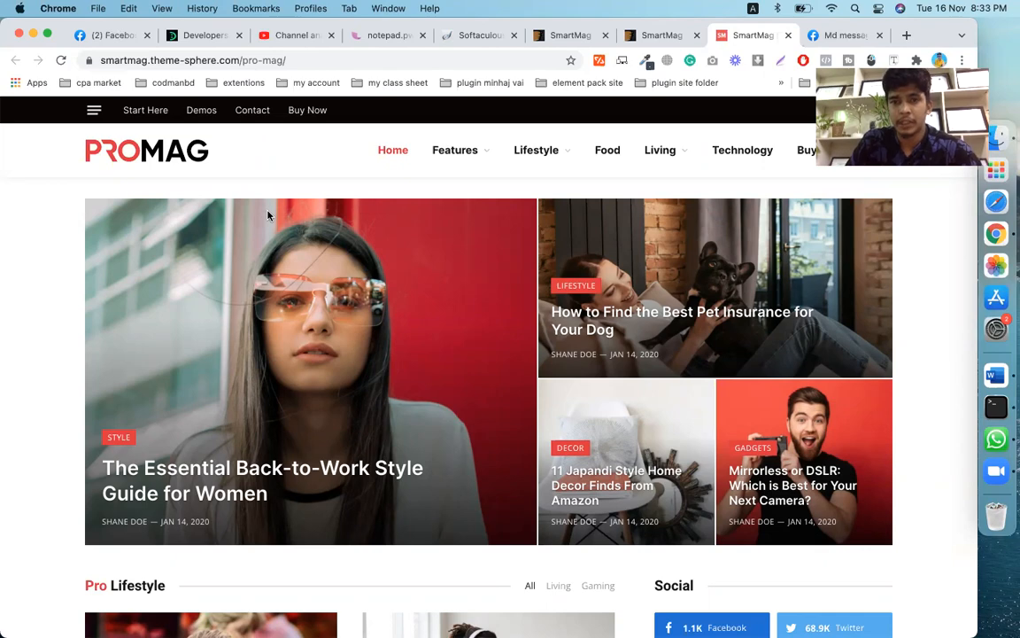
# - Scroll down through the current page and back up to the top
pyautogui.scroll(-5, 268, 215)
pyautogui.scroll(-4, 268, 214)
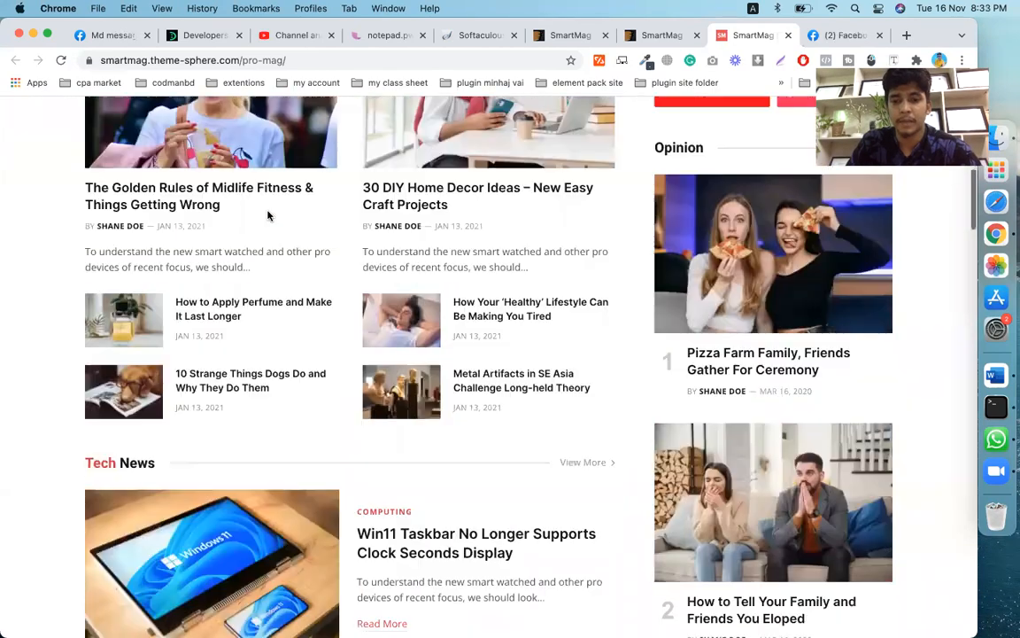
pyautogui.scroll(-5, 268, 215)
pyautogui.scroll(-5, 269, 214)
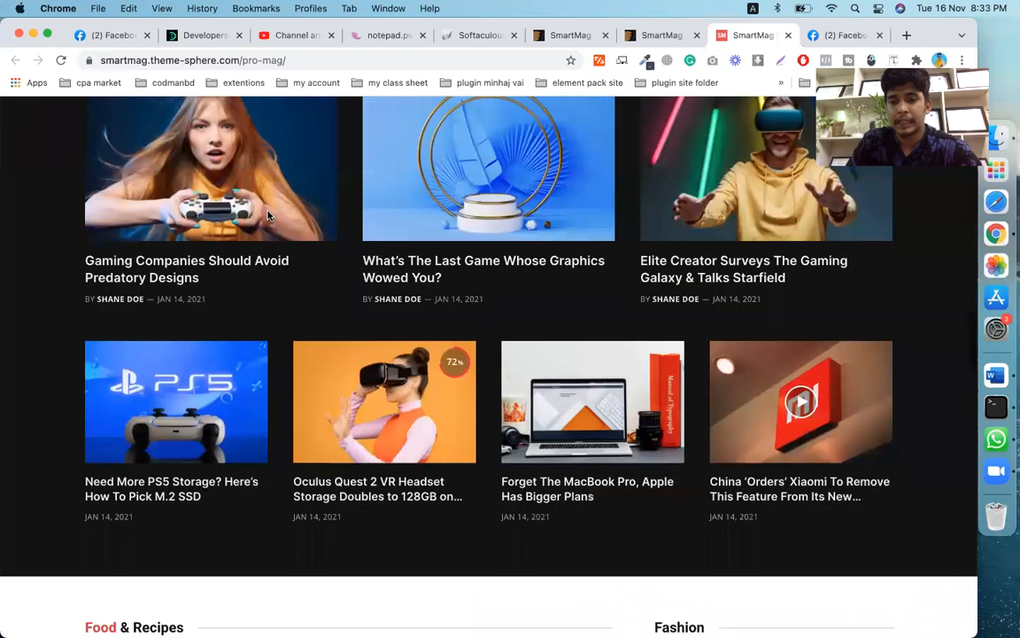
pyautogui.scroll(-5, 269, 214)
pyautogui.scroll(-5, 269, 214)
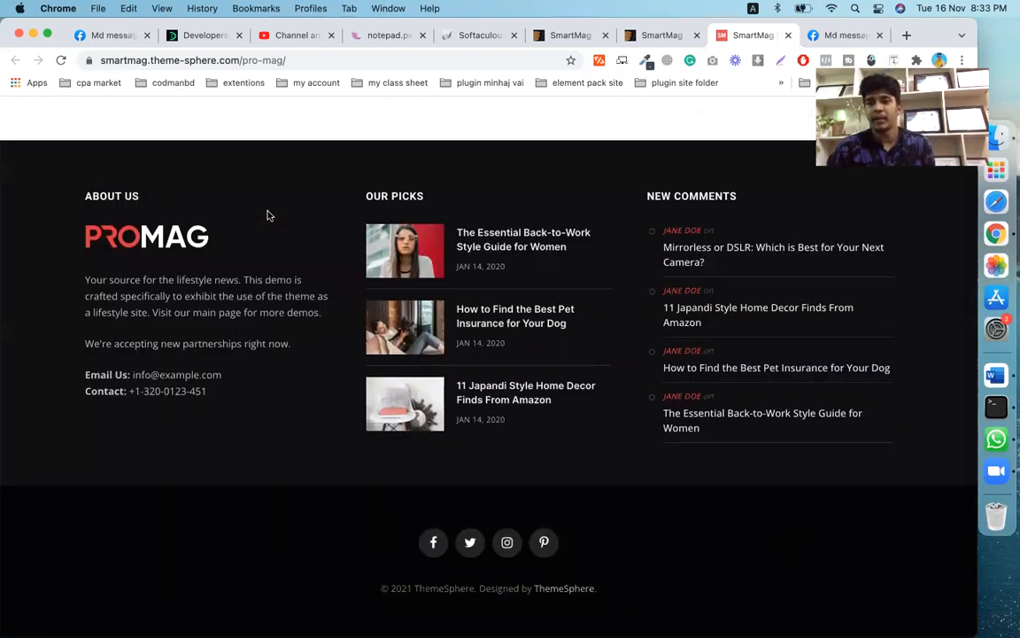
pyautogui.scroll(10, 268, 214)
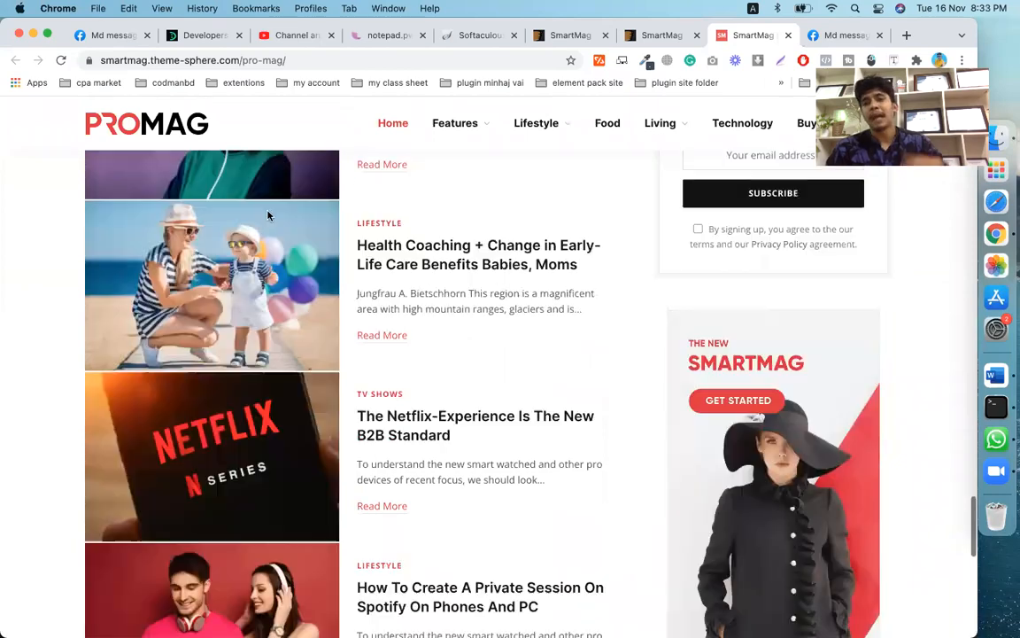
pyautogui.scroll(2, 268, 214)
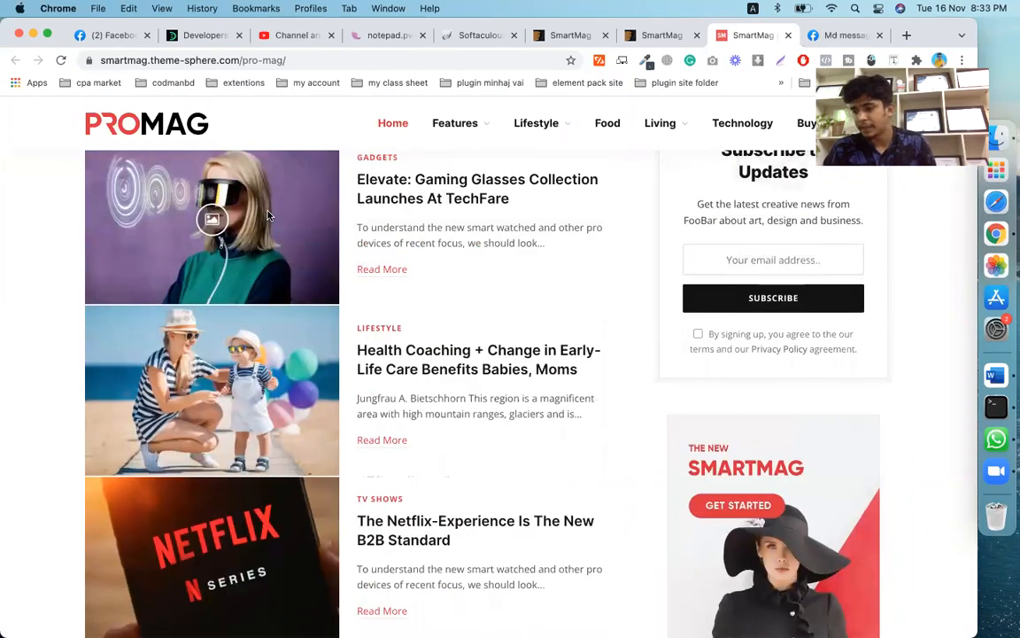
pyautogui.scroll(6, 269, 214)
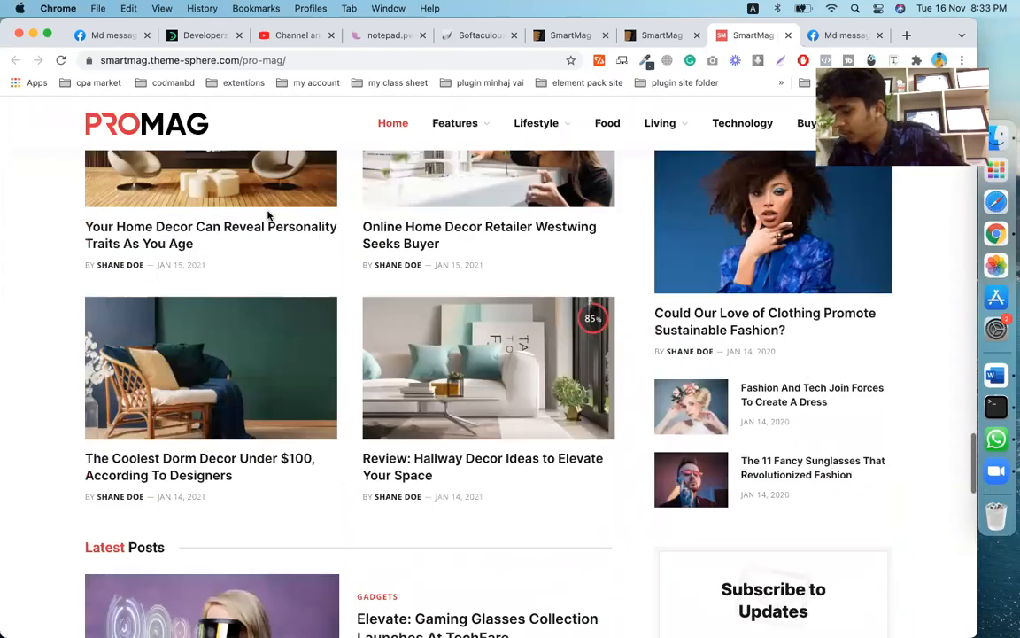
pyautogui.scroll(10, 269, 215)
pyautogui.scroll(1, 268, 214)
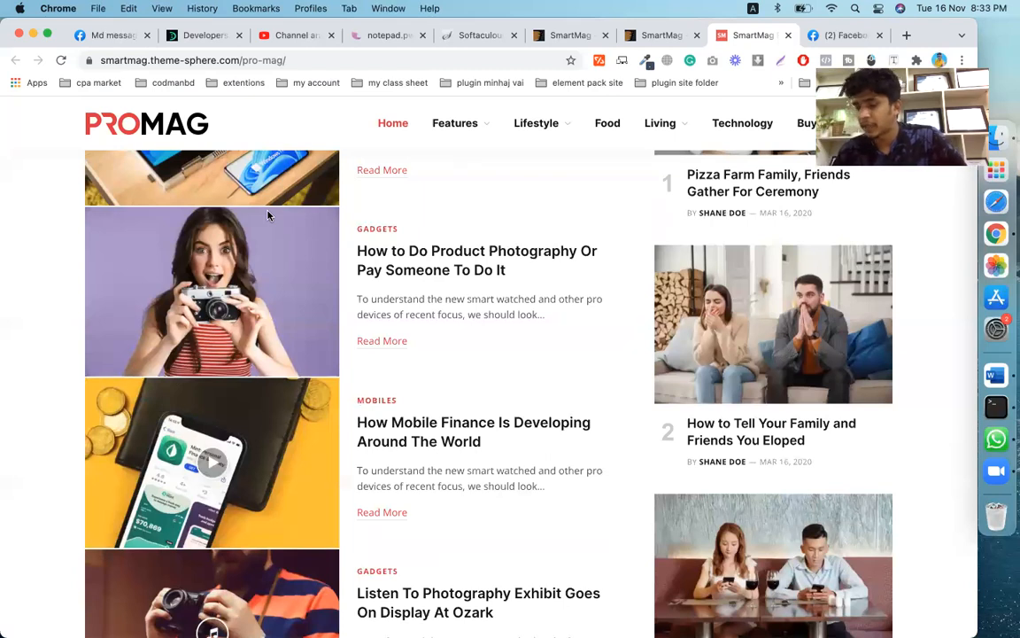
pyautogui.scroll(10, 268, 216)
pyautogui.scroll(3, 268, 215)
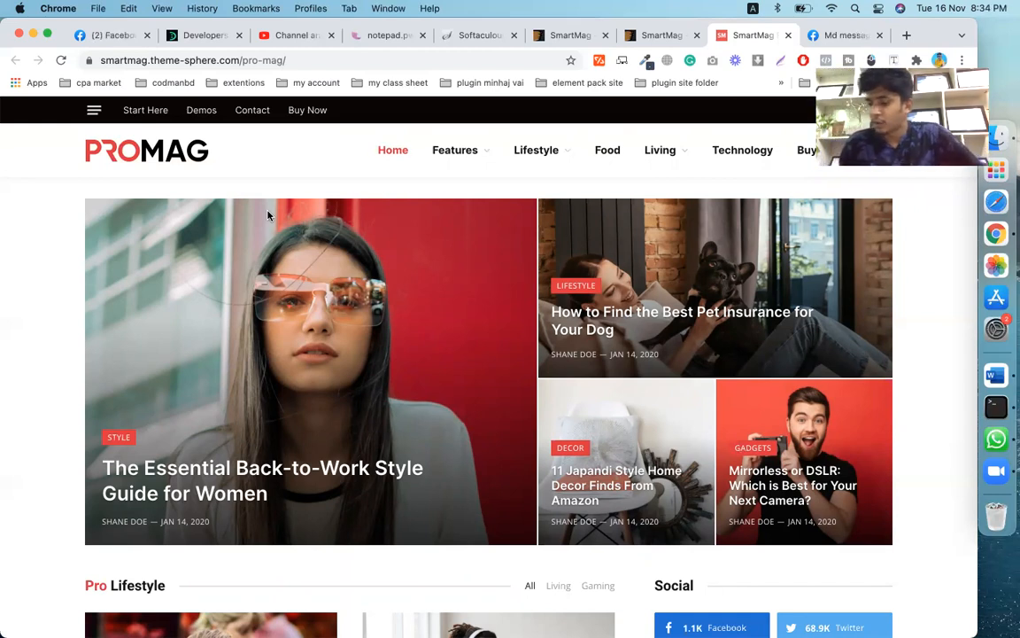
# - Switch to the SmartMag ThemeForest item page and scroll through its details
pyautogui.click(563, 36)
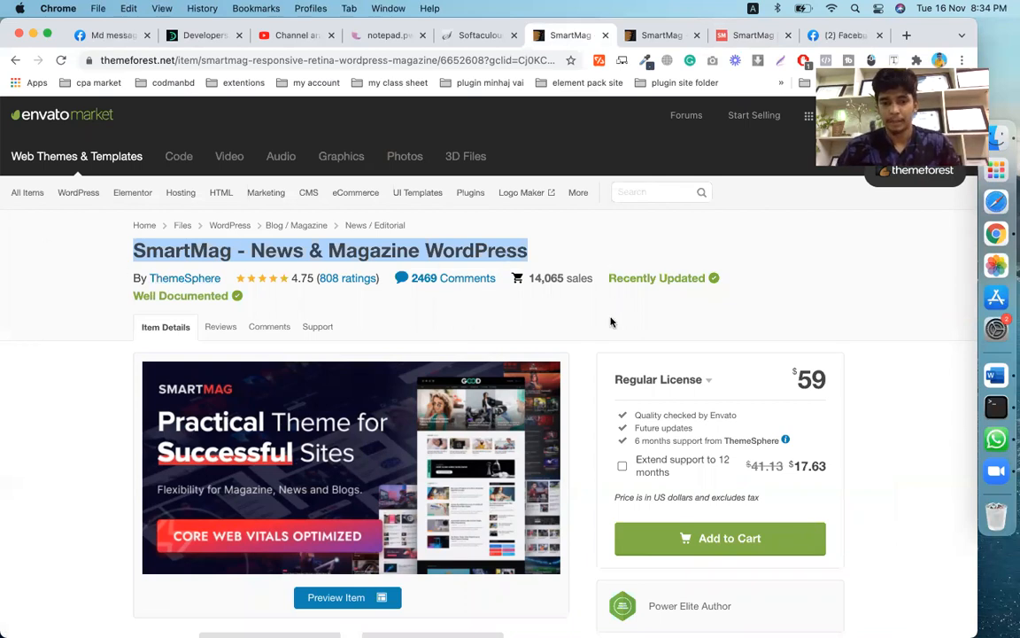
pyautogui.scroll(-2, 611, 321)
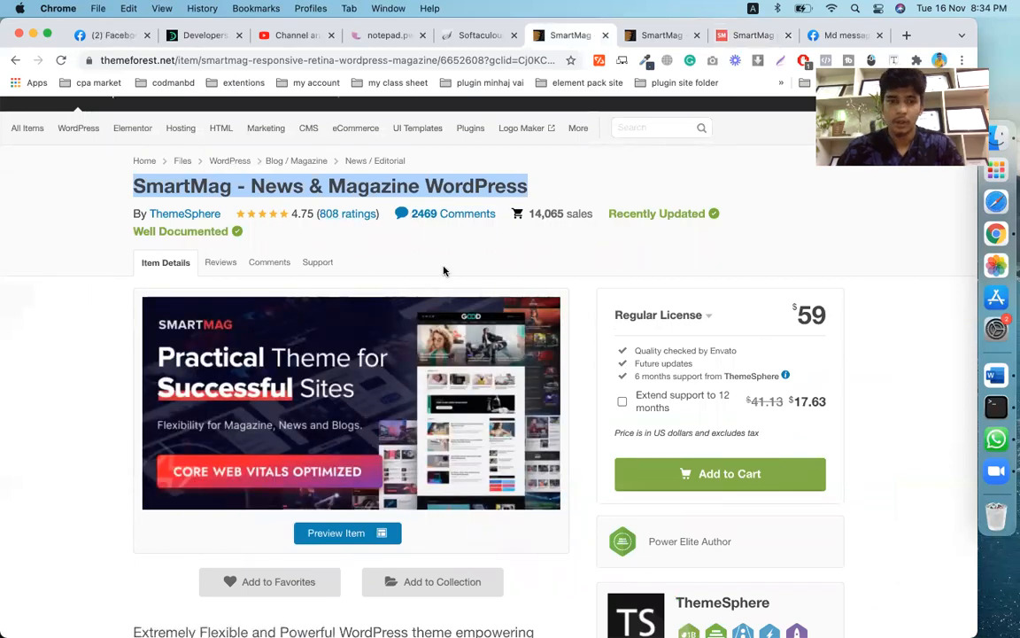
pyautogui.scroll(-2, 460, 276)
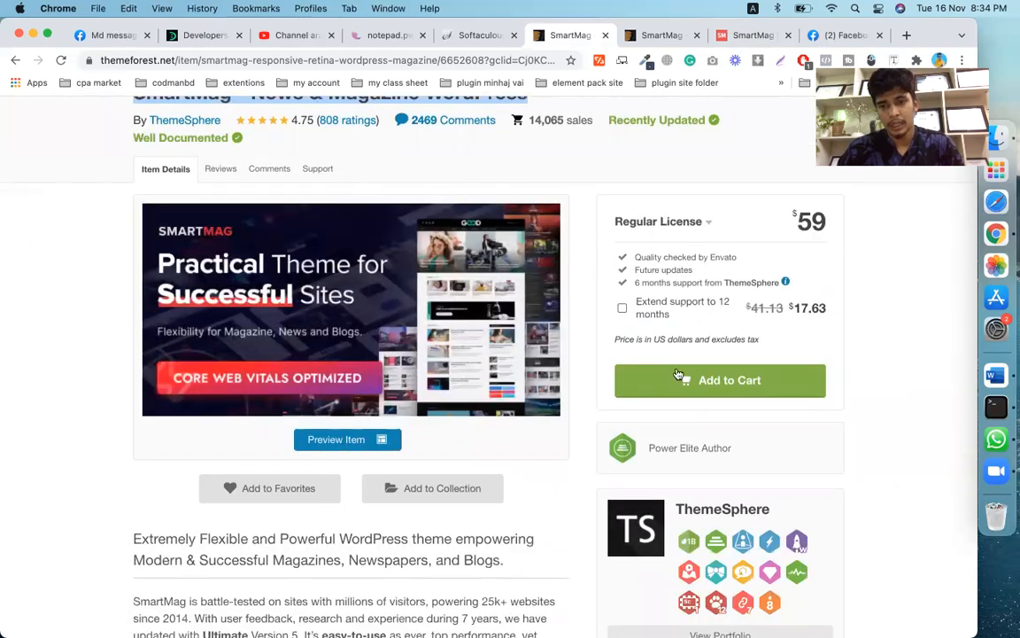
pyautogui.scroll(-4, 610, 332)
pyautogui.scroll(-7, 604, 517)
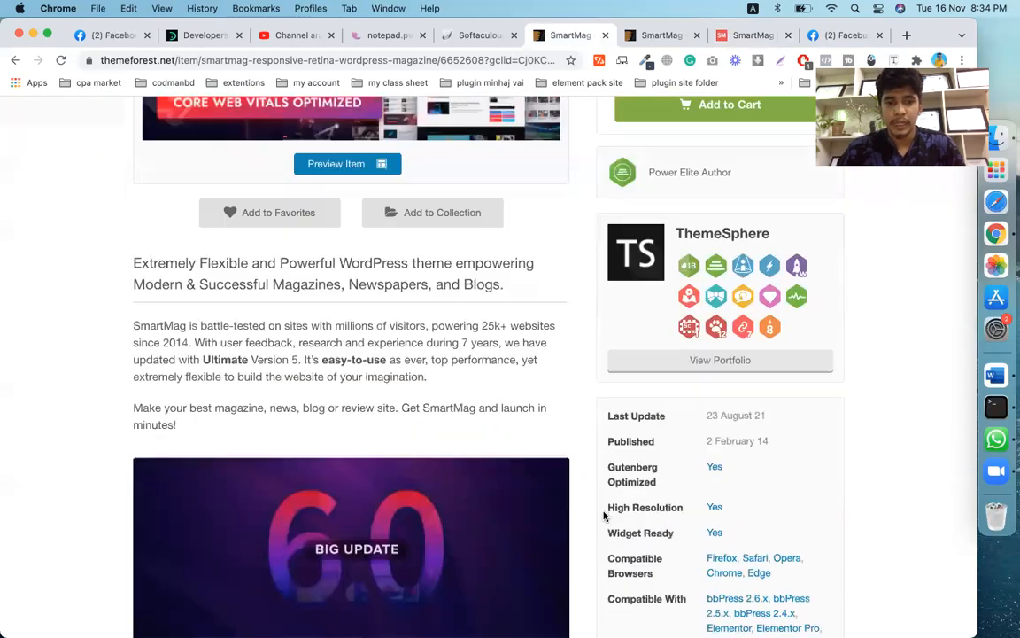
pyautogui.scroll(-2, 605, 512)
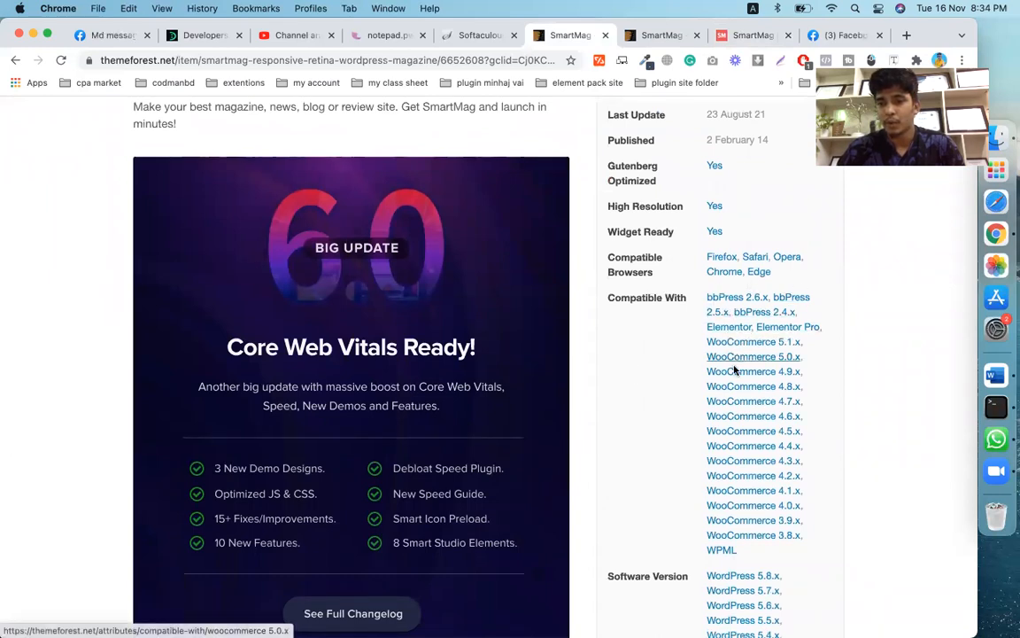
pyautogui.scroll(-4, 715, 419)
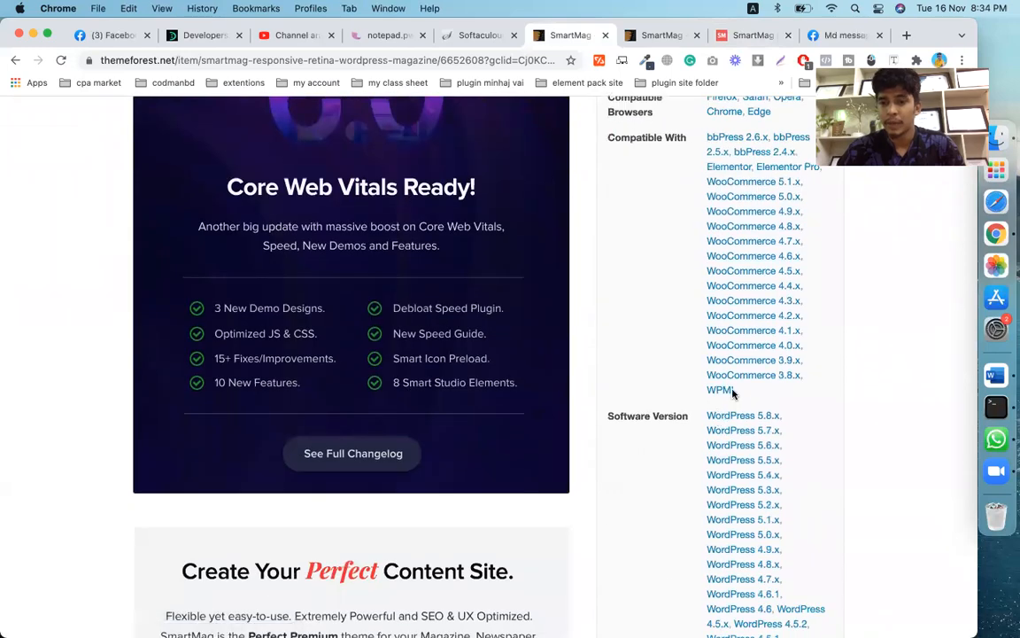
pyautogui.scroll(-3, 381, 548)
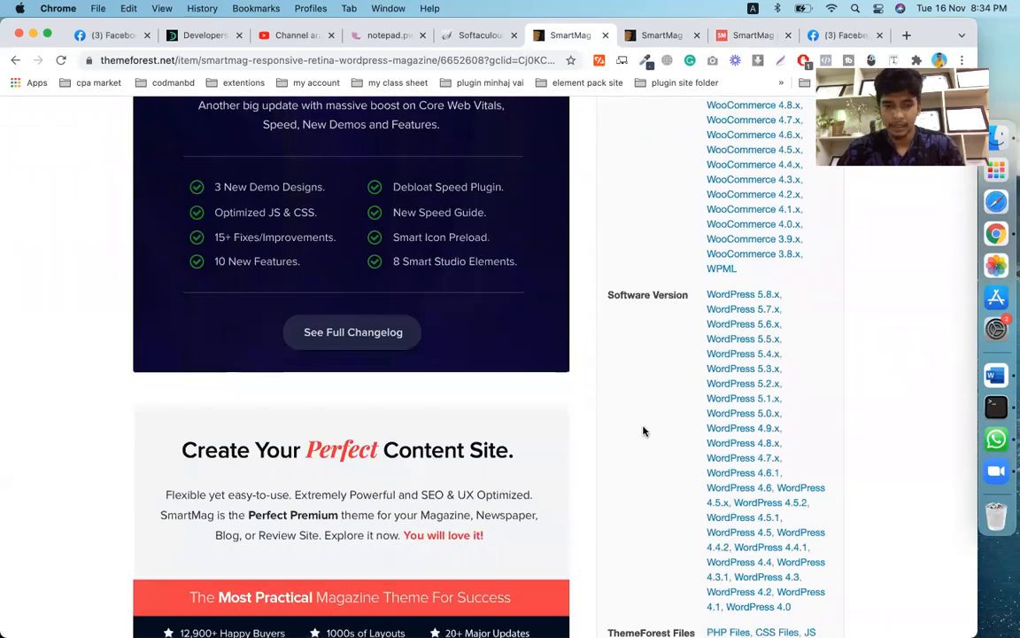
pyautogui.scroll(-10, 644, 427)
pyautogui.scroll(-1, 644, 429)
pyautogui.scroll(2, 645, 432)
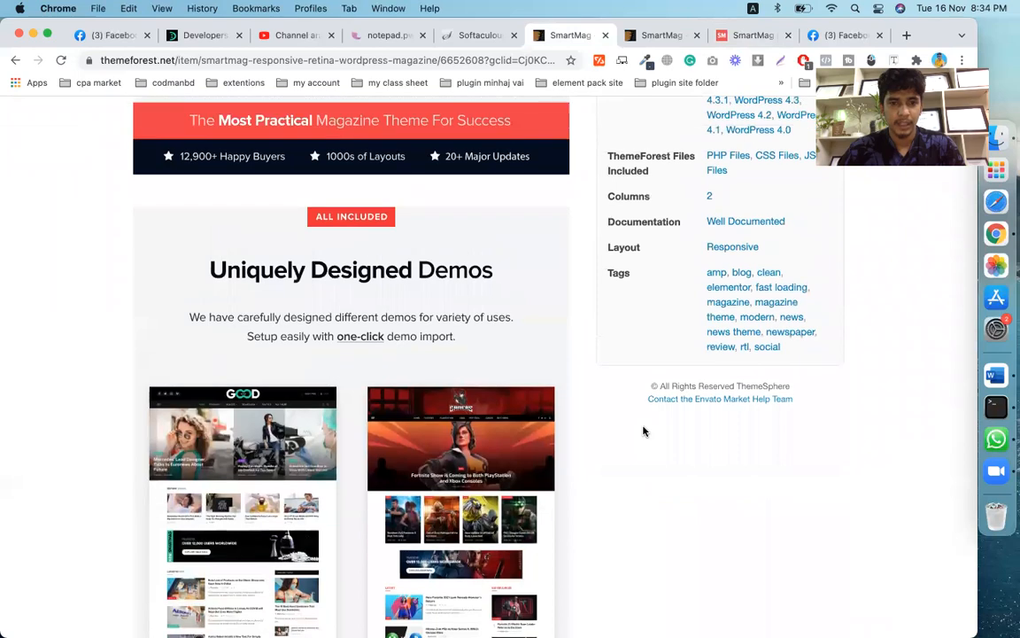
pyautogui.scroll(-10, 644, 431)
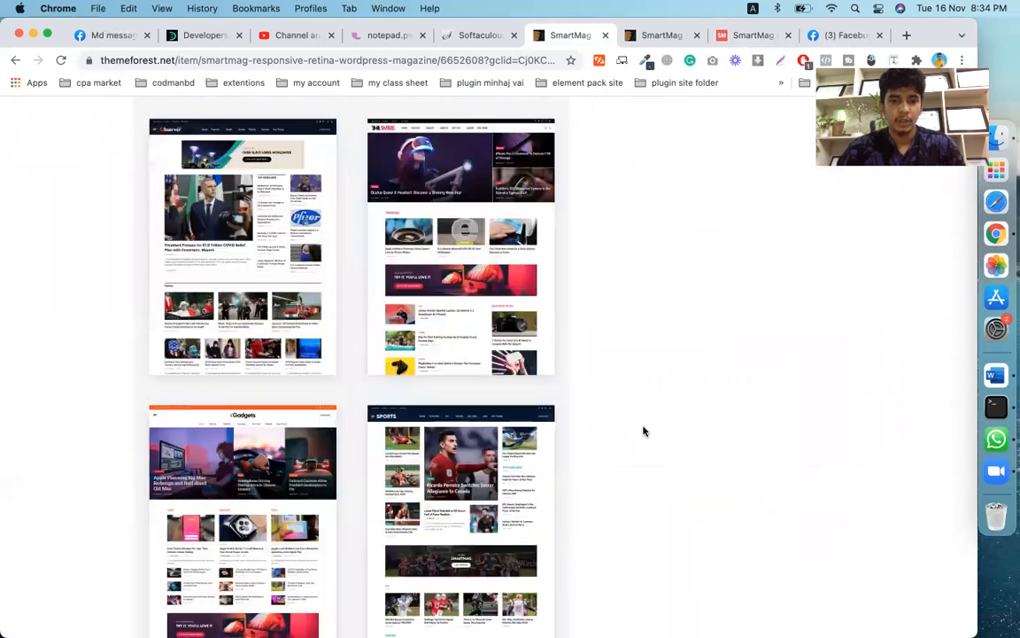
pyautogui.scroll(-15, 644, 432)
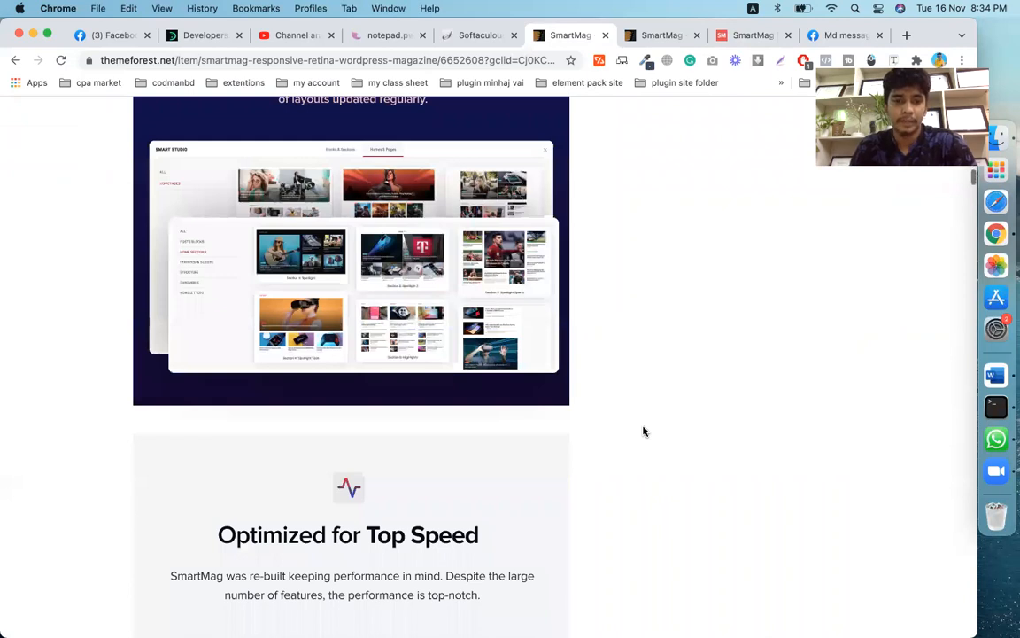
pyautogui.scroll(-20, 644, 432)
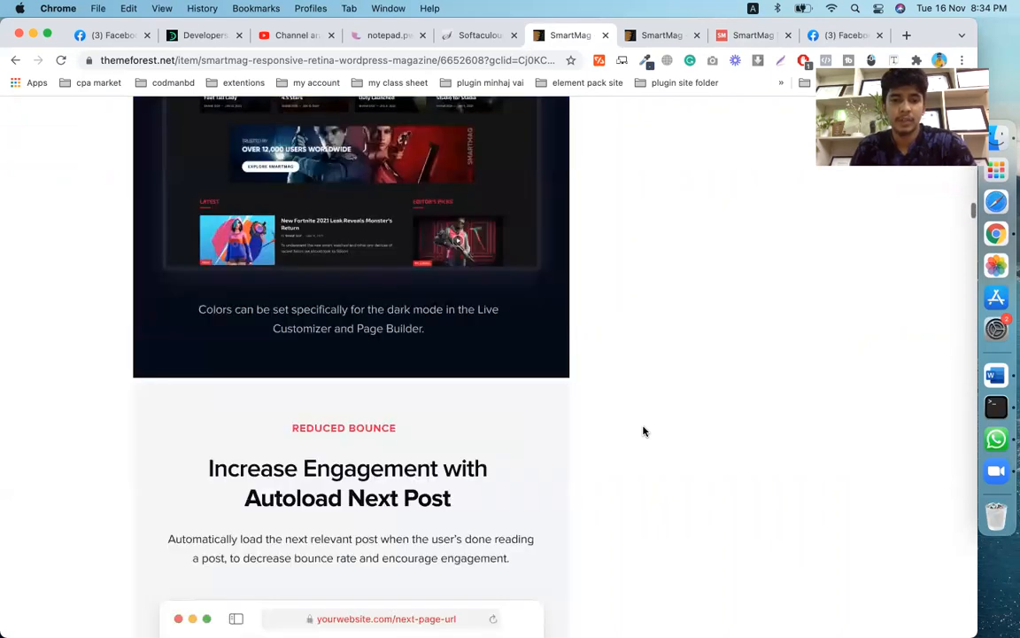
pyautogui.scroll(-5, 644, 431)
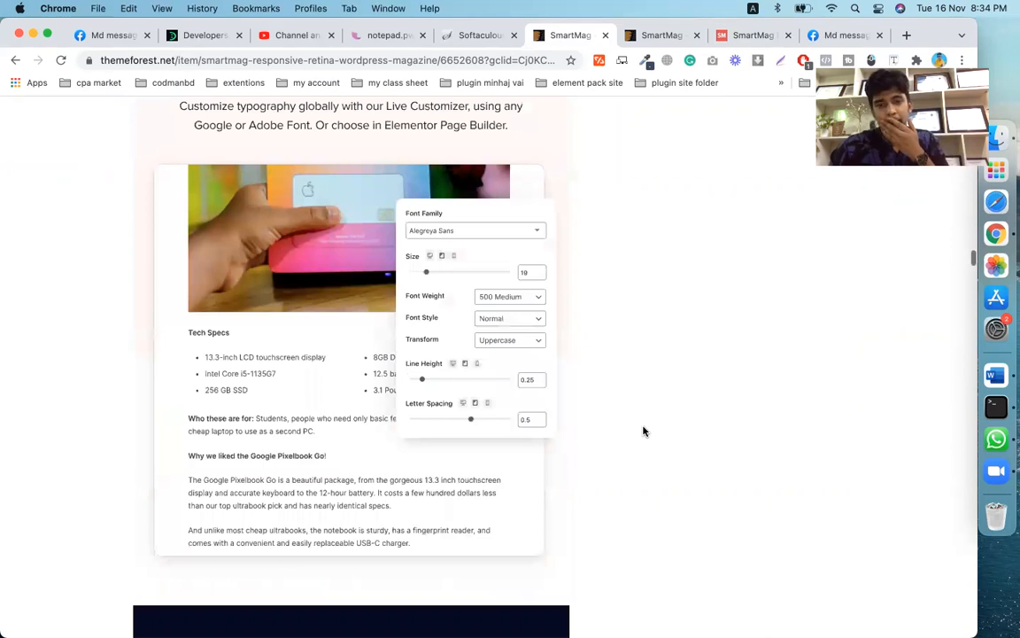
pyautogui.scroll(-10, 644, 431)
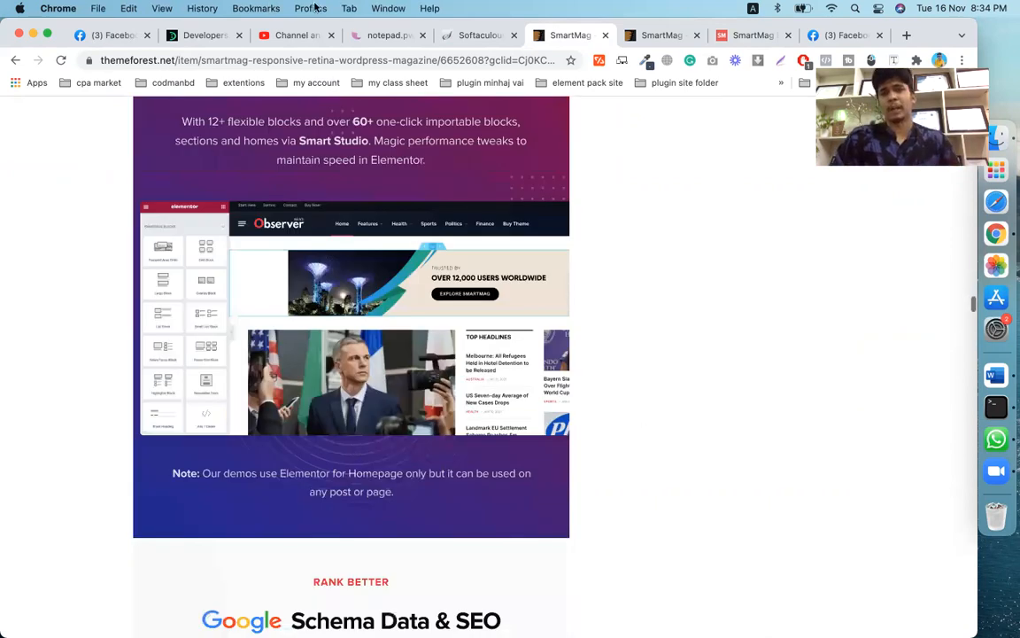
pyautogui.scroll(-10, 644, 431)
pyautogui.scroll(5, 590, 257)
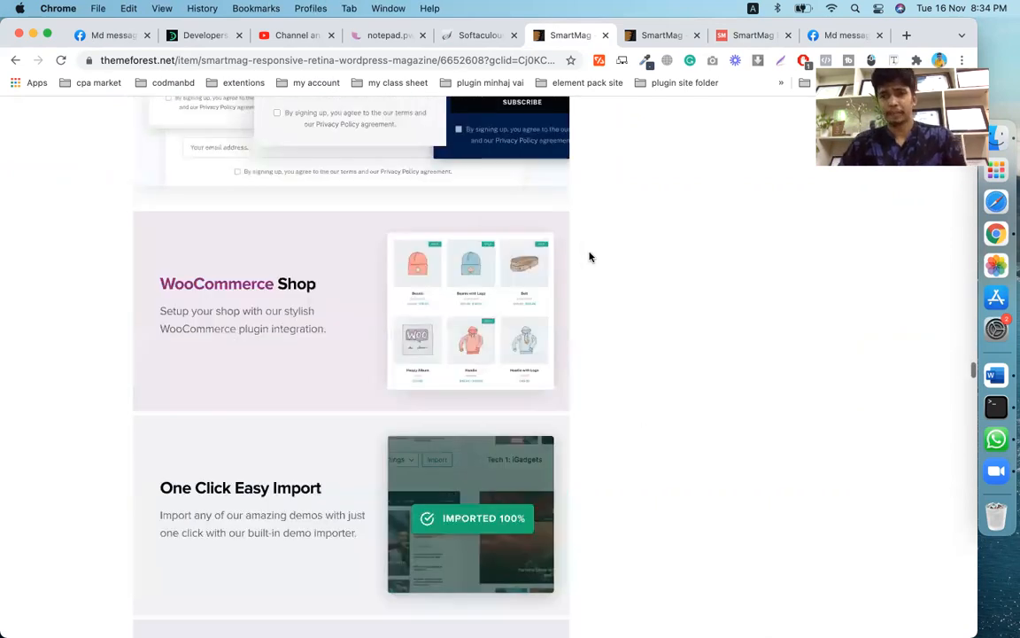
pyautogui.scroll(10, 590, 257)
# - Close the extra Facebook tab and return to the top of the item page
pyautogui.click(881, 39)
pyautogui.scroll(-5, 563, 267)
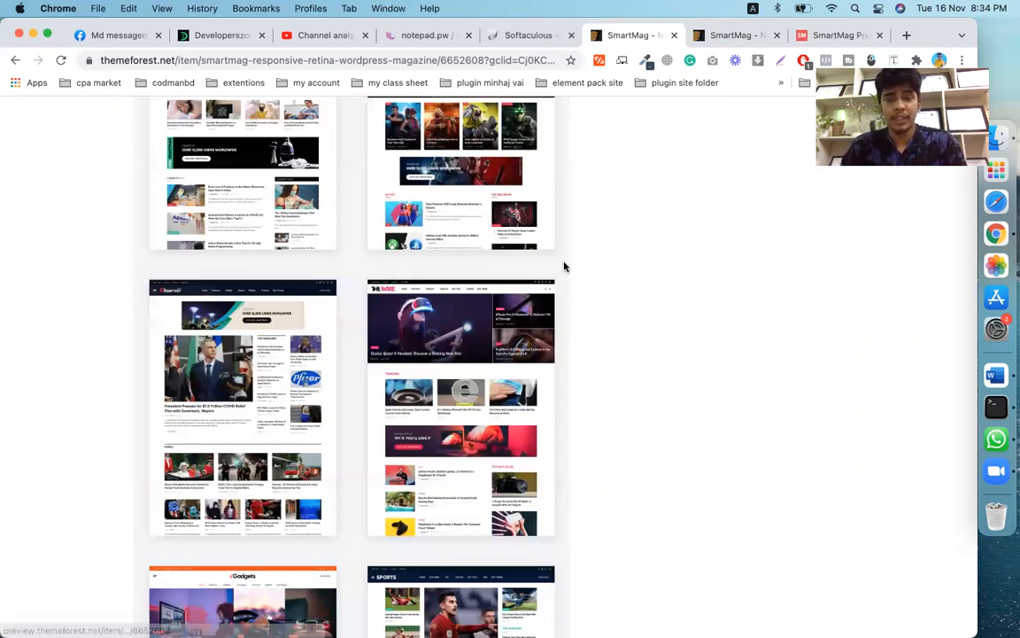
pyautogui.scroll(15, 668, 99)
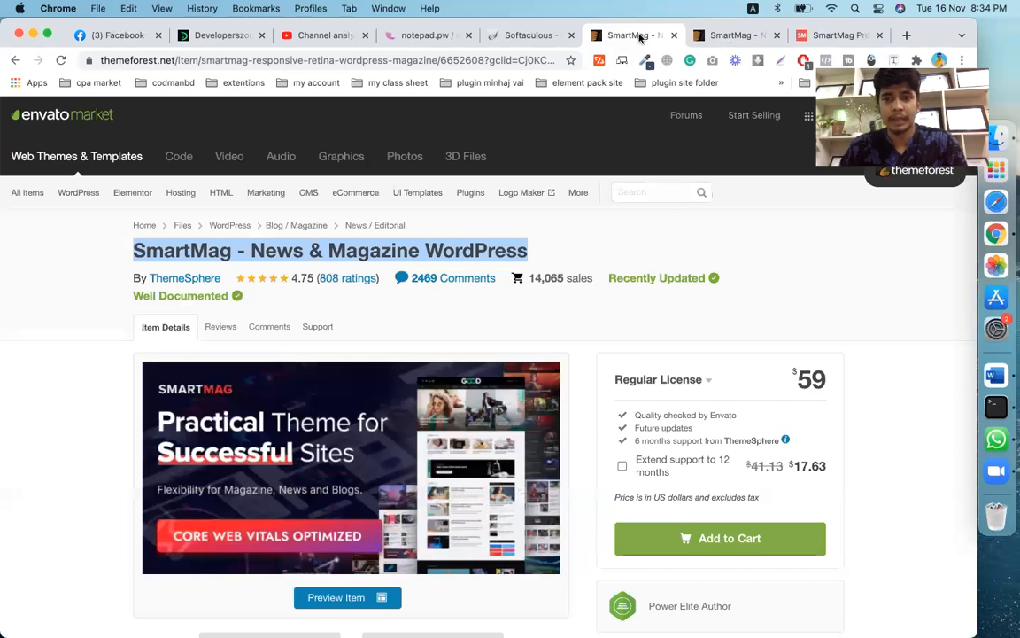
# - Open the SmartMag live demo preview, browse the demos and check the Wi-Fi connection
pyautogui.click(353, 479)
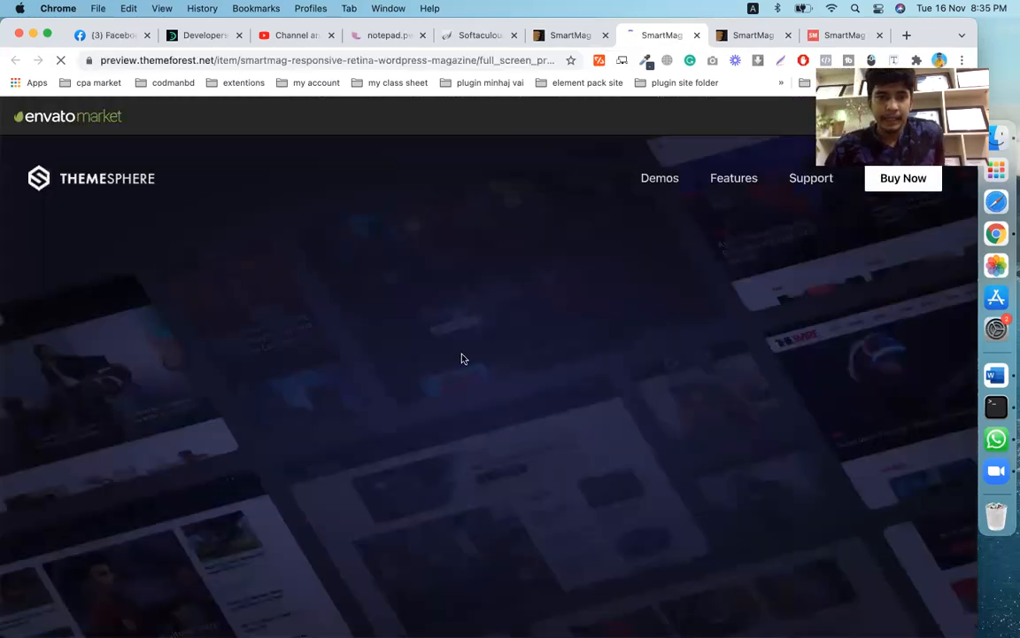
pyautogui.scroll(-10, 432, 356)
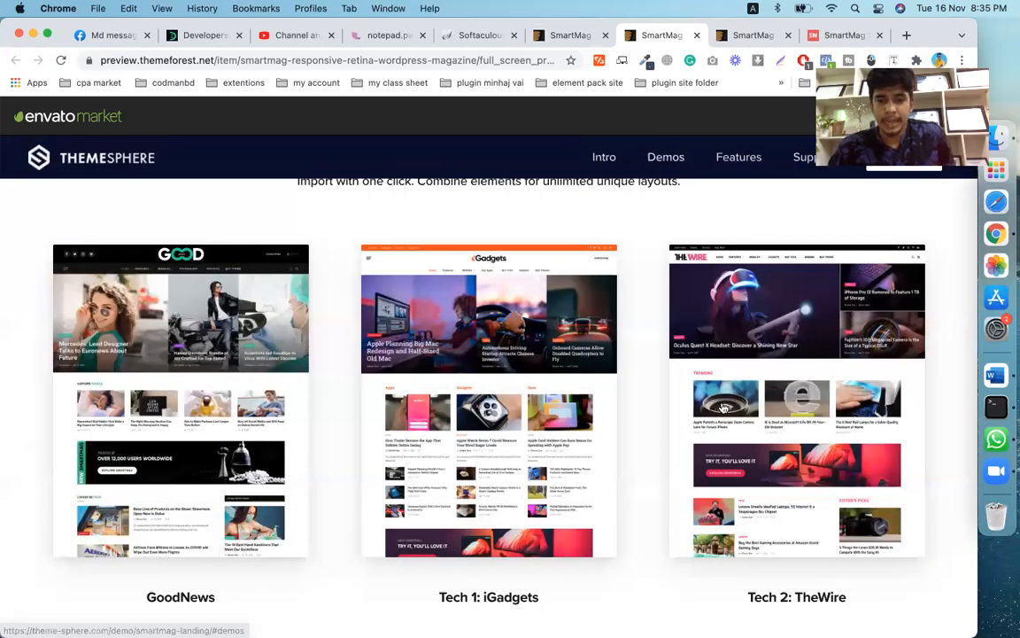
pyautogui.scroll(-3, 725, 407)
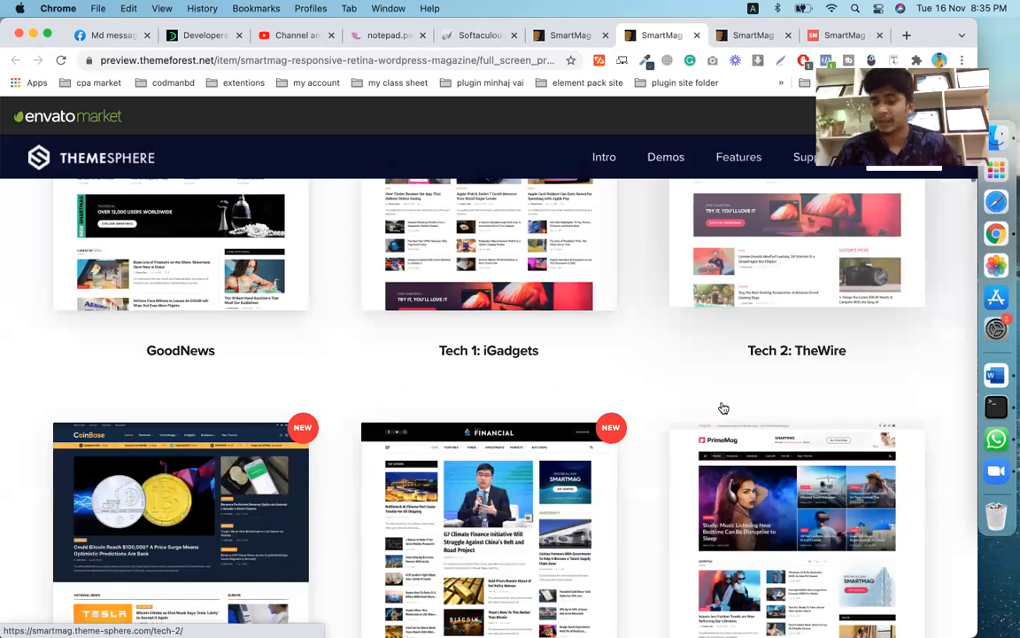
pyautogui.scroll(-3, 725, 407)
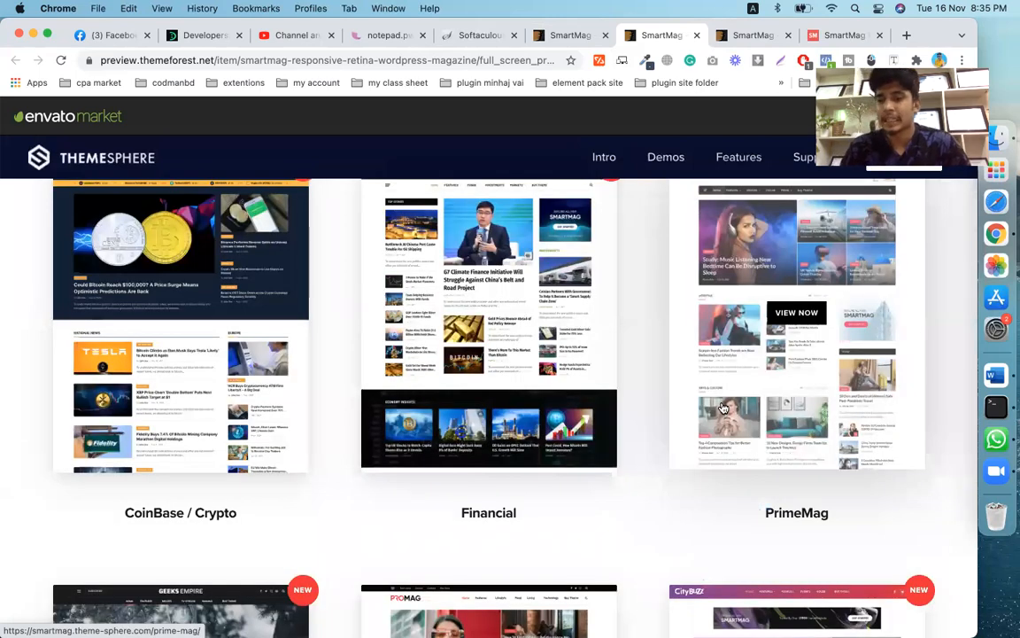
pyautogui.scroll(-5, 725, 408)
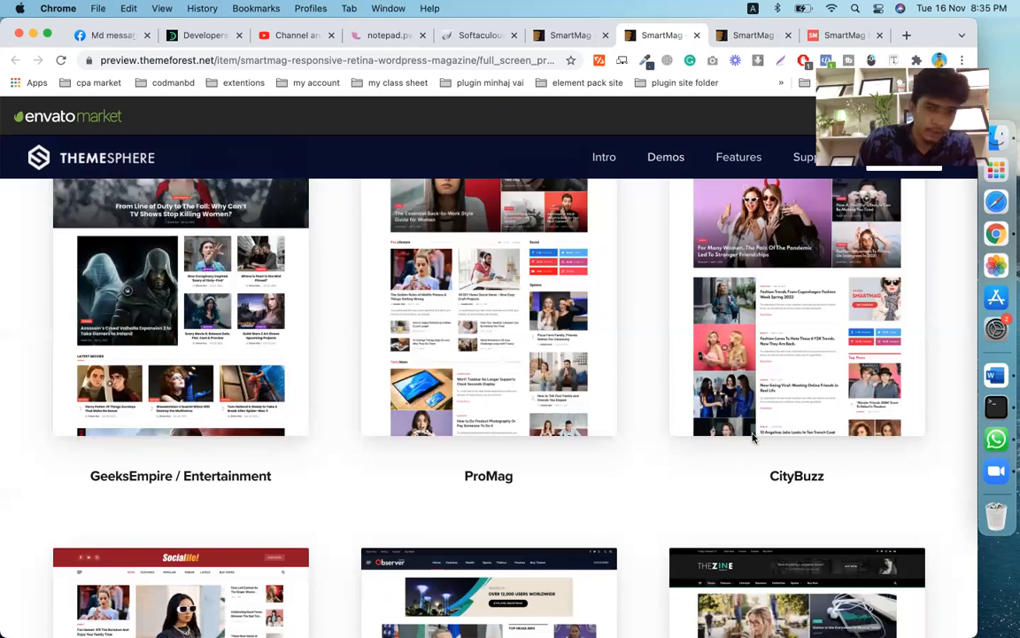
pyautogui.scroll(-3, 751, 424)
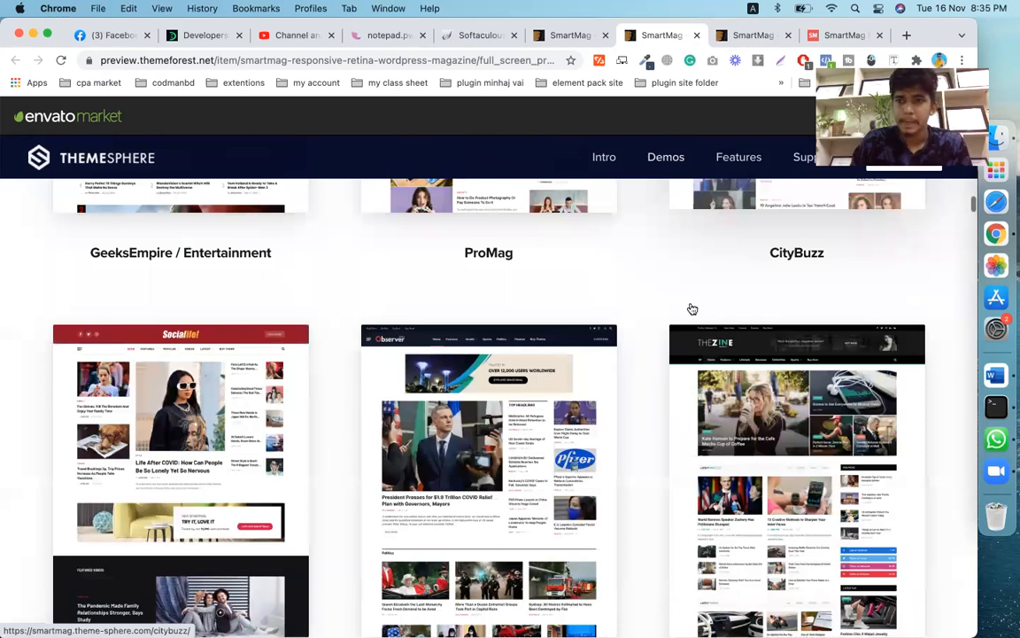
pyautogui.scroll(-6, 690, 307)
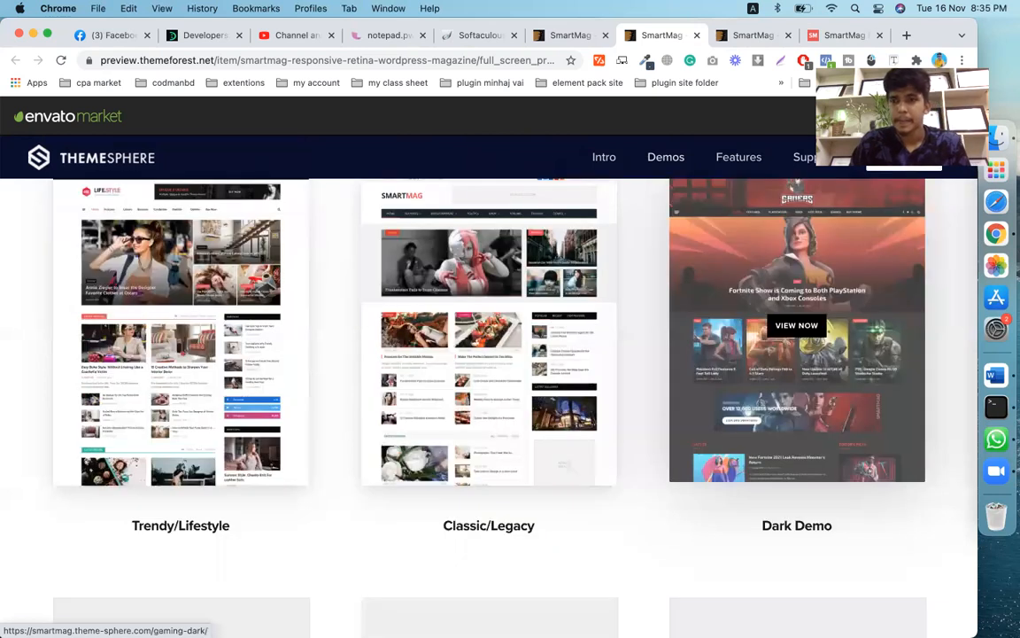
pyautogui.click(830, 8)
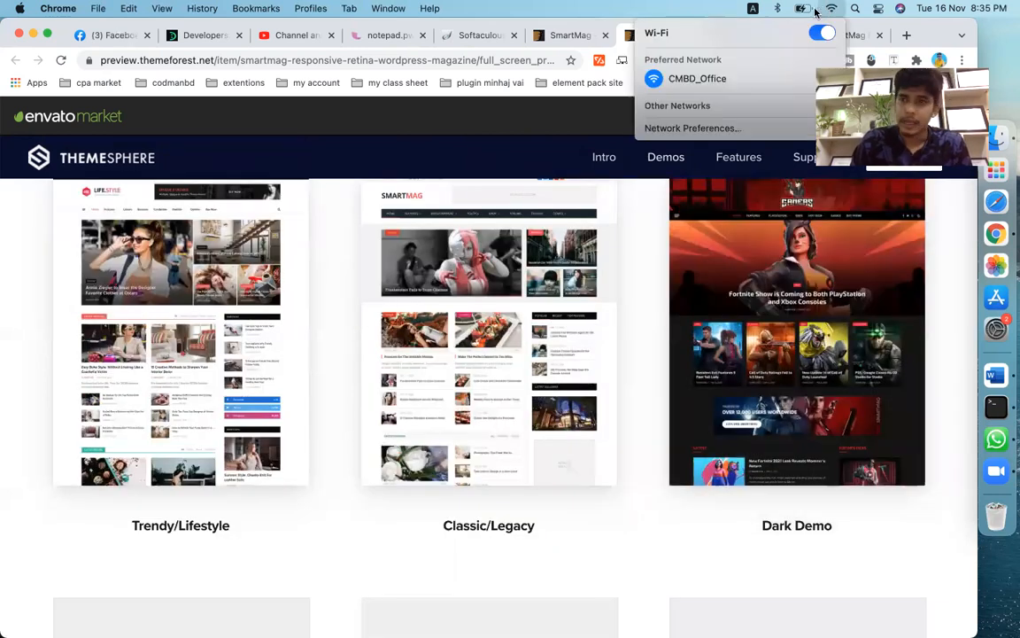
pyautogui.click(649, 324)
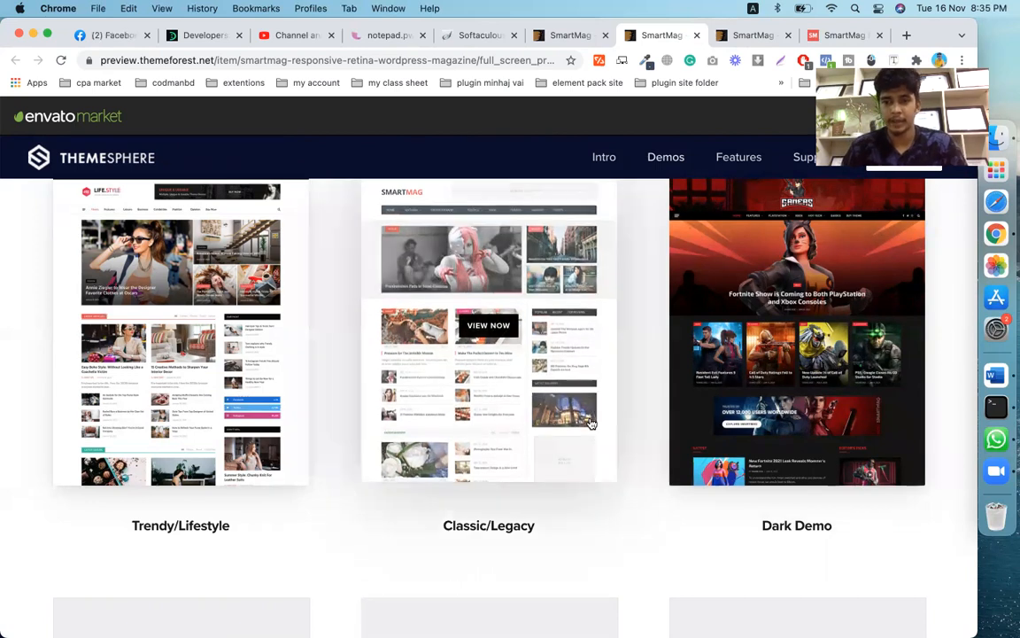
# - Browse further demos, then close the preview and switch to the Softaculous WordPress page
pyautogui.scroll(-5, 587, 420)
pyautogui.scroll(-1, 592, 425)
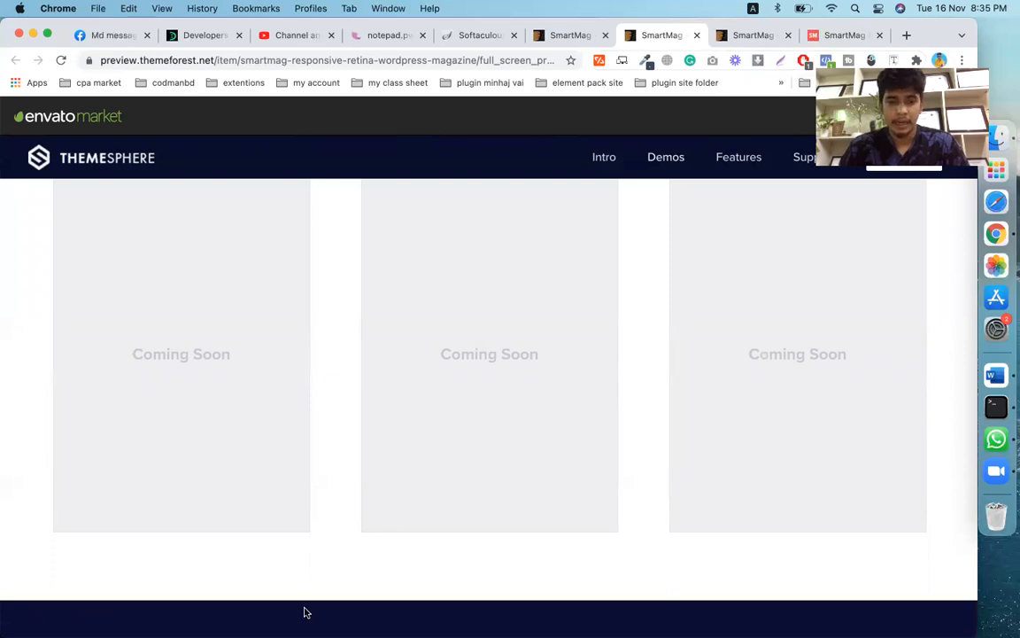
pyautogui.scroll(-5, 553, 439)
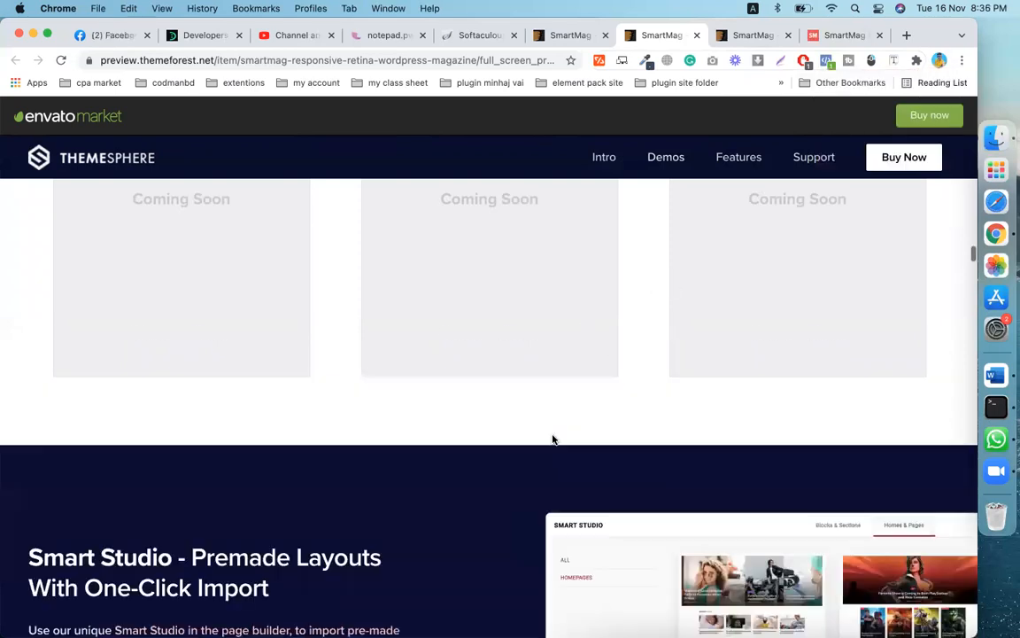
pyautogui.scroll(5, 553, 439)
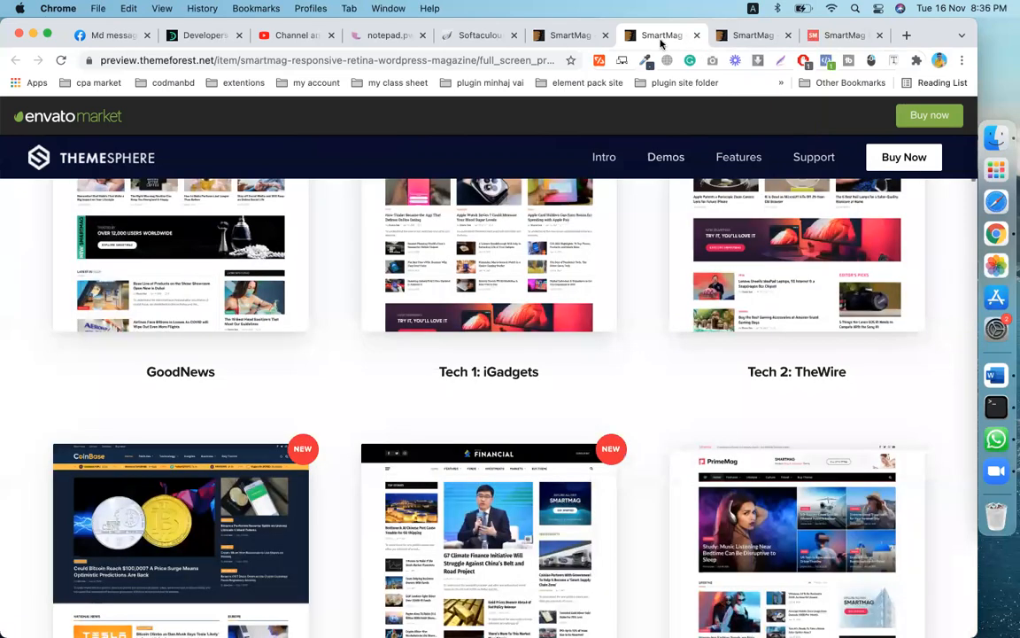
pyautogui.click(696, 35)
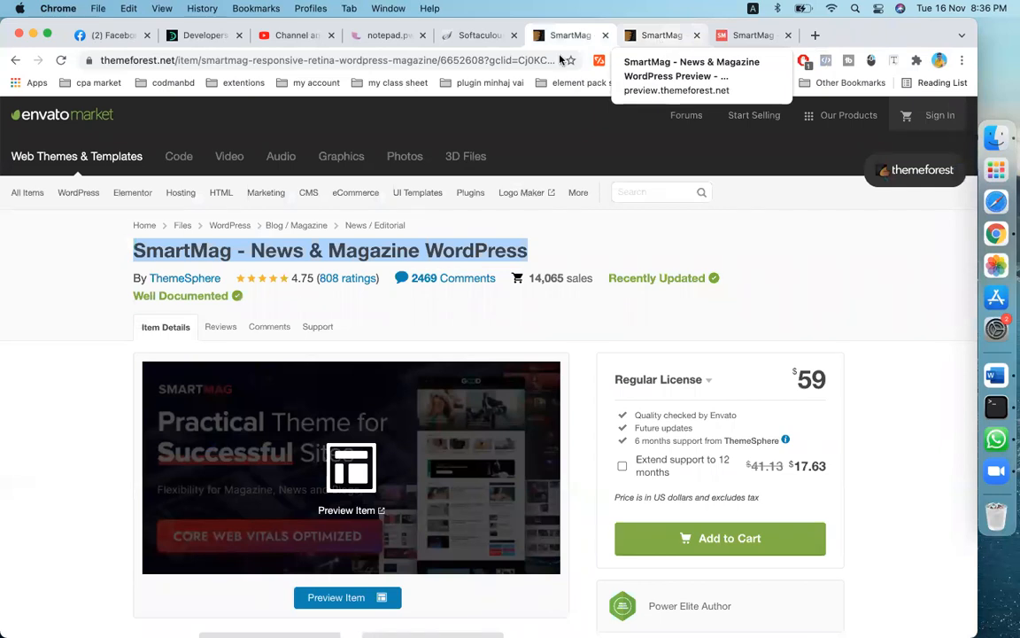
pyautogui.click(467, 39)
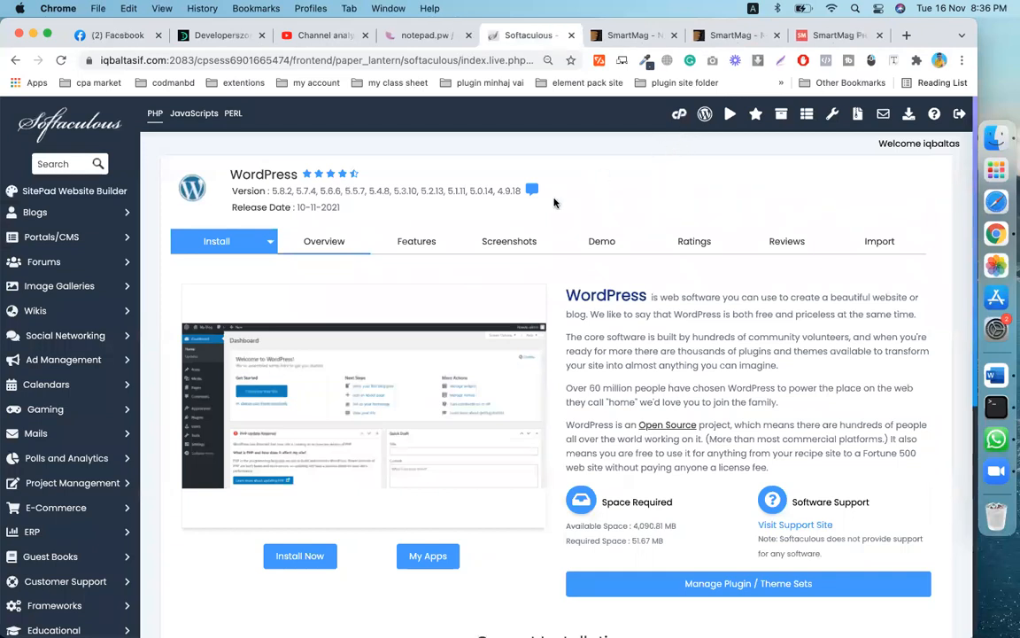
# - Return through cPanel to the Softaculous WordPress page and its Current Installations list
pyautogui.click(202, 234)
pyautogui.scroll(-10, 512, 393)
pyautogui.scroll(10, 512, 397)
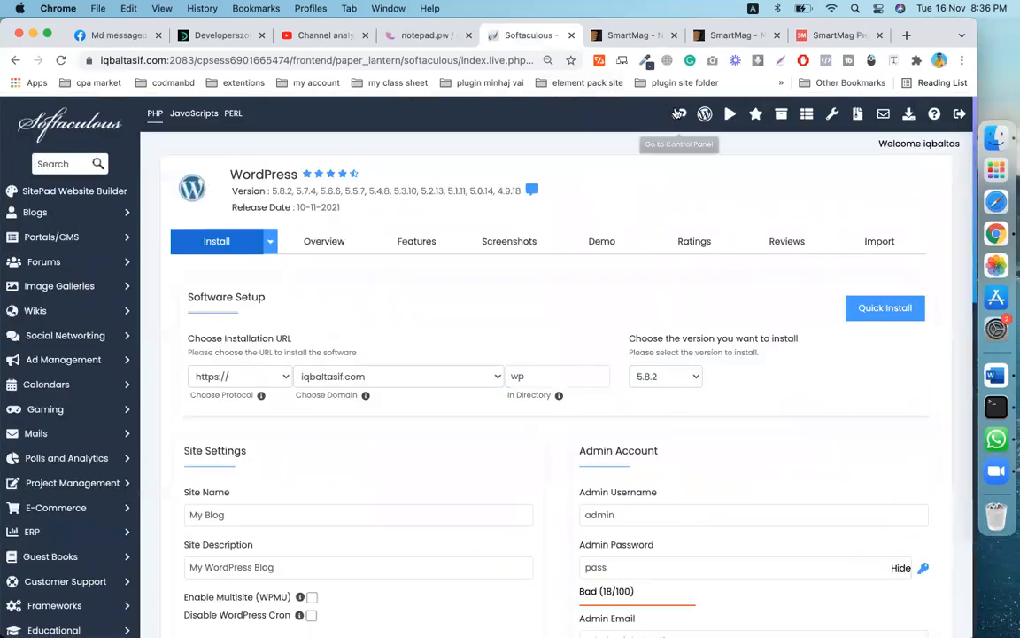
pyautogui.click(677, 116)
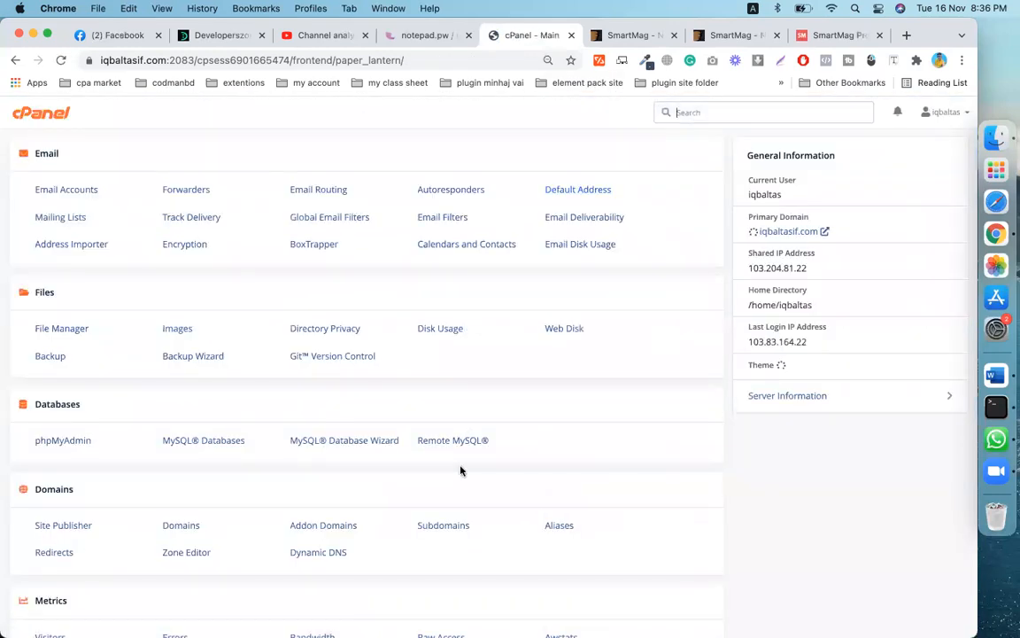
pyautogui.scroll(-15, 460, 470)
pyautogui.click(51, 587)
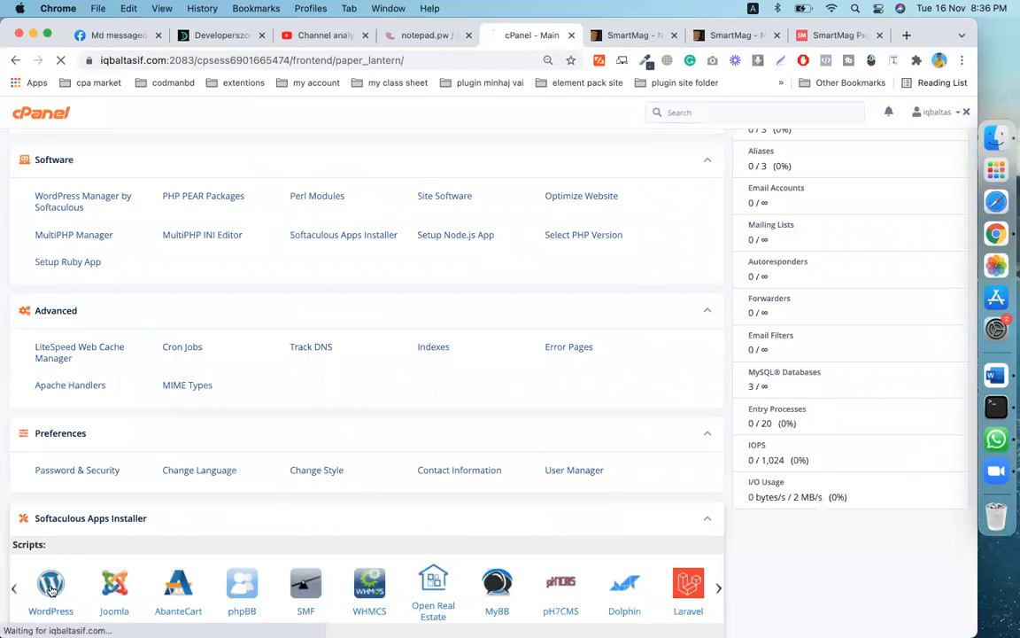
pyautogui.scroll(-5, 397, 426)
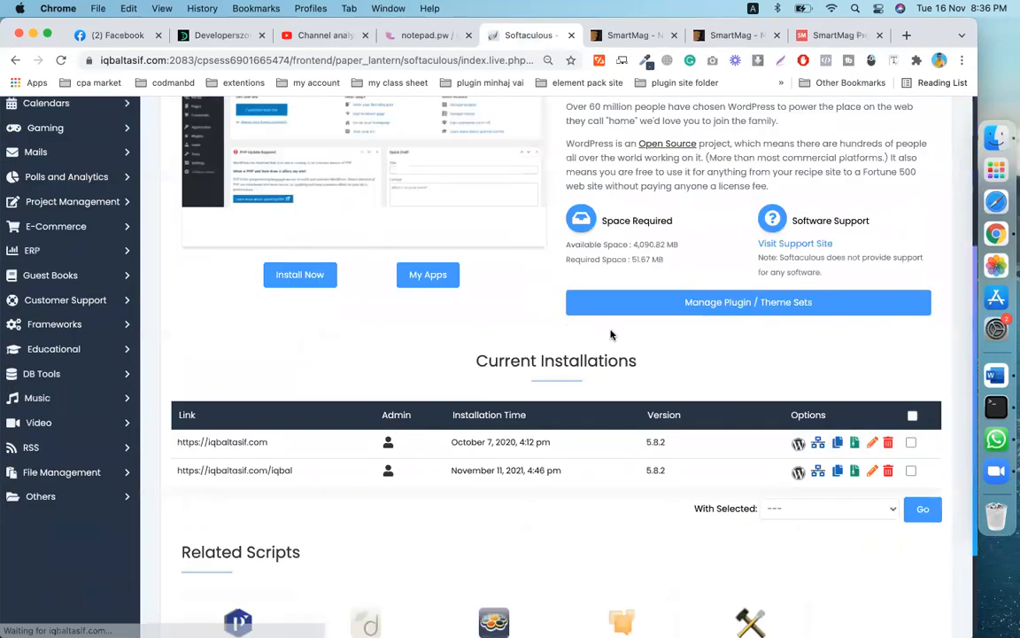
pyautogui.scroll(-3, 397, 426)
# - Completely remove the second WordPress installation, from November 11, 2021, and confirm the removal
pyautogui.click(912, 348)
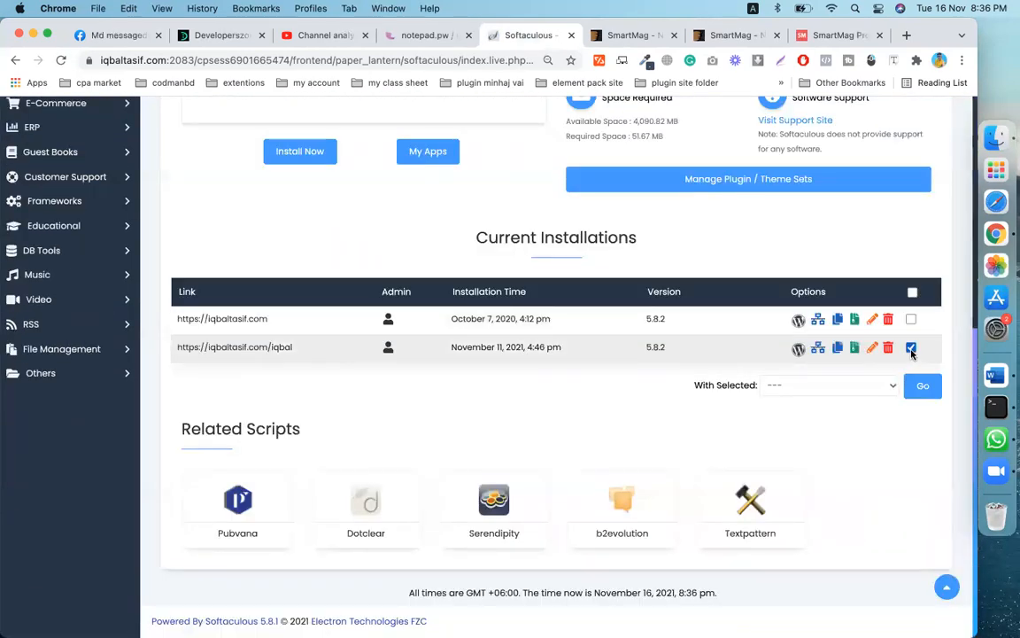
pyautogui.click(828, 385)
pyautogui.click(856, 404)
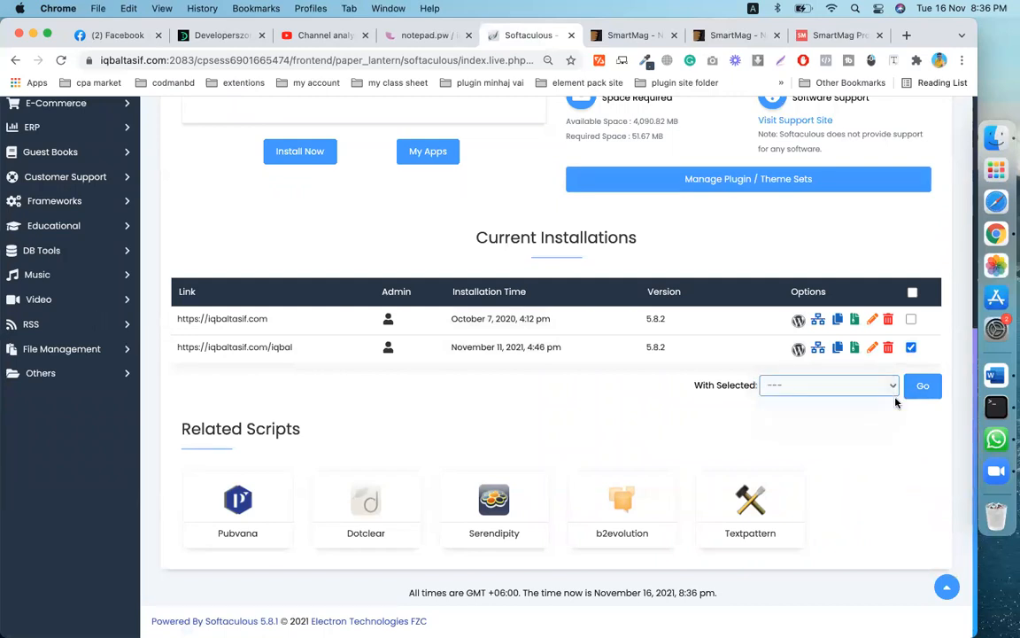
pyautogui.click(923, 385)
pyautogui.click(611, 169)
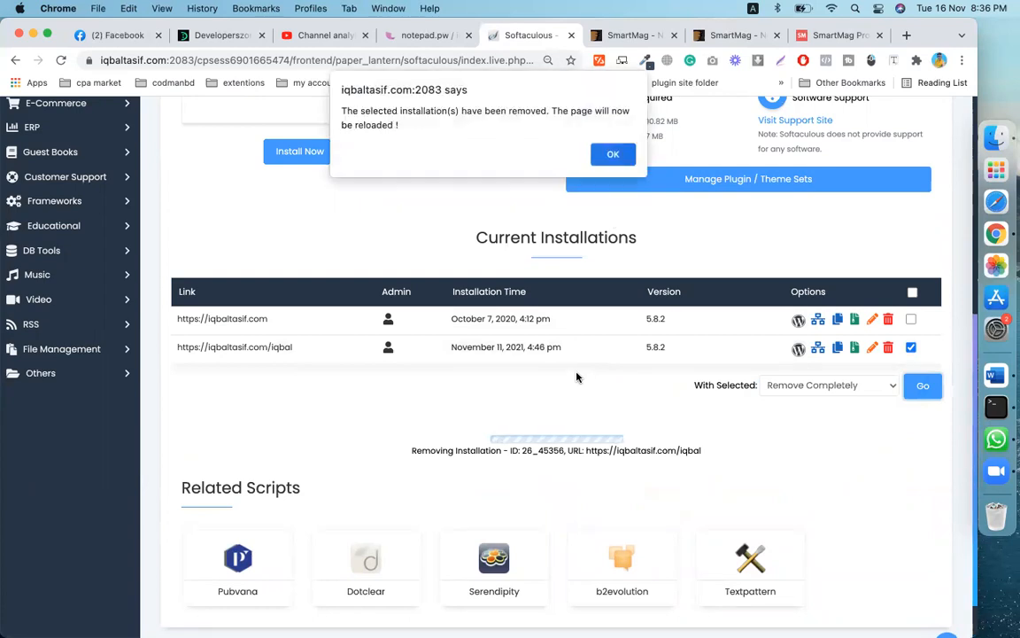
pyautogui.click(603, 155)
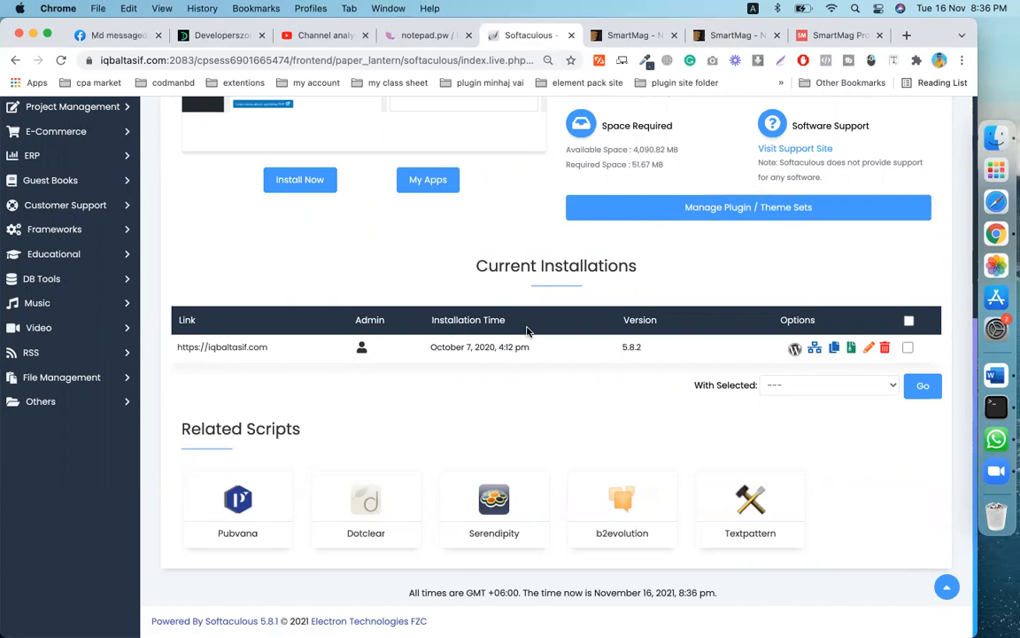
pyautogui.scroll(8, 527, 331)
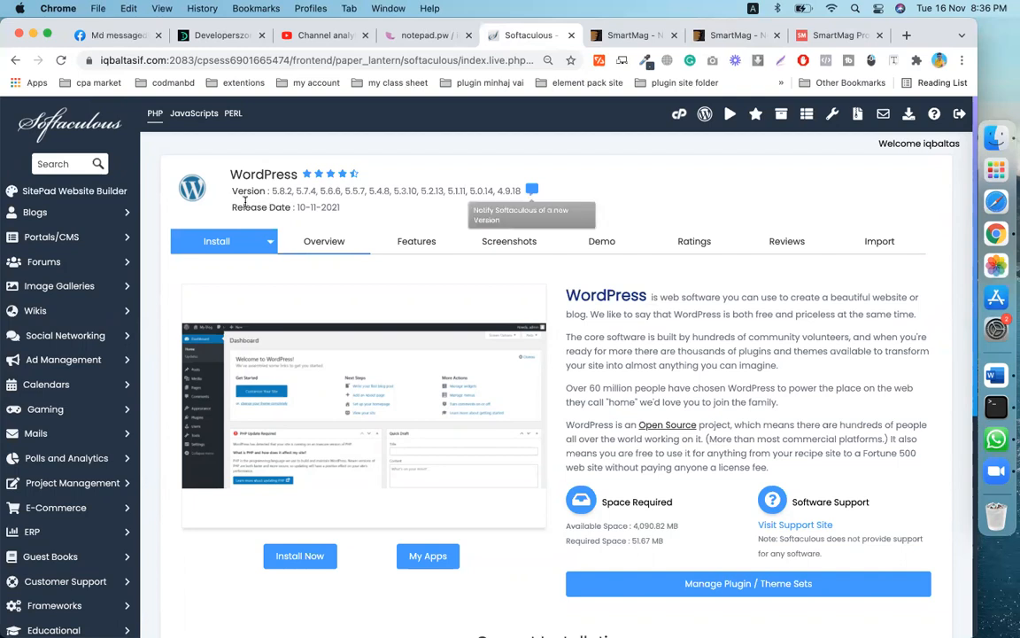
# - In the install form, set In Directory to smartmag and enter a stronger admin password
pyautogui.click(220, 248)
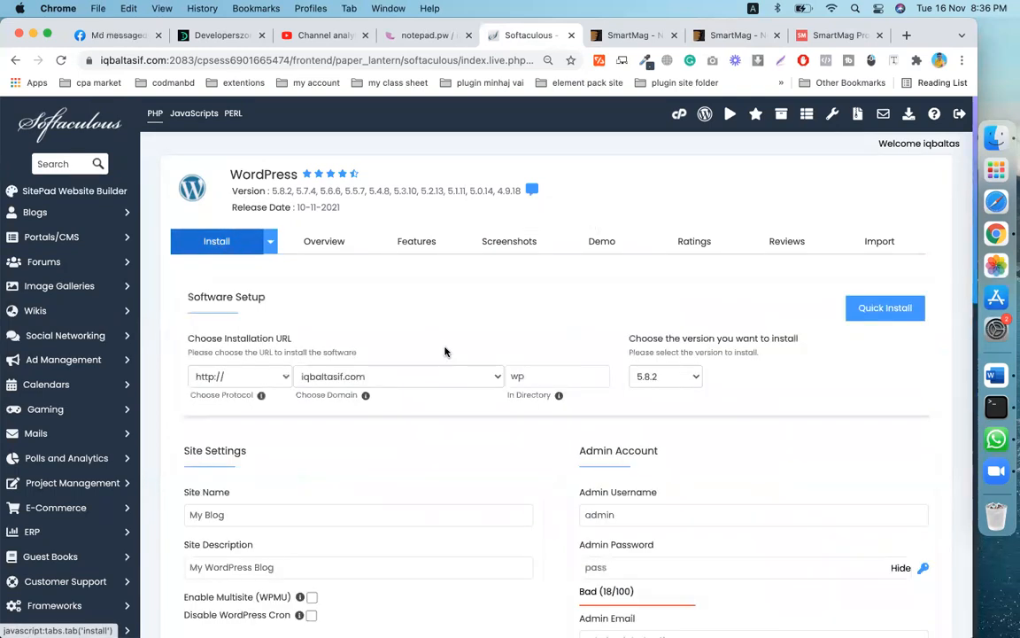
pyautogui.scroll(-3, 446, 352)
pyautogui.doubleClick(537, 265)
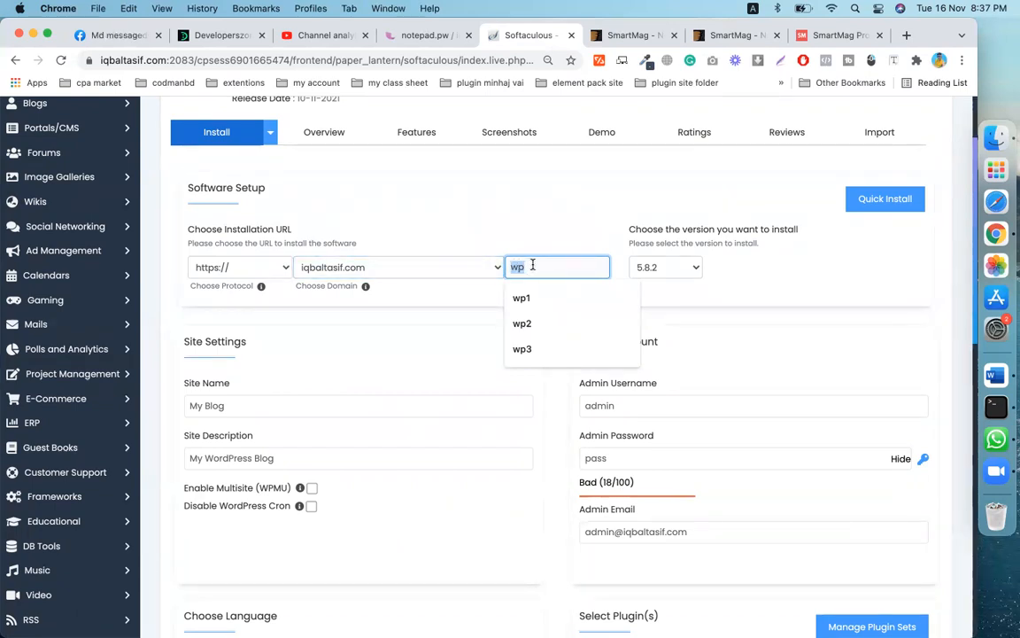
pyautogui.press('BackSpace')
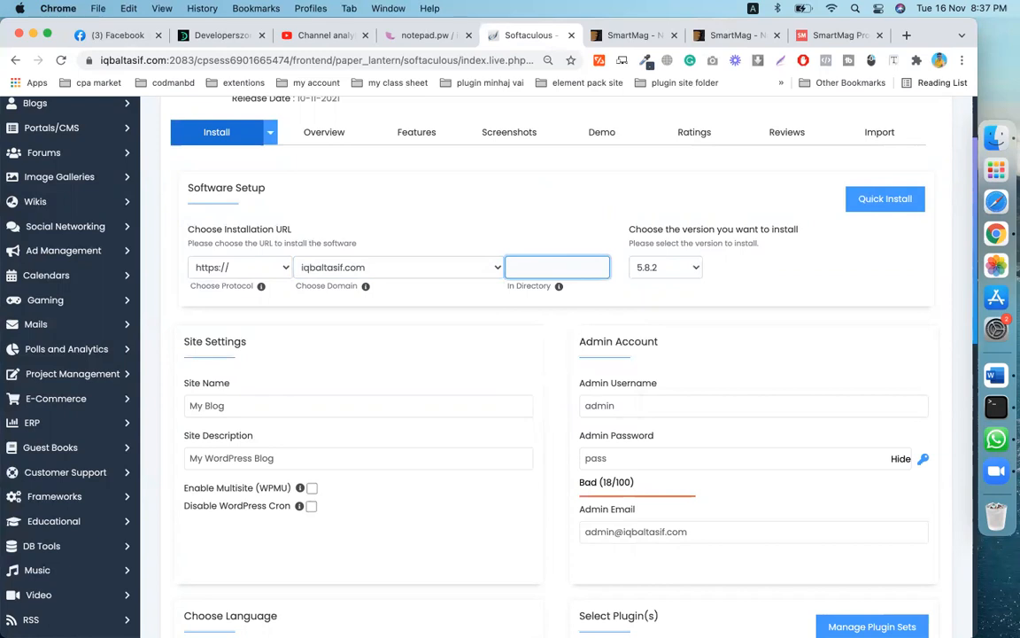
pyautogui.write('smartmag')
pyautogui.click(633, 445)
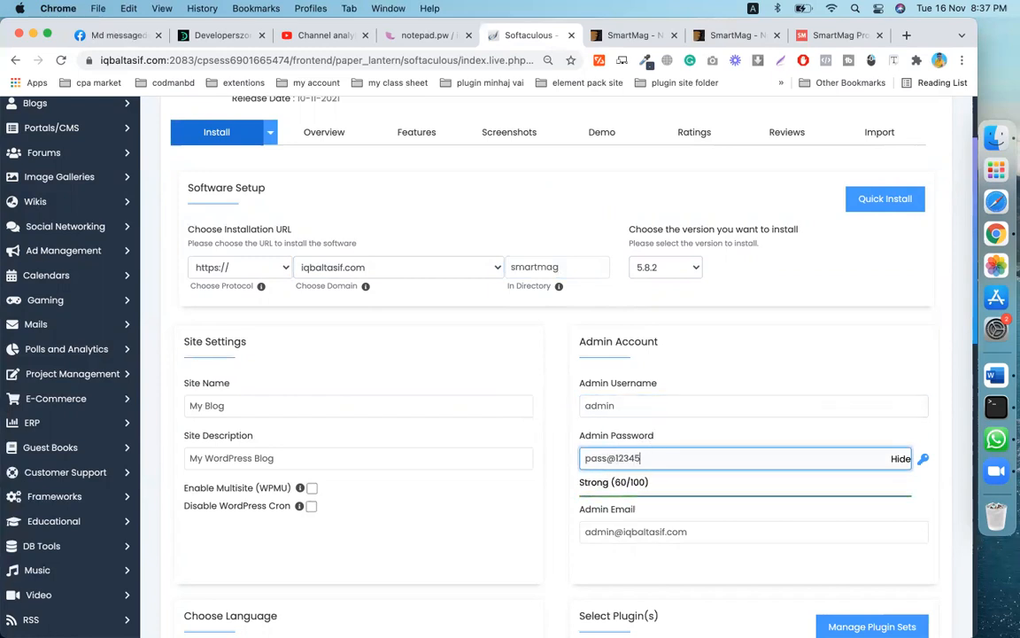
# - Run the WordPress installation and open the new site's Administrative URL
pyautogui.scroll(-3, 695, 531)
pyautogui.scroll(-10, 695, 549)
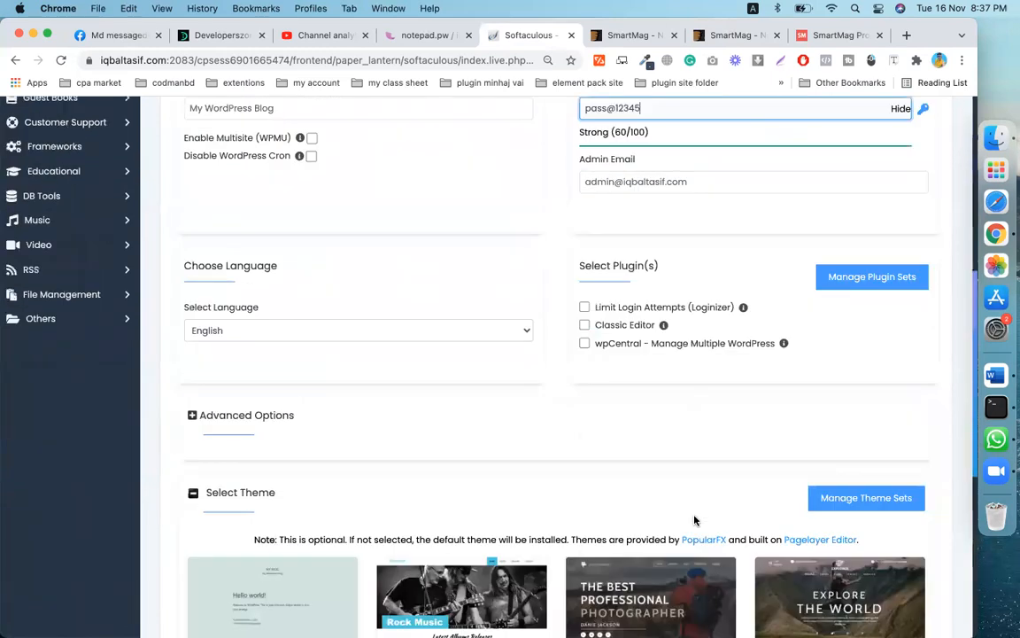
pyautogui.scroll(2, 561, 466)
pyautogui.click(556, 551)
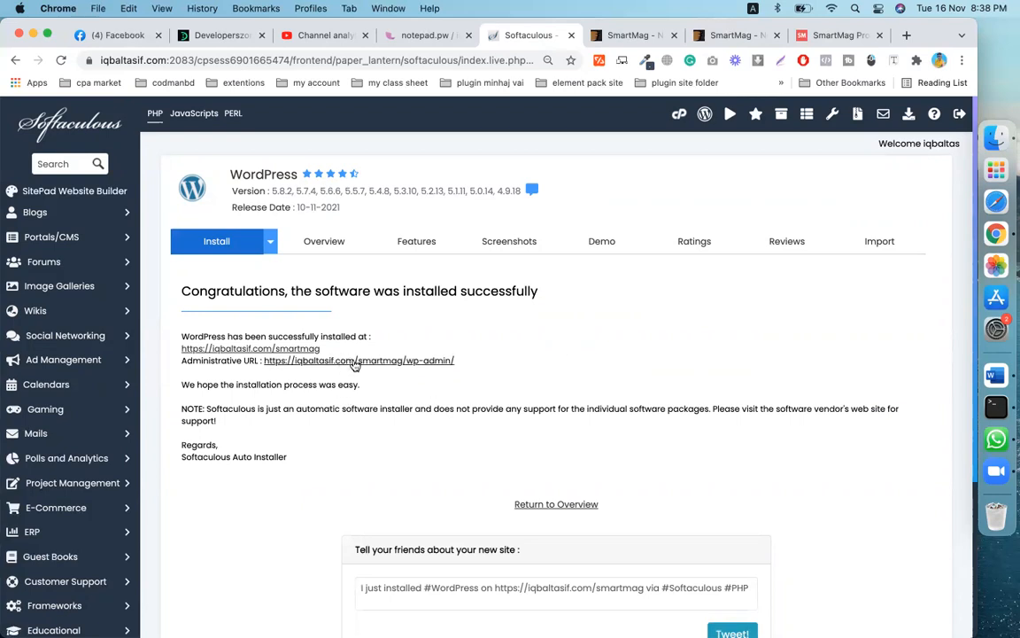
pyautogui.click(415, 360)
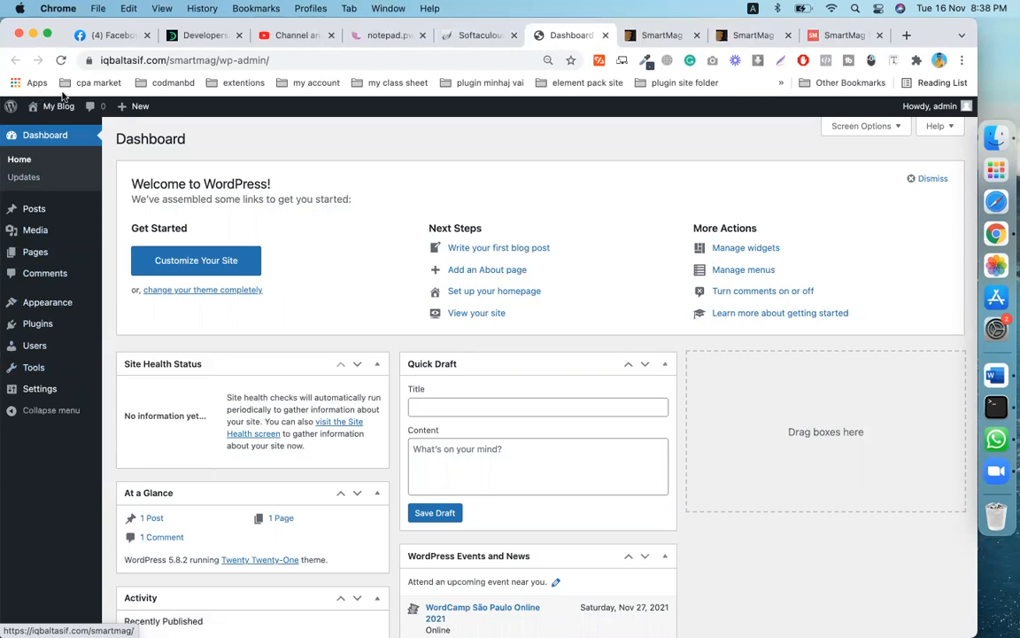
# - Look over the ProMag demo site, then return to the new WordPress dashboard
pyautogui.click(842, 35)
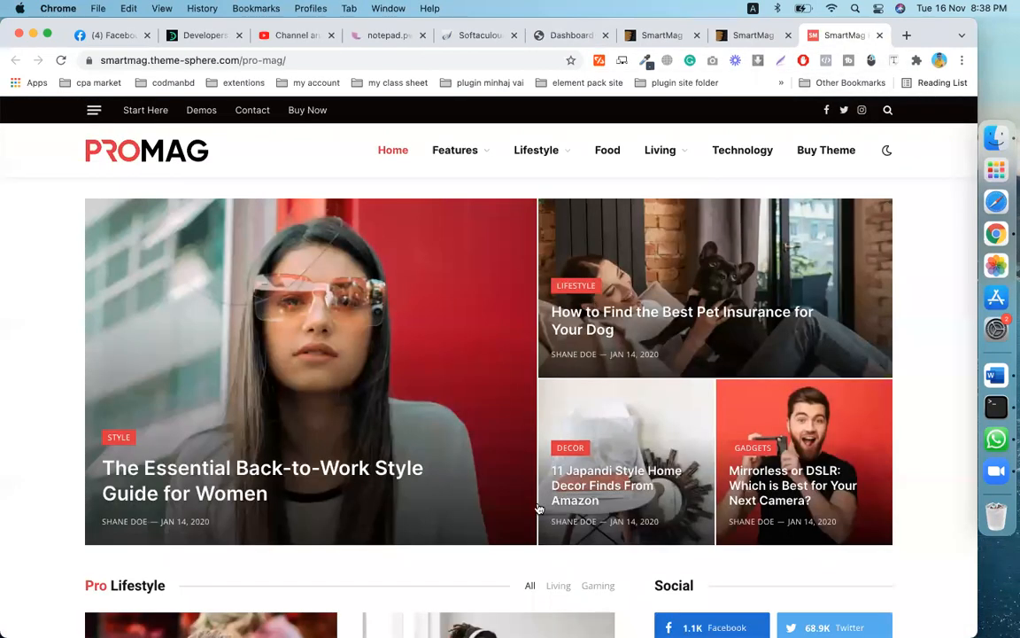
pyautogui.scroll(-5, 539, 510)
pyautogui.scroll(5, 539, 509)
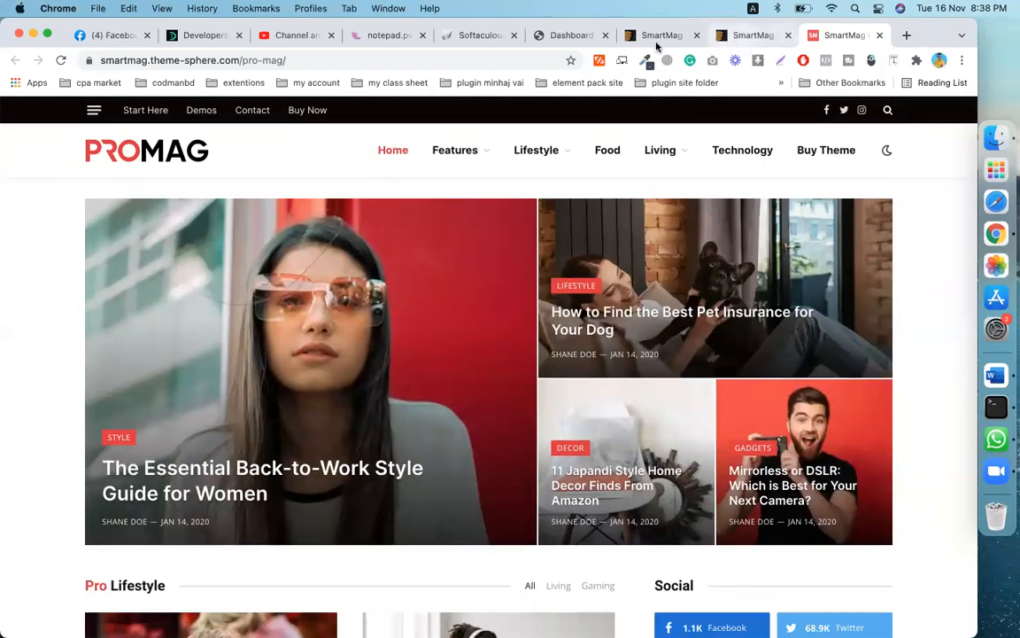
pyautogui.click(558, 36)
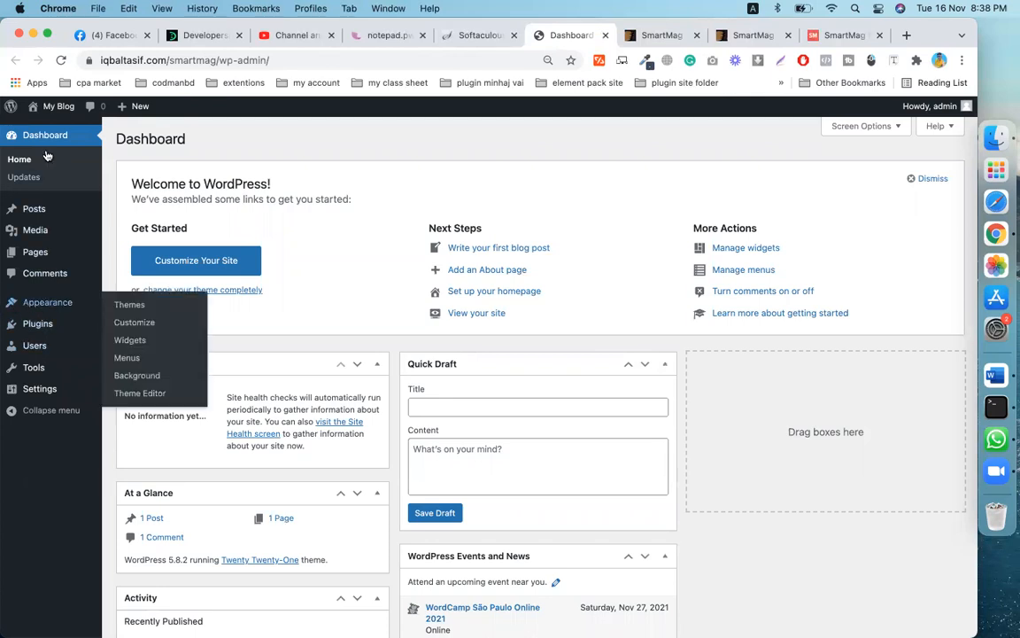
# - Go to Appearance > Themes > Add New and bring up the Upload Theme panel
pyautogui.moveTo(62, 302)
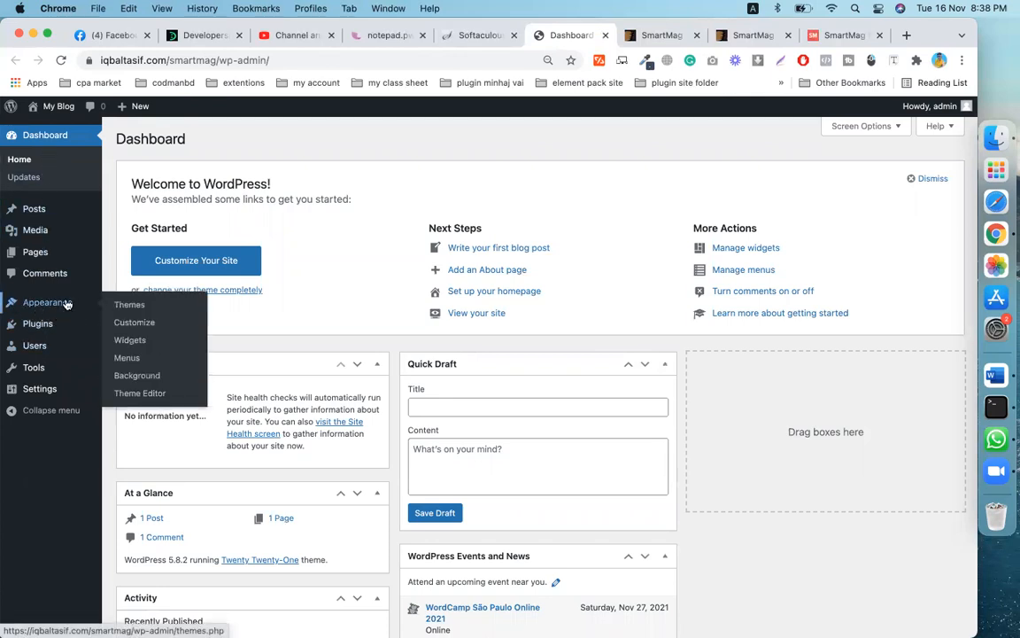
pyautogui.click(180, 303)
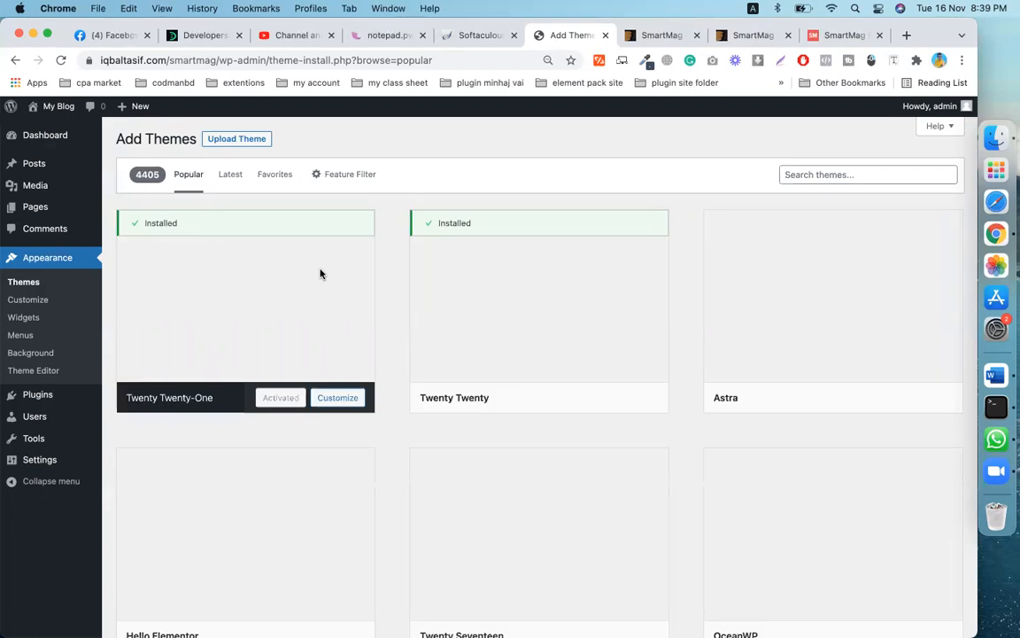
pyautogui.moveTo(321, 274)
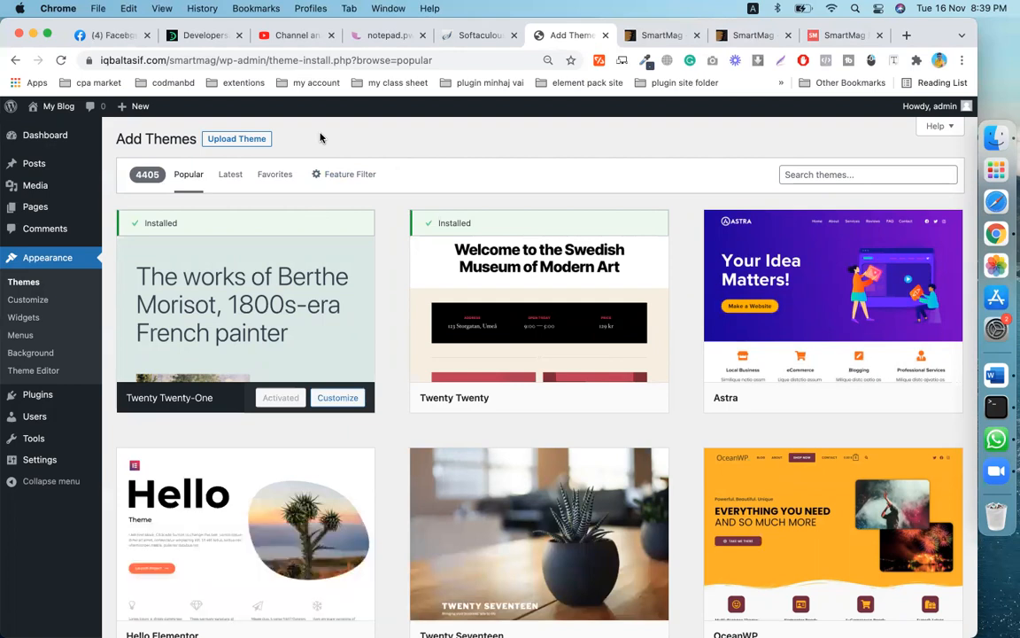
pyautogui.click(253, 144)
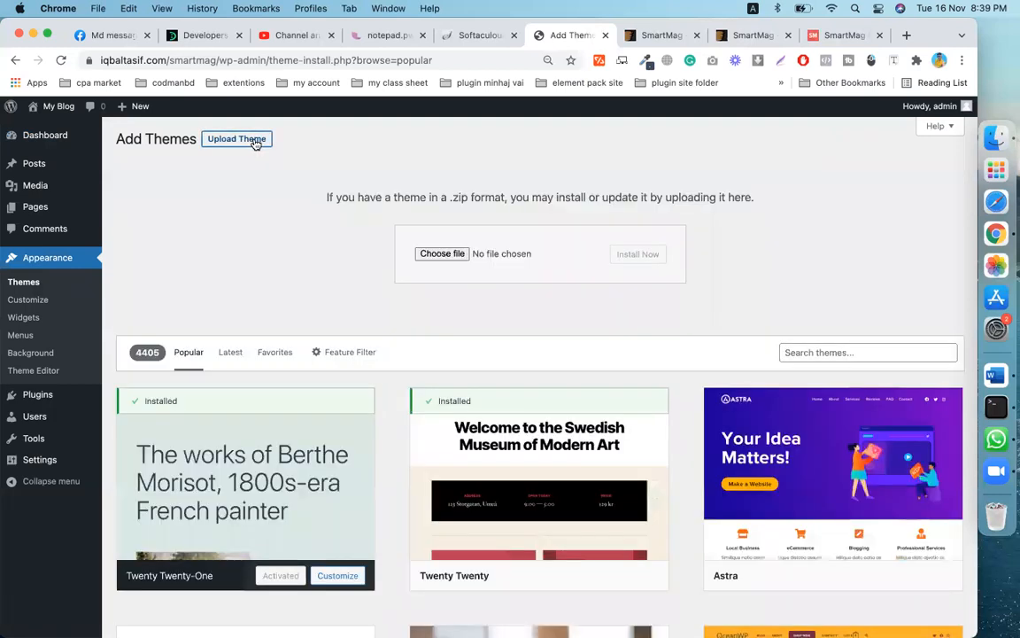
# - Choose smart-mag.zip from the smartmag-6.0.0 folder as the theme file to upload
pyautogui.click(448, 254)
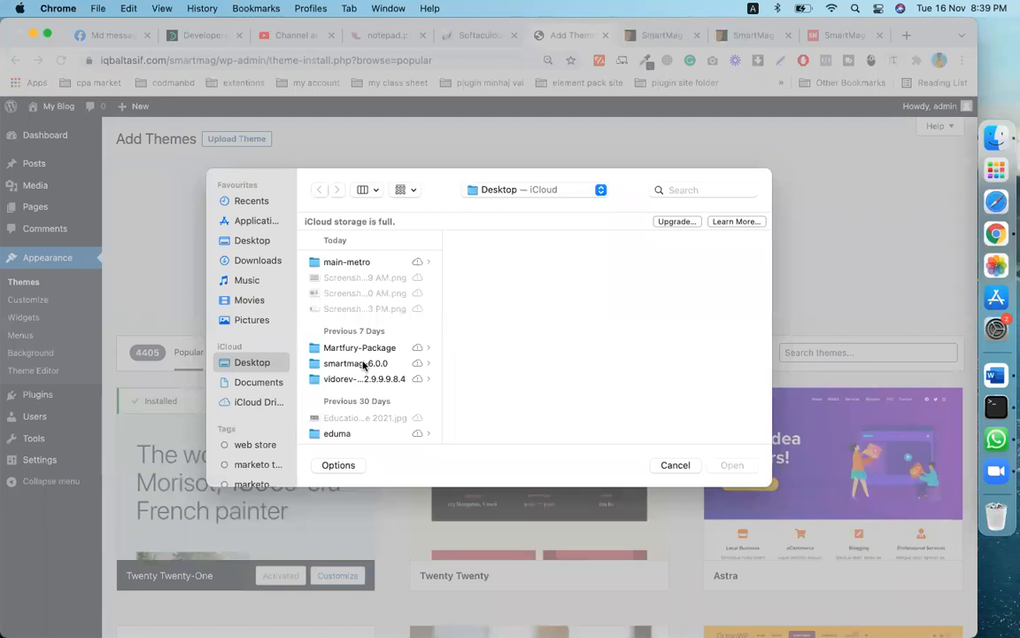
pyautogui.click(356, 364)
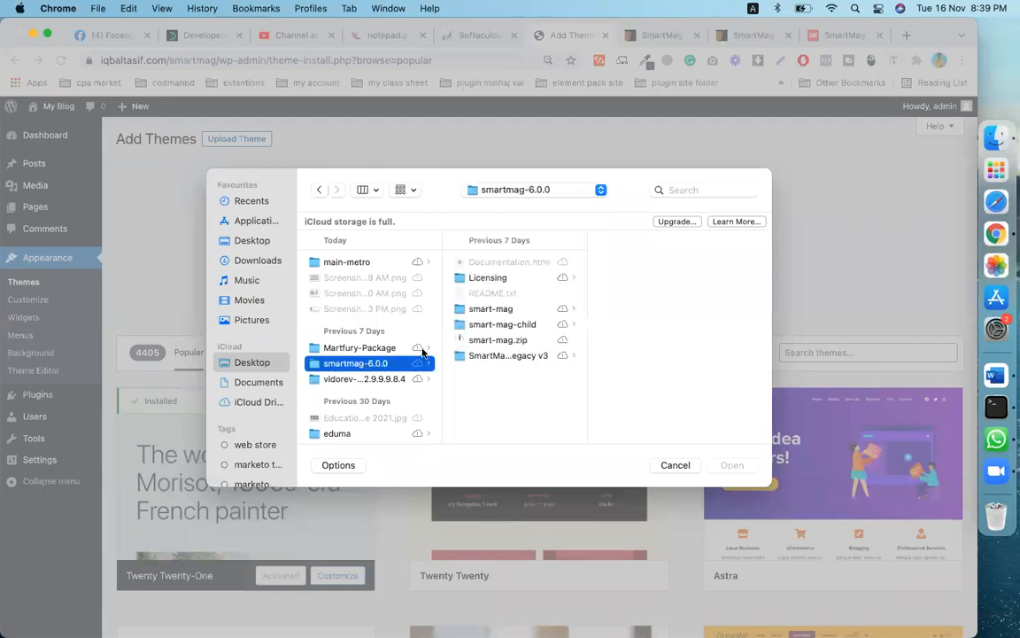
pyautogui.click(501, 341)
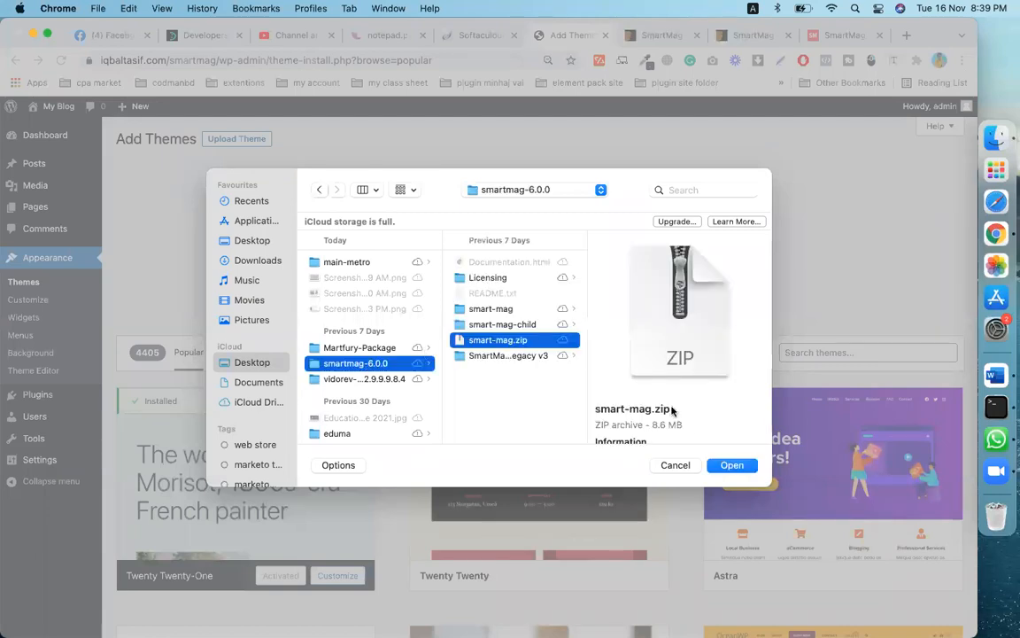
pyautogui.click(733, 467)
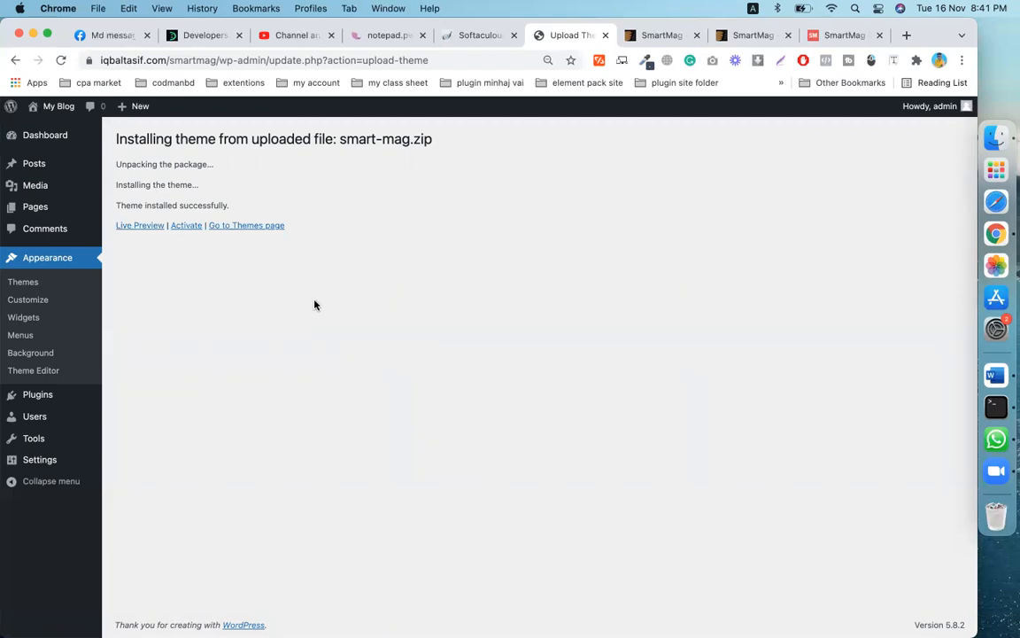
# - Activate the installed SmartMag 6.0.0 theme and review its welcome page for required plugins
pyautogui.click(187, 227)
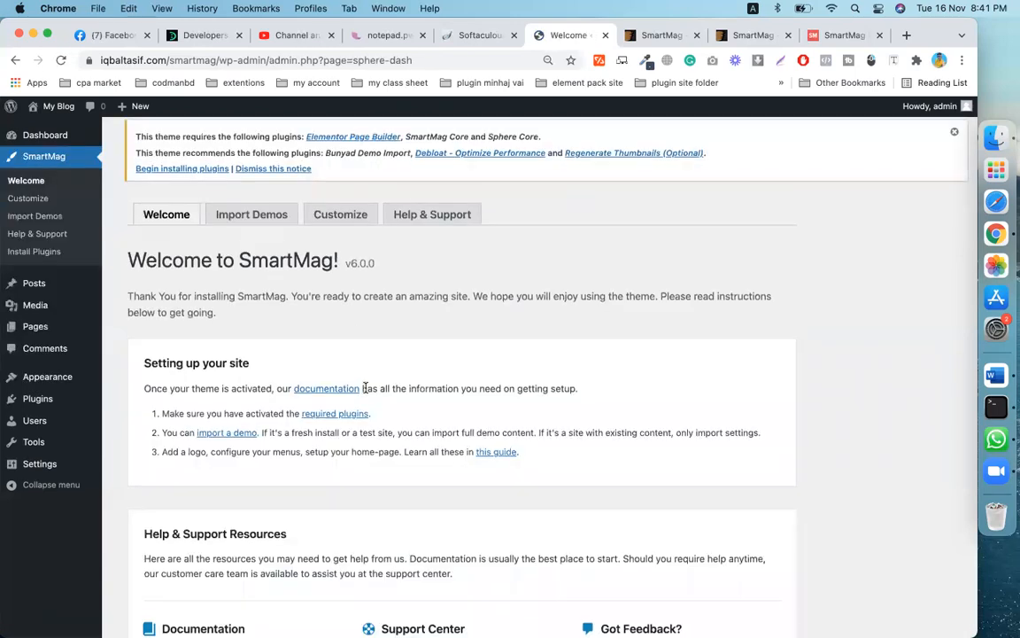
pyautogui.scroll(-3, 365, 387)
pyautogui.scroll(4, 365, 387)
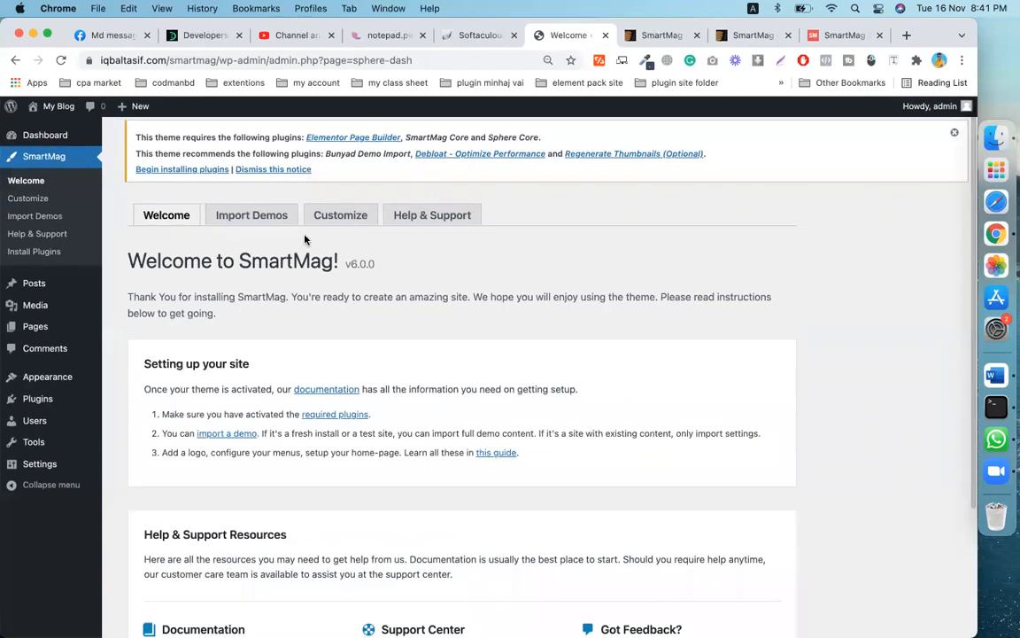
pyautogui.scroll(-1, 246, 338)
pyautogui.moveTo(69, 372)
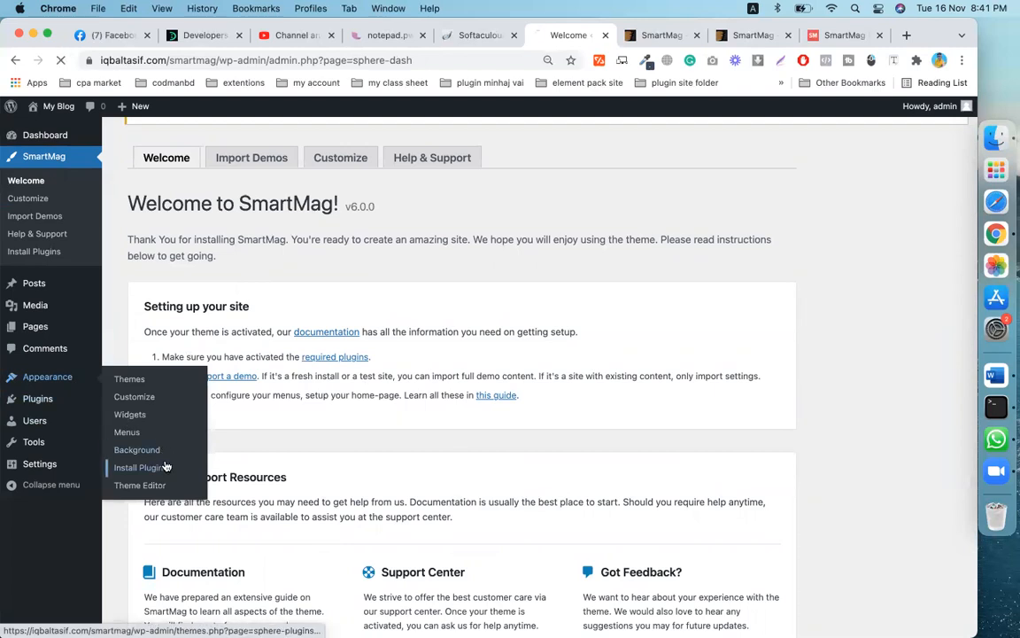
pyautogui.click(163, 465)
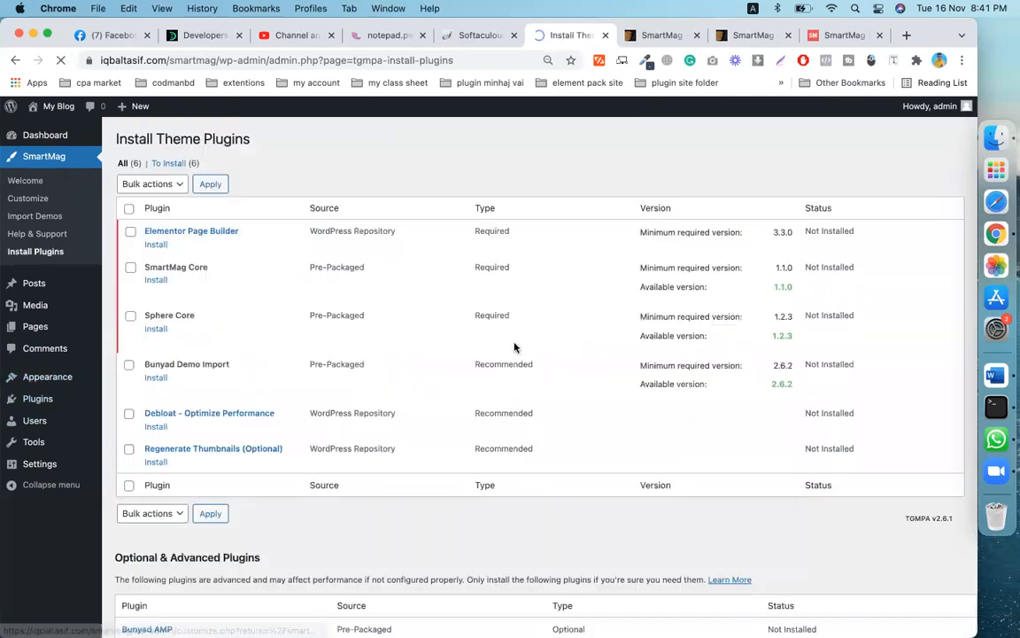
# - Bulk-install all six required plugins, including Elementor Page Builder, SmartMag Core and Sphere Core
pyautogui.click(128, 210)
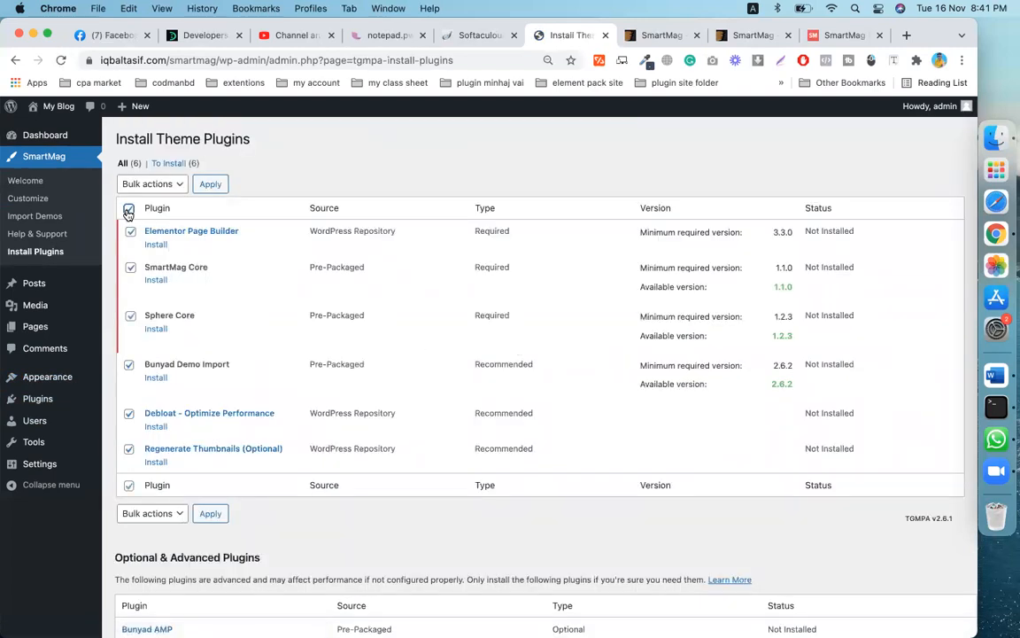
pyautogui.click(174, 186)
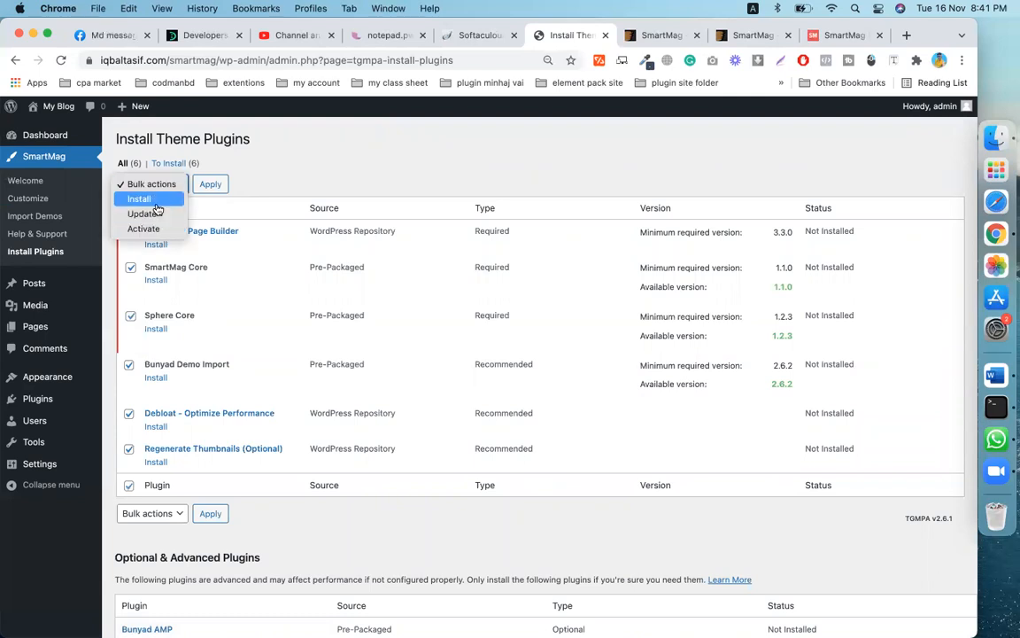
pyautogui.click(142, 201)
pyautogui.click(210, 184)
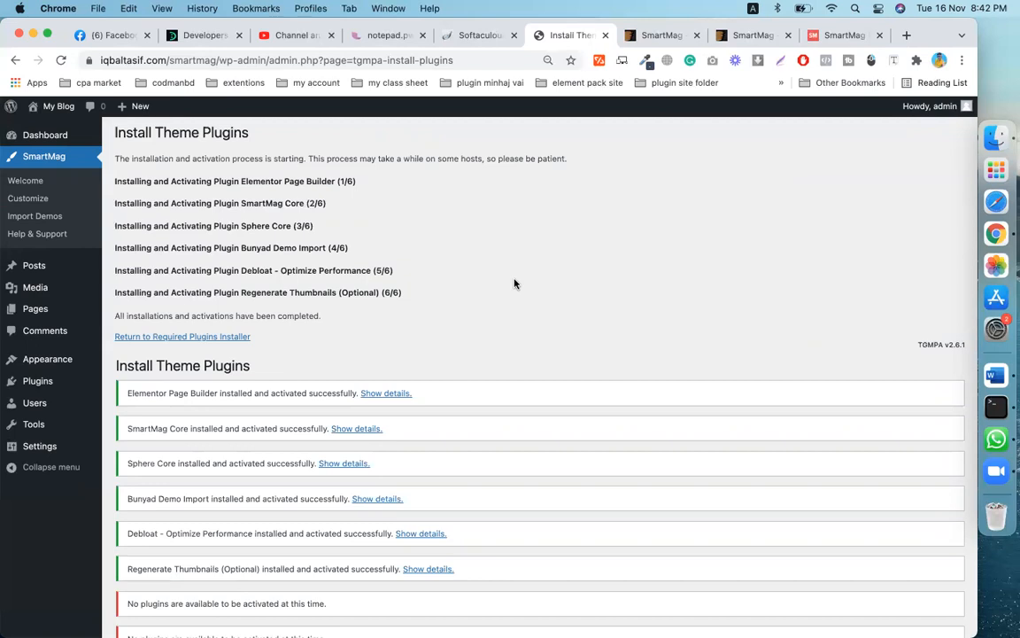
# - Check the installation results and return to the Required Plugins Installer
pyautogui.scroll(-10, 514, 284)
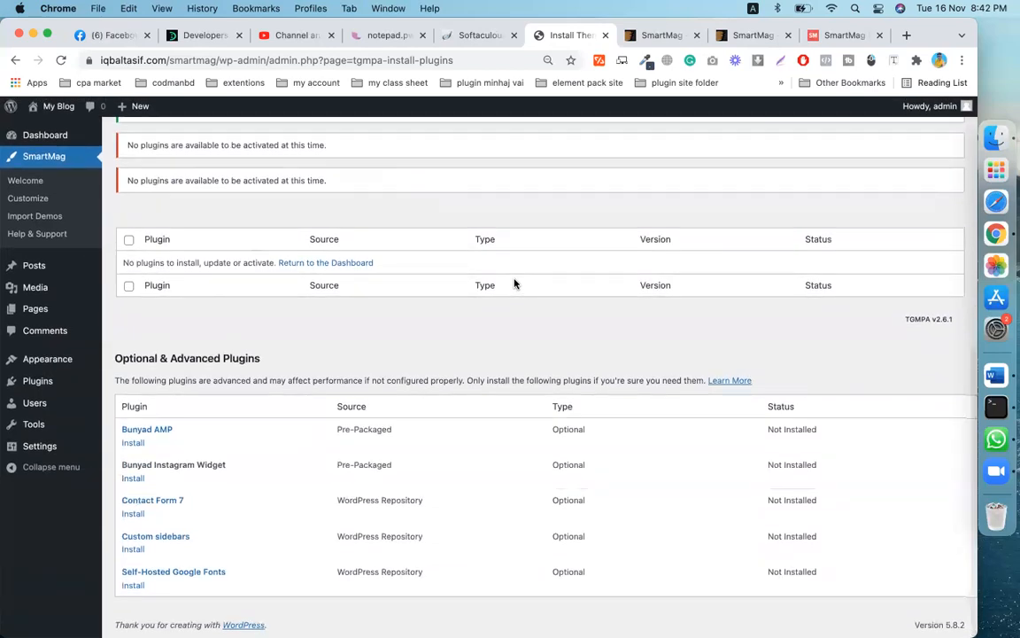
pyautogui.scroll(10, 514, 283)
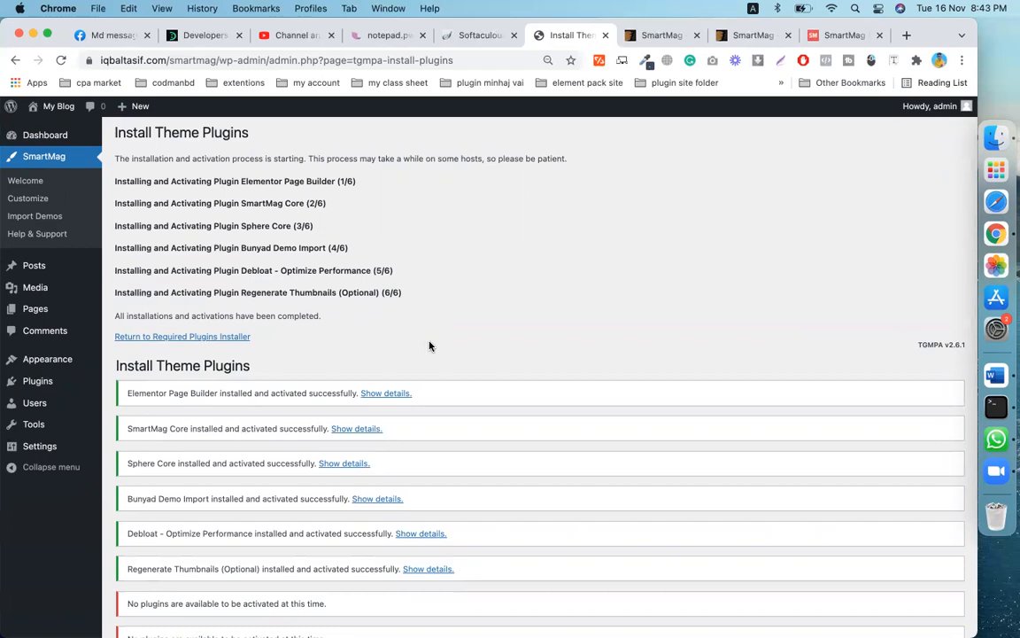
pyautogui.click(177, 341)
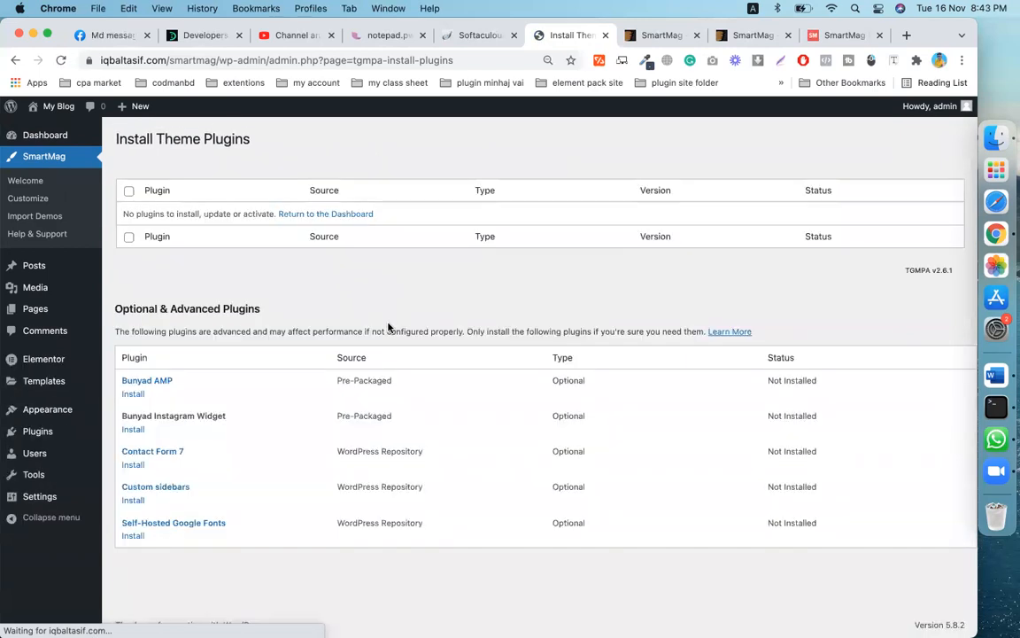
# - Go from the admin dashboard to the installed Plugins list
pyautogui.click(48, 135)
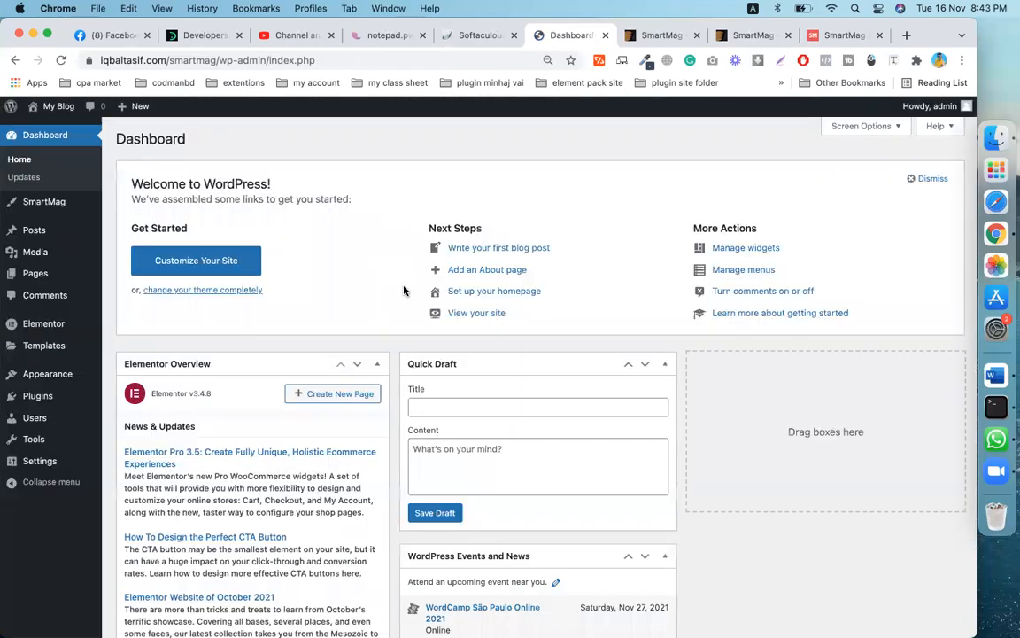
pyautogui.scroll(-10, 311, 385)
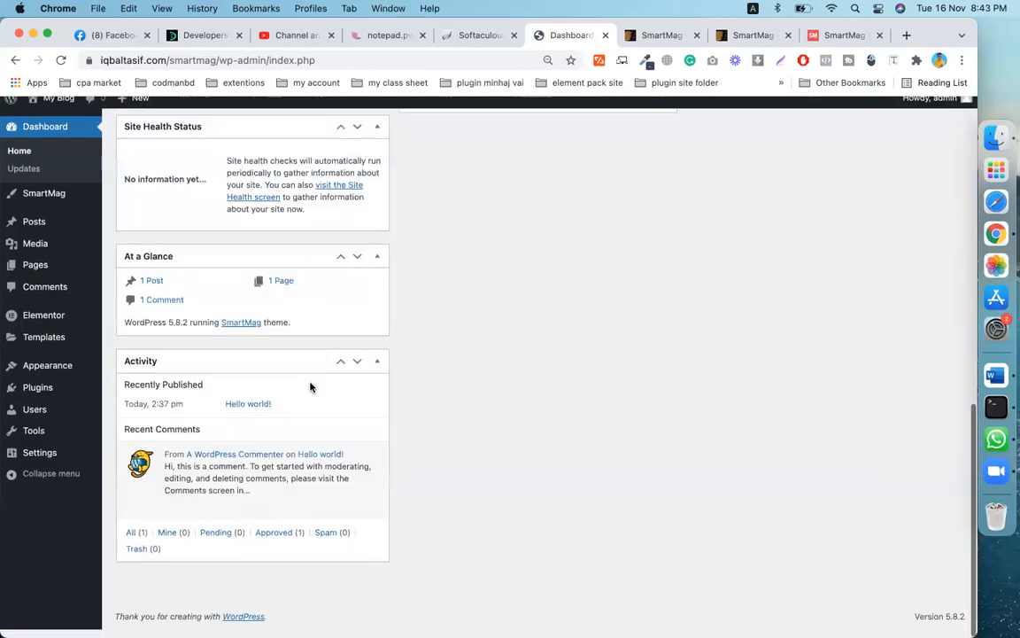
pyautogui.scroll(10, 310, 381)
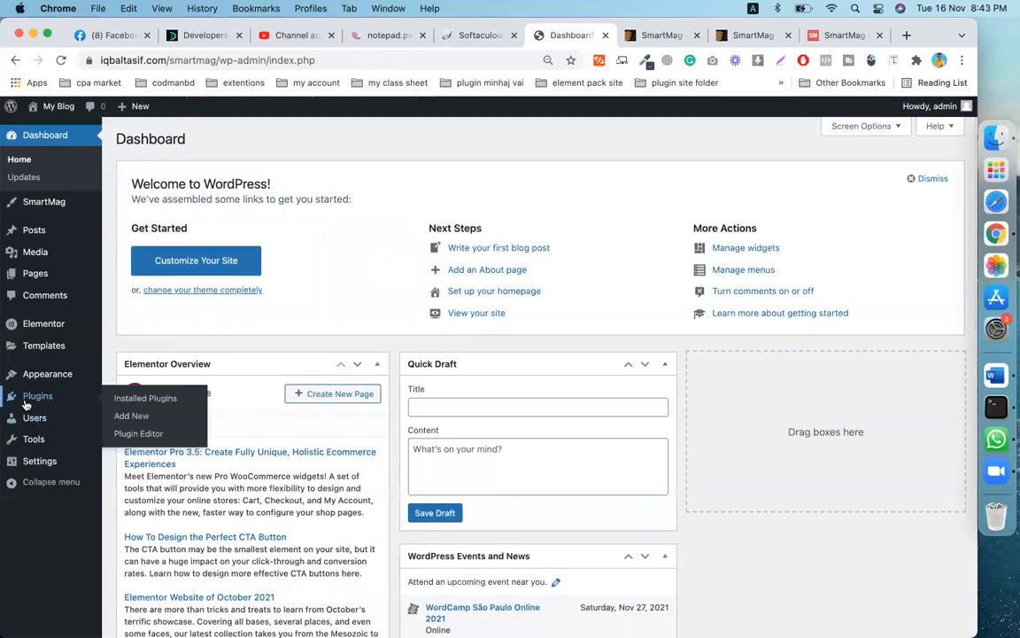
pyautogui.click(27, 405)
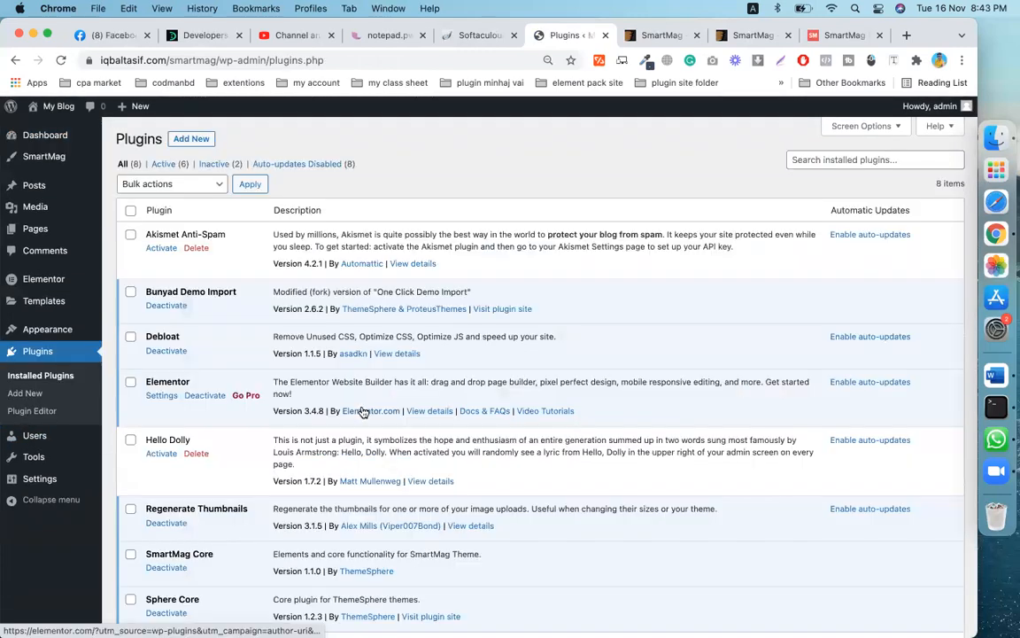
pyautogui.scroll(-3, 364, 411)
pyautogui.scroll(3, 284, 418)
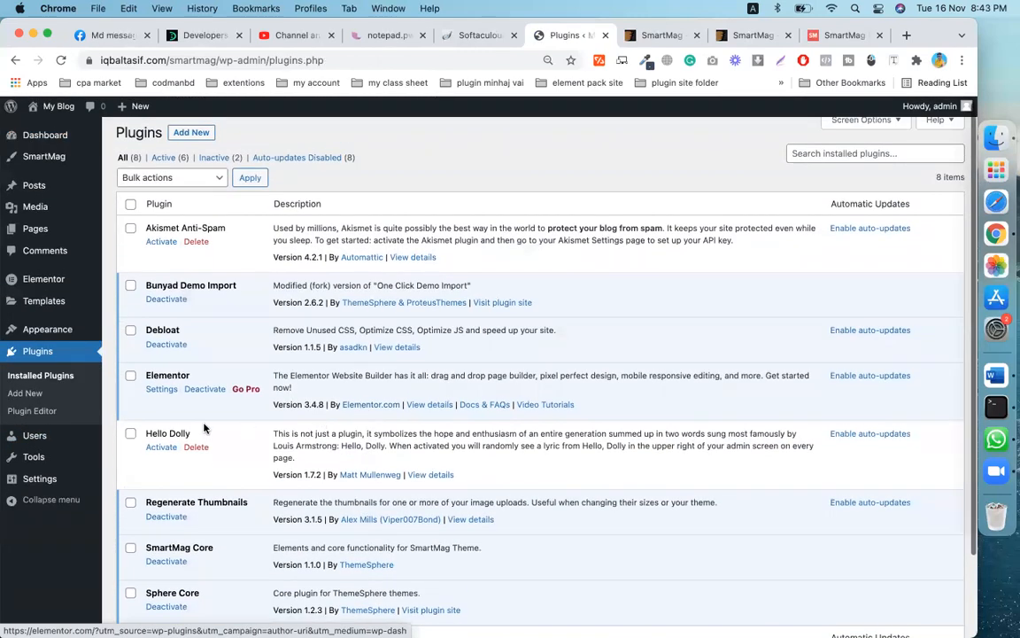
# - Bulk-delete Hello Dolly and Akismet Anti-Spam and confirm the deletion
pyautogui.click(130, 433)
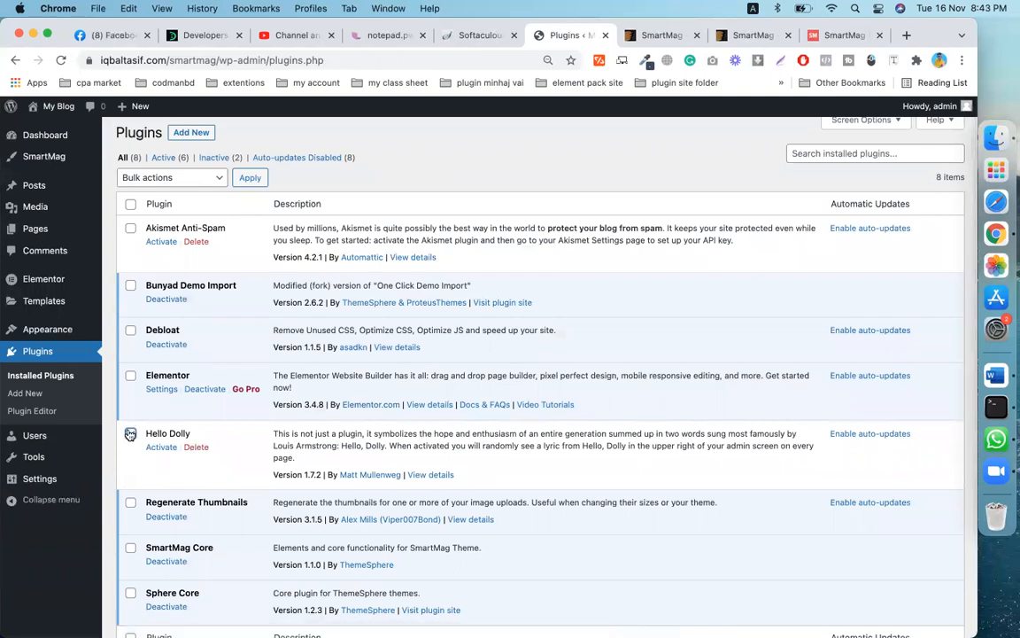
pyautogui.click(130, 228)
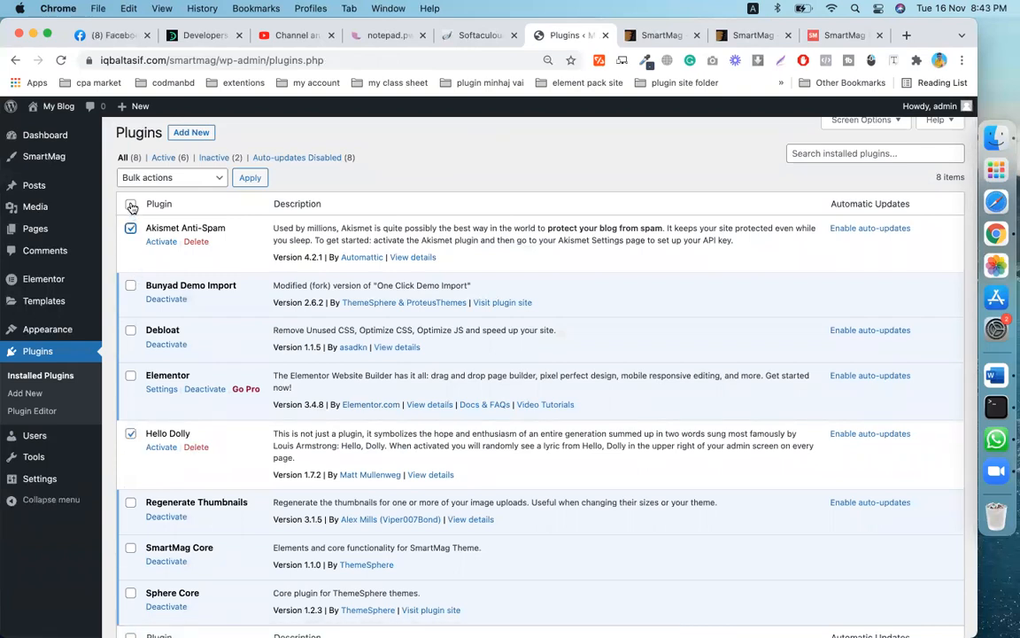
pyautogui.click(186, 175)
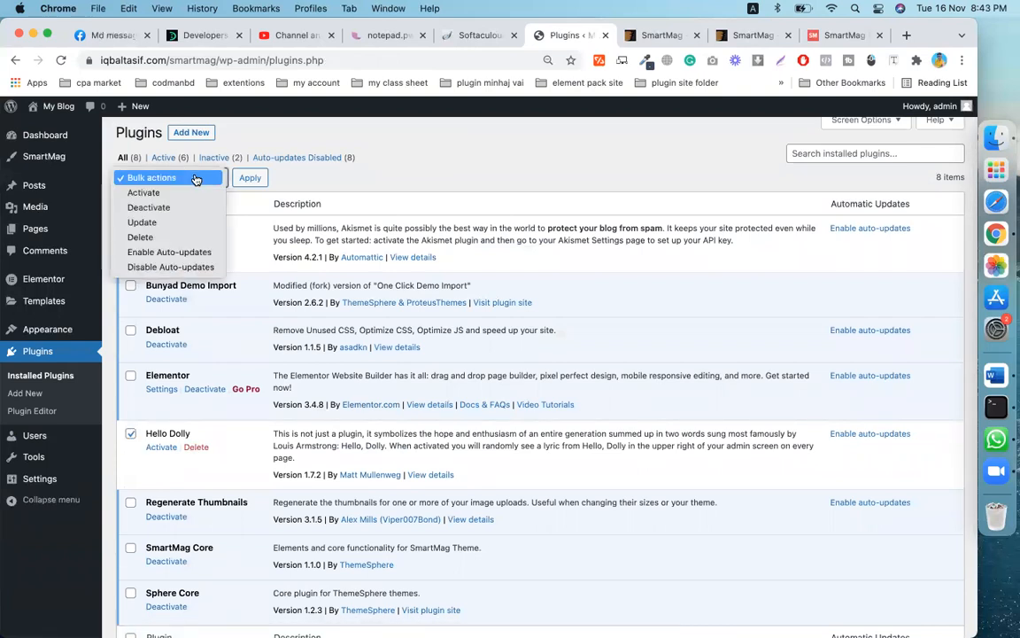
pyautogui.click(176, 238)
pyautogui.click(250, 178)
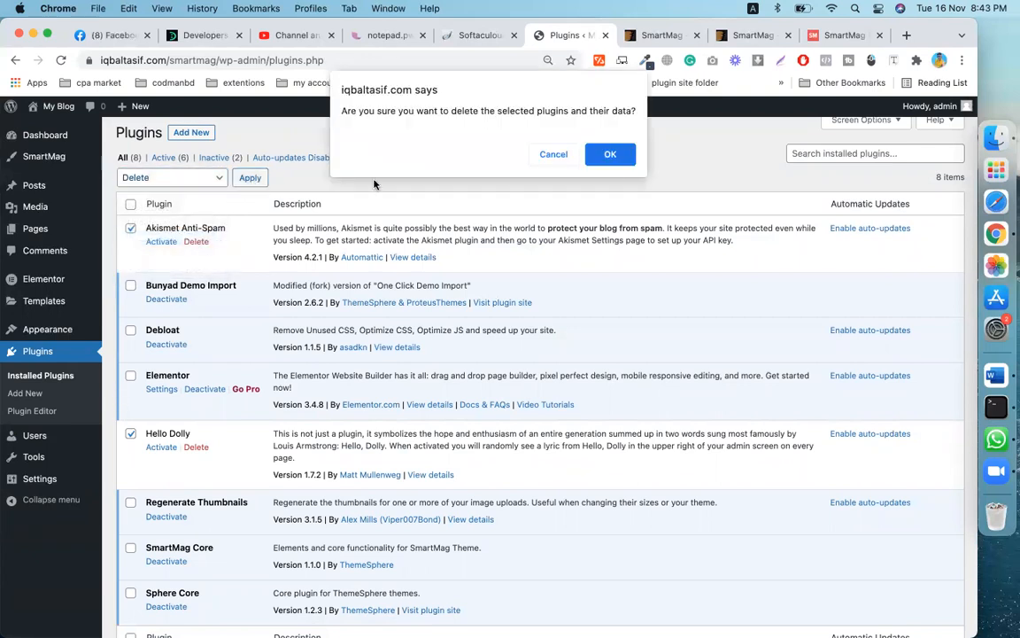
pyautogui.click(595, 156)
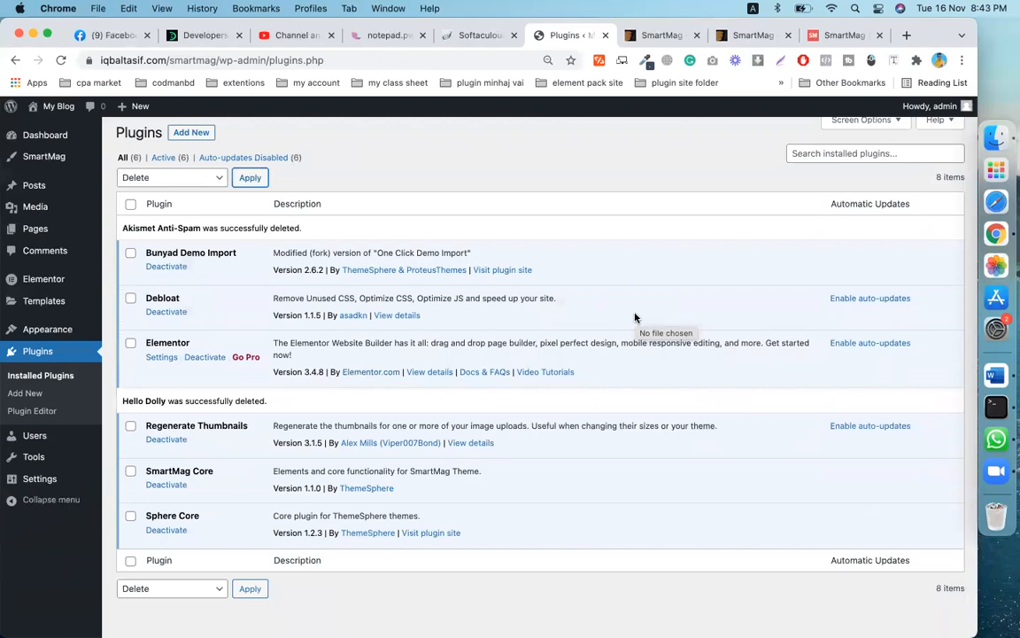
pyautogui.scroll(1, 181, 269)
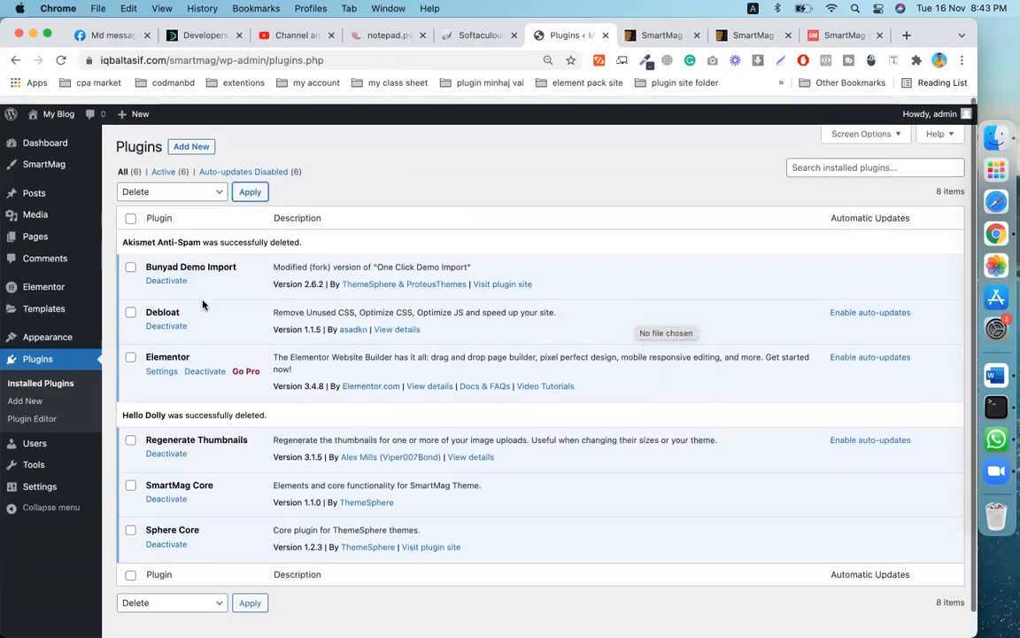
# - Open SmartMag's Import Demos page from Appearance and browse the demo grid to ProMag
pyautogui.click(34, 139)
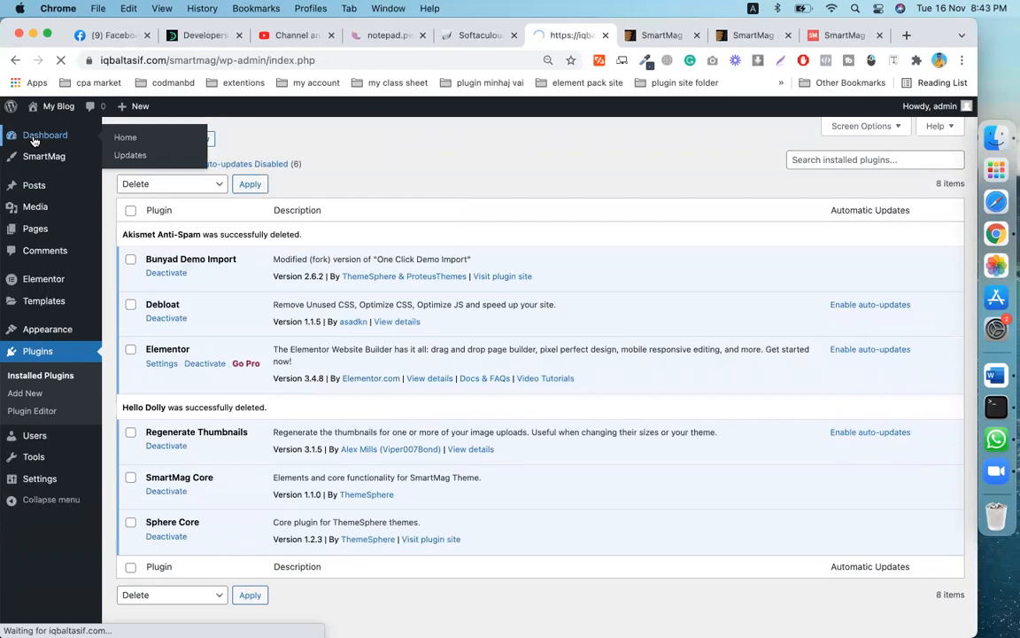
pyautogui.moveTo(40, 379)
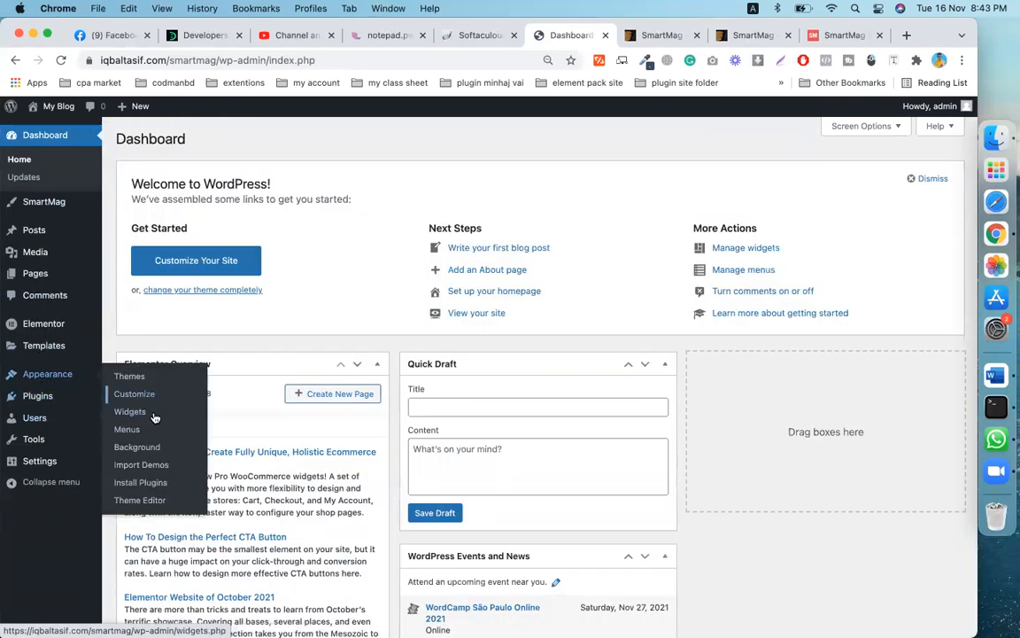
pyautogui.click(158, 467)
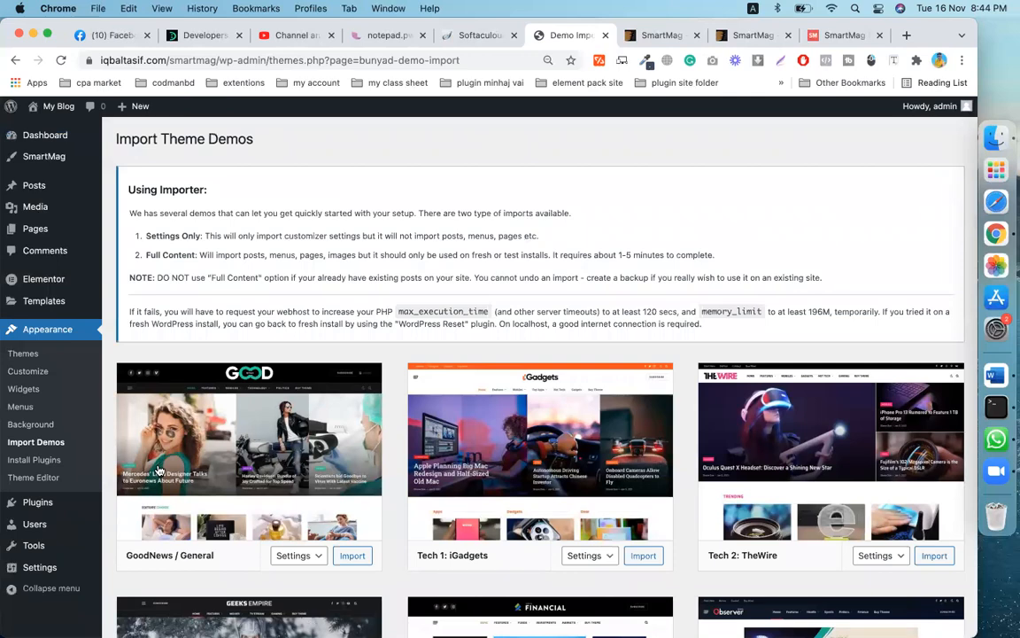
pyautogui.scroll(-4, 158, 470)
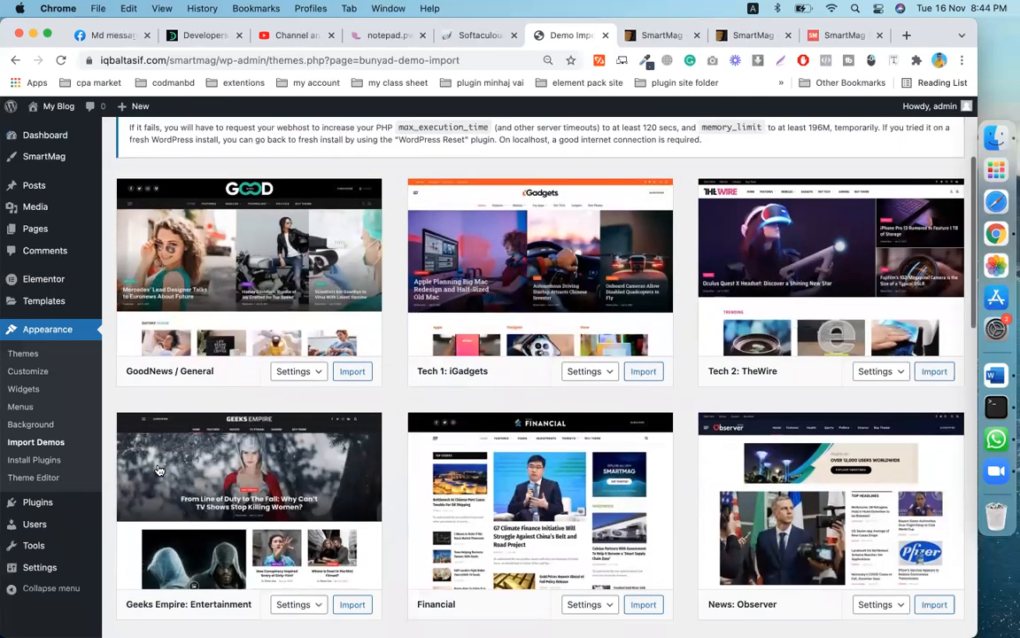
pyautogui.scroll(-4, 254, 556)
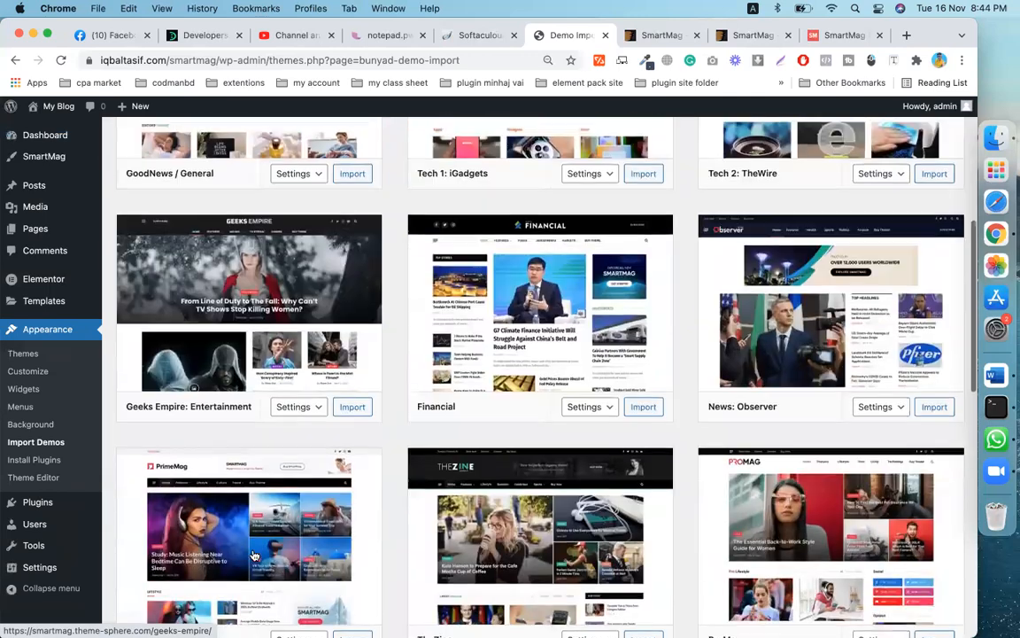
pyautogui.scroll(-3, 456, 469)
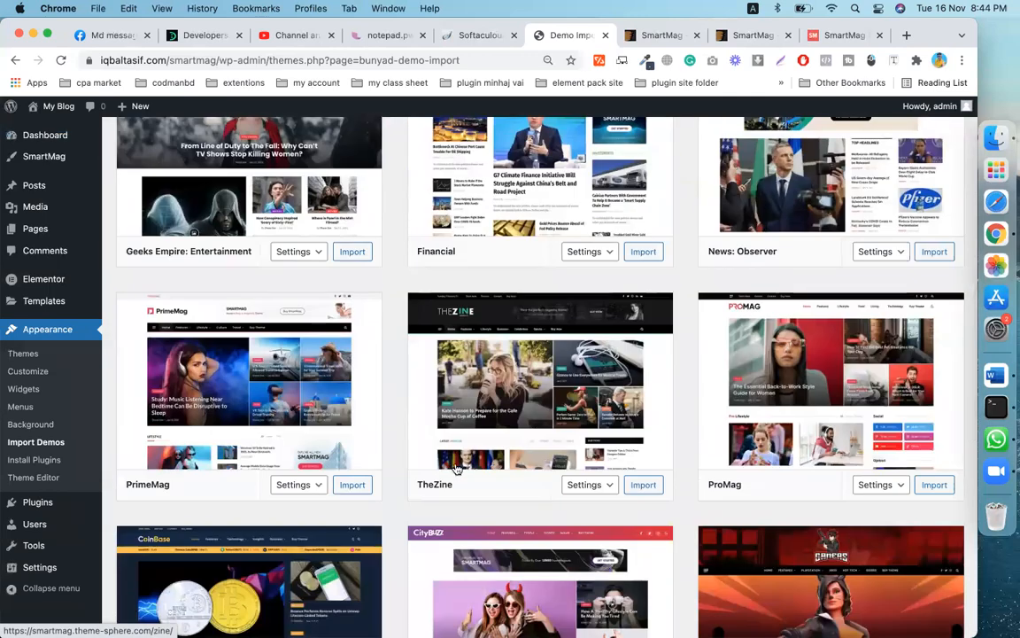
pyautogui.scroll(-1, 456, 470)
pyautogui.scroll(-3, 530, 438)
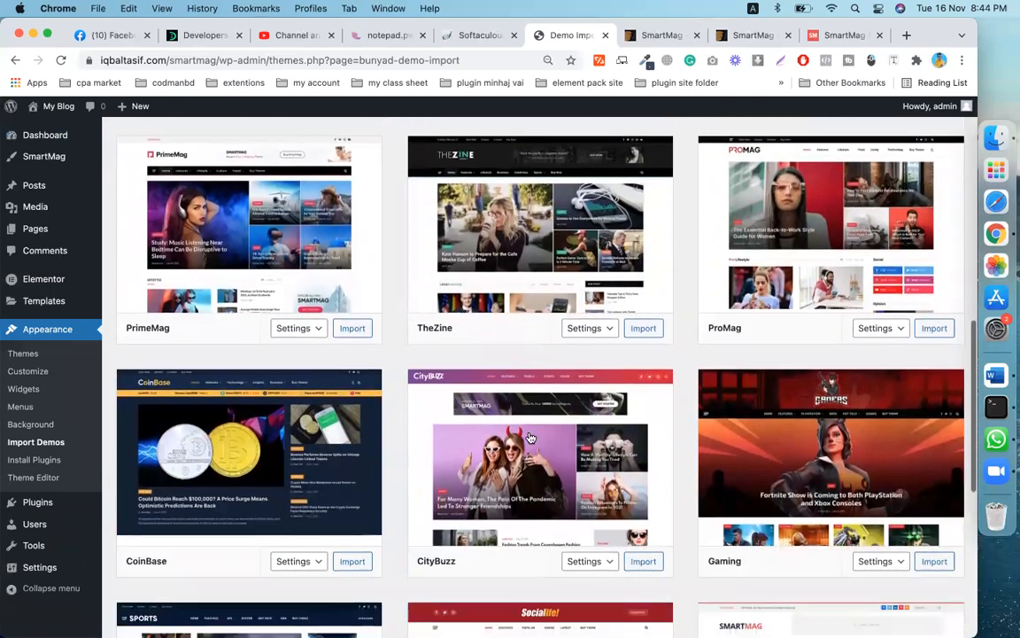
pyautogui.scroll(-6, 530, 437)
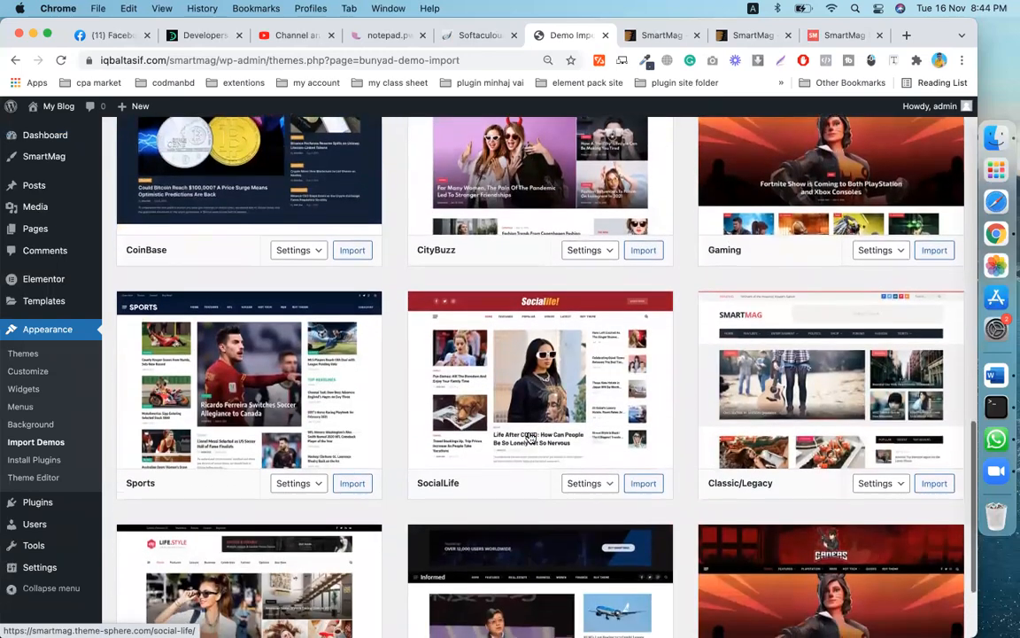
pyautogui.scroll(-3, 530, 438)
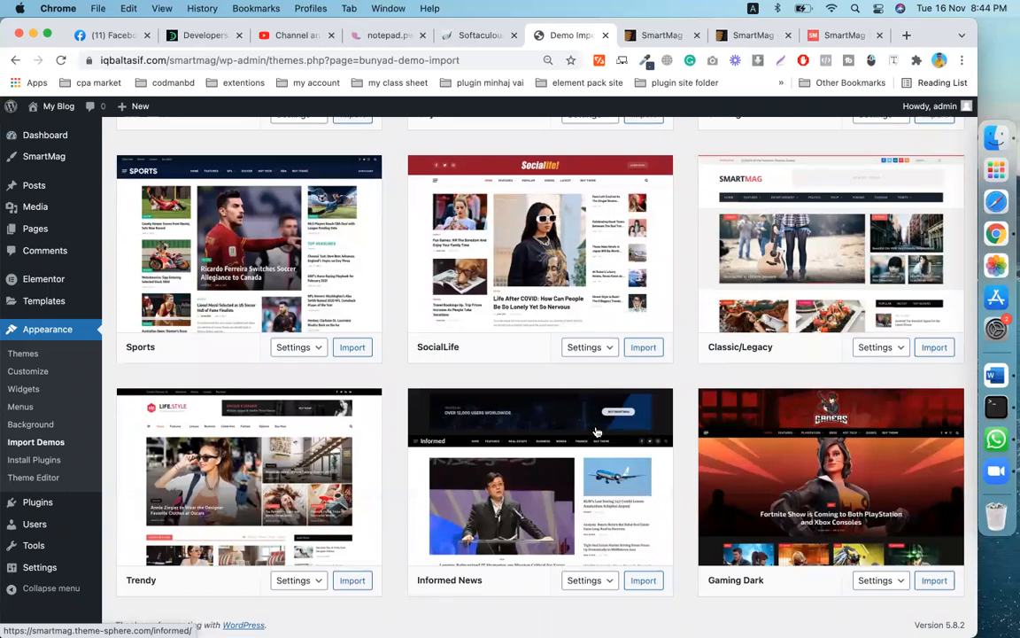
pyautogui.scroll(2, 678, 383)
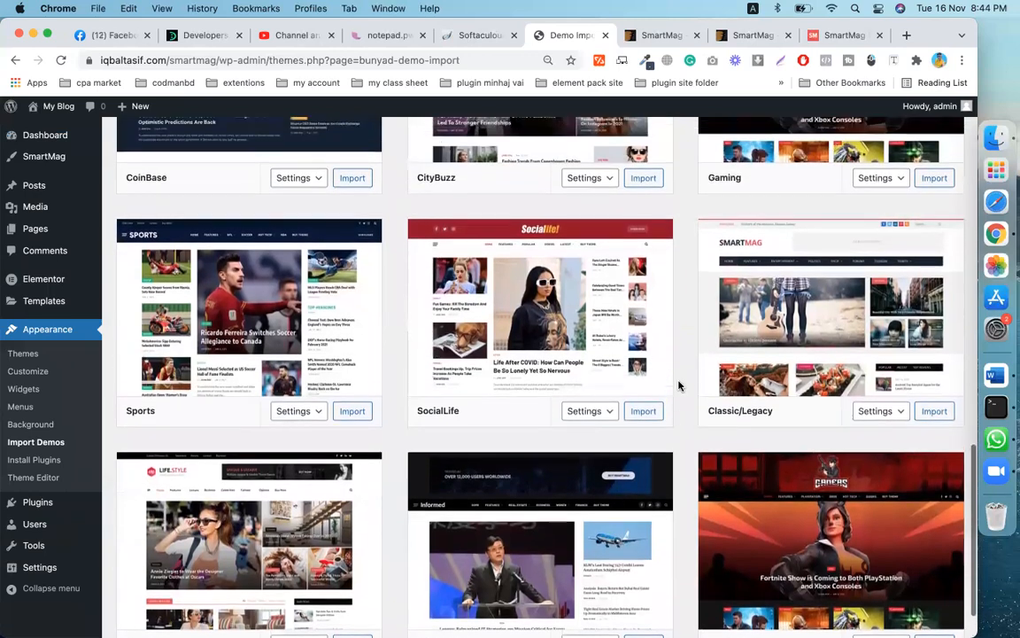
pyautogui.scroll(10, 679, 383)
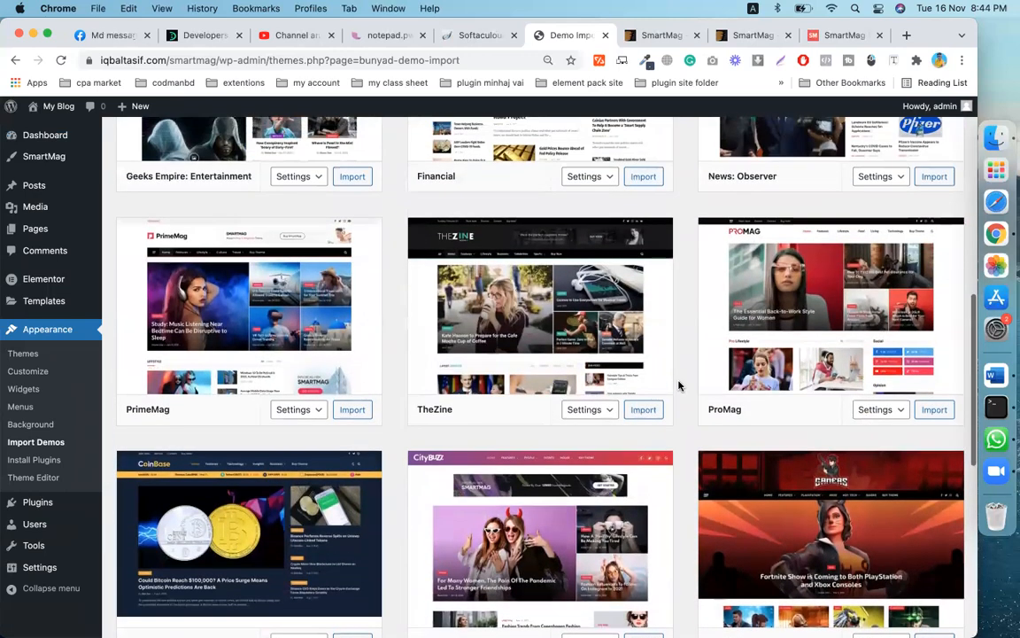
# - Import the ProMag demo with the Full Content setting
pyautogui.click(897, 410)
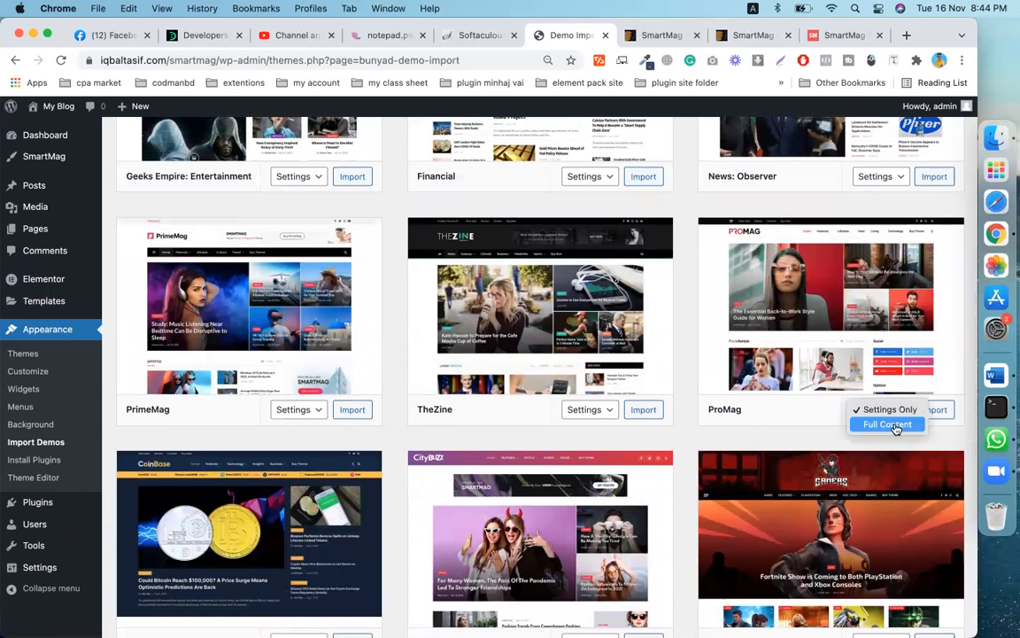
pyautogui.click(888, 425)
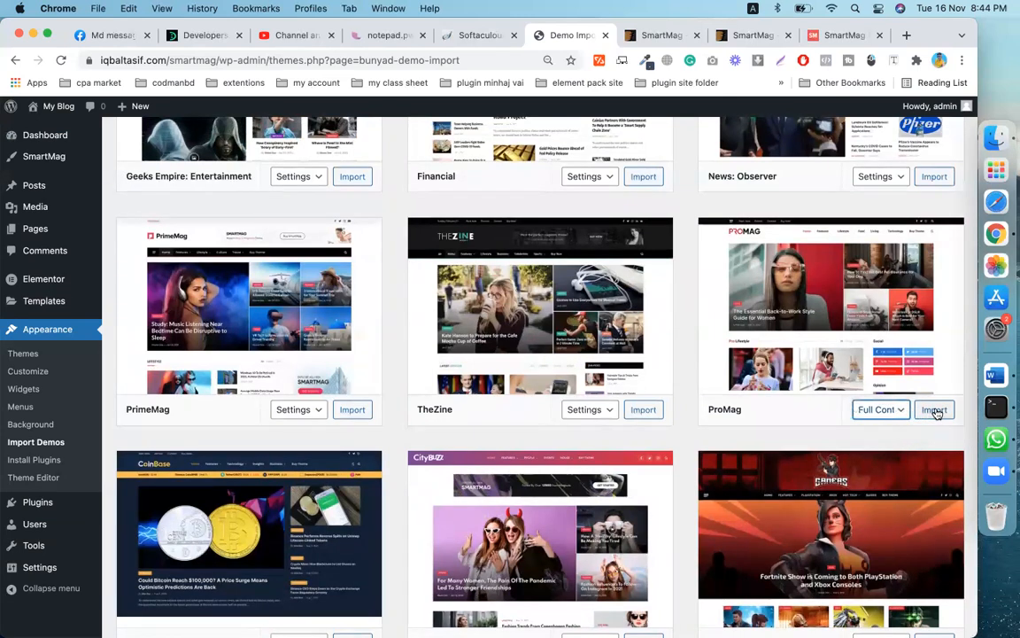
pyautogui.click(903, 415)
pyautogui.click(903, 413)
pyautogui.click(933, 411)
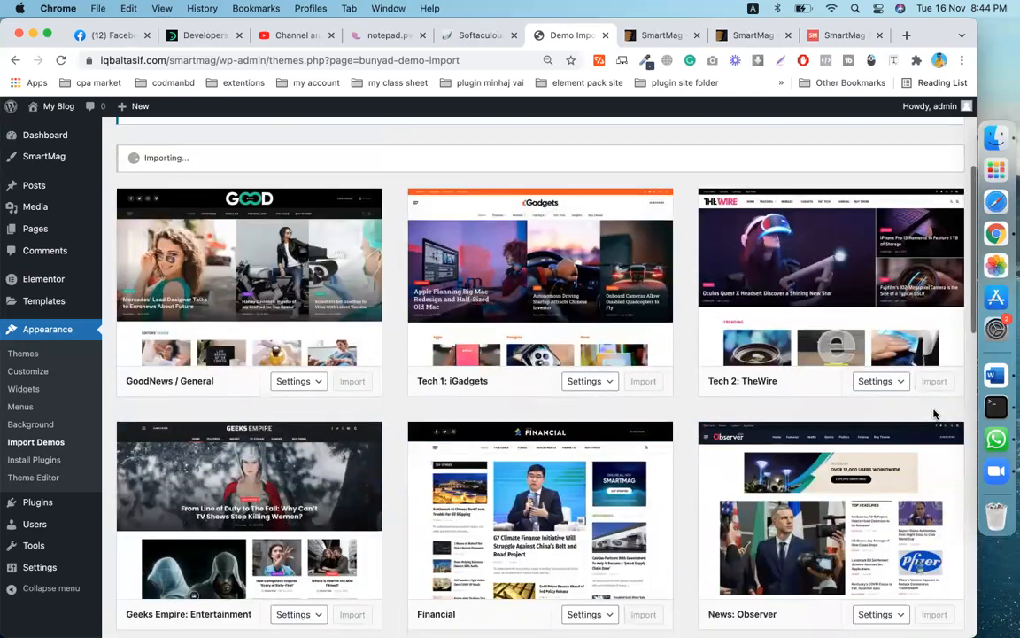
pyautogui.scroll(5, 785, 470)
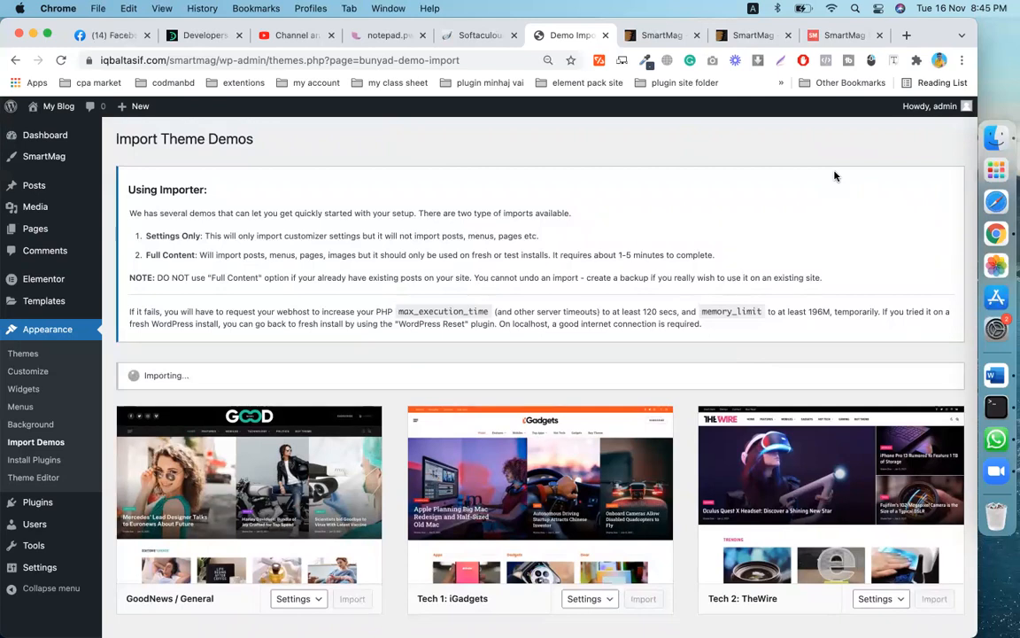
# - In a new tab, search YouTube for the creator's channel and review the results
pyautogui.press('super+t')
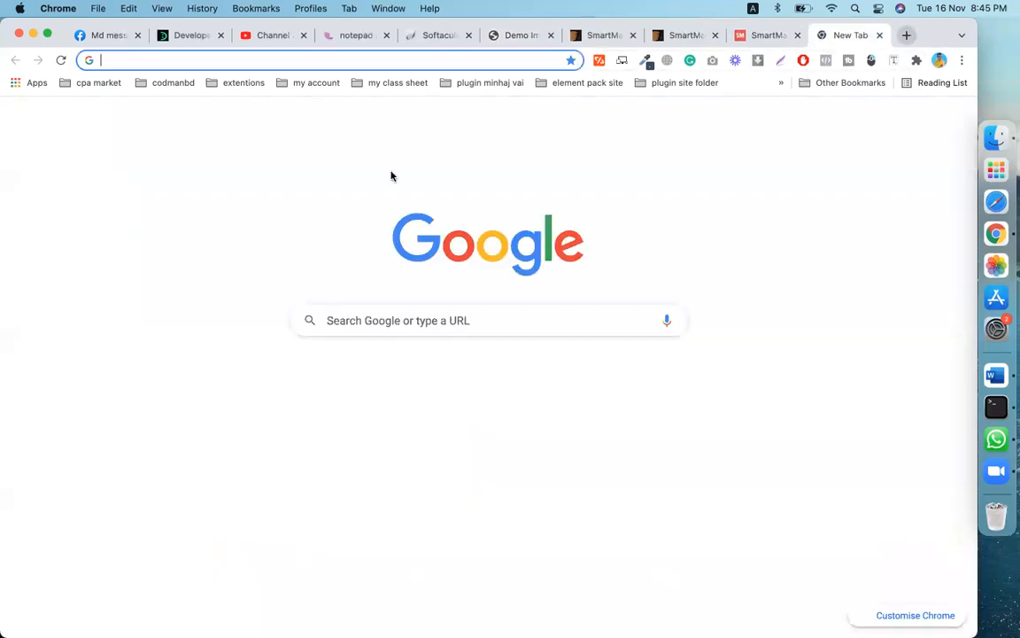
pyautogui.click(445, 383)
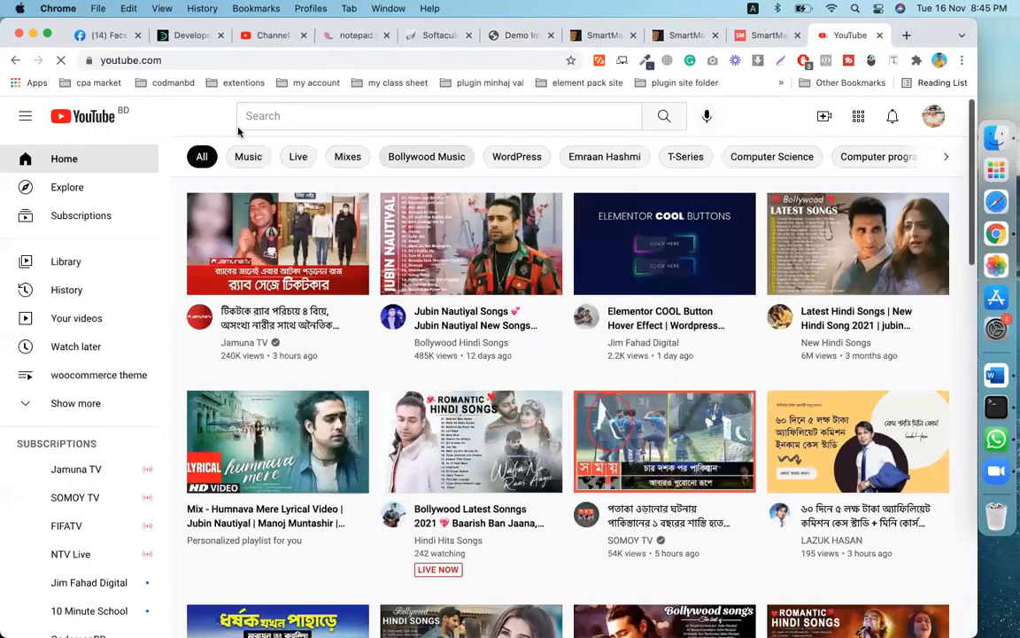
pyautogui.click(329, 113)
pyautogui.write('iq')
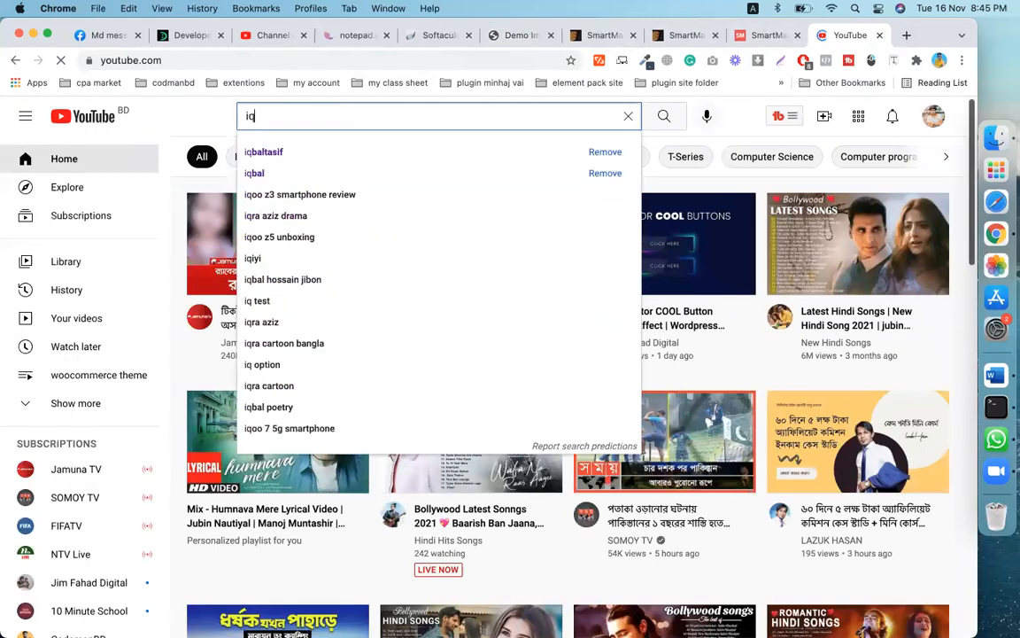
pyautogui.click(296, 153)
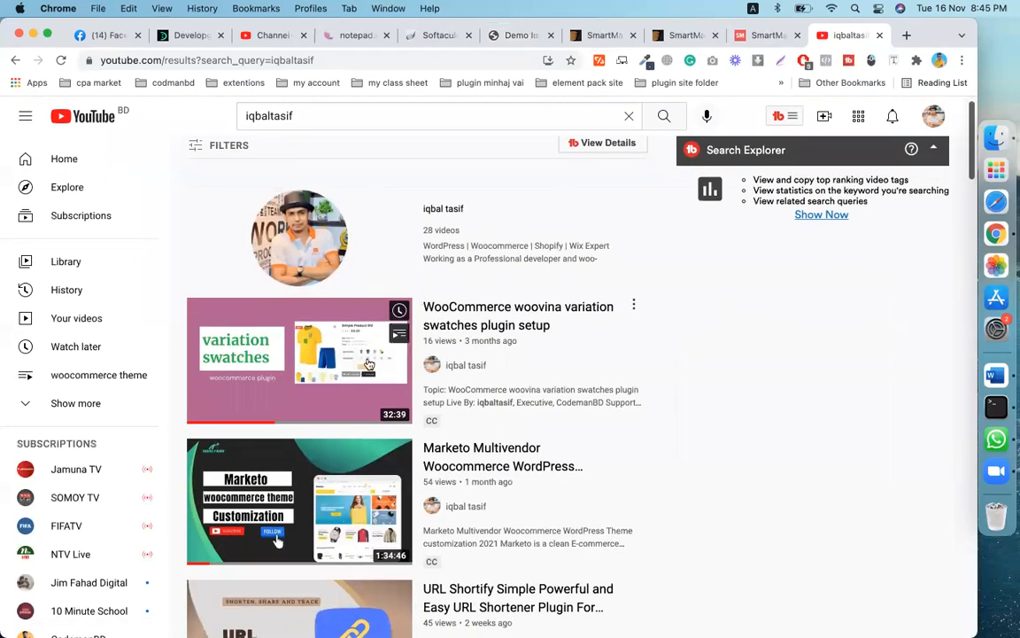
pyautogui.scroll(-3, 370, 367)
pyautogui.scroll(-2, 370, 367)
pyautogui.scroll(5, 465, 184)
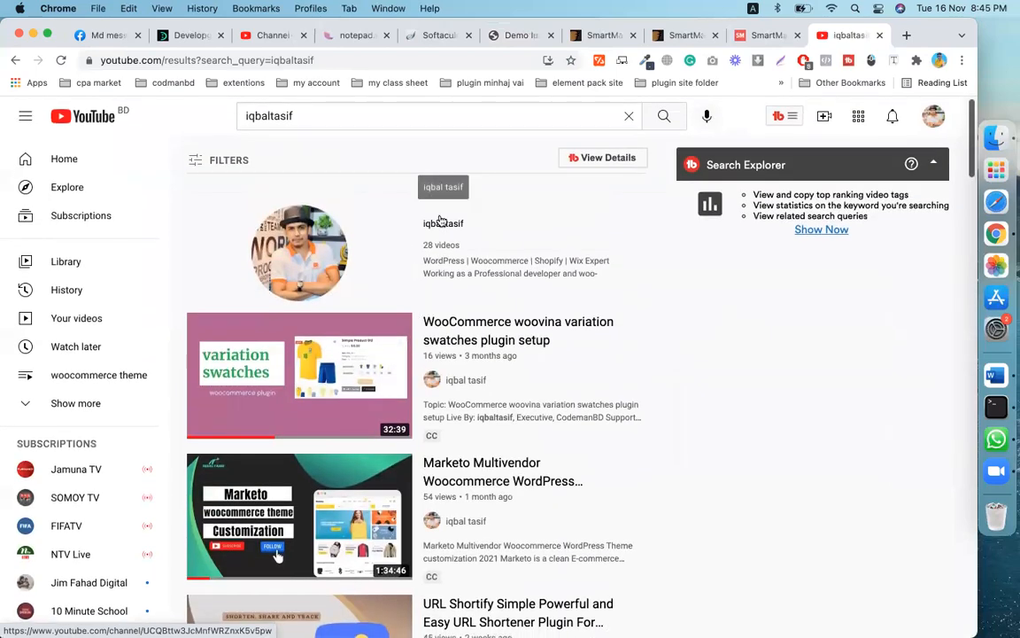
# - Open the creator's channel page, browse its WordPress tutorial uploads, then go to YouTube Home
pyautogui.click(443, 225)
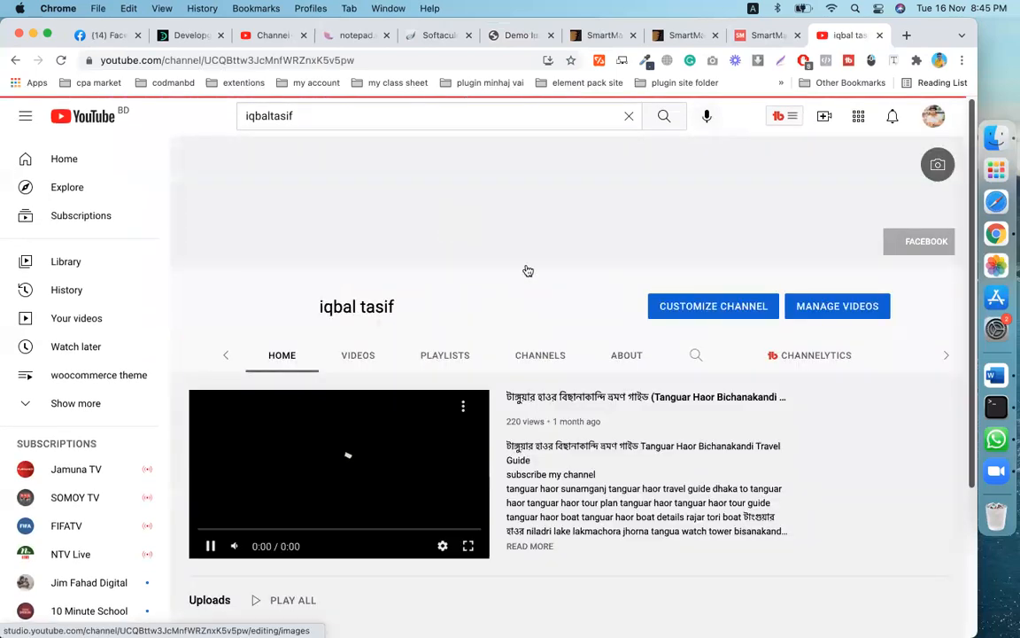
pyautogui.scroll(-3, 425, 381)
pyautogui.scroll(1, 370, 394)
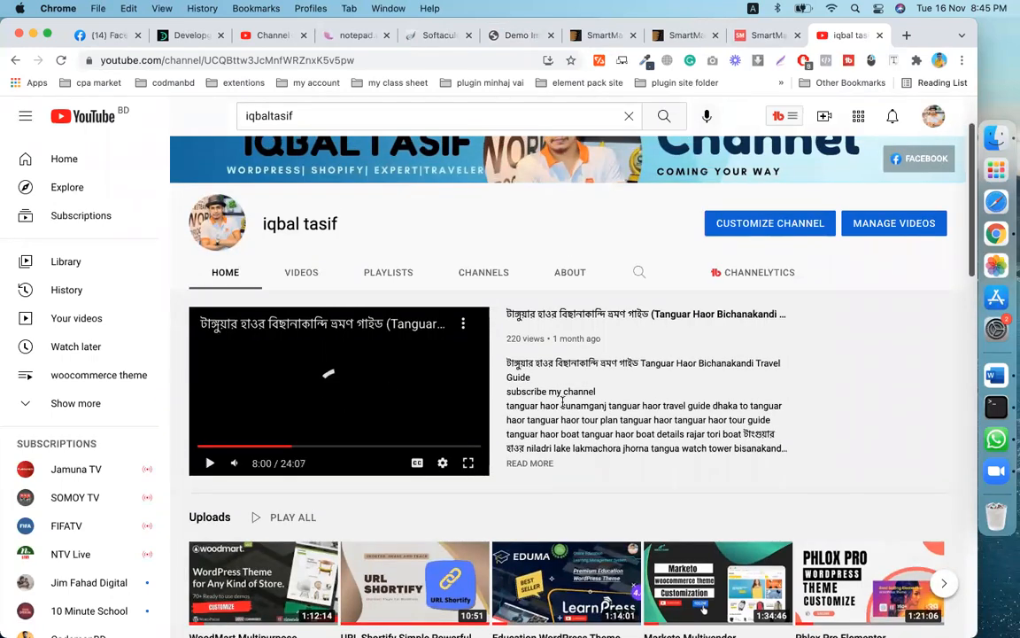
pyautogui.scroll(-1, 561, 403)
pyautogui.scroll(-2, 561, 403)
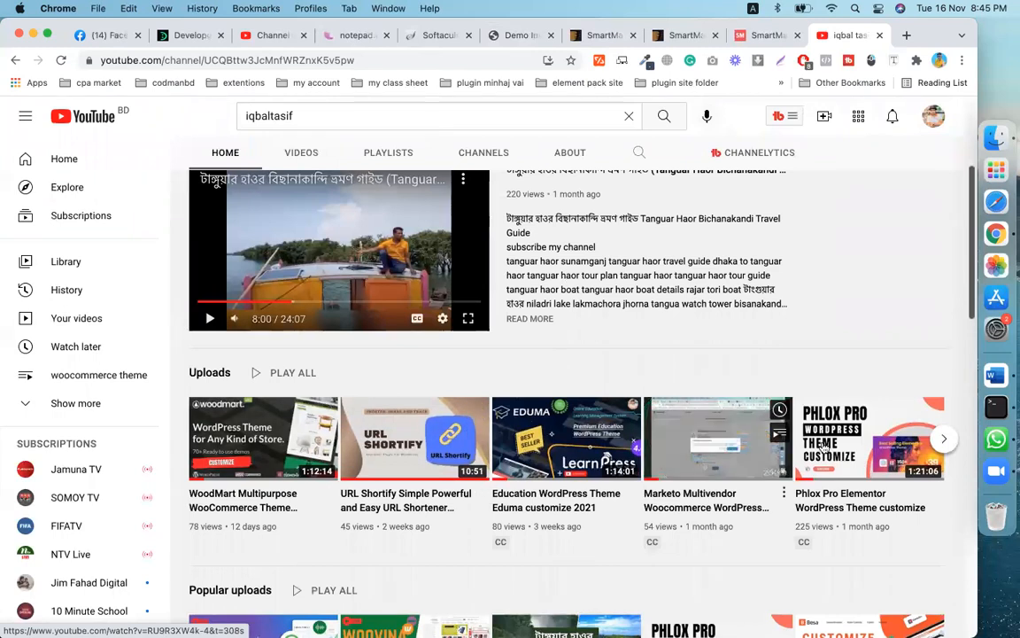
pyautogui.scroll(-3, 826, 447)
pyautogui.scroll(-1, 585, 311)
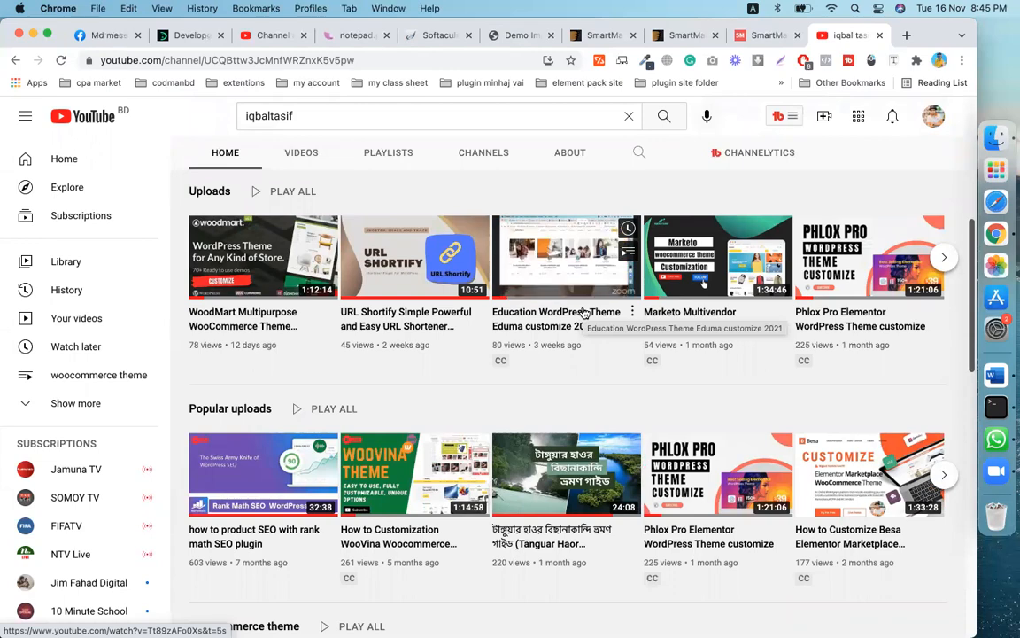
pyautogui.scroll(3, 585, 313)
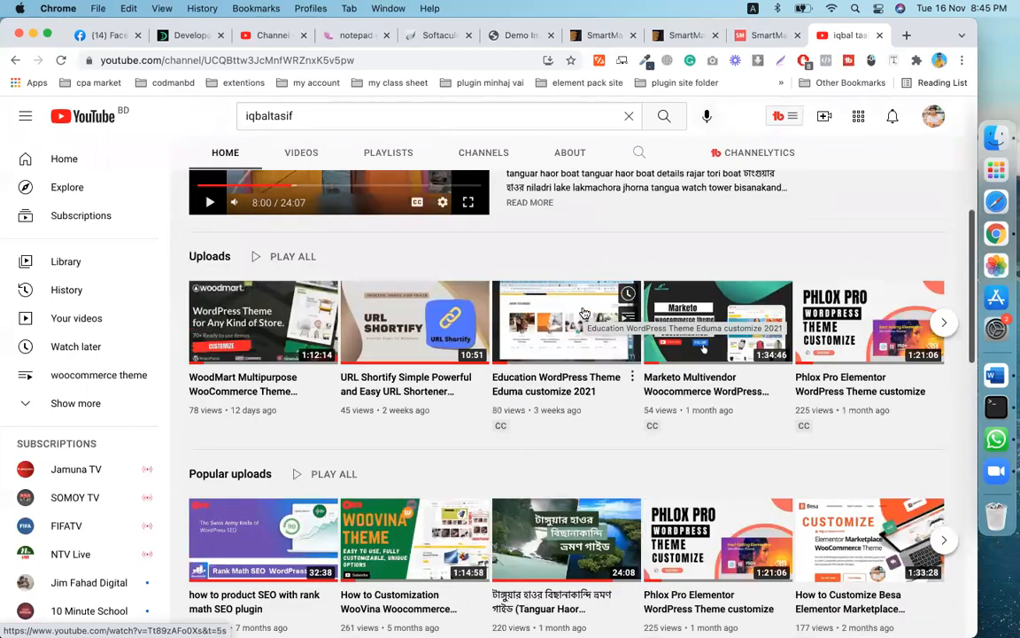
pyautogui.scroll(3, 583, 310)
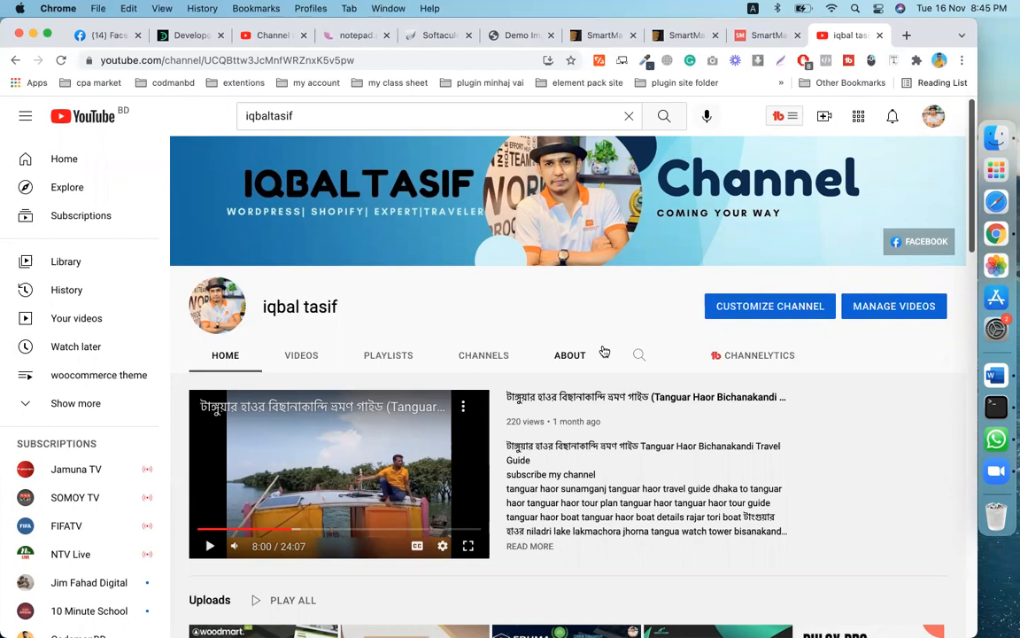
pyautogui.scroll(-5, 605, 353)
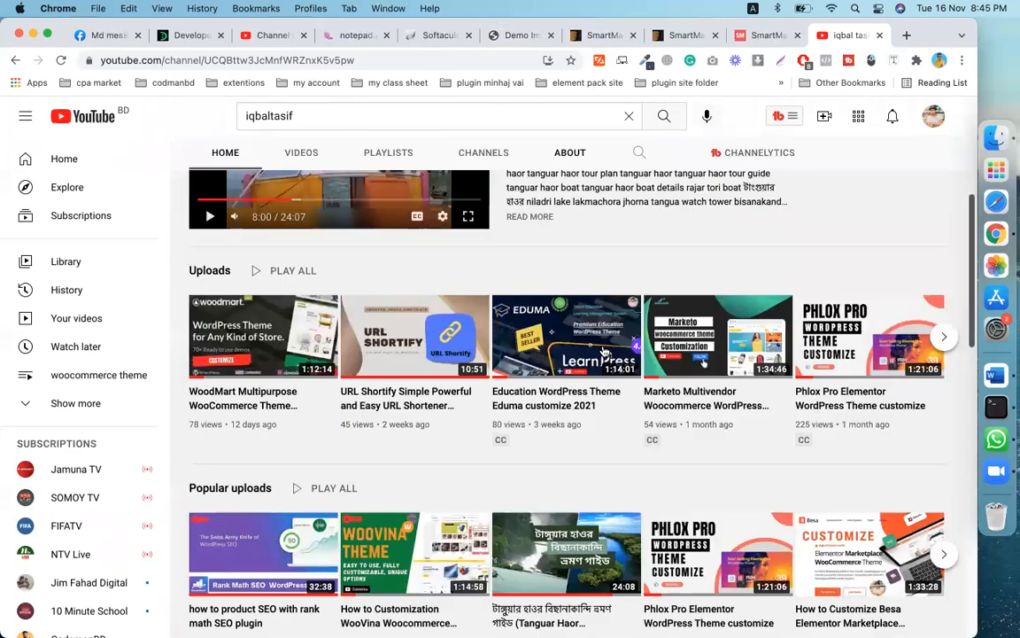
pyautogui.scroll(-3, 503, 395)
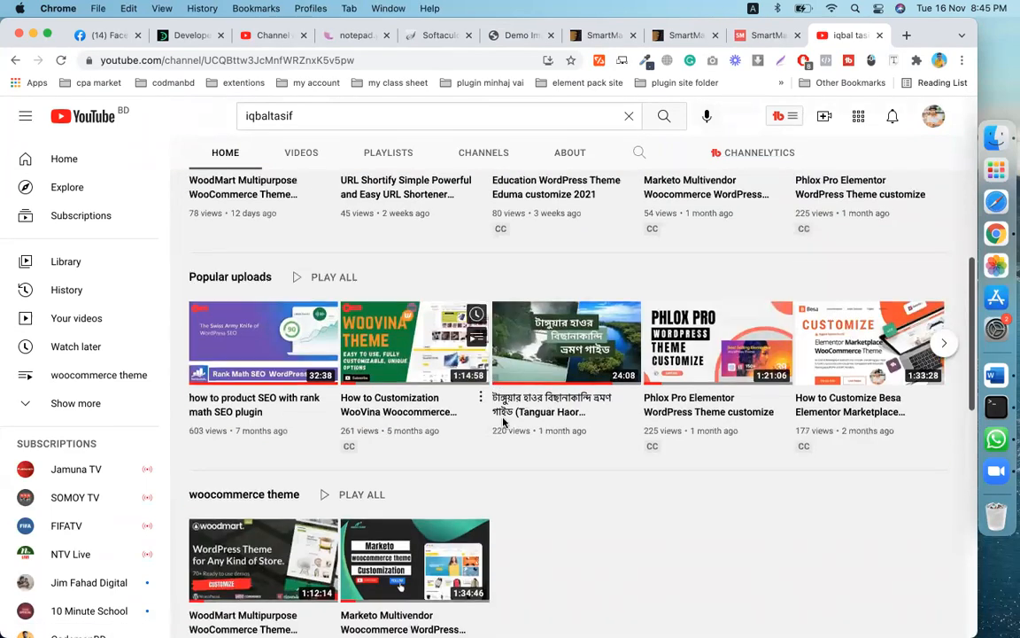
pyautogui.scroll(-8, 604, 488)
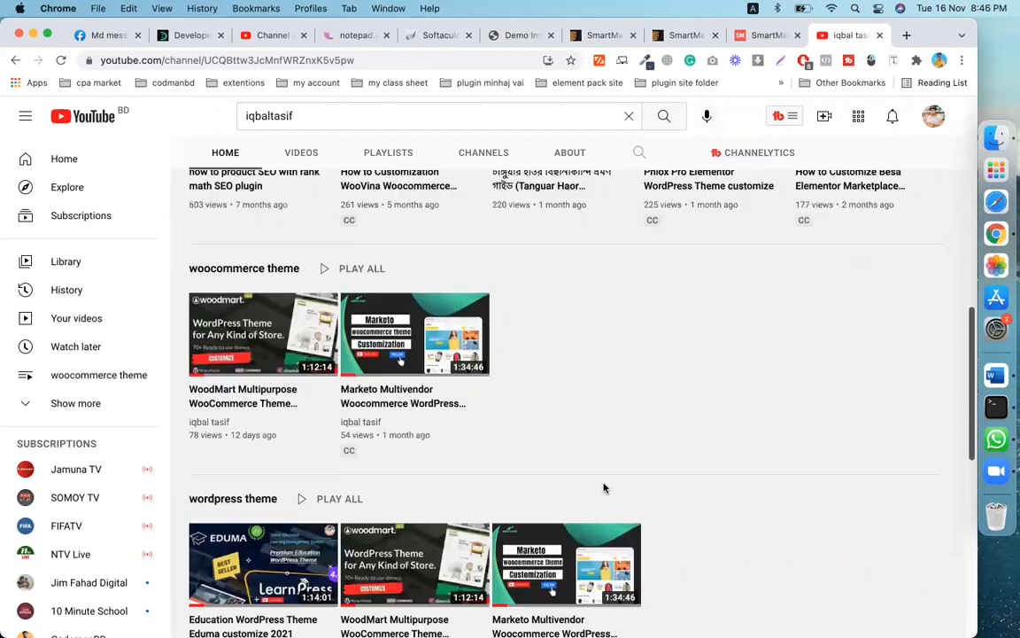
pyautogui.scroll(-1, 604, 488)
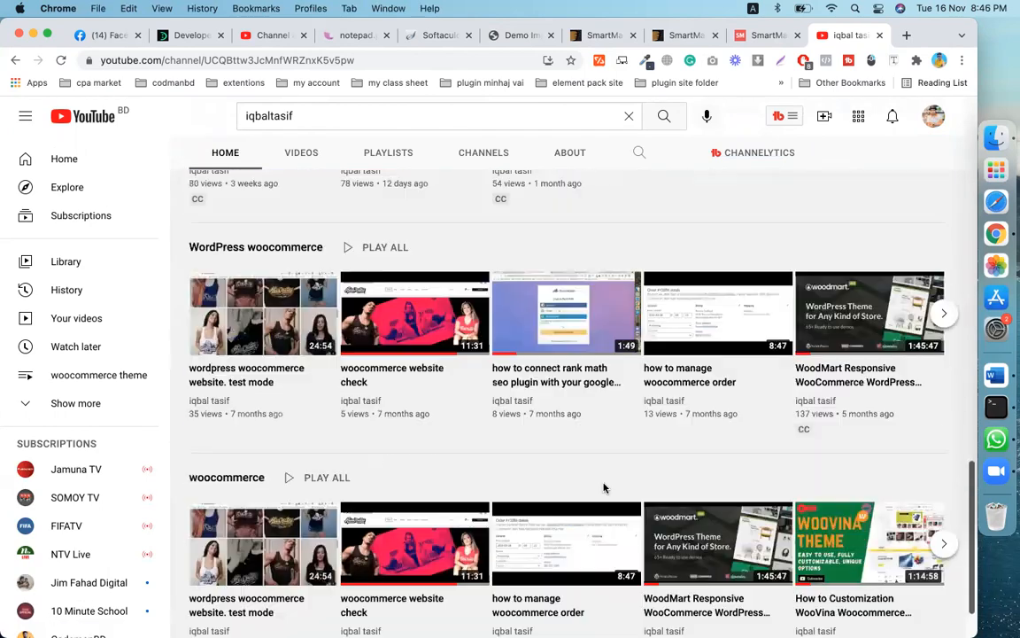
pyautogui.scroll(10, 604, 487)
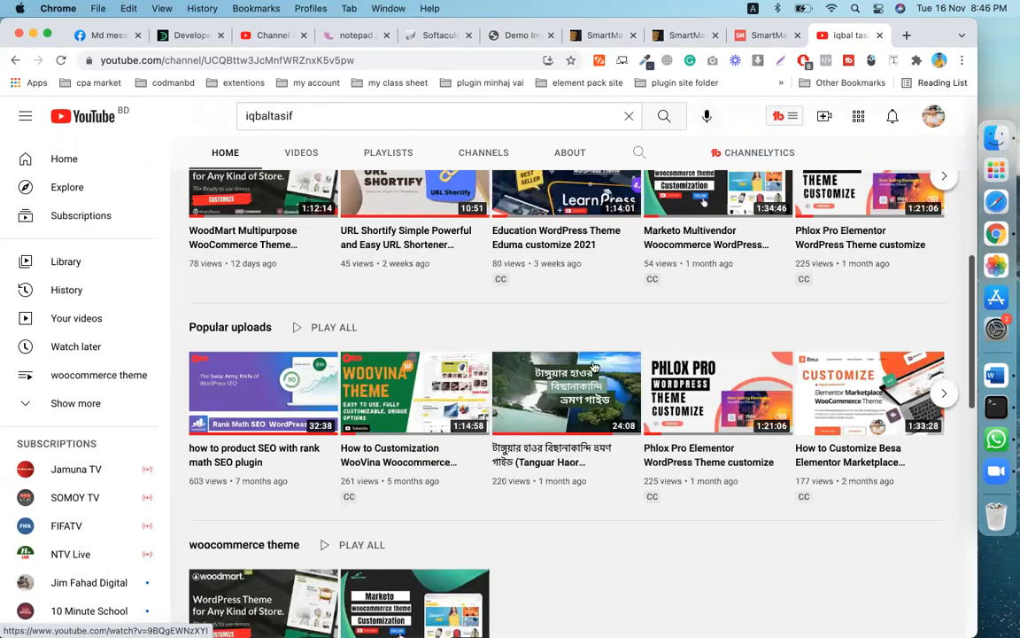
pyautogui.scroll(8, 620, 474)
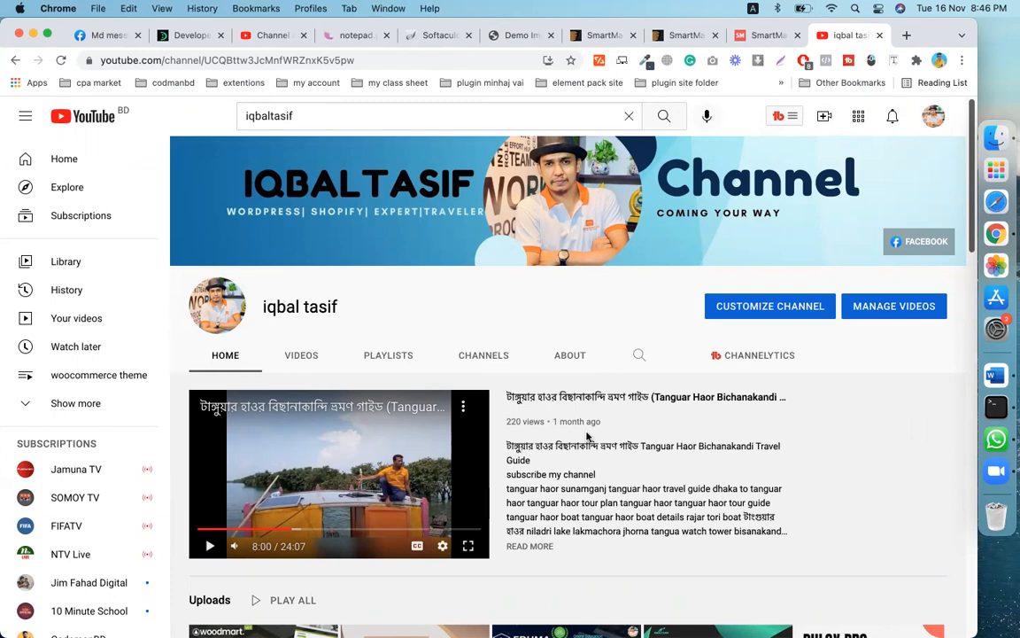
pyautogui.scroll(-5, 620, 372)
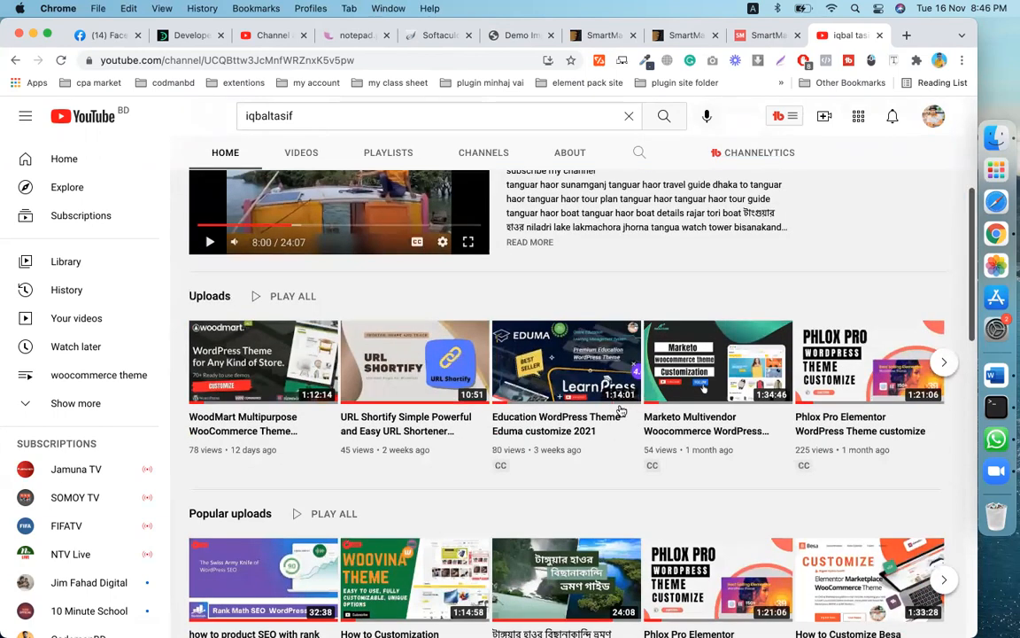
pyautogui.scroll(5, 474, 244)
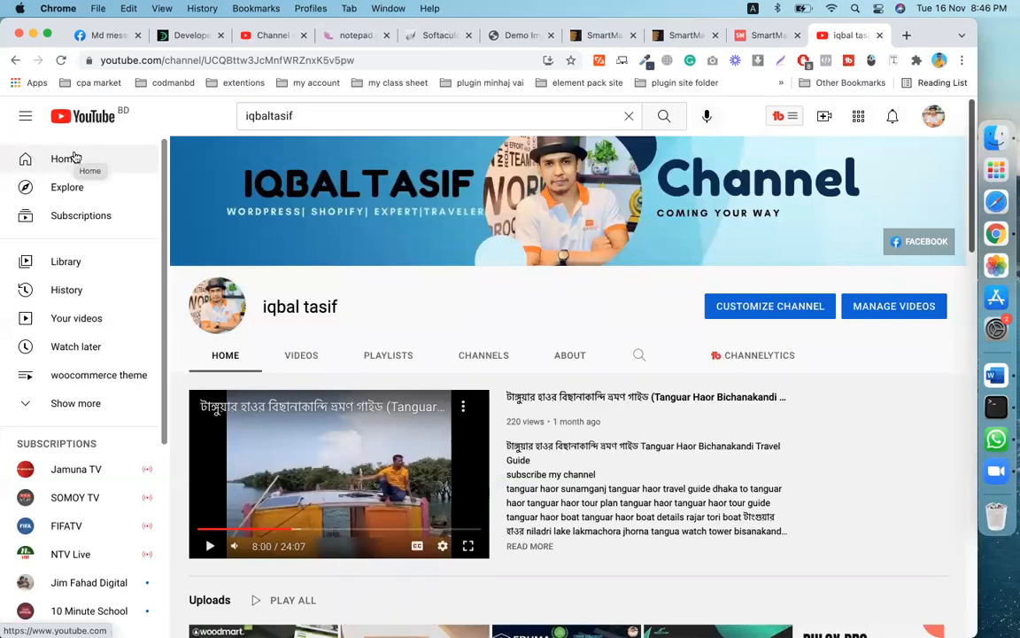
pyautogui.click(75, 158)
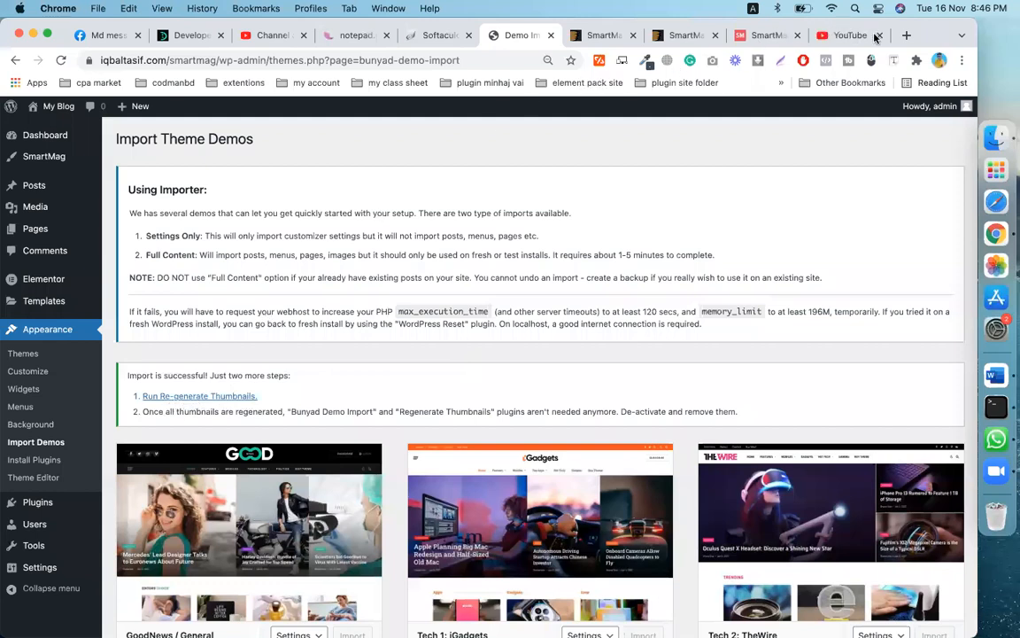
# - Close the YouTube tab and return to the Regenerate Thumbnails tool page
pyautogui.click(880, 35)
pyautogui.click(592, 37)
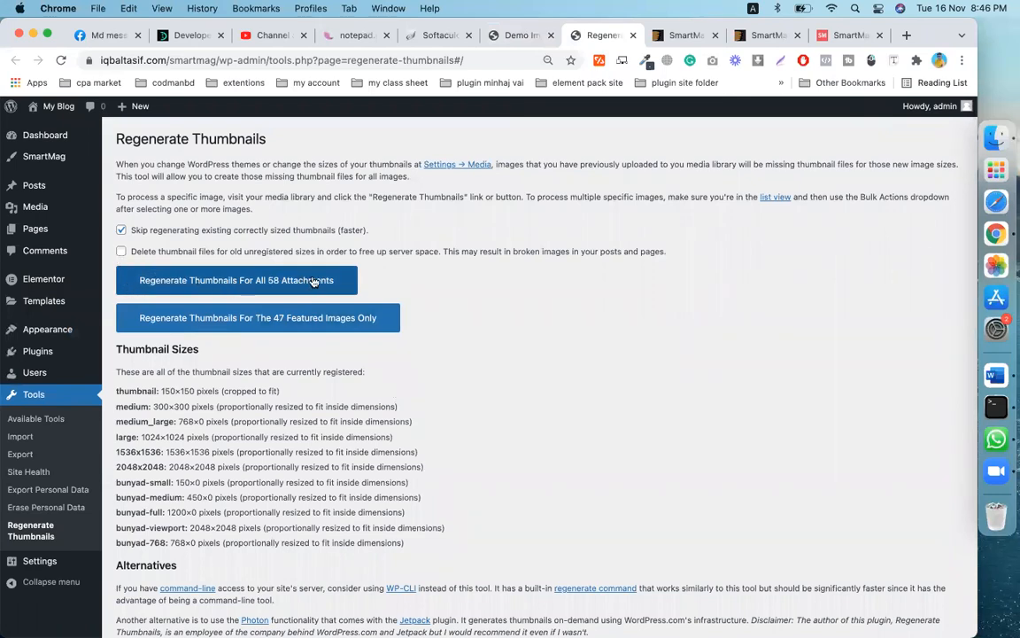
pyautogui.scroll(-2, 436, 342)
pyautogui.scroll(2, 436, 341)
# - Open the live site in a new tab via My Blog's Visit Site link
pyautogui.moveTo(46, 117)
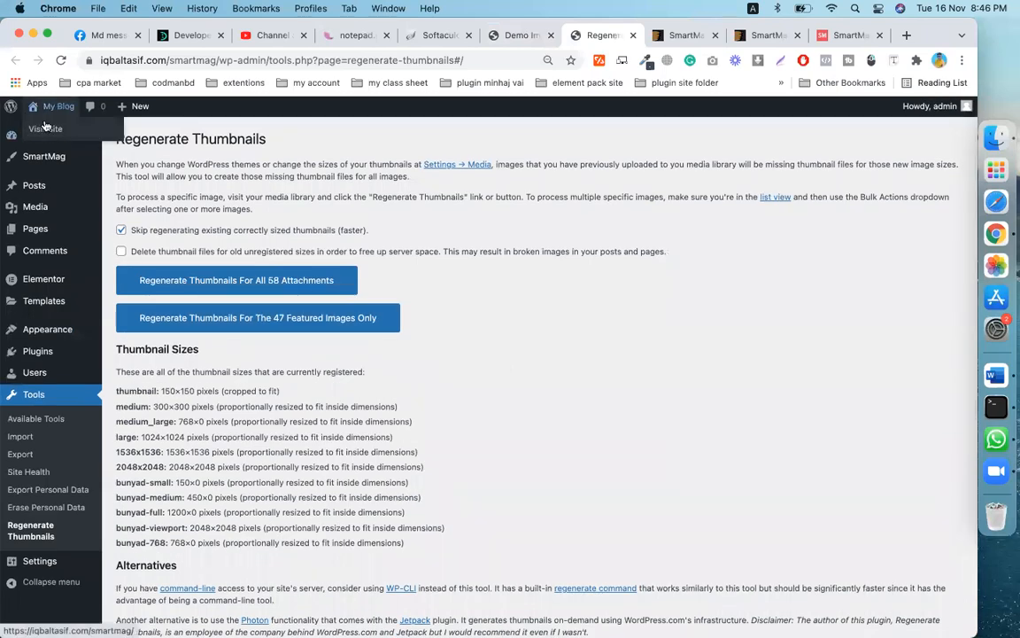
pyautogui.rightClick(53, 129)
pyautogui.click(92, 135)
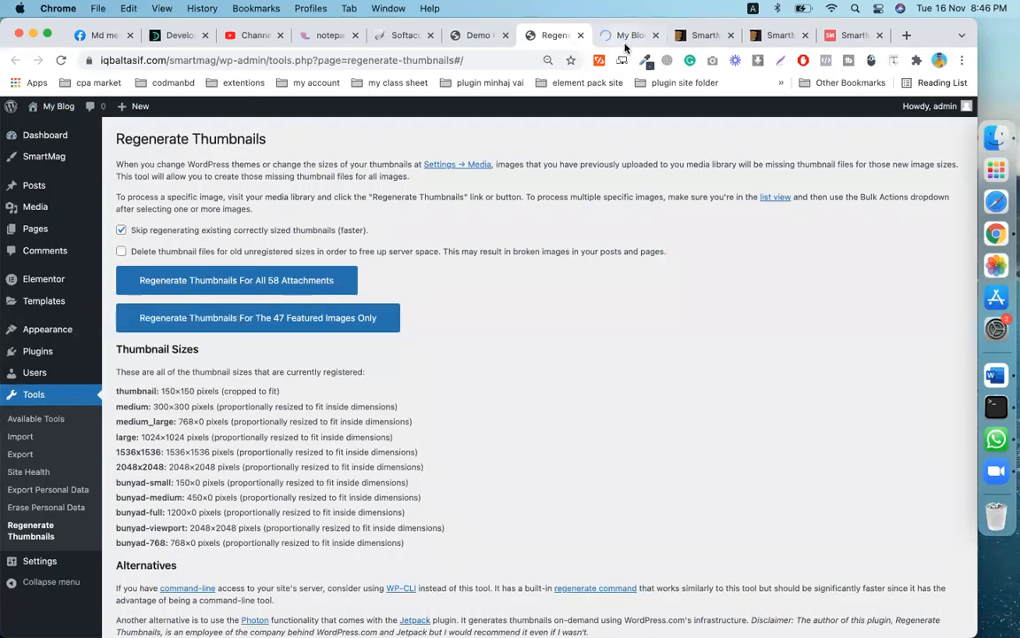
pyautogui.click(625, 37)
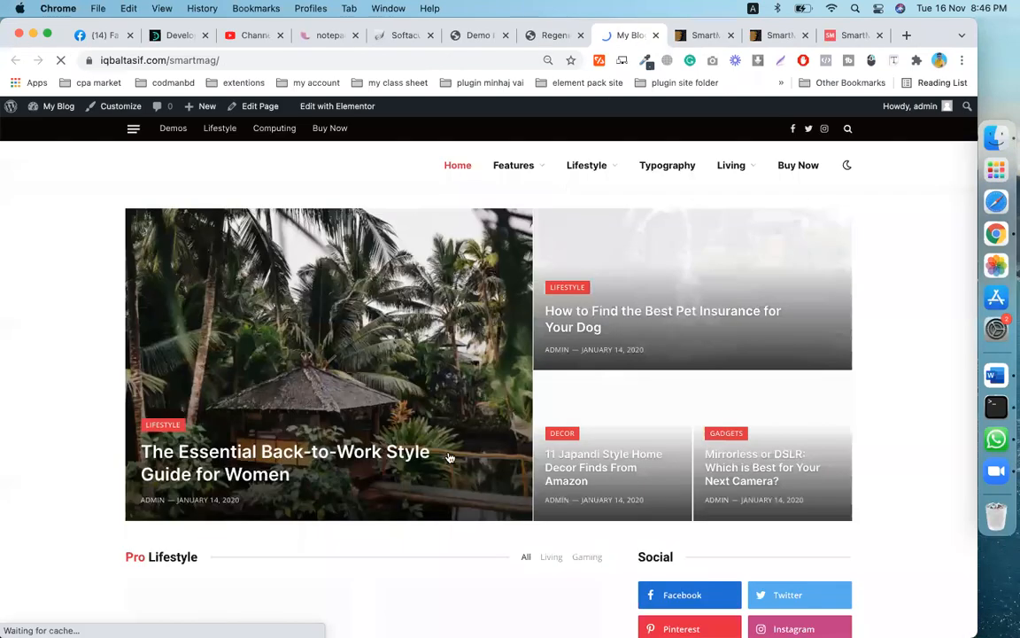
# - Look over the live ProMag front page, then go back to the Regenerate Thumbnails tab
pyautogui.scroll(-1, 449, 457)
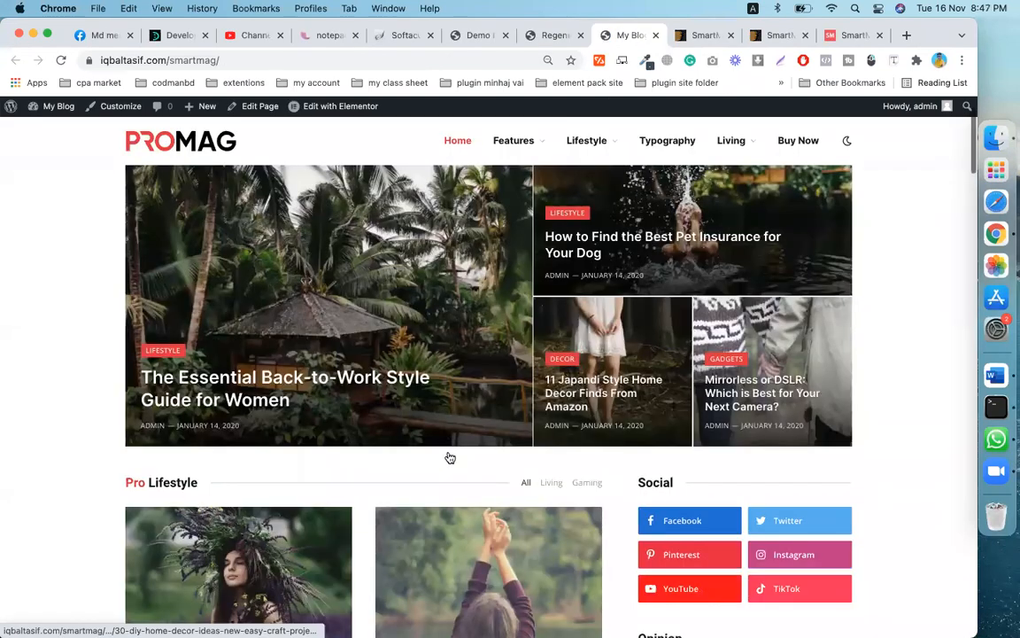
pyautogui.scroll(1, 450, 457)
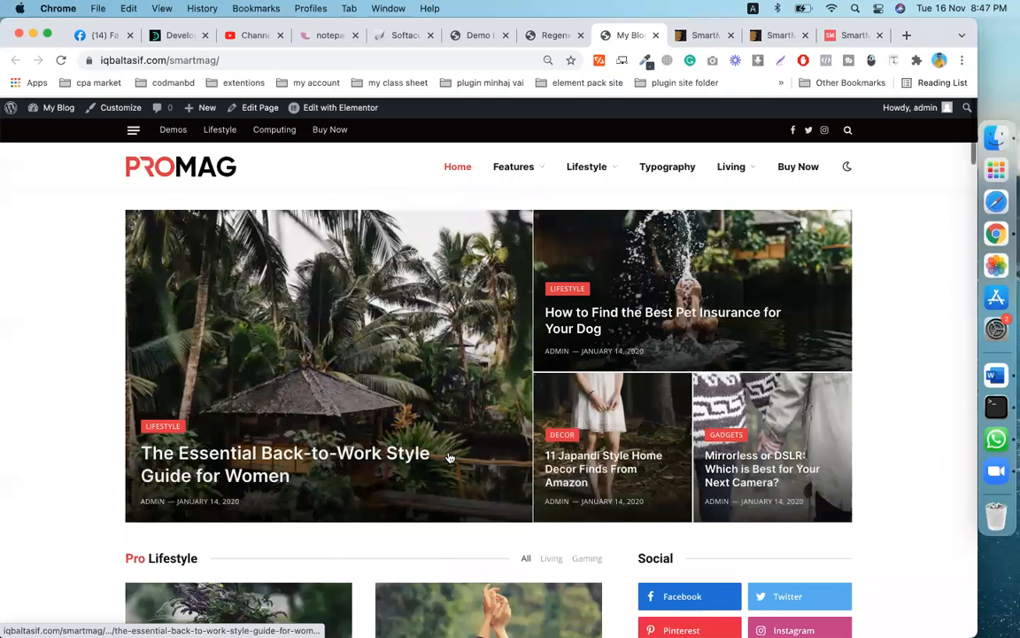
pyautogui.scroll(-10, 449, 457)
pyautogui.scroll(-15, 449, 457)
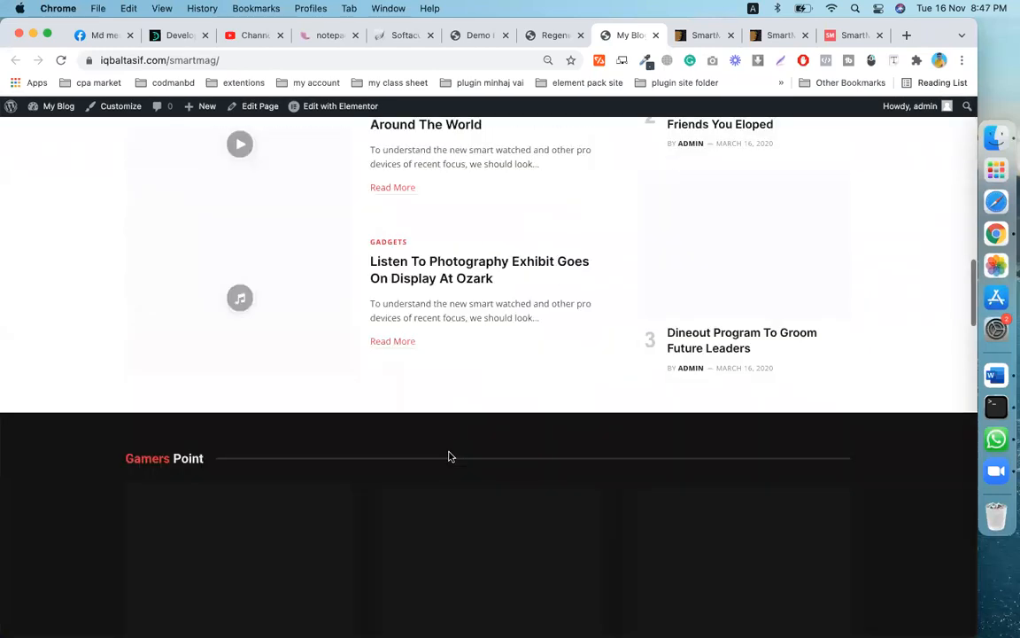
pyautogui.scroll(-8, 449, 457)
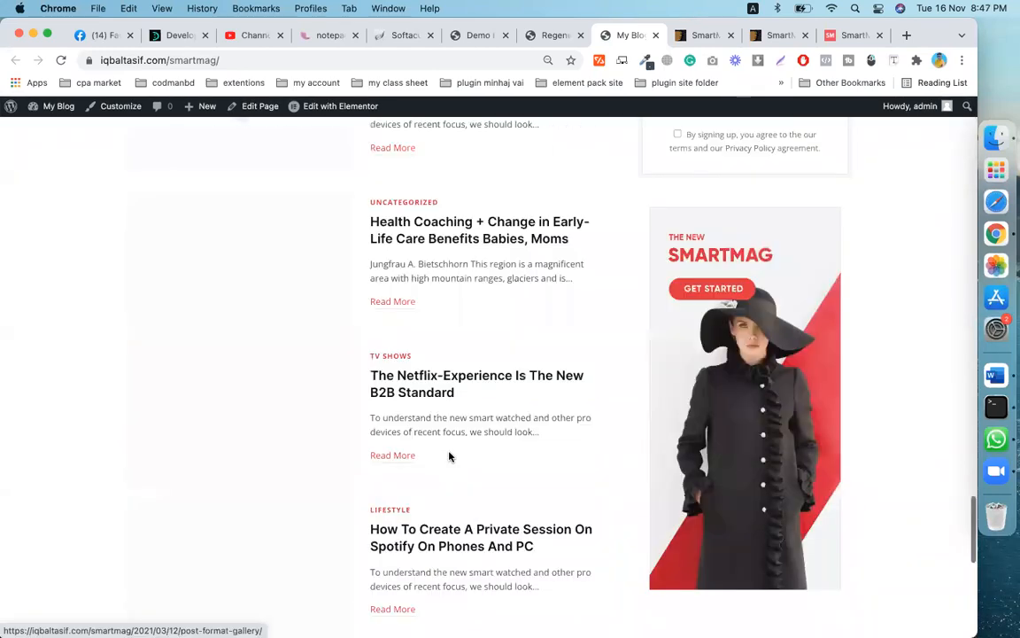
pyautogui.scroll(20, 449, 457)
pyautogui.scroll(8, 449, 457)
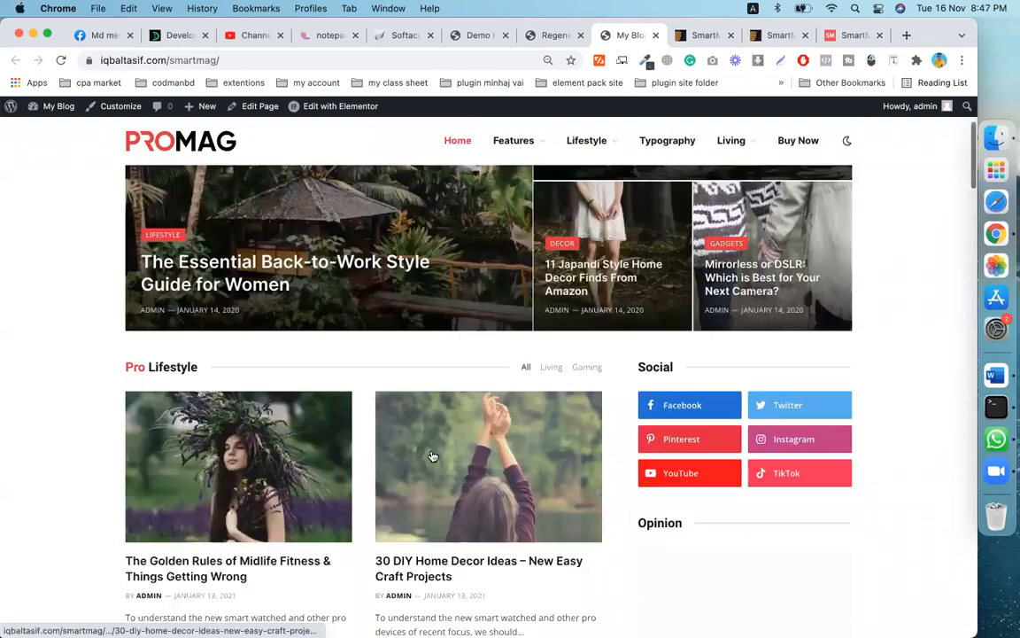
pyautogui.scroll(-1, 443, 354)
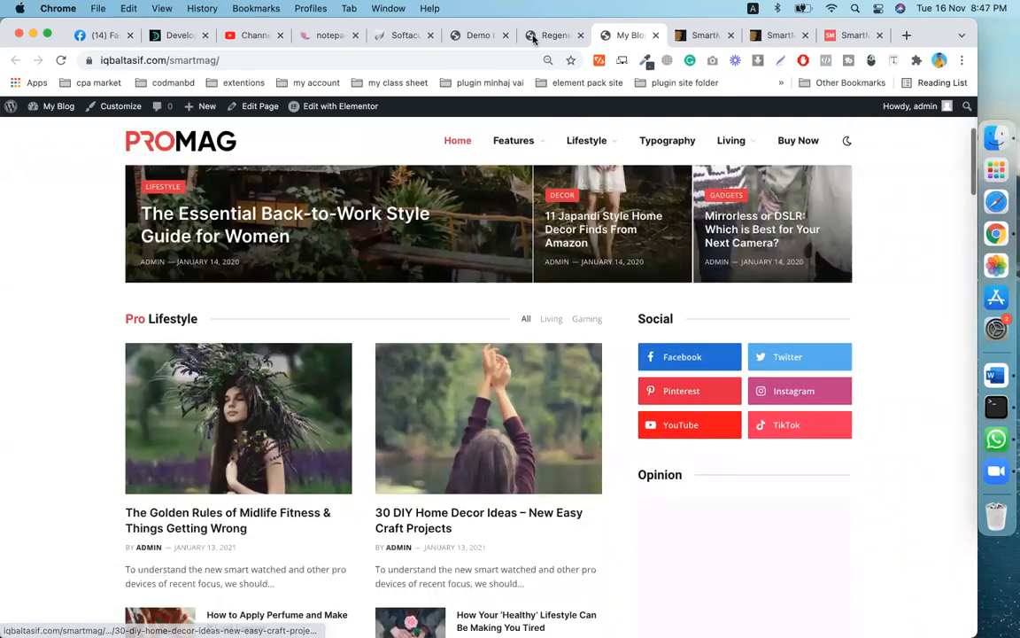
pyautogui.click(534, 37)
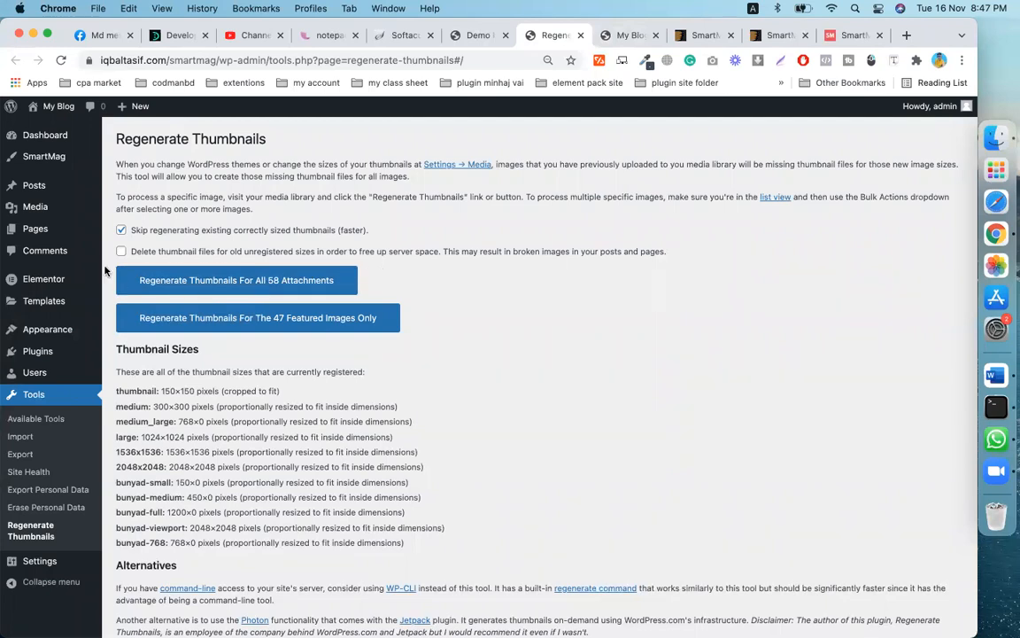
# - Regenerate thumbnails for all 58 attachments and wait until the log reports all done
pyautogui.click(226, 284)
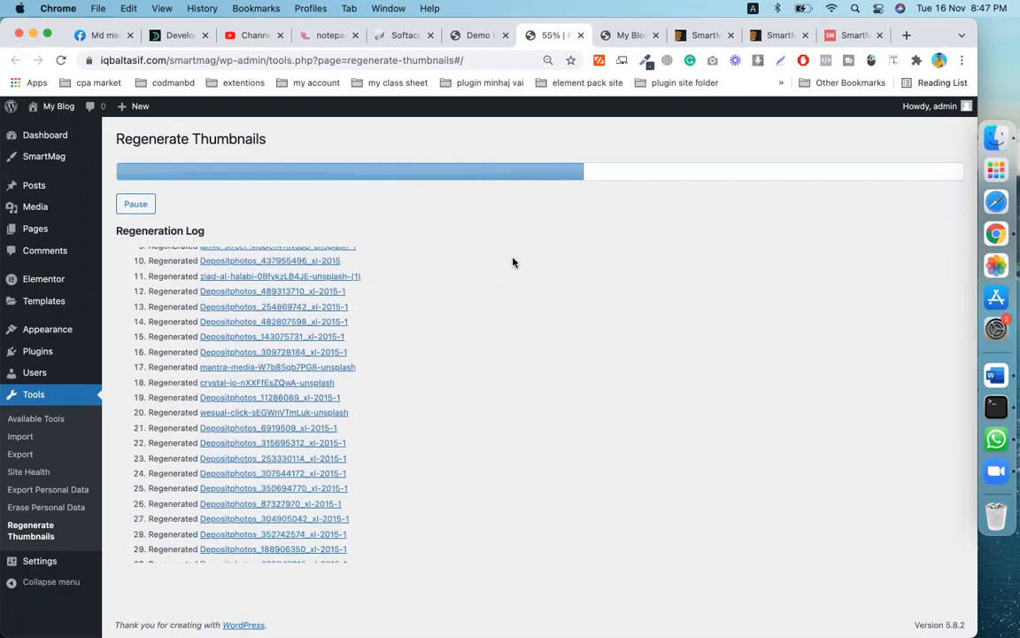
pyautogui.scroll(5, 512, 262)
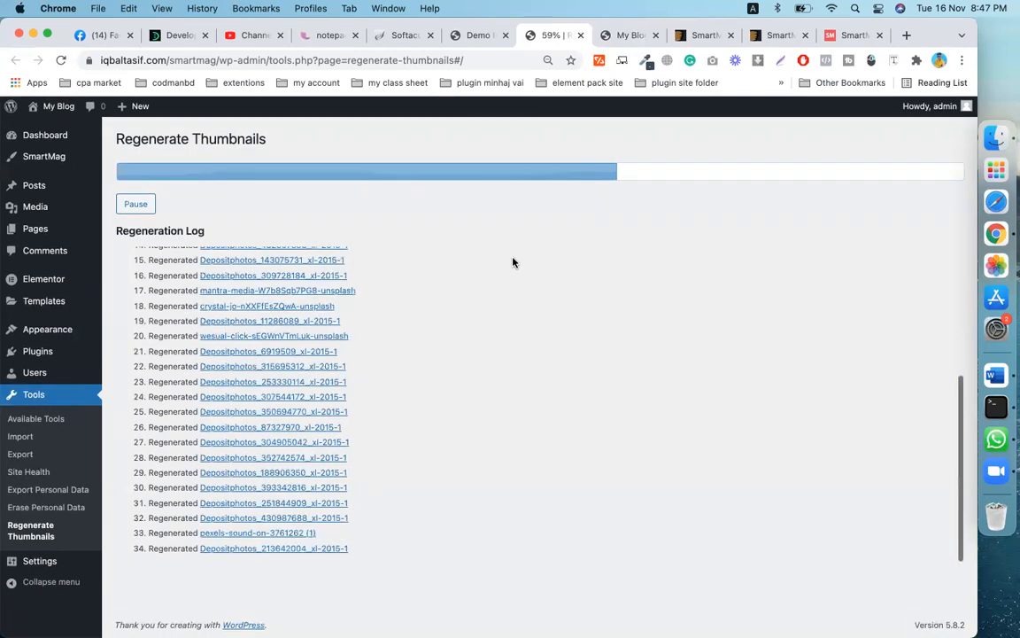
pyautogui.scroll(5, 512, 263)
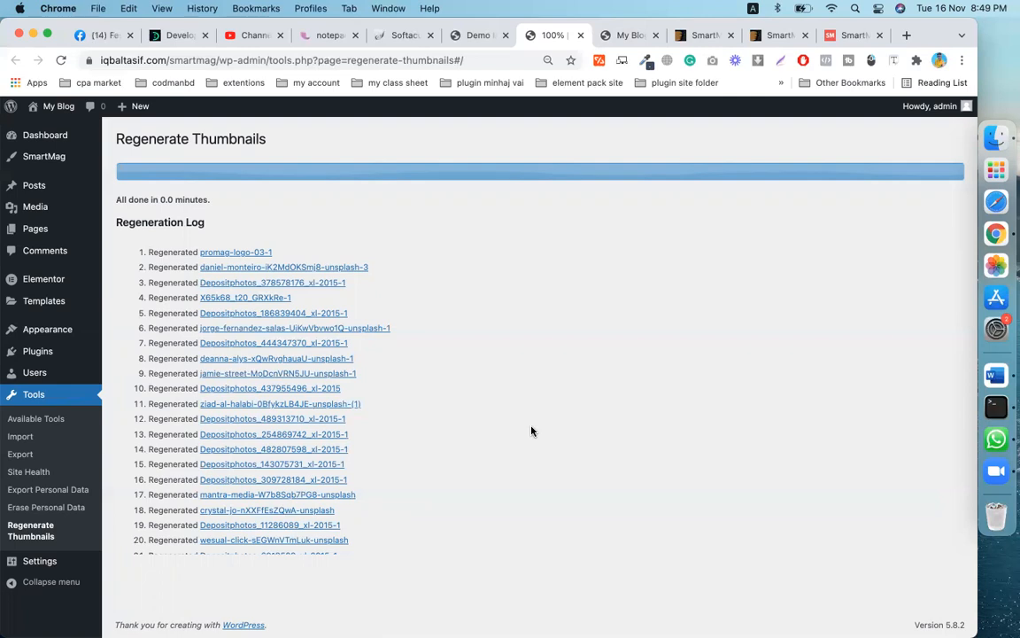
pyautogui.scroll(-5, 534, 418)
pyautogui.scroll(5, 493, 422)
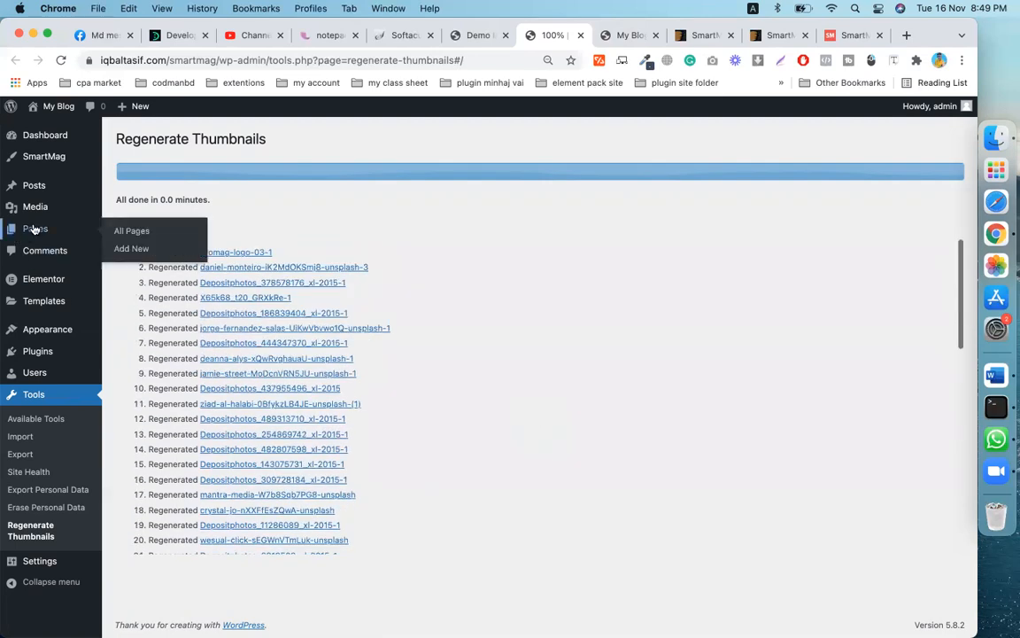
pyautogui.click(42, 136)
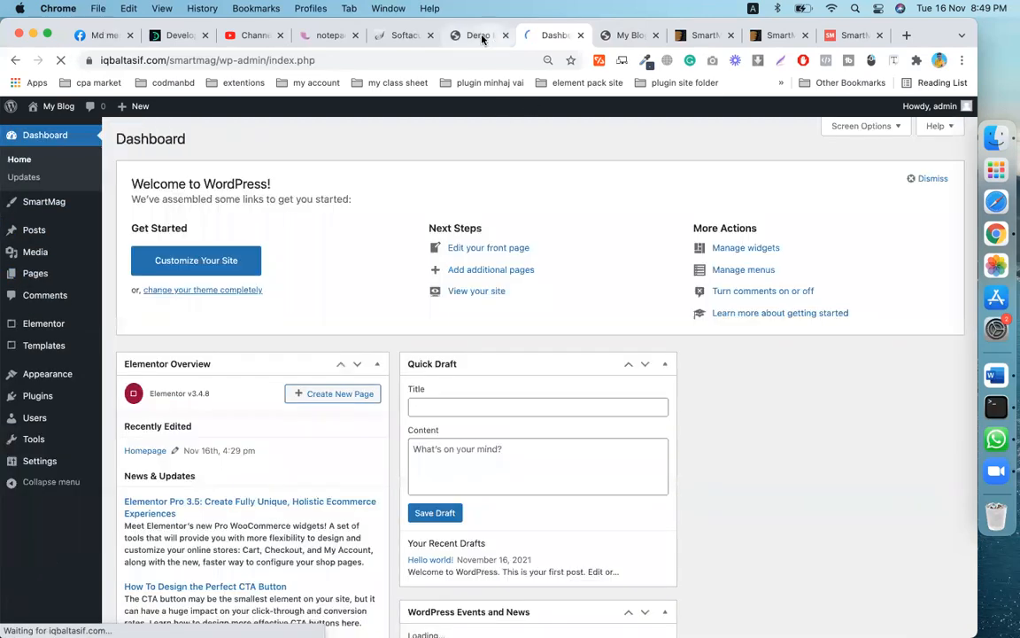
pyautogui.click(478, 36)
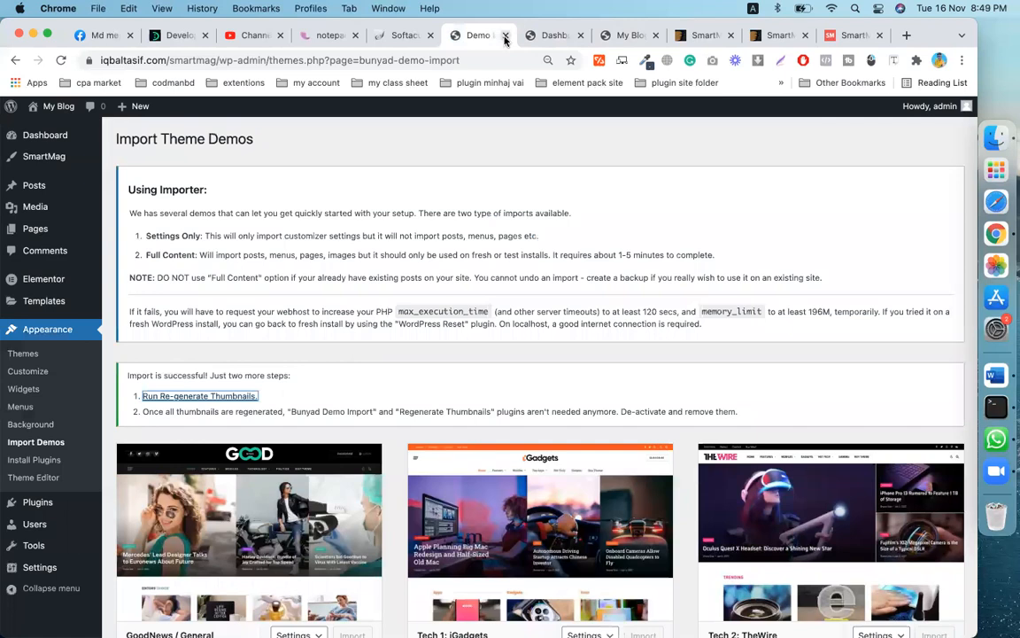
pyautogui.click(505, 36)
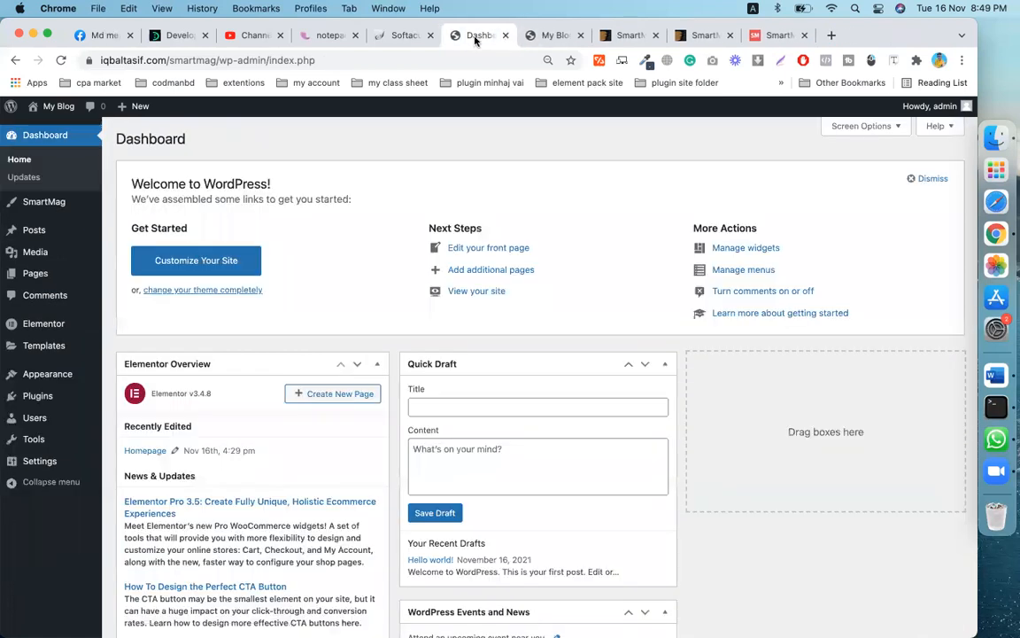
pyautogui.rightClick(58, 130)
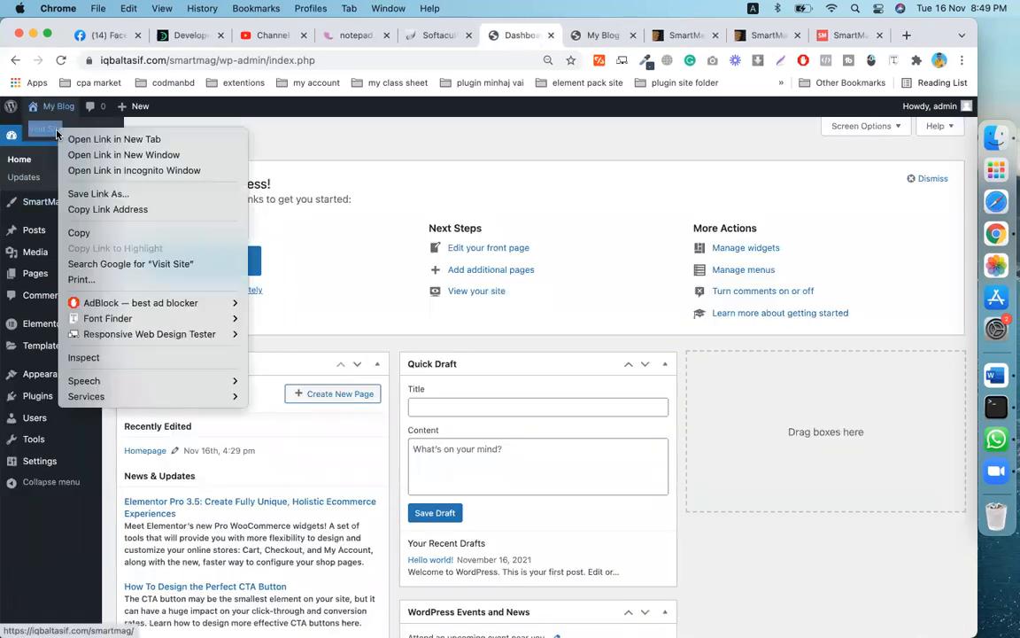
pyautogui.click(103, 137)
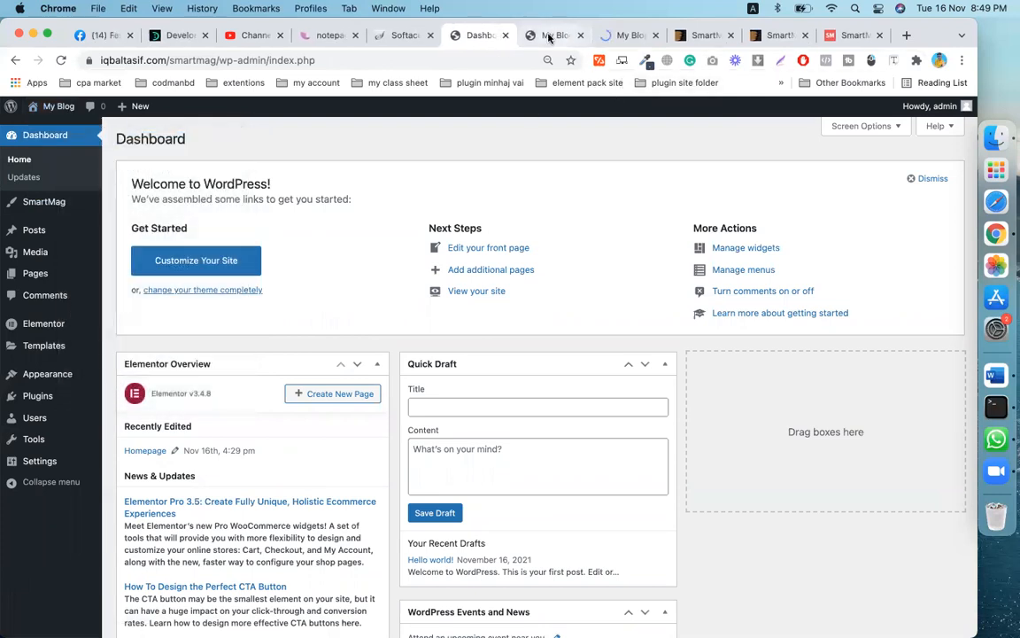
pyautogui.click(574, 35)
pyautogui.click(580, 35)
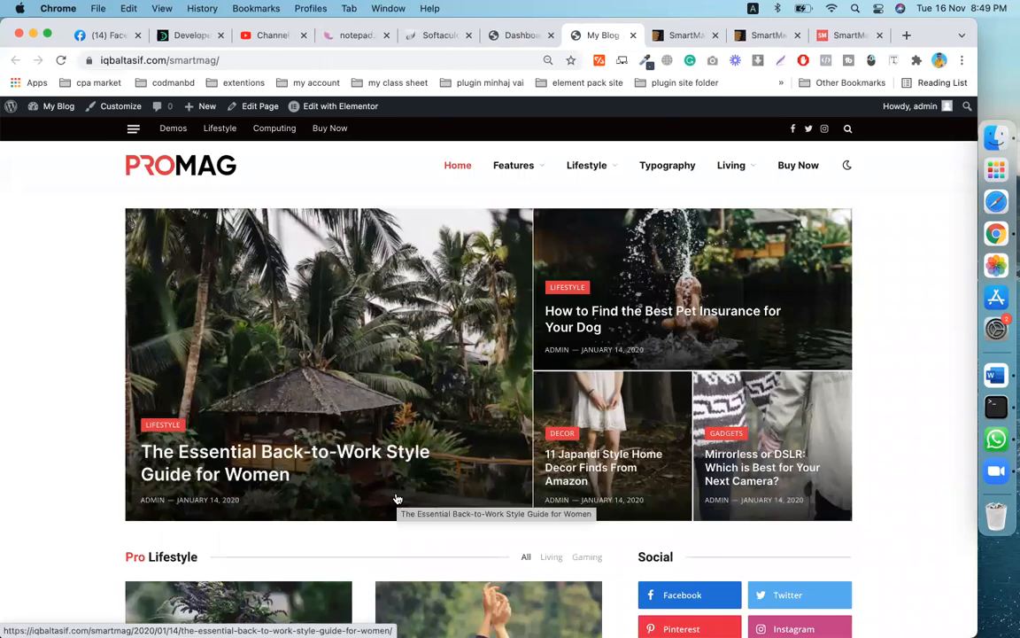
pyautogui.scroll(-2, 398, 499)
pyautogui.scroll(-5, 397, 494)
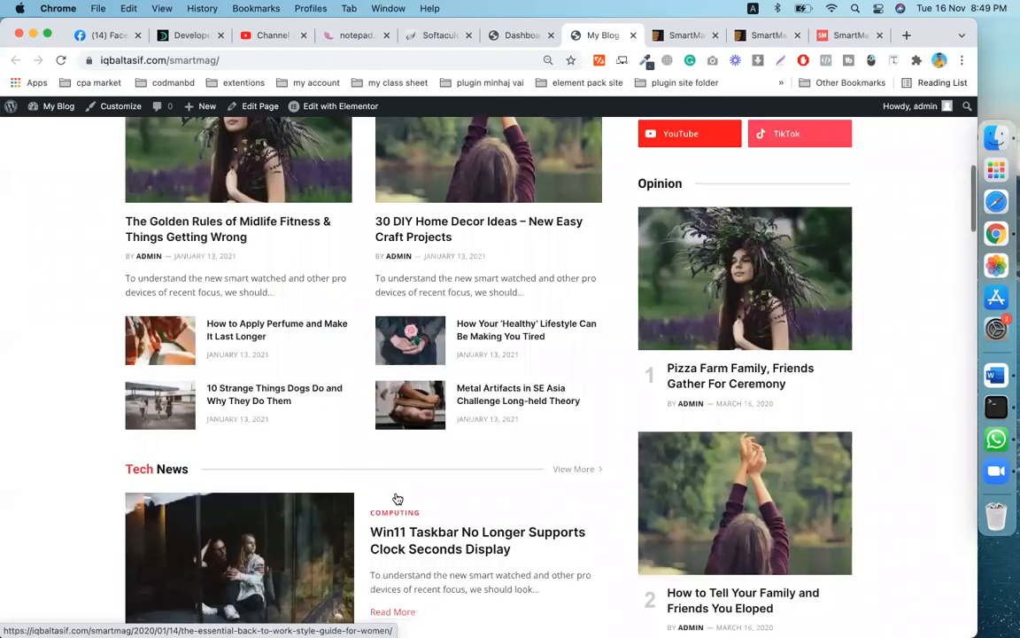
pyautogui.scroll(-5, 397, 495)
pyautogui.scroll(-5, 397, 496)
pyautogui.scroll(-2, 397, 498)
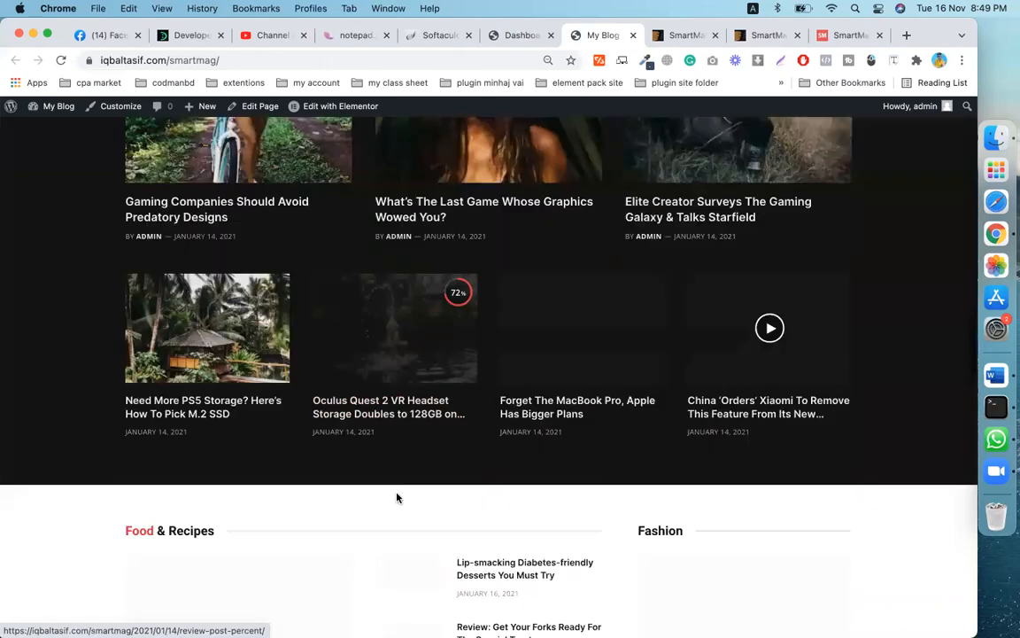
pyautogui.scroll(-1, 397, 498)
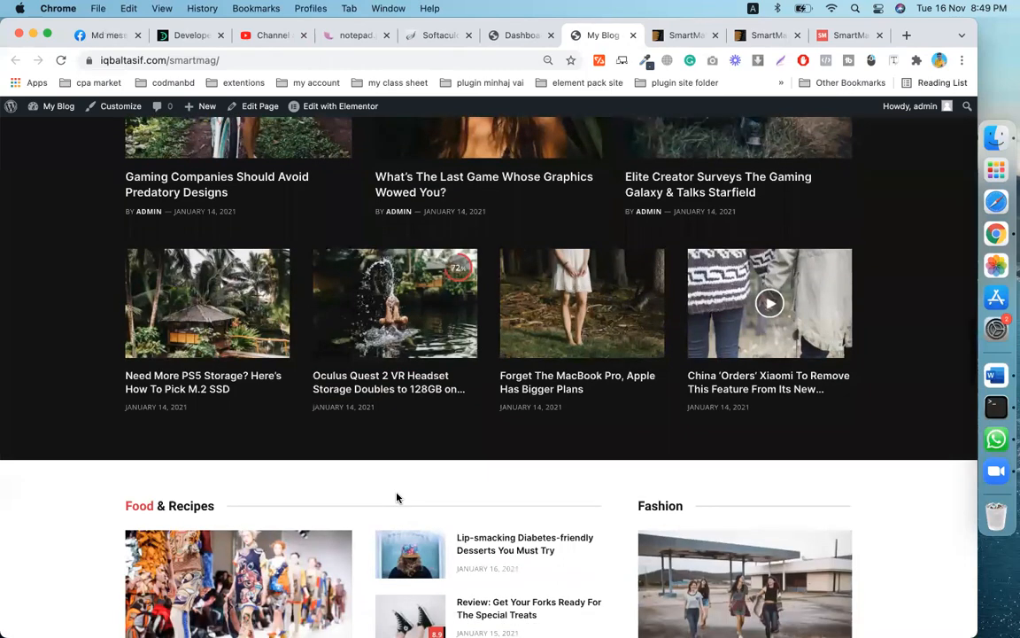
pyautogui.scroll(-5, 397, 498)
pyautogui.scroll(-10, 397, 498)
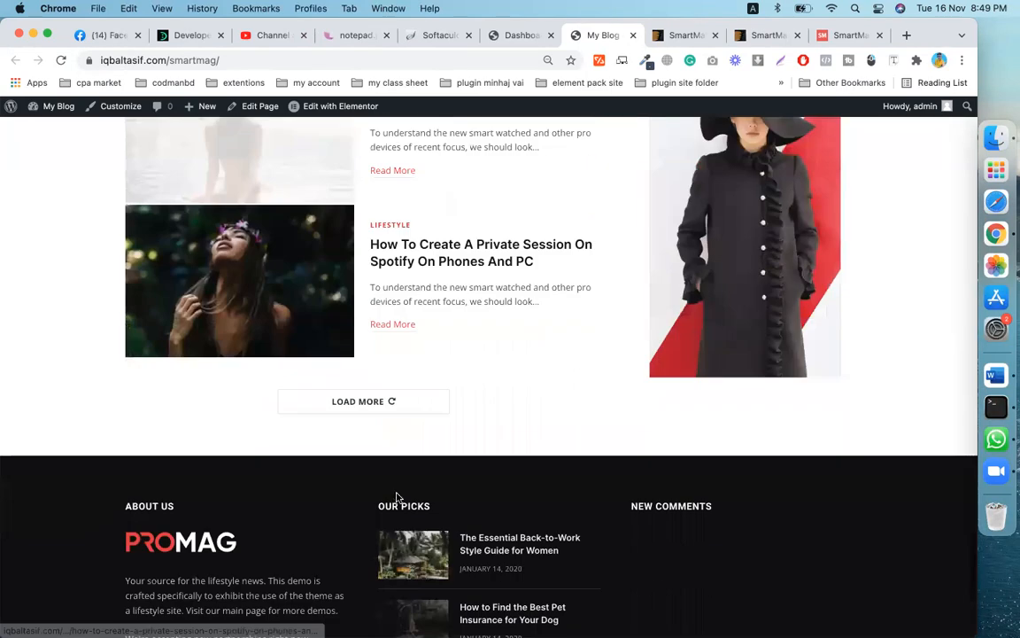
pyautogui.scroll(-5, 396, 498)
pyautogui.scroll(1, 397, 498)
pyautogui.scroll(-1, 397, 498)
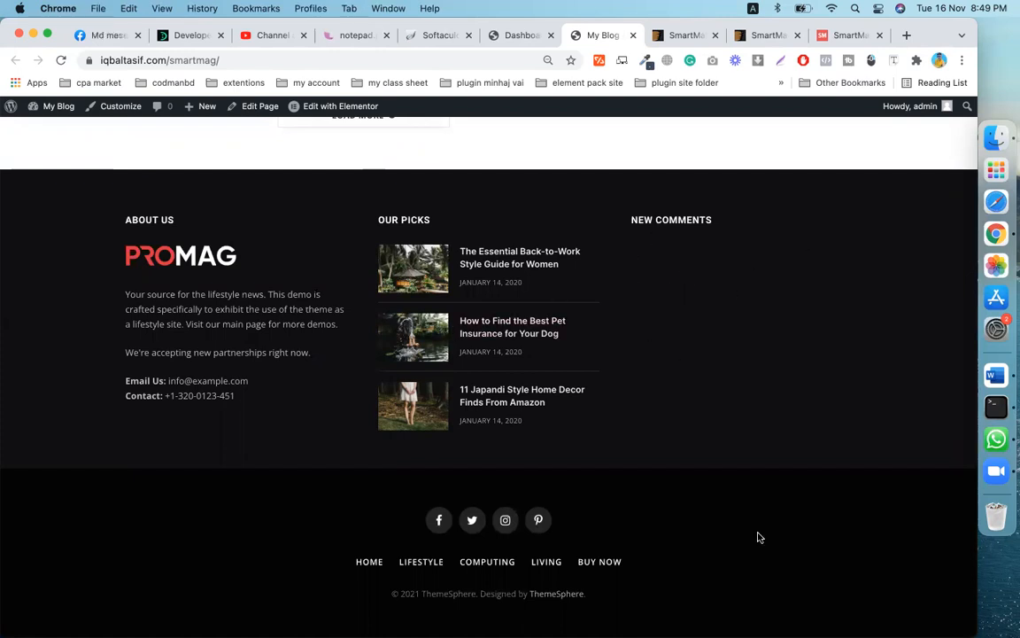
pyautogui.scroll(15, 581, 491)
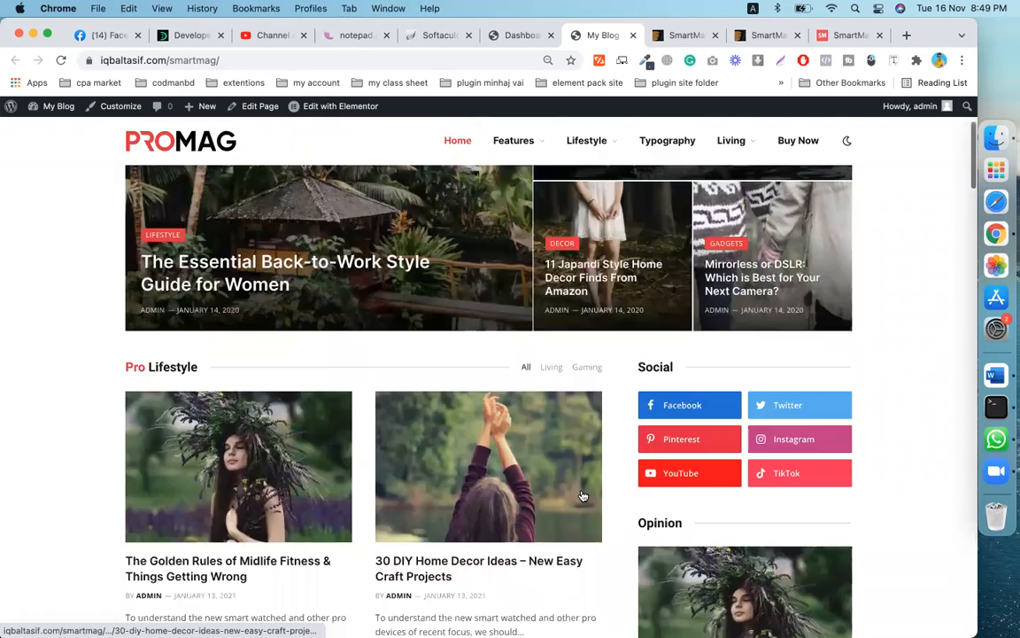
pyautogui.scroll(3, 583, 496)
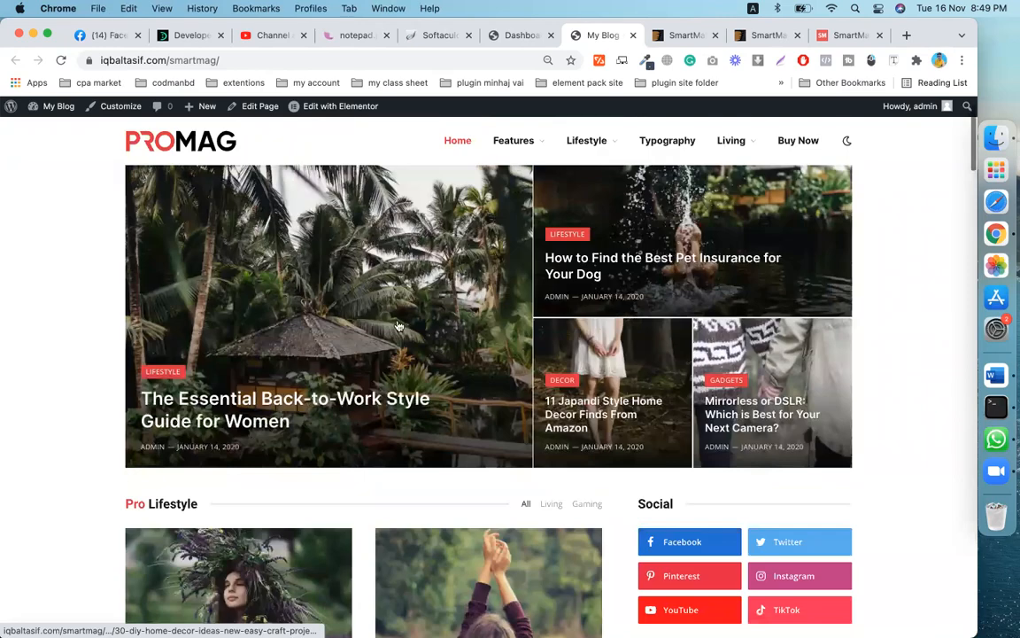
pyautogui.scroll(-3, 398, 326)
pyautogui.scroll(4, 403, 195)
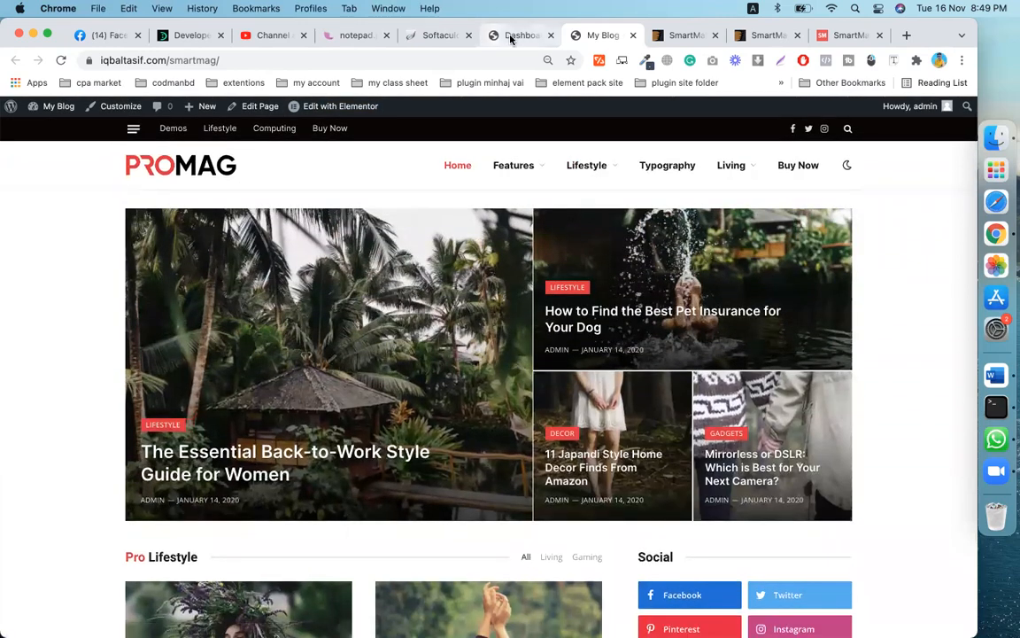
pyautogui.click(510, 39)
pyautogui.click(597, 36)
pyautogui.click(515, 34)
pyautogui.moveTo(43, 206)
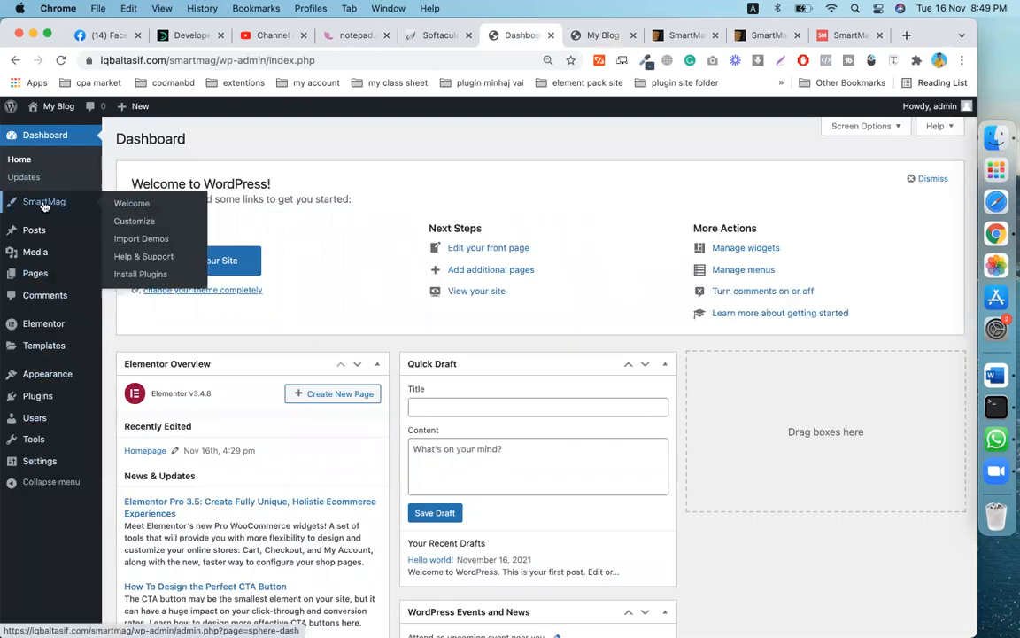
pyautogui.click(42, 325)
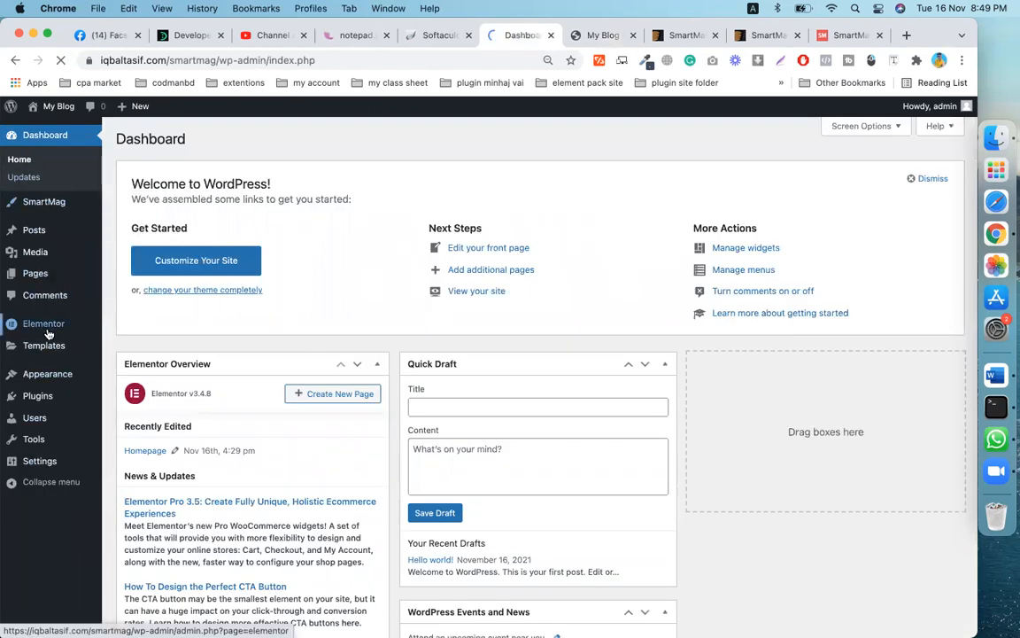
pyautogui.moveTo(64, 374)
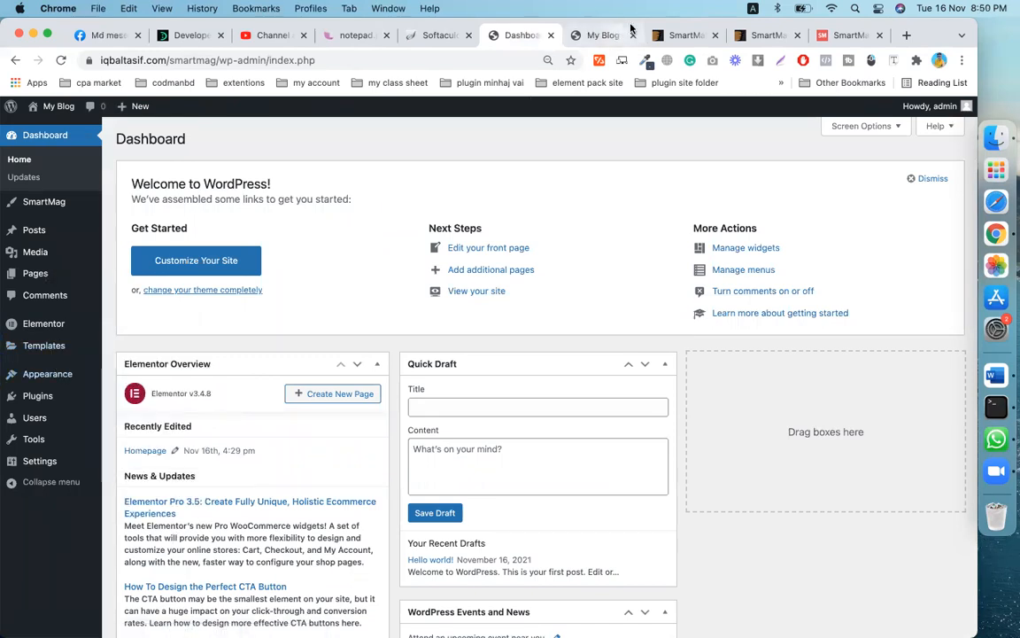
pyautogui.click(590, 36)
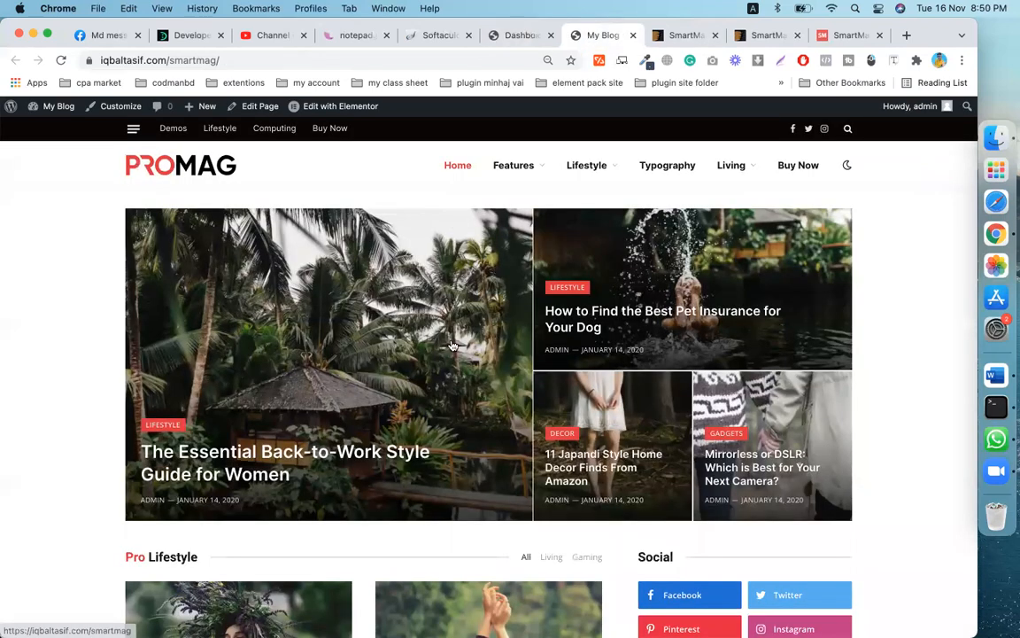
pyautogui.scroll(-3, 452, 345)
pyautogui.scroll(-5, 451, 344)
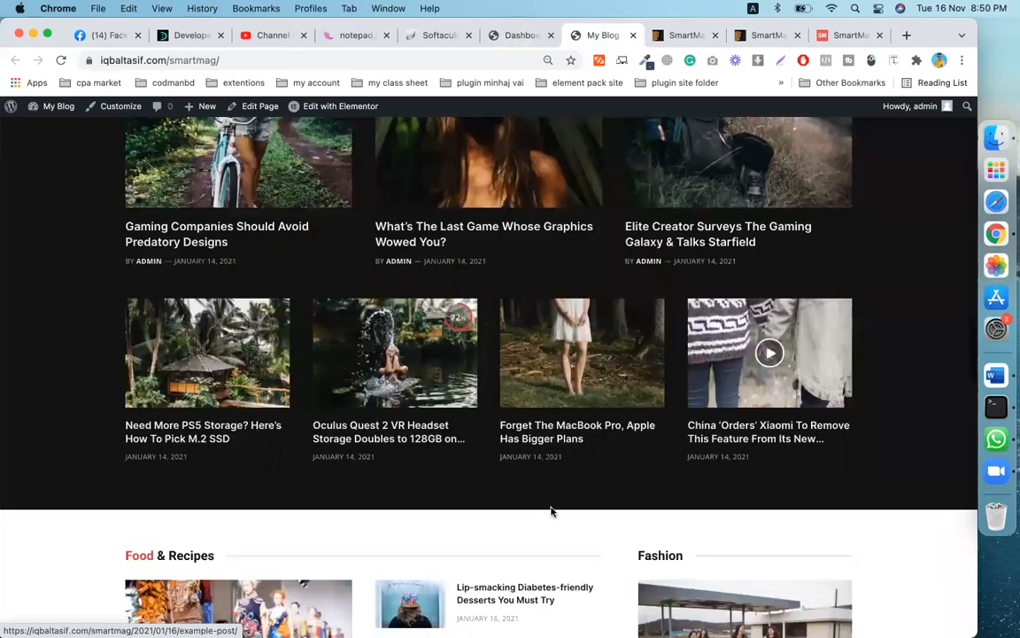
pyautogui.scroll(-5, 554, 510)
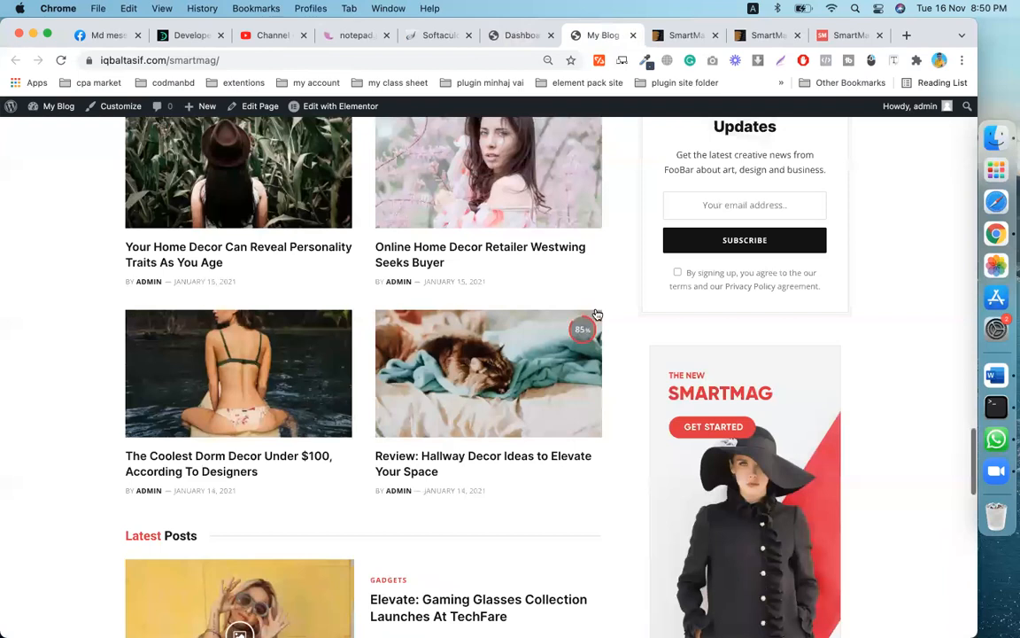
pyautogui.scroll(-10, 596, 315)
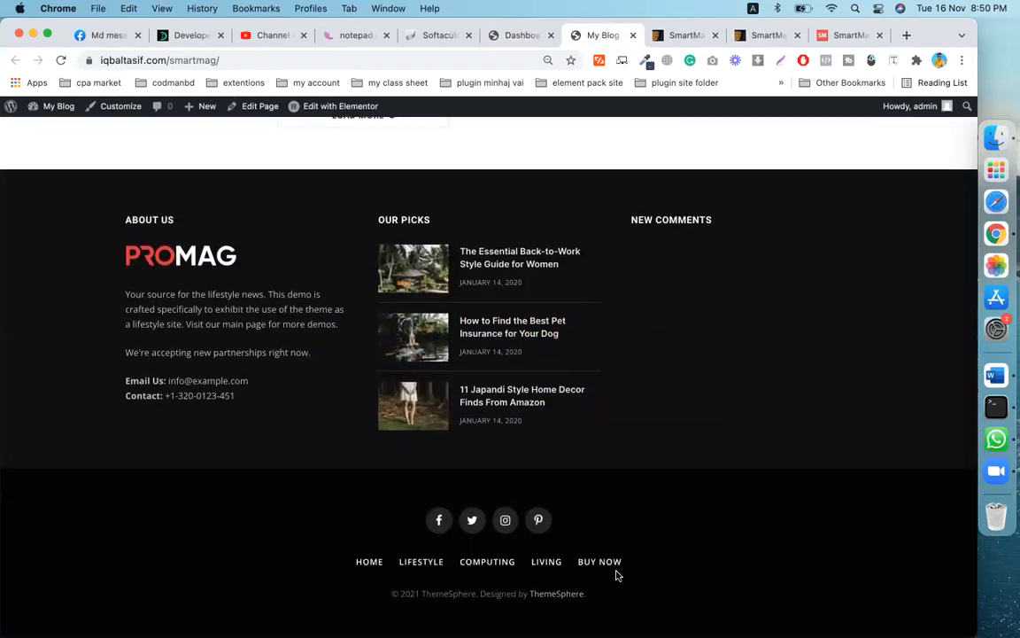
pyautogui.scroll(10, 618, 233)
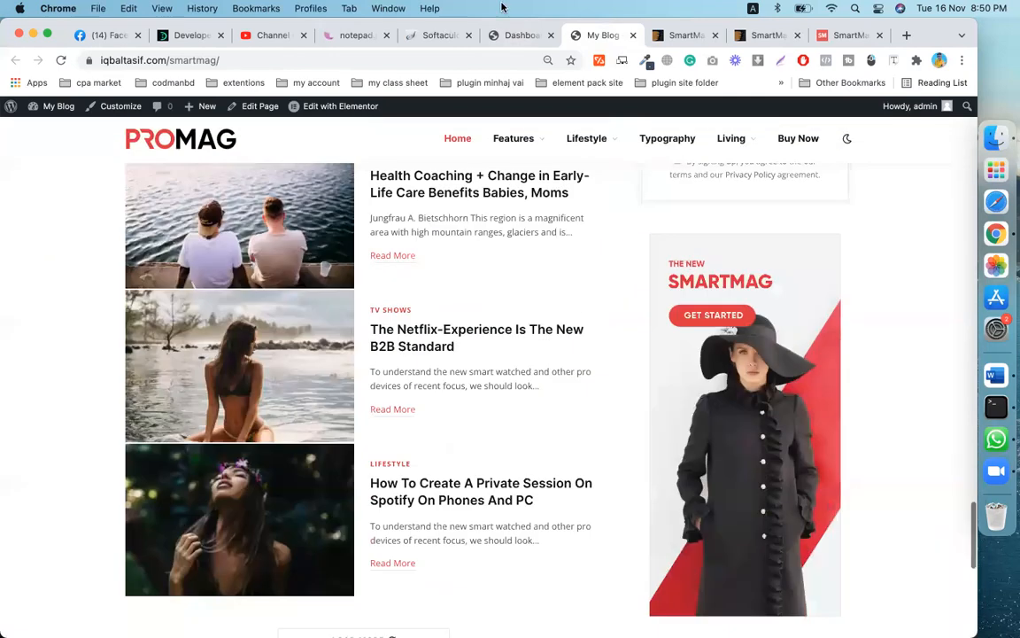
pyautogui.scroll(20, 514, 142)
pyautogui.click(525, 33)
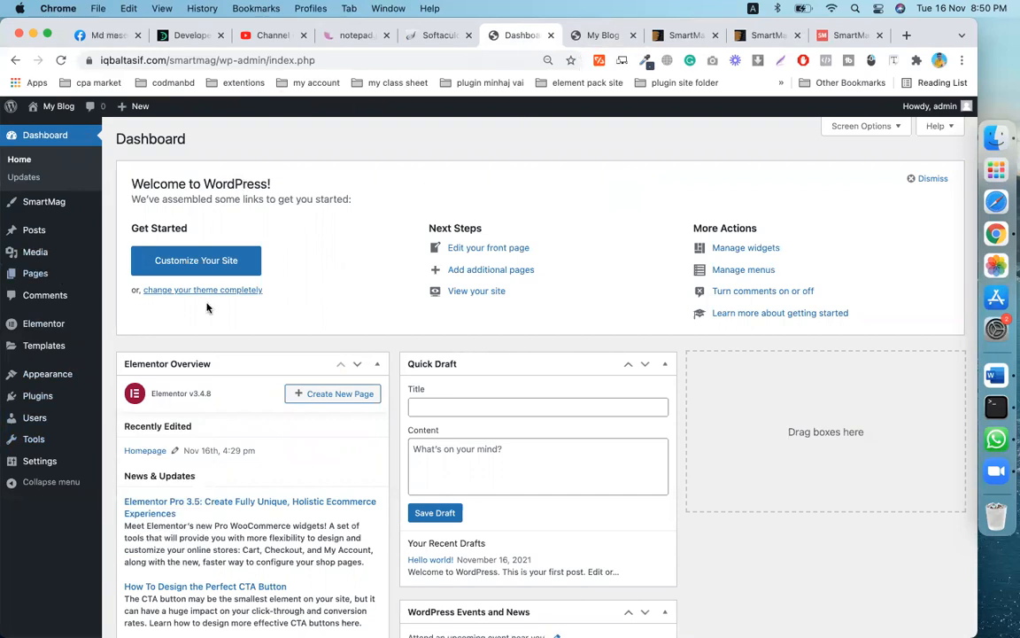
# - Bring up the Appearance submenu in the Dashboard's admin sidebar
pyautogui.moveTo(49, 381)
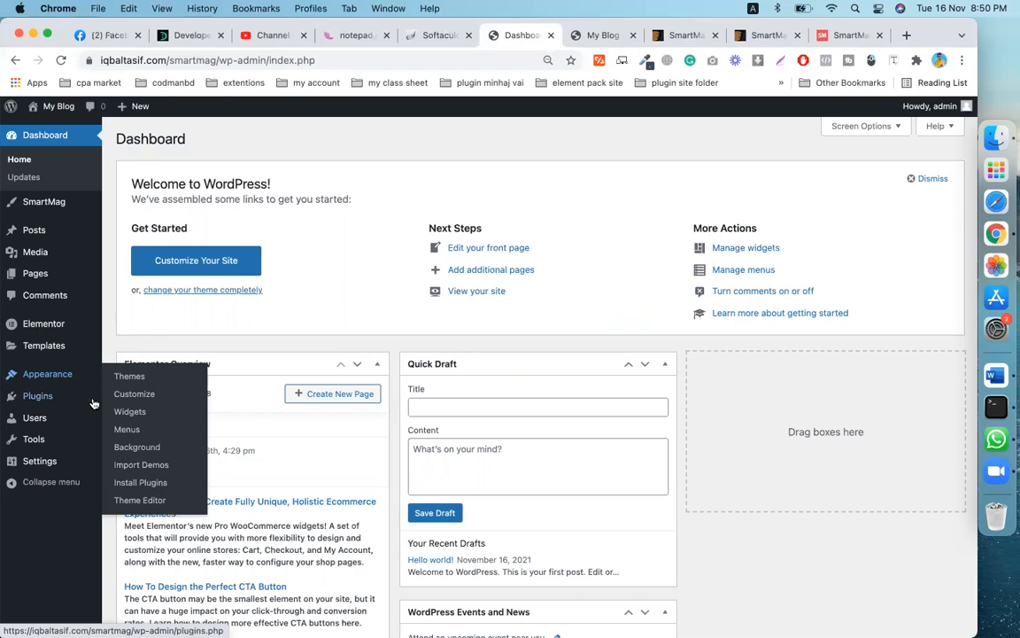
# - In Customizer Site Logos, remove both ProMag logo images and open the file picker for a replacement
pyautogui.click(135, 400)
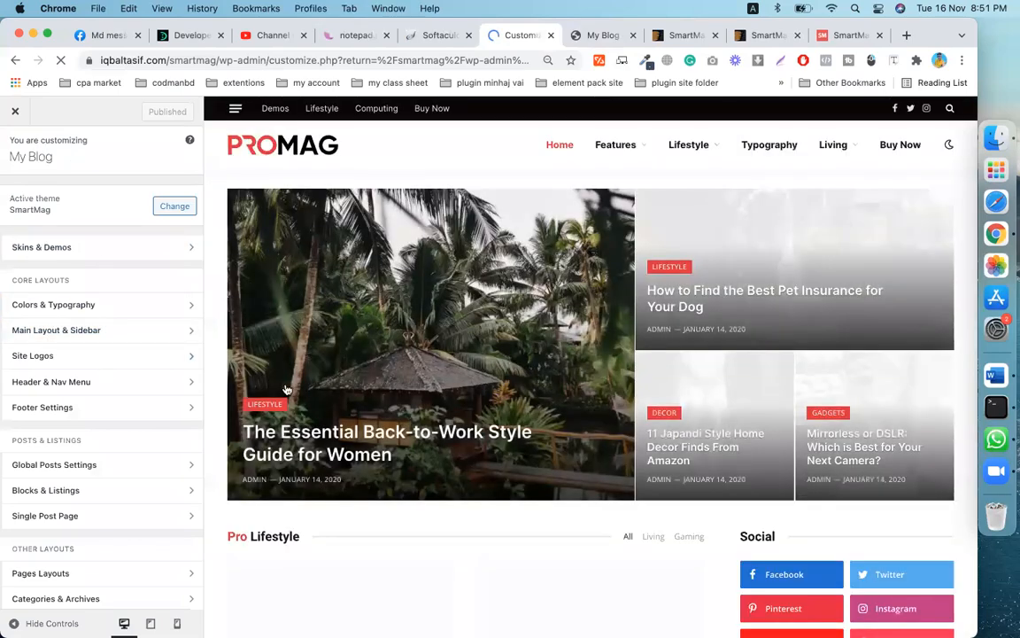
pyautogui.click(59, 357)
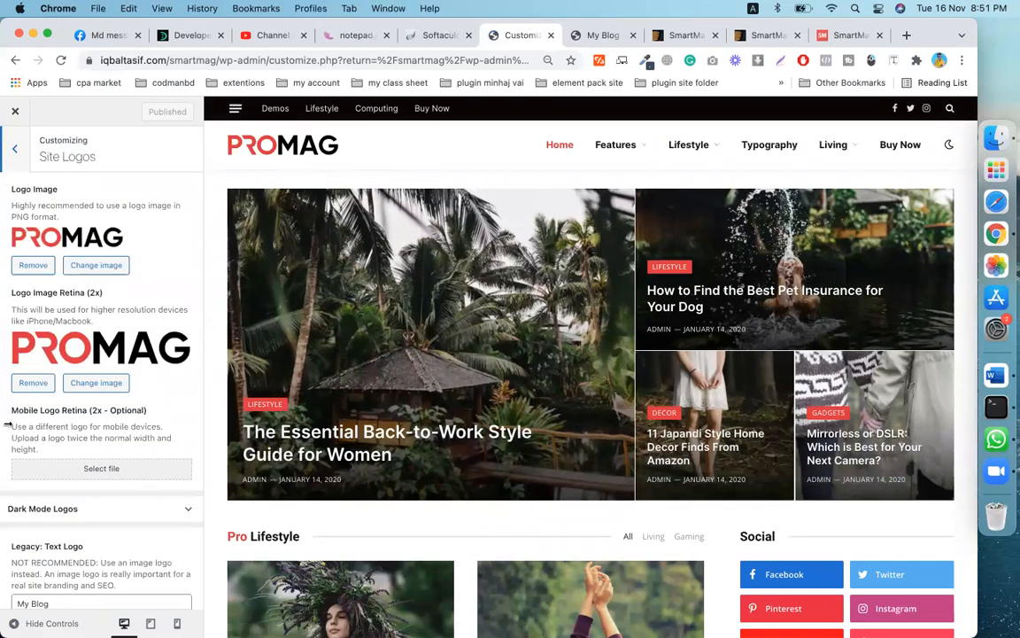
pyautogui.click(36, 265)
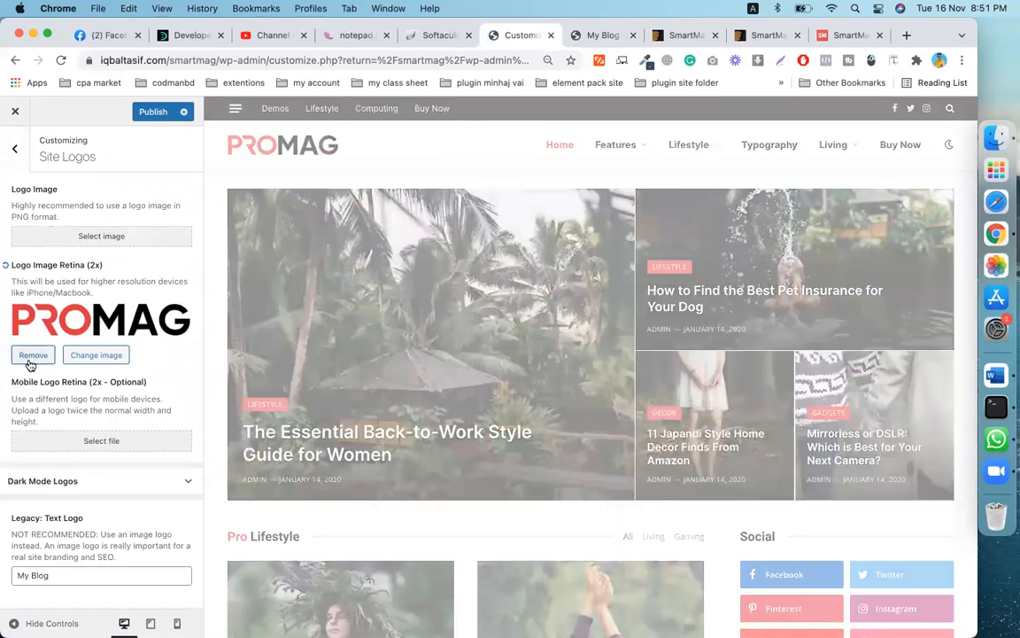
pyautogui.click(31, 356)
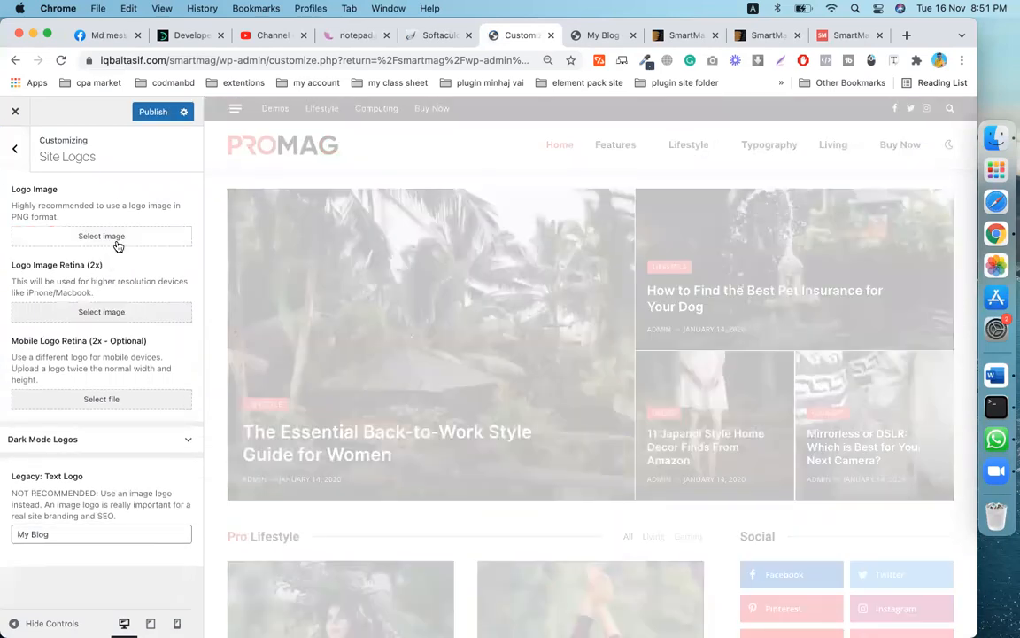
pyautogui.click(118, 244)
pyautogui.click(512, 354)
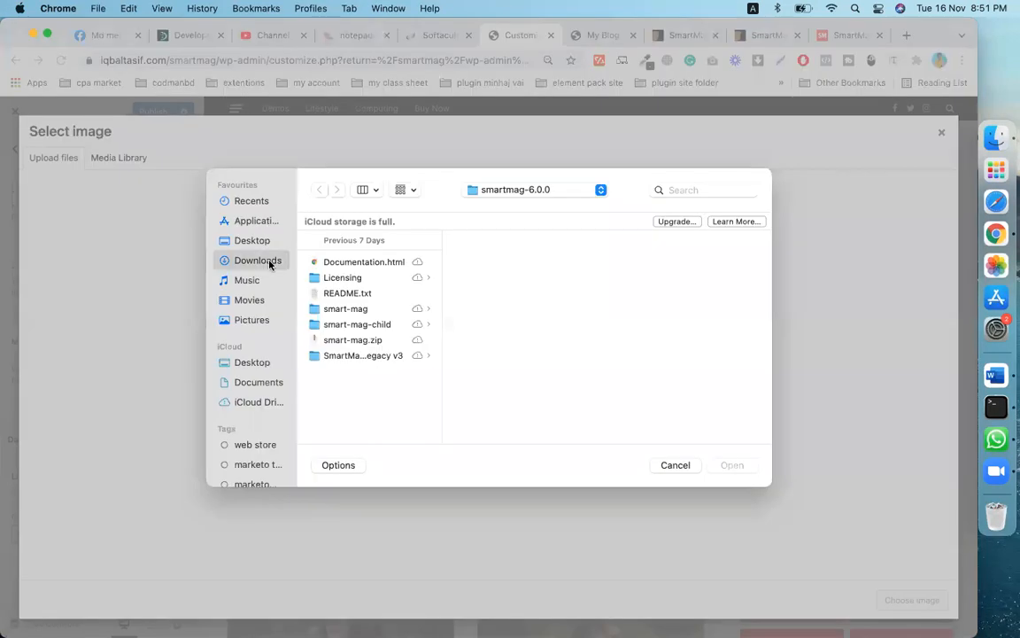
# - Browse Downloads, previewing white.png, the NELLBO logo, shutter moments.jpg, 118576763.jpg and 118577233.png
pyautogui.click(258, 261)
pyautogui.scroll(-5, 376, 383)
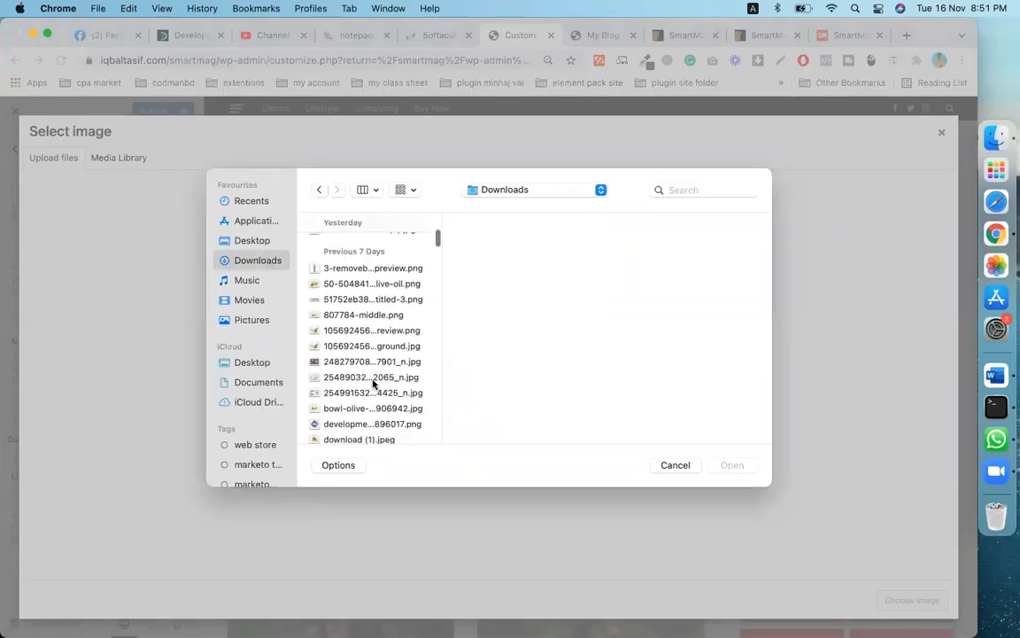
pyautogui.scroll(-5, 373, 383)
pyautogui.scroll(-10, 373, 383)
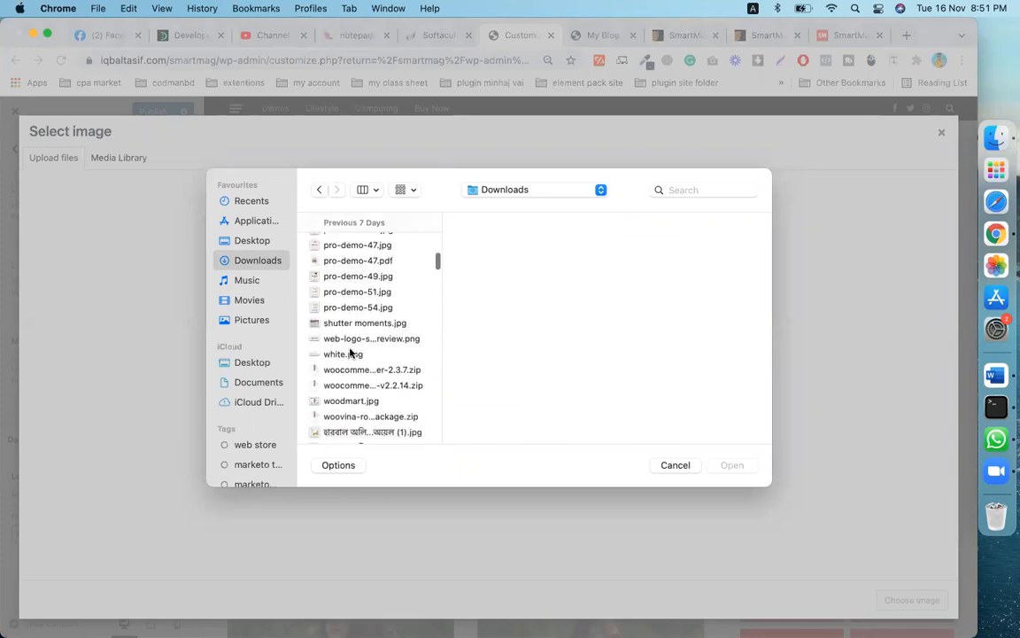
pyautogui.scroll(-5, 353, 354)
pyautogui.scroll(-8, 350, 352)
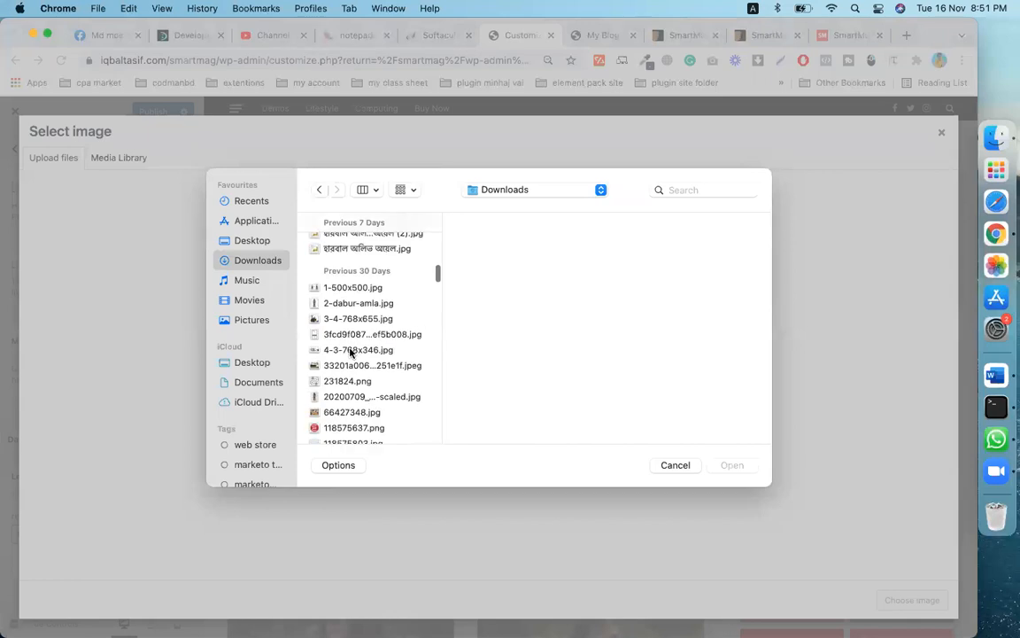
pyautogui.scroll(1, 351, 353)
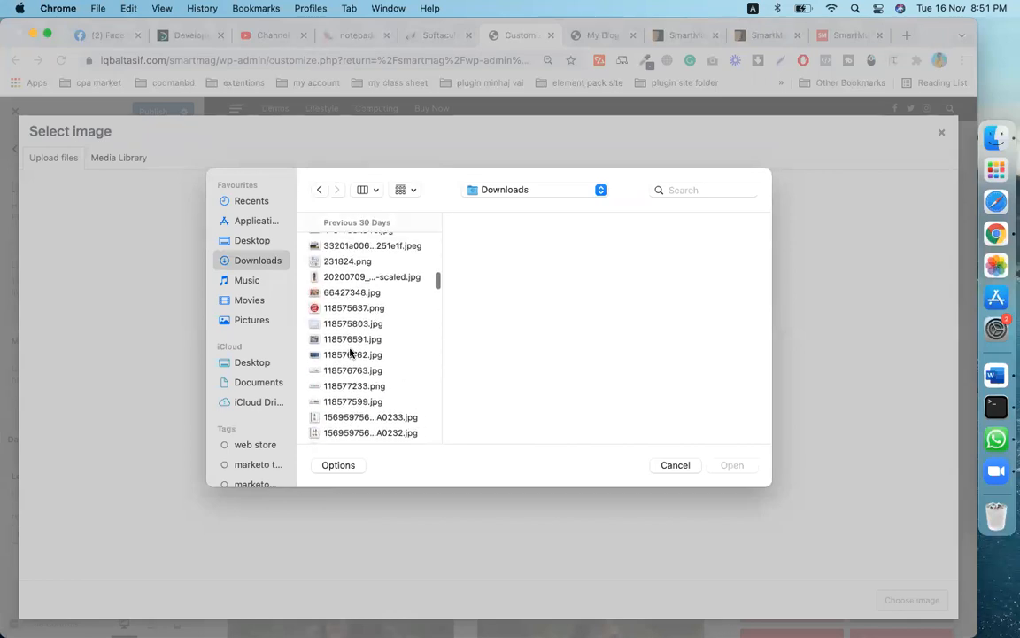
pyautogui.scroll(5, 344, 390)
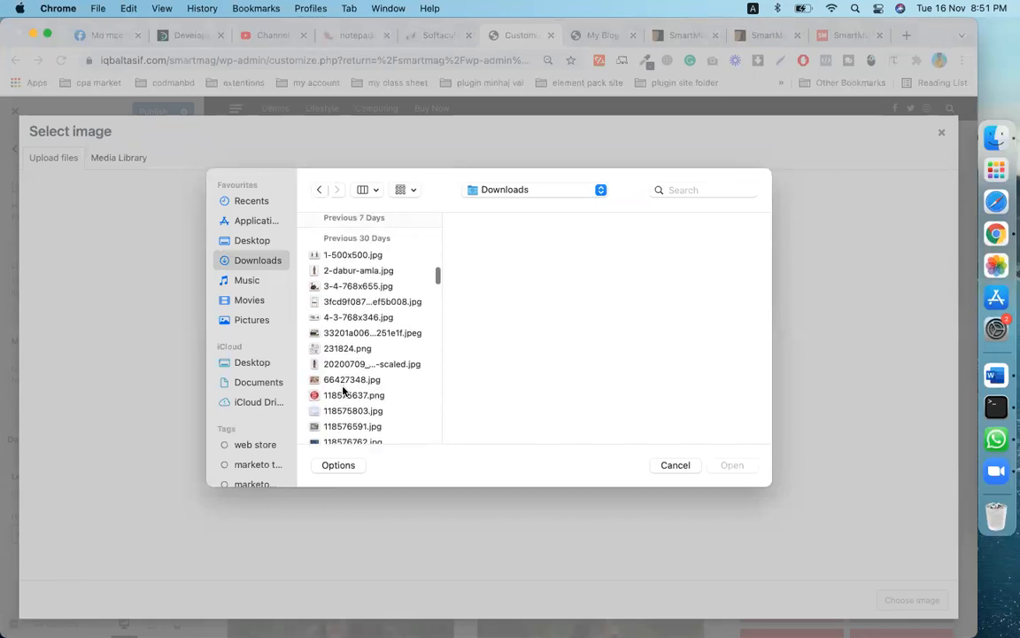
pyautogui.scroll(5, 343, 390)
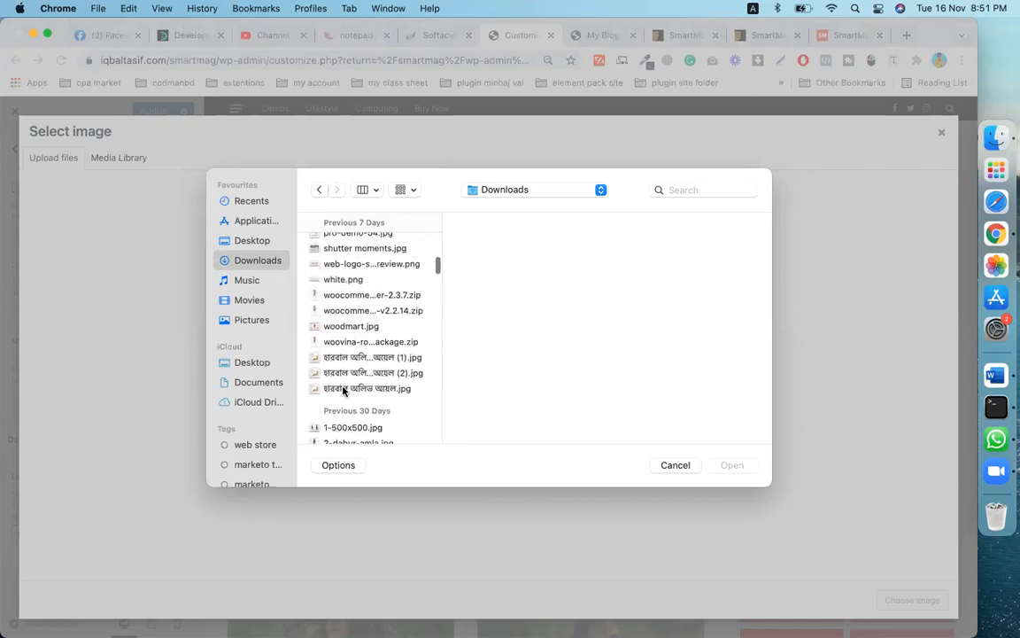
pyautogui.scroll(8, 343, 389)
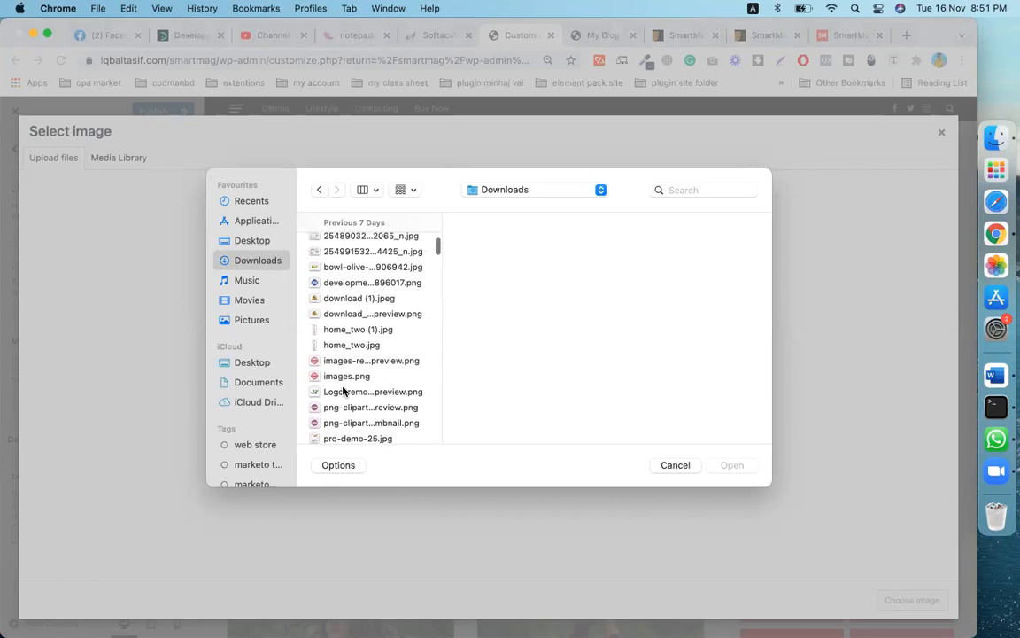
pyautogui.scroll(6, 343, 390)
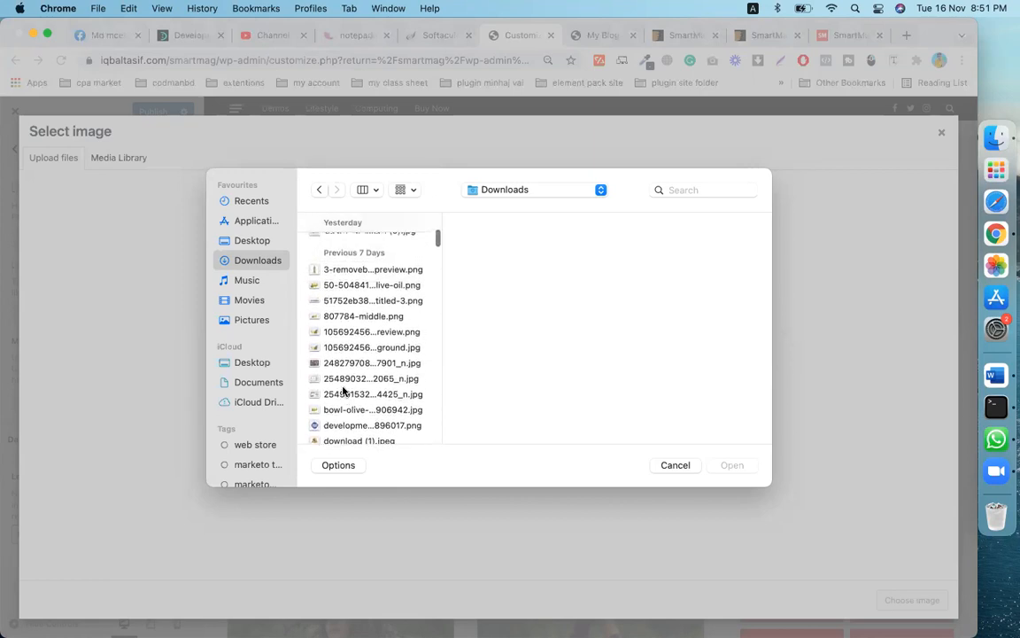
pyautogui.scroll(5, 344, 391)
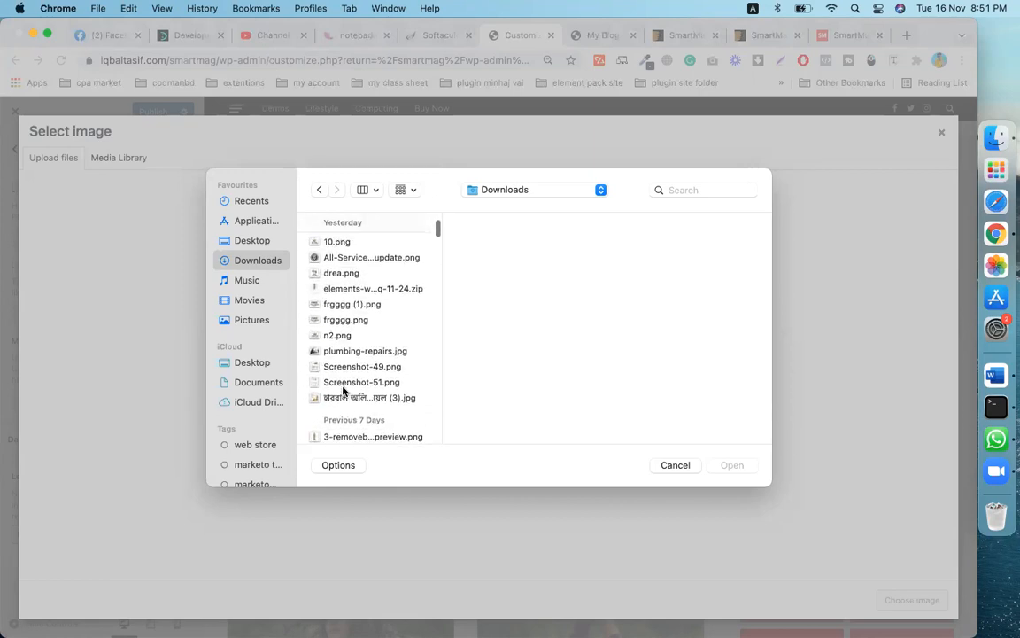
pyautogui.scroll(2, 344, 391)
pyautogui.scroll(-2, 343, 390)
pyautogui.scroll(-6, 344, 390)
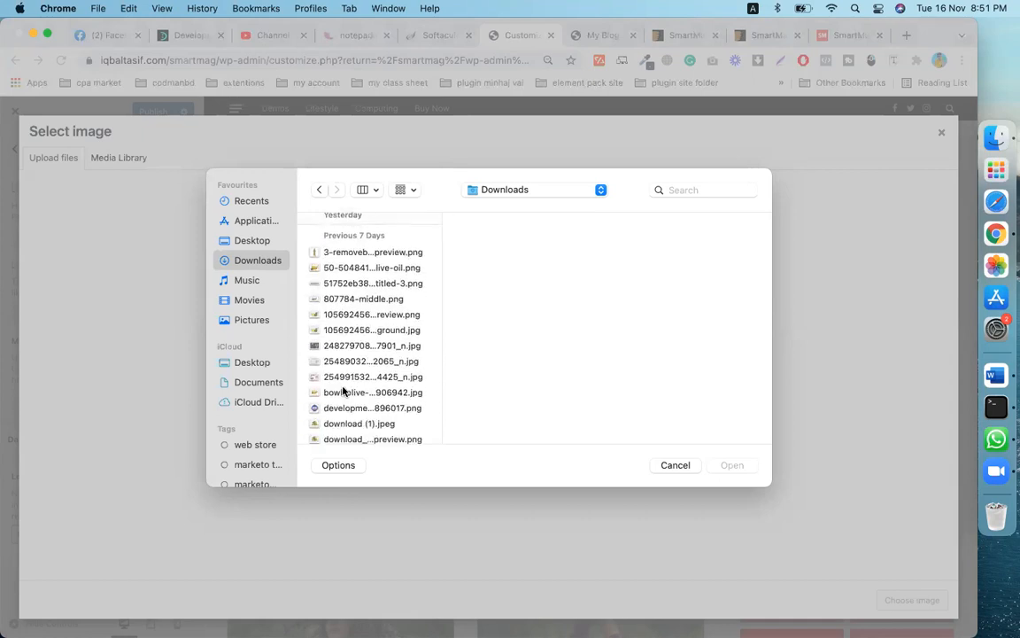
pyautogui.scroll(-5, 343, 391)
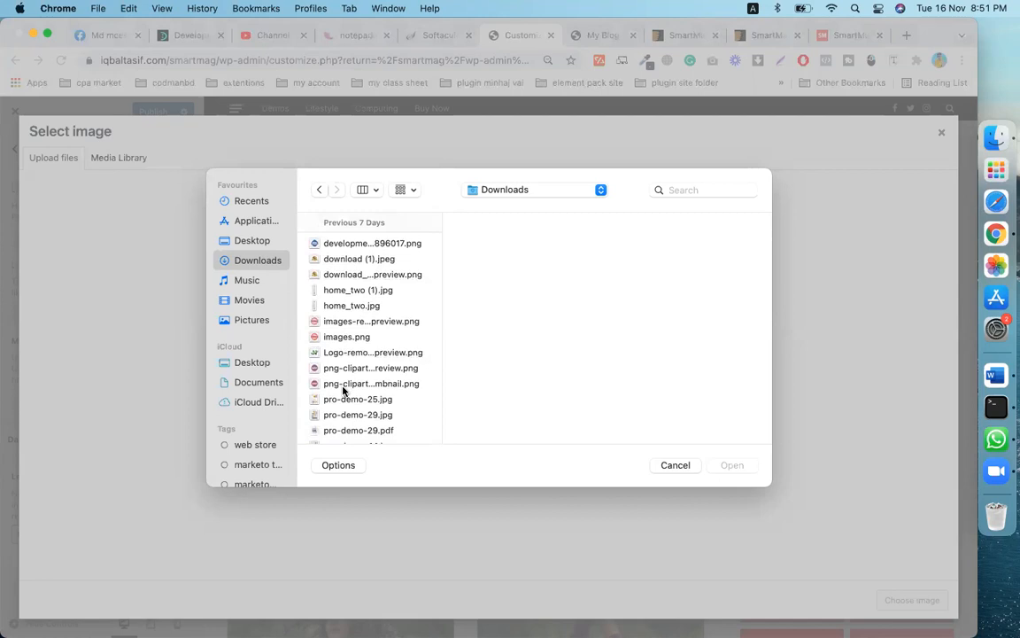
pyautogui.scroll(-5, 343, 391)
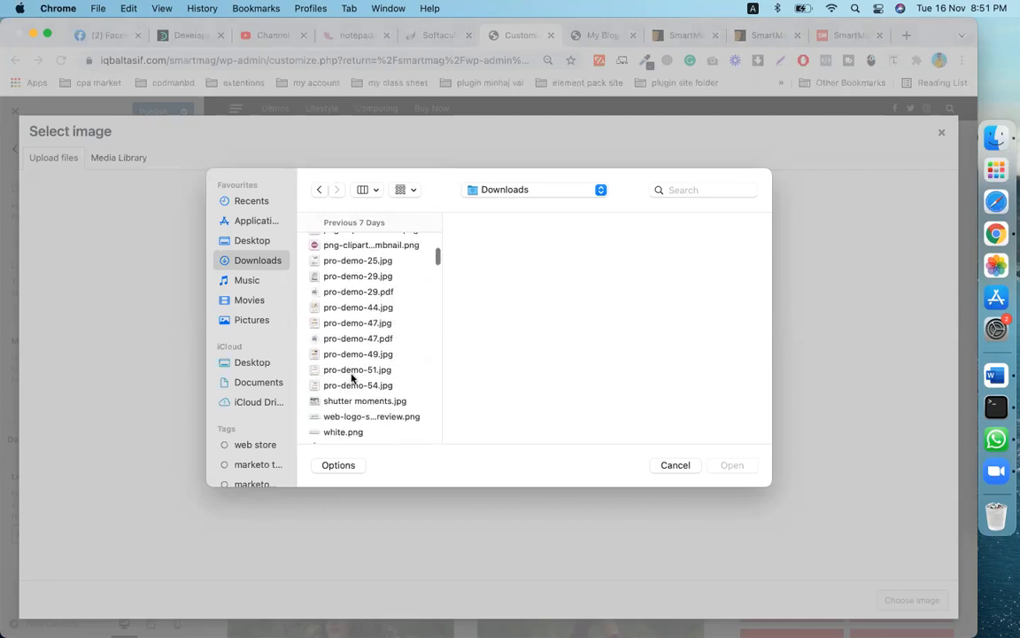
pyautogui.scroll(-2, 351, 379)
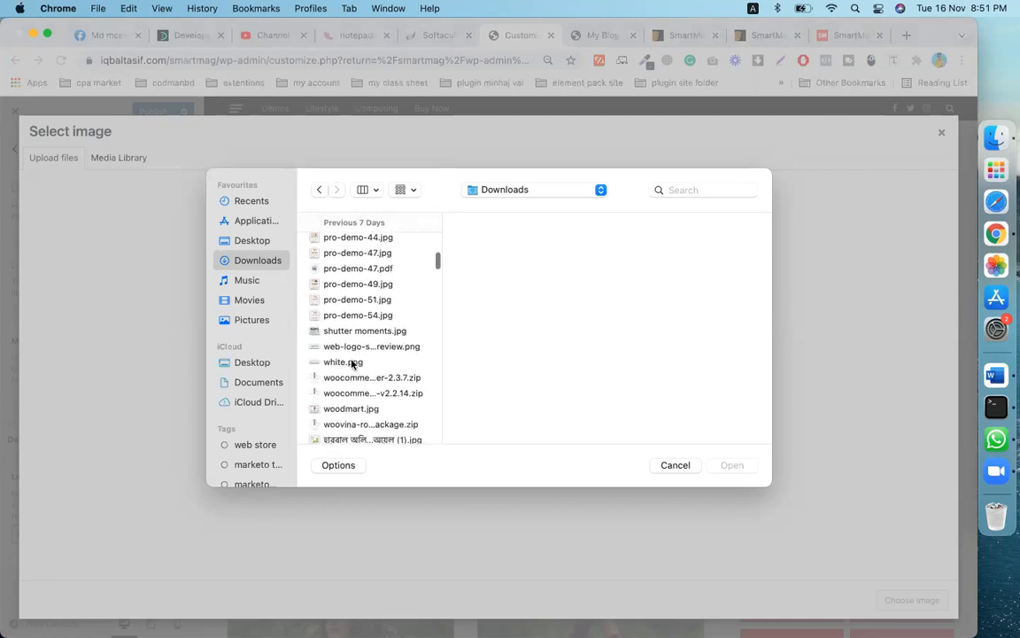
pyautogui.click(351, 363)
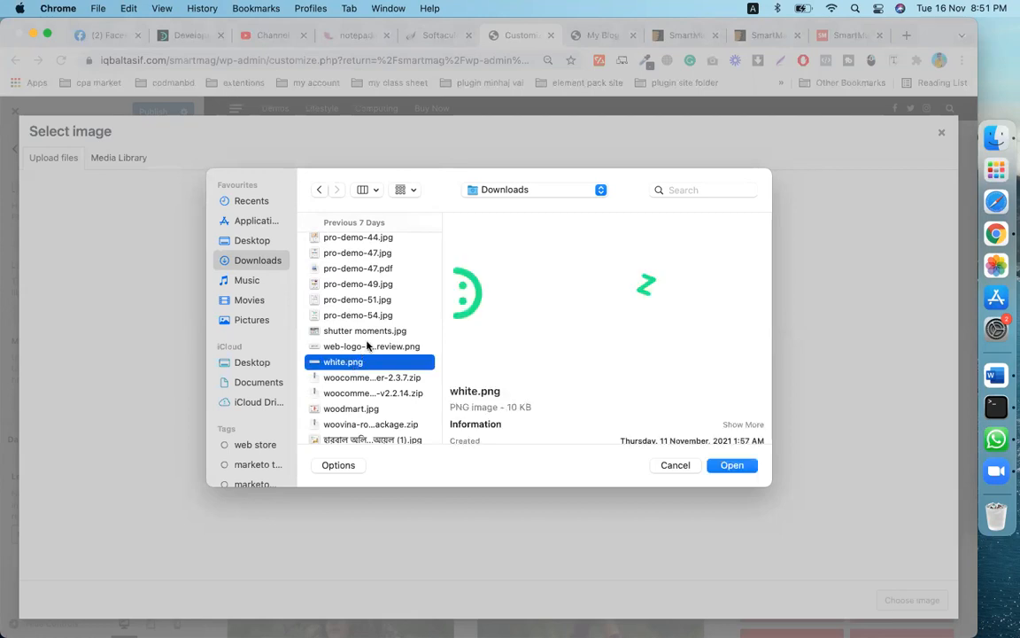
pyautogui.click(369, 345)
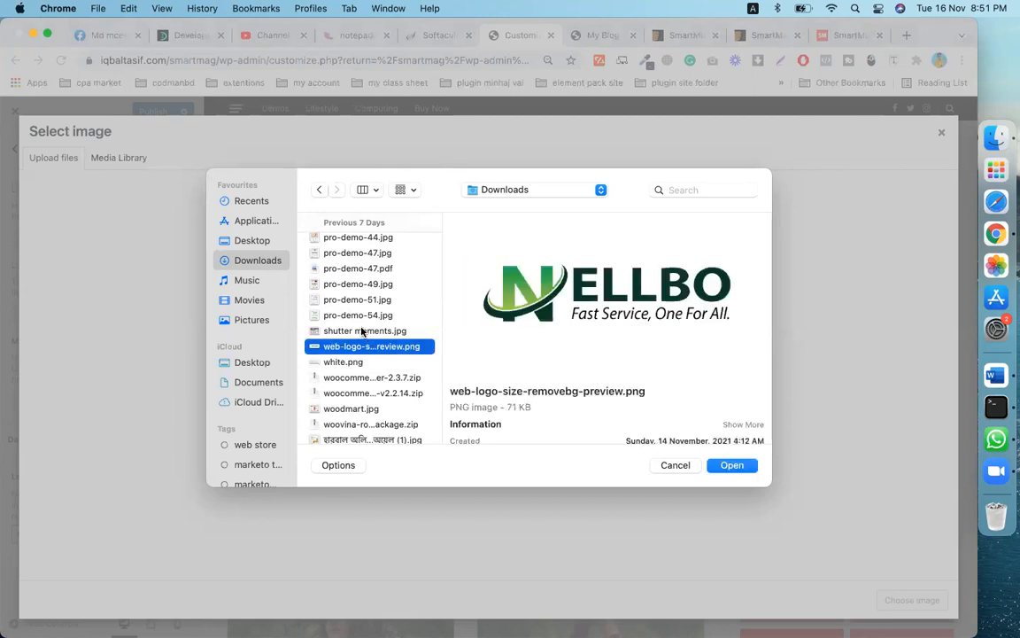
pyautogui.click(362, 330)
pyautogui.scroll(-5, 362, 330)
pyautogui.scroll(-3, 361, 330)
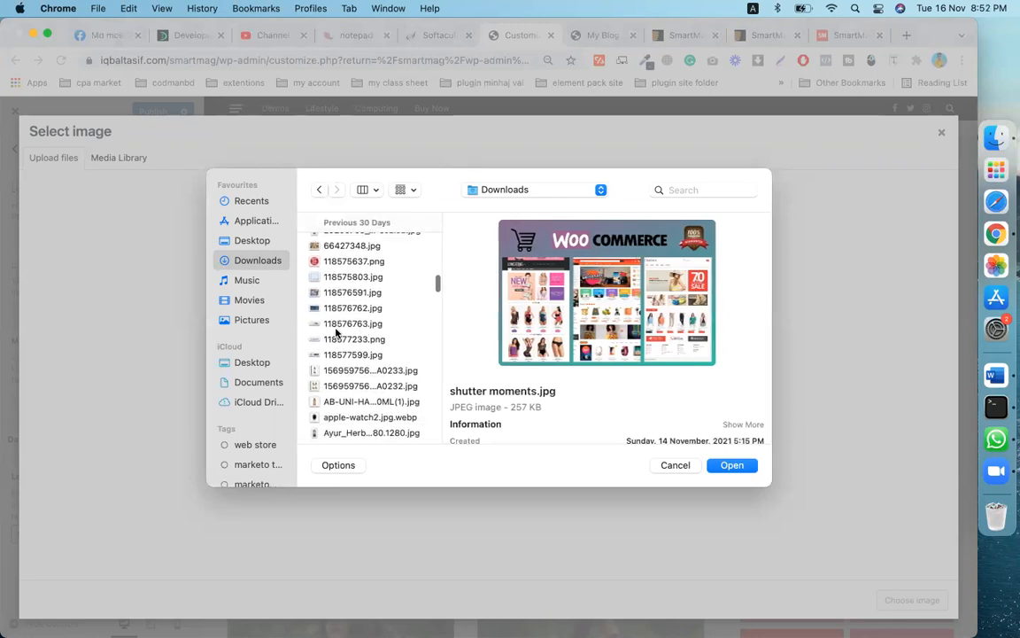
pyautogui.click(351, 326)
pyautogui.click(356, 339)
# - Preview 4-3-768x346.jpg and 118576763.jpg again, then cancel the file browser without uploading
pyautogui.scroll(-5, 356, 337)
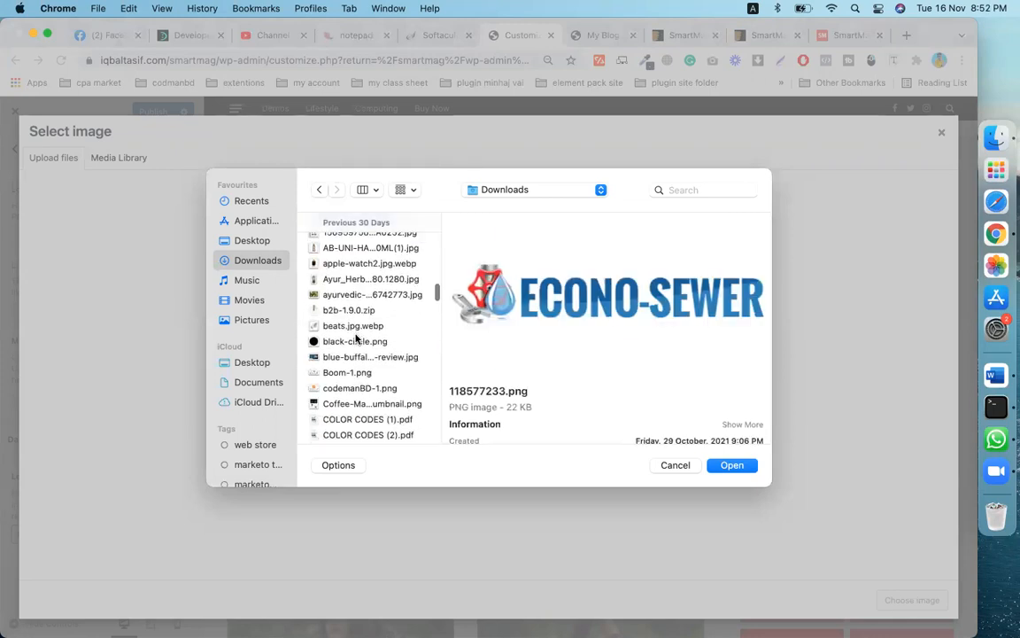
pyautogui.scroll(-3, 362, 319)
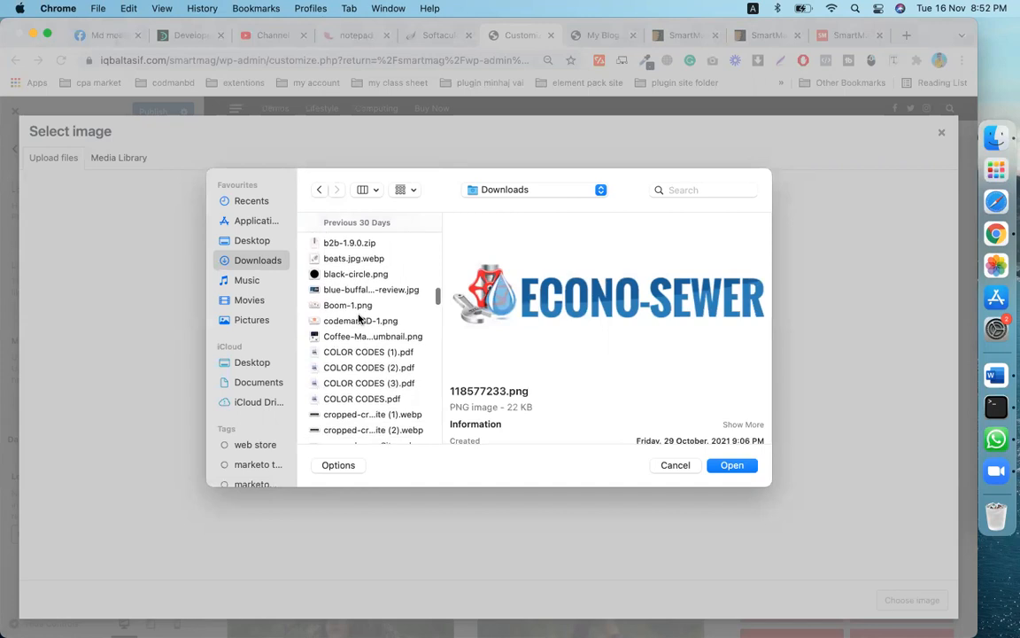
pyautogui.scroll(-1, 346, 308)
pyautogui.scroll(-5, 346, 309)
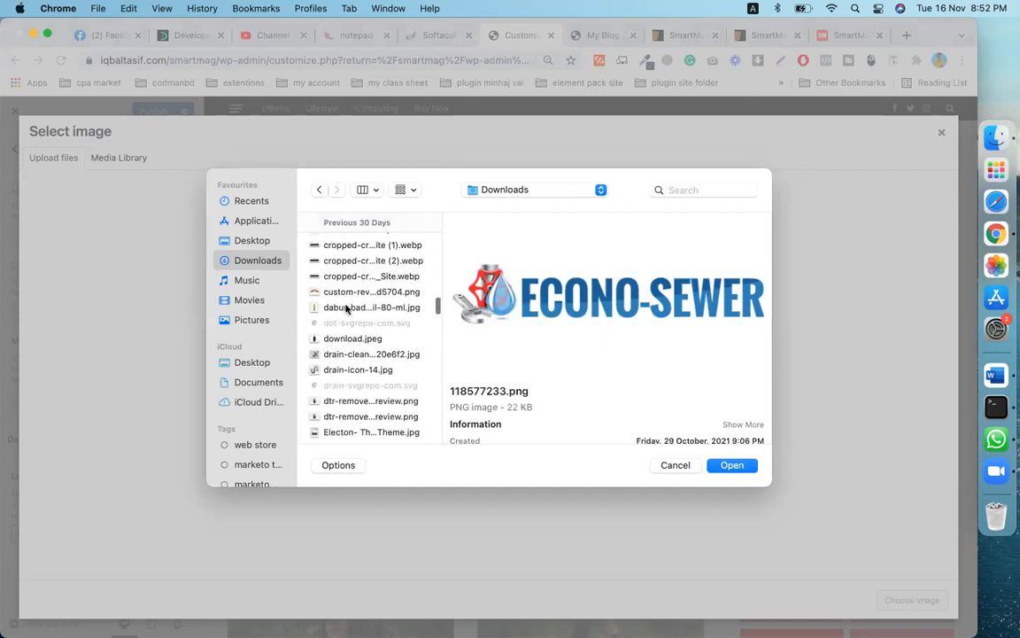
pyautogui.scroll(-3, 347, 308)
pyautogui.scroll(1, 346, 308)
pyautogui.scroll(-5, 346, 308)
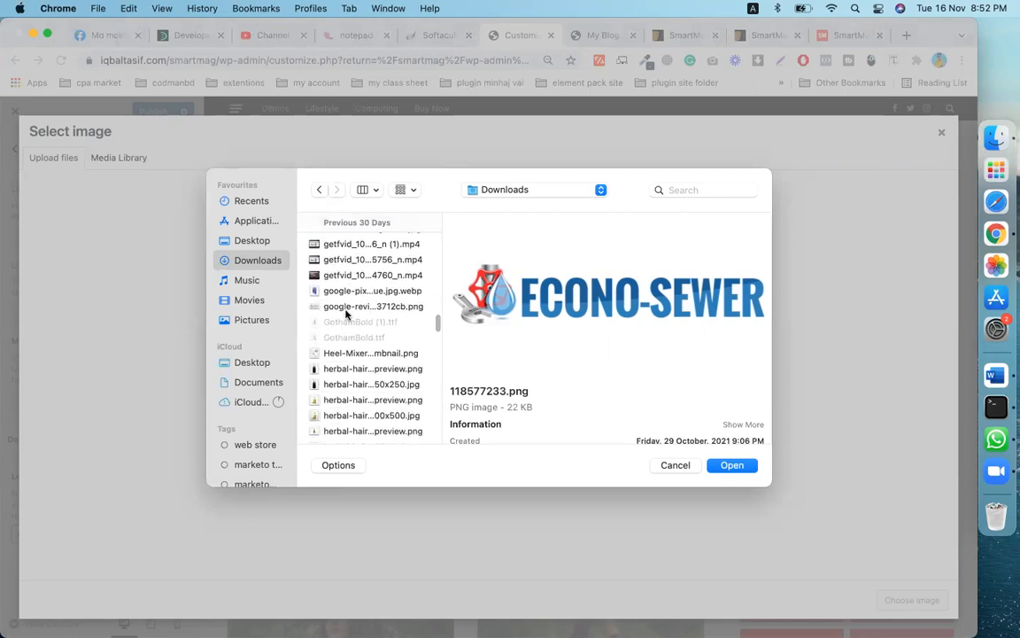
pyautogui.scroll(-5, 346, 314)
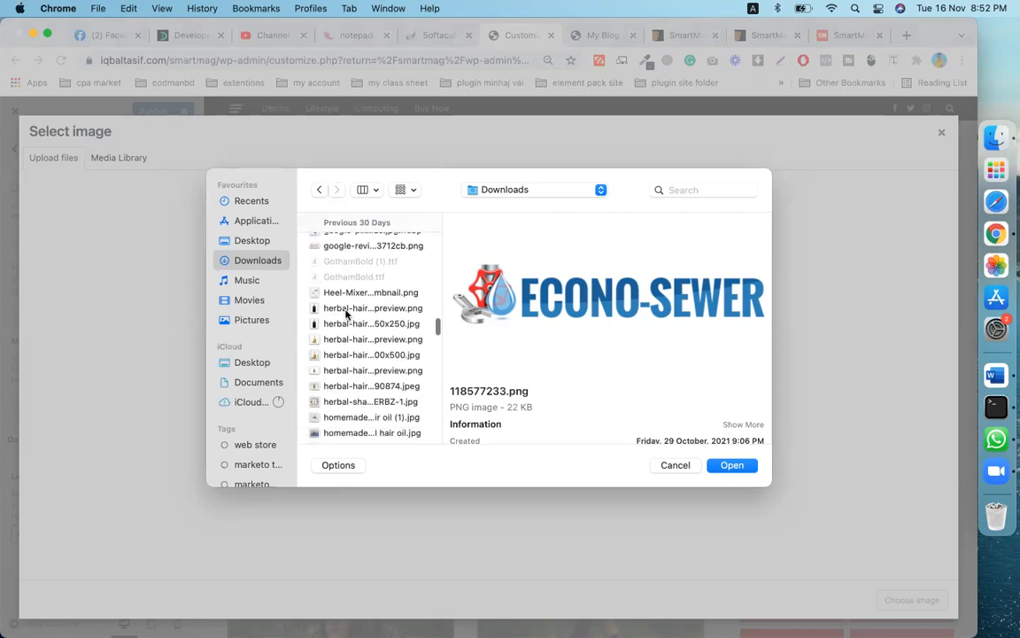
pyautogui.scroll(-6, 345, 314)
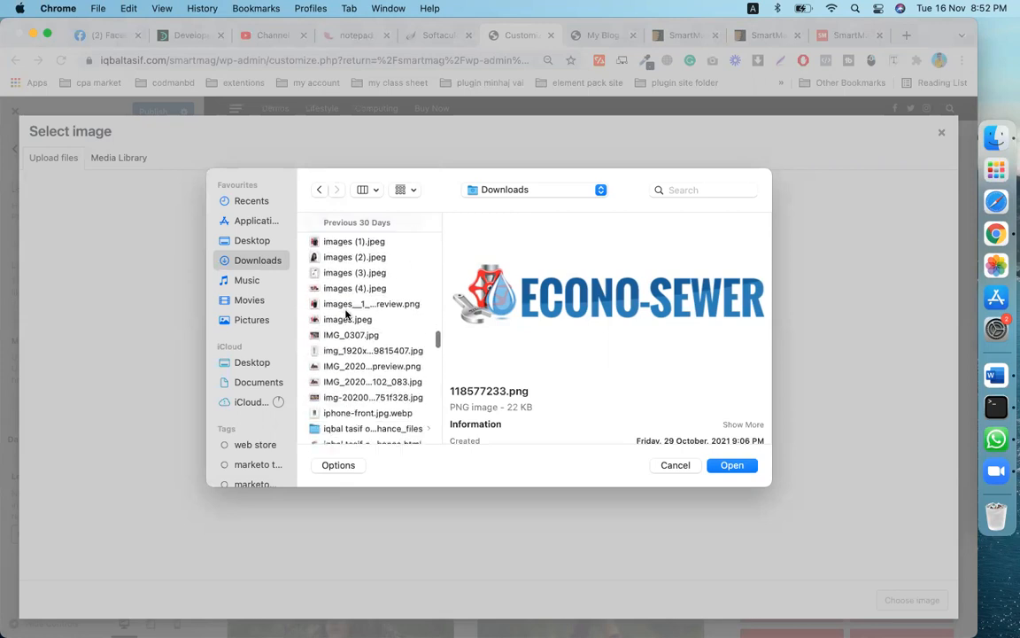
pyautogui.scroll(-4, 347, 335)
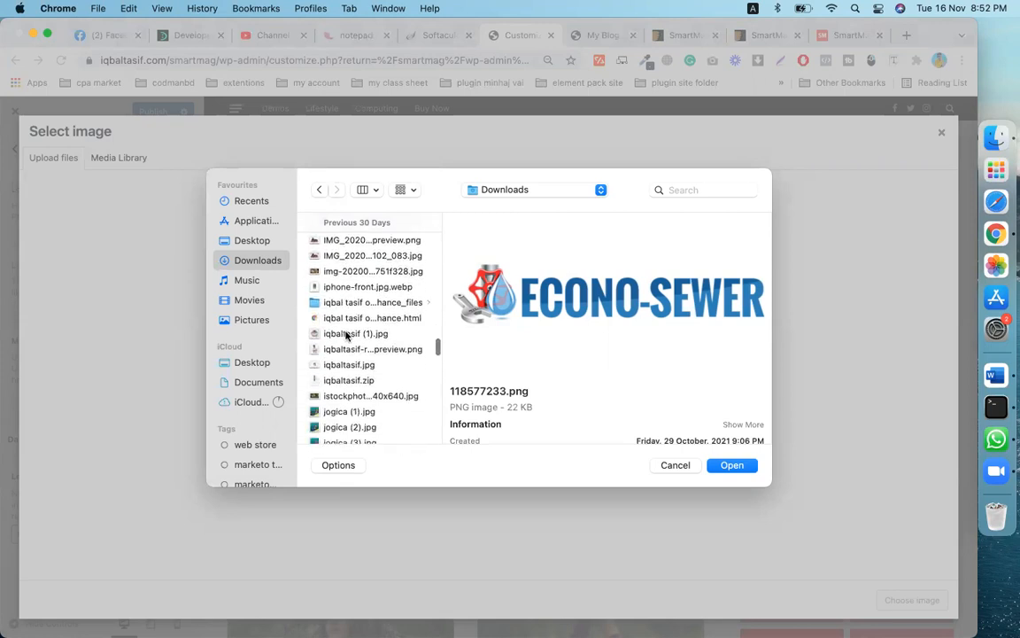
pyautogui.scroll(-5, 346, 335)
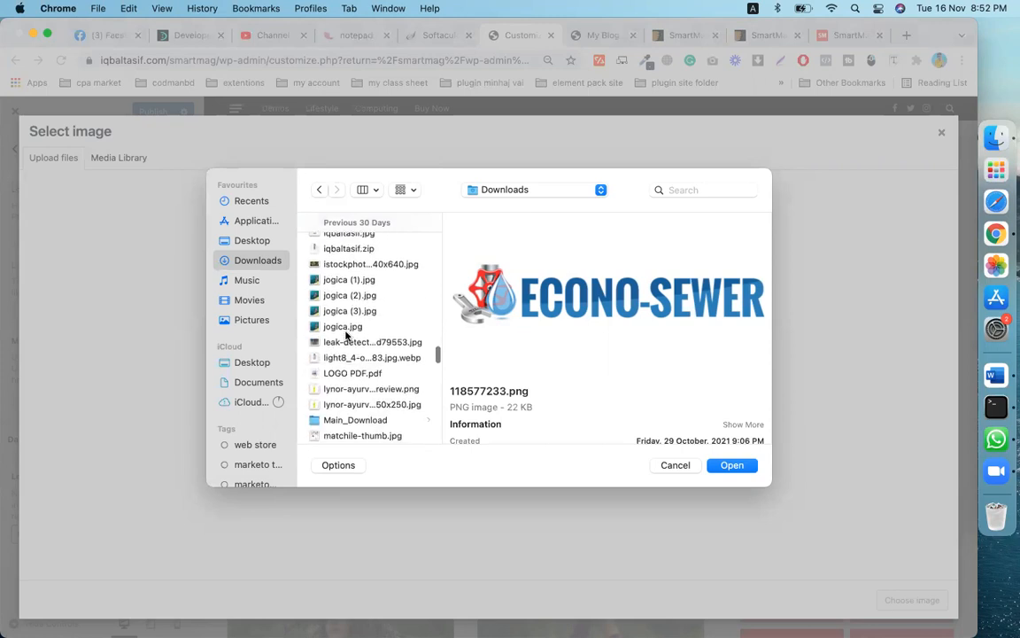
pyautogui.scroll(15, 347, 335)
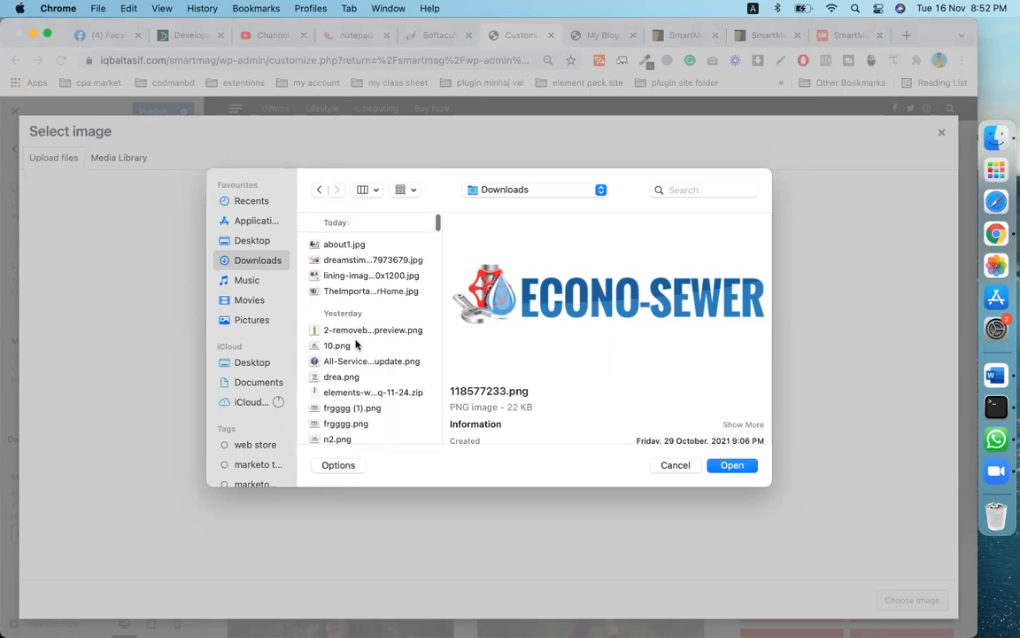
pyautogui.scroll(-3, 356, 345)
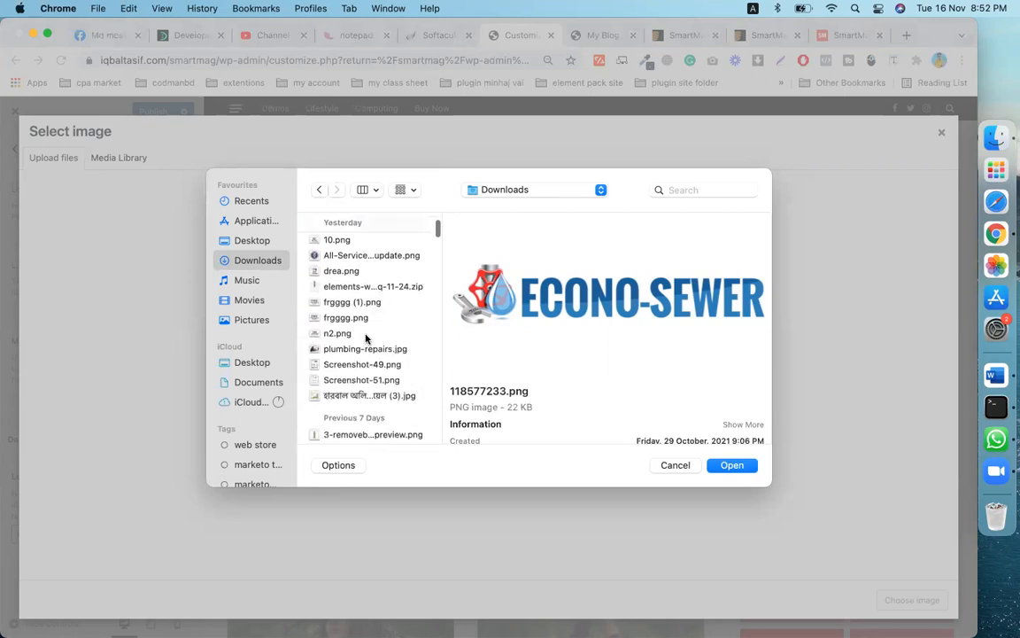
pyautogui.scroll(-2, 366, 338)
pyautogui.scroll(-4, 363, 346)
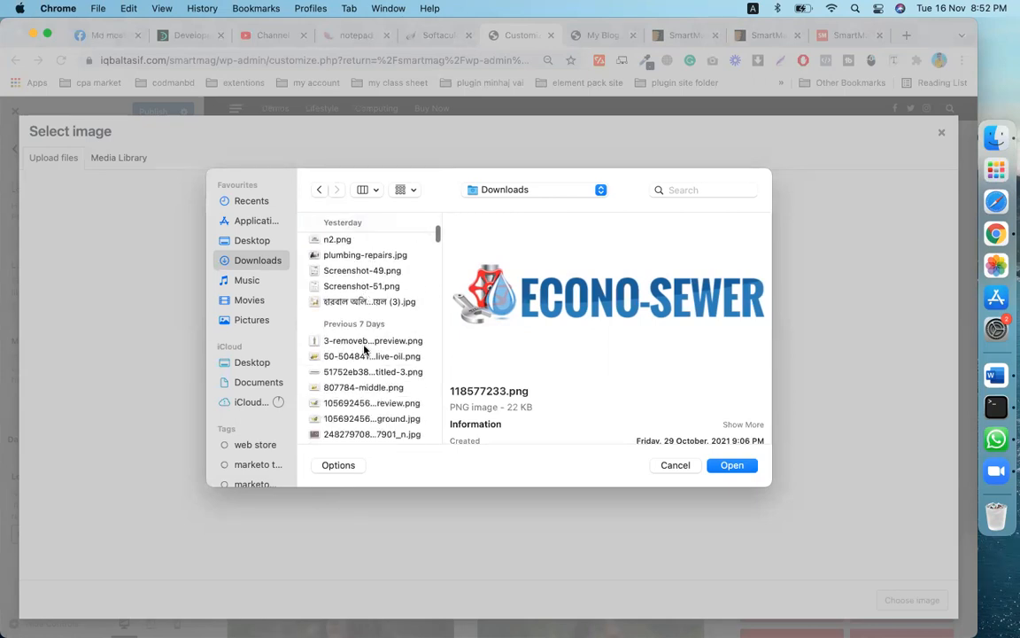
pyautogui.scroll(-7, 363, 350)
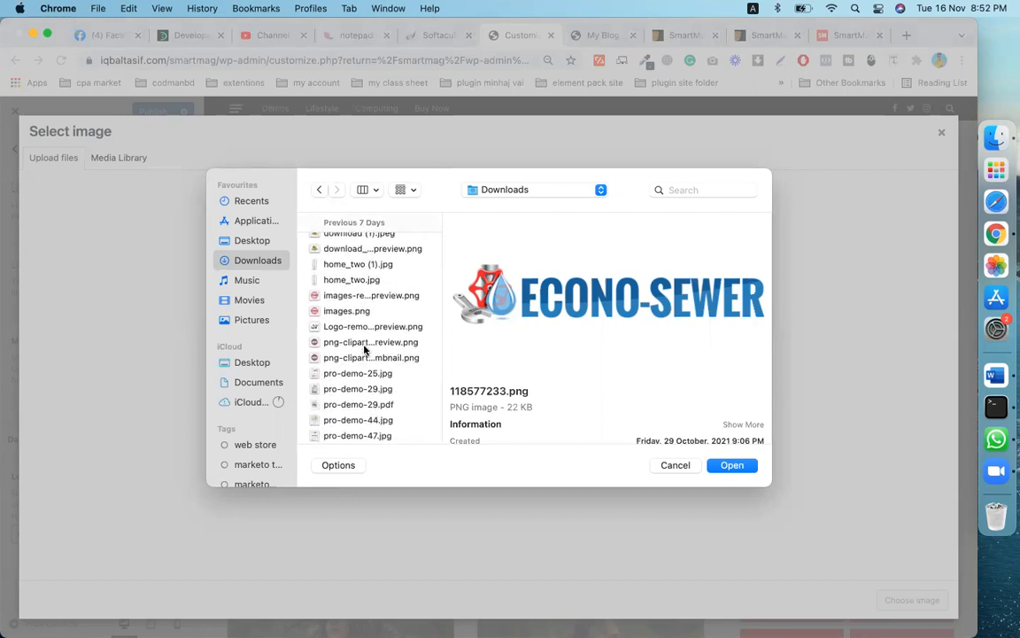
pyautogui.scroll(-3, 363, 350)
pyautogui.scroll(-3, 363, 350)
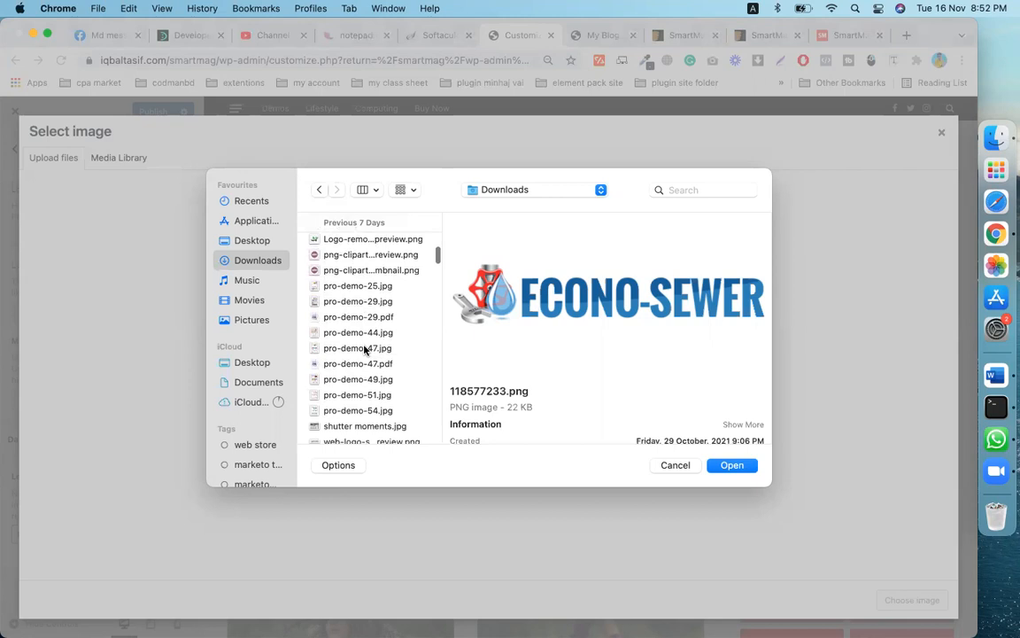
pyautogui.scroll(-2, 364, 351)
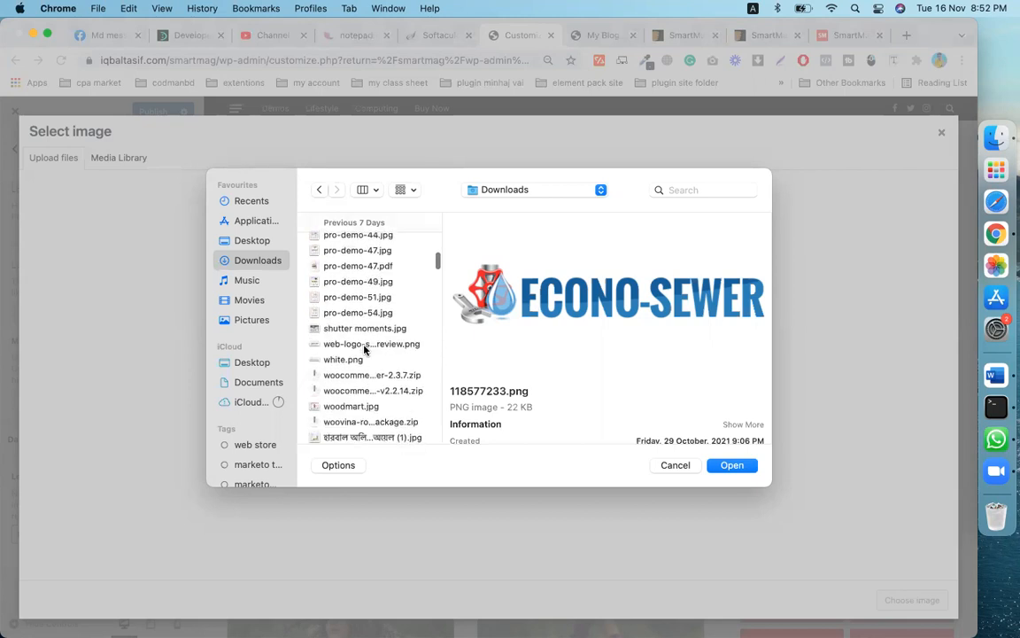
pyautogui.scroll(-2, 369, 350)
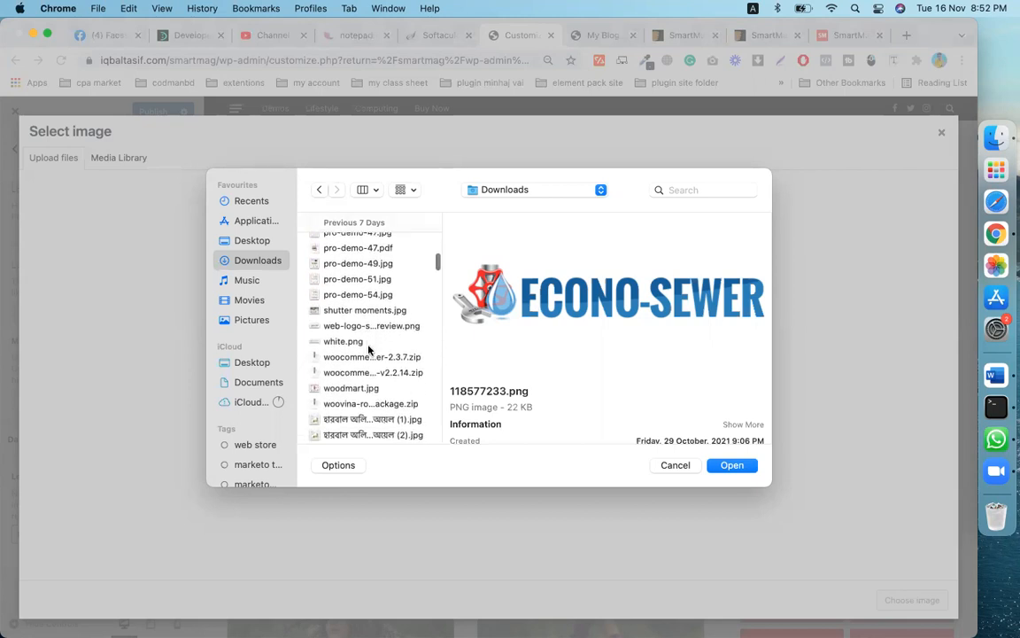
pyautogui.scroll(-8, 369, 350)
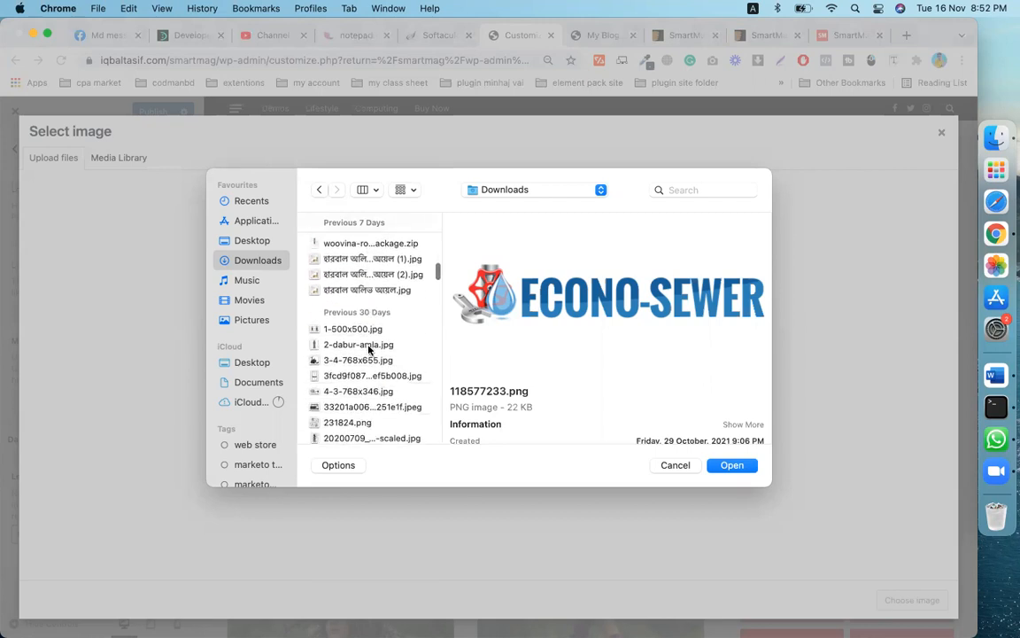
pyautogui.scroll(-2, 369, 350)
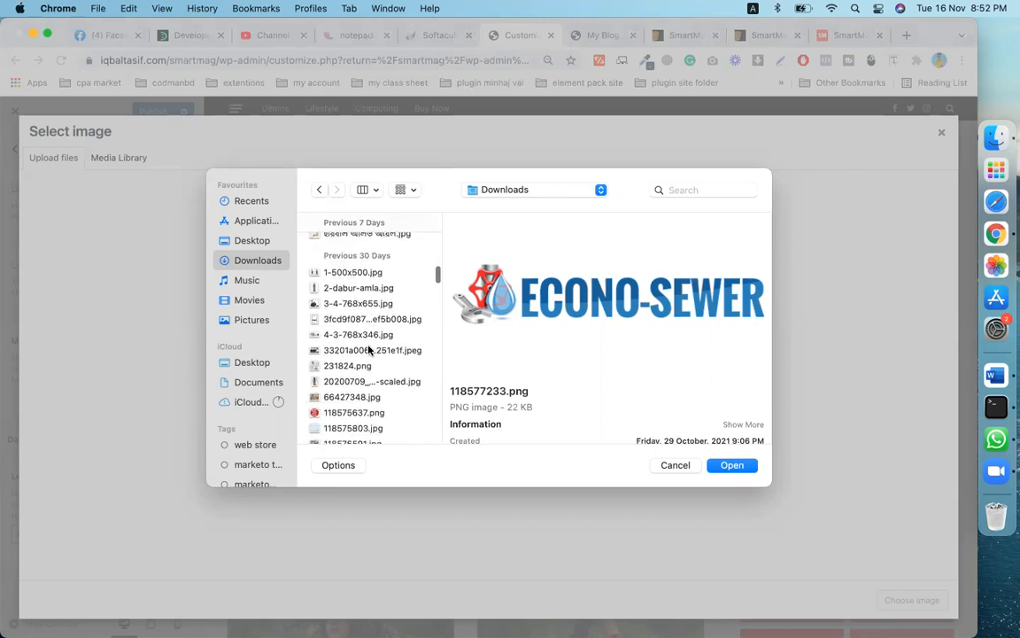
pyautogui.click(360, 336)
pyautogui.scroll(-6, 360, 344)
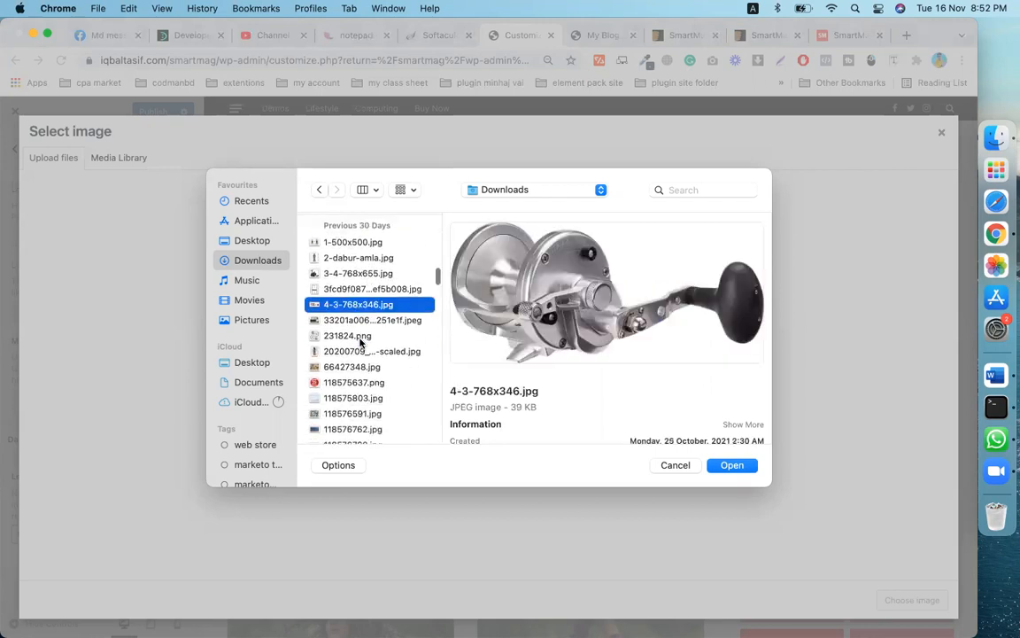
pyautogui.scroll(-1, 360, 342)
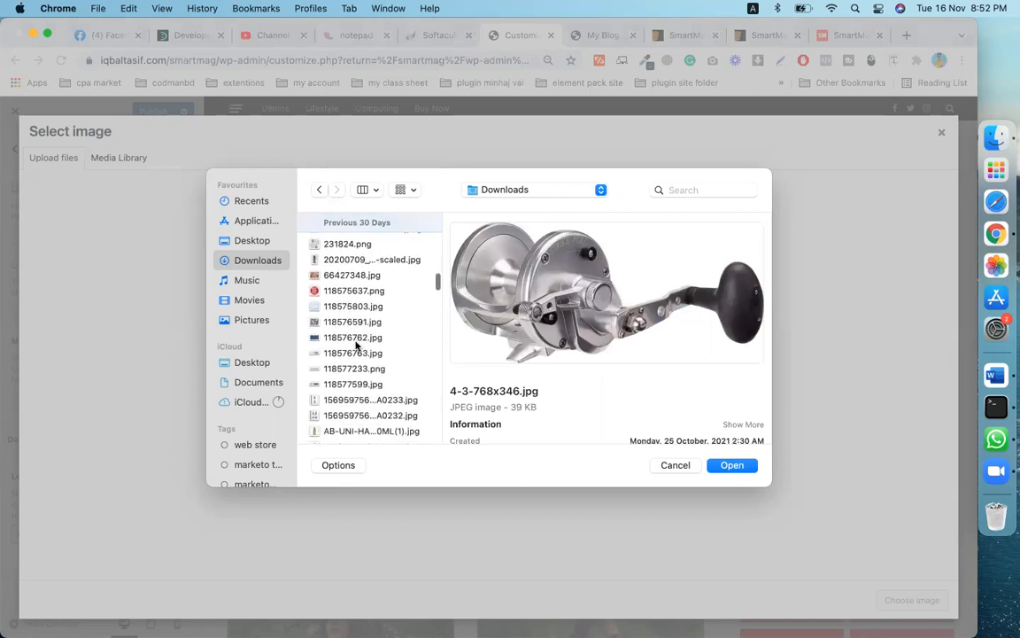
pyautogui.click(356, 351)
pyautogui.scroll(-5, 354, 354)
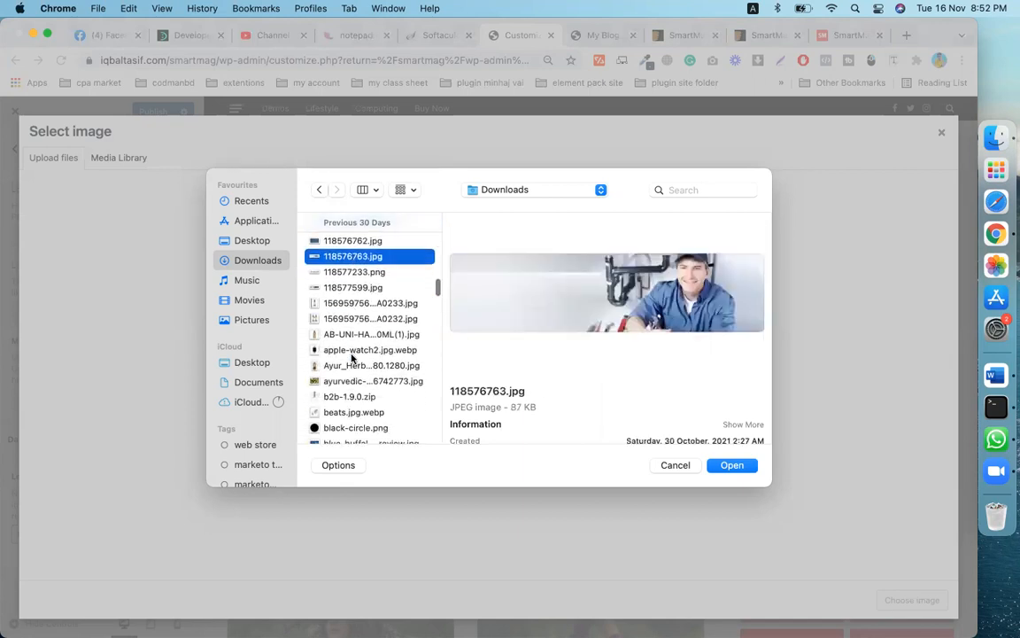
pyautogui.scroll(-3, 352, 357)
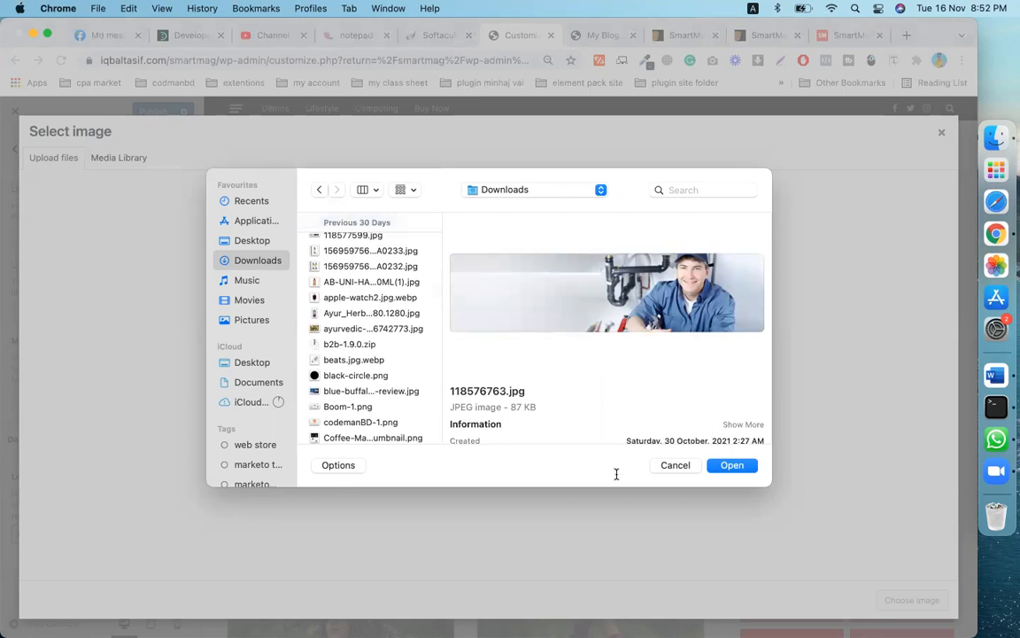
pyautogui.click(668, 468)
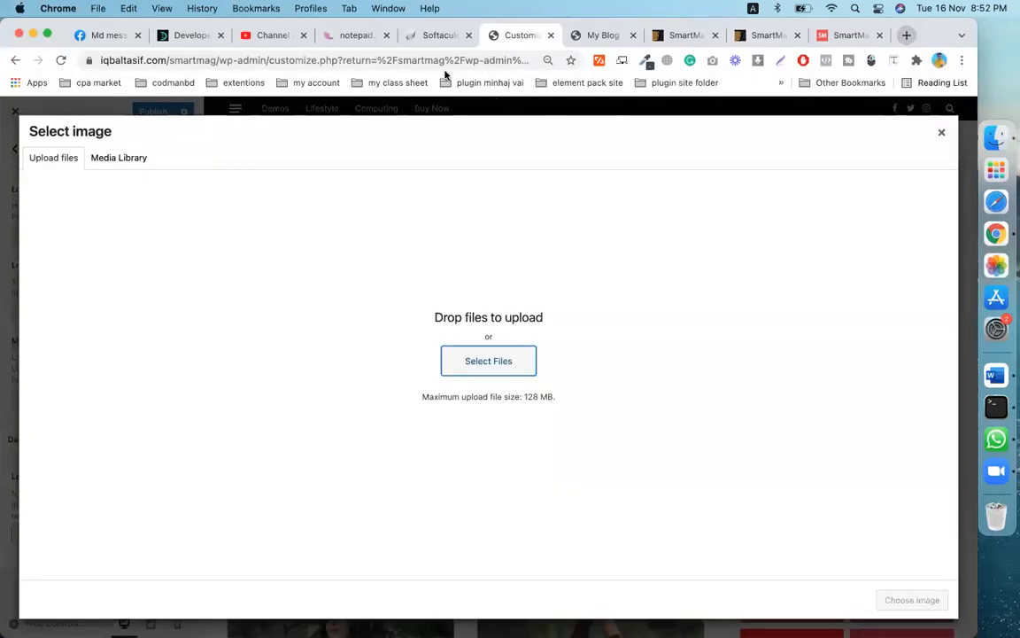
pyautogui.press('super+t')
# - Search Google for 'prothom alo logo' and show the image results
pyautogui.click(434, 60)
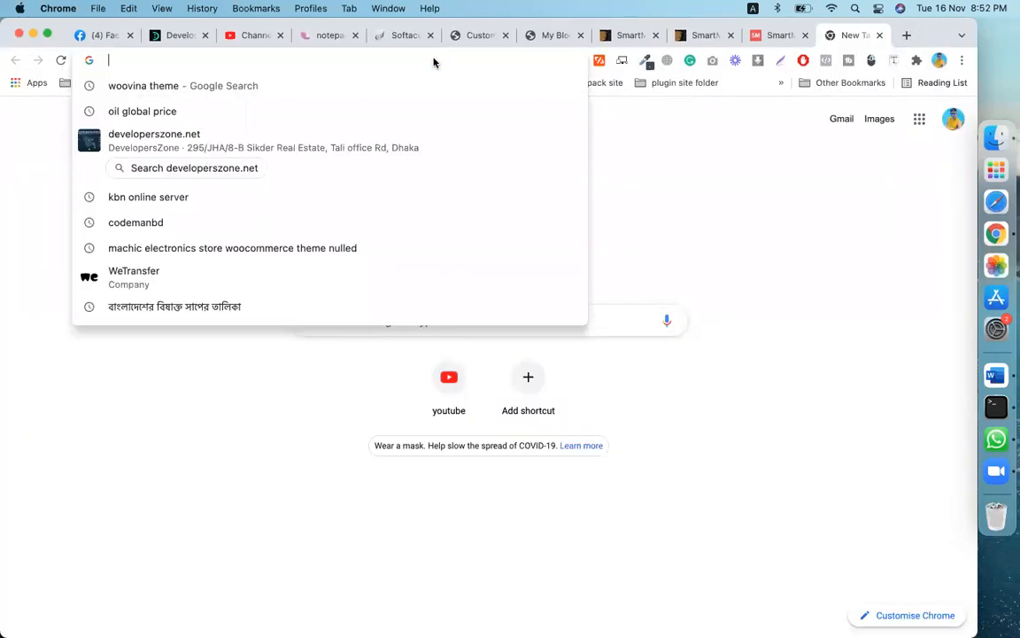
pyautogui.write('prothom')
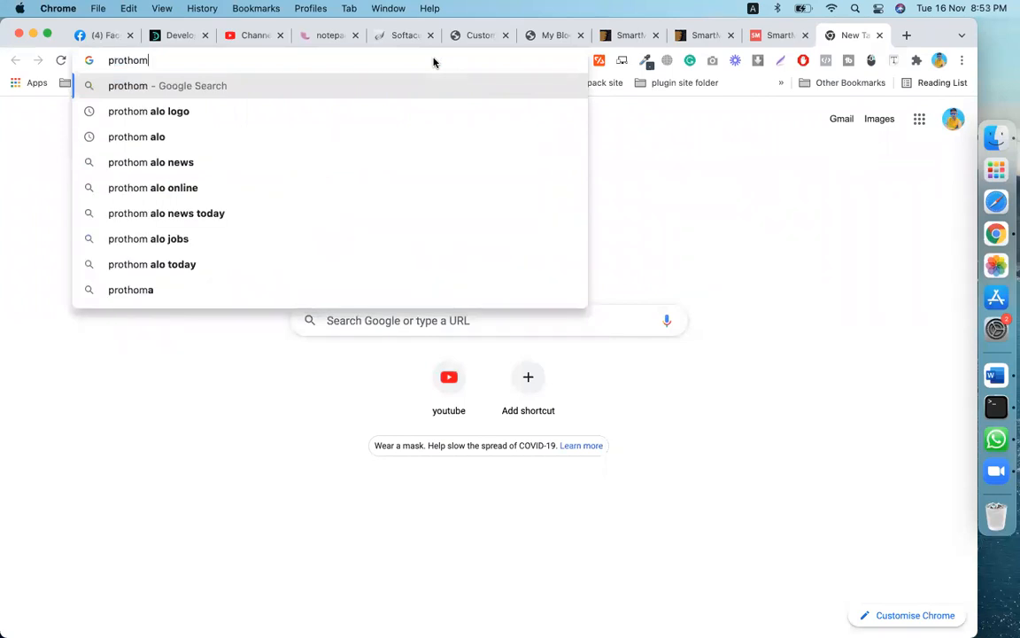
pyautogui.click(236, 113)
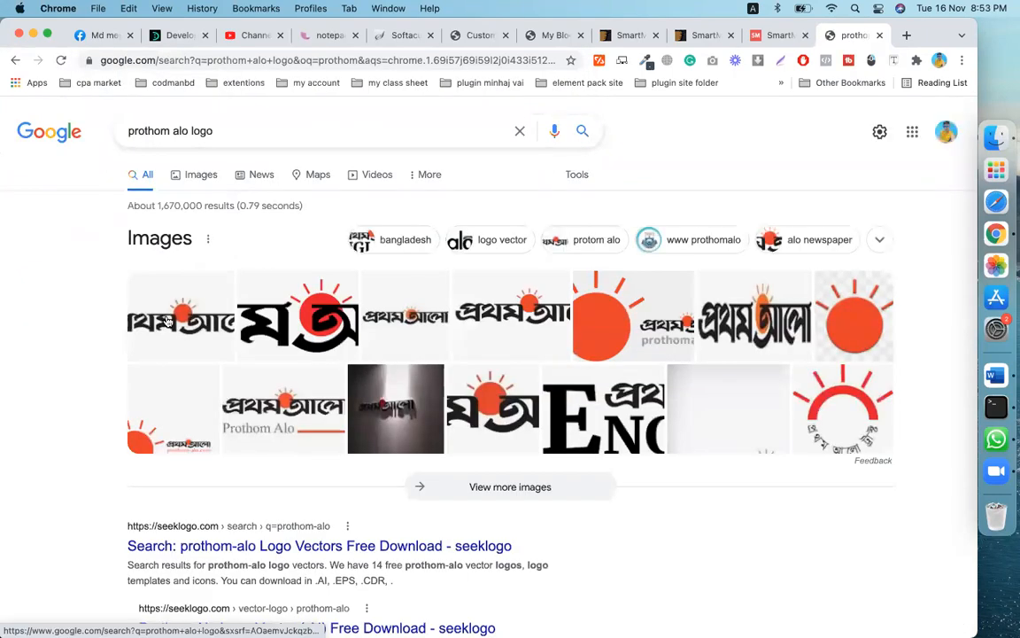
pyautogui.click(292, 325)
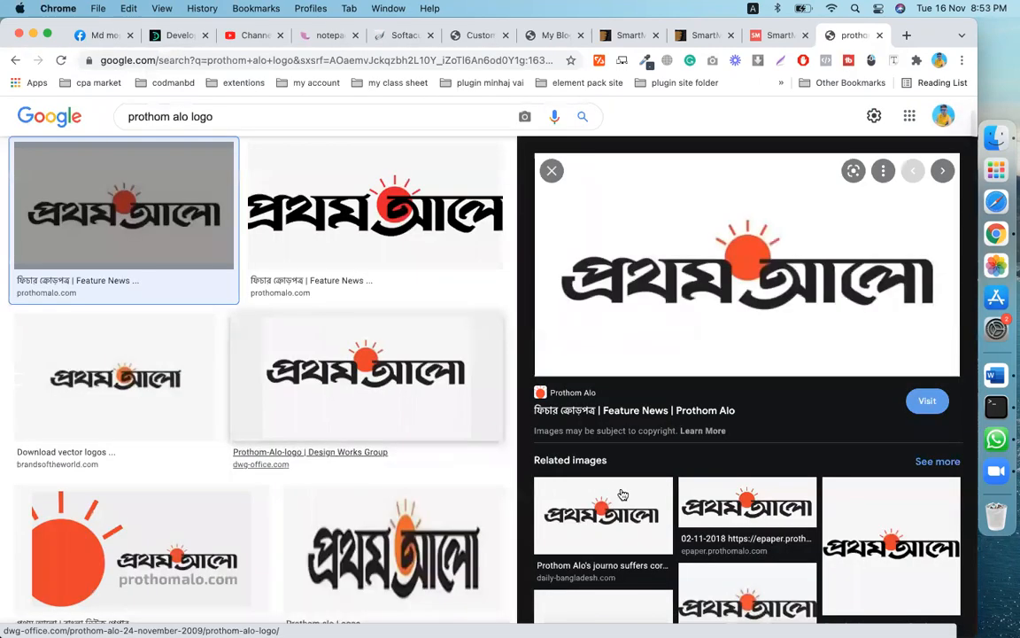
# - Save the wide Prothom Alo logo image as a PNG to Downloads
pyautogui.click(407, 215)
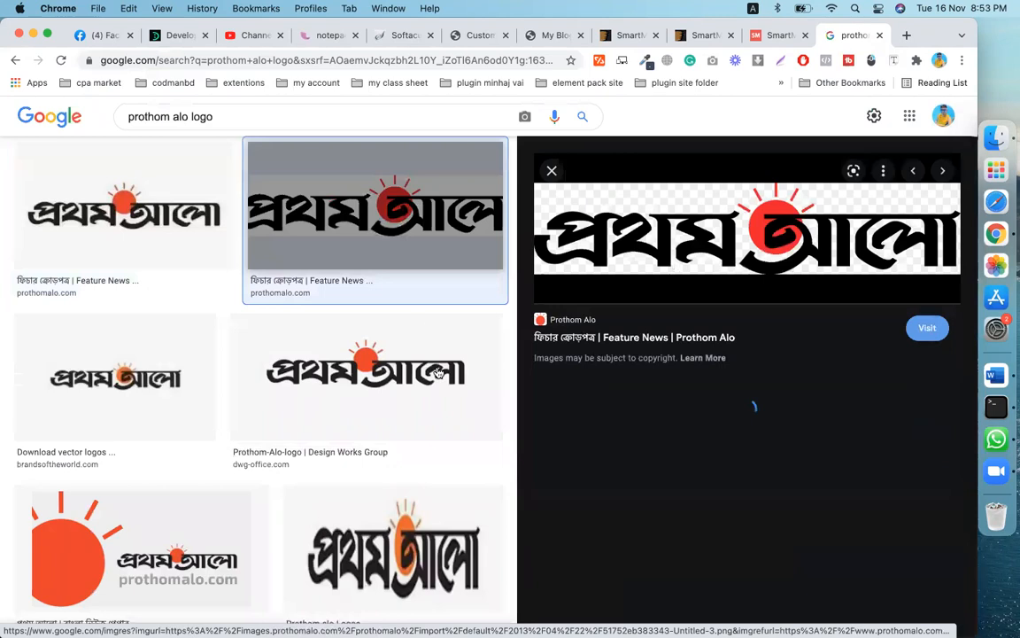
pyautogui.rightClick(752, 344)
pyautogui.click(779, 369)
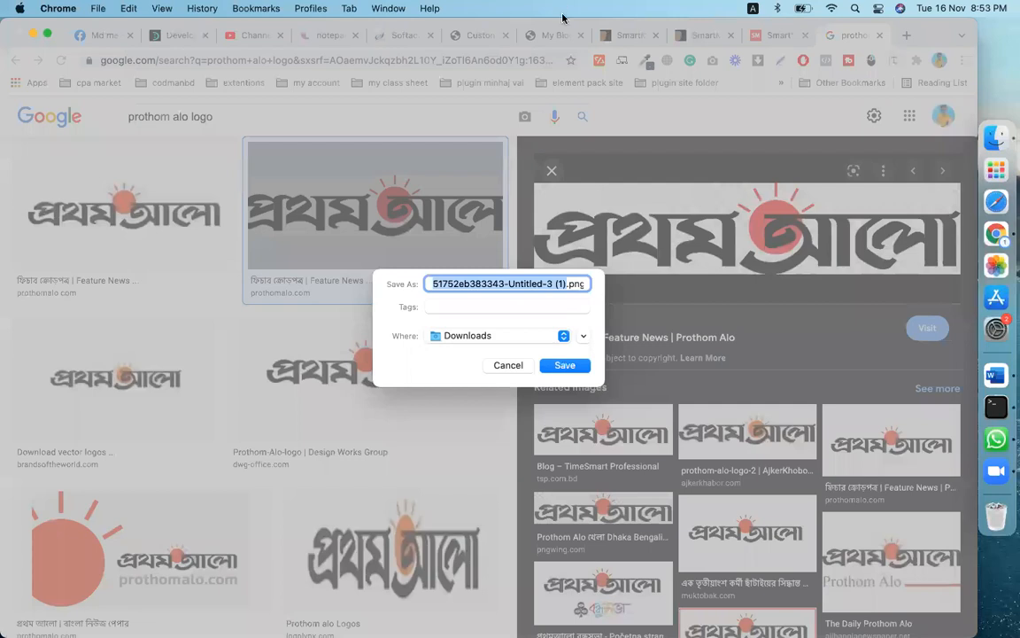
pyautogui.press('Return')
pyautogui.click(469, 36)
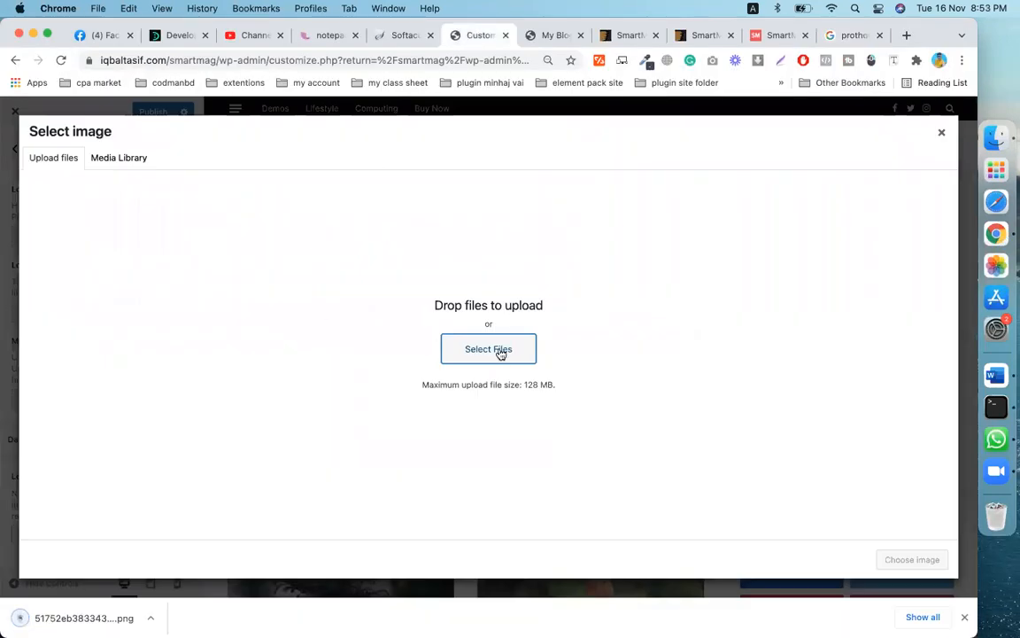
# - Upload the downloaded Prothom Alo PNG, use it as Logo Image and Logo Image Retina (2x), and publish
pyautogui.moveTo(59, 601); pyautogui.dragTo(227, 490)
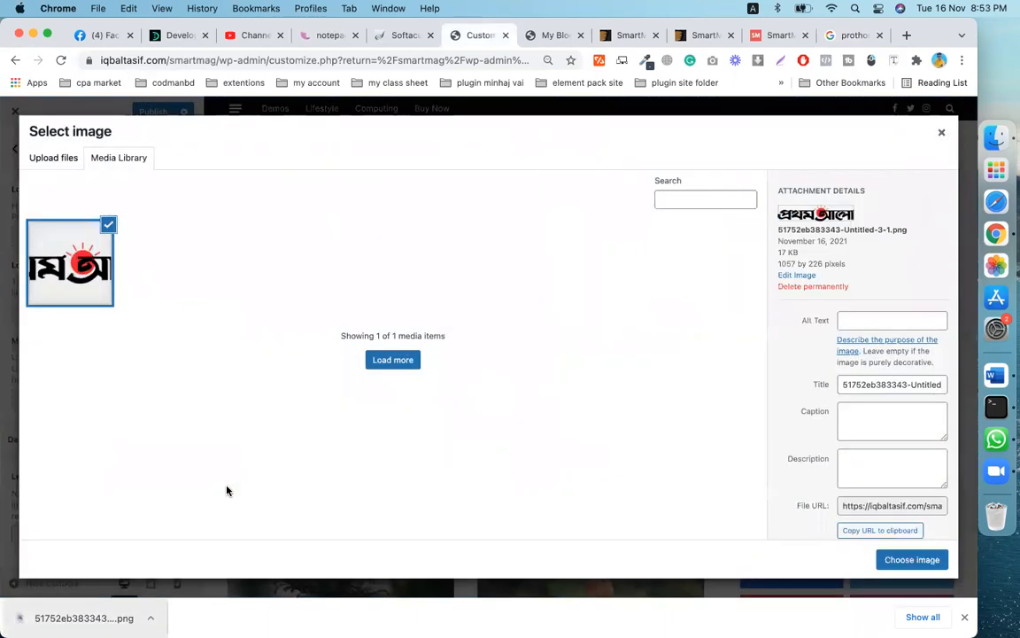
pyautogui.click(912, 559)
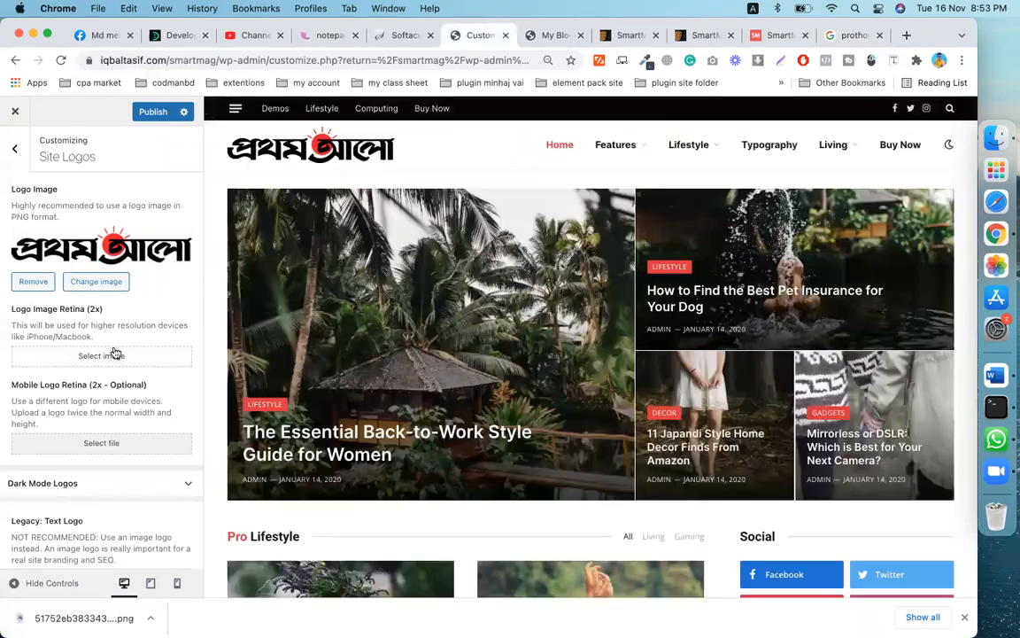
pyautogui.click(96, 281)
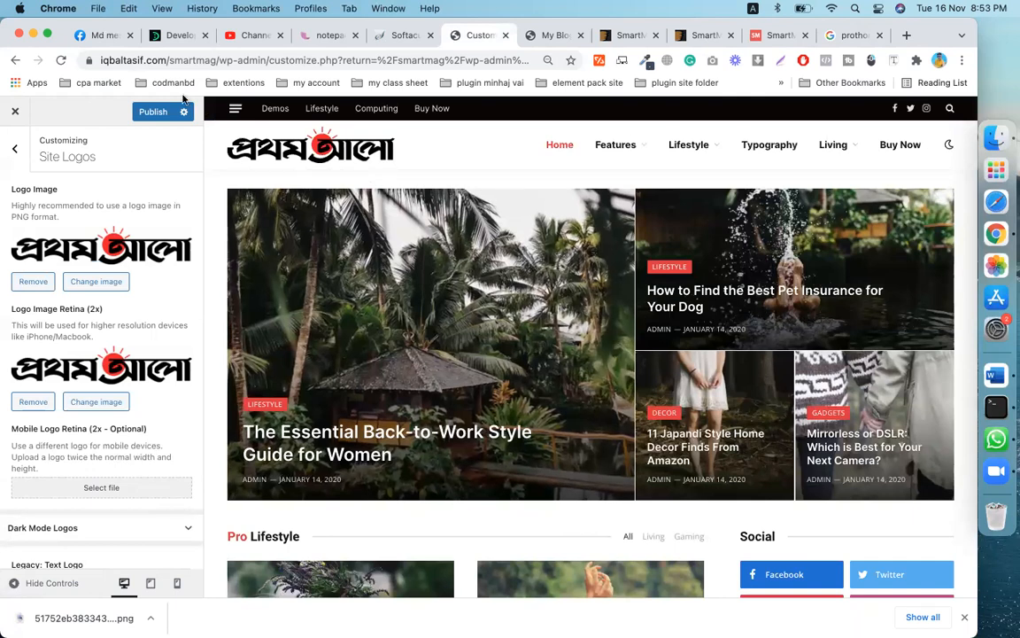
pyautogui.click(151, 112)
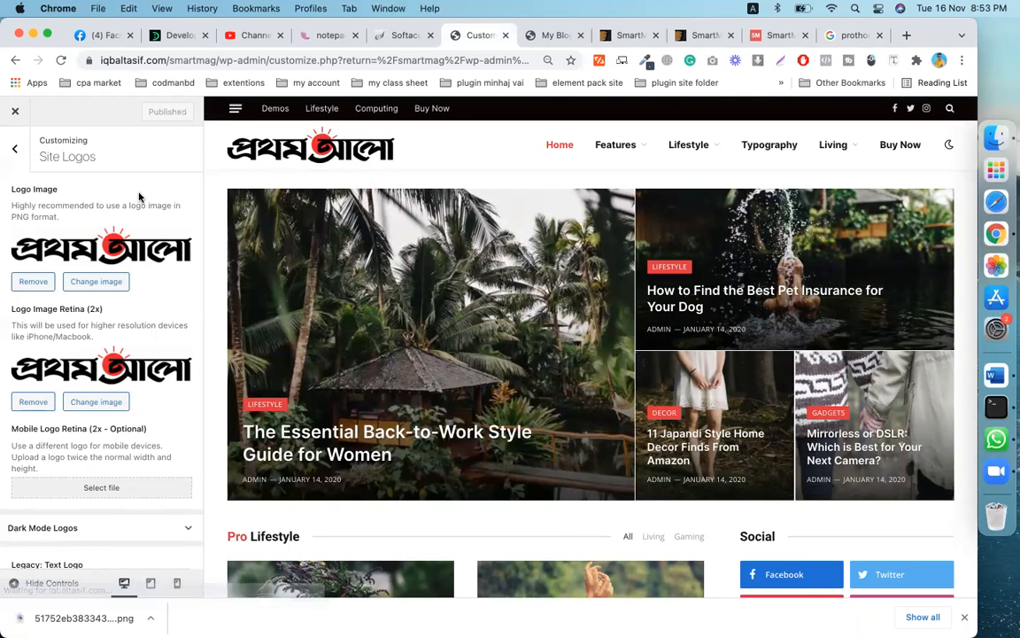
# - Replace the Legacy: Text Logo 'My Blog' with 'smartmag' and publish the change
pyautogui.scroll(-2, 139, 197)
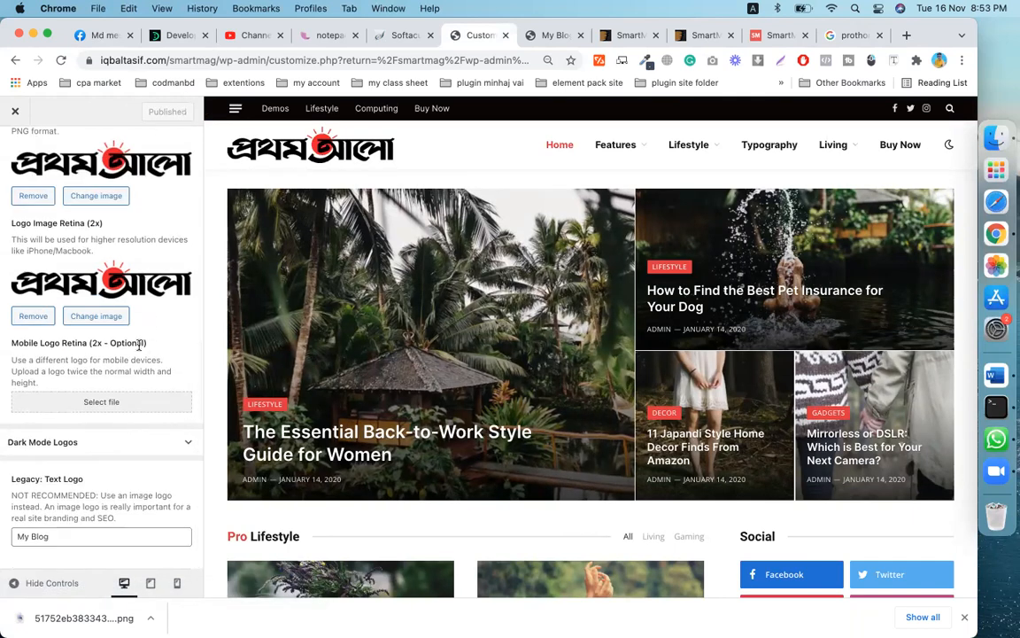
pyautogui.tripleClick(66, 532)
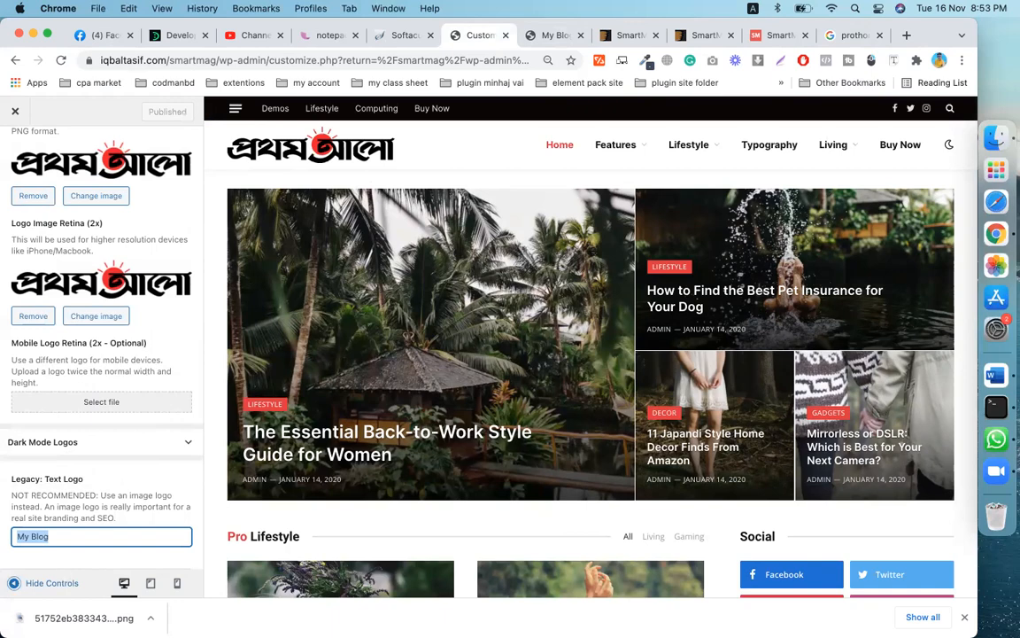
pyautogui.press('BackSpace')
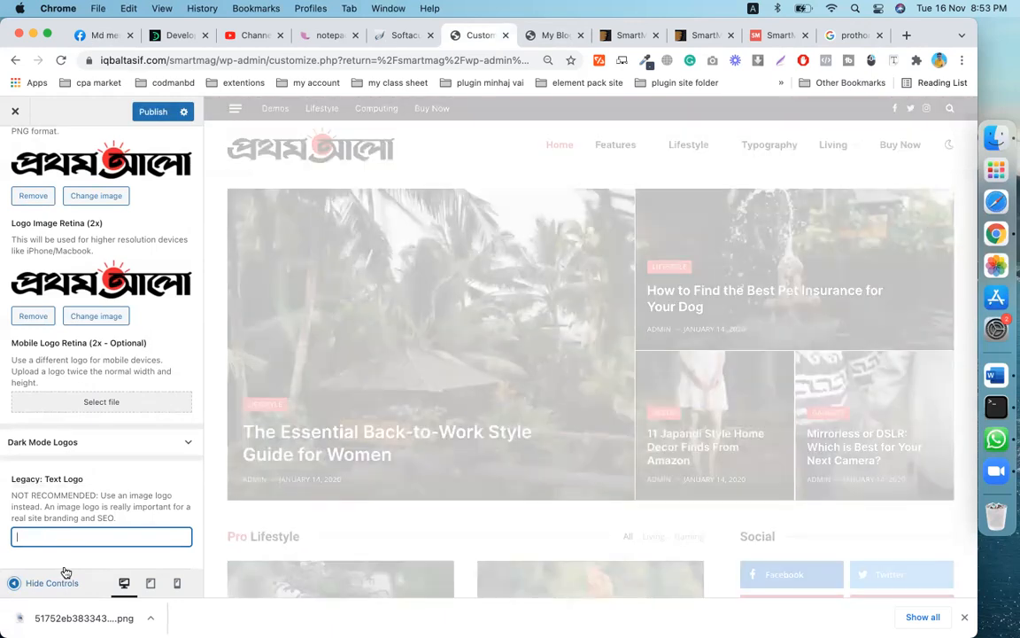
pyautogui.write('smart')
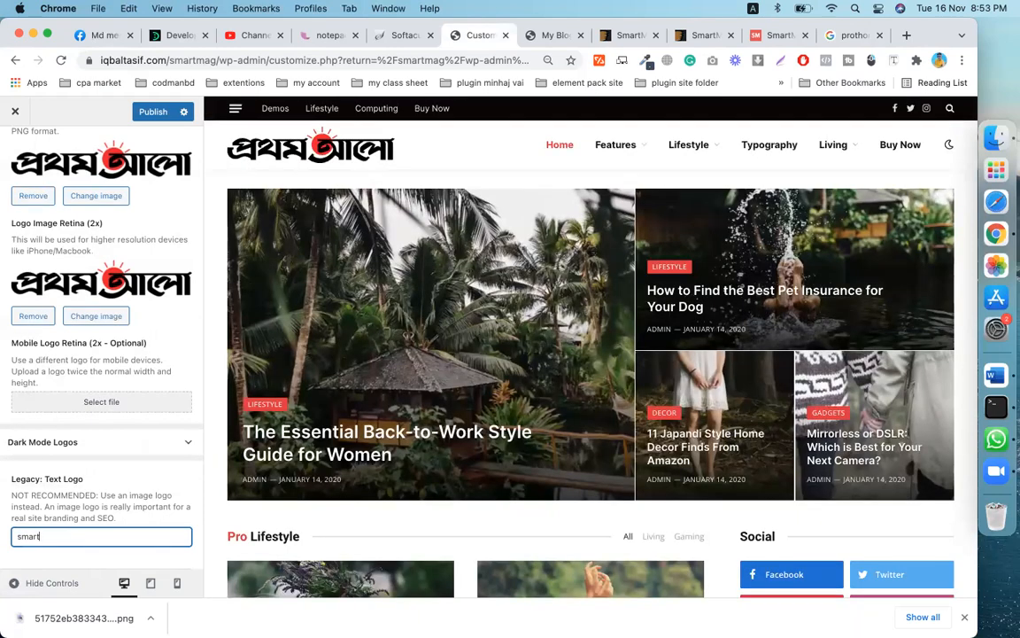
pyautogui.write('mag')
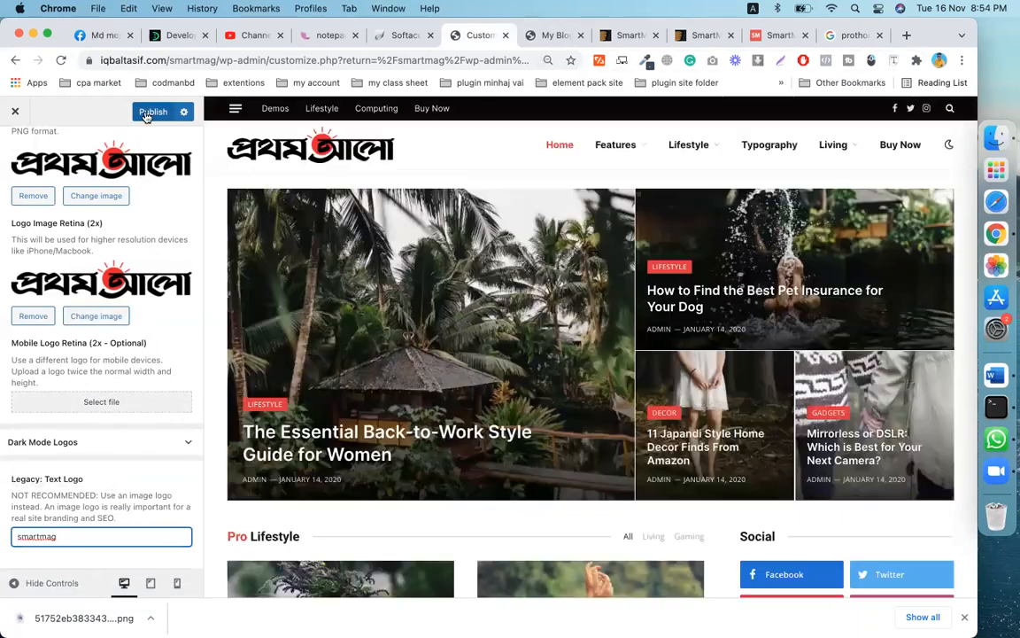
pyautogui.click(146, 113)
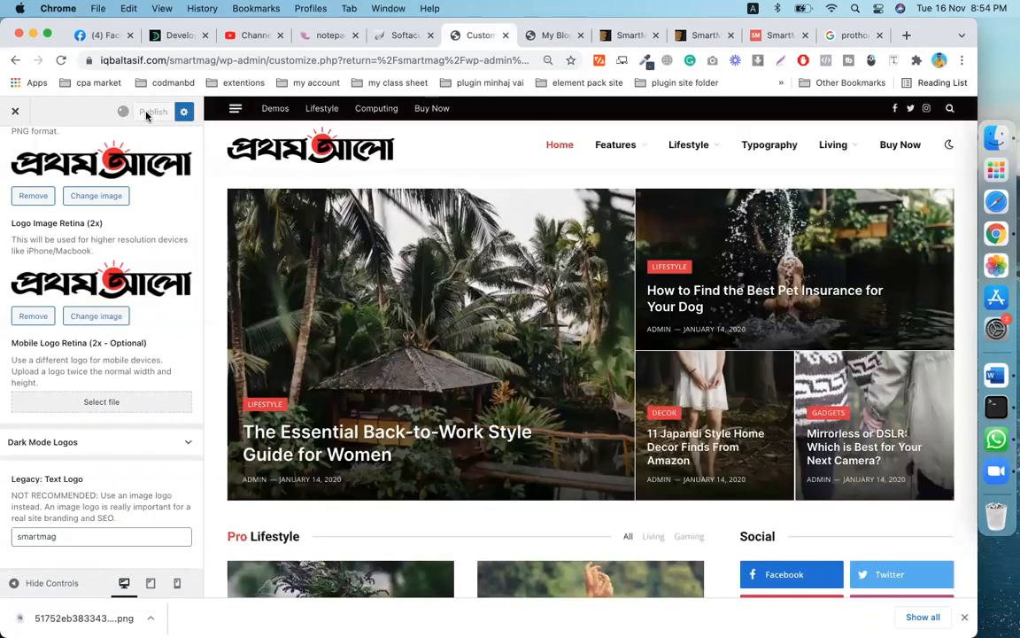
pyautogui.scroll(2, 152, 409)
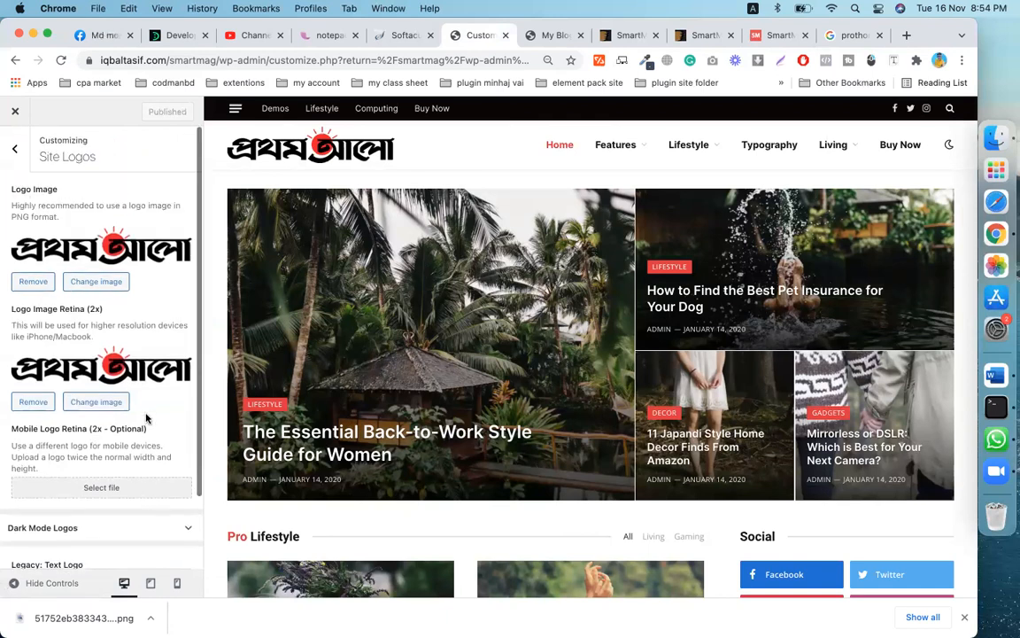
# - Go back from Site Logos to the main Customizer list and enter Header & Nav Menu
pyautogui.click(18, 152)
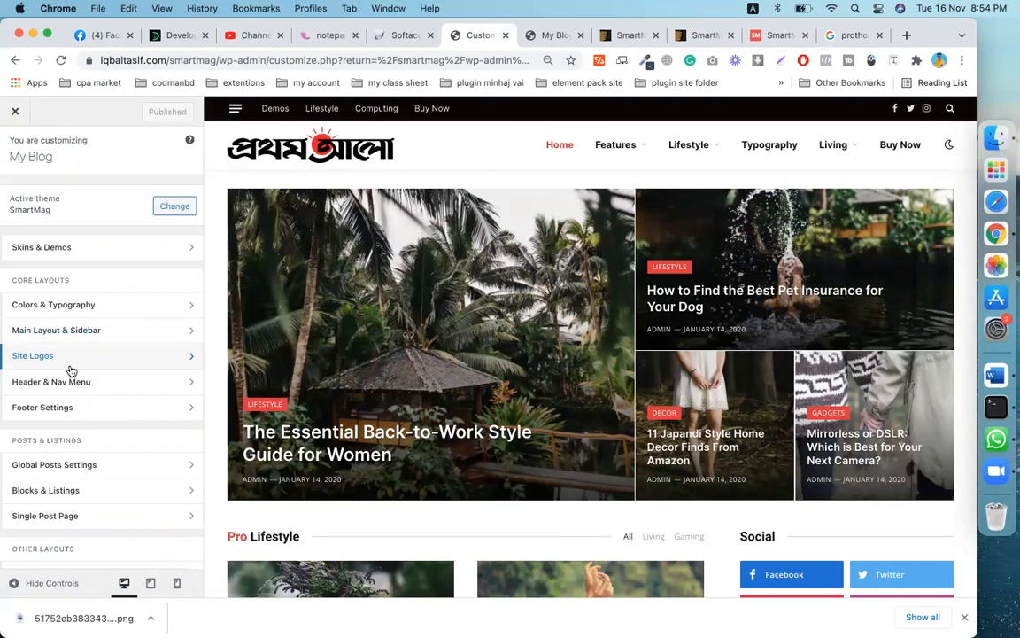
pyautogui.scroll(-2, 72, 371)
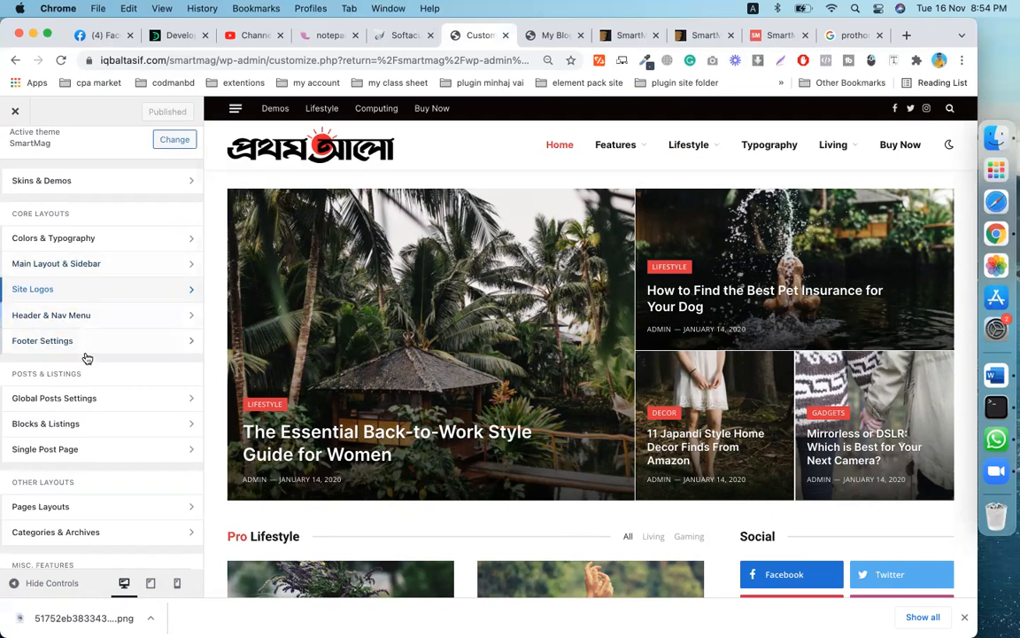
pyautogui.scroll(1, 92, 456)
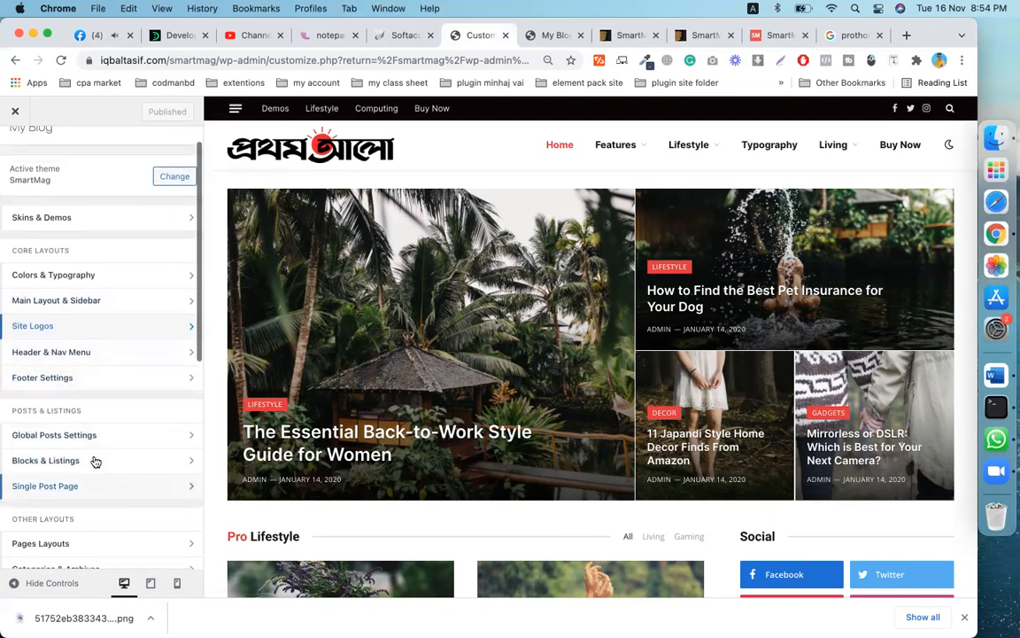
pyautogui.click(54, 356)
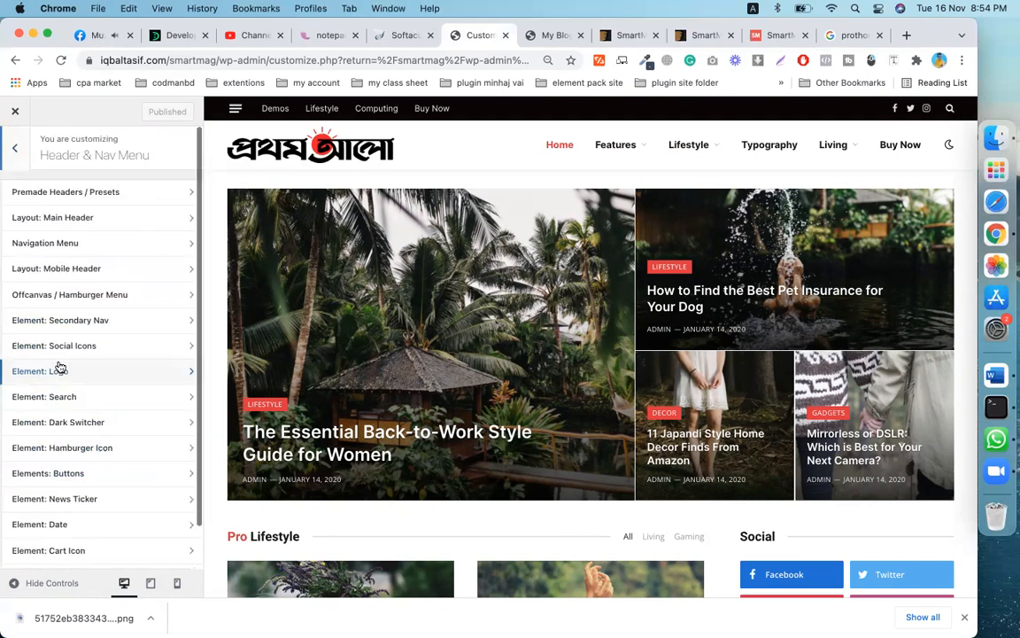
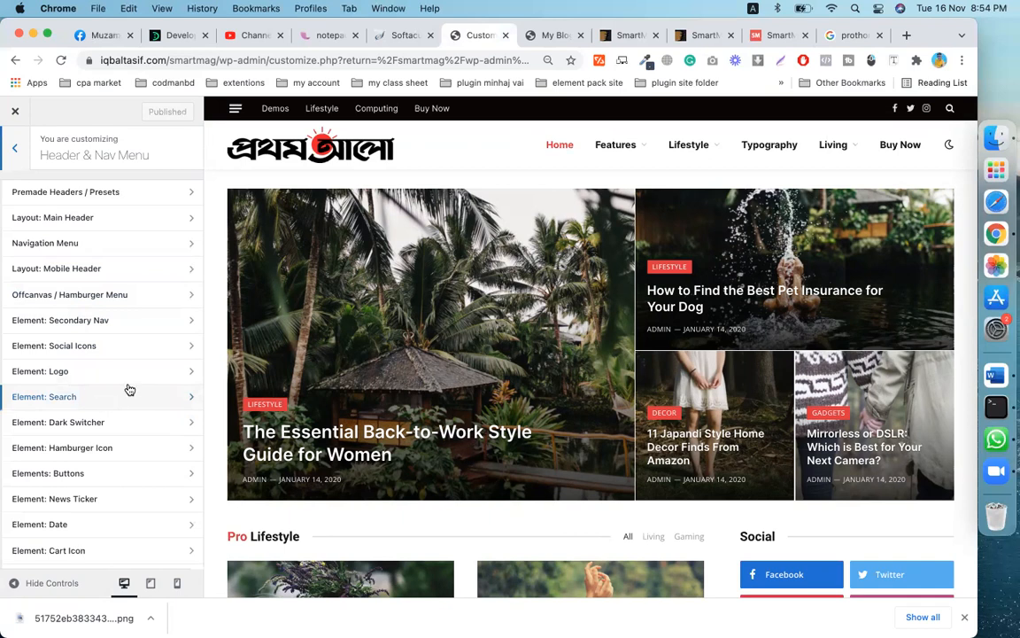
# - Open the Layout: Main Header settings under Header & Nav Menu
pyautogui.click(90, 221)
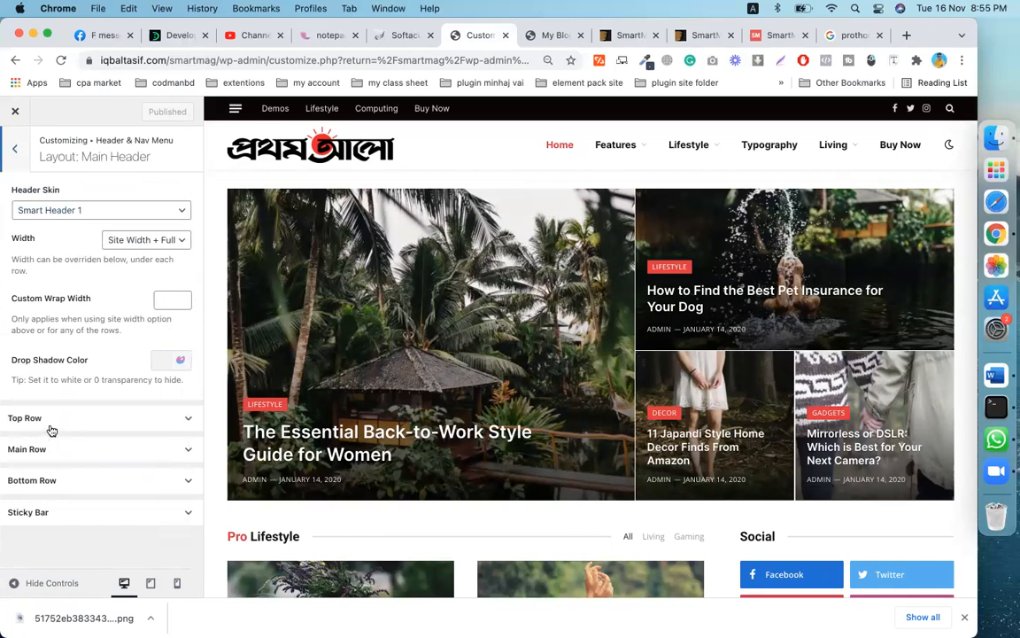
# - Expand Top Row and swap Secondary Nav for Date on the left, then restore Secondary Nav
pyautogui.click(52, 422)
pyautogui.scroll(-2, 52, 408)
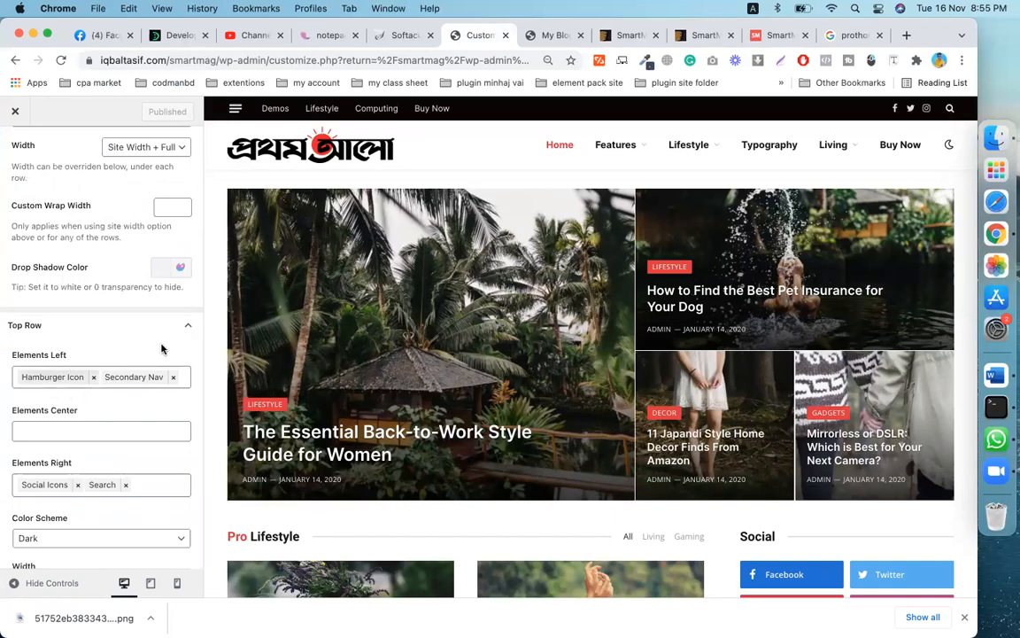
pyautogui.scroll(-3, 39, 398)
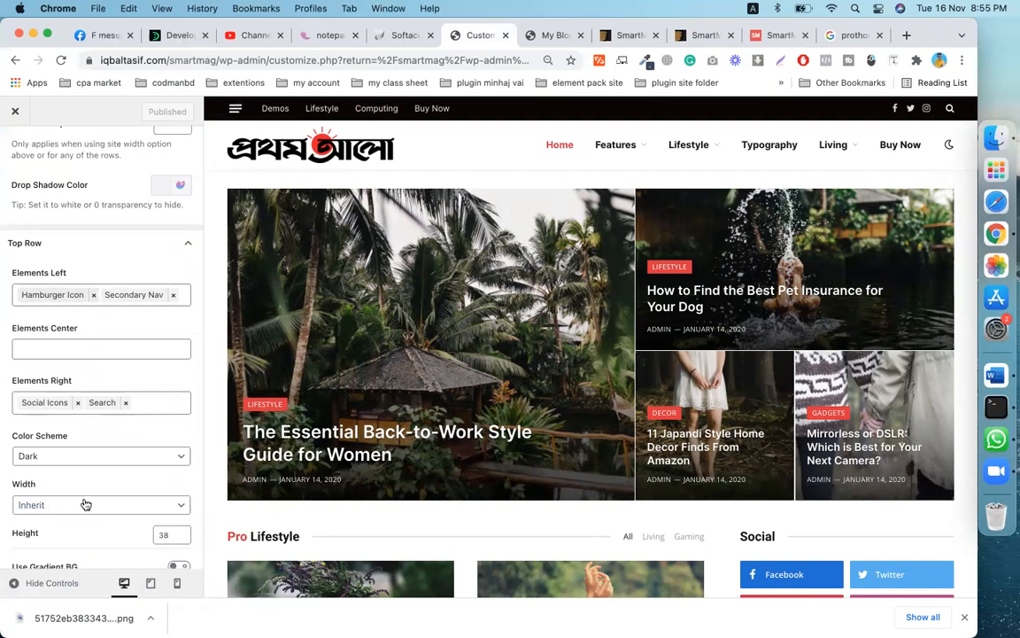
pyautogui.scroll(-1, 76, 457)
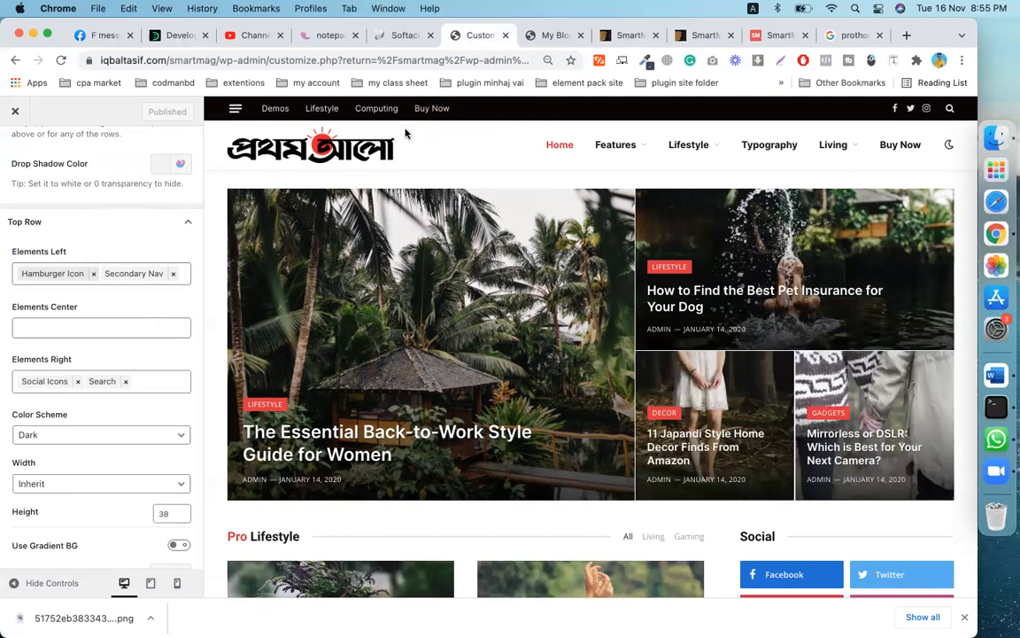
pyautogui.click(174, 275)
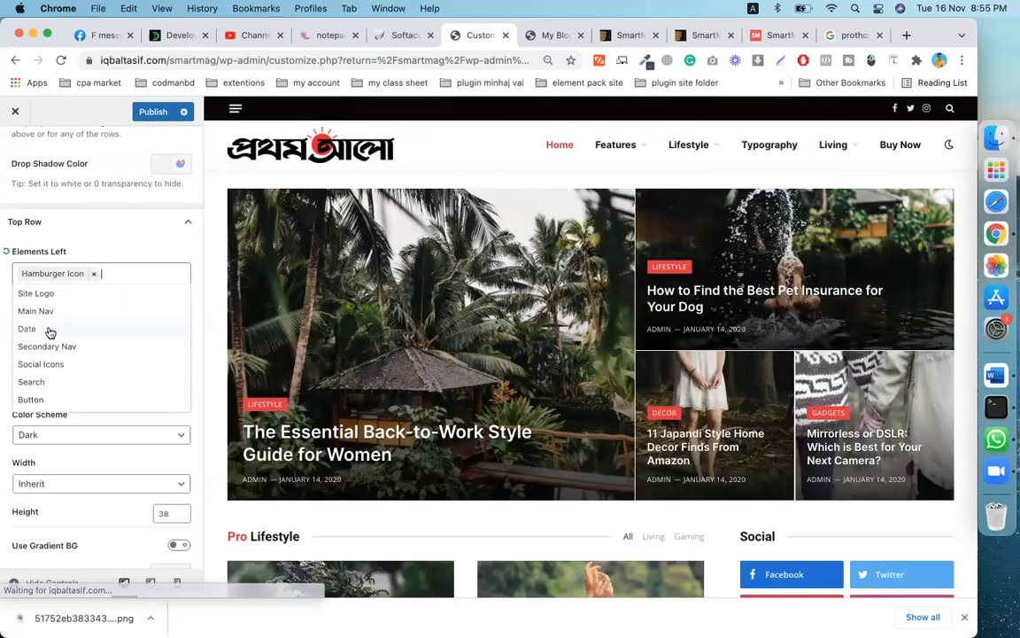
pyautogui.click(46, 329)
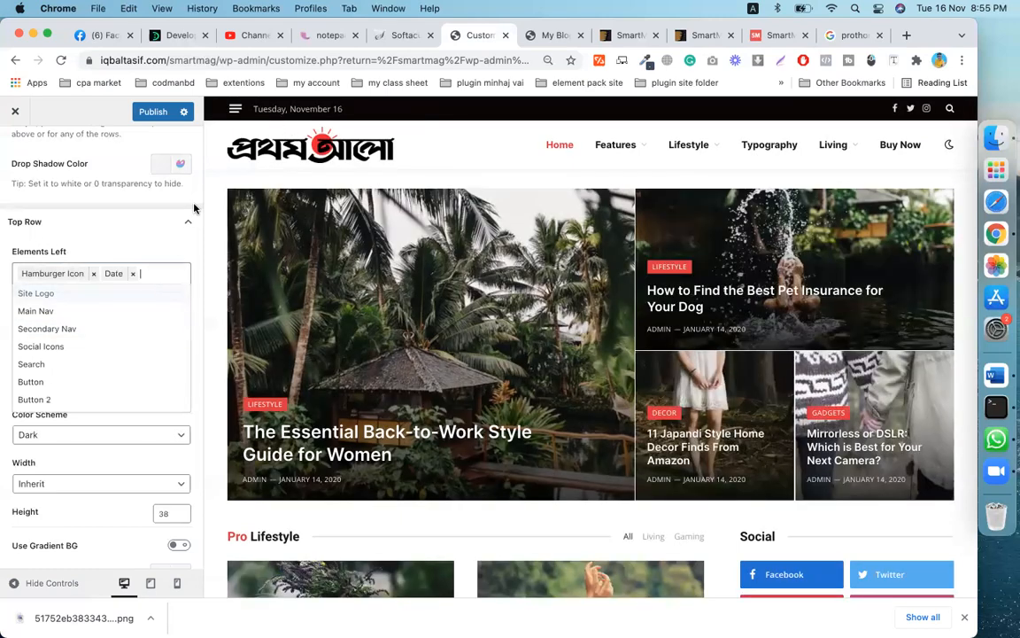
pyautogui.click(132, 273)
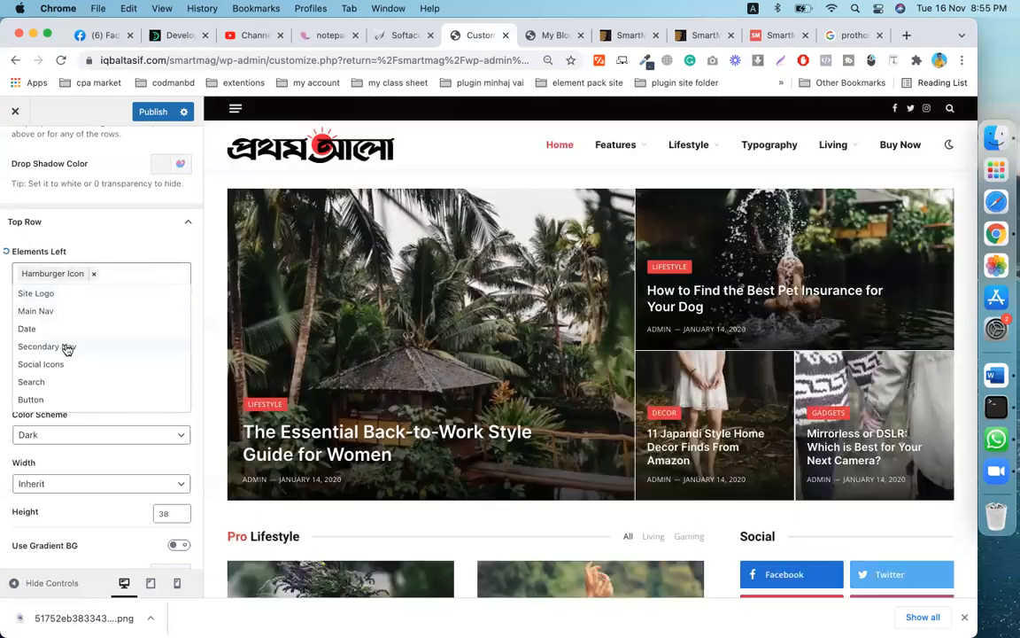
pyautogui.click(66, 346)
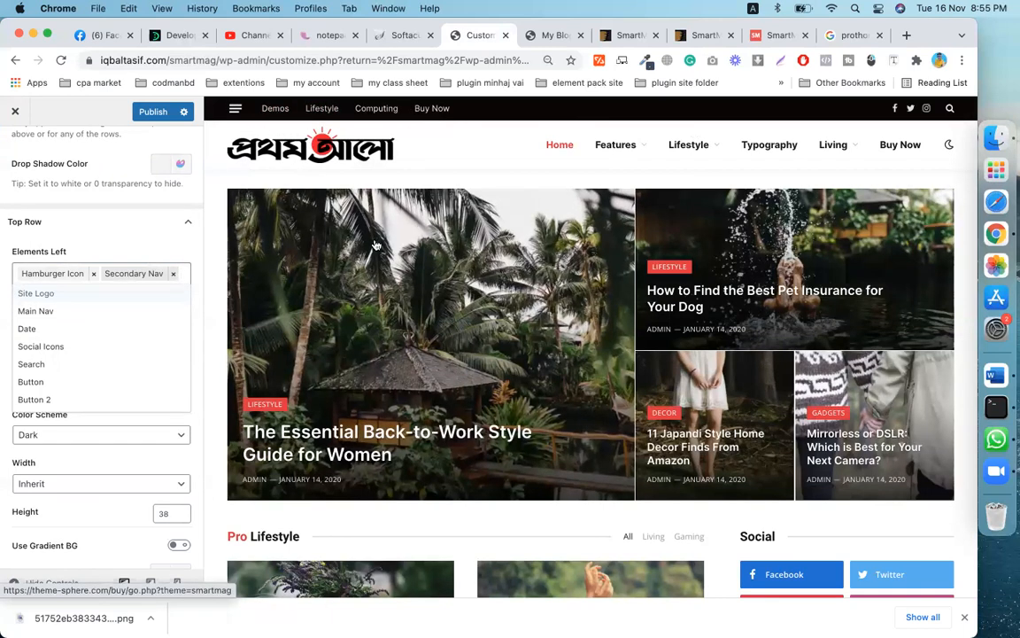
pyautogui.click(97, 458)
# - Open the colour picker for the top row's Dark: Background Color
pyautogui.scroll(-1, 66, 354)
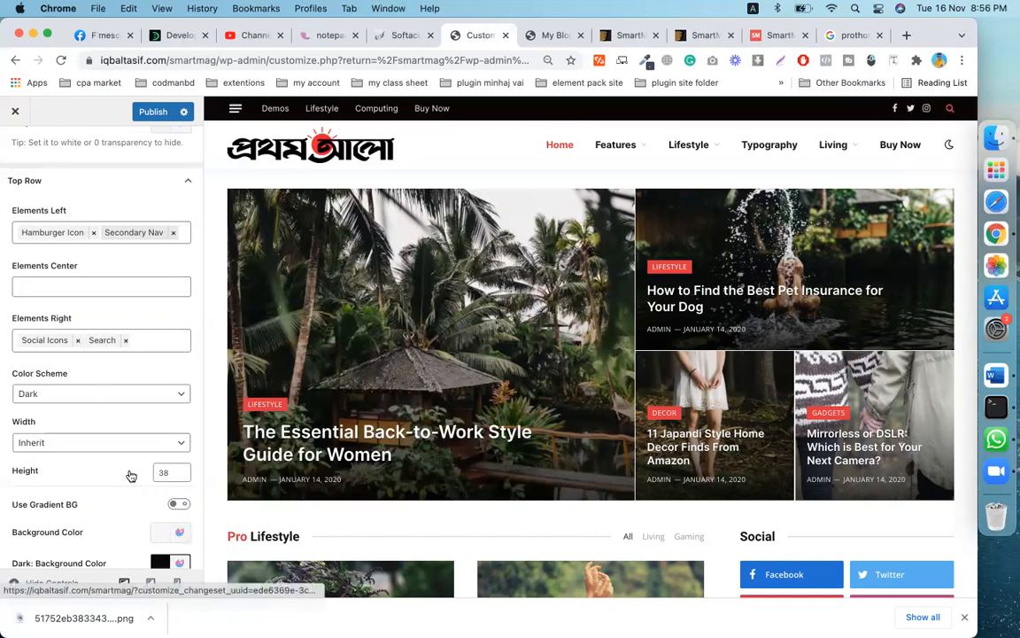
pyautogui.scroll(-3, 133, 470)
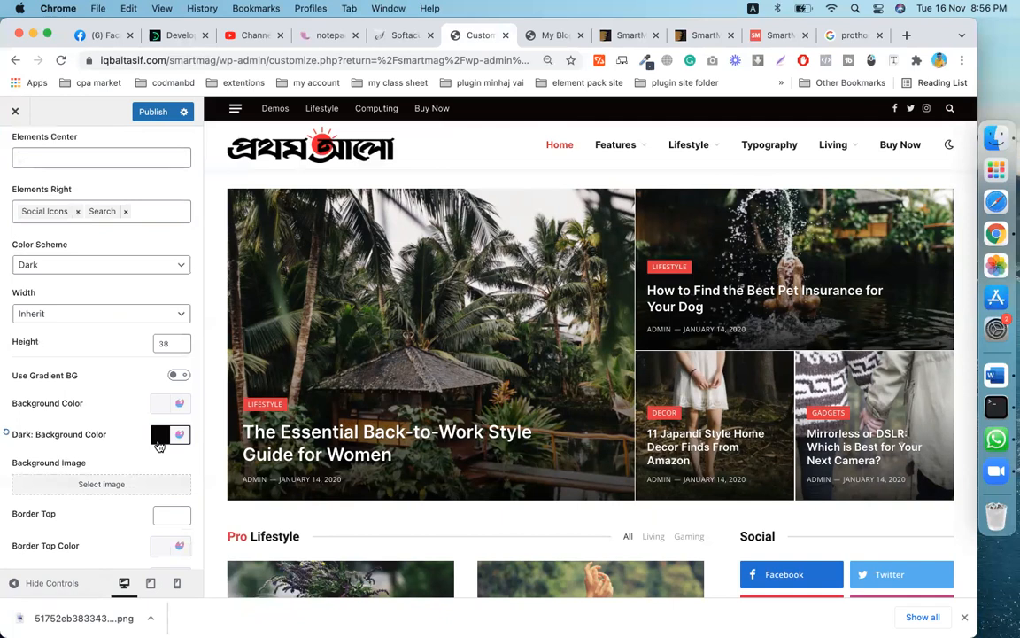
pyautogui.click(159, 436)
# - Pick shades until the top row's dark background is orange-red #e83402
pyautogui.scroll(-2, 79, 477)
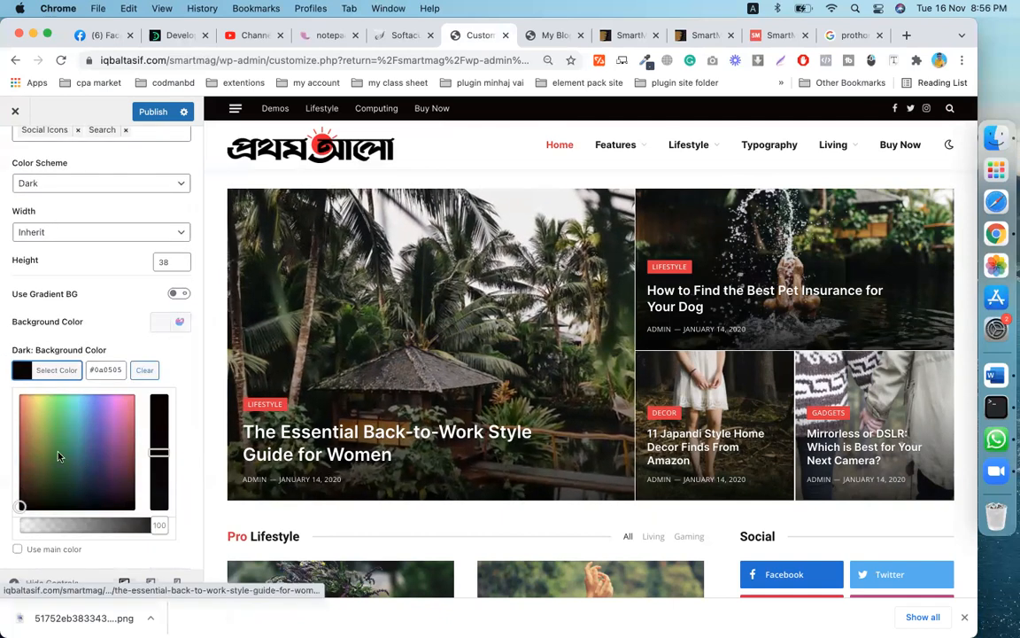
pyautogui.click(22, 412)
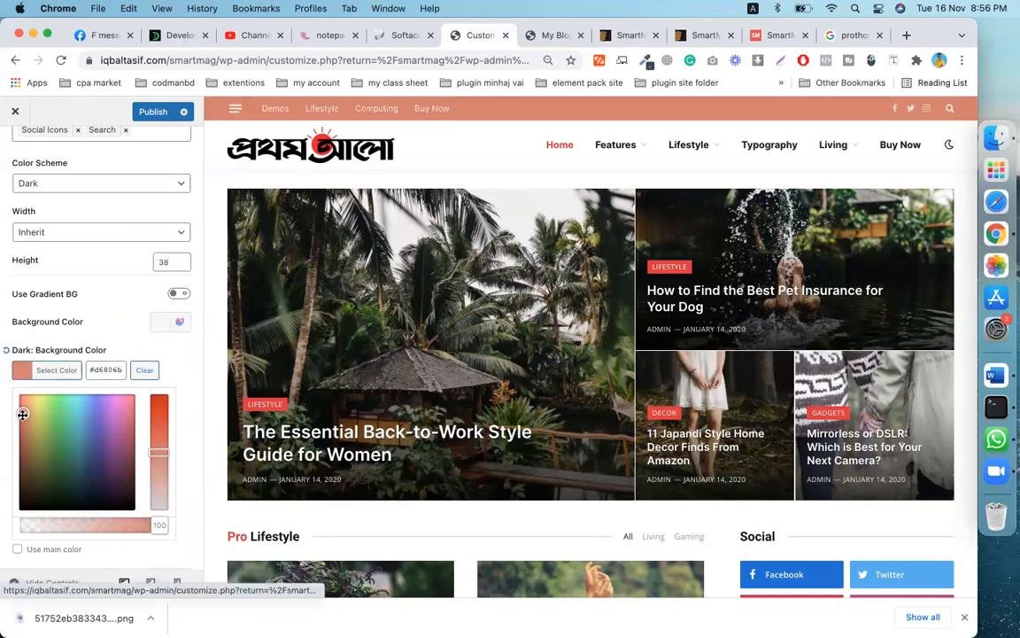
pyautogui.click(23, 449)
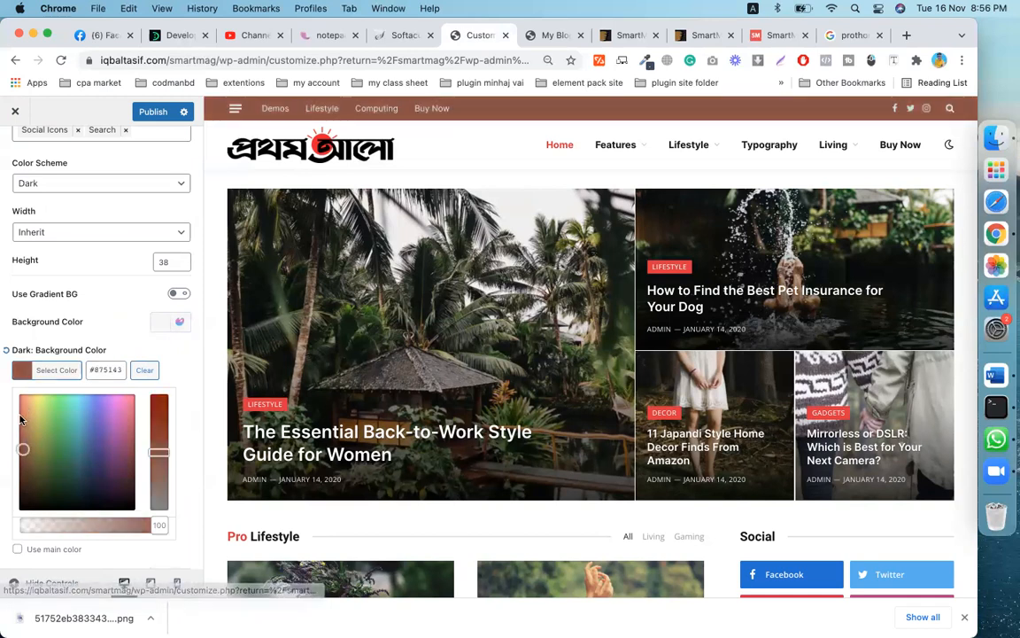
pyautogui.click(18, 416)
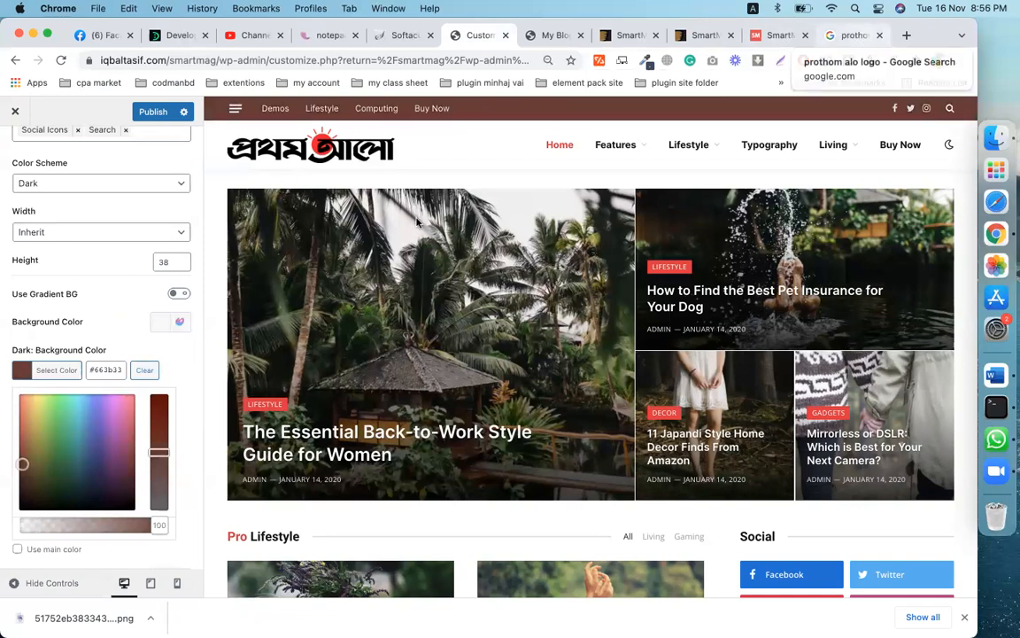
pyautogui.click(24, 406)
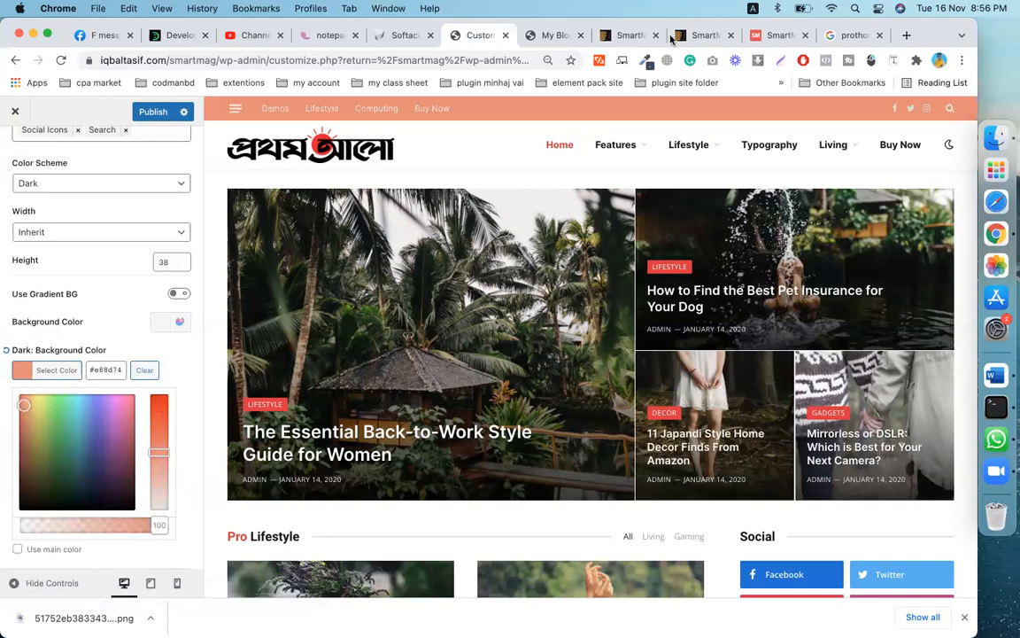
pyautogui.click(161, 398)
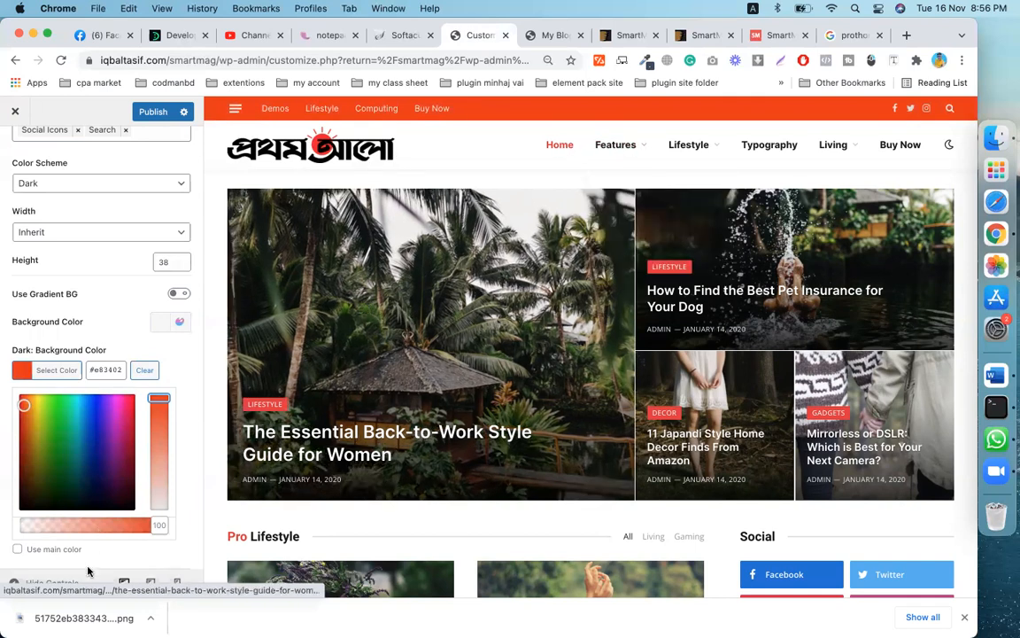
pyautogui.scroll(-5, 133, 430)
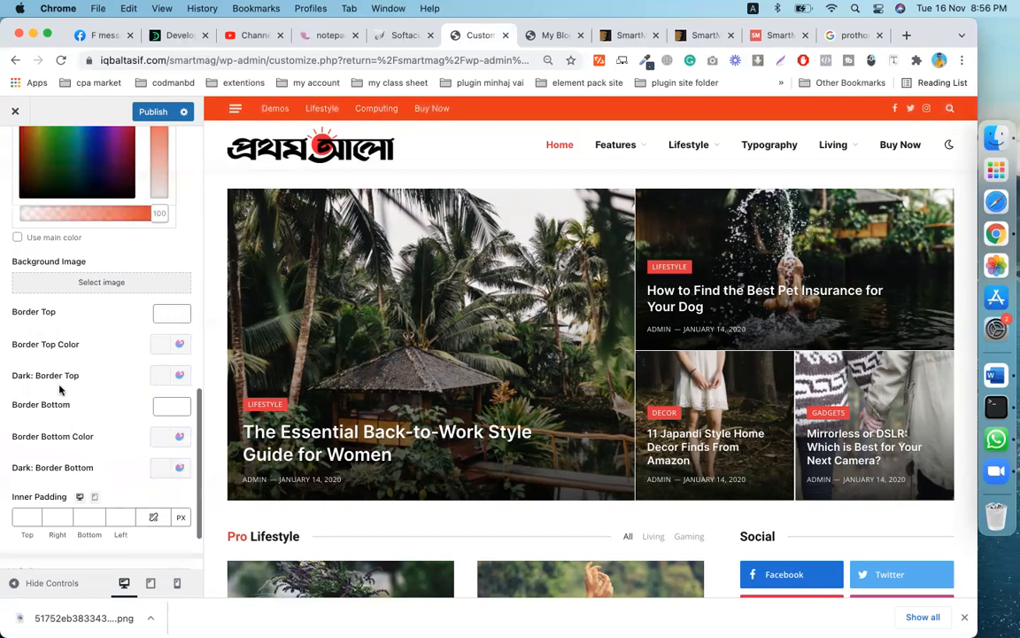
pyautogui.scroll(-3, 80, 365)
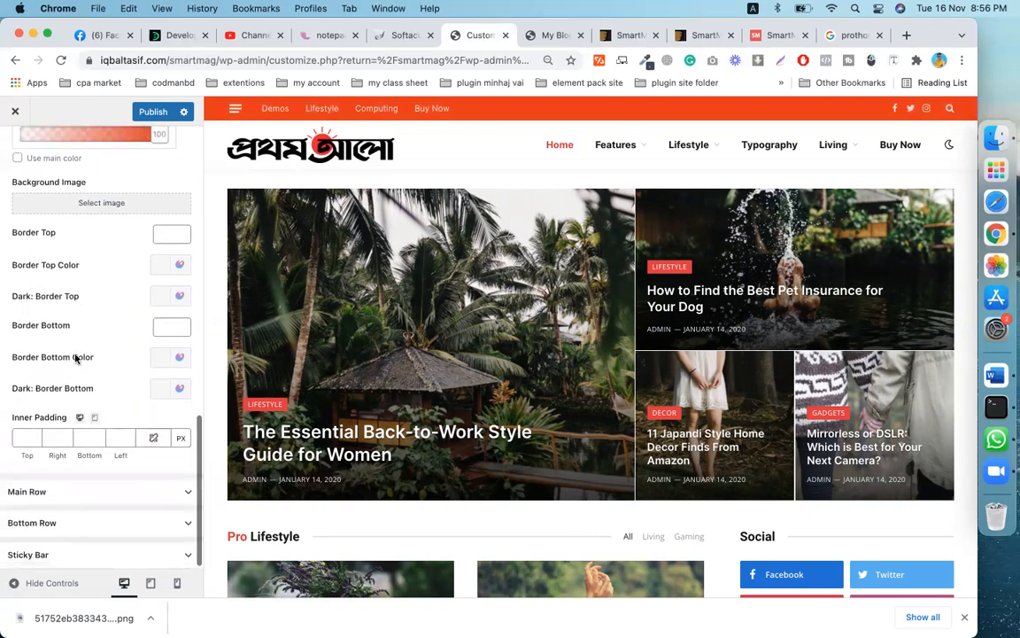
# - Expand and review the Main Row and Bottom Row header settings
pyautogui.click(68, 489)
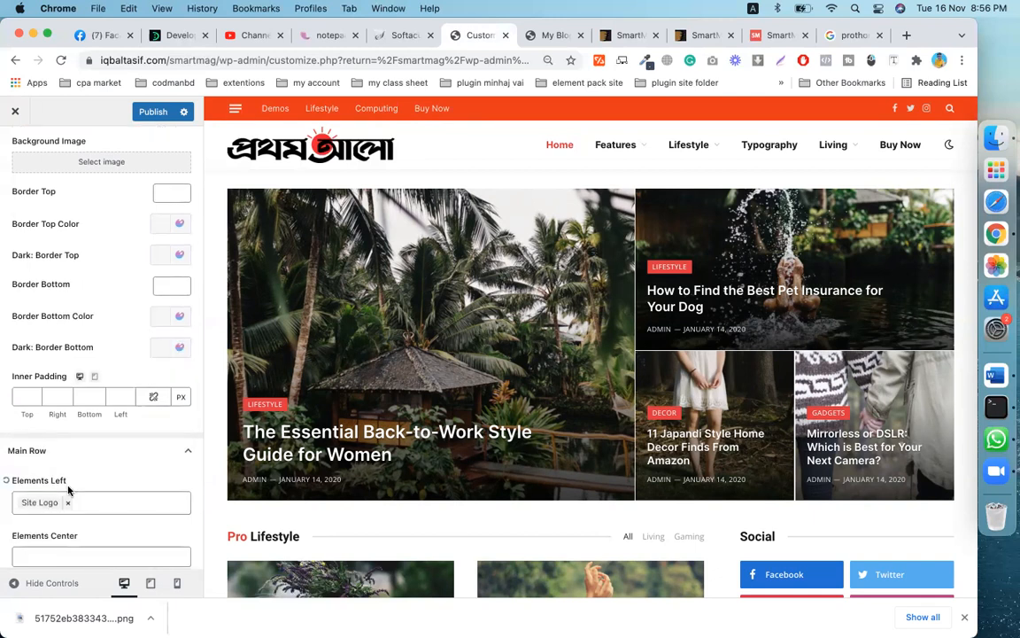
pyautogui.scroll(-2, 68, 490)
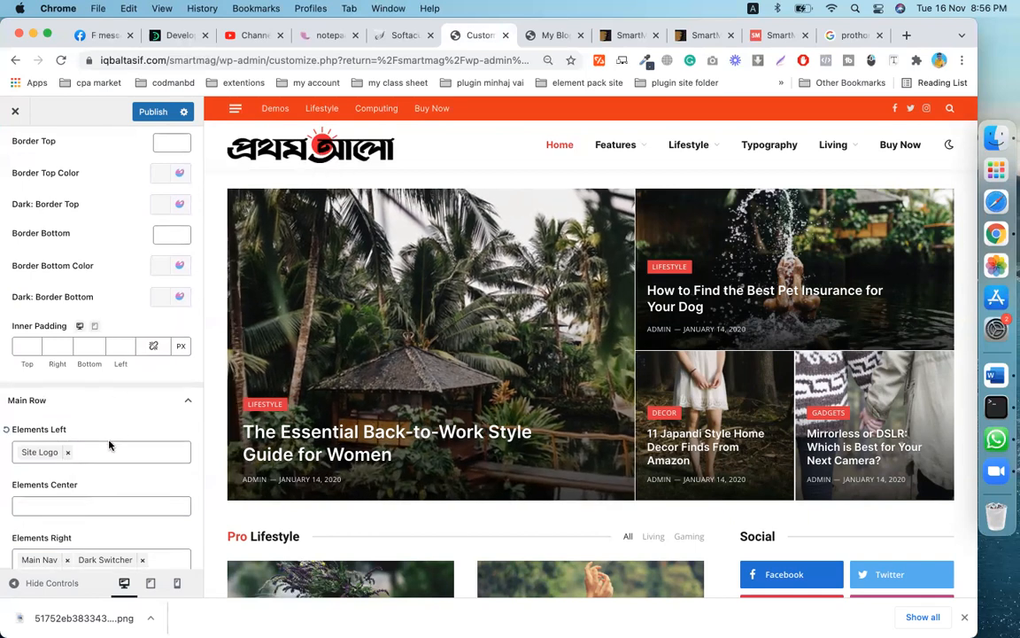
pyautogui.scroll(-5, 97, 395)
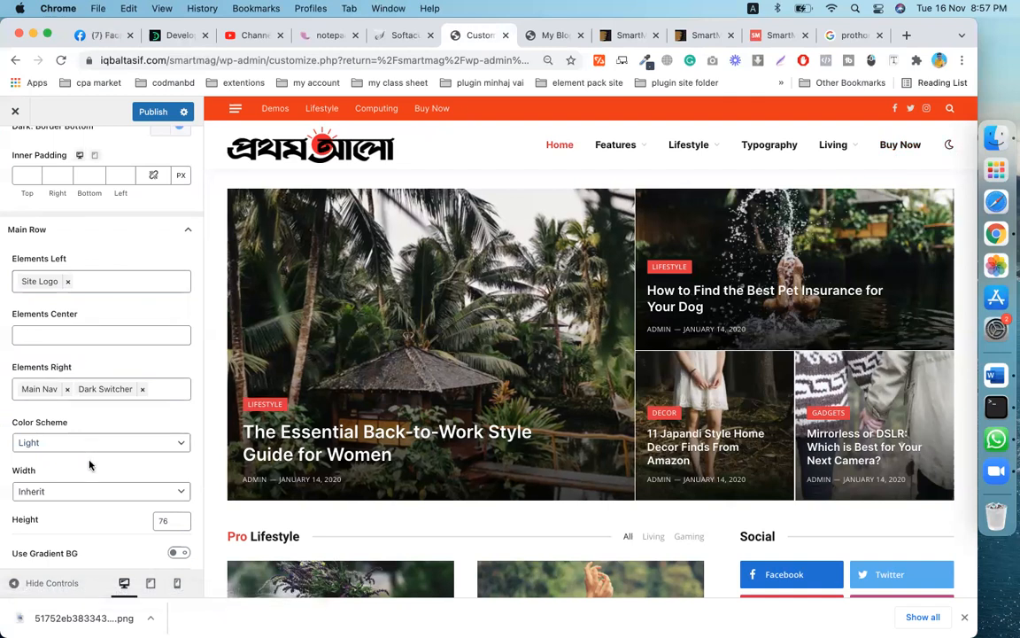
pyautogui.scroll(-3, 89, 464)
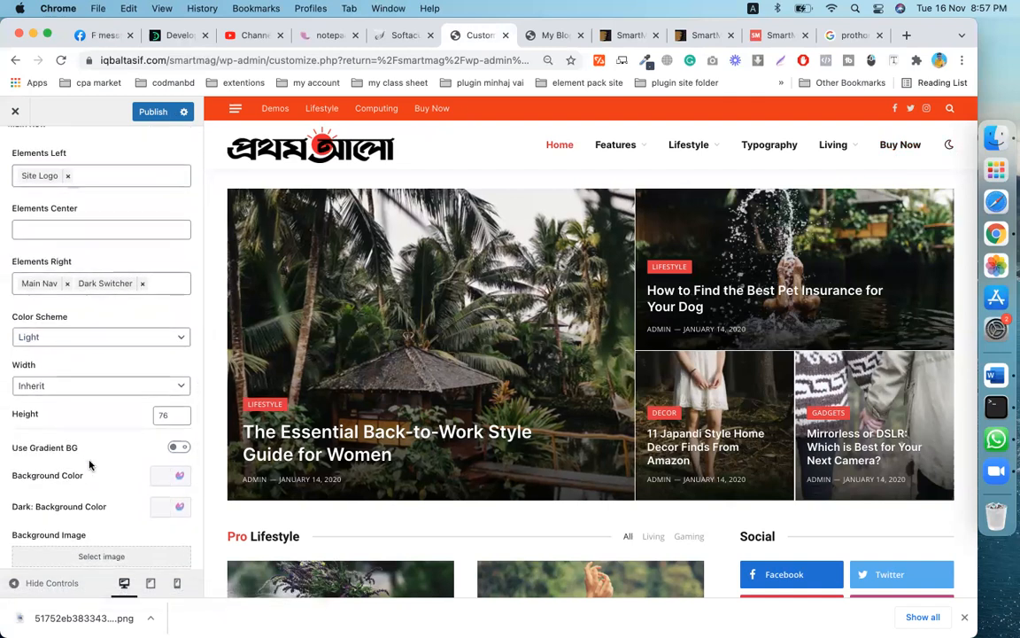
pyautogui.scroll(-1, 89, 464)
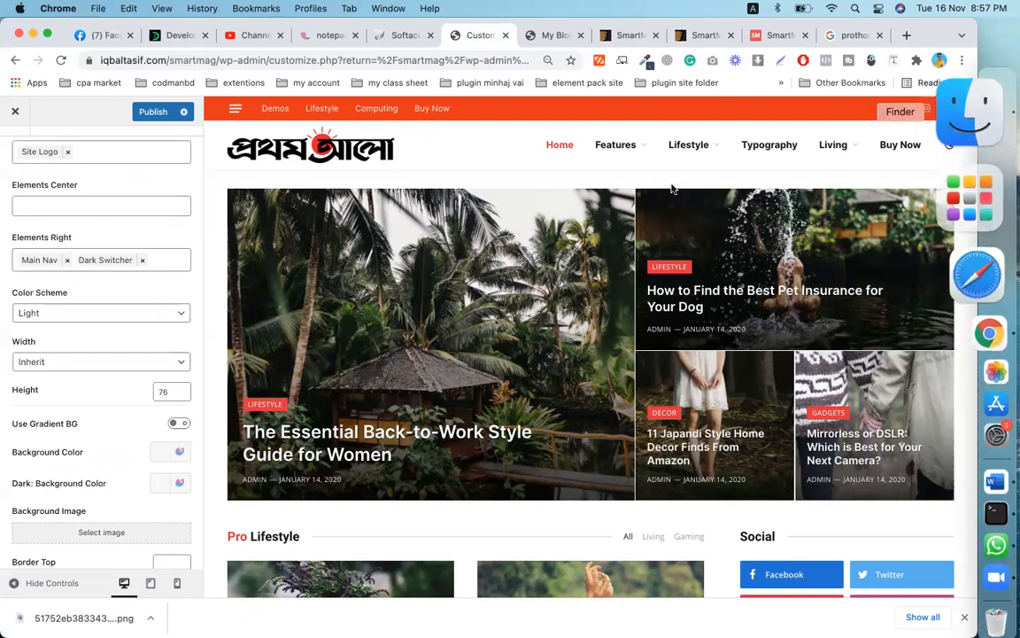
pyautogui.scroll(-7, 43, 533)
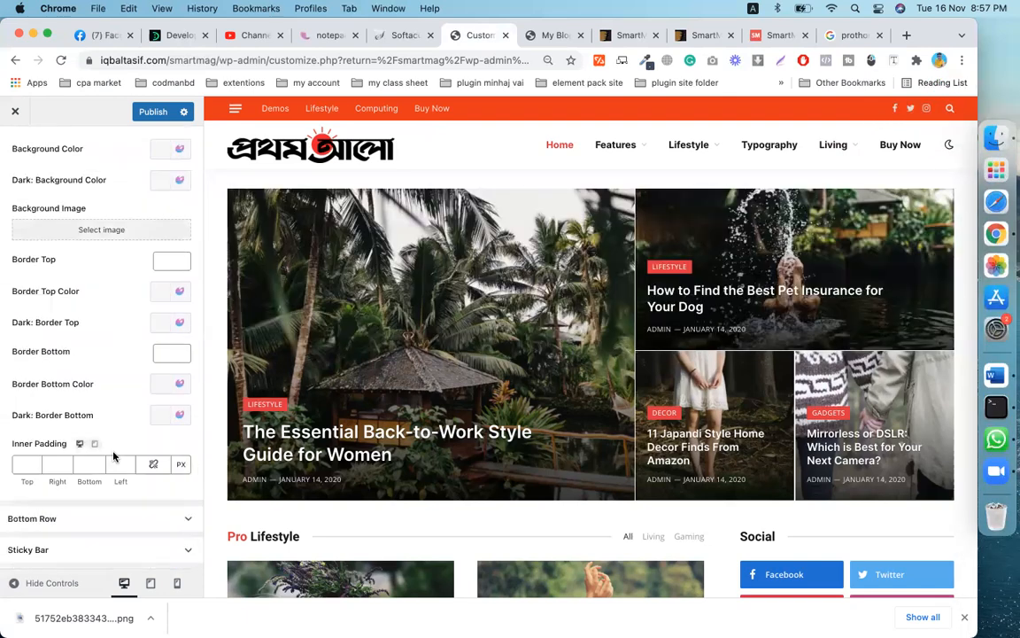
pyautogui.click(75, 528)
pyautogui.scroll(-3, 77, 530)
pyautogui.scroll(-5, 77, 529)
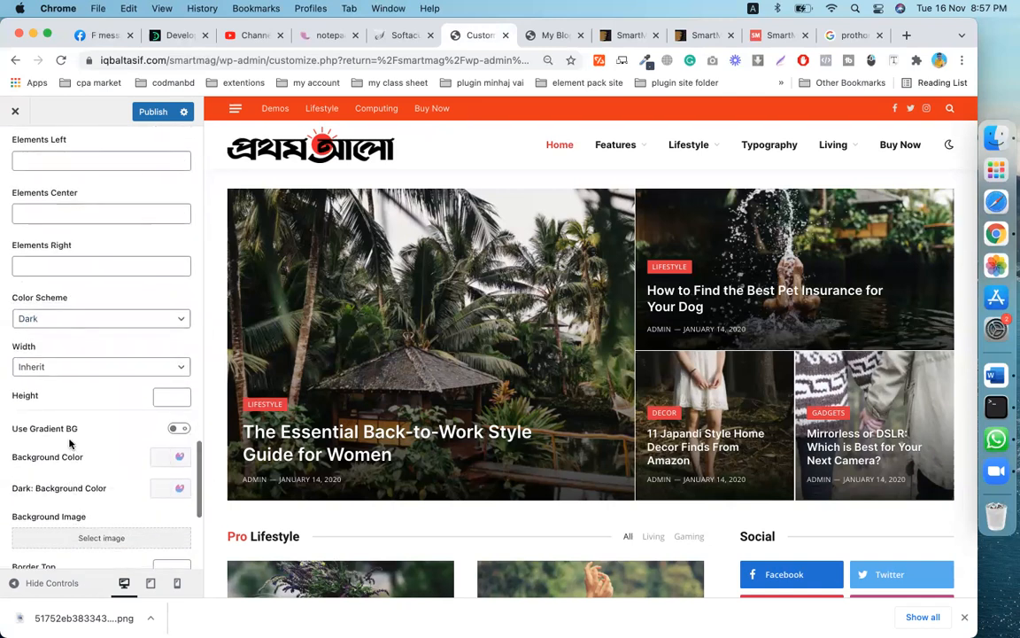
pyautogui.scroll(-5, 71, 444)
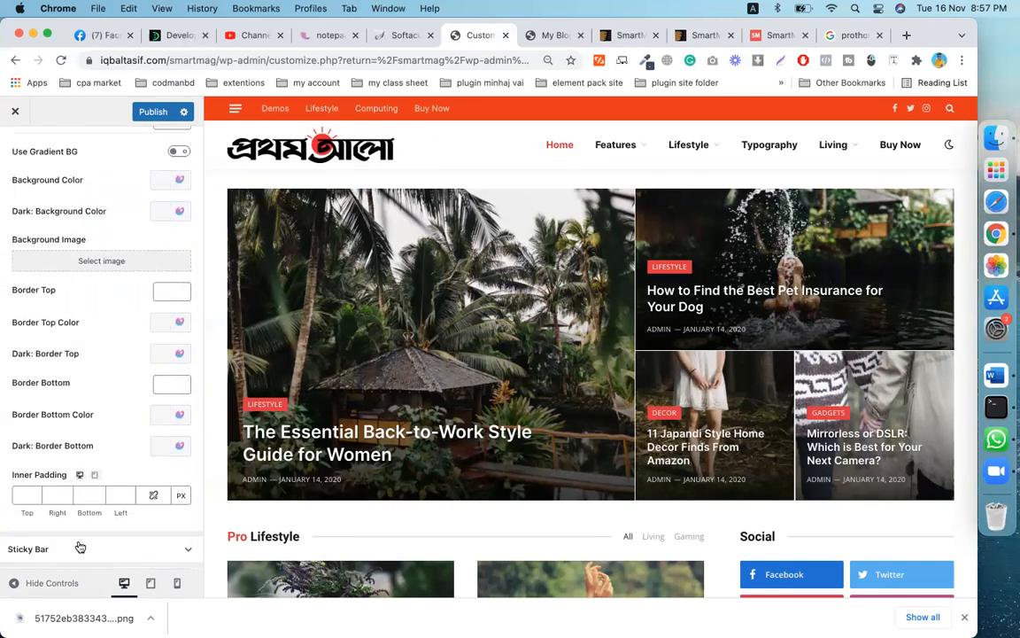
# - Leave the Sticky Bar on Auto and publish the header changes
pyautogui.click(82, 550)
pyautogui.scroll(-3, 88, 534)
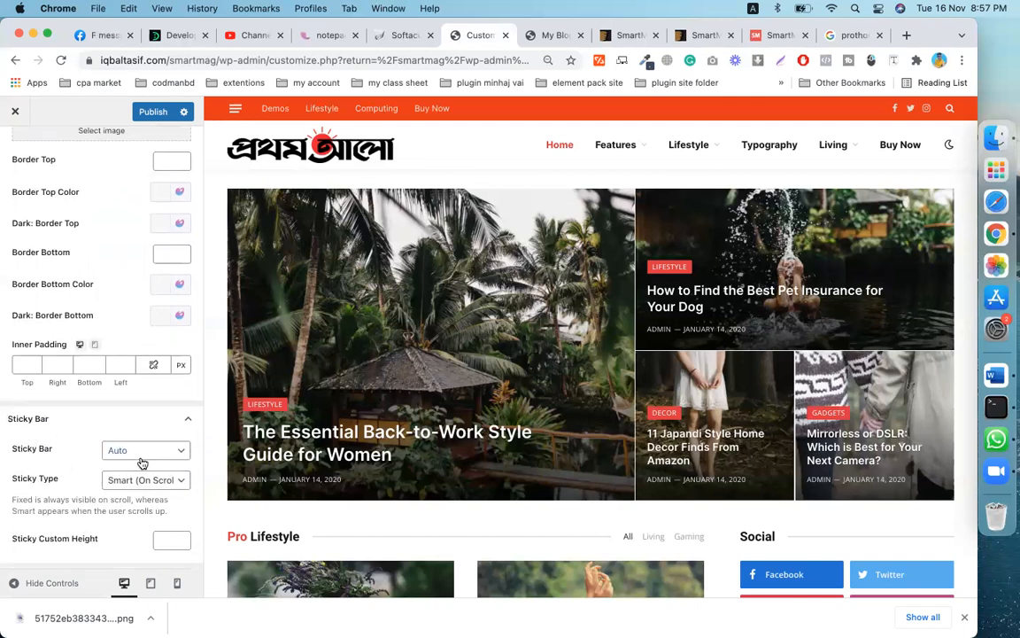
pyautogui.click(173, 458)
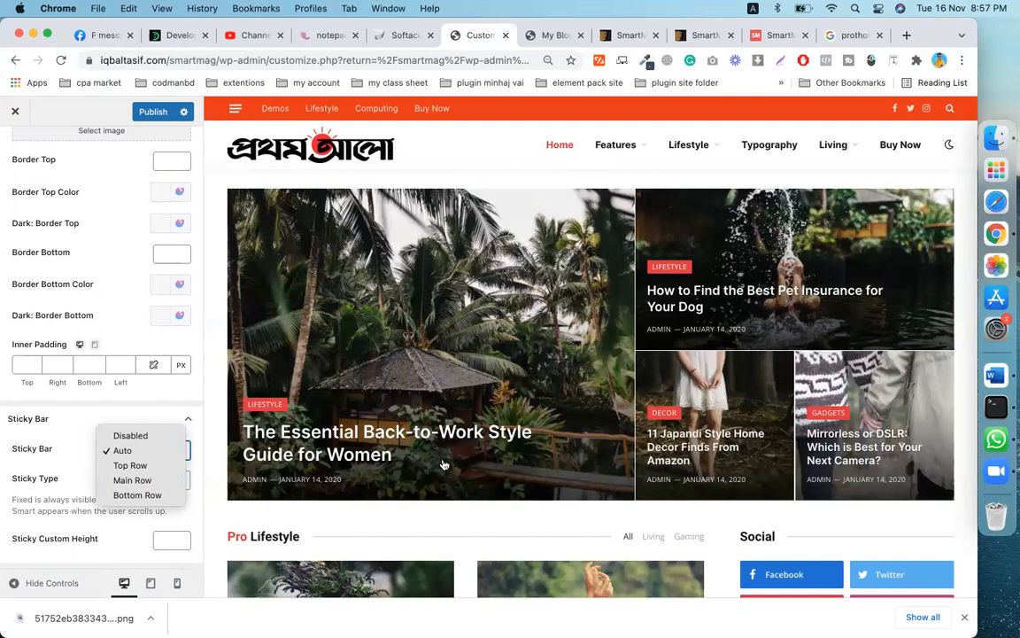
pyautogui.click(83, 423)
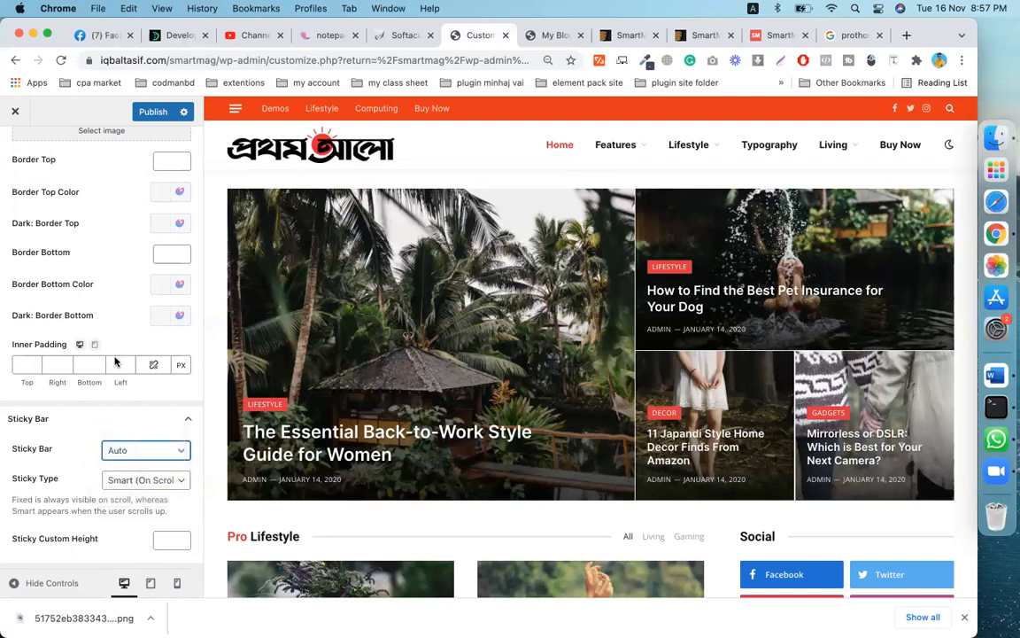
pyautogui.click(153, 116)
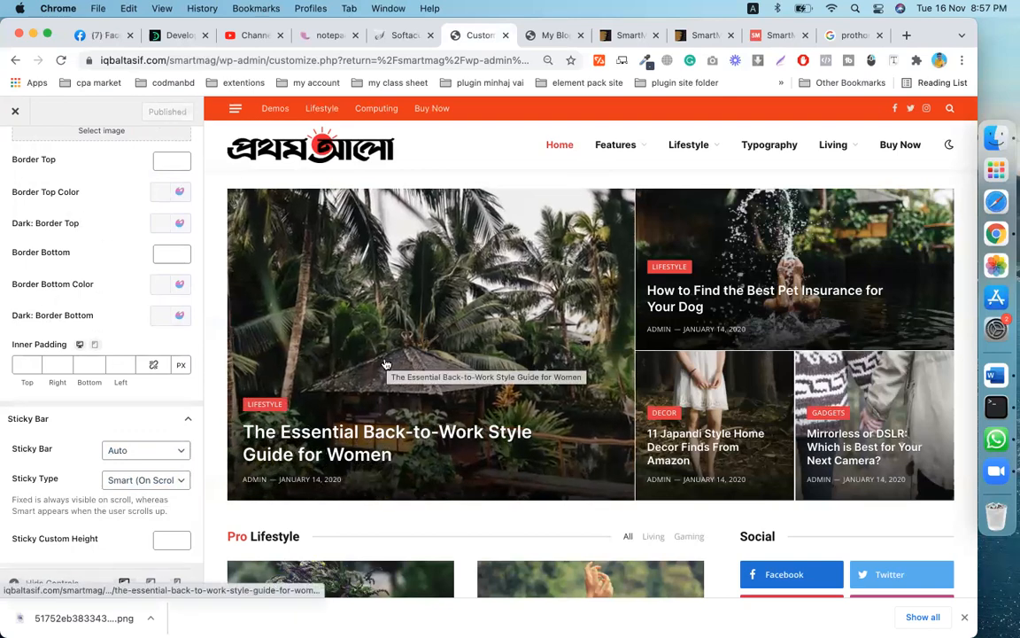
# - Close the Customizer and return to the WordPress admin Dashboard
pyautogui.scroll(-10, 390, 354)
pyautogui.scroll(-15, 386, 363)
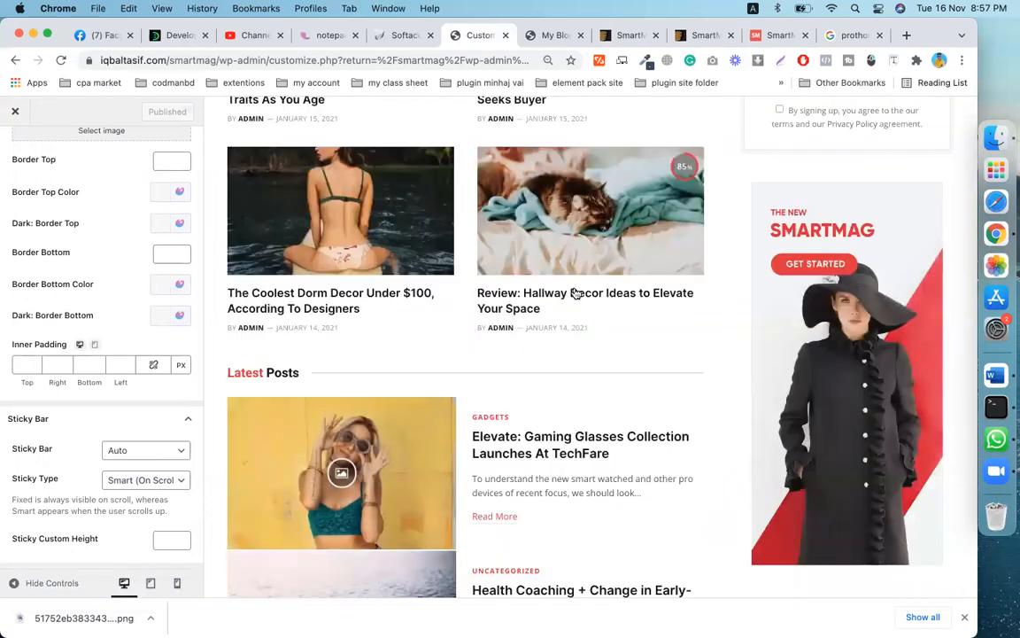
pyautogui.scroll(20, 574, 291)
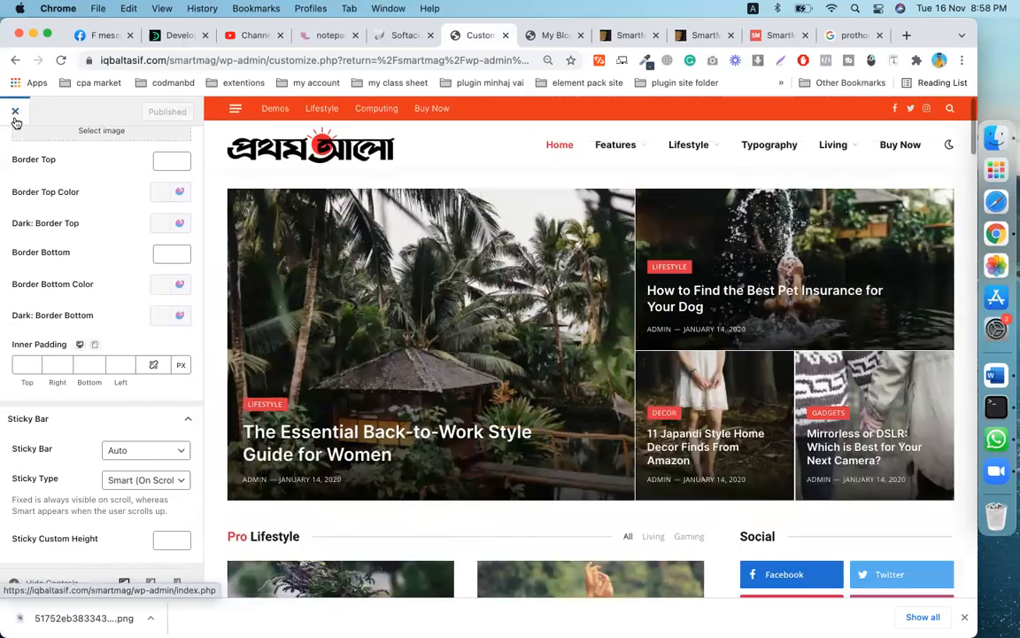
pyautogui.click(16, 110)
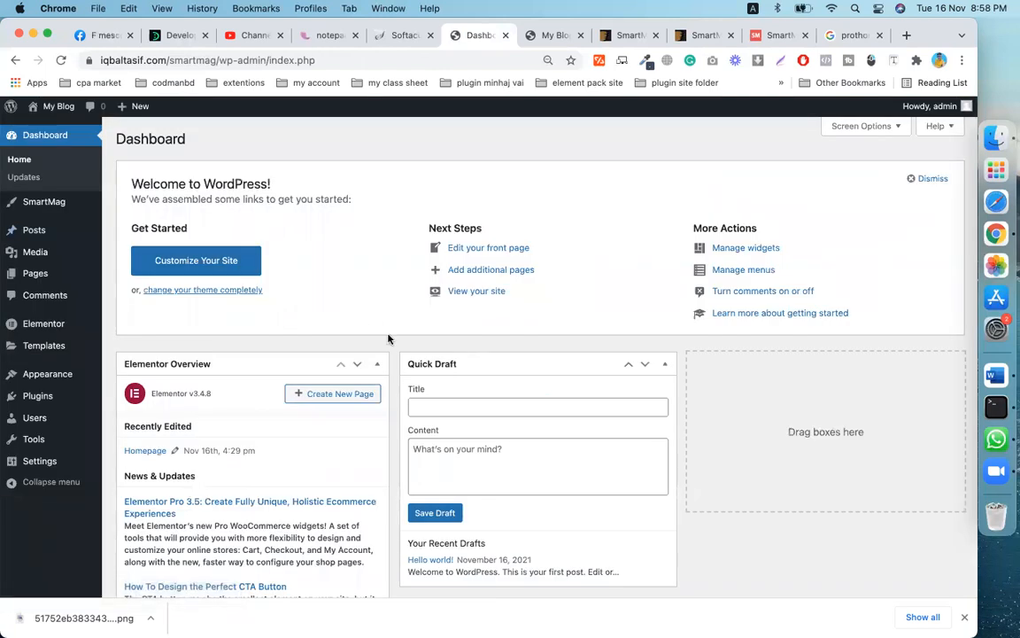
pyautogui.moveTo(46, 375)
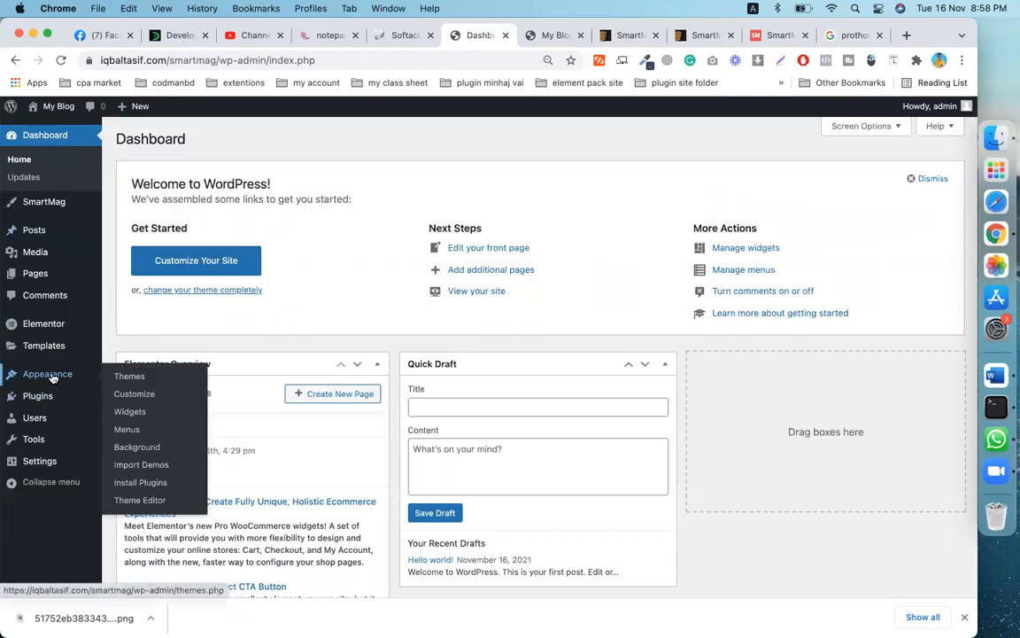
pyautogui.scroll(-10, 655, 333)
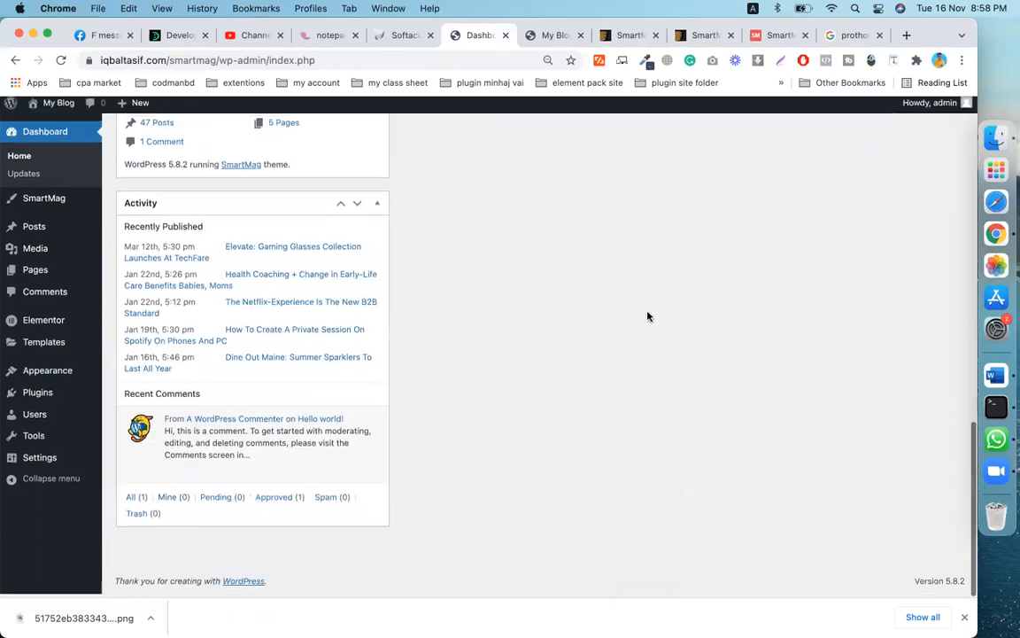
# - Reload the live site and check it from the Prothom Alo header down to the footer
pyautogui.click(556, 35)
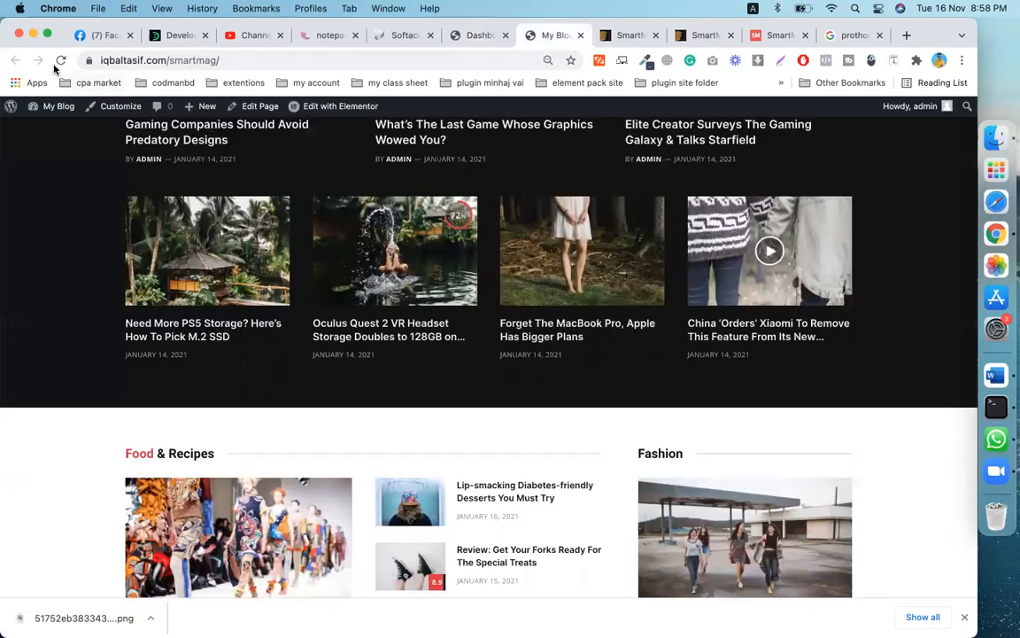
pyautogui.click(60, 59)
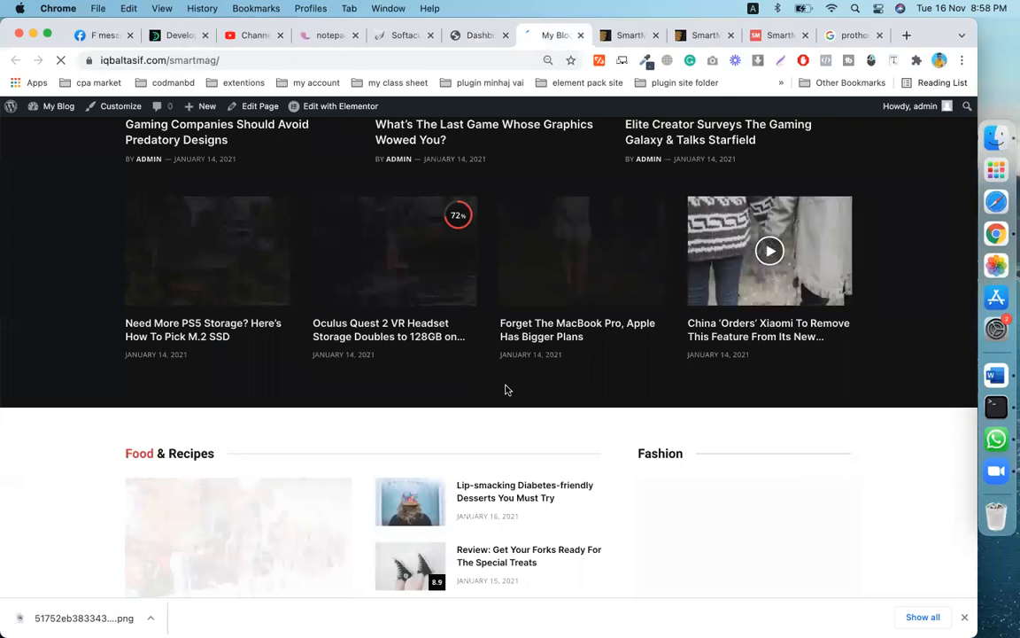
pyautogui.scroll(-3, 506, 390)
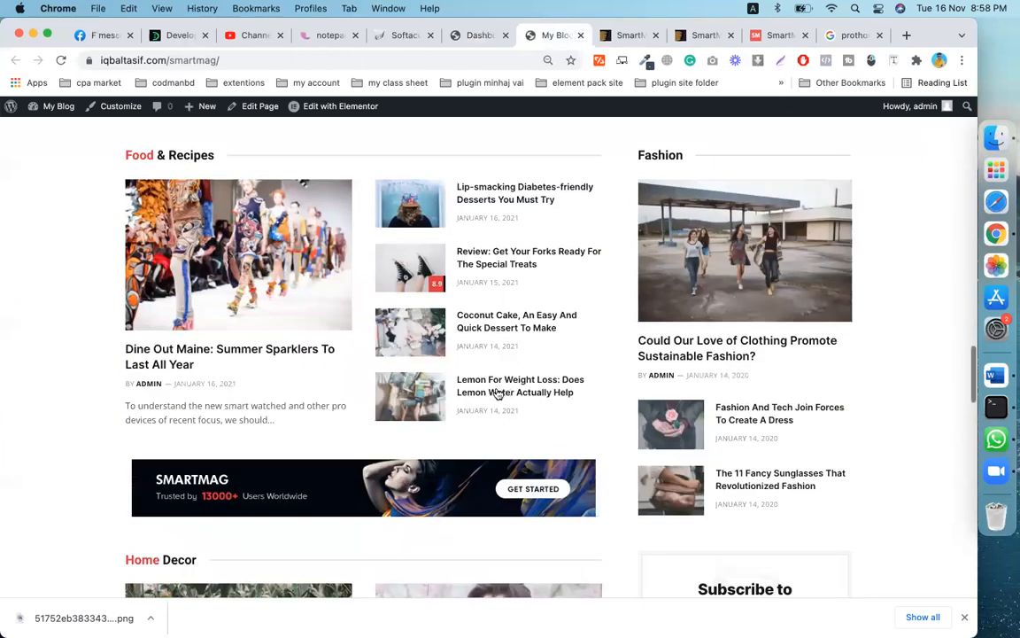
pyautogui.scroll(3, 496, 390)
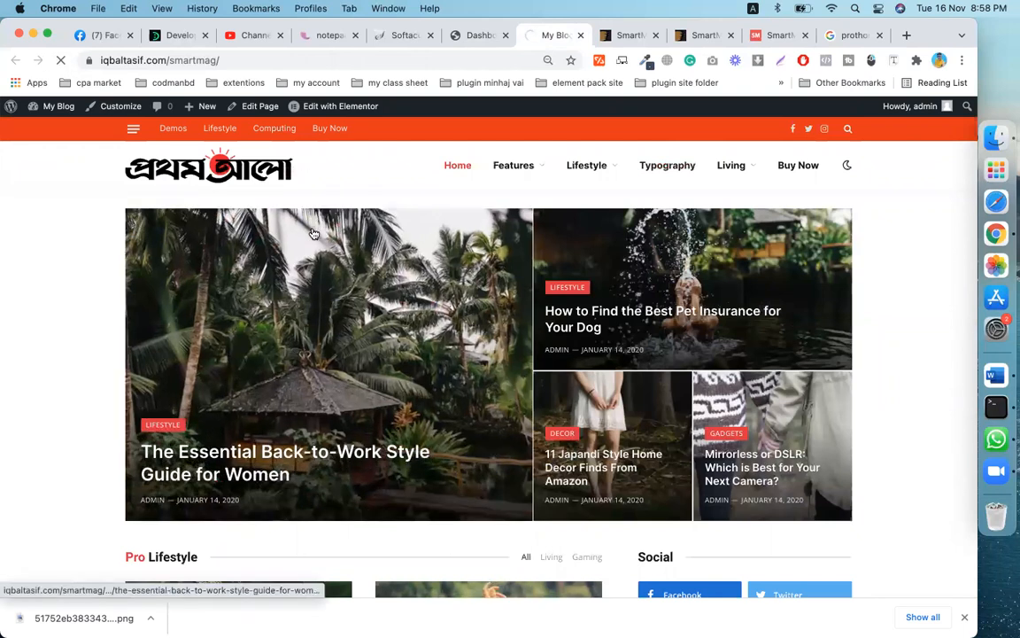
pyautogui.scroll(-10, 353, 391)
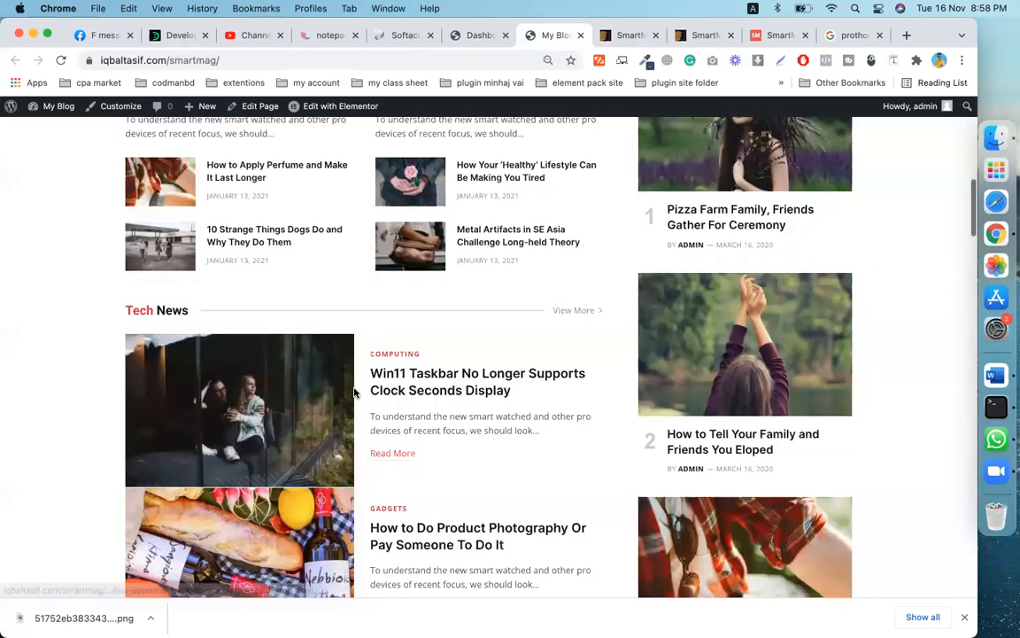
pyautogui.scroll(-10, 354, 391)
pyautogui.scroll(-15, 354, 392)
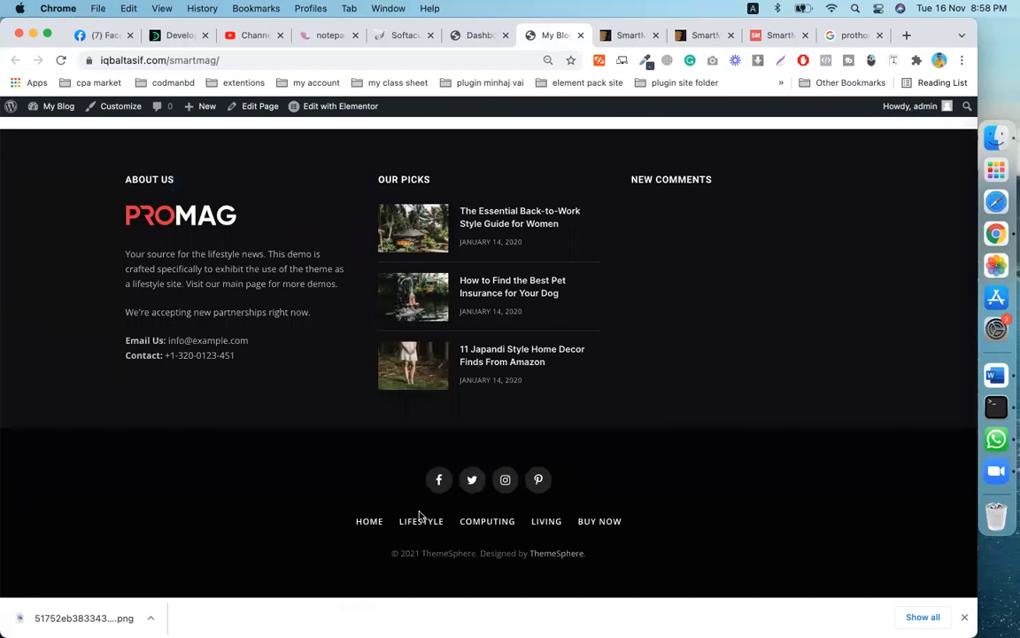
# - Reopen the Customizer from Appearance > Customize, dismiss the downloads bar, and enter Footer Settings
pyautogui.click(476, 35)
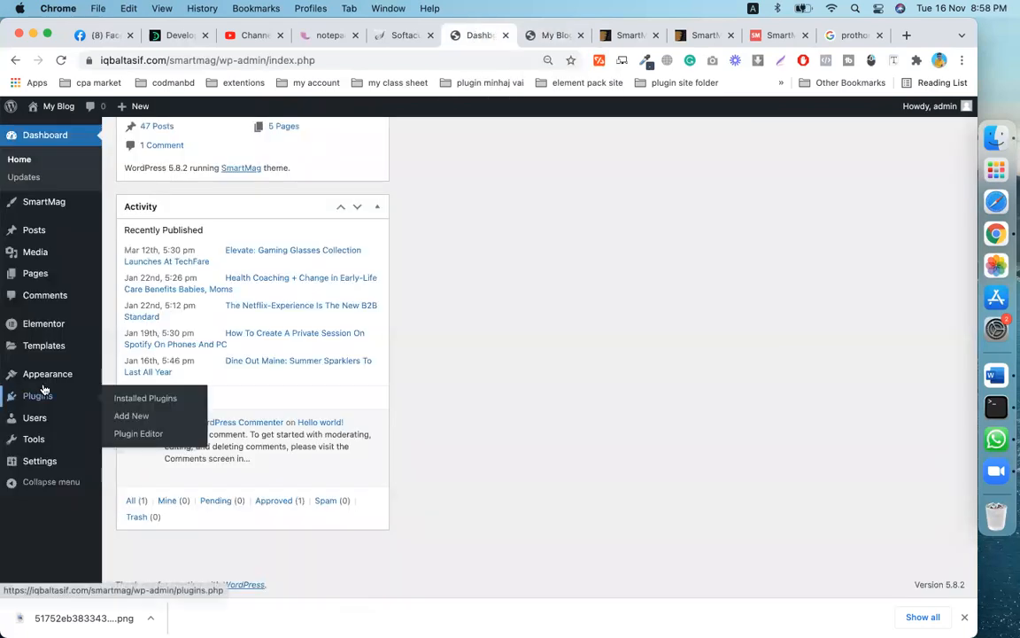
pyautogui.moveTo(44, 373)
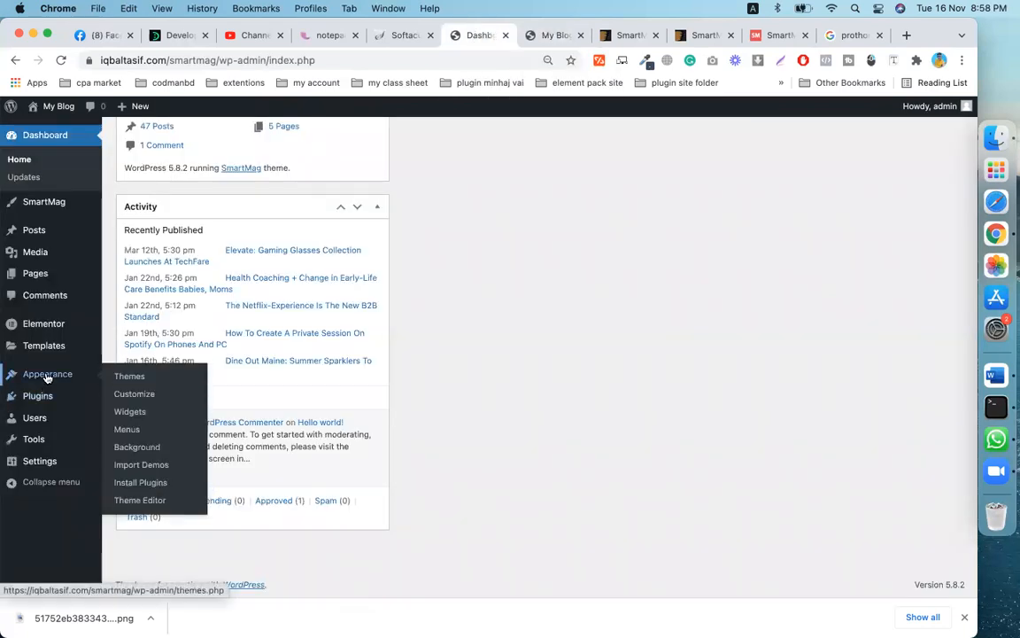
pyautogui.click(134, 395)
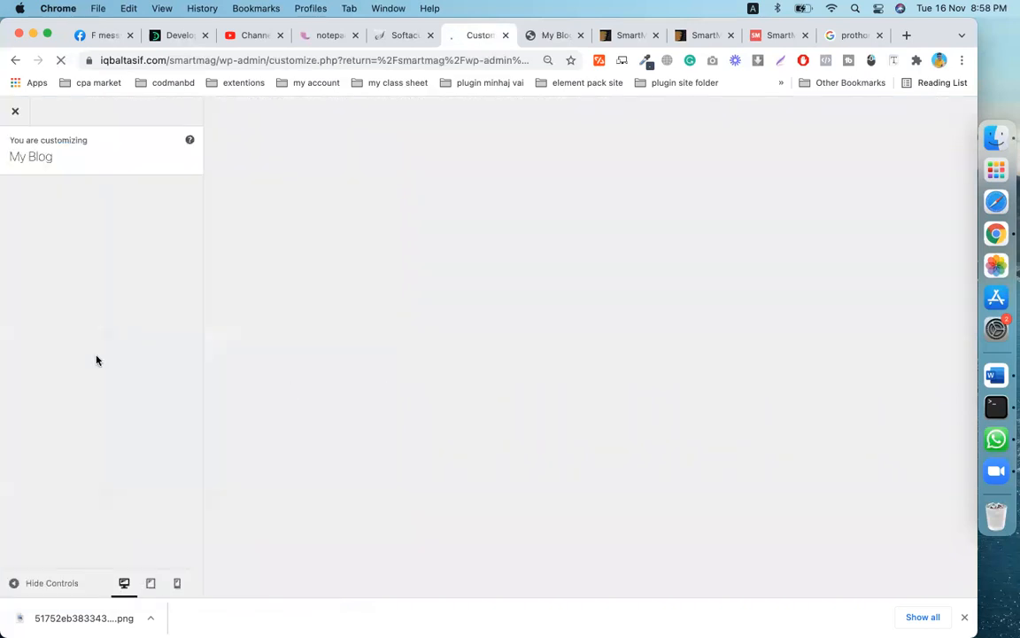
pyautogui.click(965, 618)
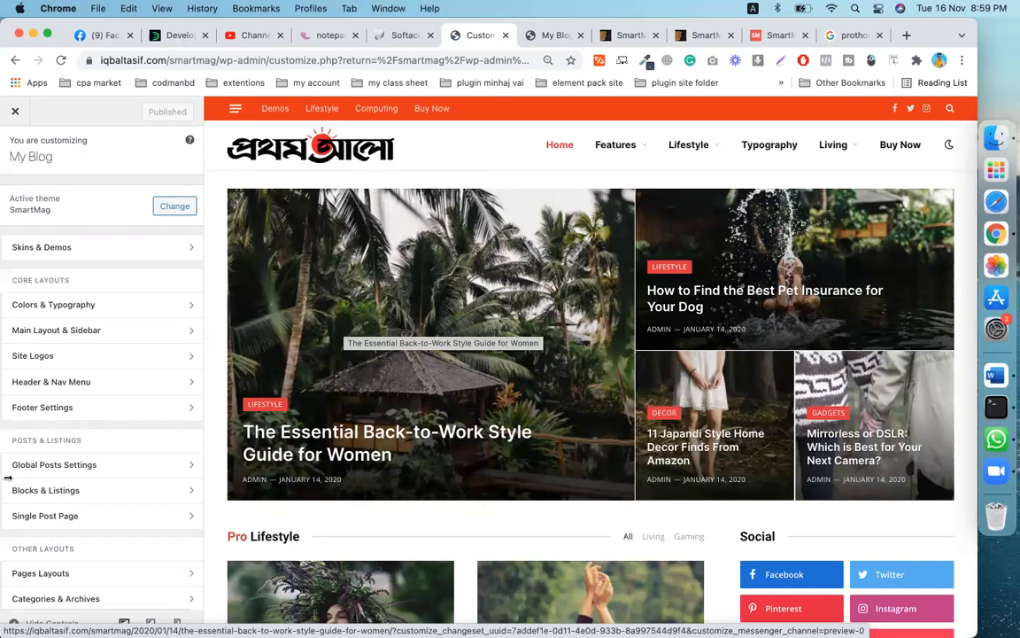
pyautogui.click(71, 408)
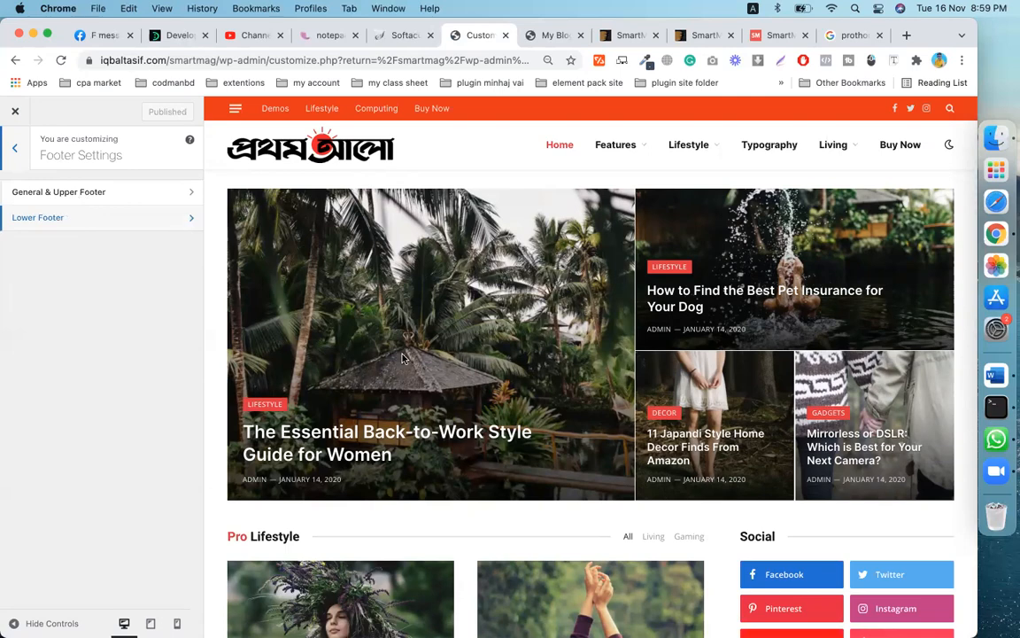
# - Look over General & Upper Footer, then switch to the Lower Footer settings
pyautogui.scroll(-10, 403, 358)
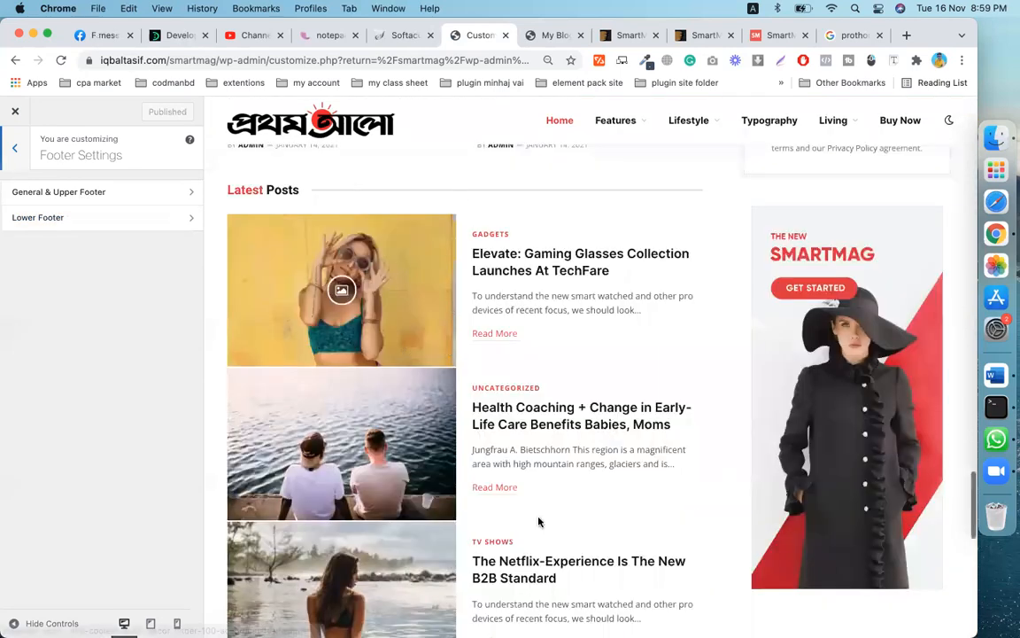
pyautogui.scroll(-10, 539, 519)
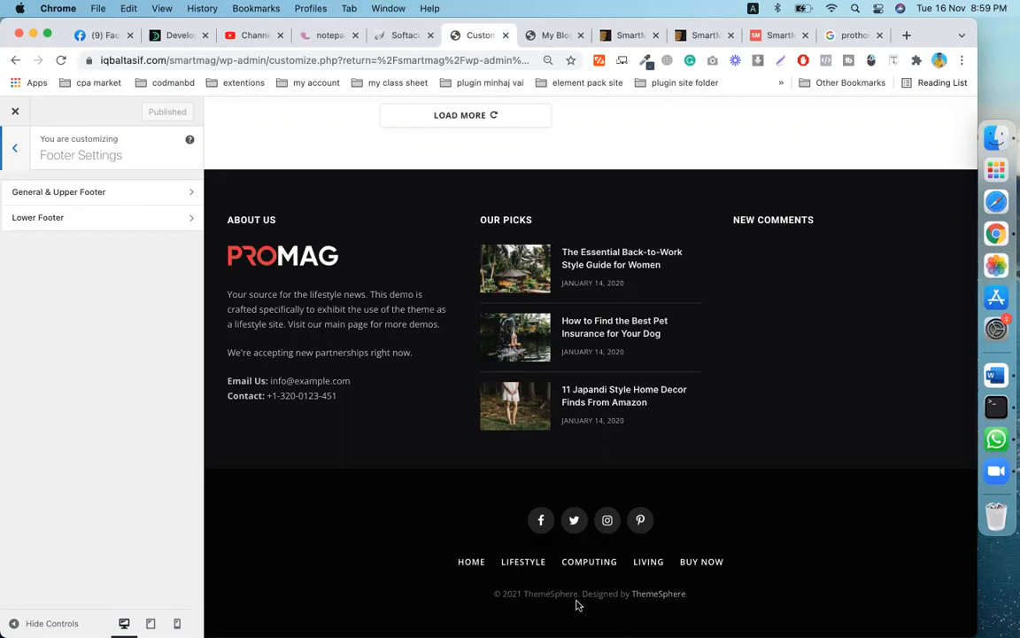
pyautogui.click(71, 188)
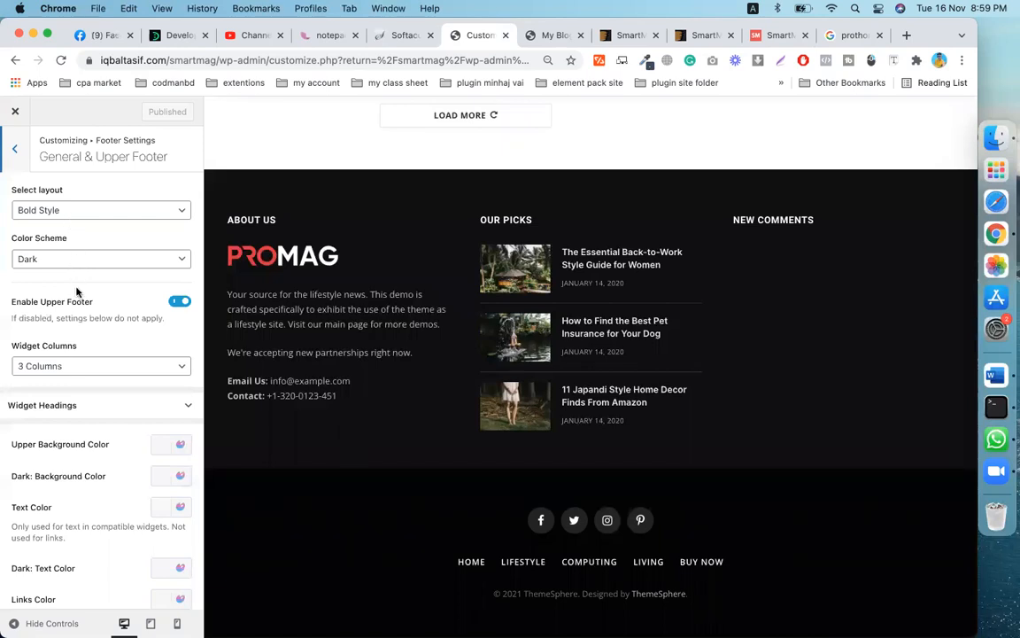
pyautogui.scroll(-3, 64, 249)
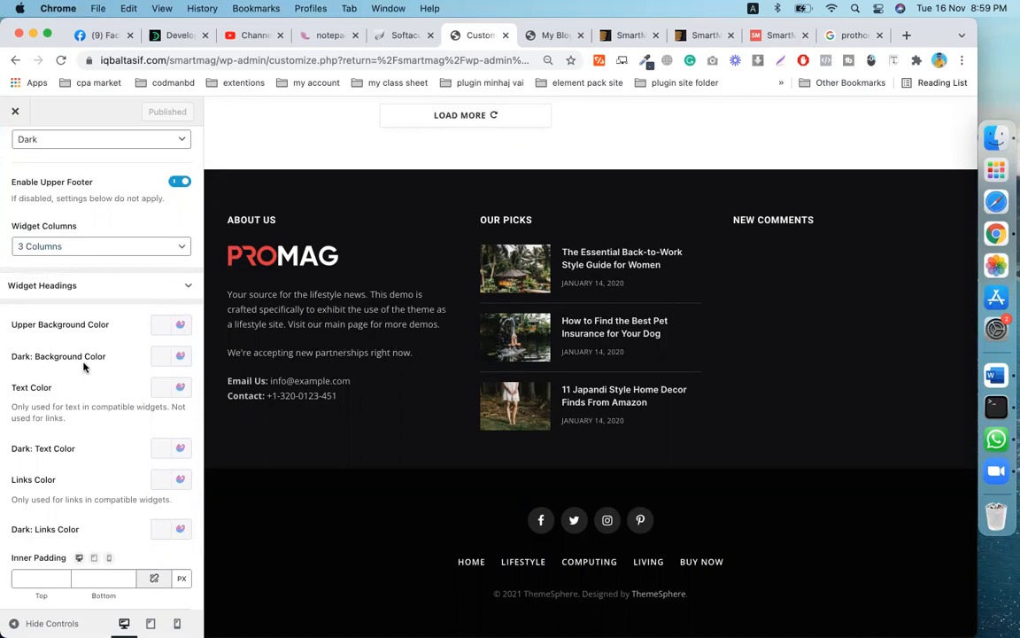
pyautogui.scroll(3, 97, 416)
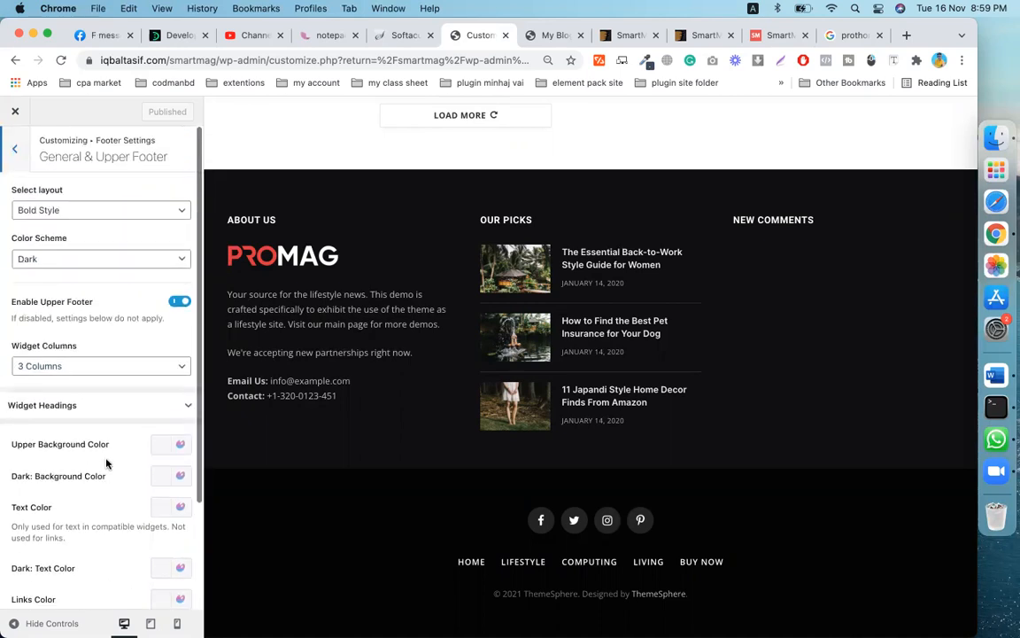
pyautogui.click(11, 147)
pyautogui.click(54, 221)
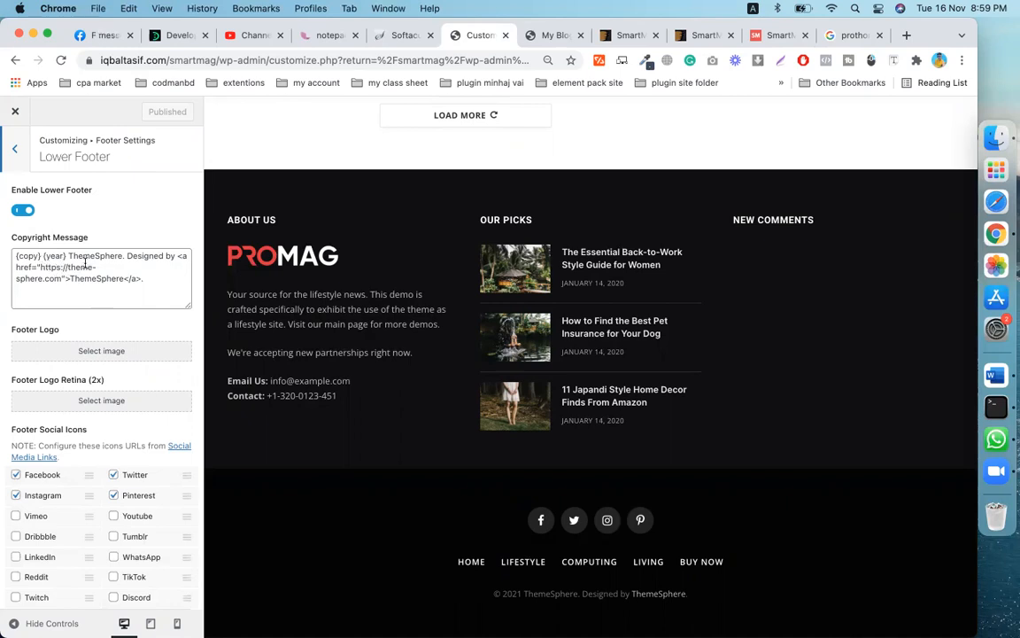
# - Replace 'ThemeSphere' with 'smartmag' in the footer copyright message
pyautogui.click(123, 261)
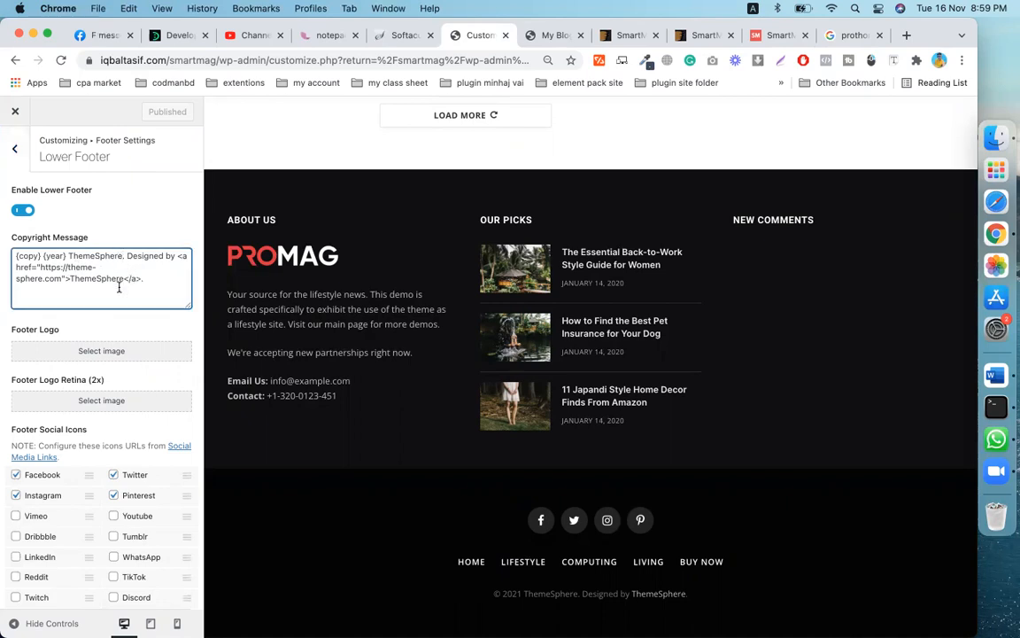
pyautogui.press('BackSpace')
pyautogui.press('BackSpace')
pyautogui.press('BackSpace')
pyautogui.press('BackSpace')
pyautogui.press('BackSpace')
pyautogui.press('BackSpace')
pyautogui.press('BackSpace')
pyautogui.press('BackSpace')
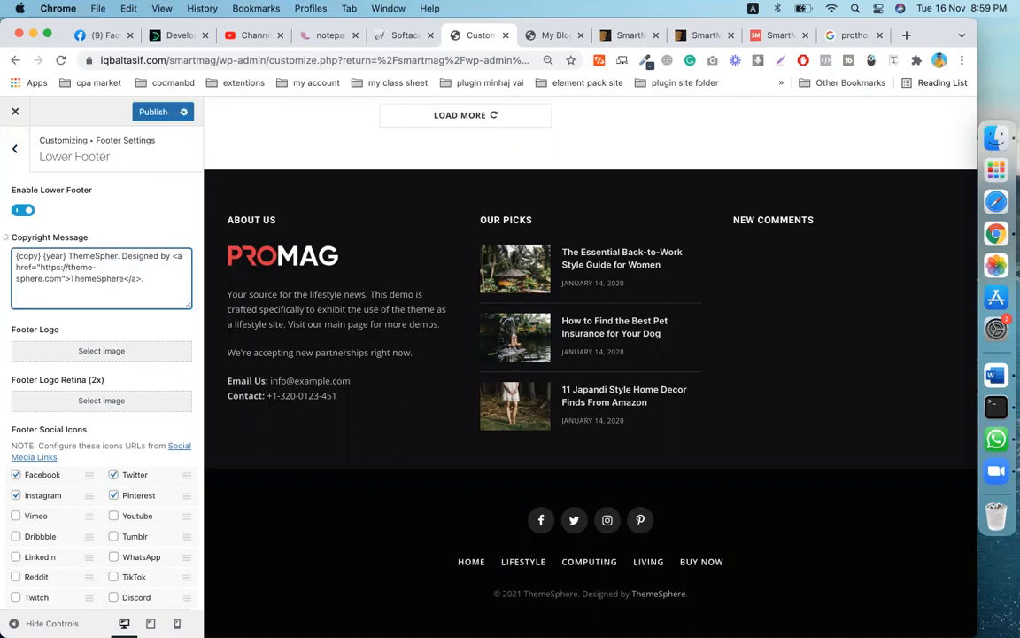
pyautogui.press('BackSpace')
pyautogui.press('BackSpace')
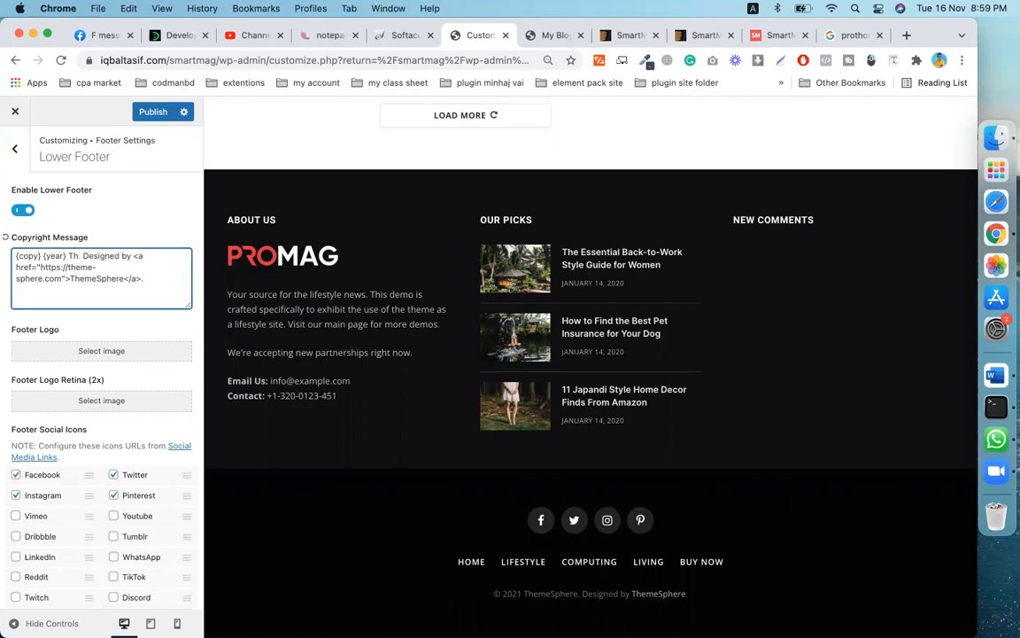
pyautogui.press('BackSpace')
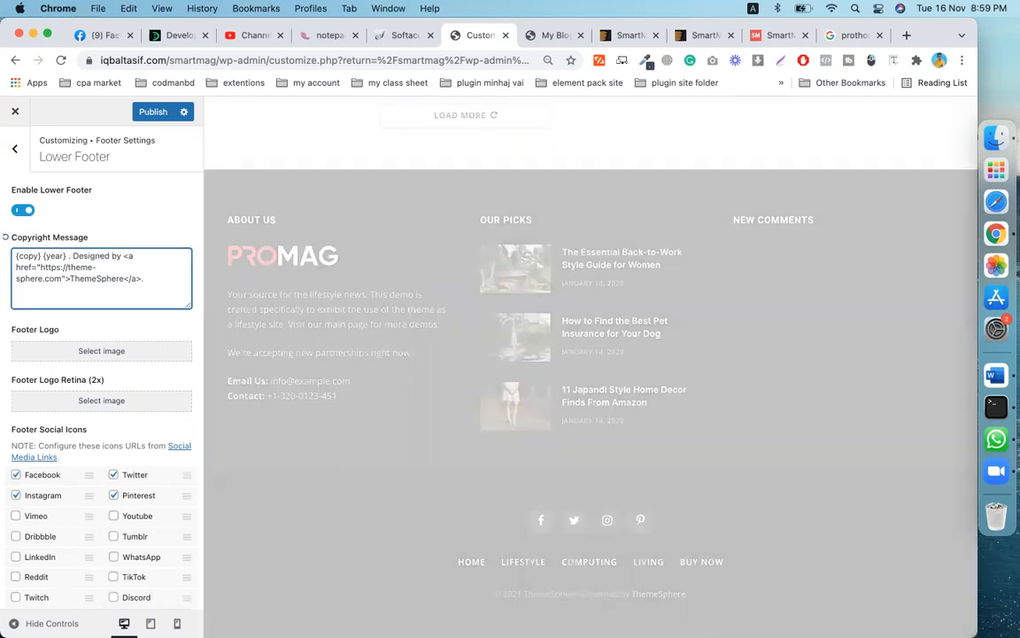
pyautogui.write('smart')
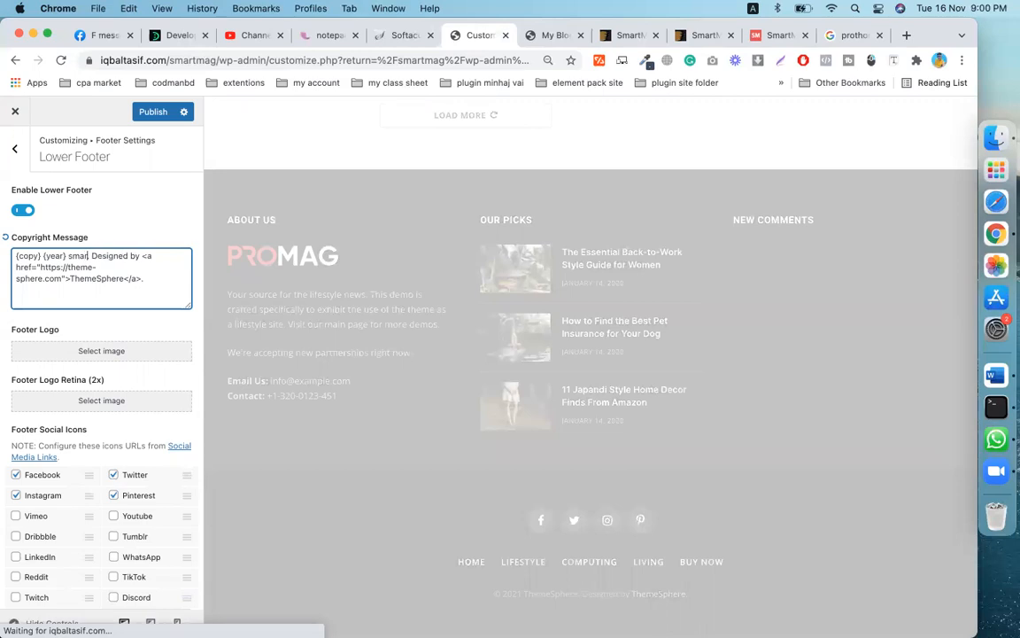
pyautogui.write('mag')
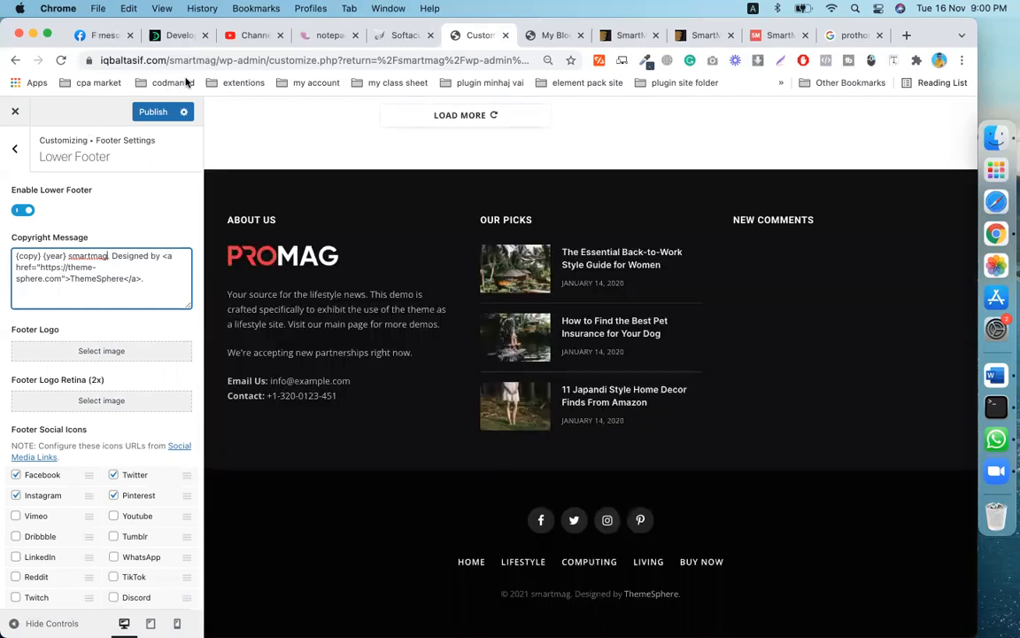
# - Point the copyright link to the site's own address and change its text to 'smartmag'
pyautogui.moveTo(216, 60); pyautogui.dragTo(80, 60)
pyautogui.press('super+c')
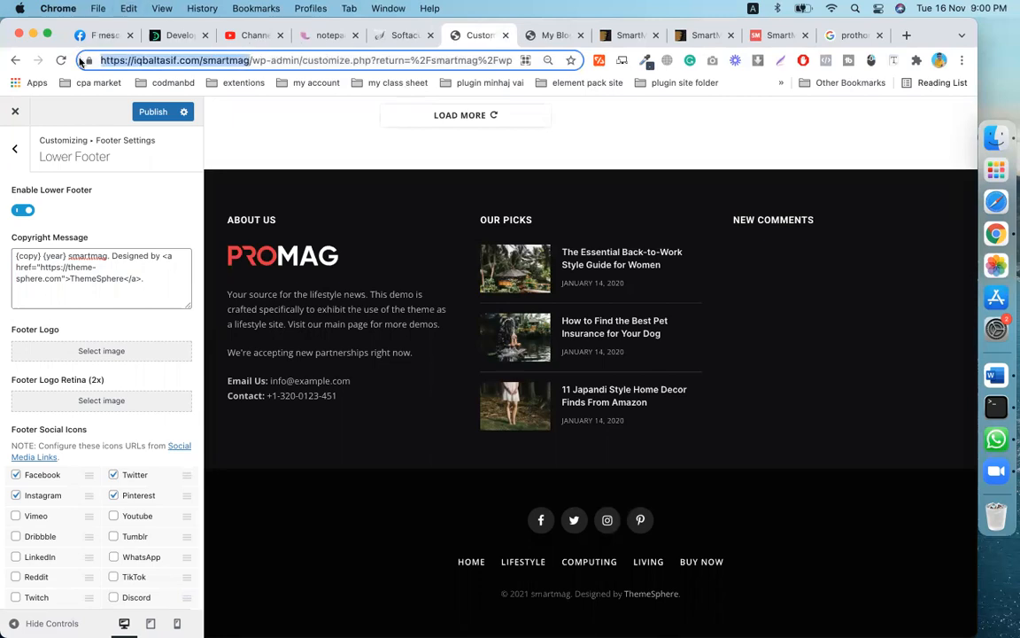
pyautogui.moveTo(40, 266); pyautogui.dragTo(83, 292)
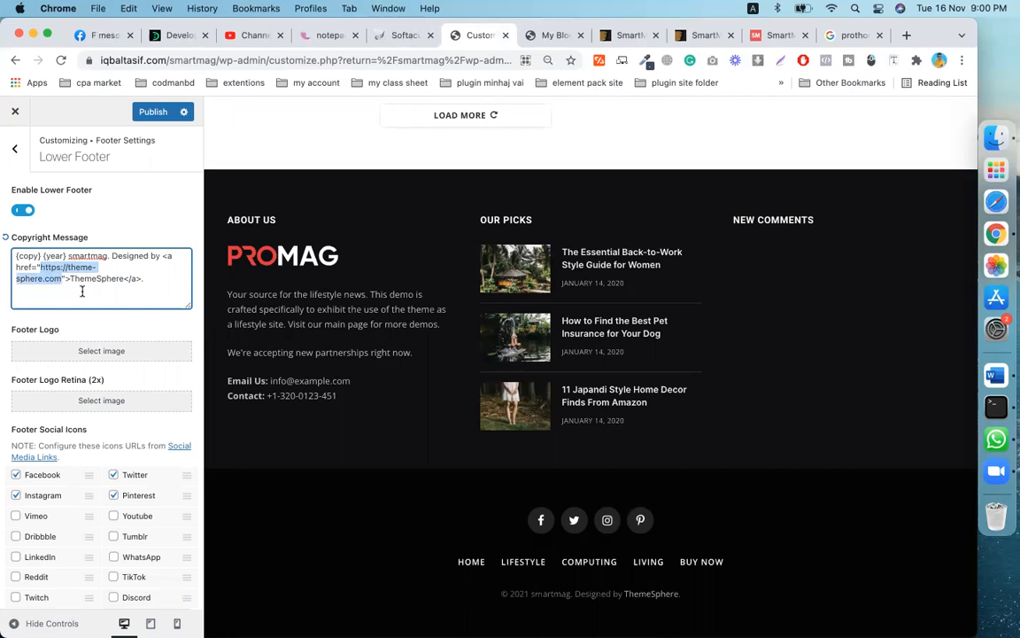
pyautogui.press('super+v')
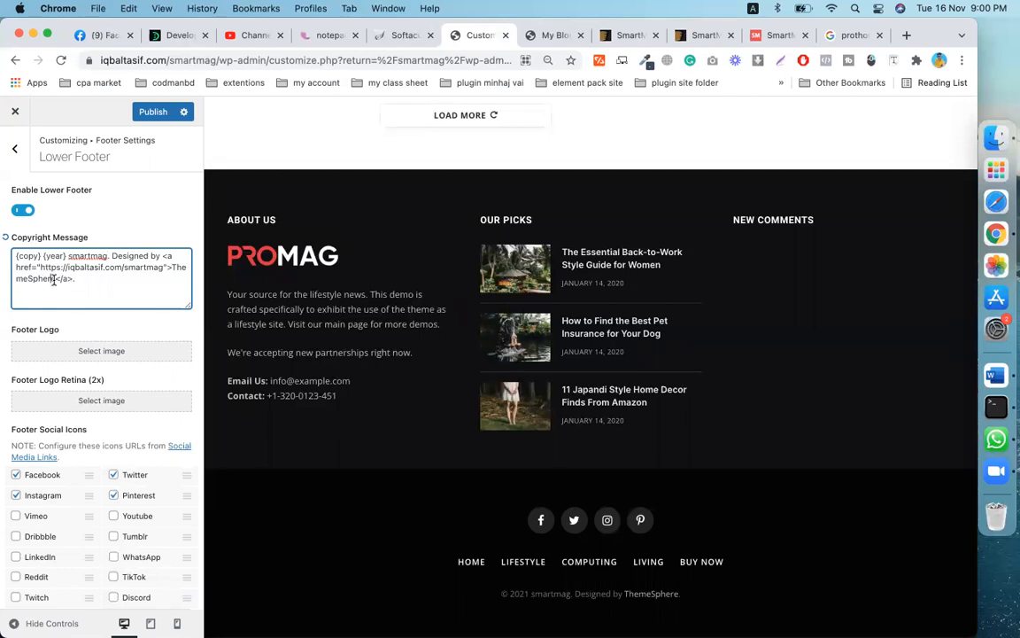
pyautogui.press('BackSpace')
pyautogui.press('BackSpace')
pyautogui.press('BackSpace')
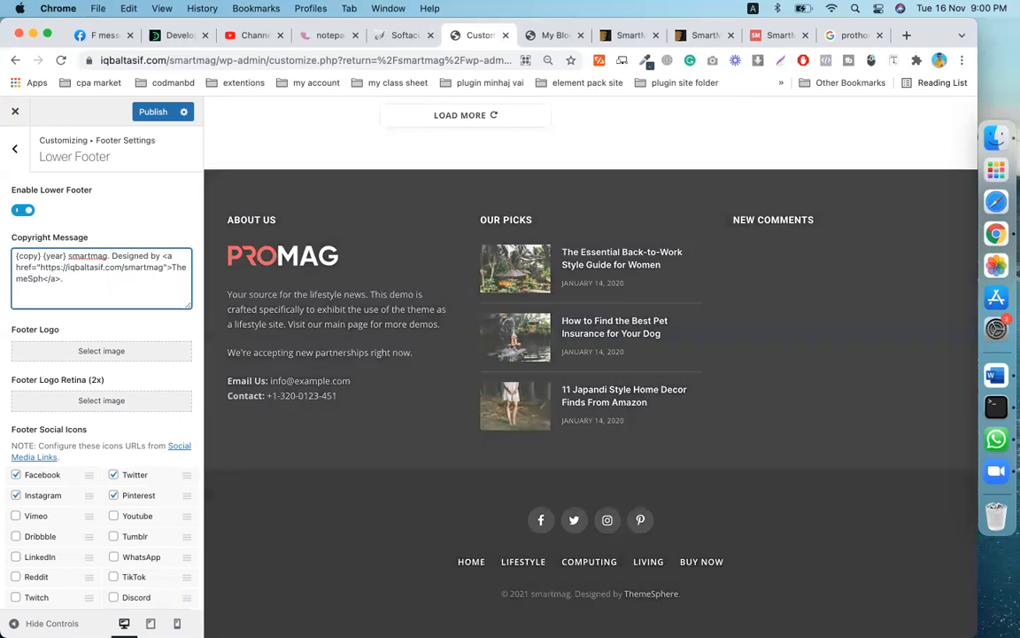
pyautogui.press('BackSpace')
pyautogui.press('BackSpace')
pyautogui.press('BackSpace')
pyautogui.press('BackSpace')
pyautogui.press('BackSpace')
pyautogui.press('BackSpace')
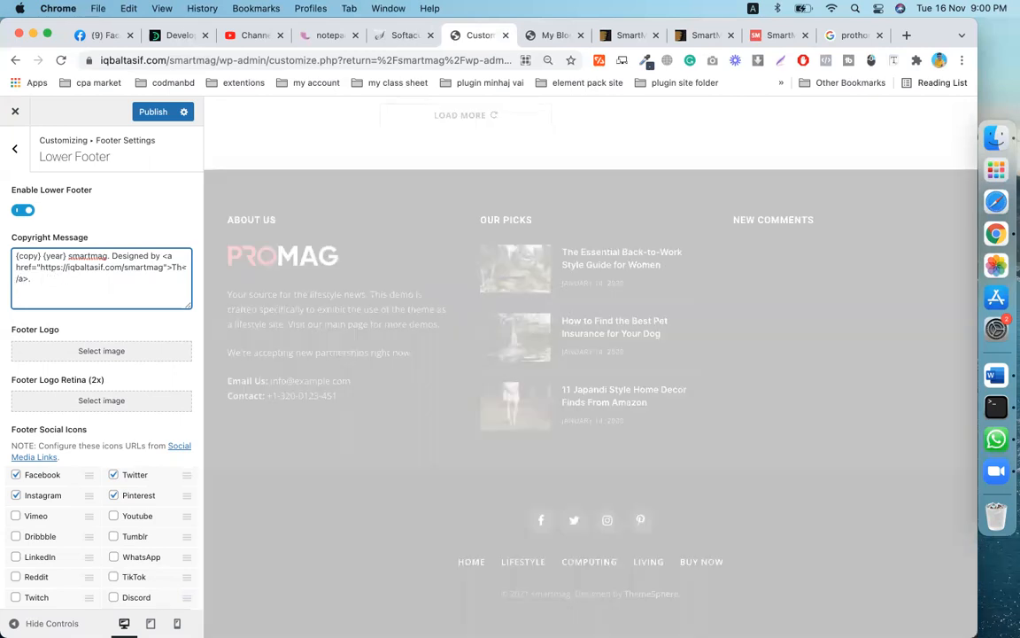
pyautogui.press('BackSpace')
pyautogui.press('BackSpace')
pyautogui.write('smartmag')
pyautogui.scroll(-3, 80, 282)
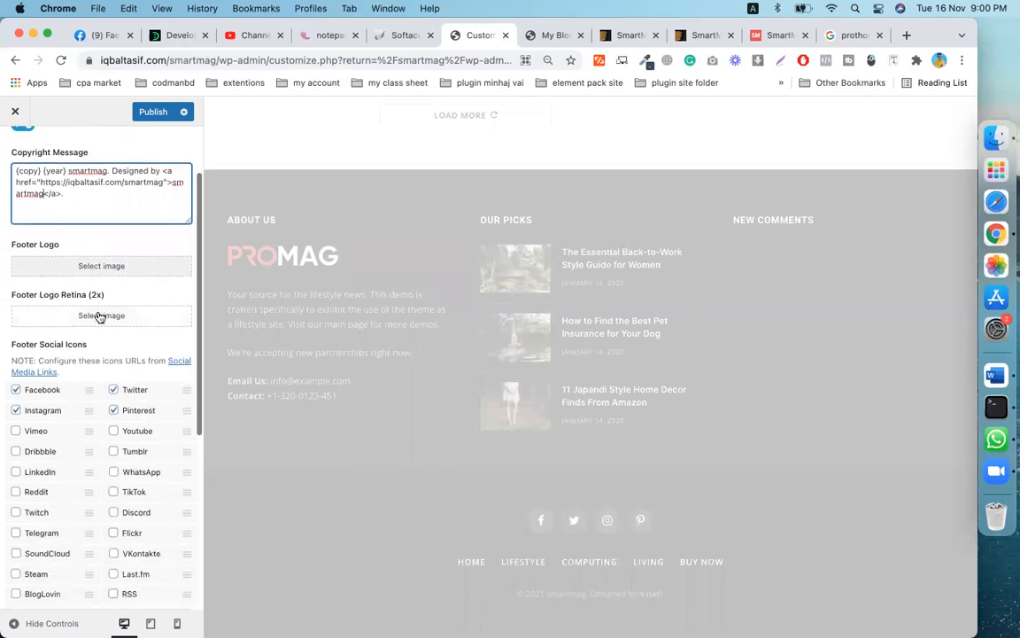
pyautogui.scroll(-2, 97, 315)
pyautogui.scroll(-1, 97, 314)
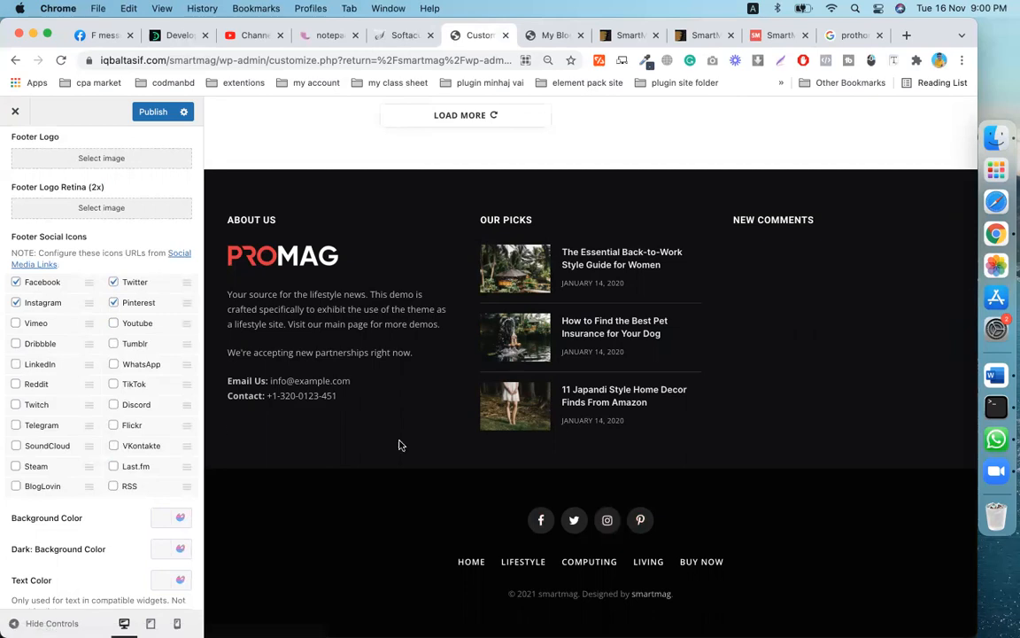
pyautogui.scroll(-5, 50, 423)
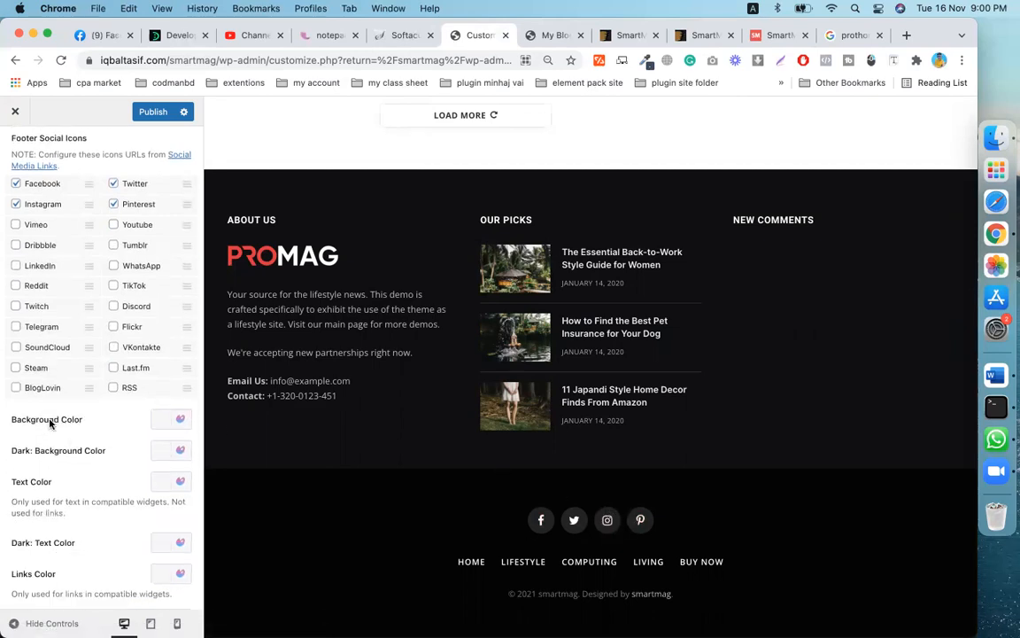
pyautogui.scroll(7, 50, 423)
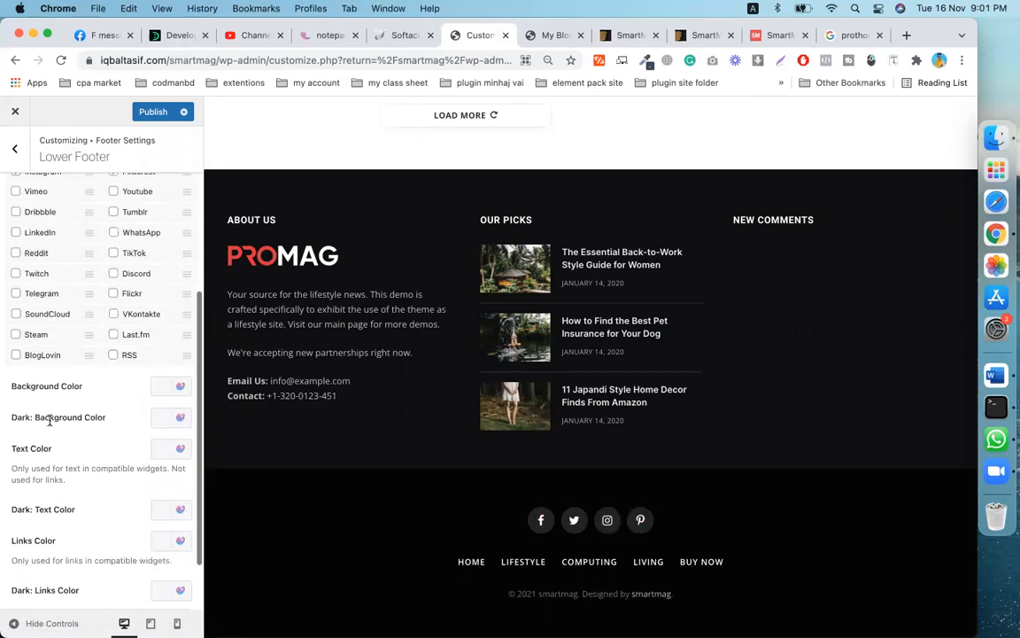
pyautogui.scroll(2, 49, 424)
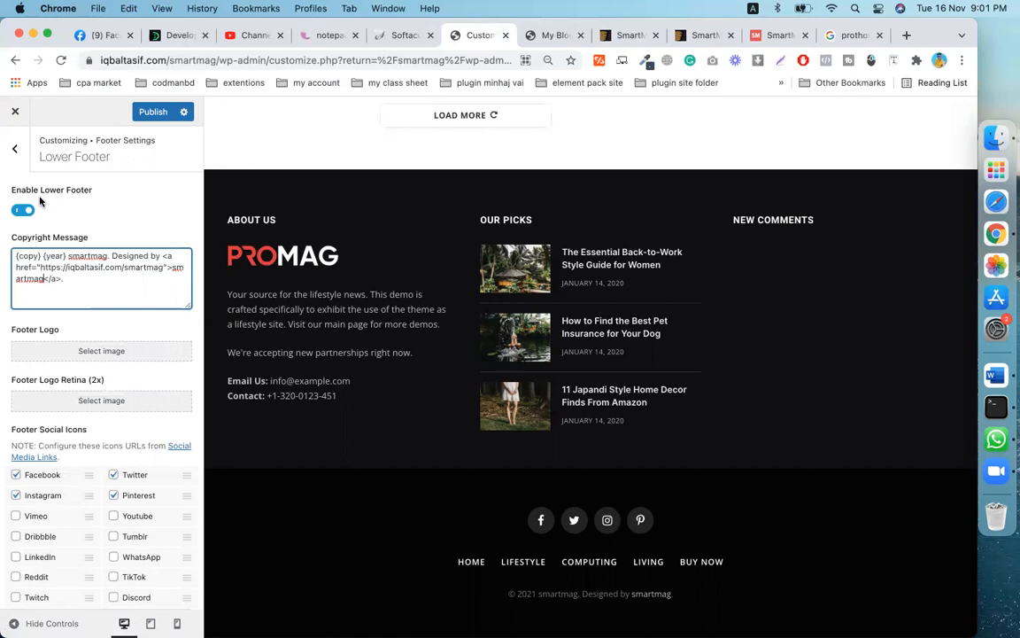
pyautogui.click(16, 152)
pyautogui.click(62, 193)
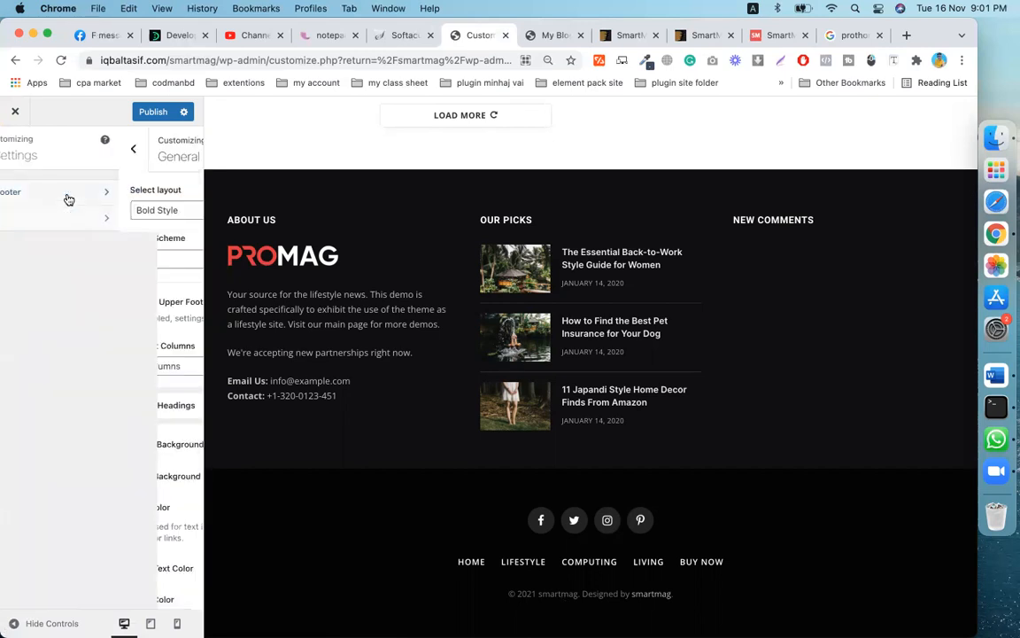
pyautogui.click(99, 214)
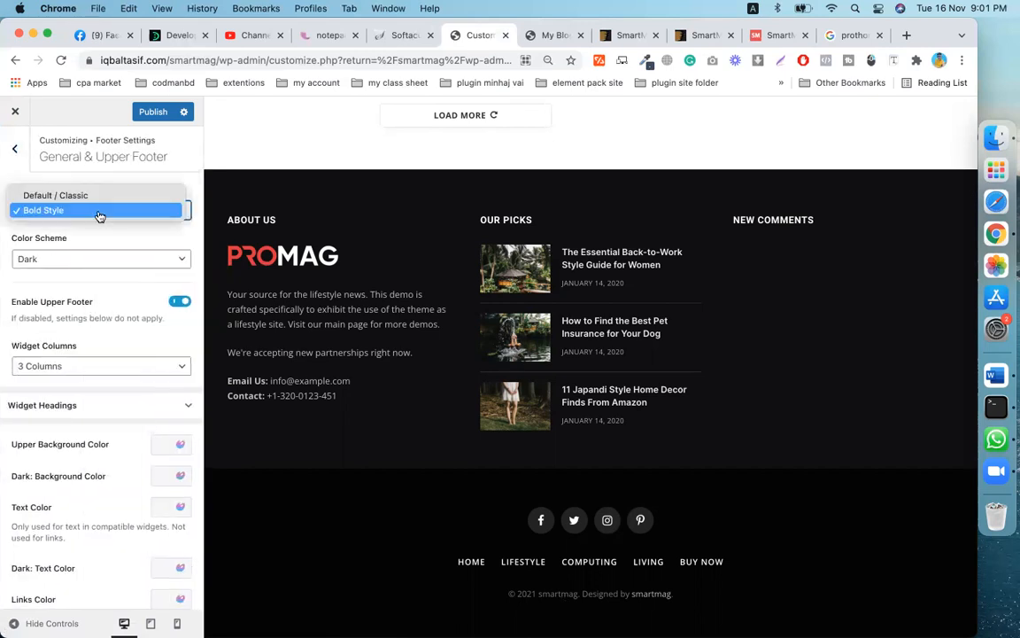
pyautogui.click(99, 211)
pyautogui.scroll(-3, 96, 376)
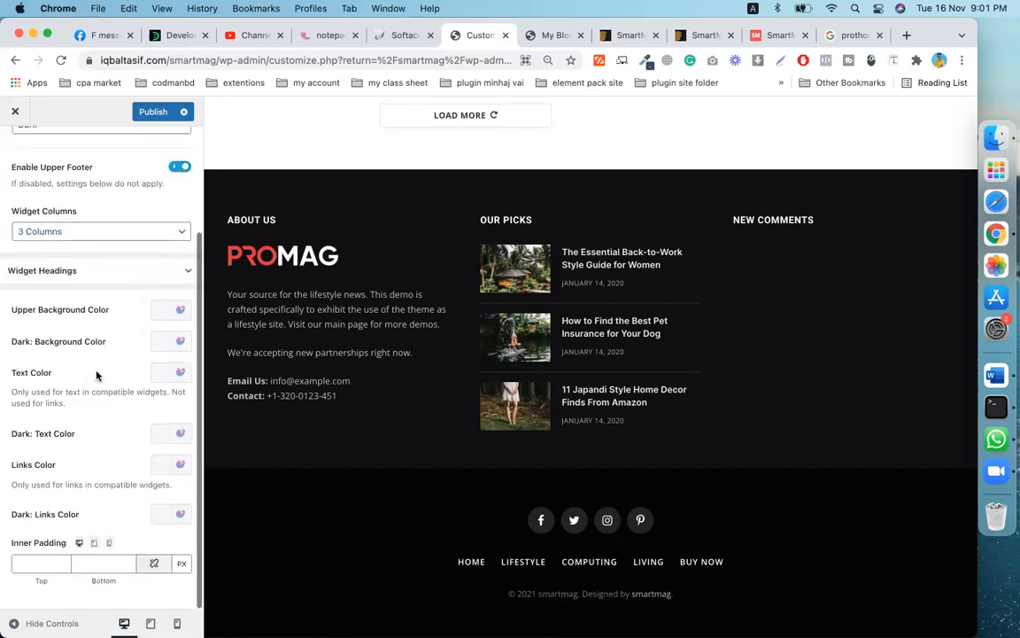
pyautogui.scroll(3, 97, 375)
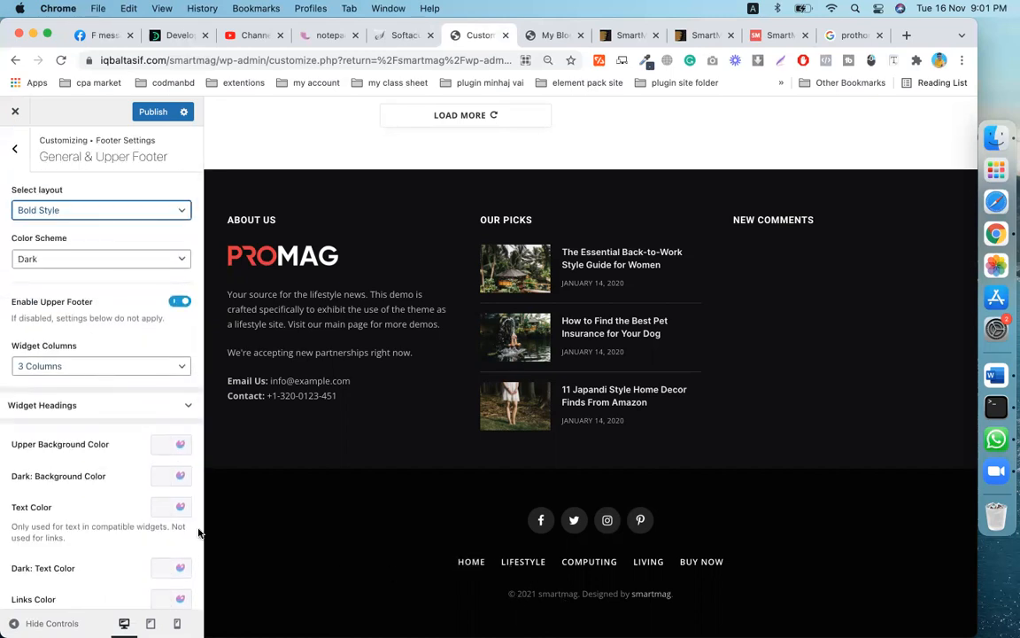
pyautogui.click(14, 148)
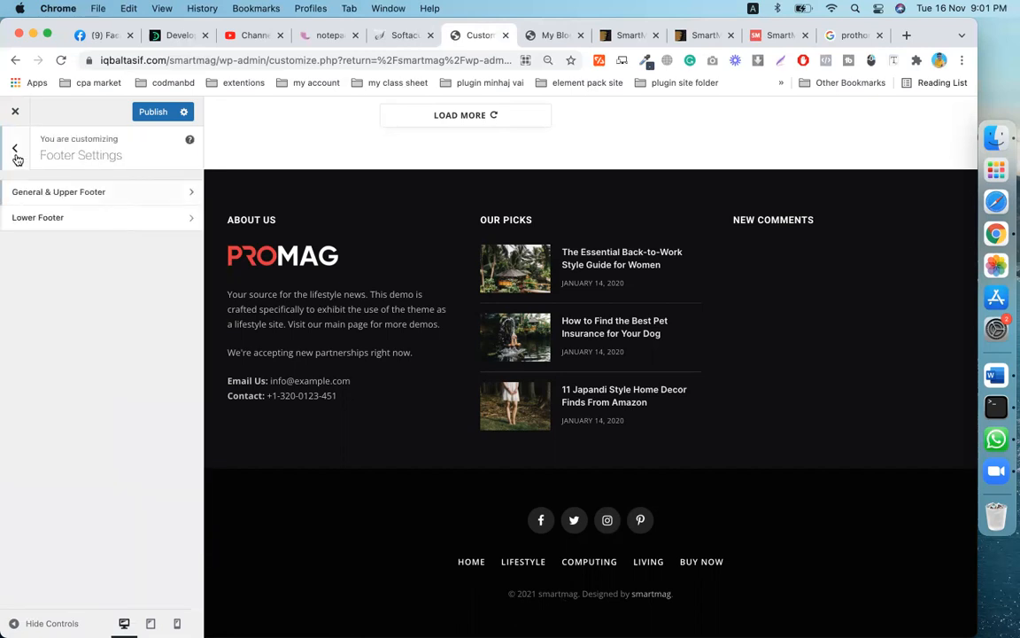
pyautogui.click(107, 219)
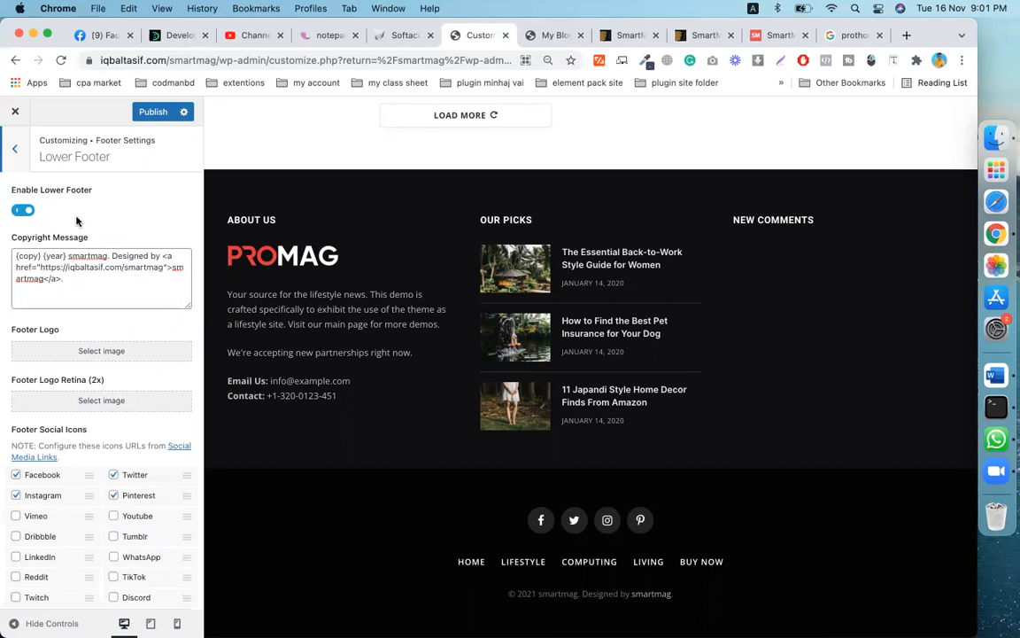
pyautogui.scroll(-5, 89, 283)
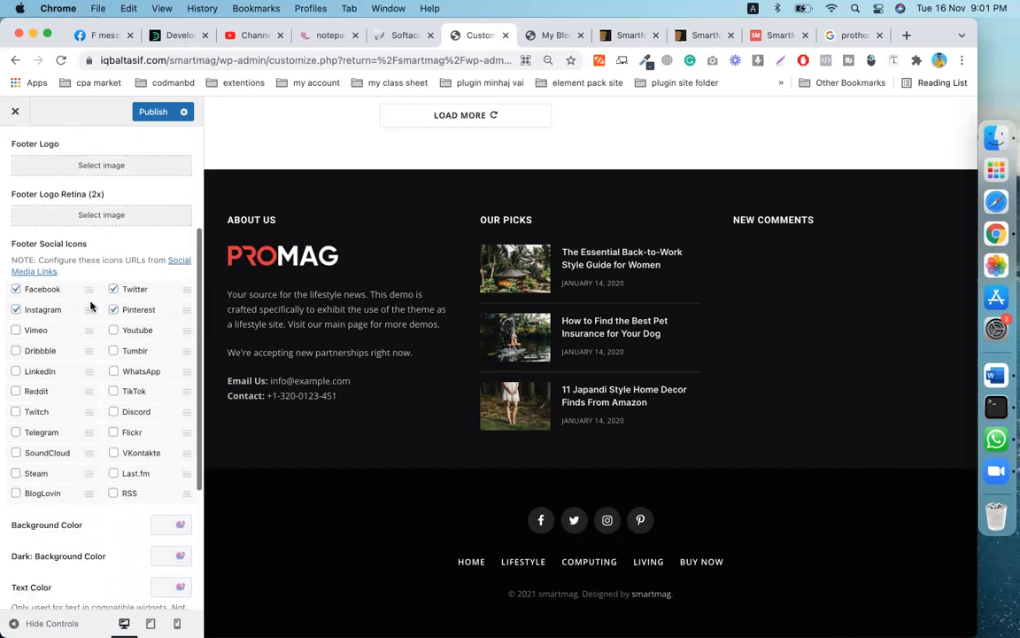
pyautogui.scroll(-5, 91, 307)
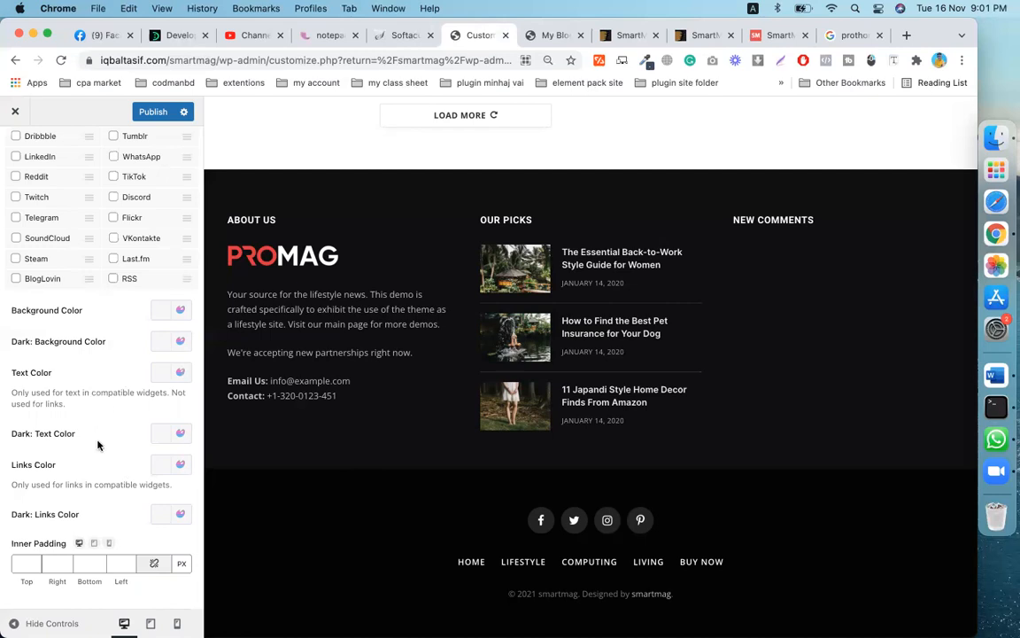
pyautogui.scroll(4, 100, 452)
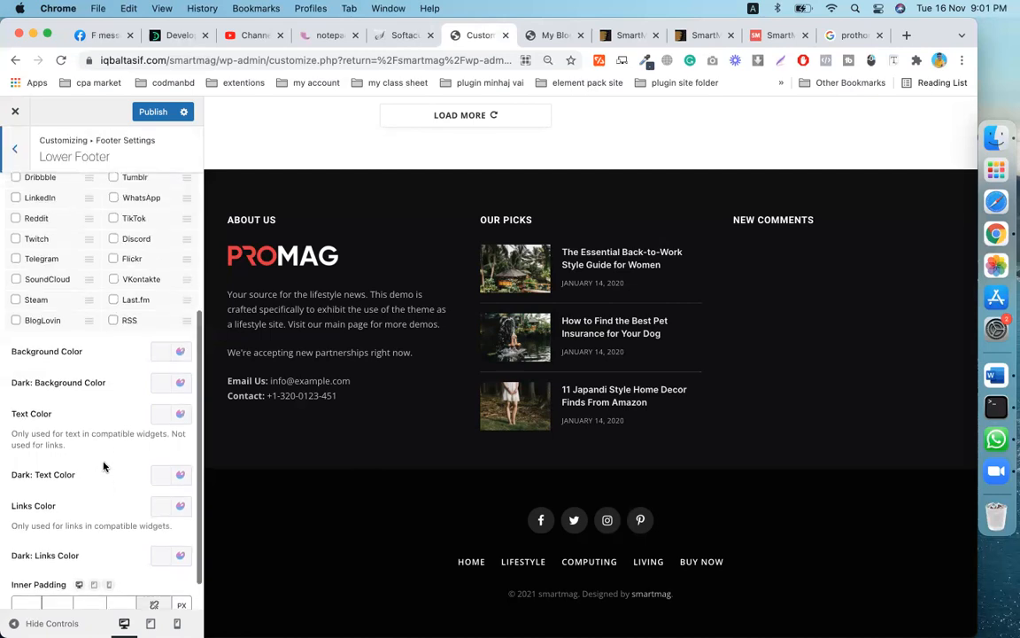
pyautogui.scroll(5, 103, 467)
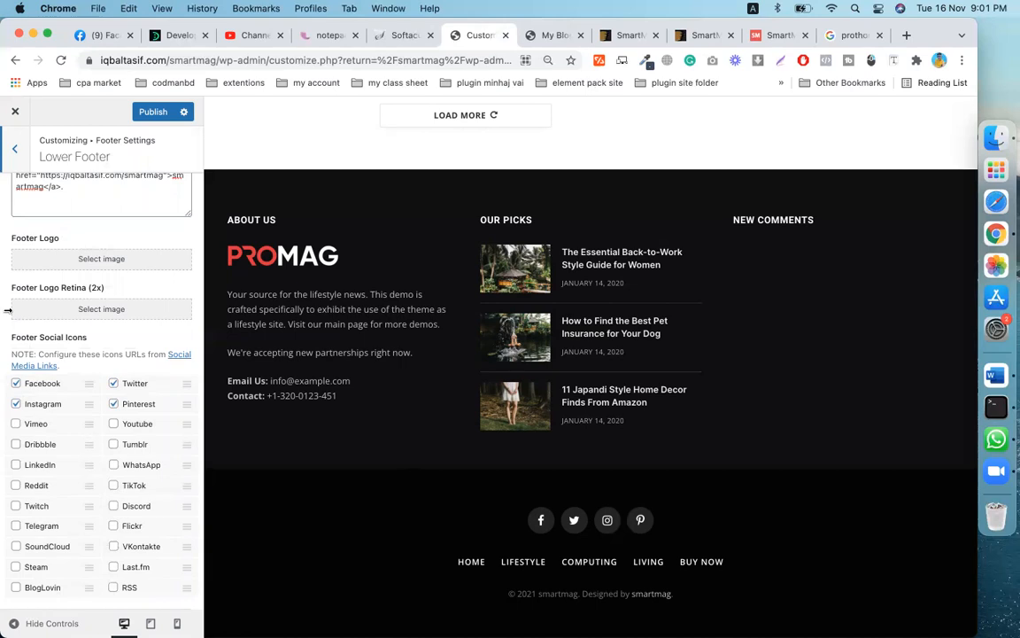
# - Toggle the Facebook icon off and on, publish the footer edits, and return to Footer Settings
pyautogui.click(16, 384)
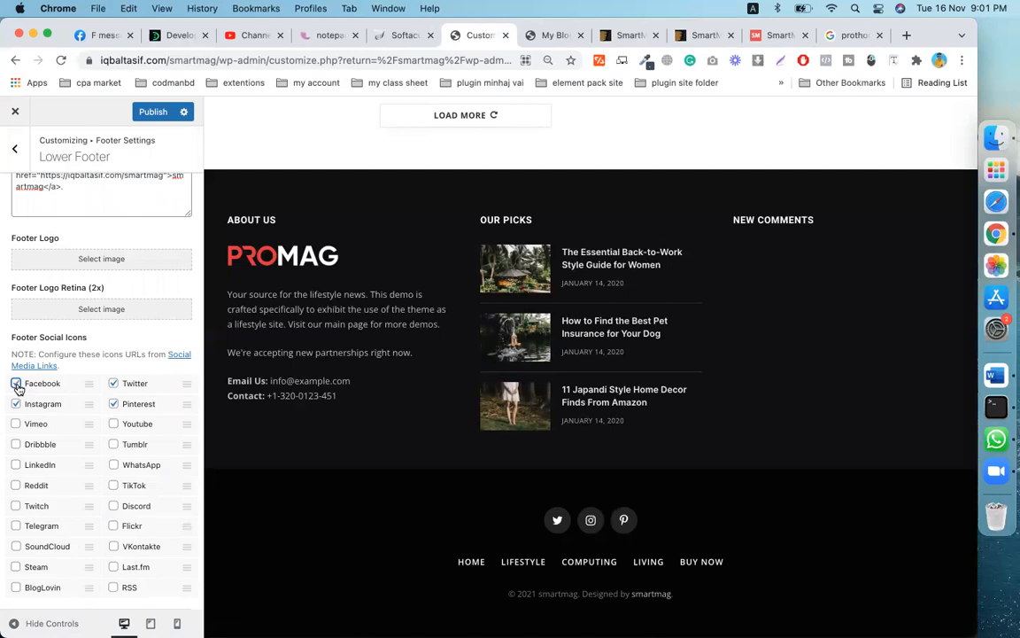
pyautogui.click(16, 384)
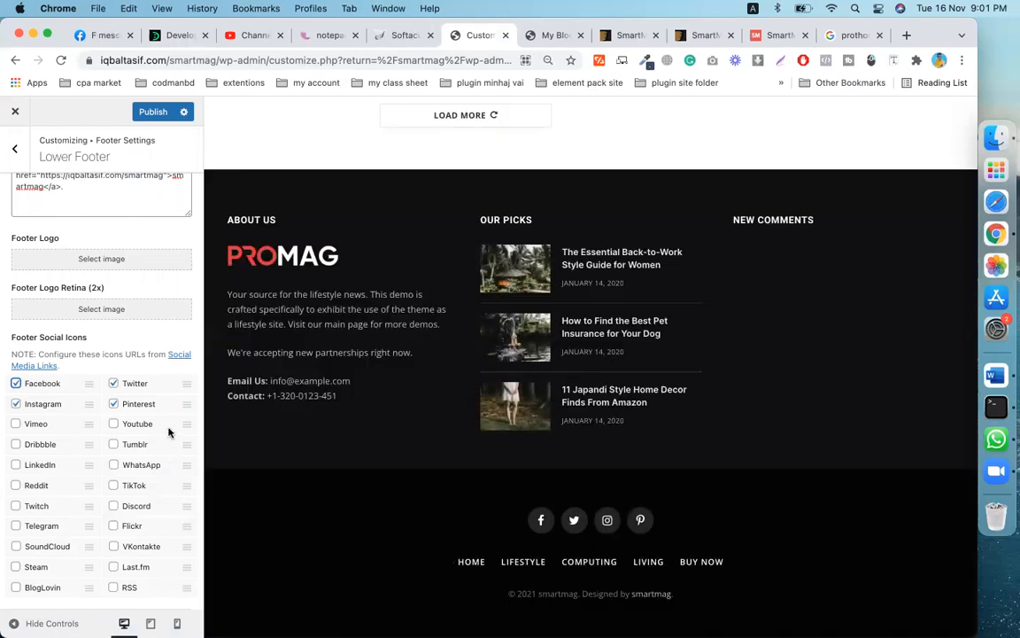
pyautogui.scroll(3, 89, 372)
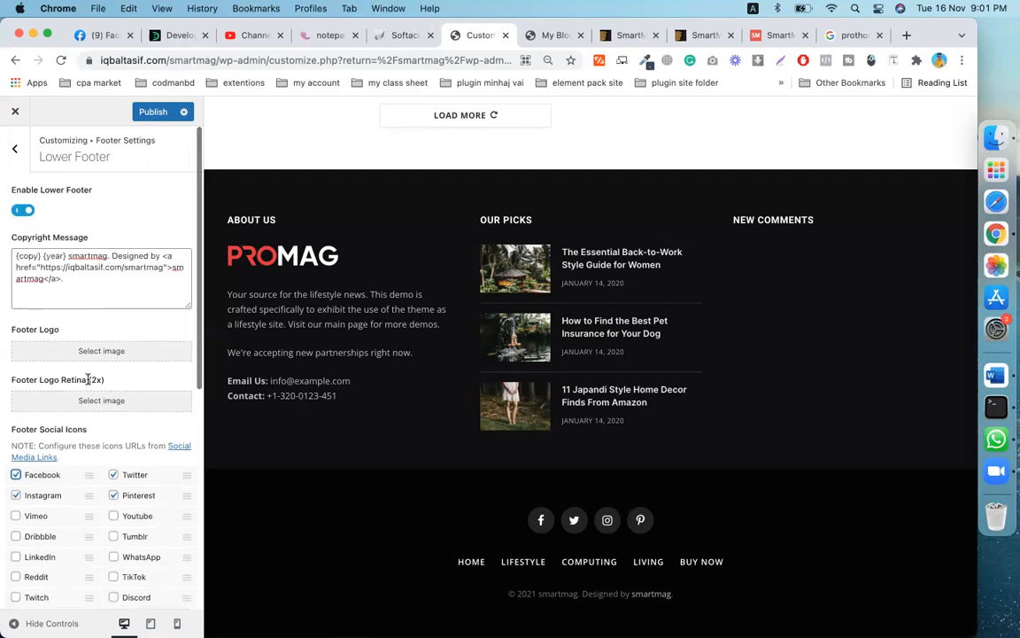
pyautogui.click(153, 112)
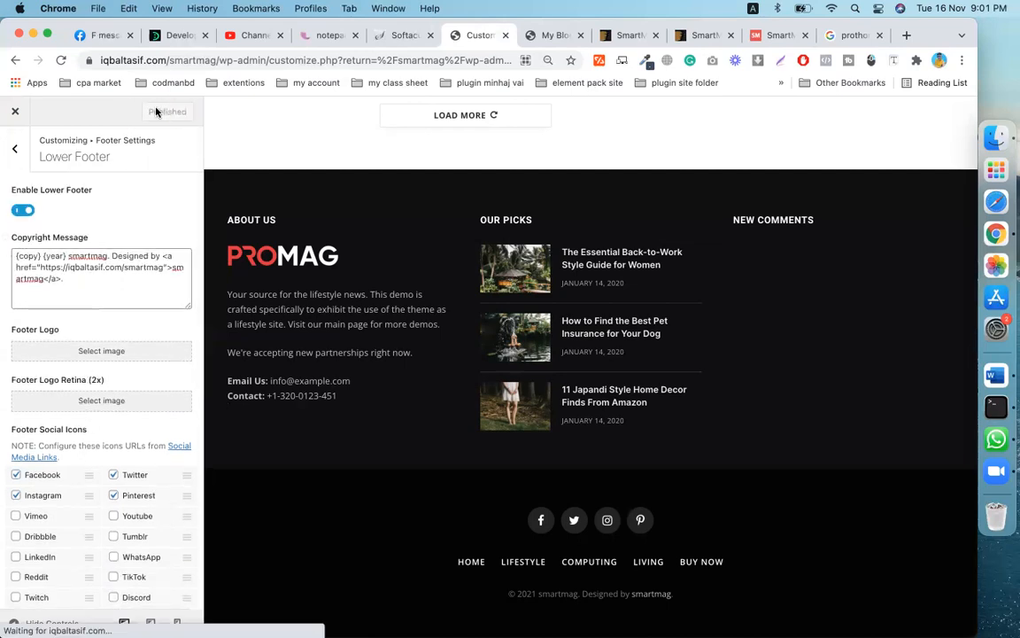
pyautogui.click(16, 153)
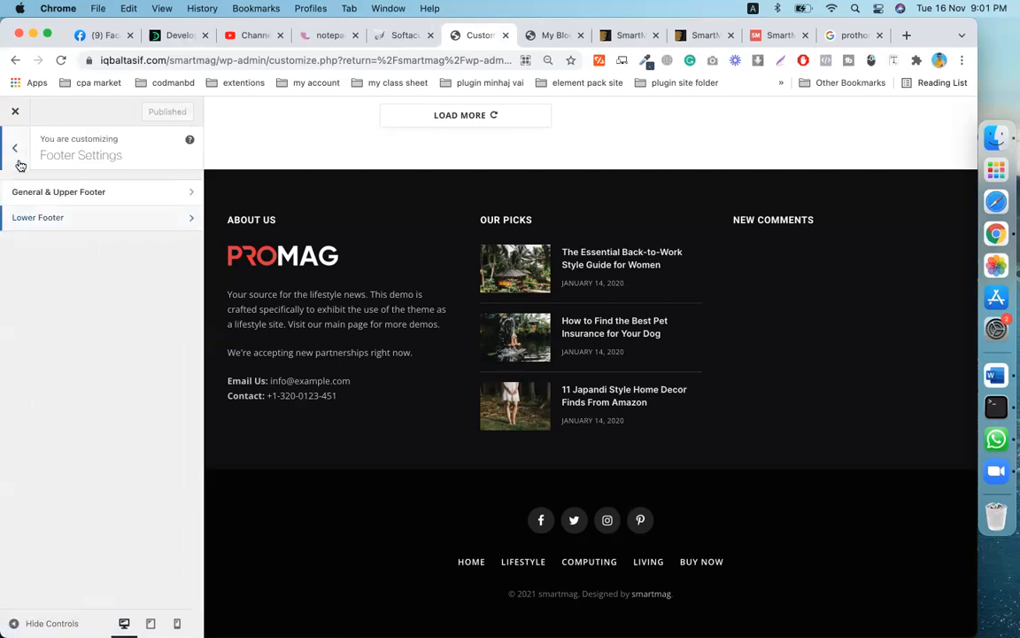
# - Open the Colors & Typography section and expand and look through the Global Colors options
pyautogui.click(17, 148)
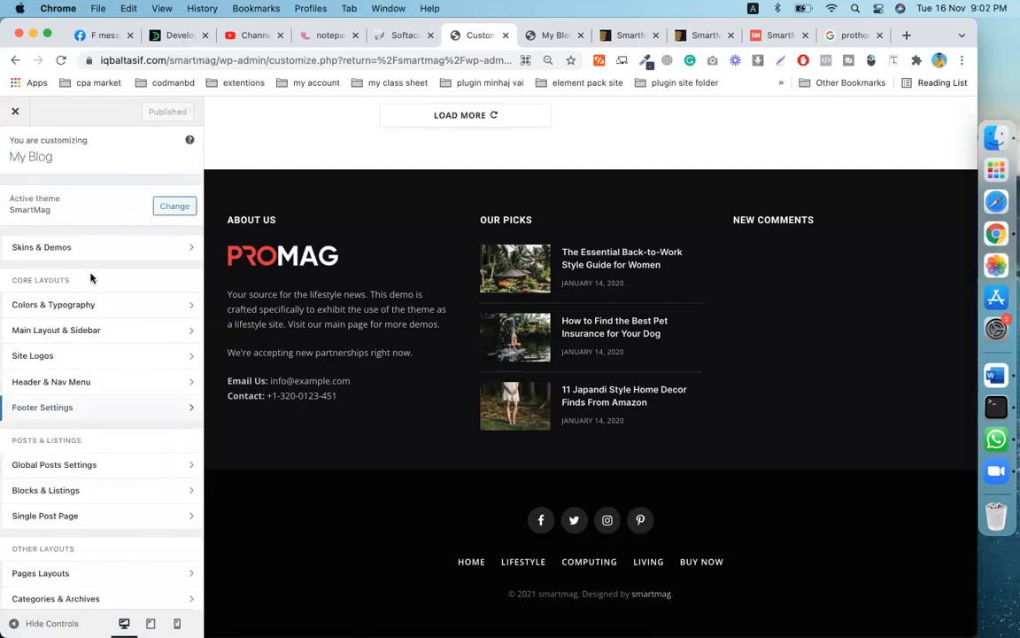
pyautogui.scroll(-2, 110, 323)
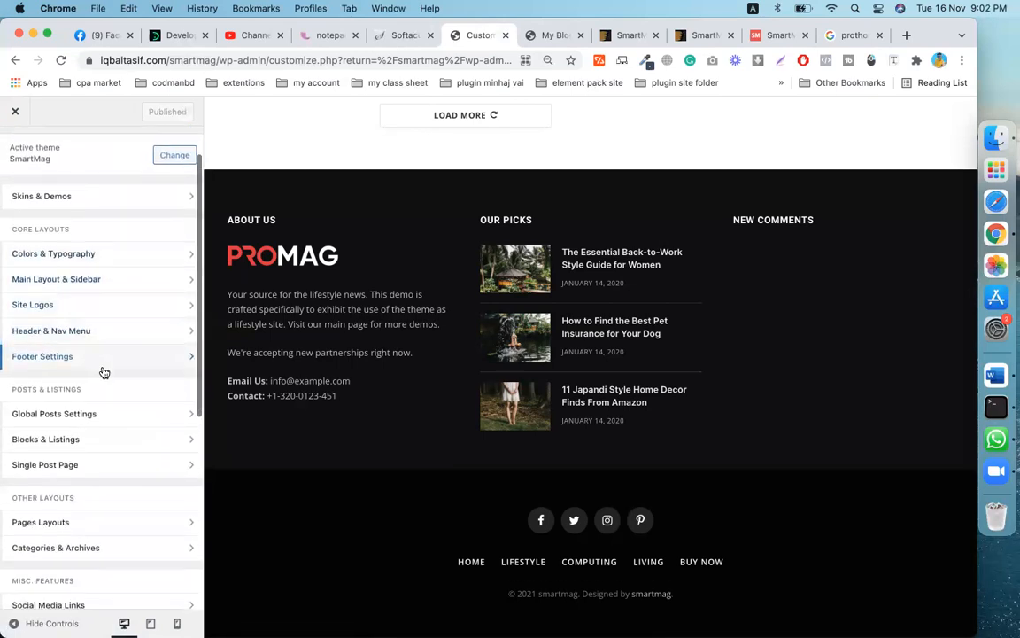
pyautogui.scroll(-1, 101, 370)
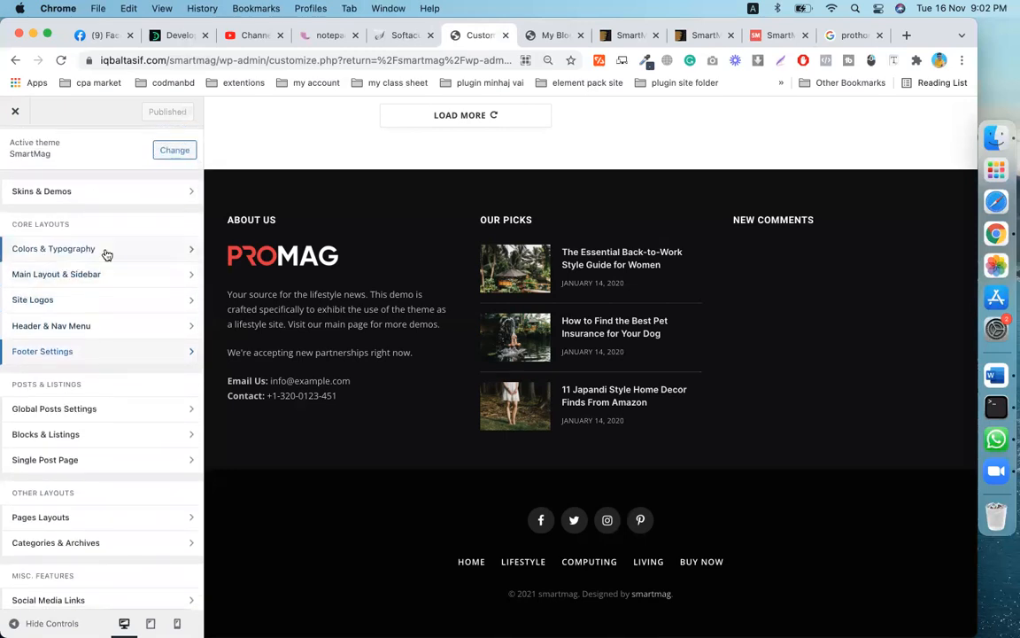
pyautogui.click(69, 249)
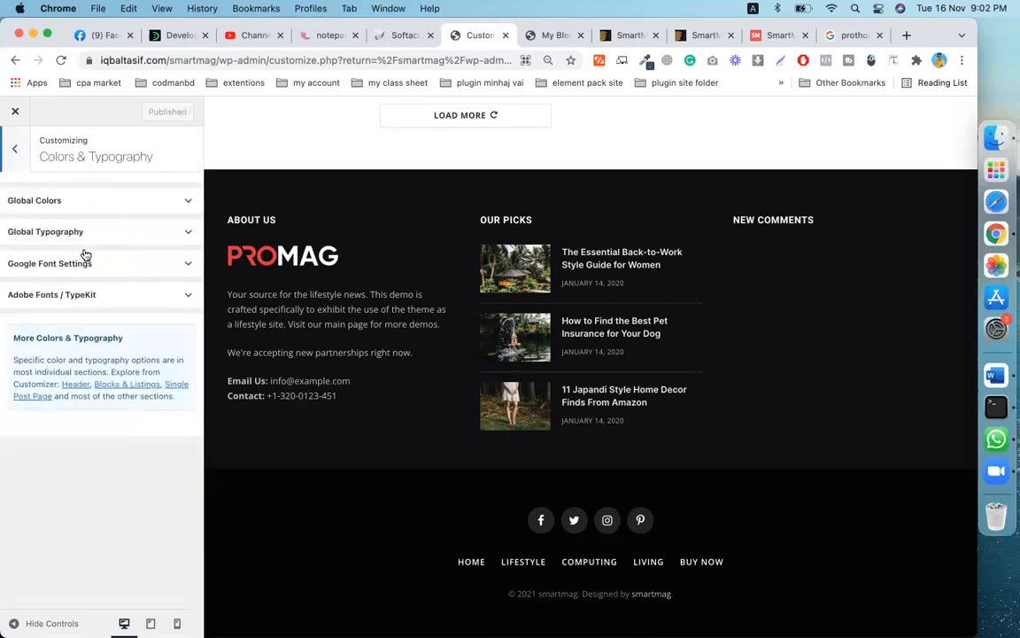
pyautogui.click(61, 203)
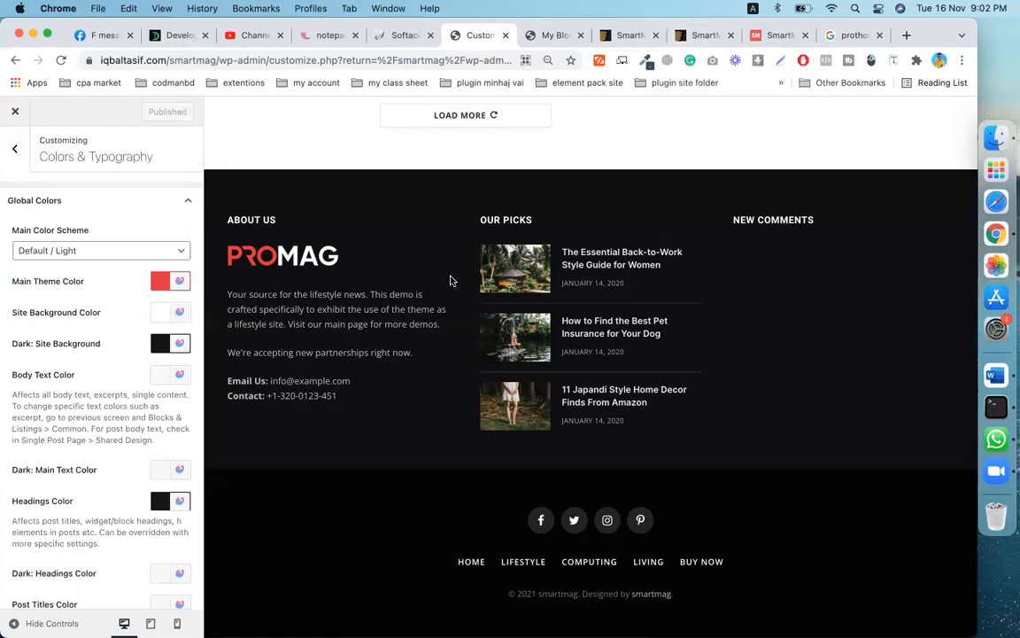
pyautogui.scroll(10, 450, 281)
pyautogui.scroll(5, 451, 281)
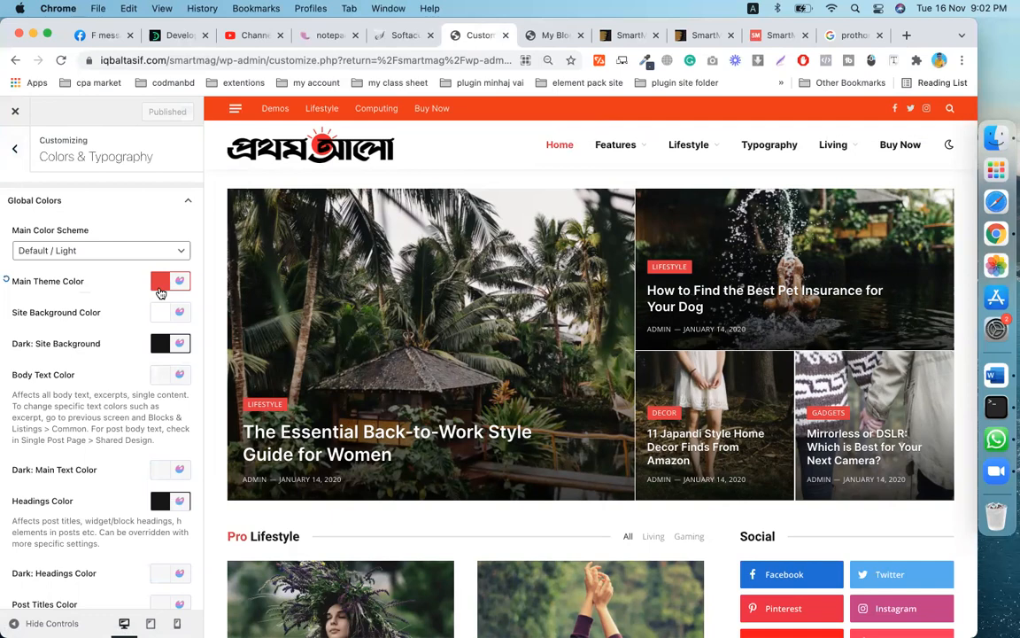
pyautogui.scroll(-5, 161, 293)
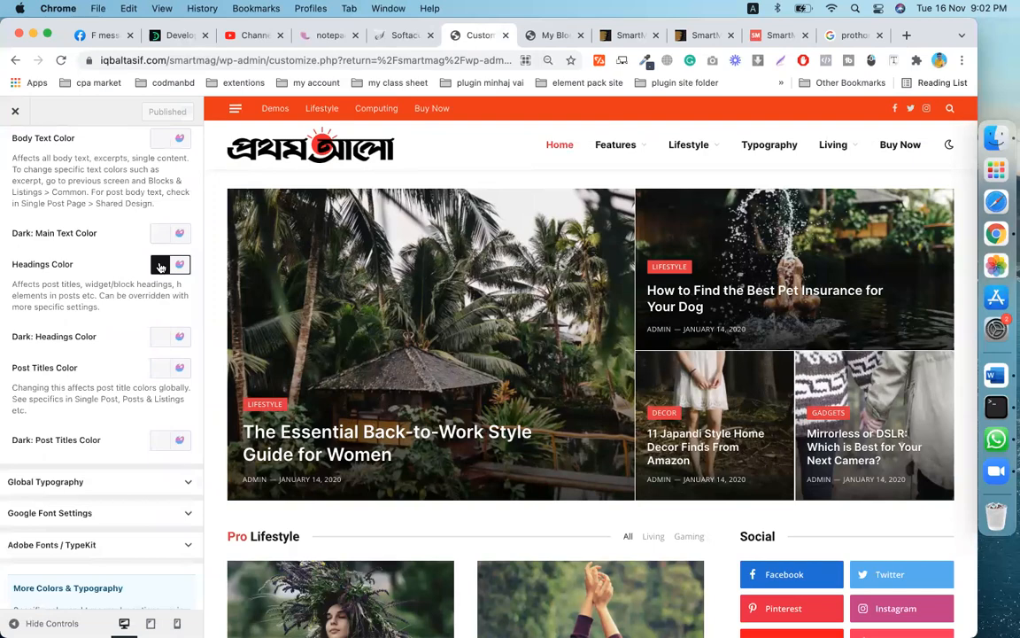
pyautogui.scroll(4, 159, 314)
pyautogui.scroll(2, 160, 315)
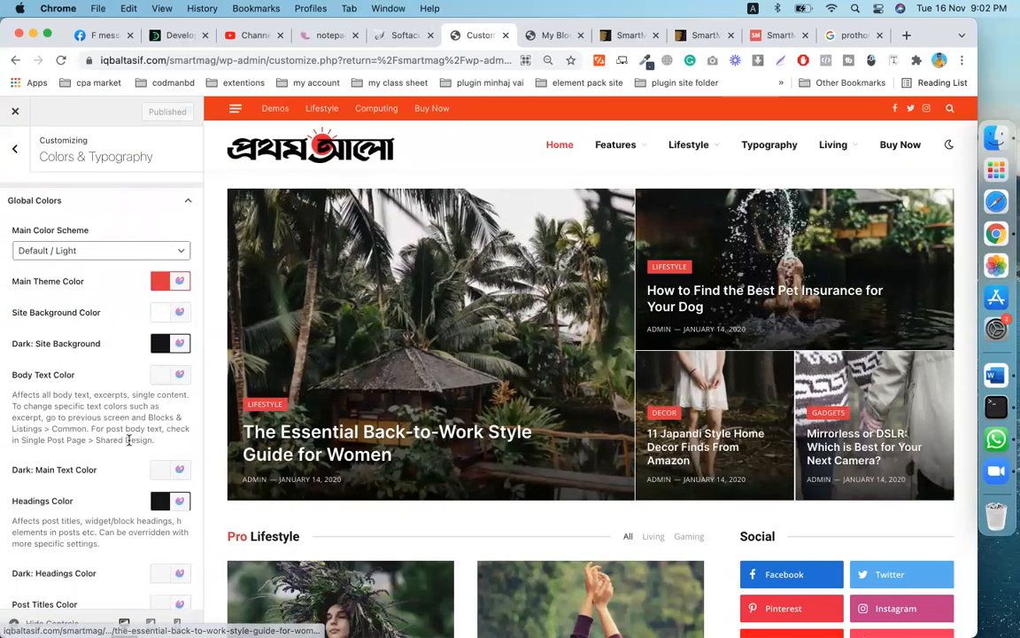
pyautogui.scroll(-7, 130, 443)
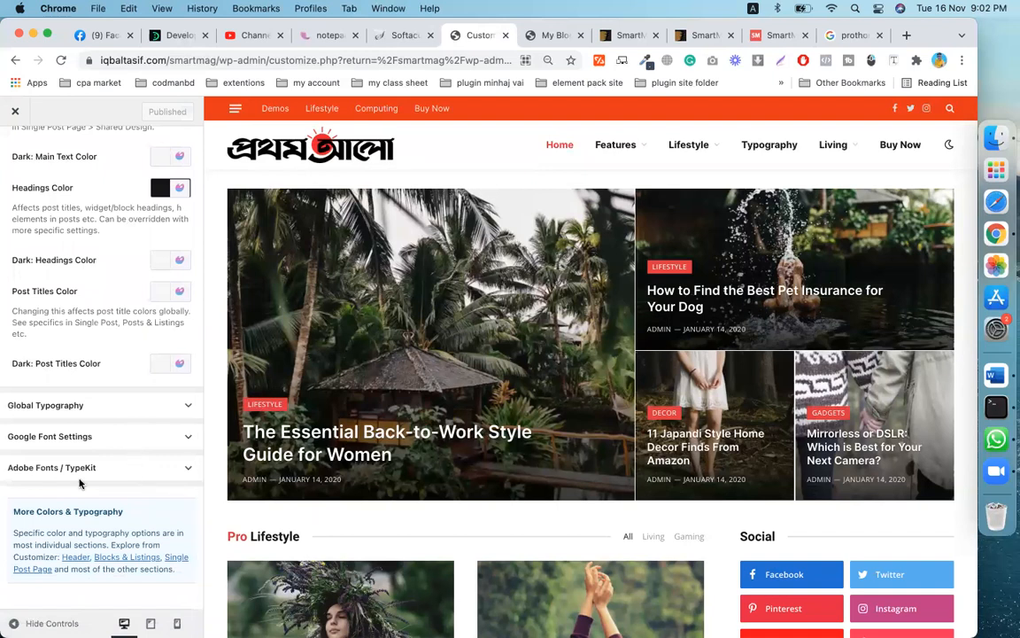
# - Expand Global Typography to review the Open Sans and Inter font settings
pyautogui.click(81, 410)
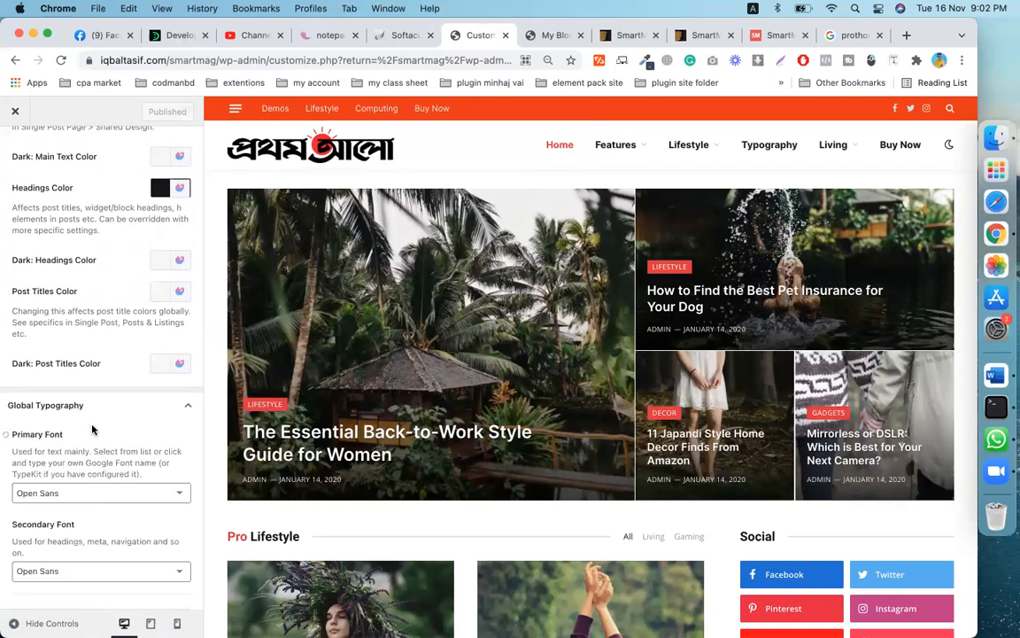
pyautogui.scroll(-4, 88, 416)
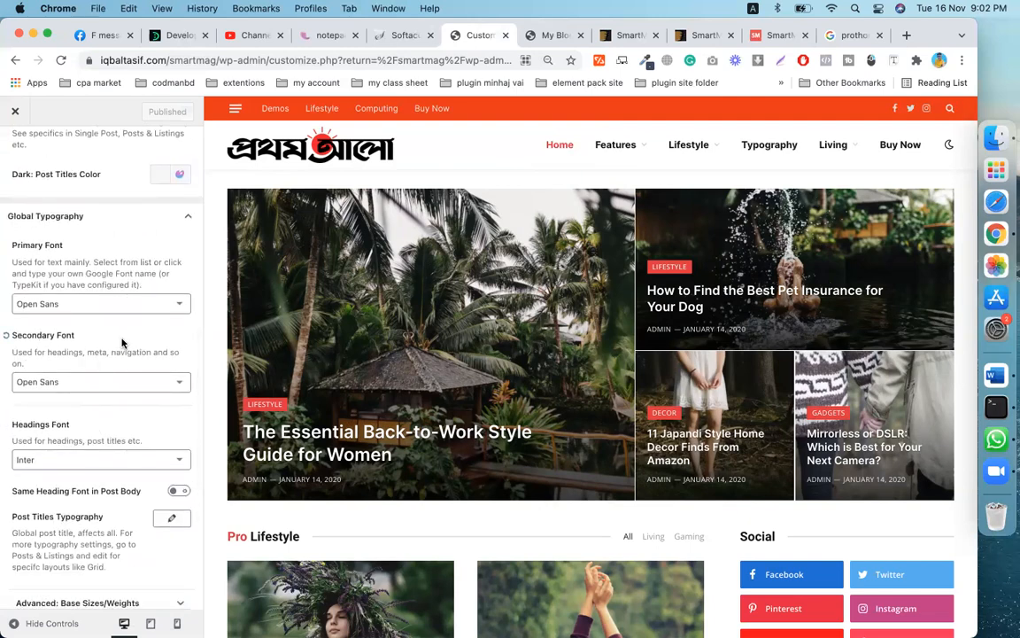
pyautogui.scroll(-1, 107, 319)
pyautogui.scroll(-4, 107, 266)
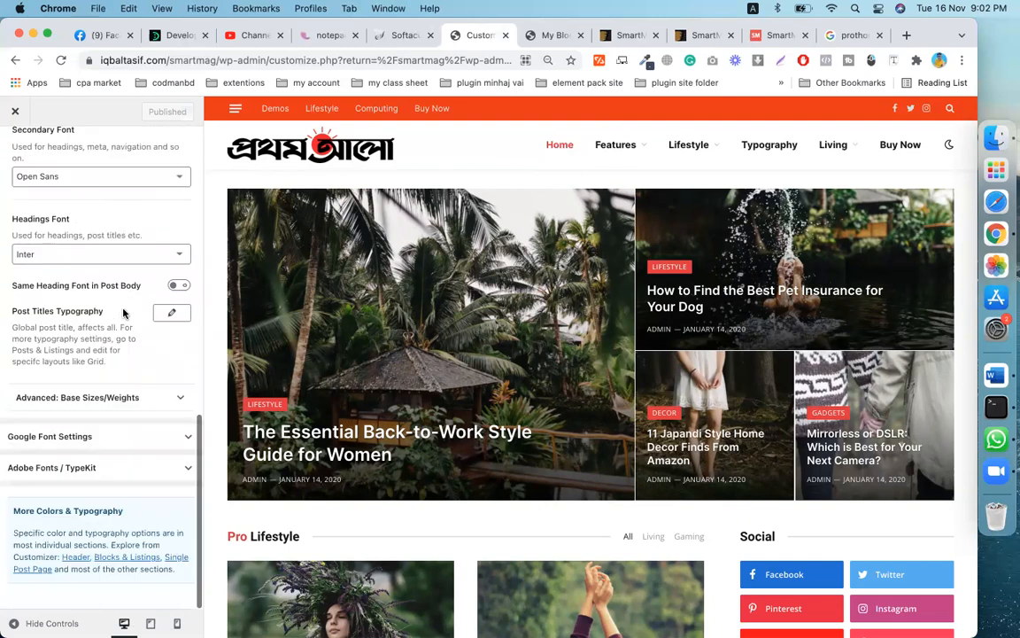
pyautogui.scroll(1, 97, 450)
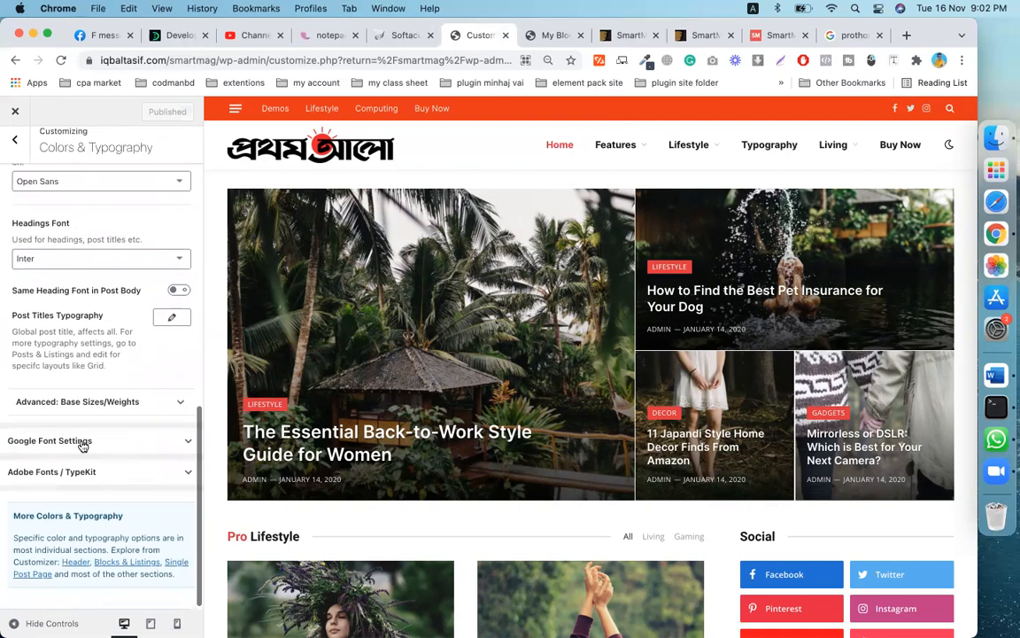
pyautogui.scroll(10, 98, 399)
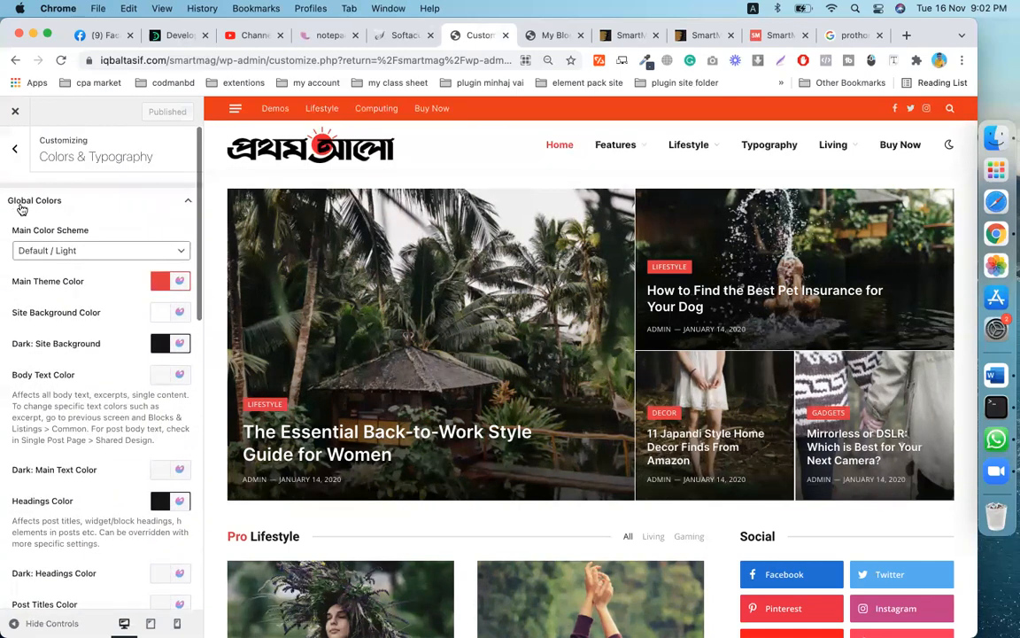
# - Open the Single Post Page section and its Design: Post / Page settings
pyautogui.click(13, 144)
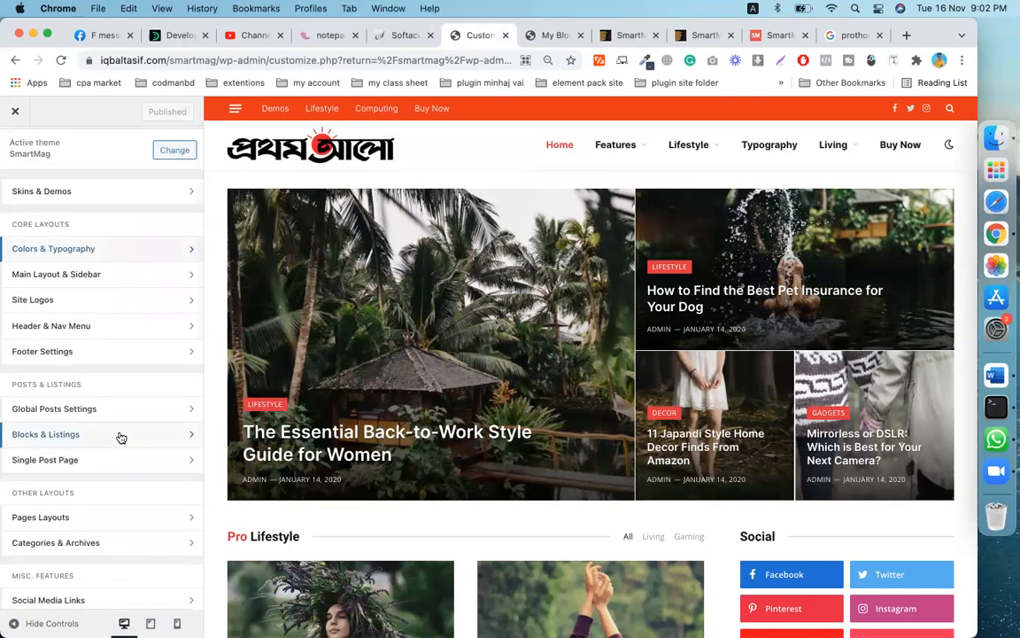
pyautogui.scroll(-1, 119, 437)
pyautogui.scroll(-3, 147, 358)
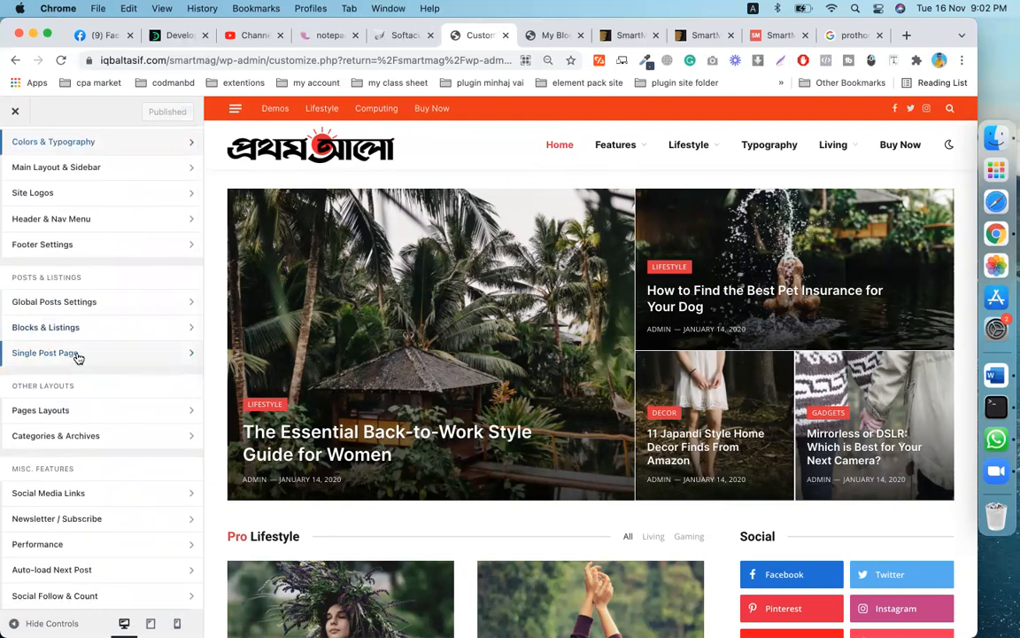
pyautogui.click(78, 354)
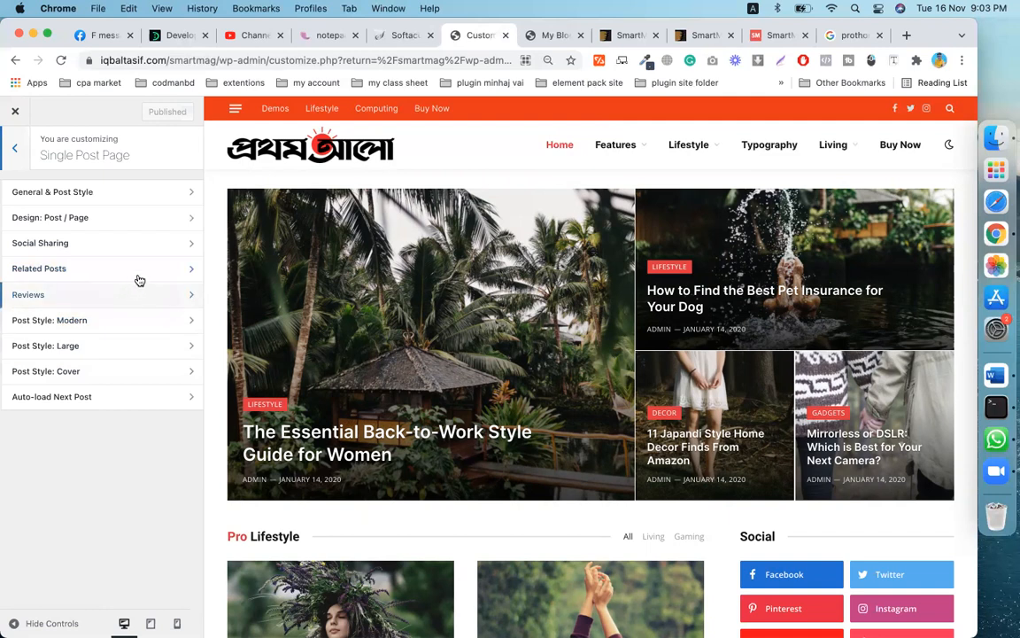
pyautogui.click(84, 218)
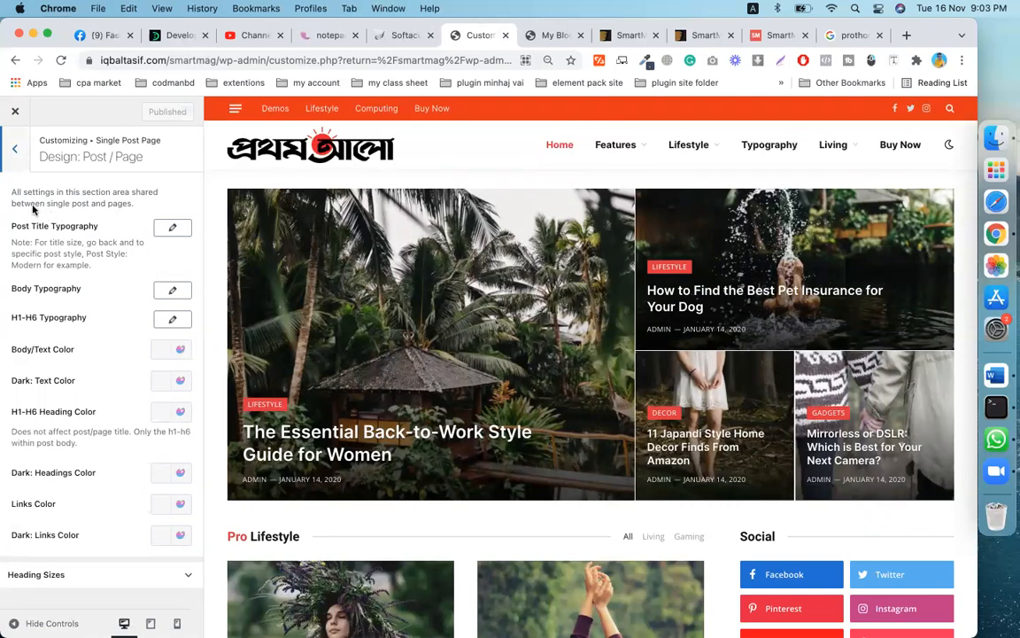
# - Return to the main Customizer list and open the Pages Layouts section
pyautogui.click(20, 152)
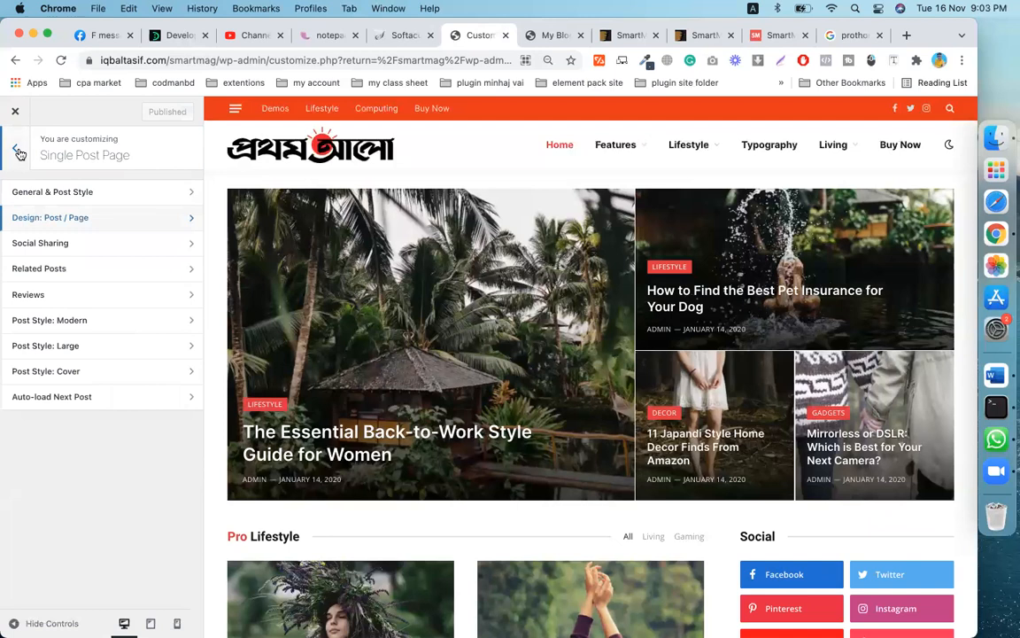
pyautogui.click(19, 152)
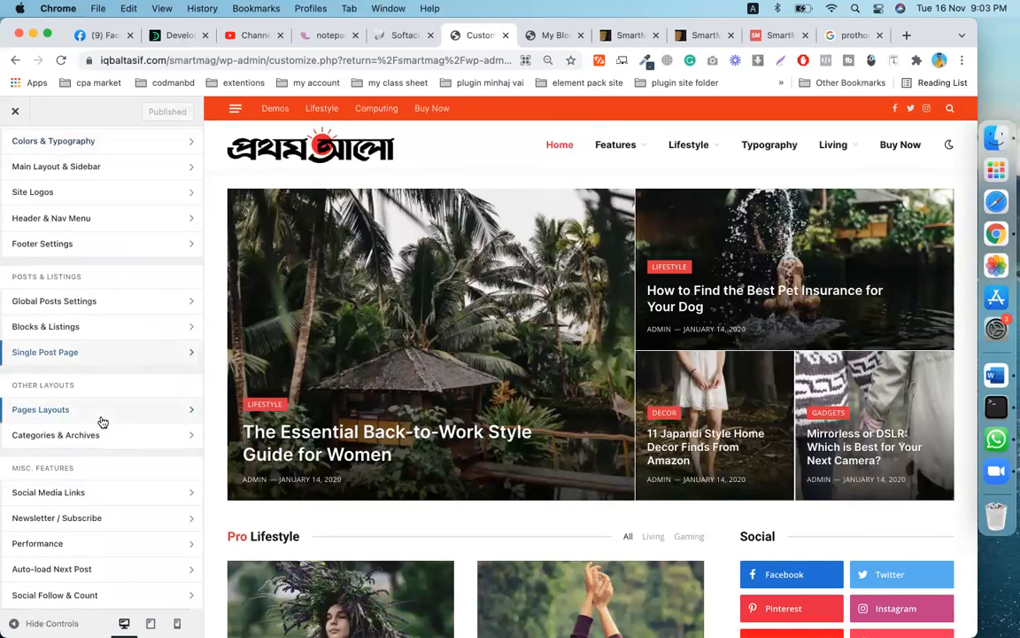
pyautogui.scroll(-2, 88, 398)
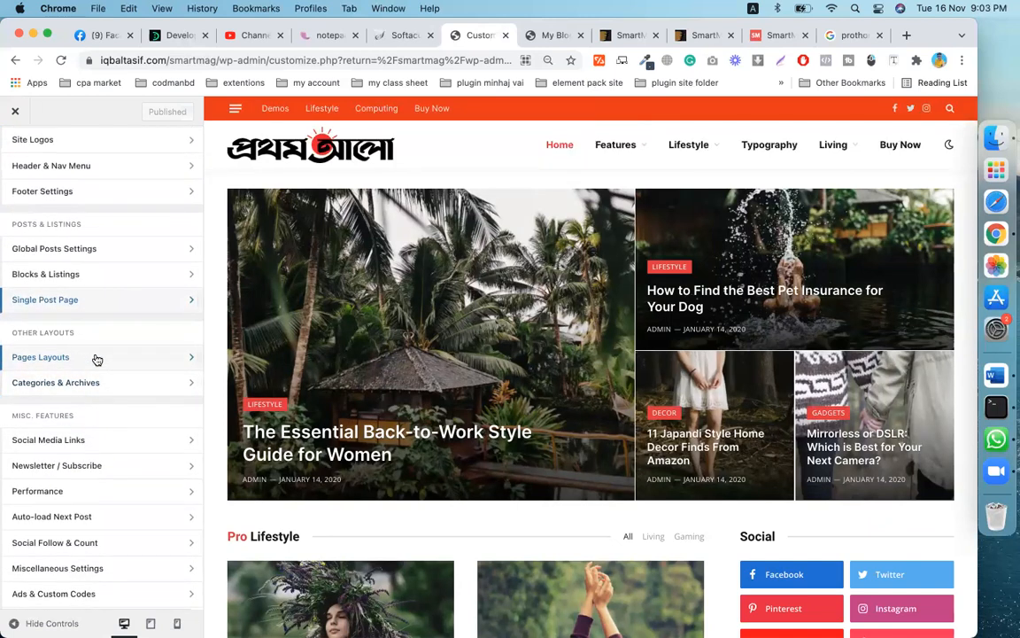
pyautogui.click(98, 357)
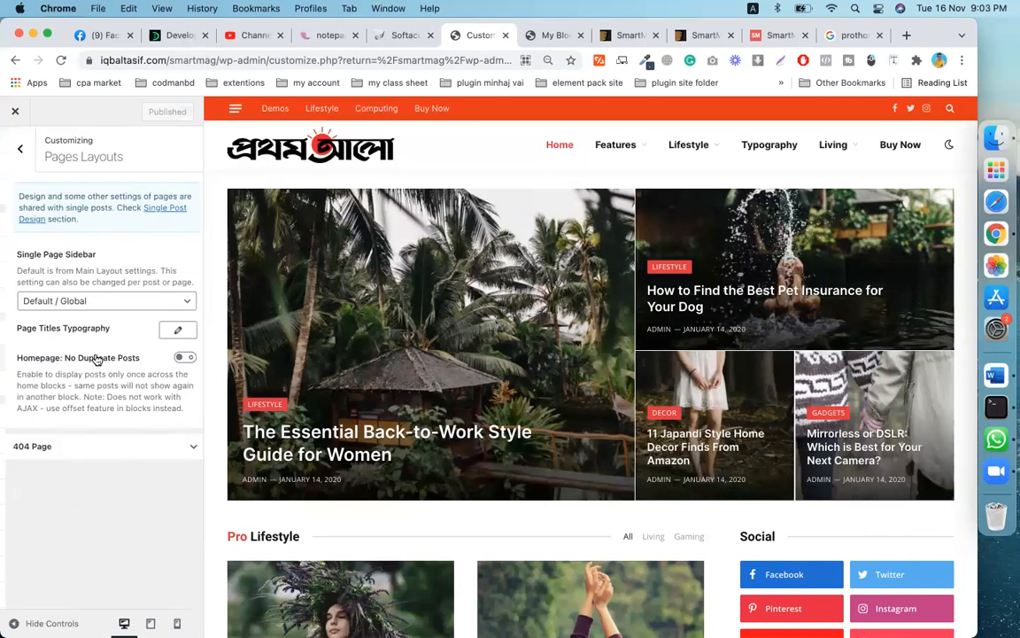
# - Set Single Page Sidebar to No Sidebar and open the Back-to-Work Style Guide post in the preview
pyautogui.click(117, 306)
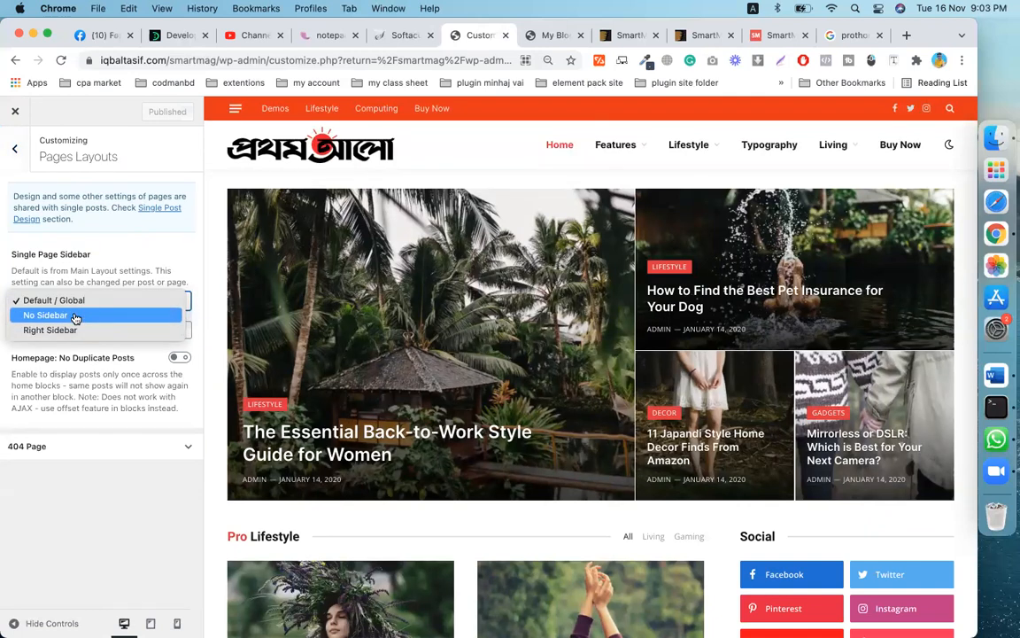
pyautogui.click(76, 316)
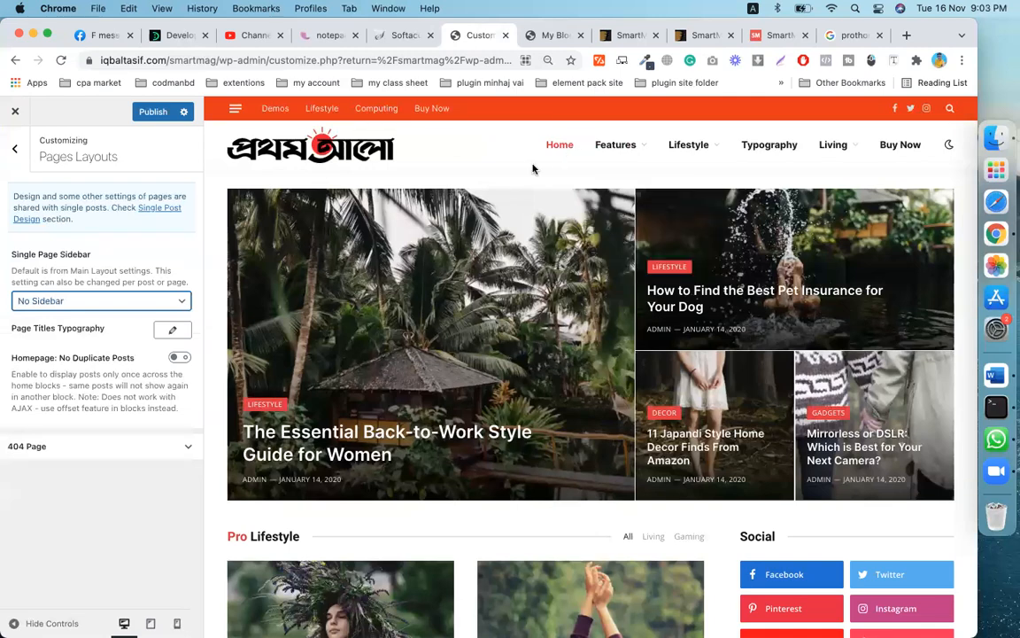
pyautogui.scroll(-2, 493, 322)
pyautogui.click(493, 321)
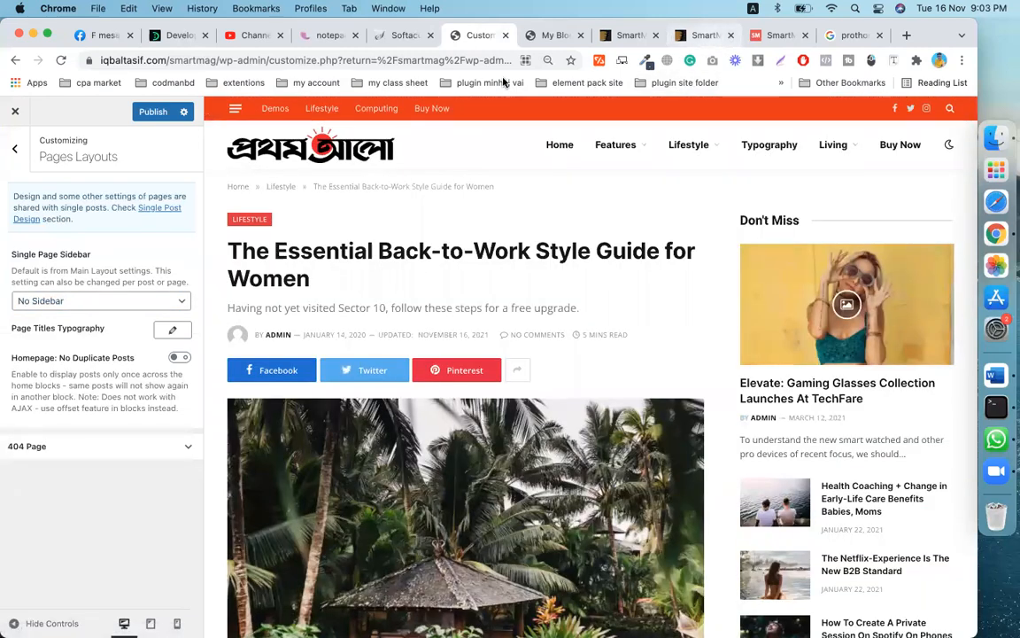
# - On the live site, open and read the Health Coaching + Change in Early-Life Care post, then return to the Customizer
pyautogui.click(553, 35)
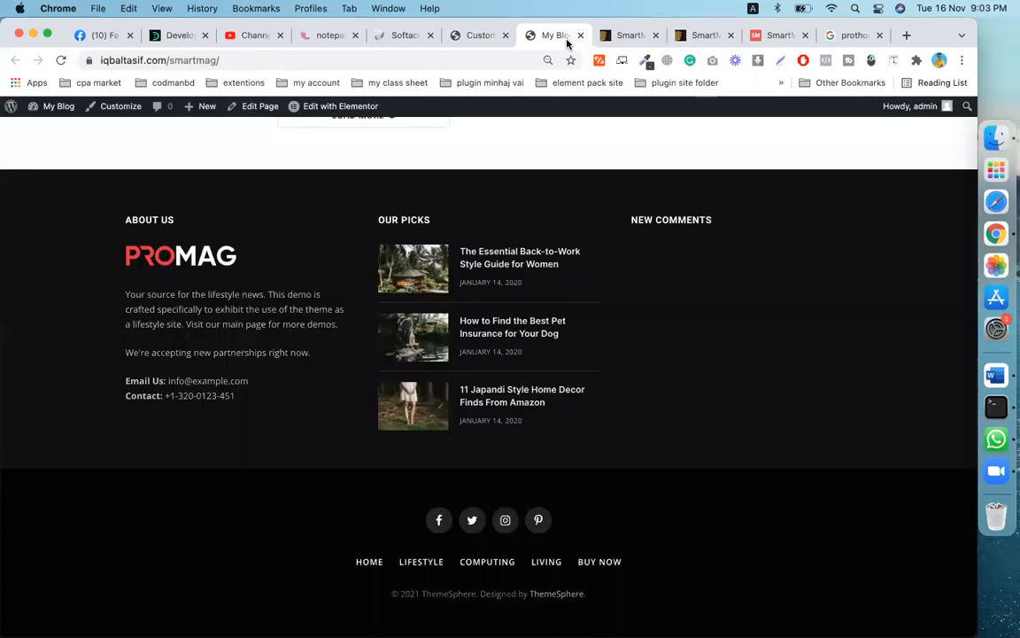
pyautogui.scroll(15, 437, 443)
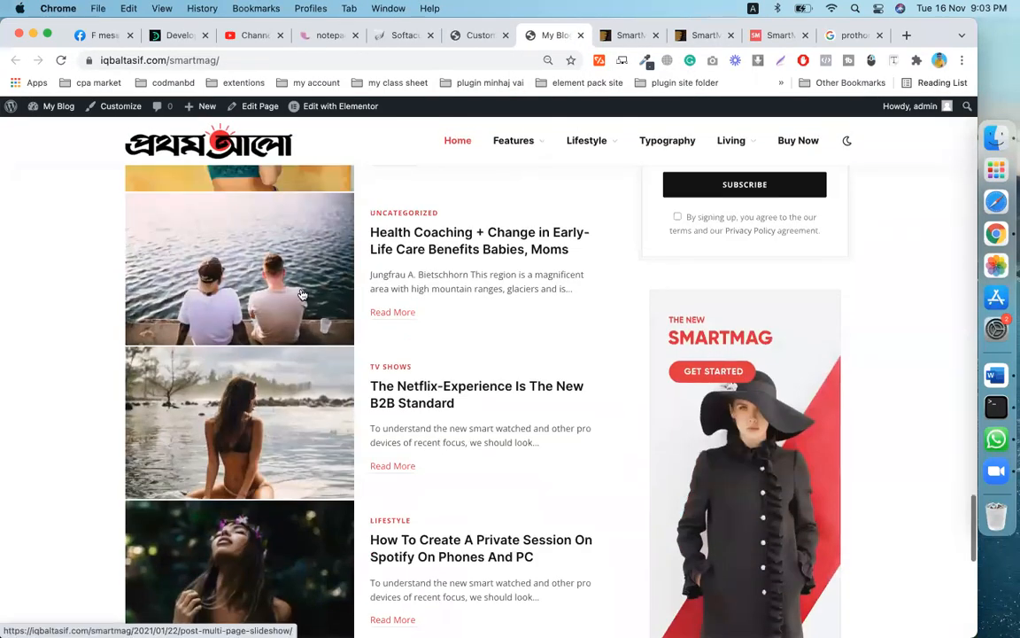
pyautogui.click(299, 292)
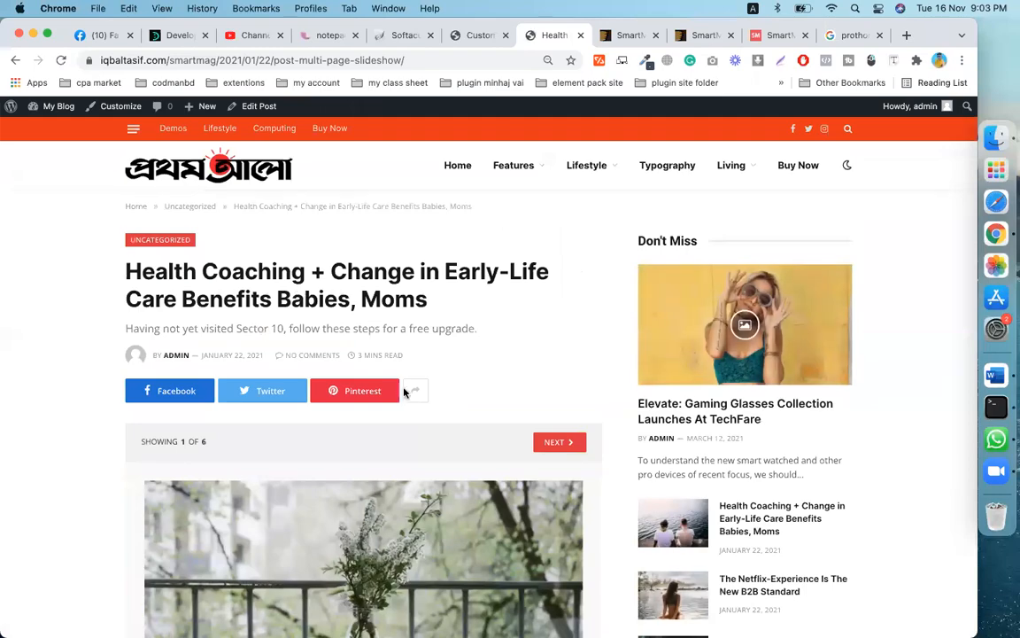
pyautogui.scroll(-5, 408, 392)
pyautogui.scroll(-3, 404, 392)
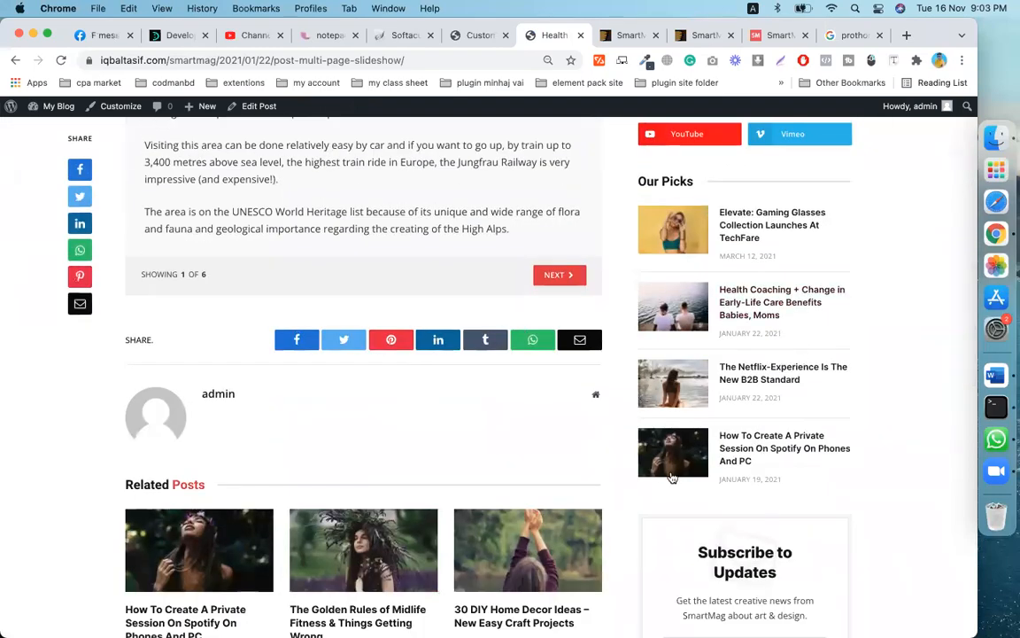
pyautogui.scroll(10, 729, 538)
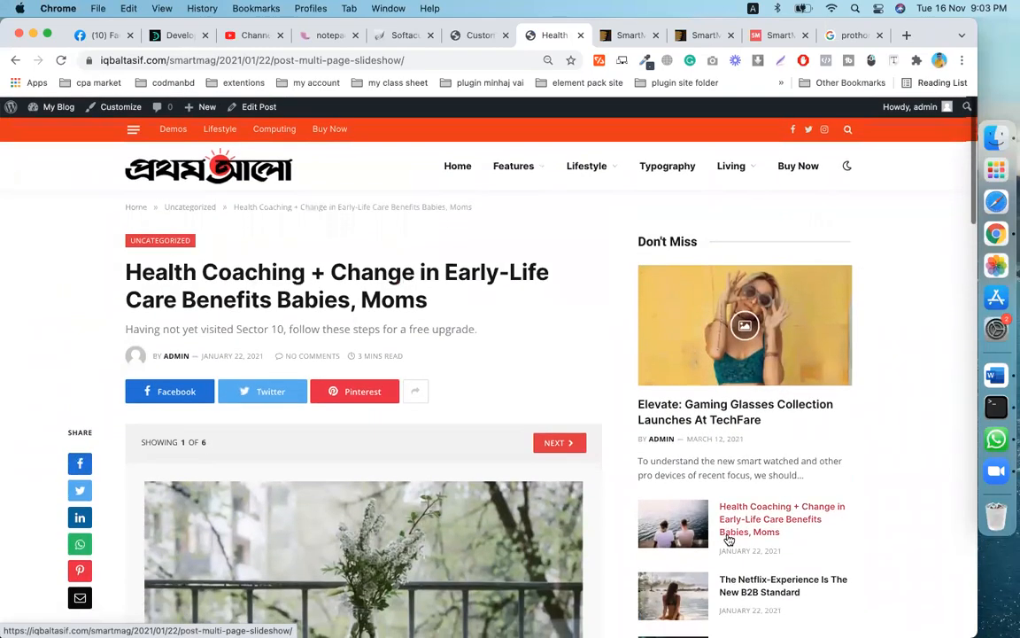
pyautogui.scroll(-1, 790, 565)
pyautogui.scroll(1, 790, 565)
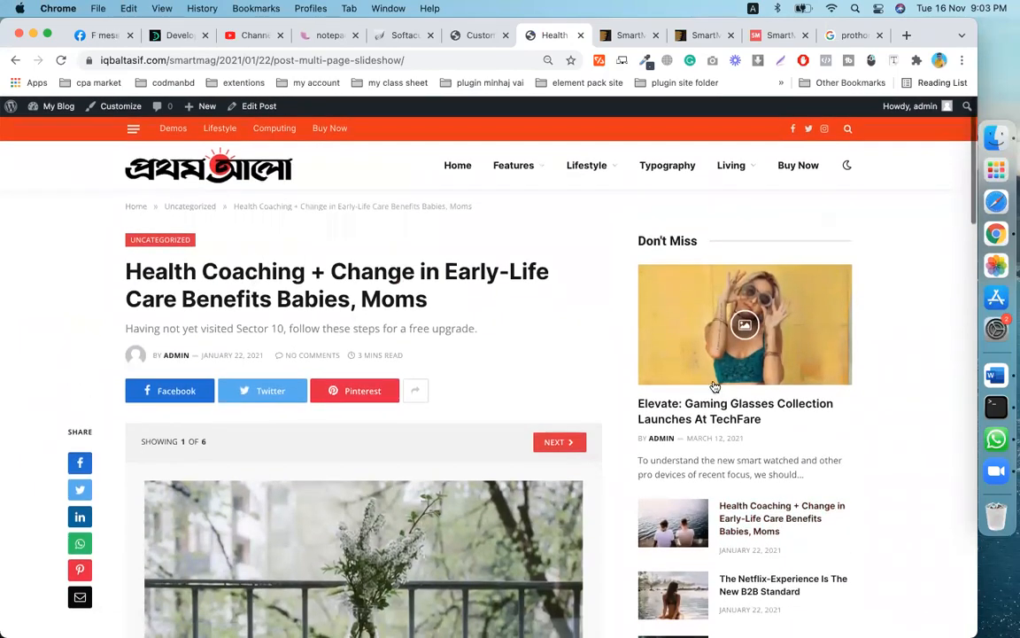
pyautogui.scroll(-10, 728, 570)
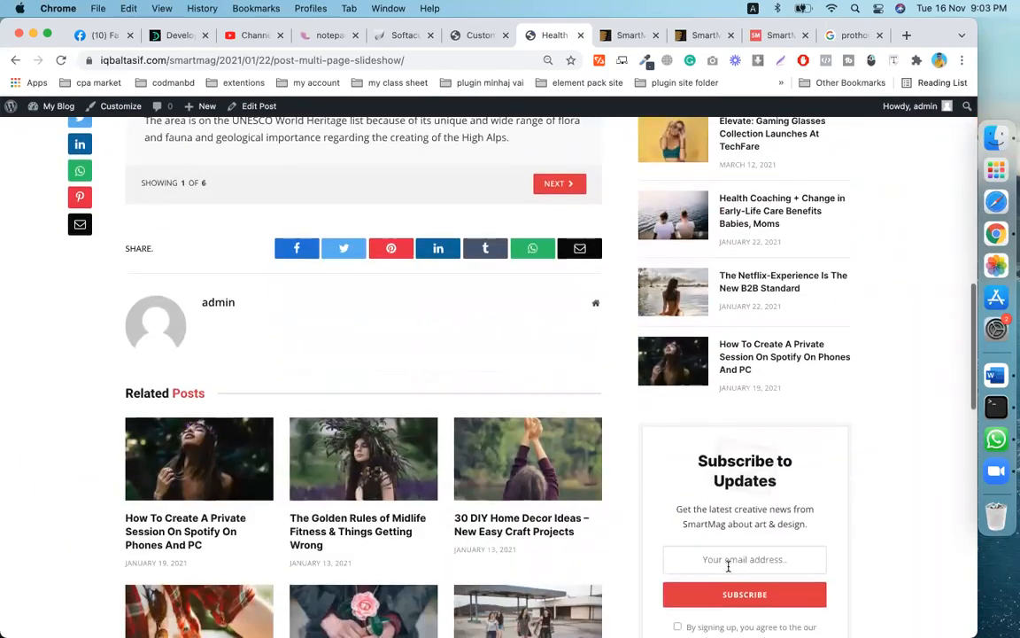
pyautogui.scroll(-3, 749, 421)
pyautogui.scroll(5, 763, 444)
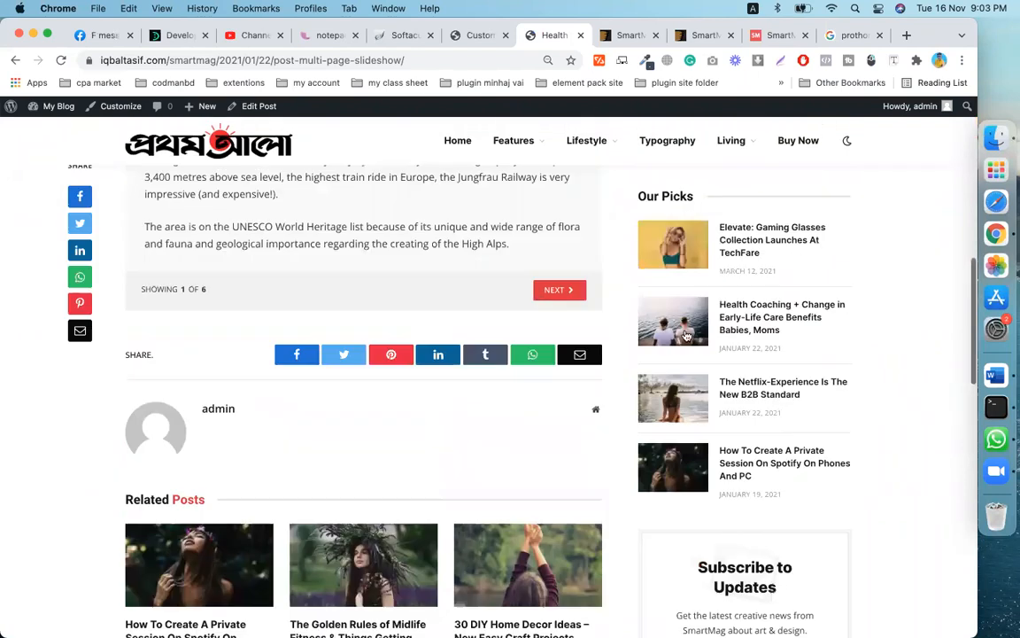
pyautogui.click(474, 35)
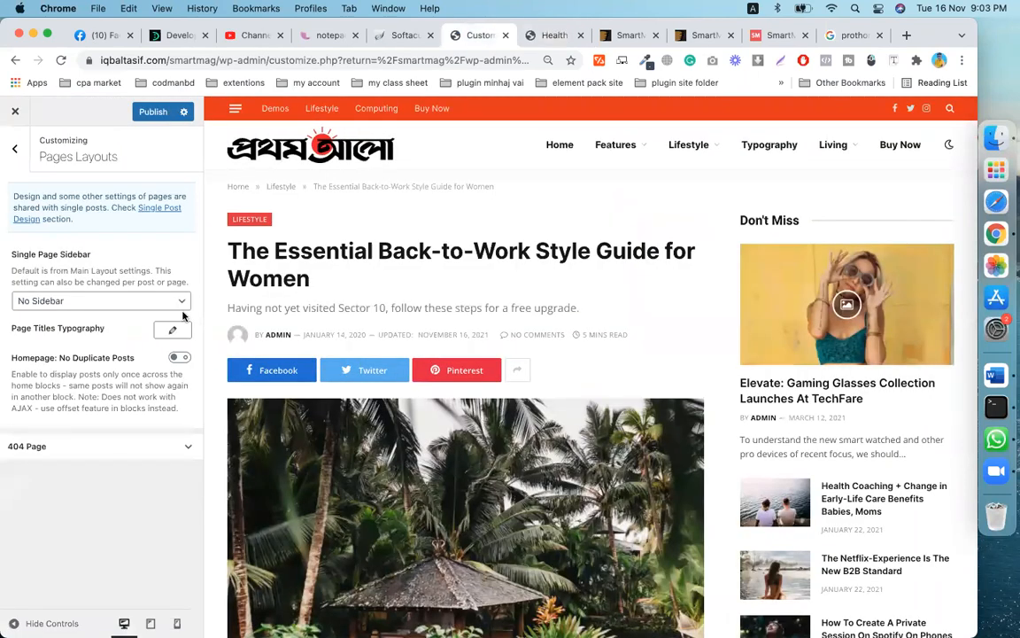
# - Revert Single Page Sidebar to Default / Global, publish the changes, and return to the main section list
pyautogui.click(121, 301)
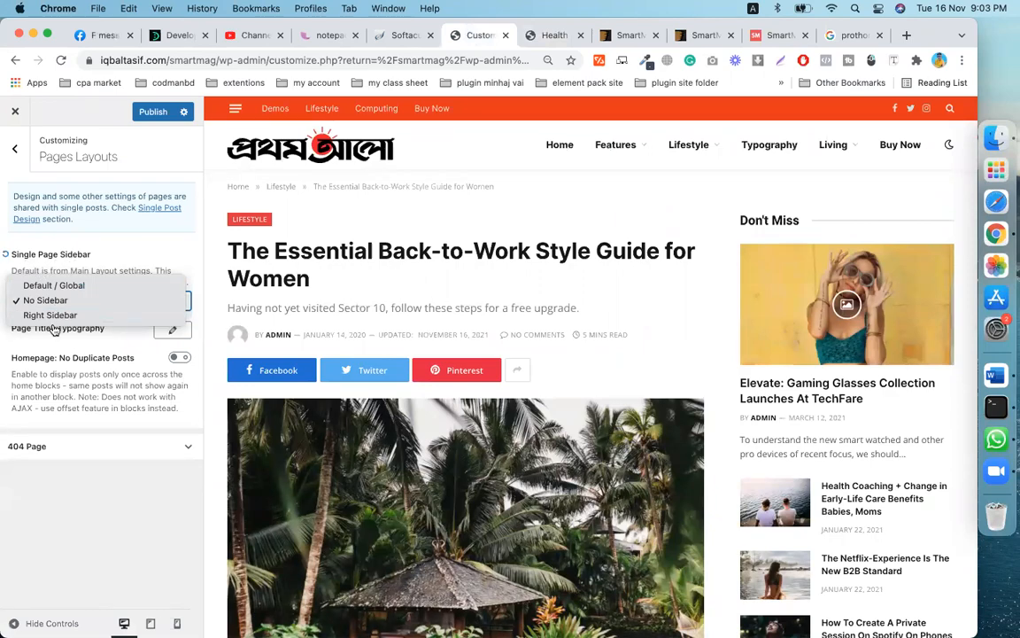
pyautogui.click(46, 279)
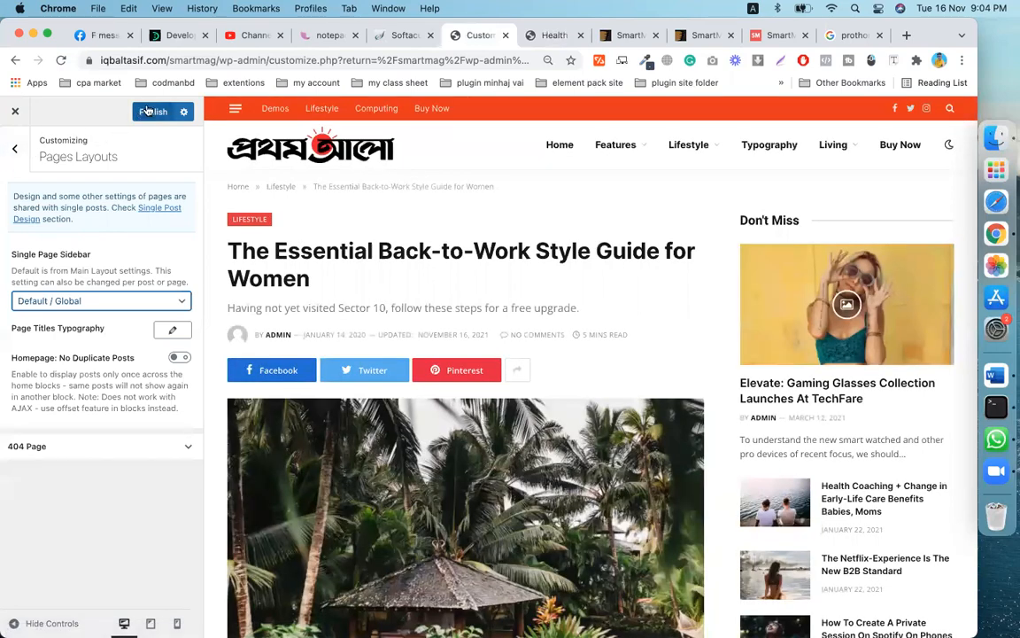
pyautogui.click(152, 114)
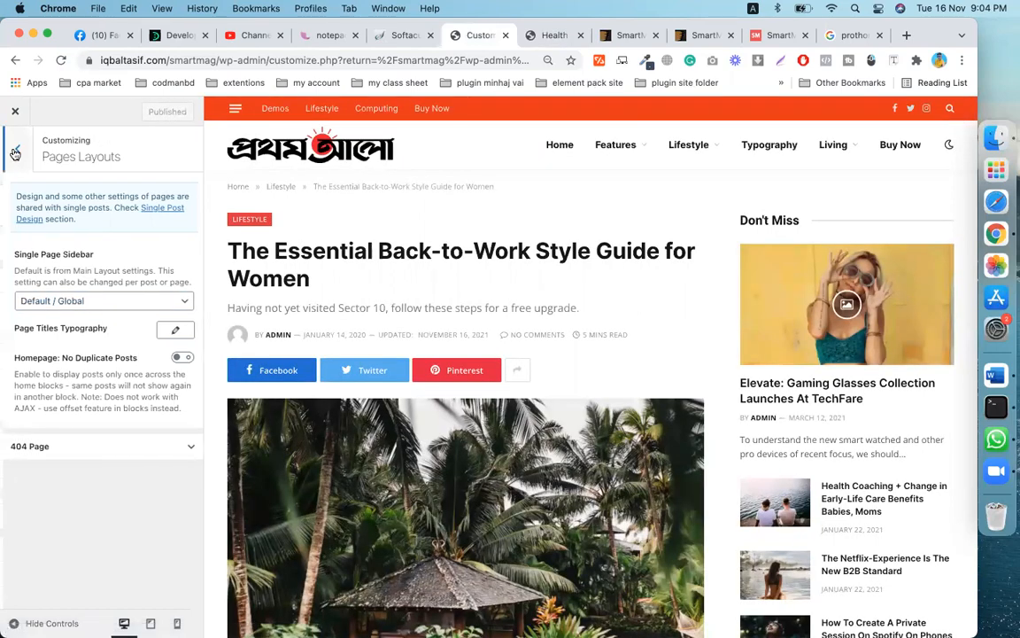
pyautogui.click(14, 148)
pyautogui.scroll(-2, 115, 430)
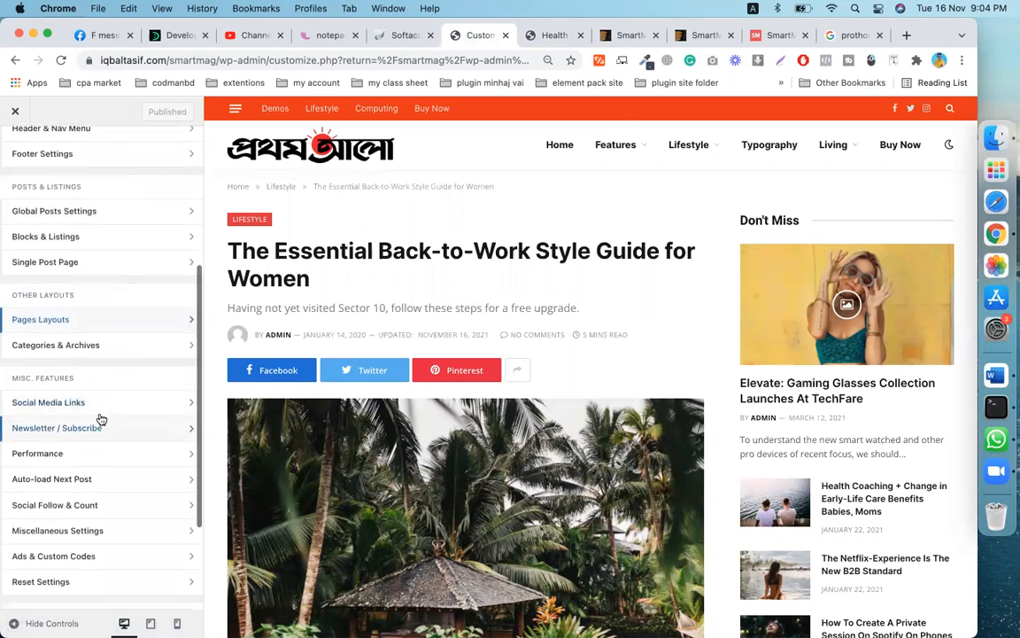
# - Look through the Categories & Archives settings and return to the main section list
pyautogui.click(102, 344)
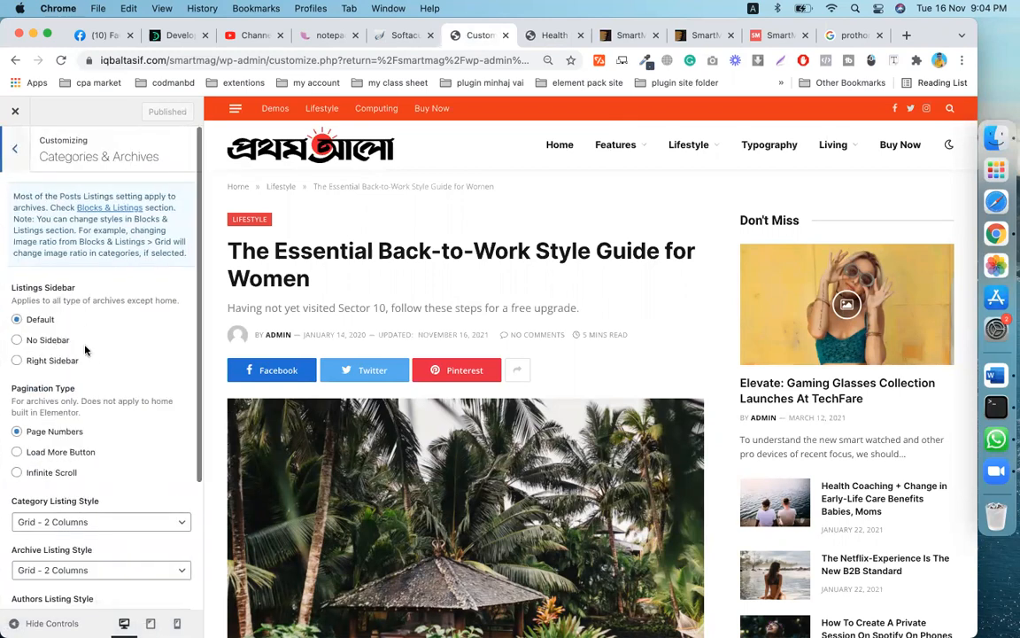
pyautogui.scroll(-2, 82, 321)
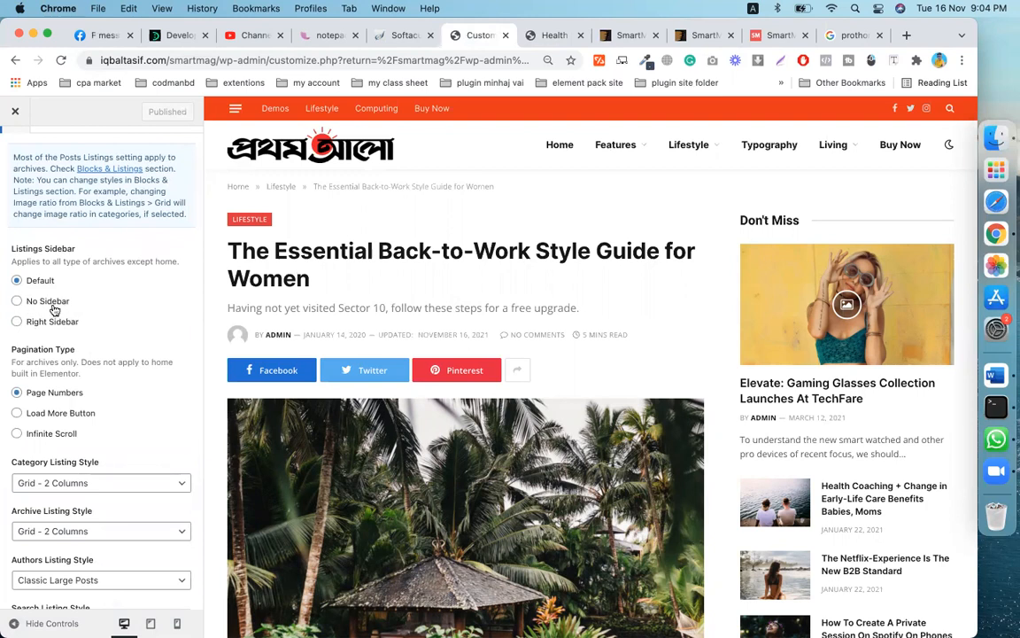
pyautogui.scroll(-3, 62, 316)
pyautogui.scroll(4, 40, 239)
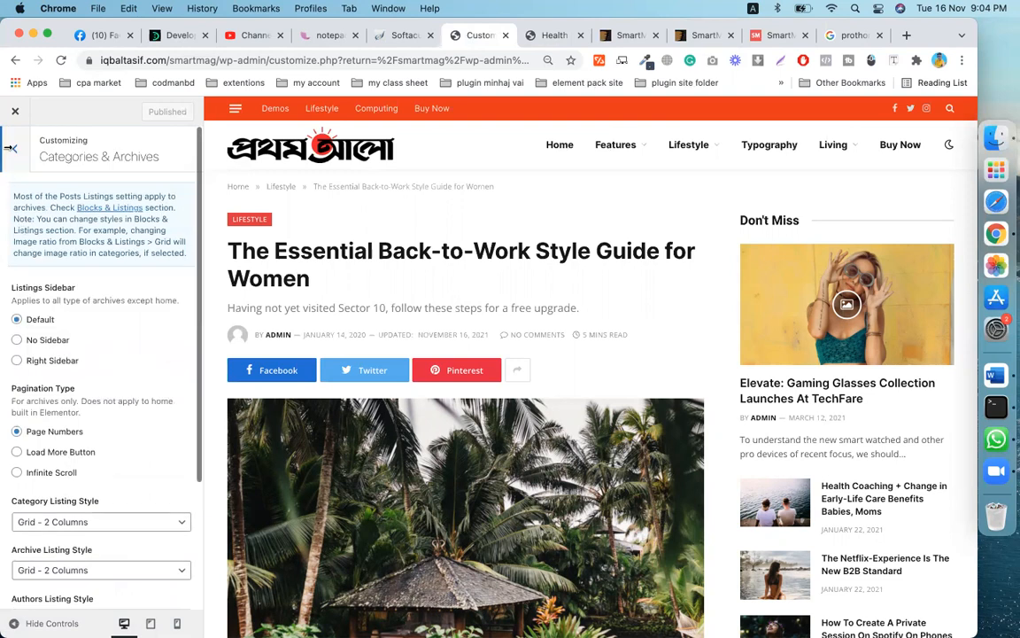
pyautogui.click(18, 154)
# - Check the Widgets section, then close the Customizer to reach the Dashboard
pyautogui.scroll(-3, 132, 377)
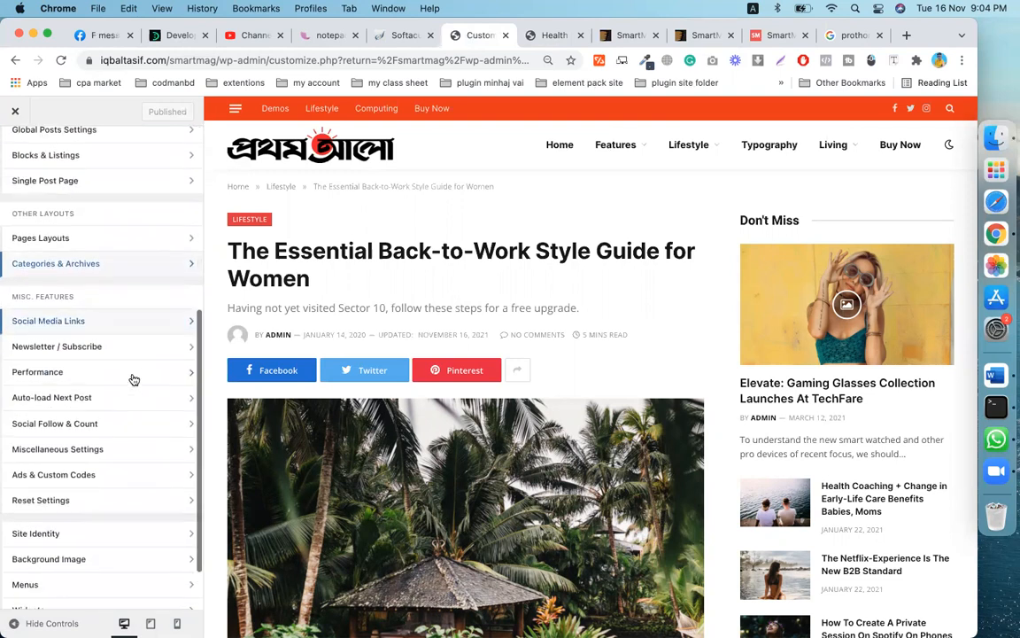
pyautogui.scroll(-1, 132, 380)
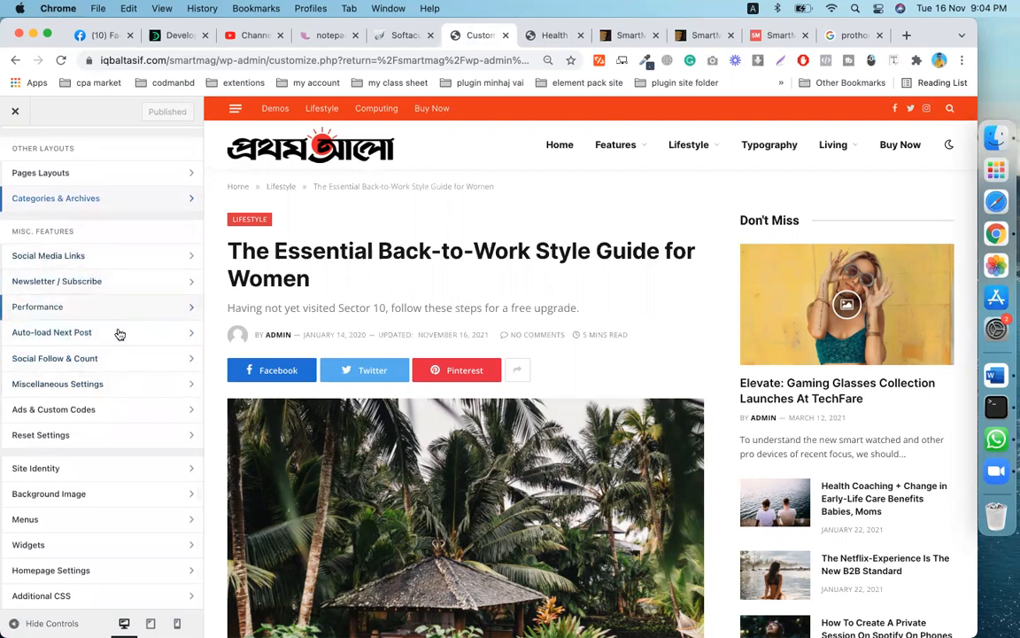
pyautogui.click(87, 546)
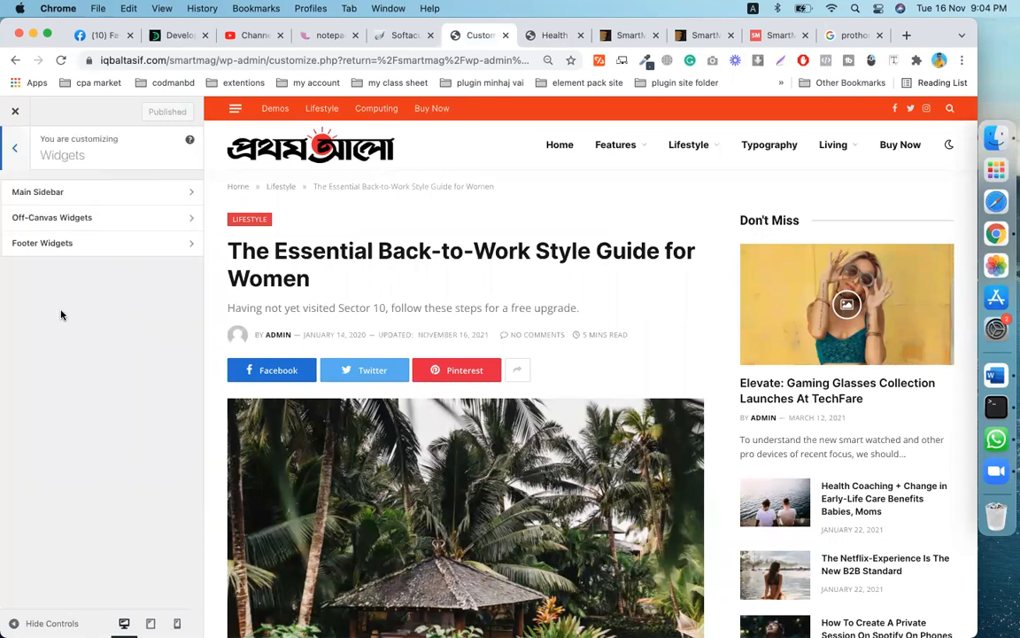
pyautogui.click(15, 148)
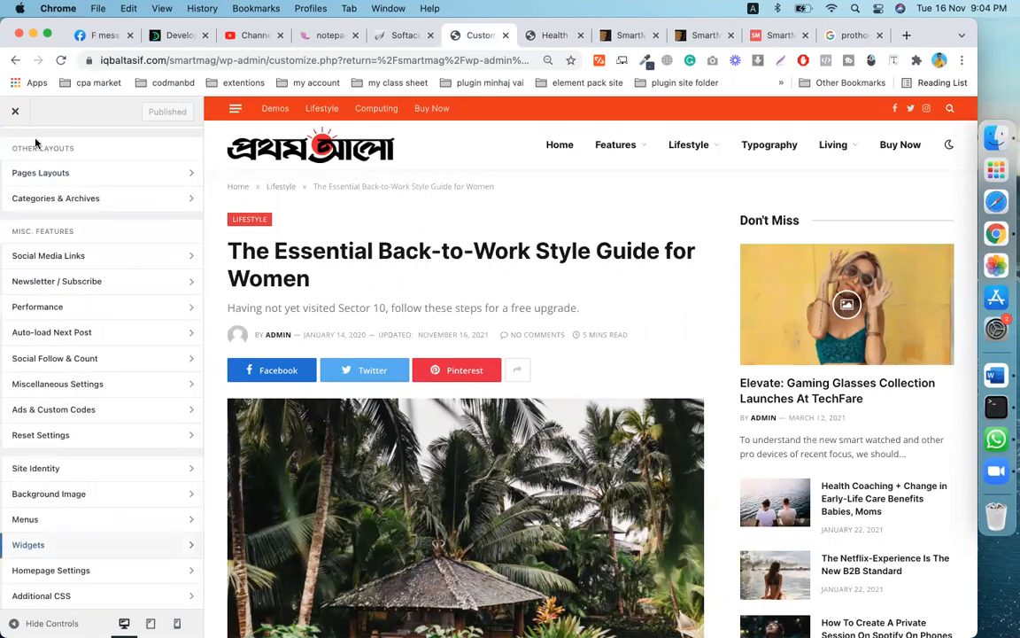
pyautogui.click(16, 113)
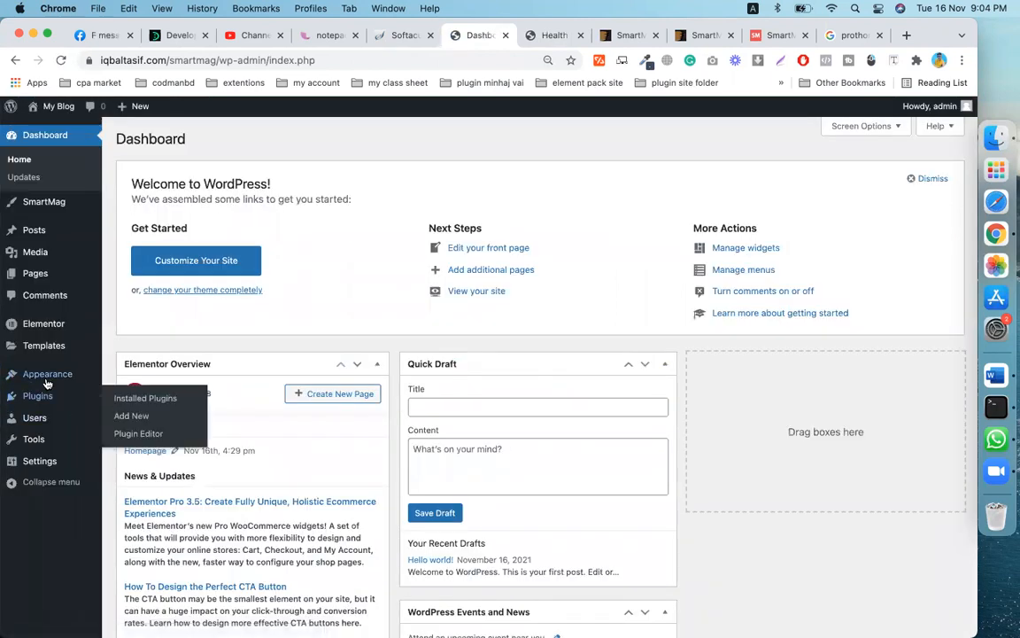
# - Go to Appearance > Widgets and delete the Recent Comments widget from Footer Widgets
pyautogui.moveTo(46, 382)
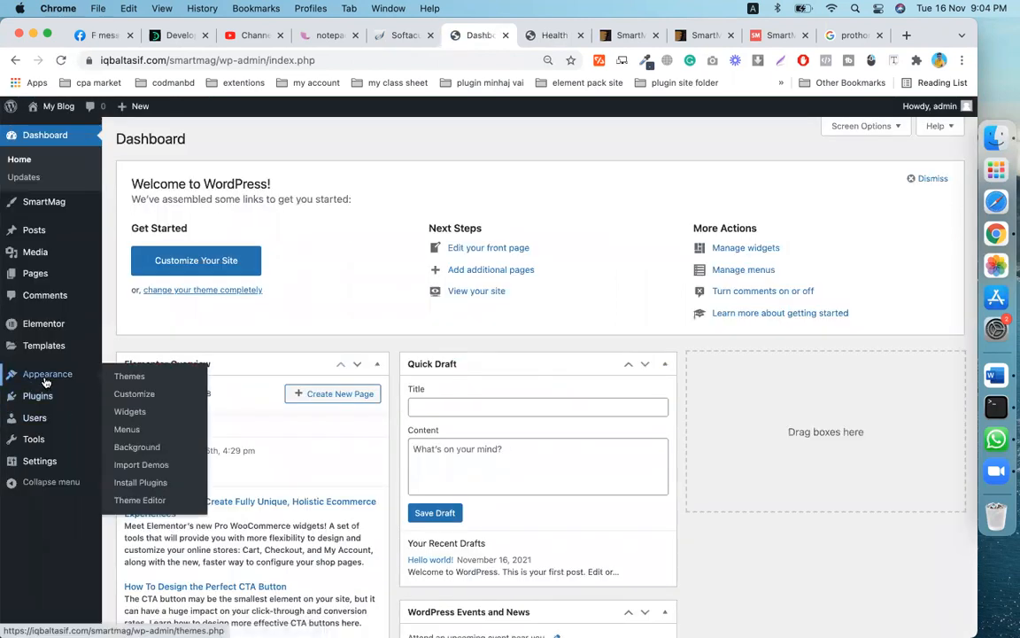
pyautogui.click(137, 417)
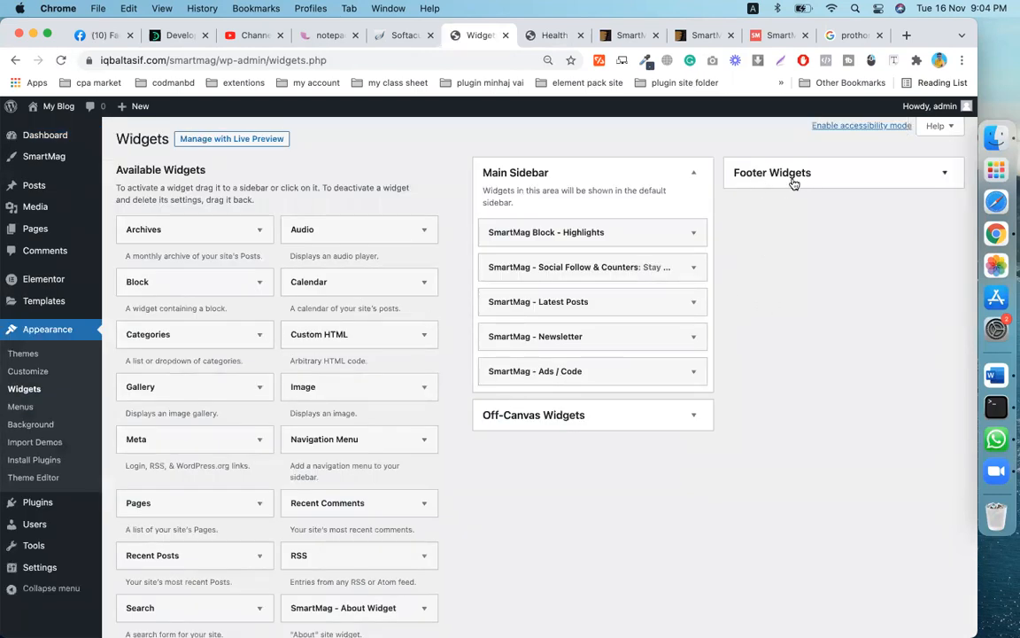
pyautogui.click(948, 177)
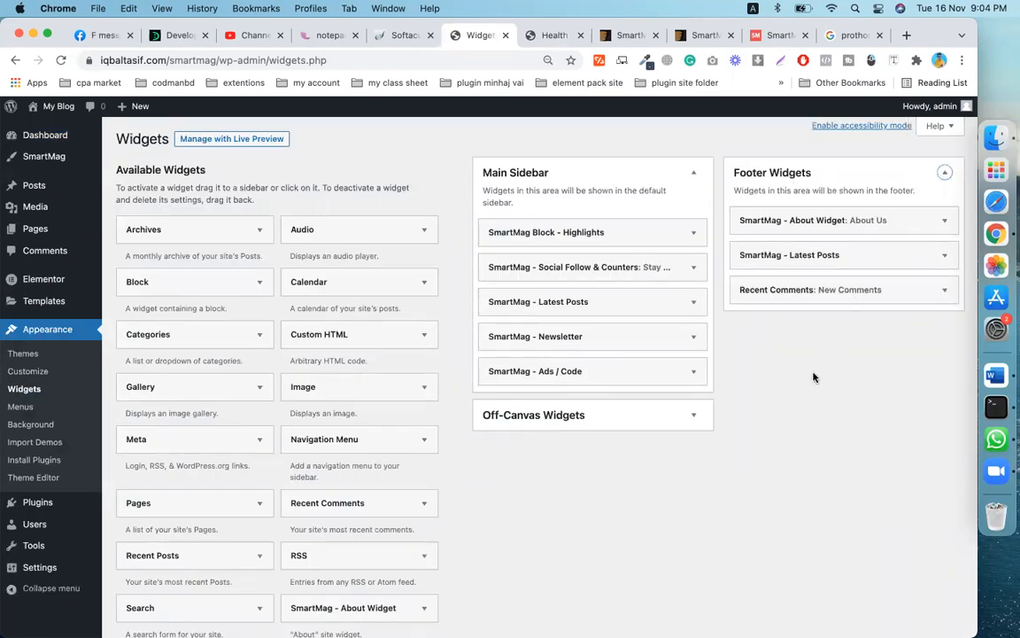
pyautogui.click(944, 290)
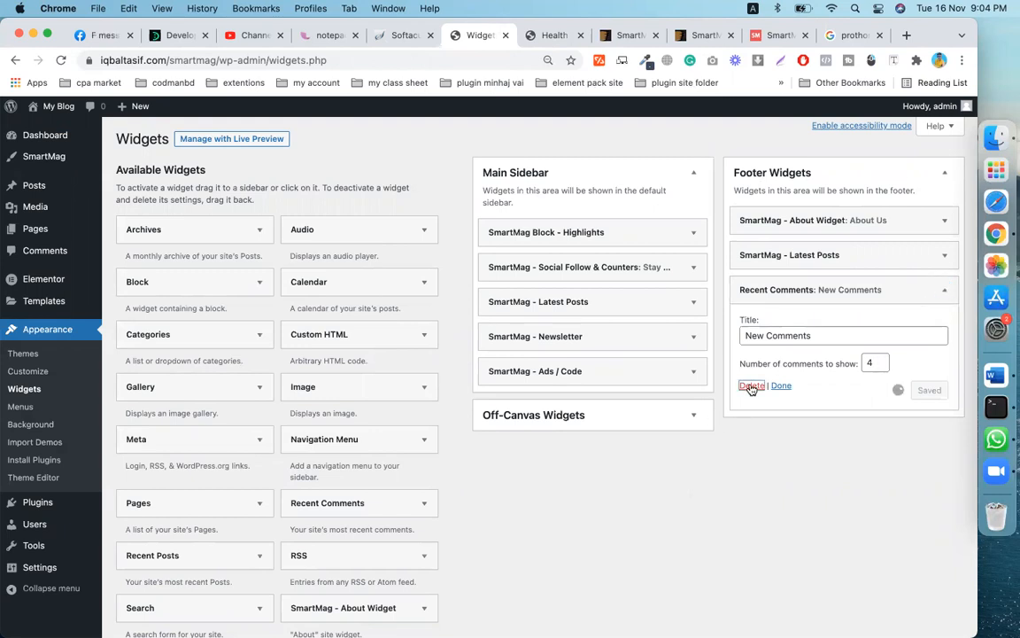
pyautogui.scroll(-5, 250, 501)
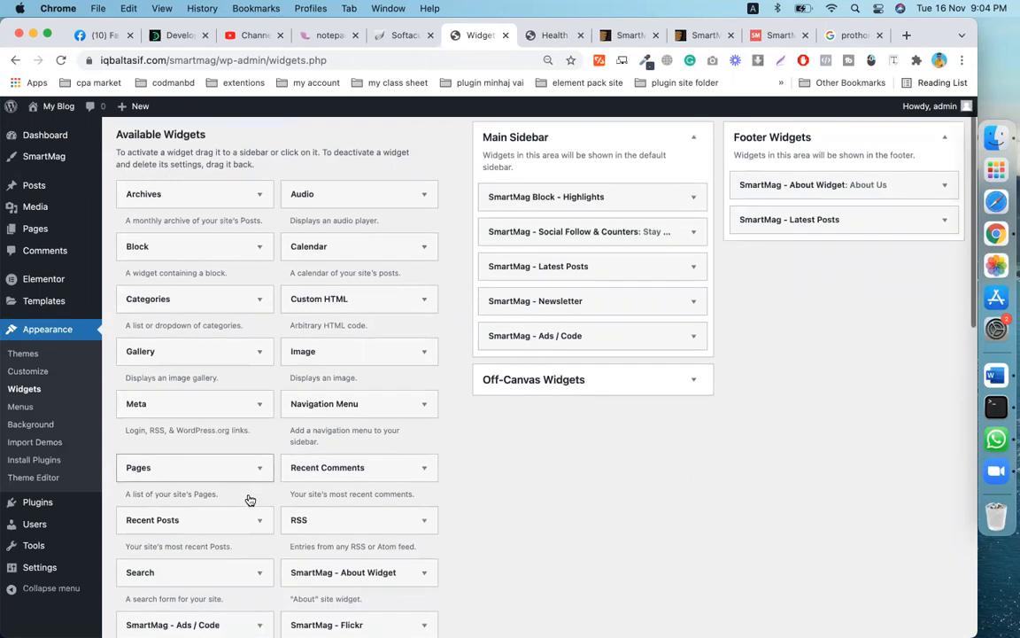
# - Drag the SmartMag - Newsletter widget into the Footer Widgets area
pyautogui.scroll(1, 248, 499)
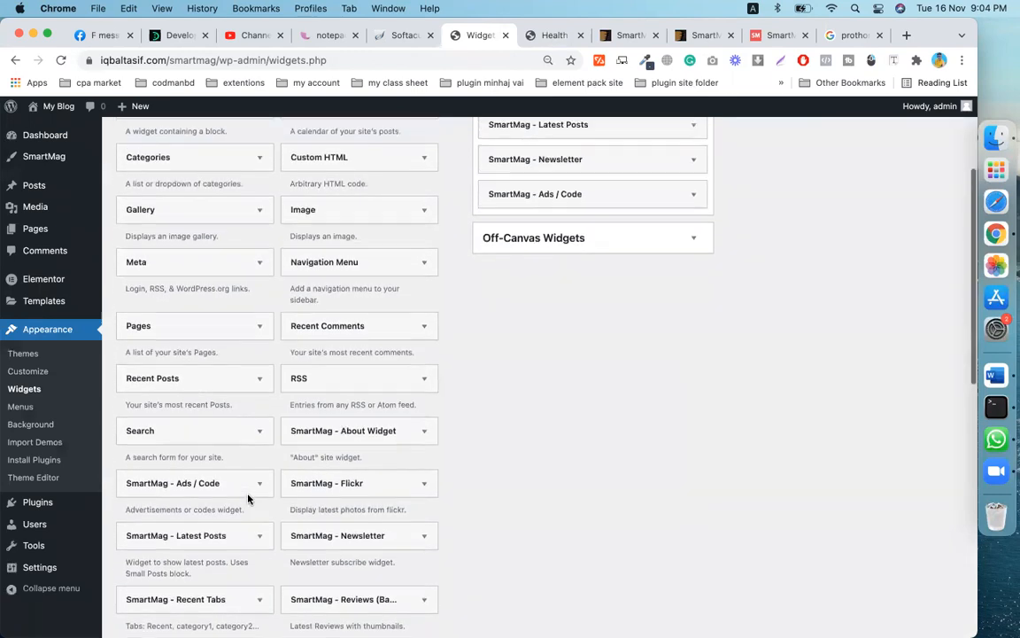
pyautogui.scroll(-5, 248, 499)
pyautogui.scroll(-5, 248, 499)
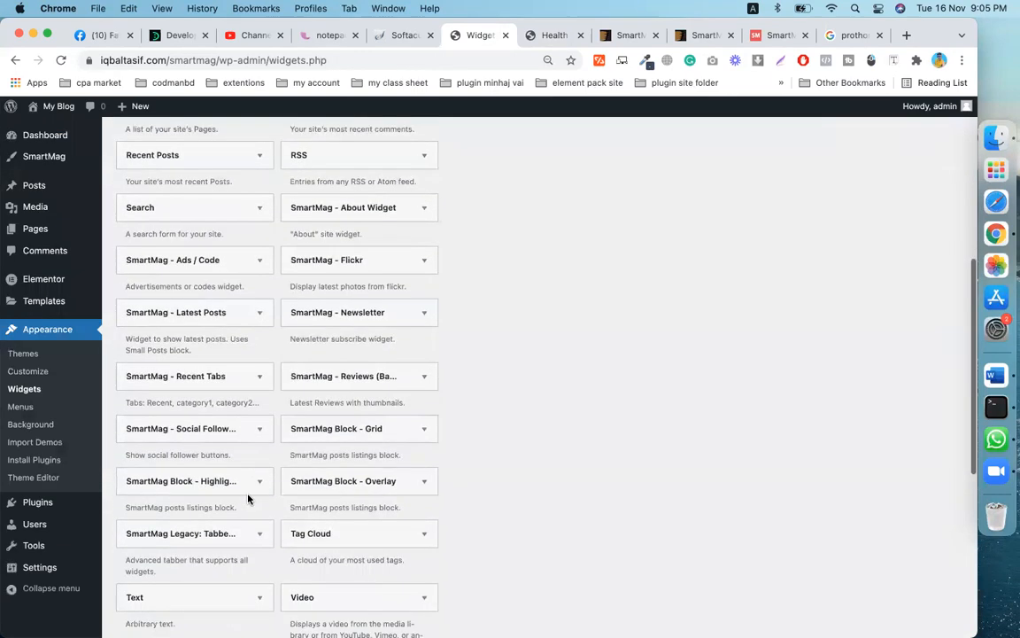
pyautogui.scroll(-3, 248, 499)
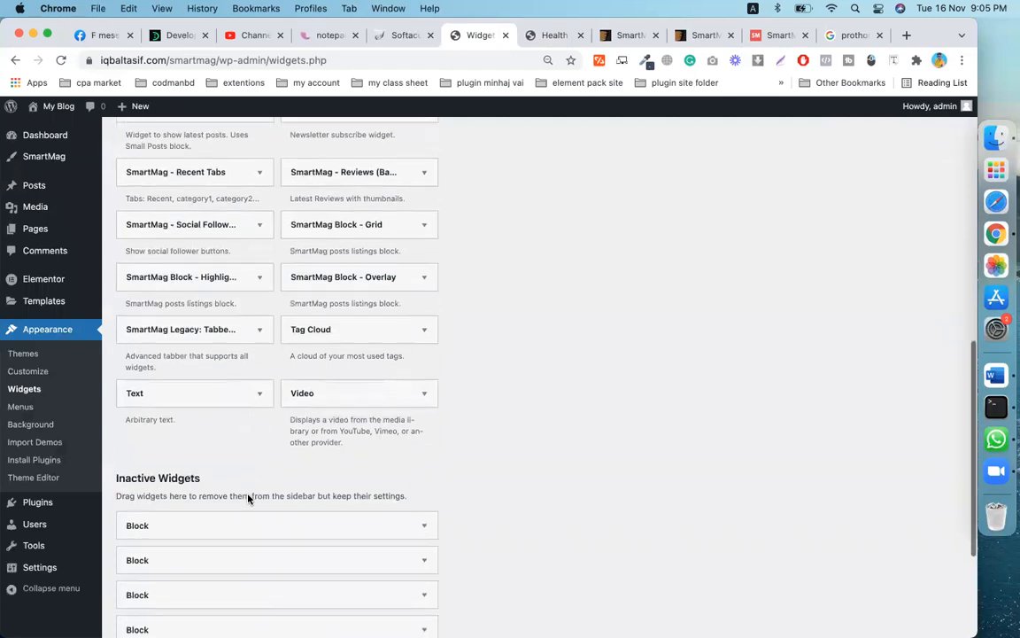
pyautogui.scroll(5, 248, 499)
pyautogui.scroll(7, 248, 499)
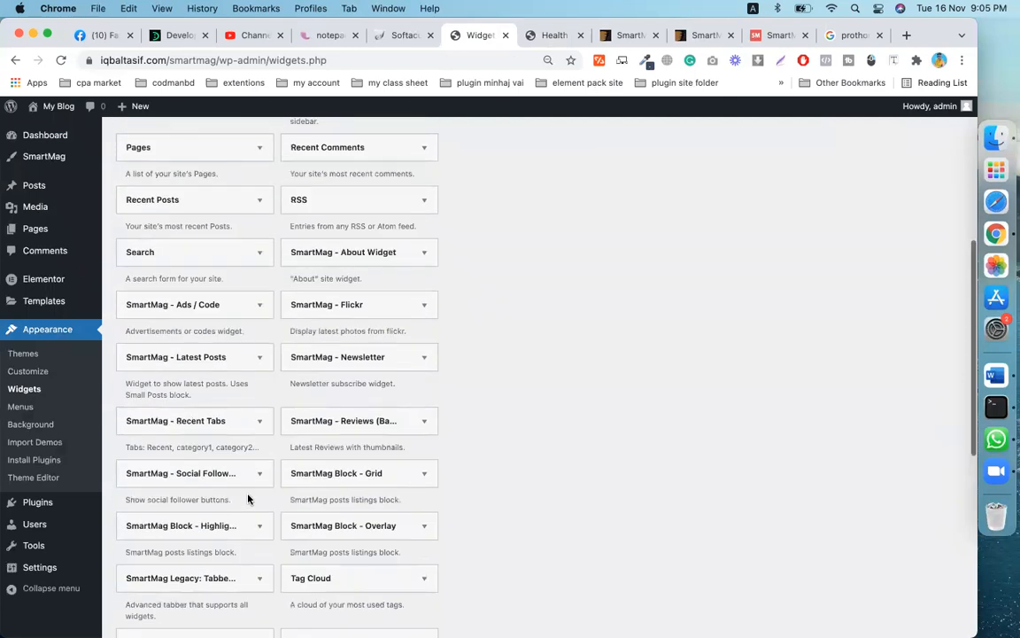
pyautogui.scroll(5, 248, 499)
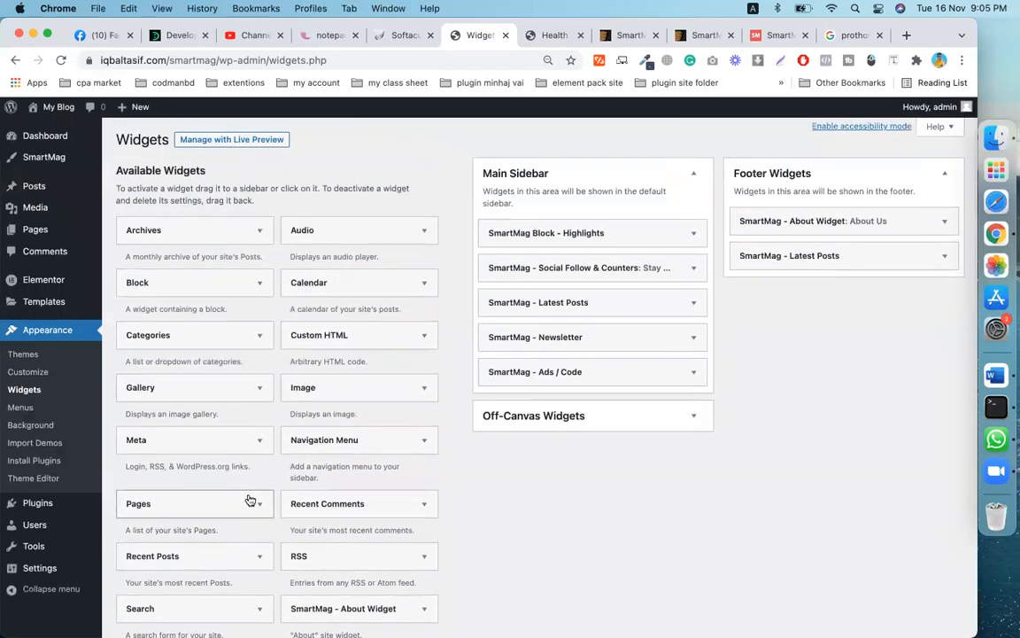
pyautogui.scroll(-1, 249, 501)
pyautogui.scroll(-3, 250, 501)
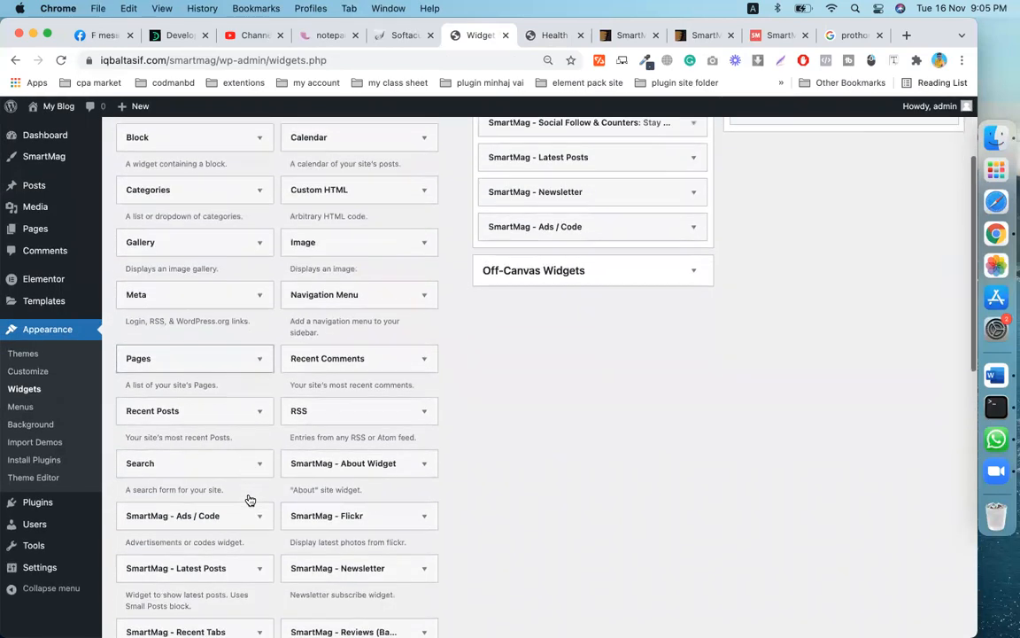
pyautogui.scroll(-2, 249, 499)
pyautogui.scroll(-3, 248, 499)
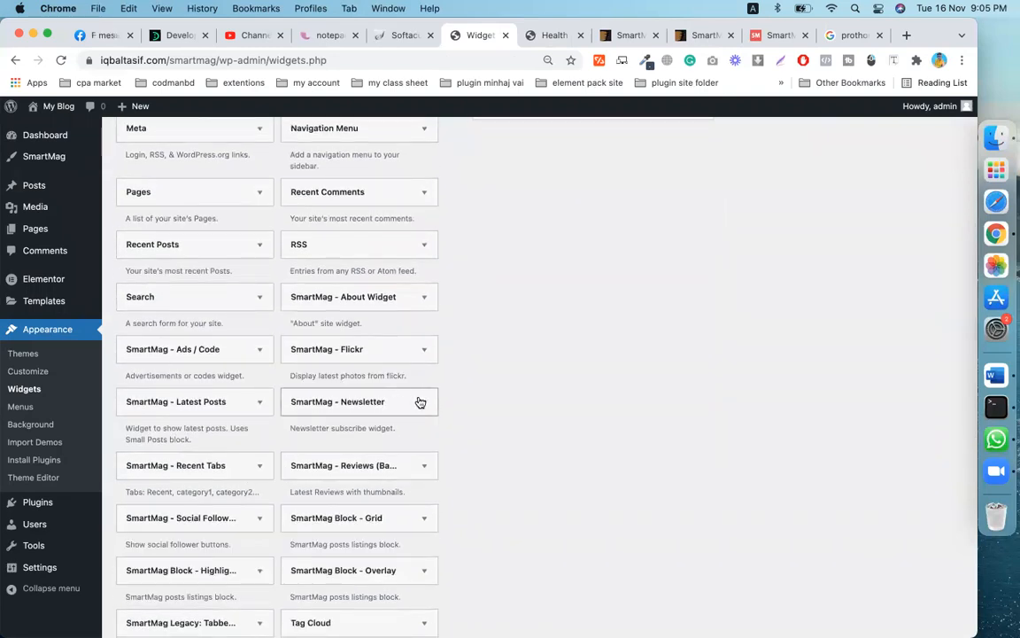
pyautogui.rightClick(420, 402)
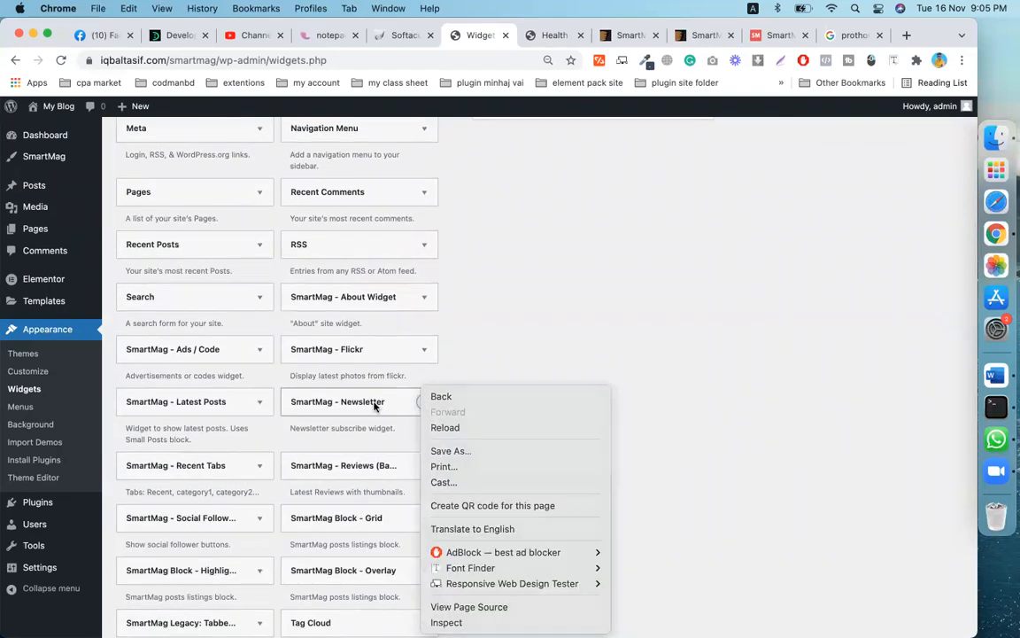
pyautogui.click(401, 410)
pyautogui.moveTo(402, 411); pyautogui.dragTo(945, 141)
pyautogui.scroll(5, 945, 143)
pyautogui.scroll(-5, 523, 558)
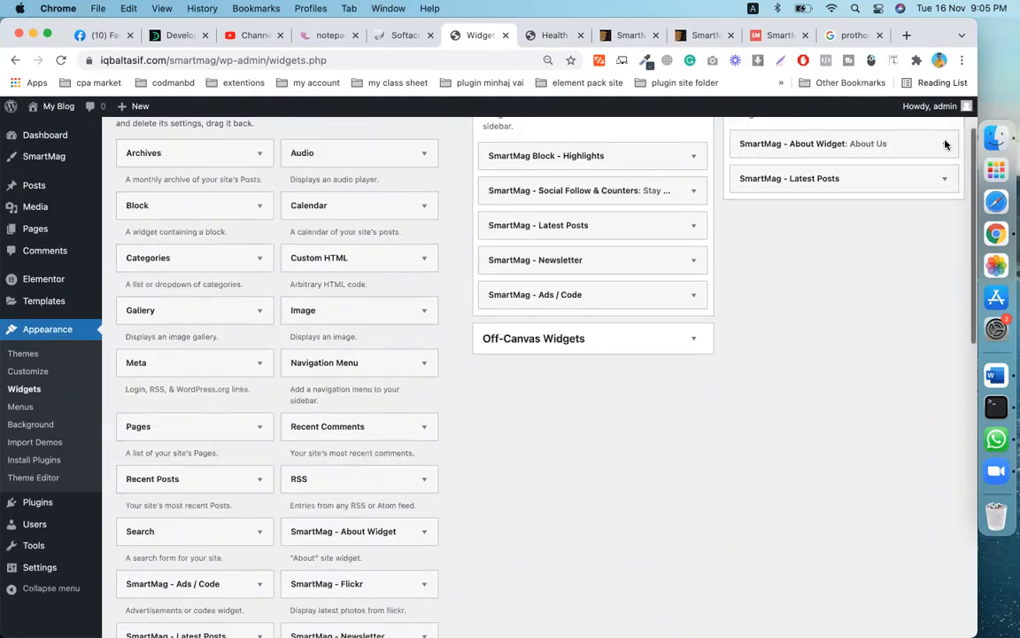
pyautogui.moveTo(405, 535); pyautogui.dragTo(877, 206)
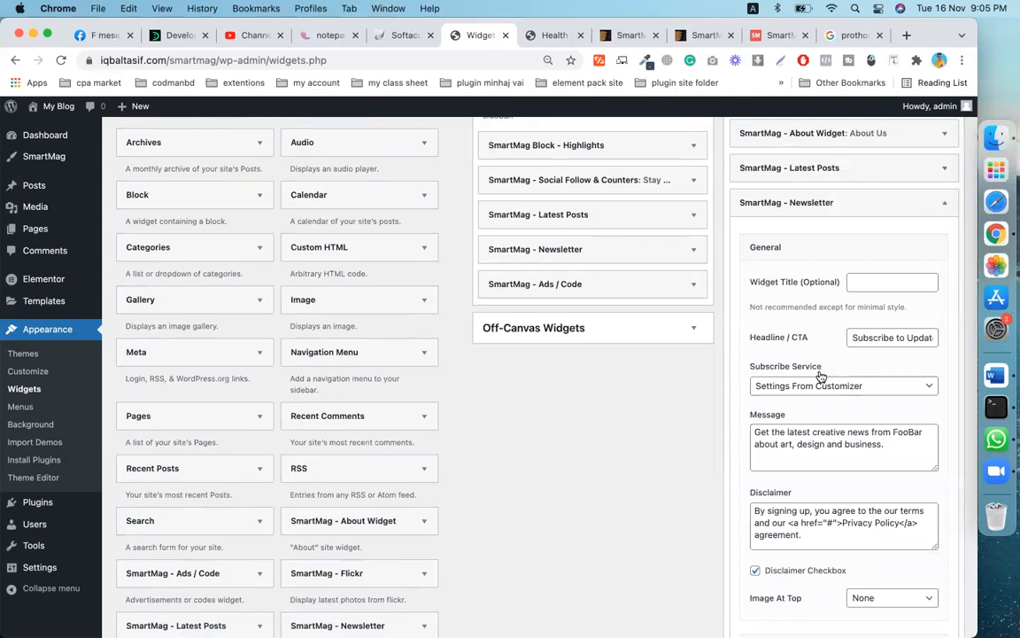
# - Set the Newsletter widget's Subscribe Service to MailChimp and save it
pyautogui.scroll(-1, 821, 377)
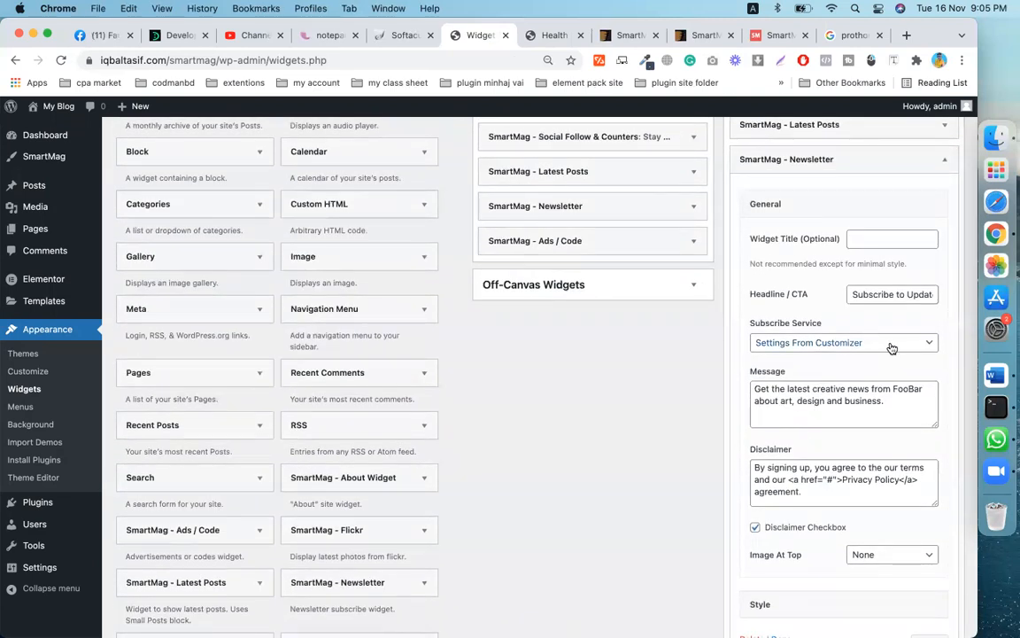
pyautogui.click(895, 345)
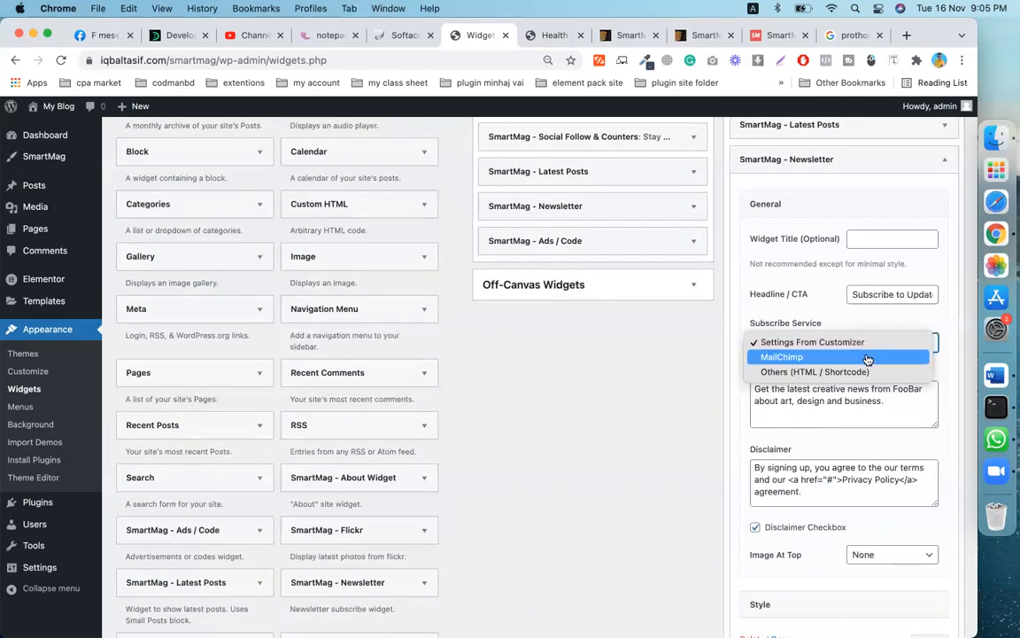
pyautogui.click(868, 357)
pyautogui.click(860, 343)
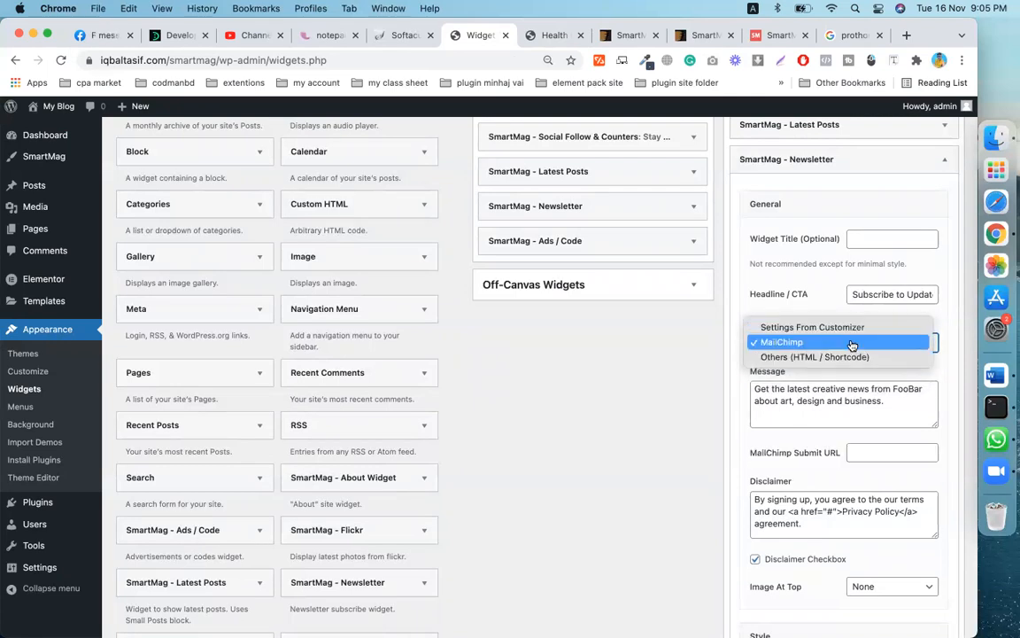
pyautogui.click(785, 343)
pyautogui.scroll(-8, 714, 458)
pyautogui.scroll(1, 716, 458)
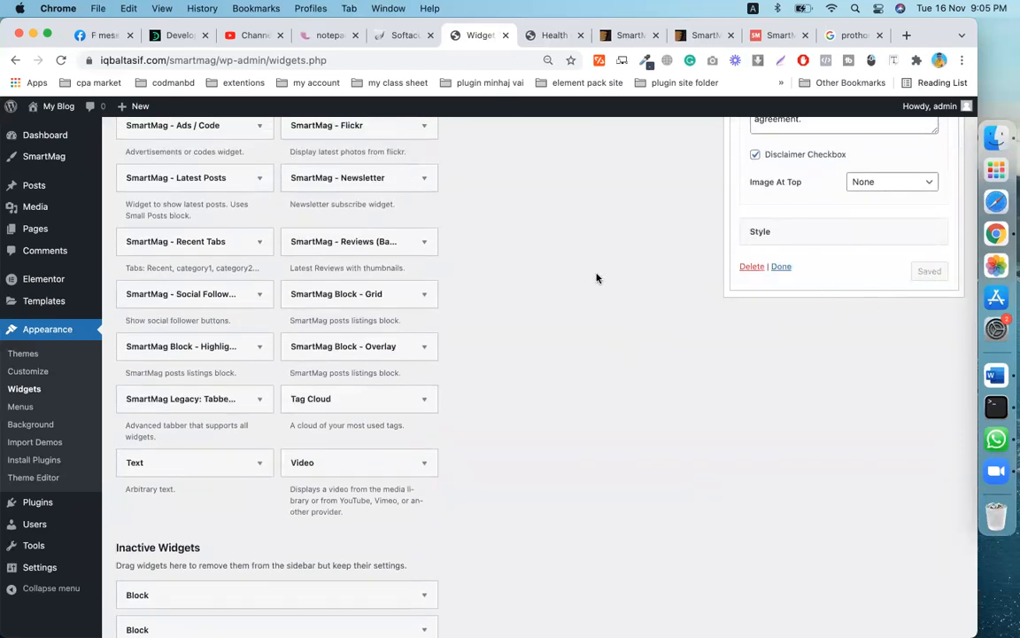
# - Check the live site footer's About Us logo and new Subscribe to Updates box, then return to Widgets
pyautogui.click(547, 37)
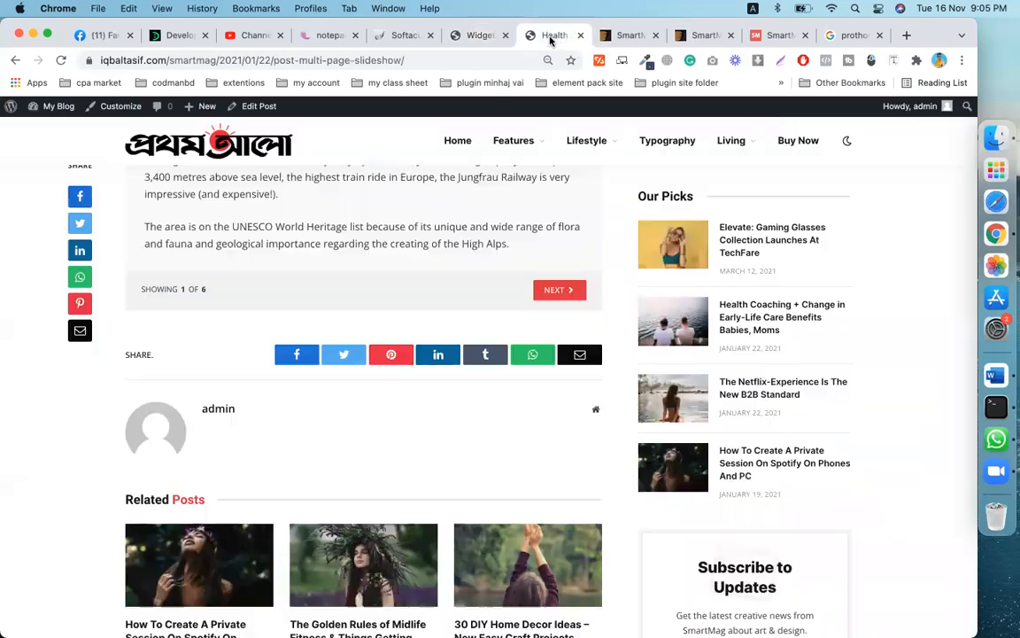
pyautogui.scroll(10, 358, 248)
pyautogui.scroll(-1, 359, 248)
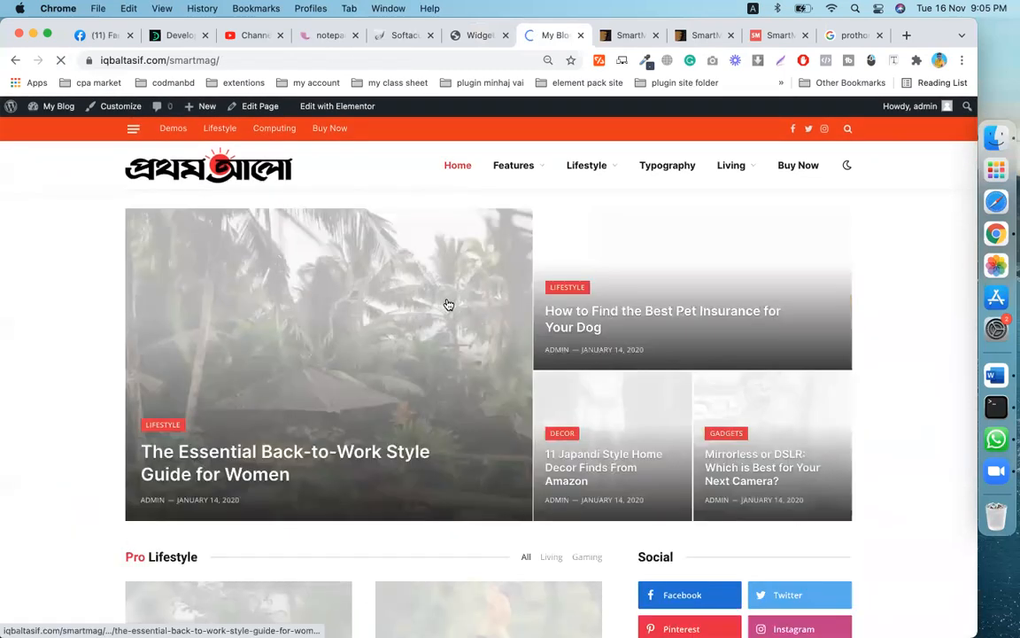
pyautogui.scroll(-10, 391, 430)
pyautogui.scroll(-15, 390, 430)
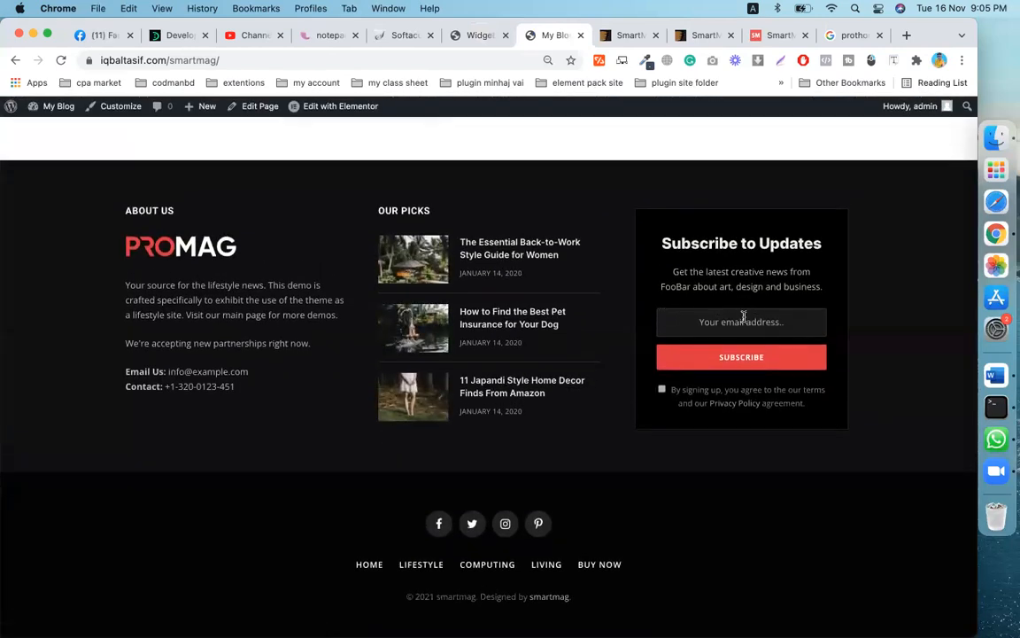
pyautogui.scroll(2, 582, 399)
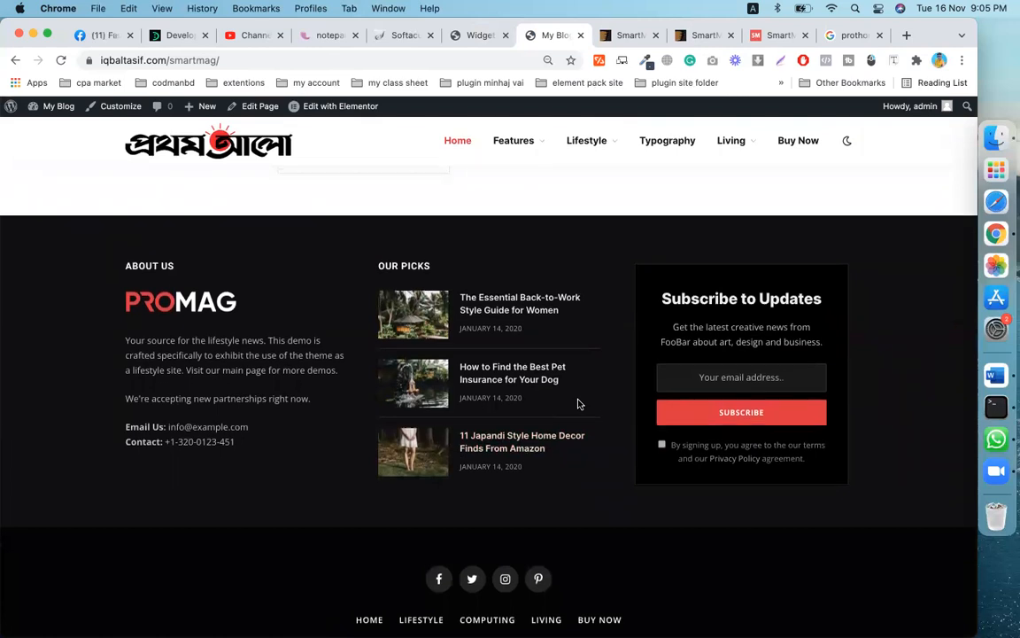
pyautogui.scroll(3, 579, 404)
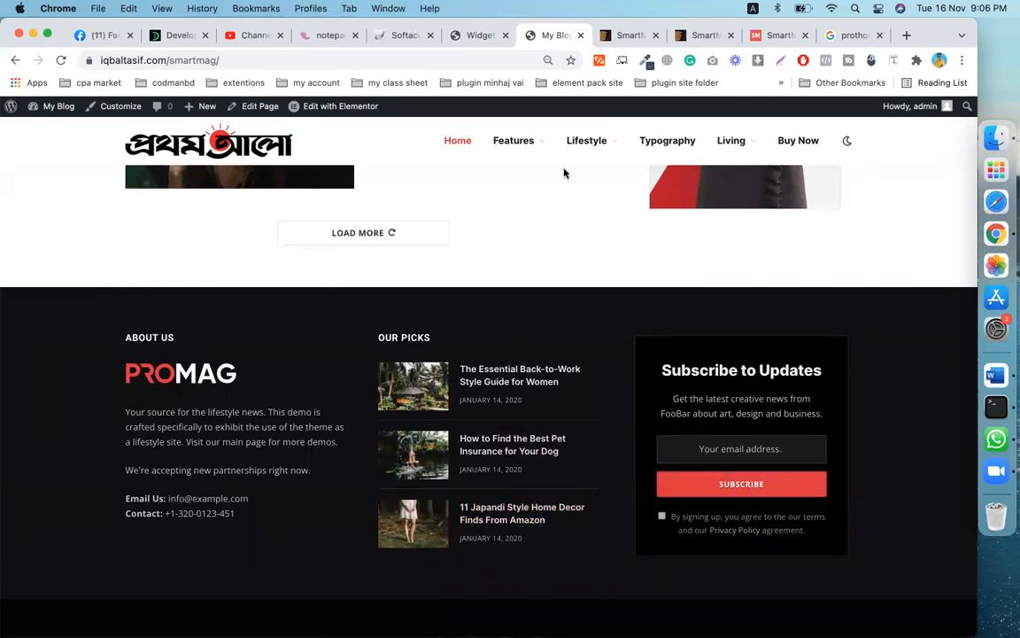
pyautogui.click(466, 37)
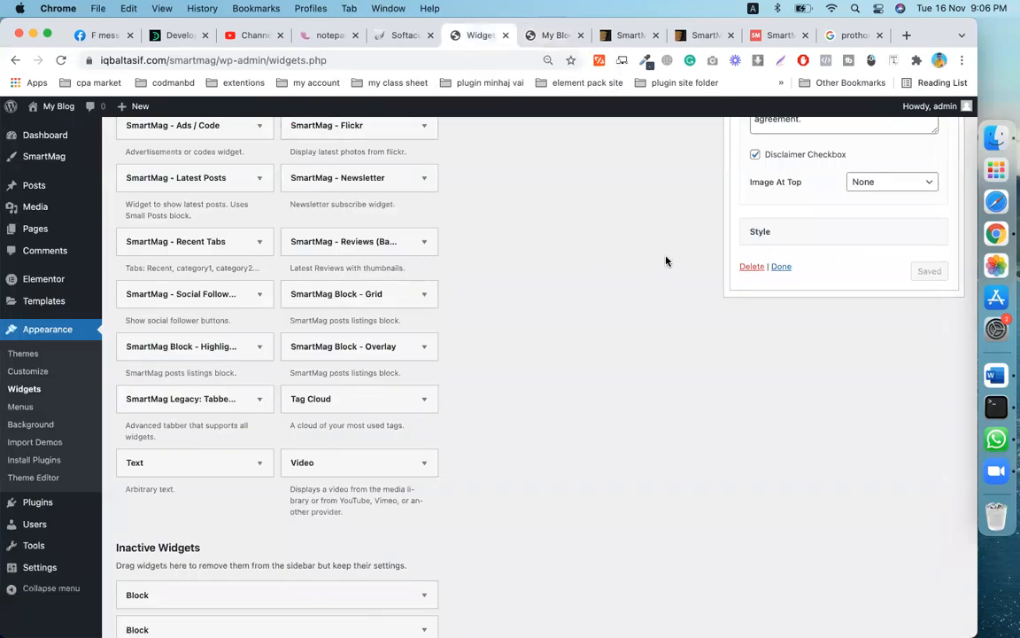
# - Collapse the Newsletter widget and expand the footer's SmartMag - About Widget settings
pyautogui.scroll(10, 666, 257)
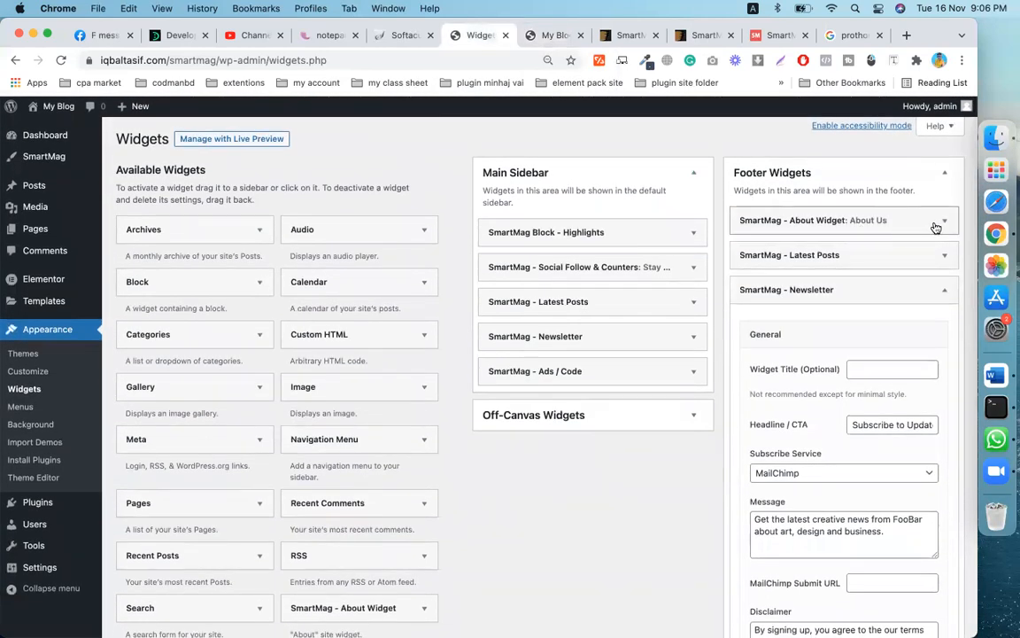
pyautogui.click(939, 290)
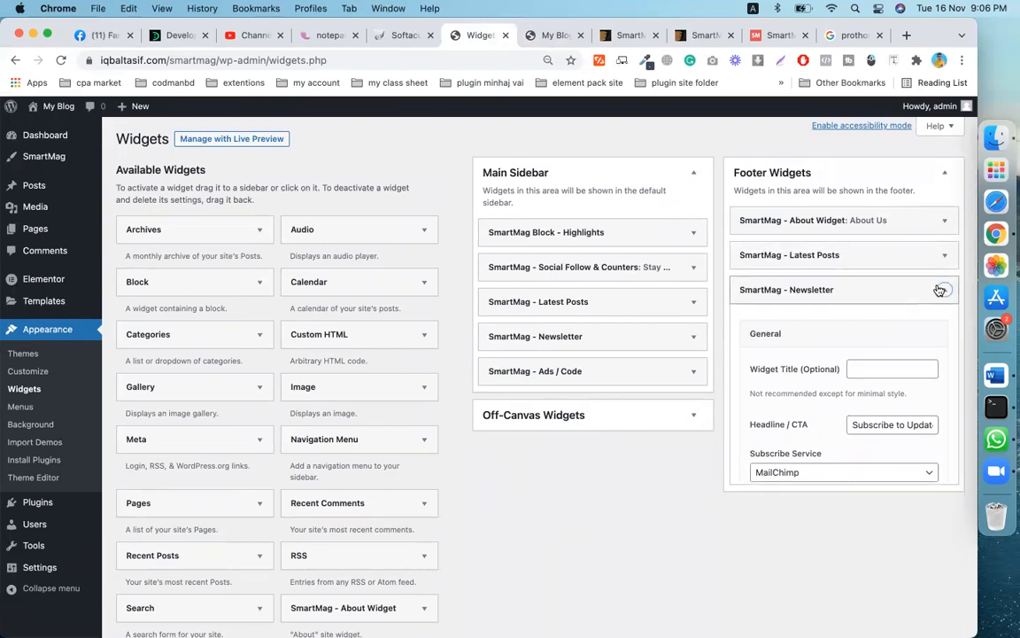
pyautogui.click(945, 224)
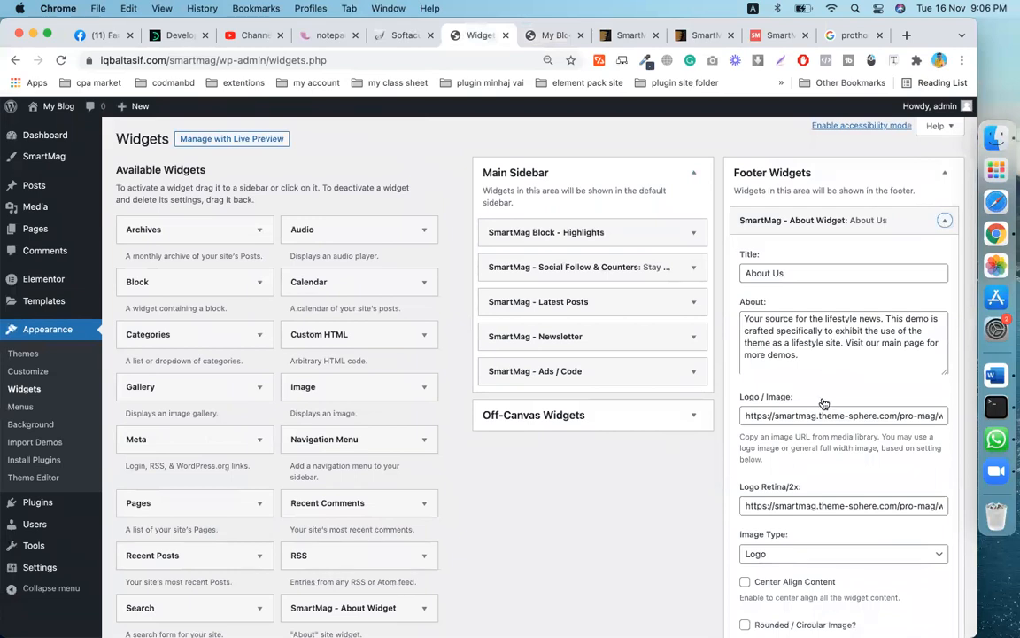
pyautogui.scroll(-3, 824, 403)
pyautogui.scroll(2, 824, 399)
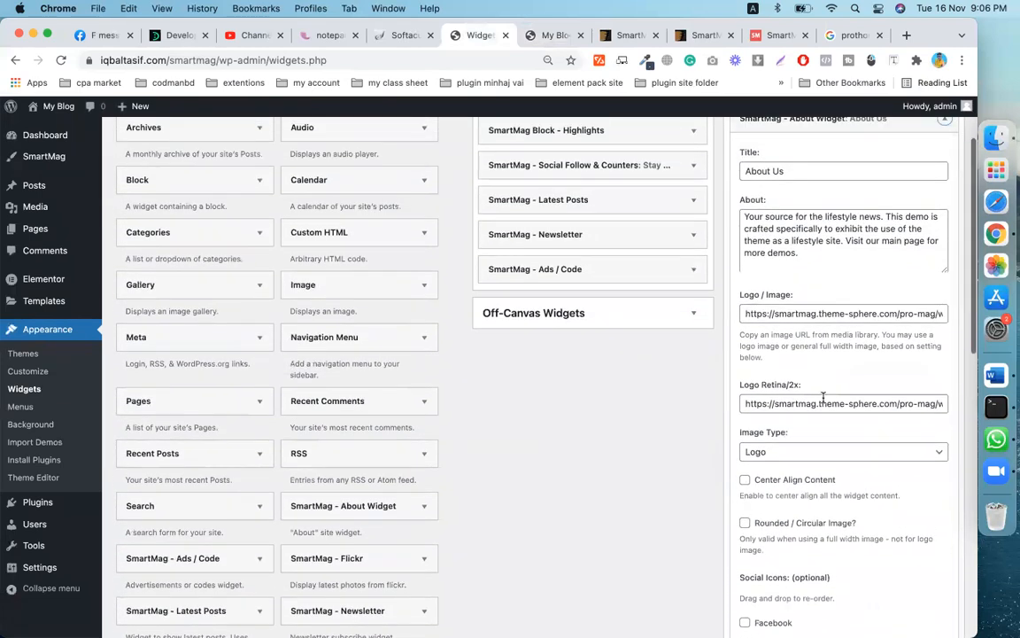
pyautogui.scroll(3, 823, 397)
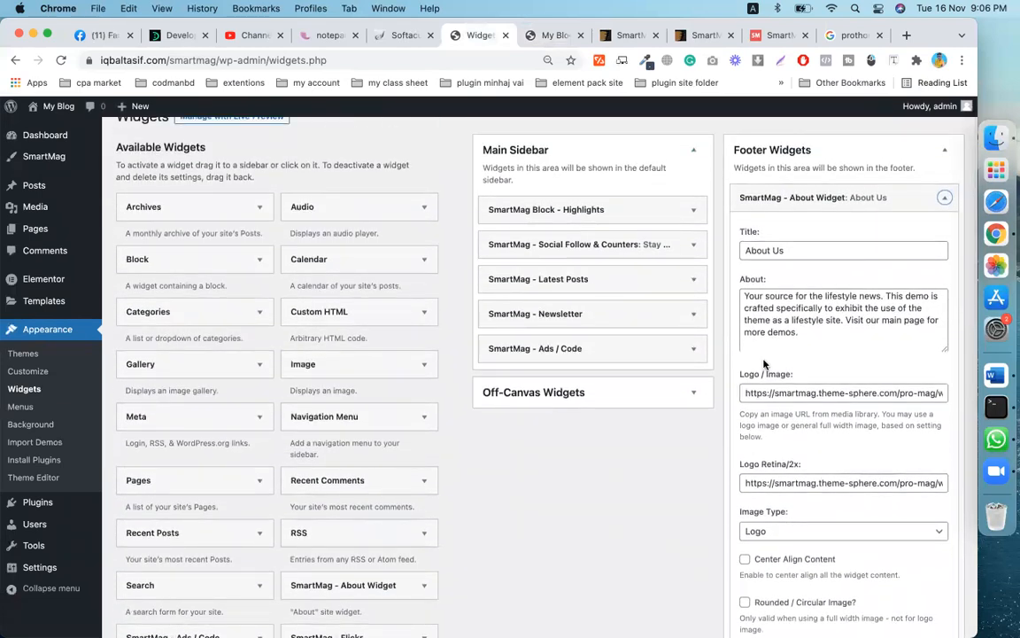
pyautogui.scroll(1, 816, 337)
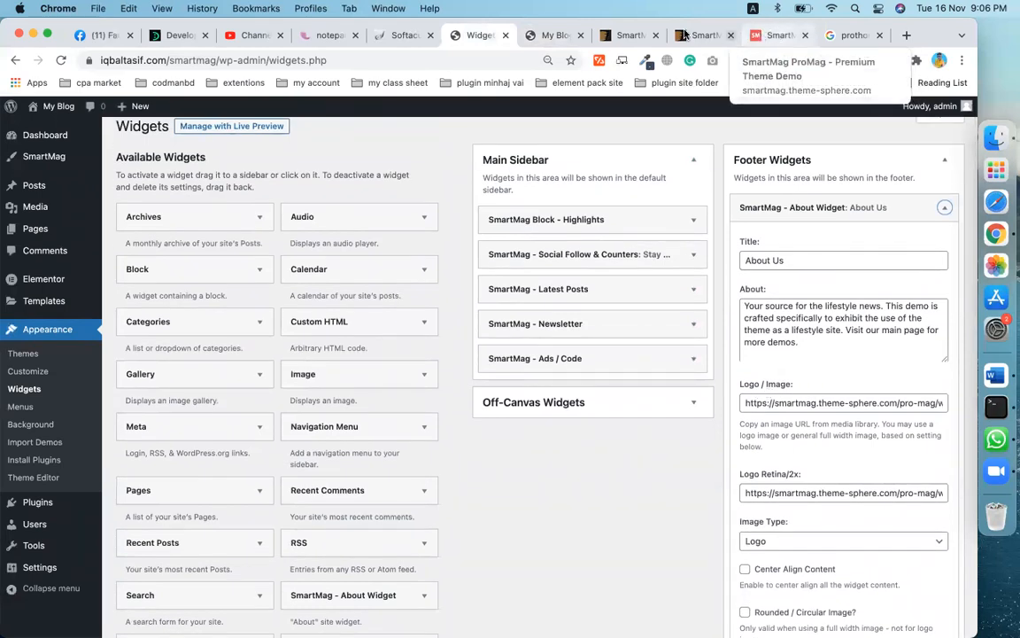
# - Glance at the live front page, return to Widgets, and bring up the Media menu's context options
pyautogui.click(553, 35)
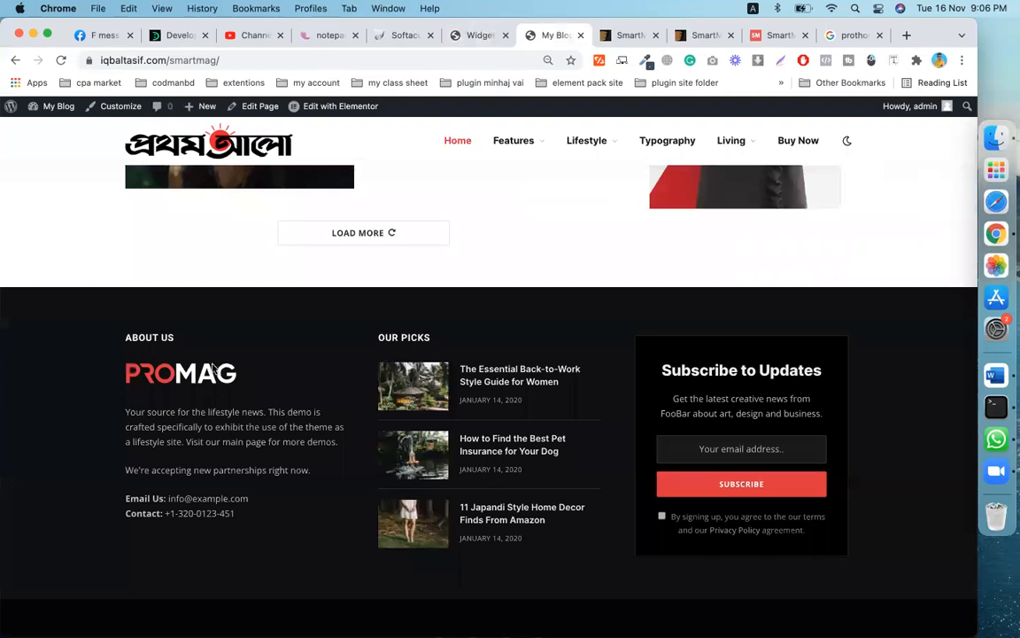
pyautogui.click(470, 35)
pyautogui.moveTo(35, 310)
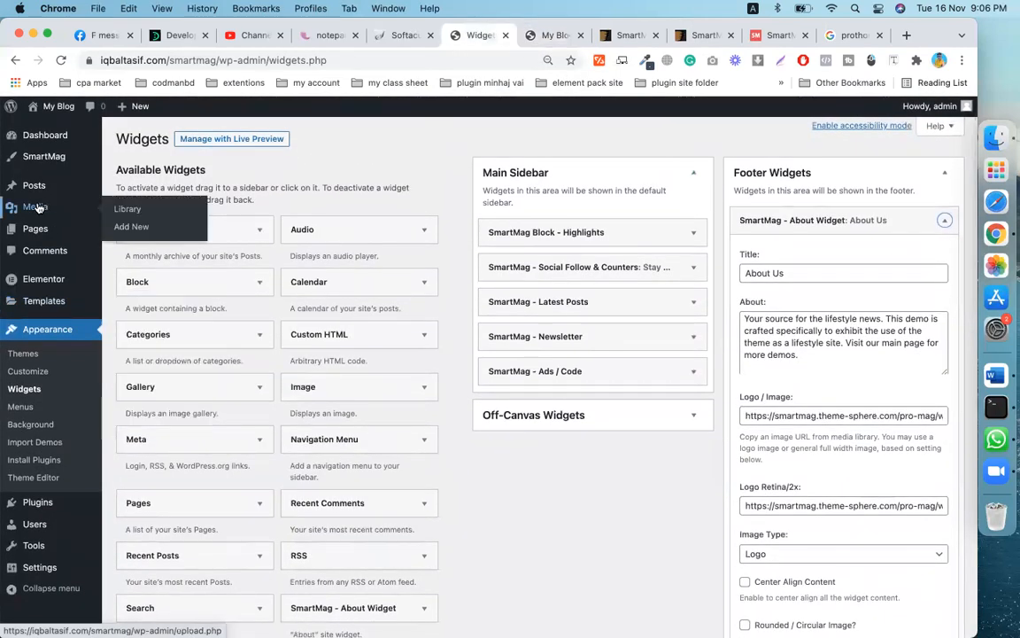
pyautogui.rightClick(38, 207)
# - Copy the Prothom Alo logo's File URL from its Media Library attachment details, then return to Widgets
pyautogui.click(55, 209)
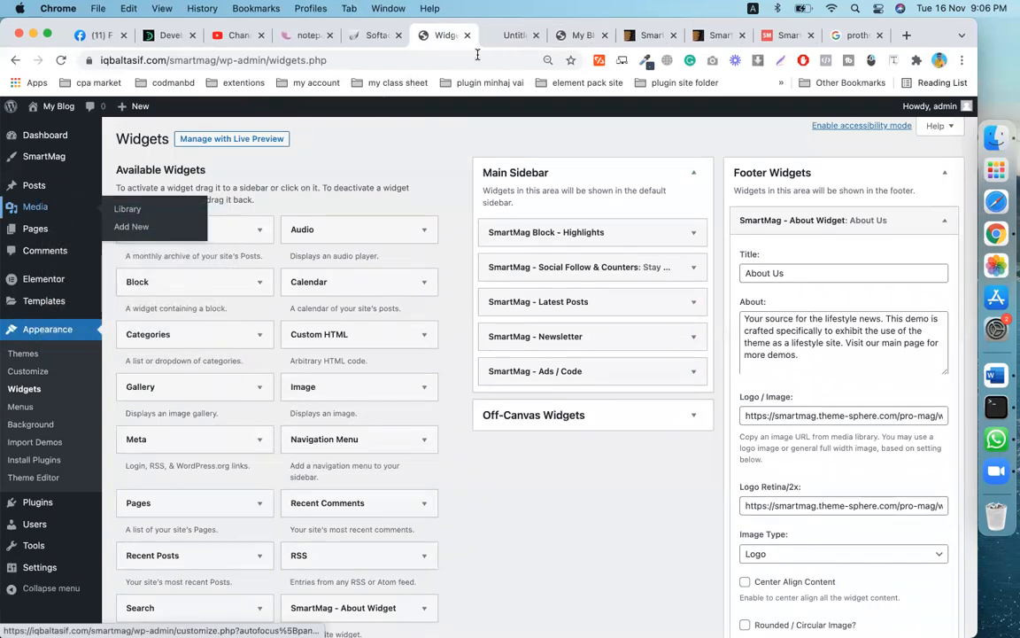
pyautogui.click(511, 36)
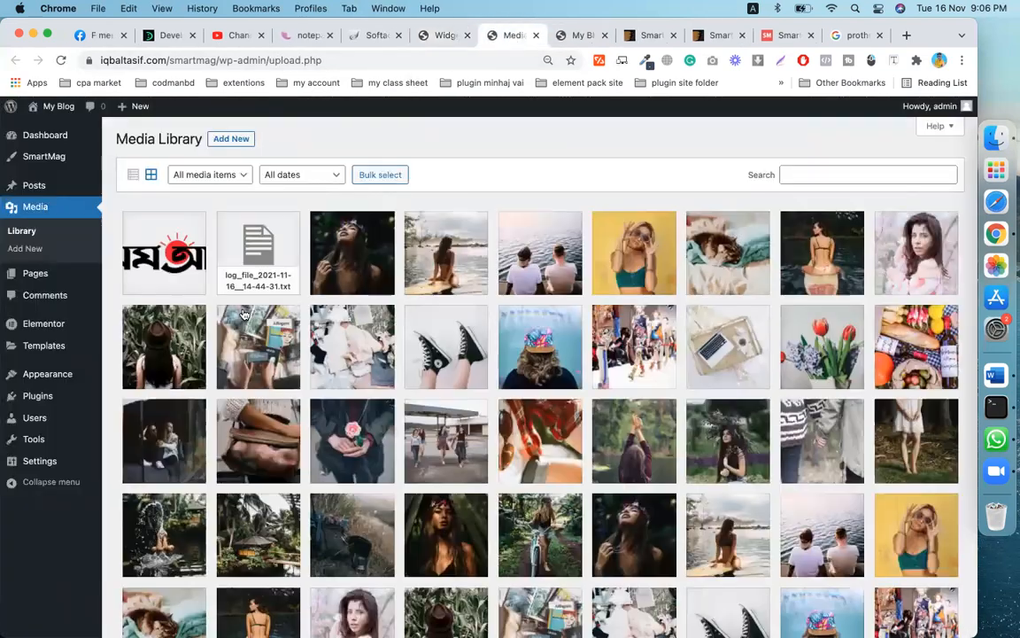
pyautogui.click(164, 253)
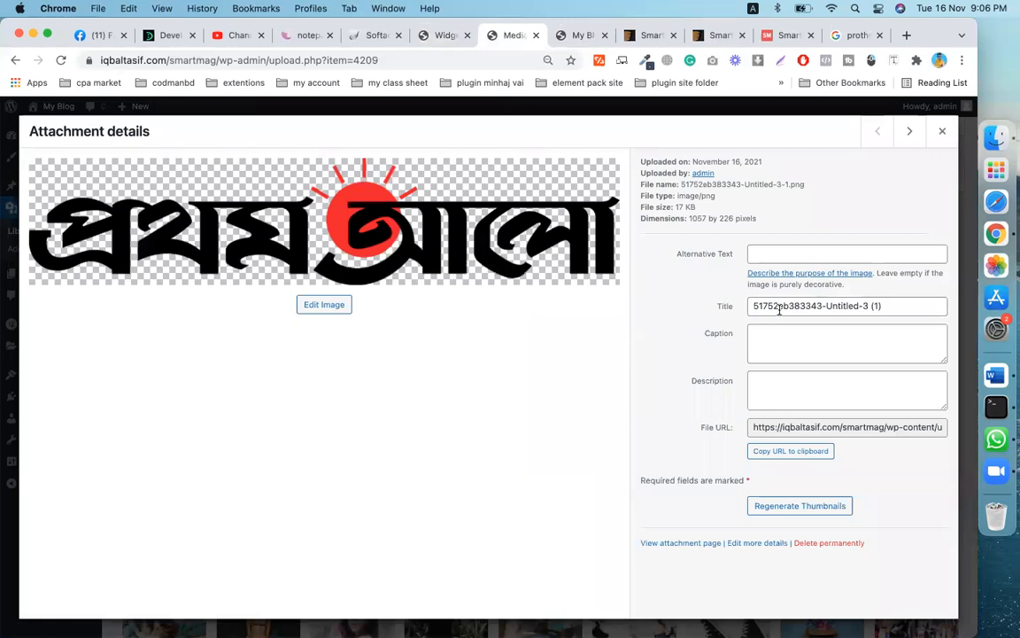
pyautogui.click(780, 429)
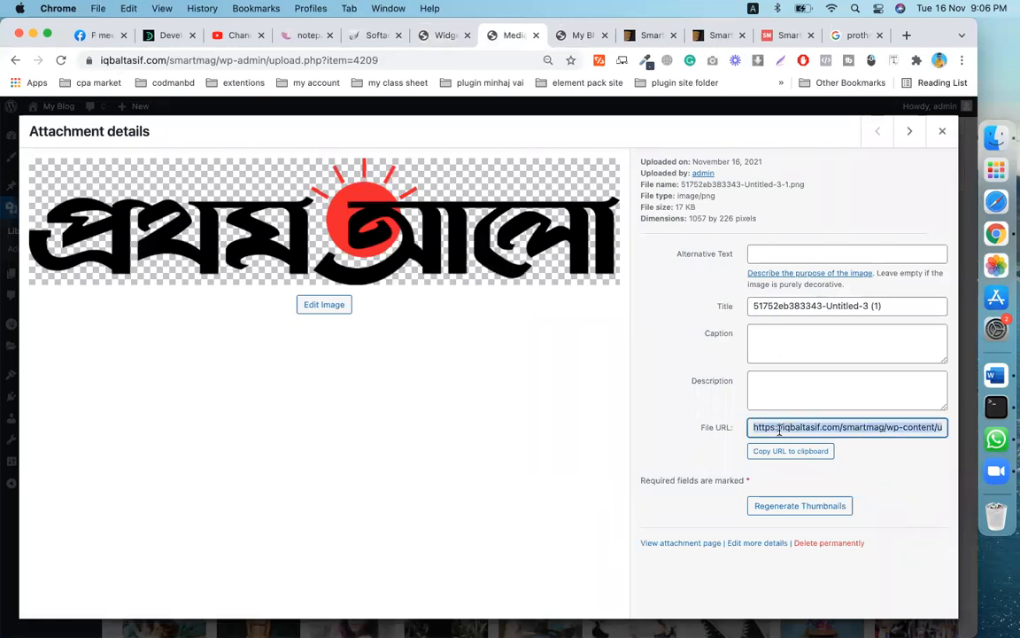
pyautogui.click(585, 35)
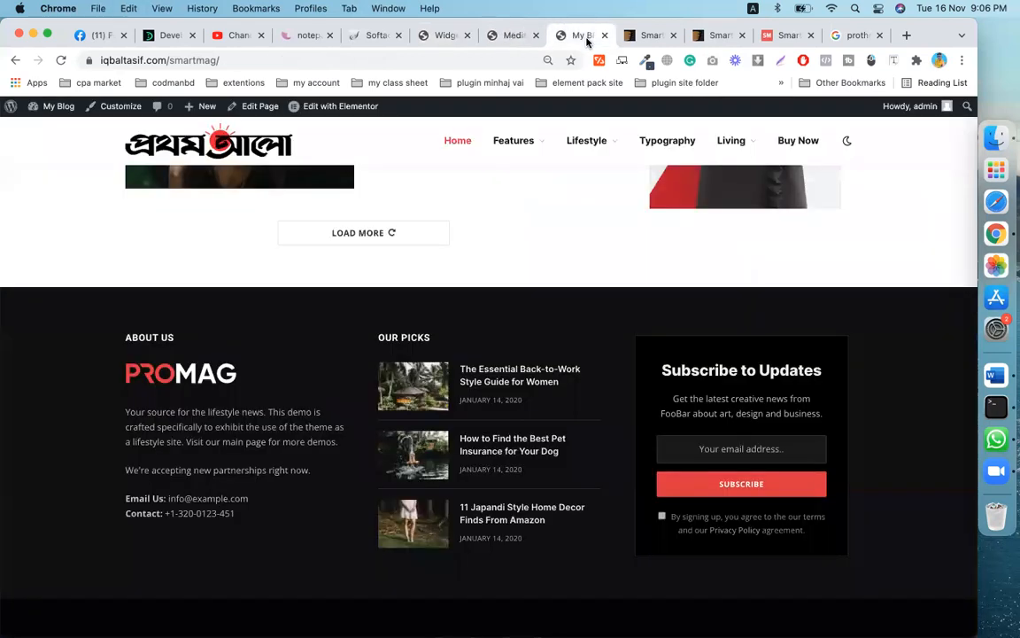
pyautogui.moveTo(433, 36); pyautogui.dragTo(494, 38)
# - Replace the About Us widget's Logo / Image and Logo Retina/2x URLs with the Prothom Alo logo URL
pyautogui.scroll(-1, 637, 442)
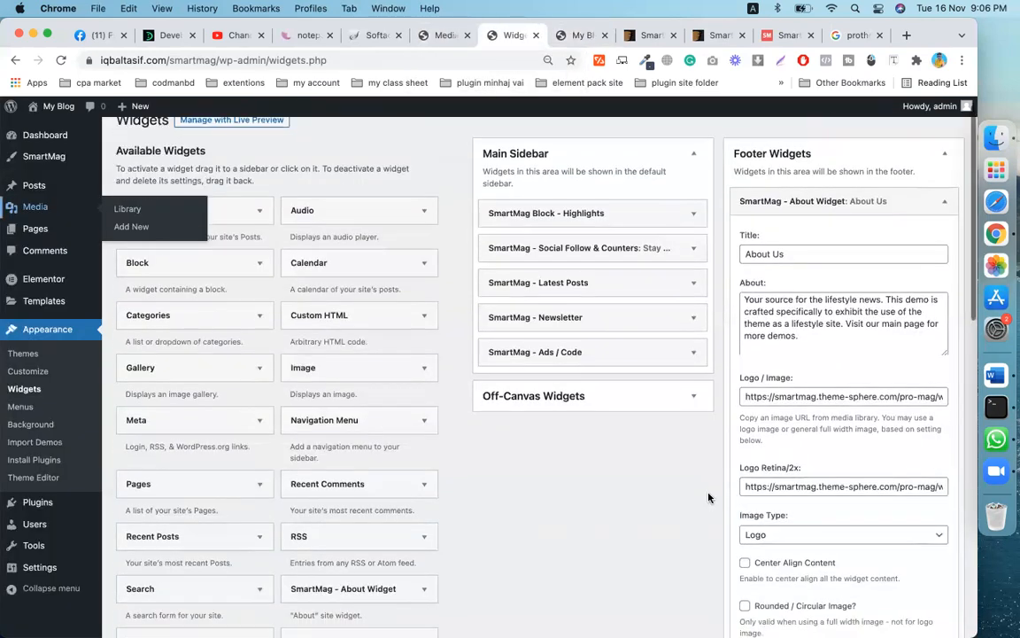
pyautogui.tripleClick(784, 399)
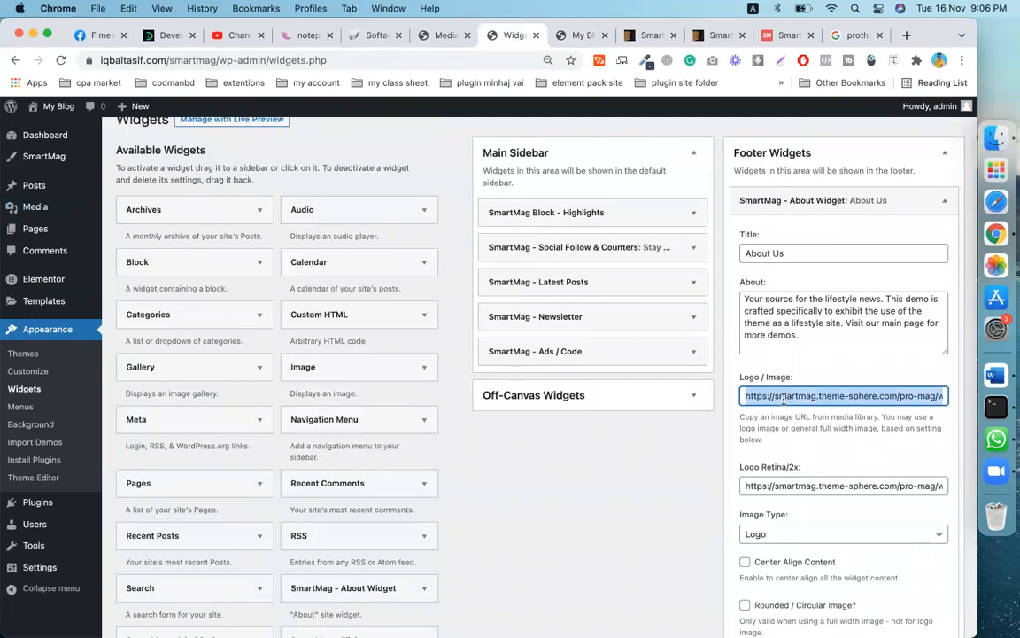
pyautogui.press('super+v')
pyautogui.tripleClick(784, 488)
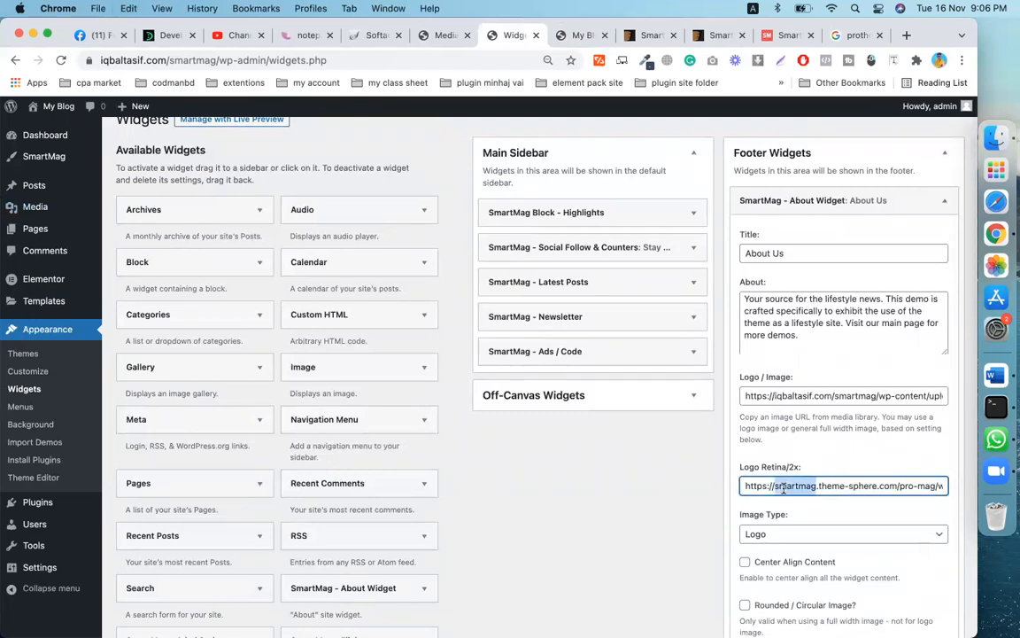
pyautogui.press('super+v')
# - Save the About Us footer widget
pyautogui.scroll(-5, 784, 487)
pyautogui.scroll(-10, 784, 489)
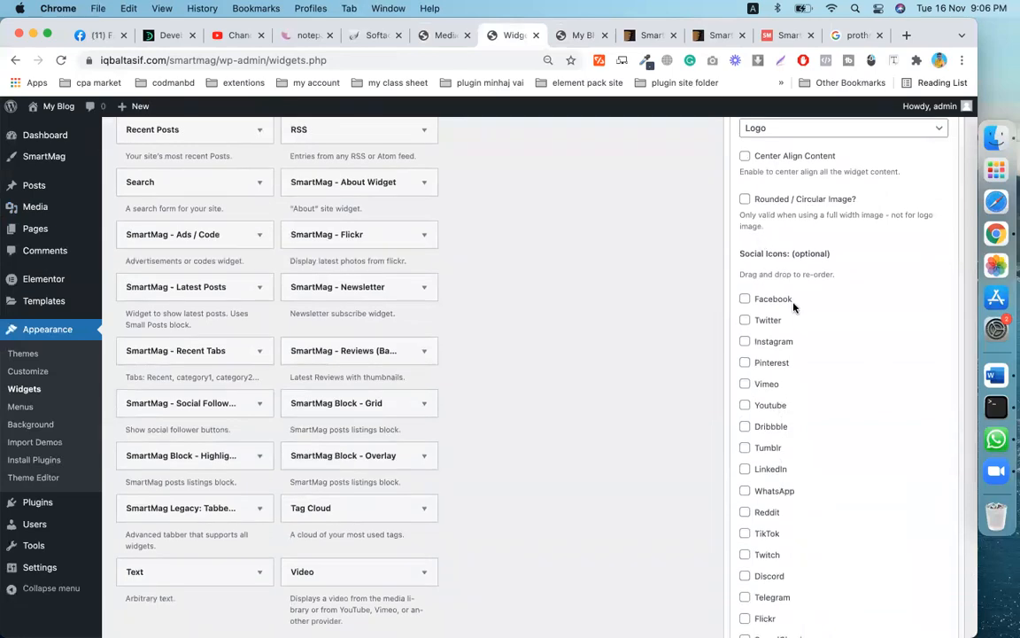
pyautogui.scroll(-13, 794, 303)
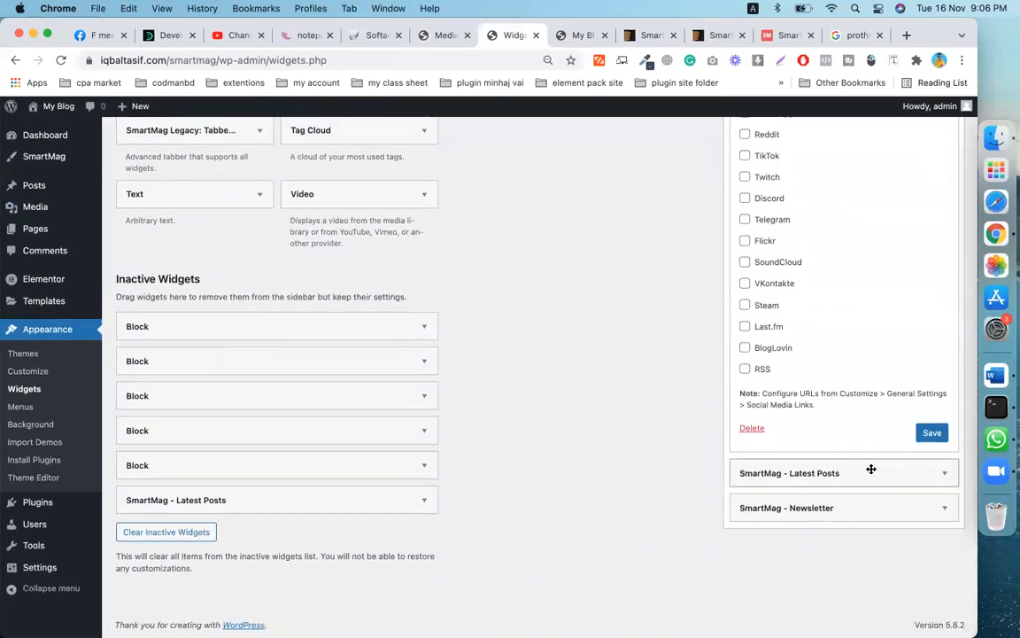
pyautogui.scroll(20, 830, 397)
pyautogui.scroll(-2, 830, 396)
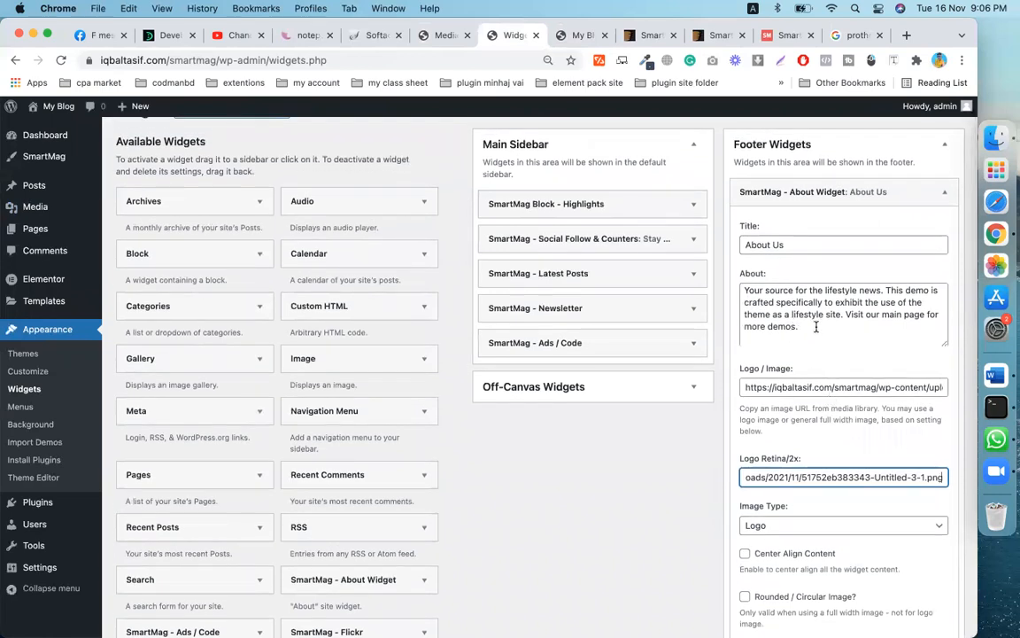
pyautogui.scroll(1, 818, 329)
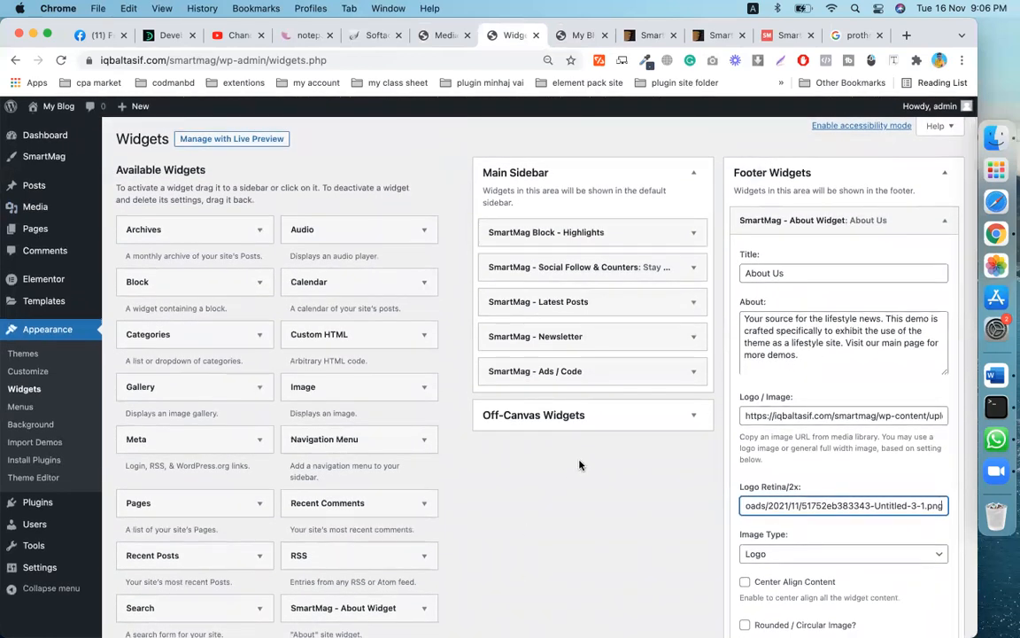
pyautogui.scroll(-8, 791, 403)
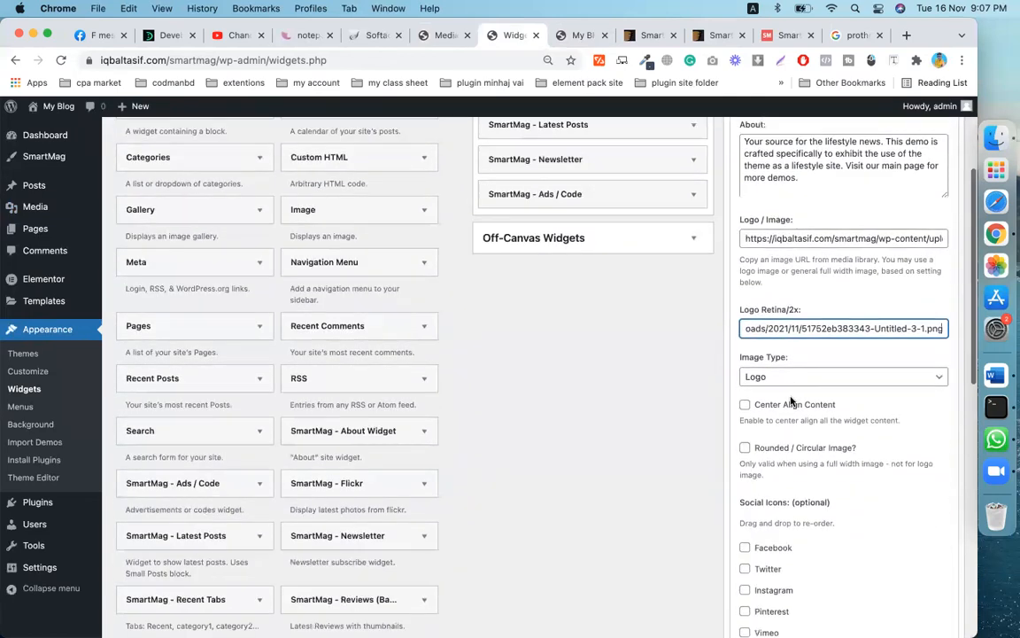
pyautogui.scroll(4, 791, 403)
pyautogui.scroll(-2, 802, 273)
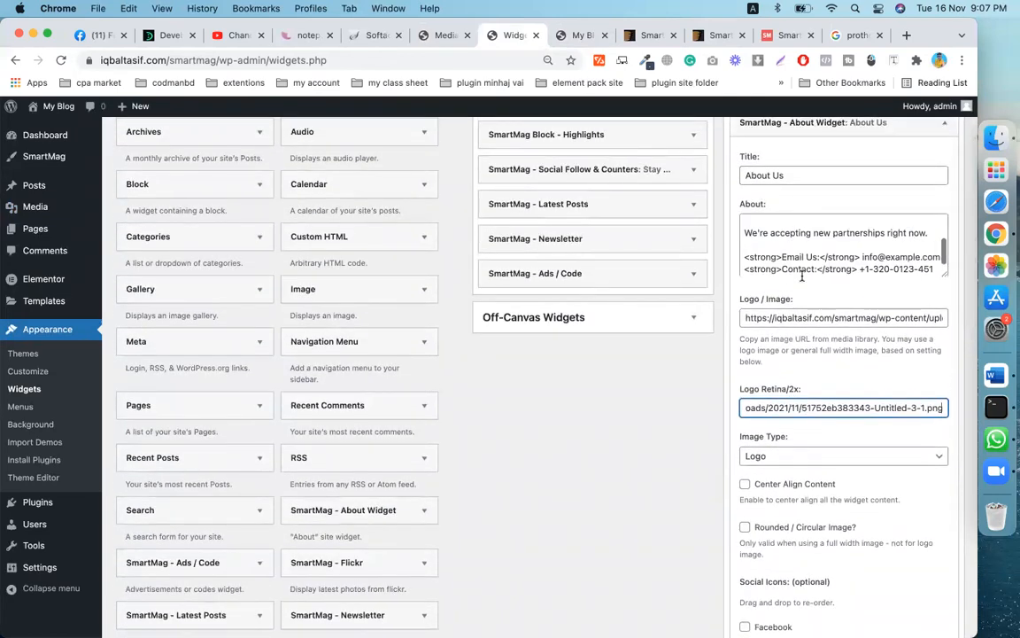
pyautogui.scroll(-6, 846, 387)
pyautogui.scroll(-15, 845, 387)
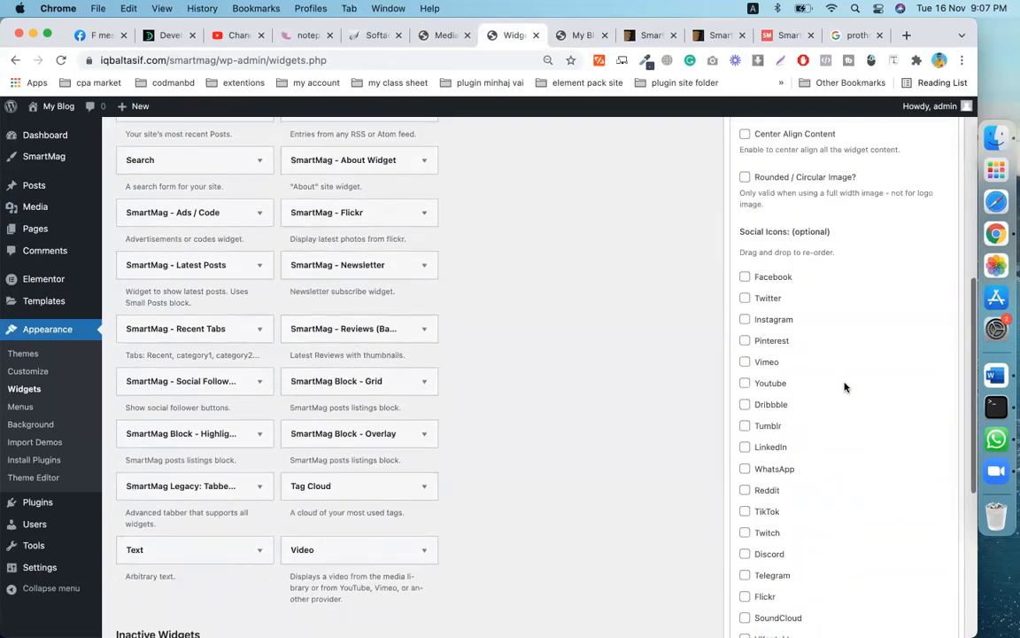
pyautogui.click(931, 431)
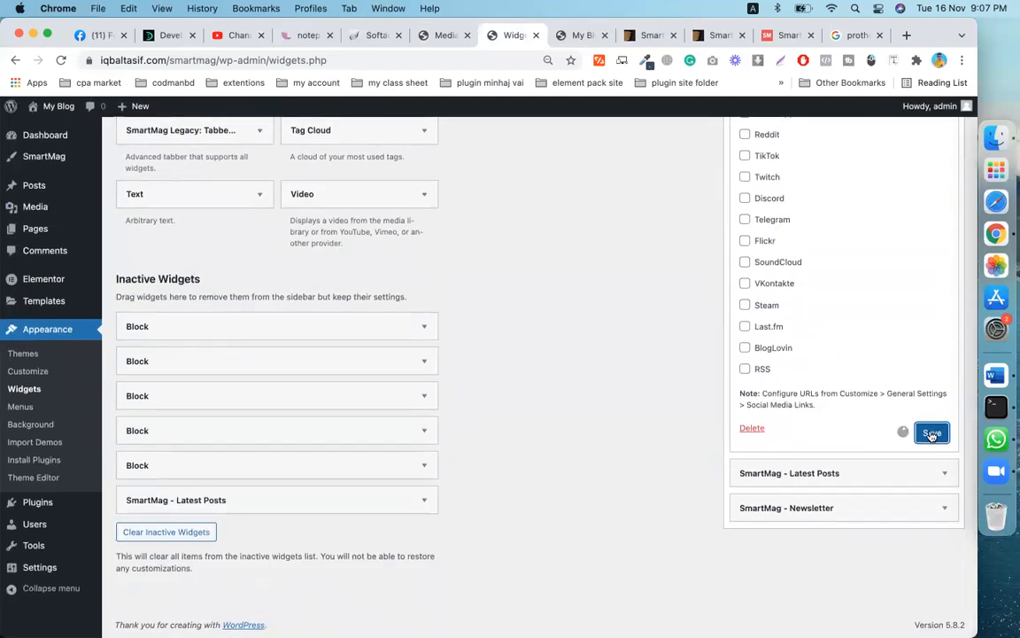
# - Check the live site's footer About Us section, now showing the Prothom Alo logo
pyautogui.click(587, 34)
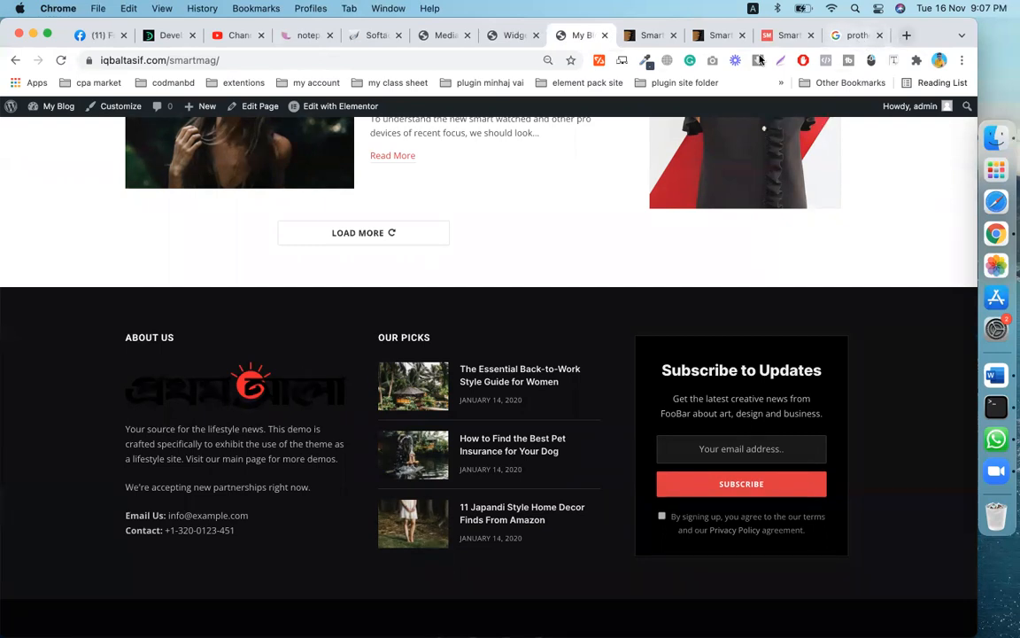
pyautogui.press('super+t')
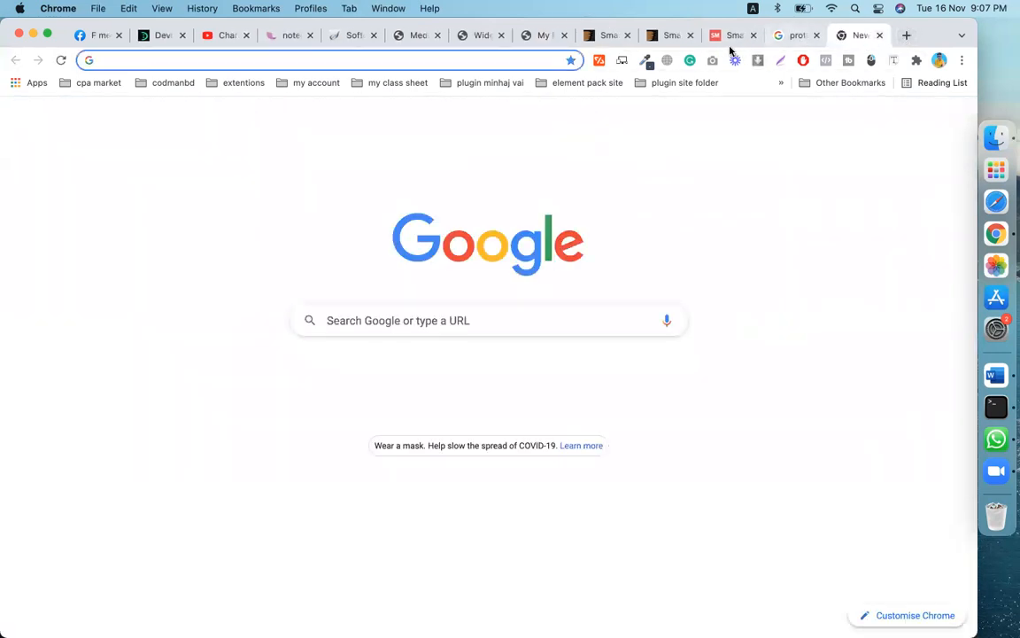
# - Search Google for 'prothom alo whaite logo' from a new tab
pyautogui.click(511, 59)
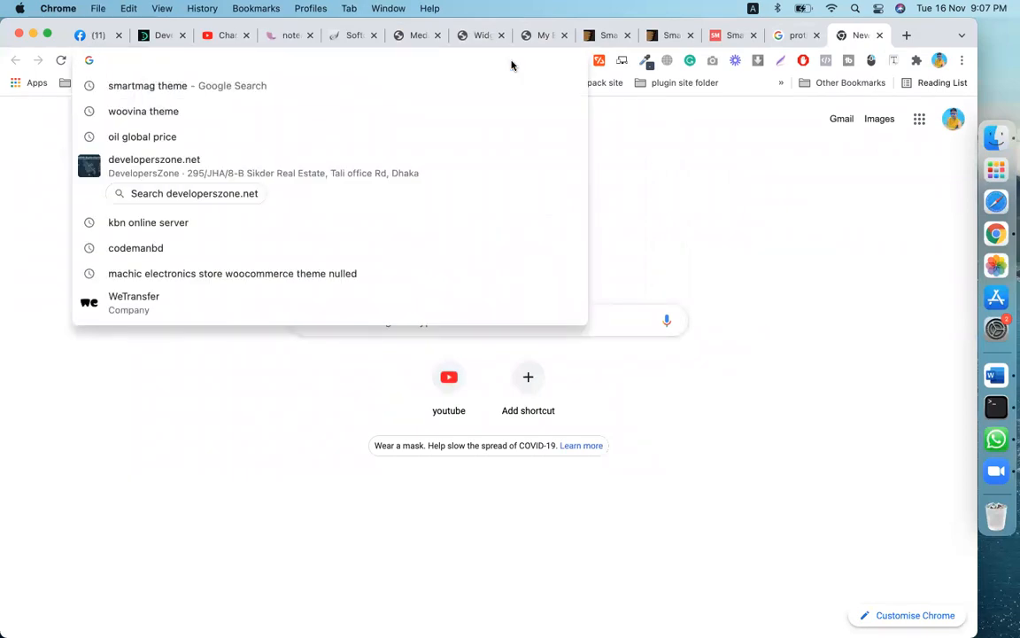
pyautogui.write('po')
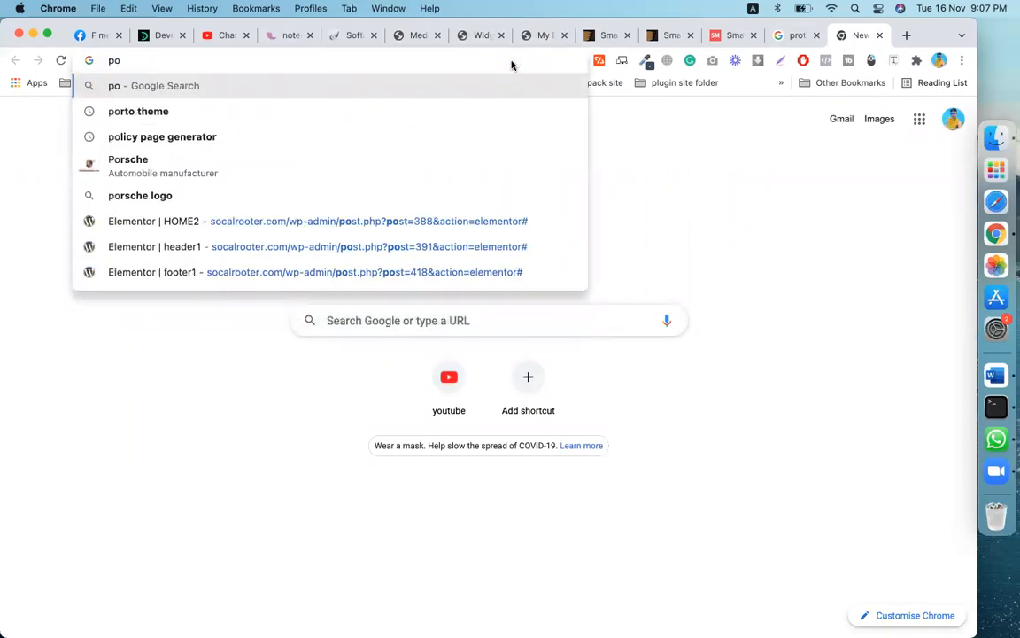
pyautogui.press('BackSpace')
pyautogui.press('BackSpace')
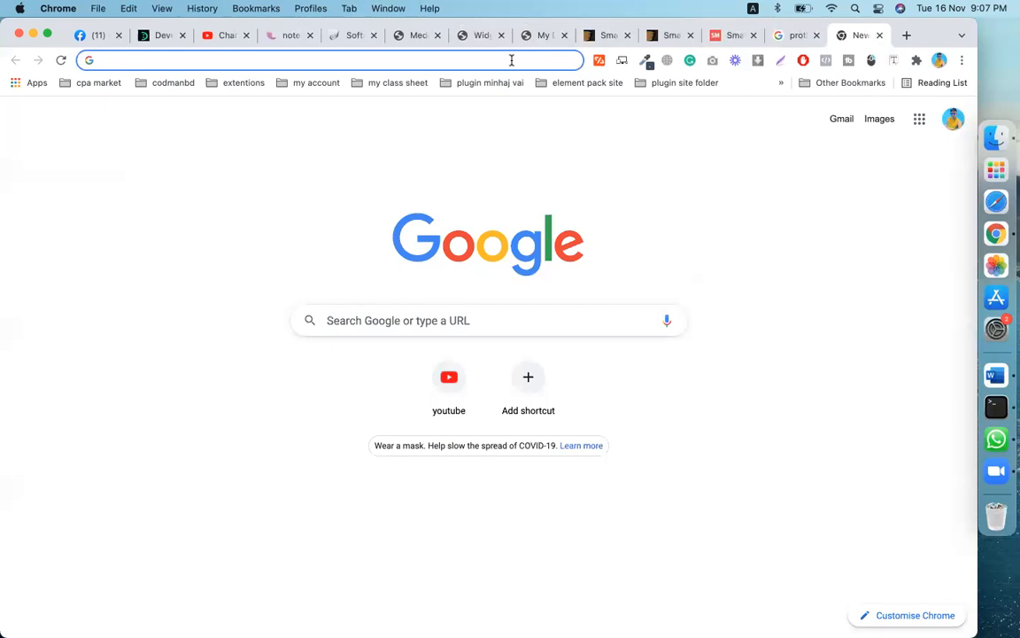
pyautogui.write('prothom')
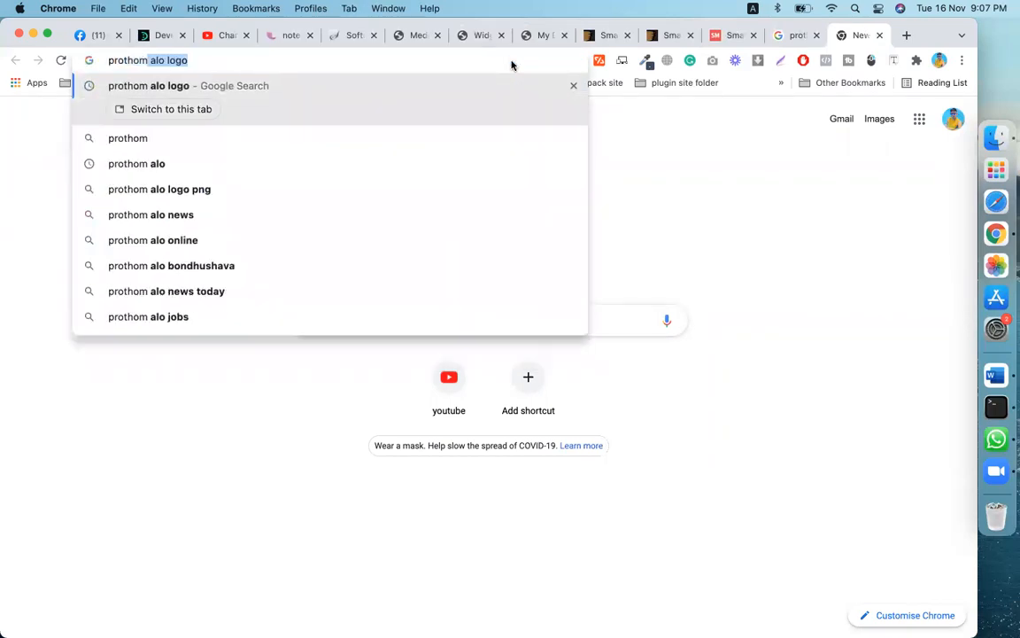
pyautogui.press('Right')
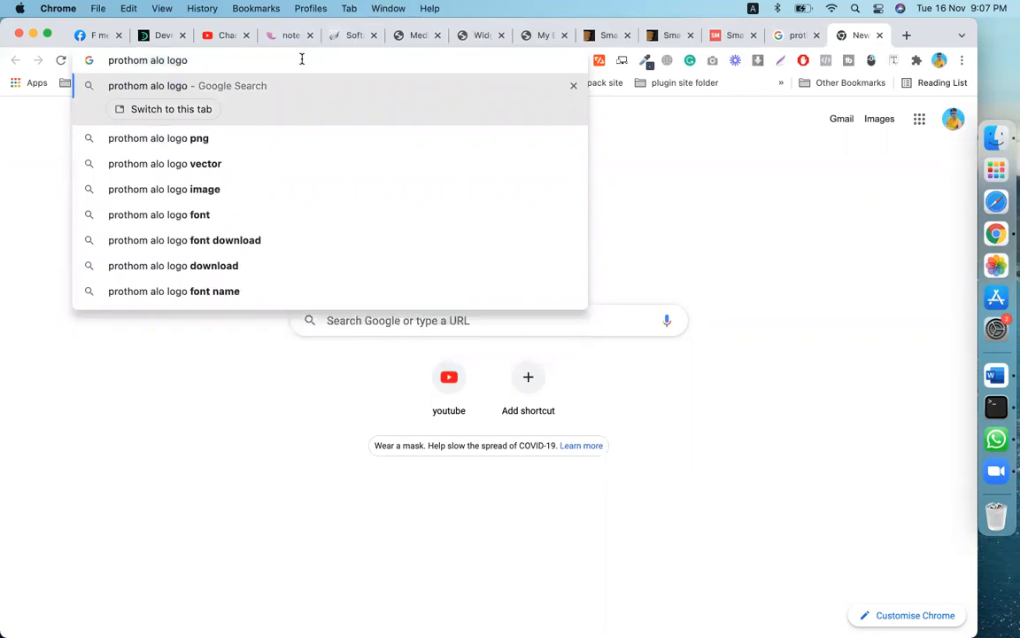
pyautogui.write('w')
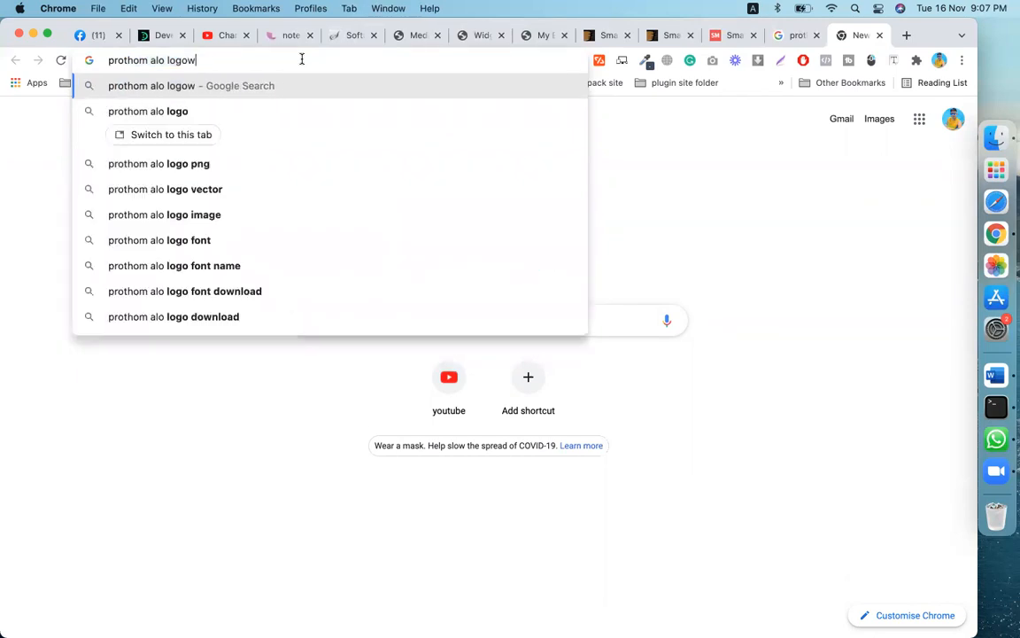
pyautogui.press('BackSpace')
pyautogui.press('BackSpace')
pyautogui.press('BackSpace')
pyautogui.press('BackSpace')
pyautogui.press('BackSpace')
pyautogui.write('whai')
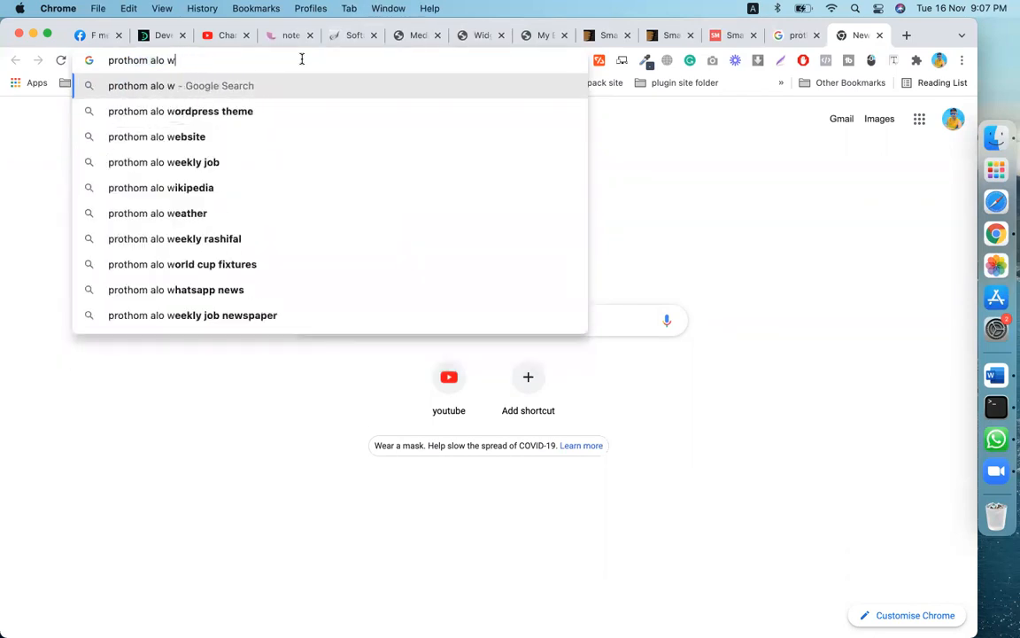
pyautogui.write('te')
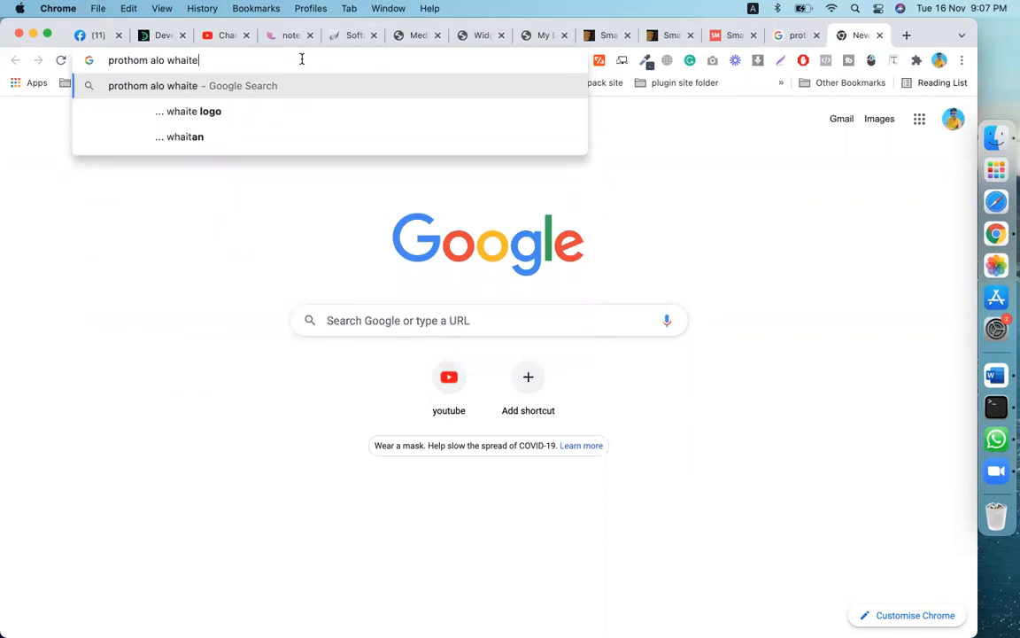
pyautogui.click(217, 113)
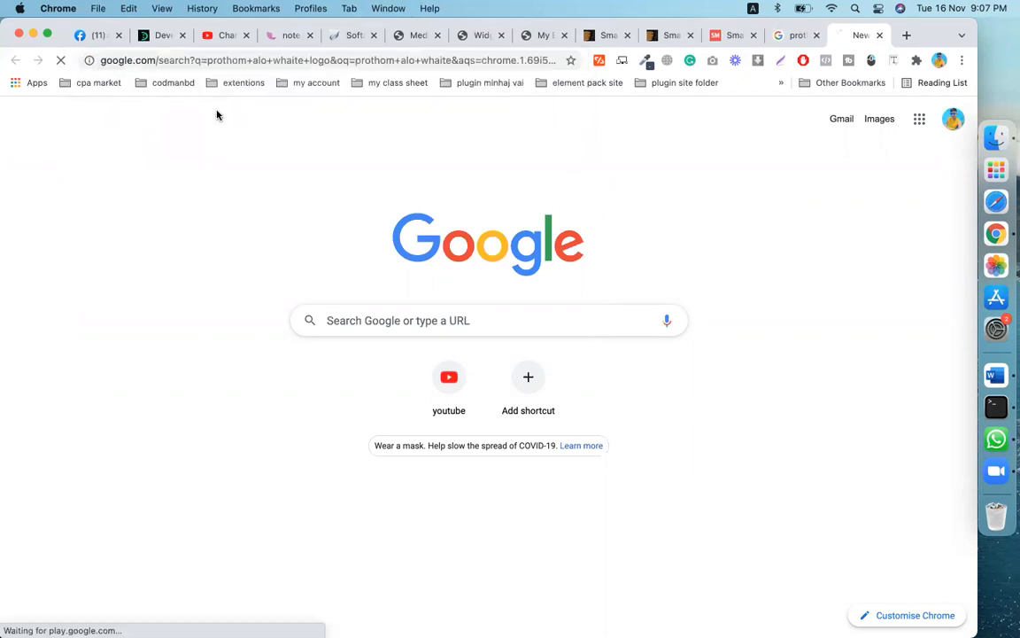
# - Keep the query as spelled and switch to Images results for it
pyautogui.scroll(-1, 468, 307)
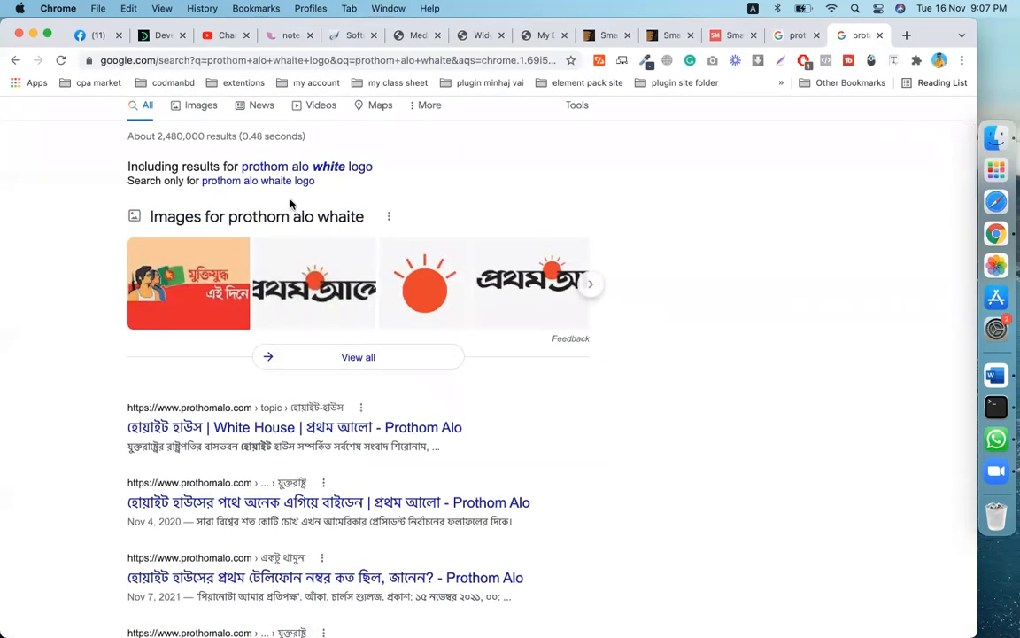
pyautogui.click(270, 182)
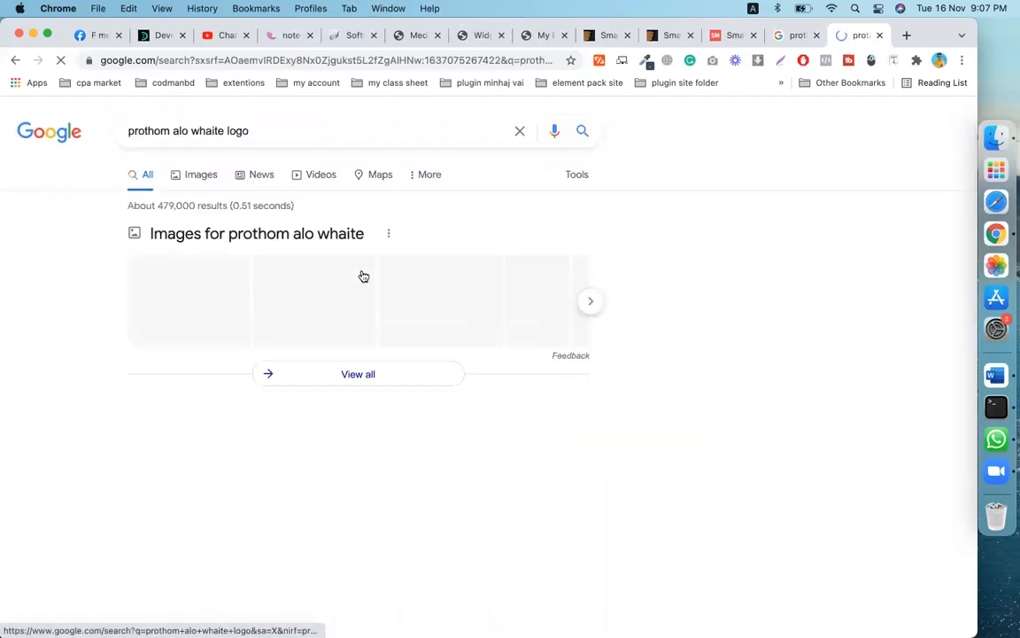
pyautogui.scroll(-1, 383, 358)
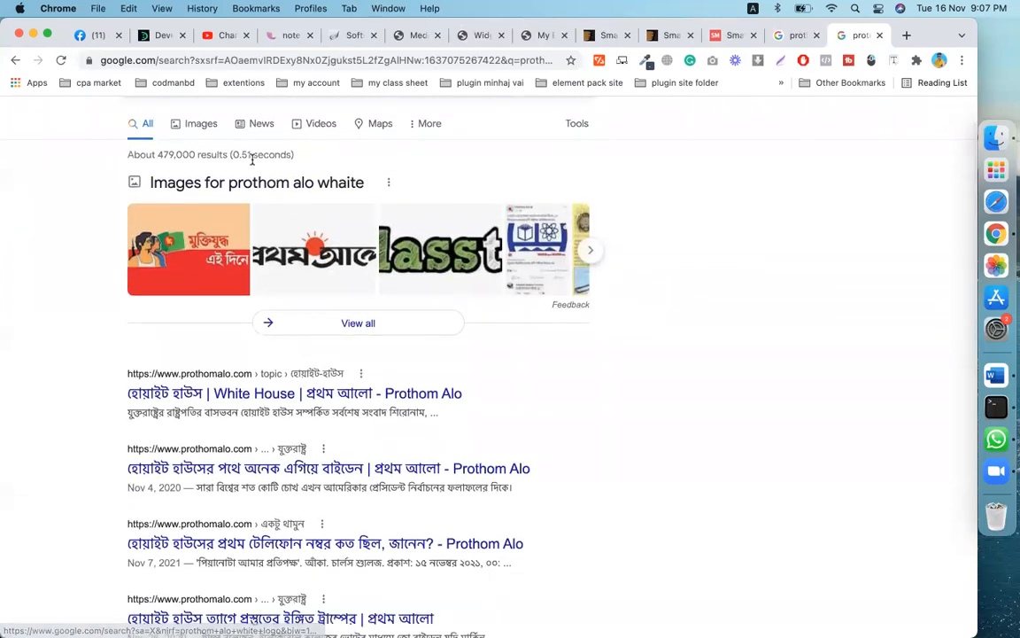
pyautogui.click(300, 190)
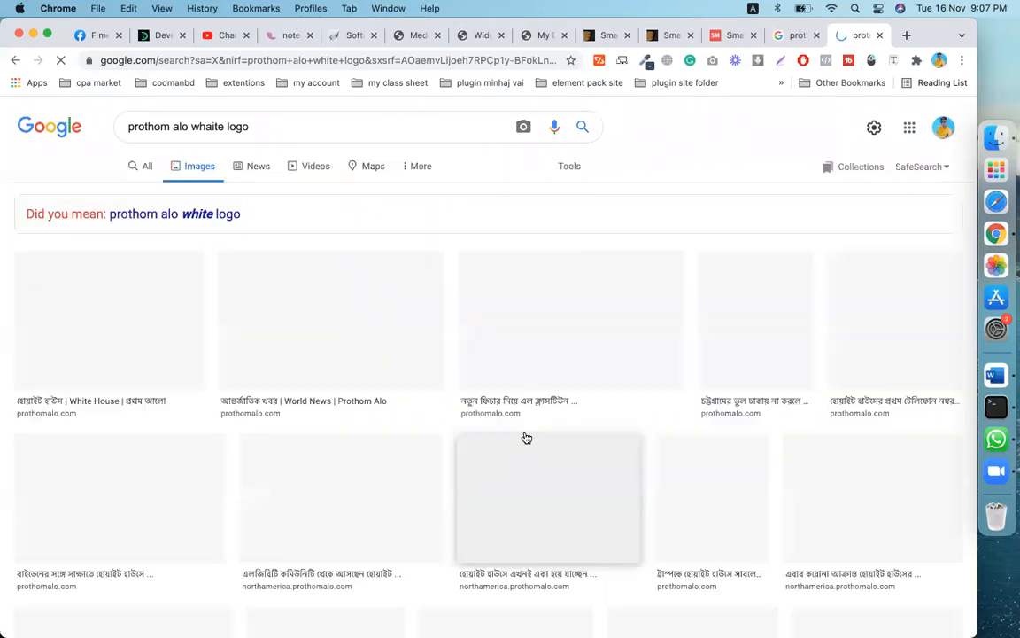
pyautogui.scroll(-3, 524, 438)
pyautogui.scroll(-8, 525, 438)
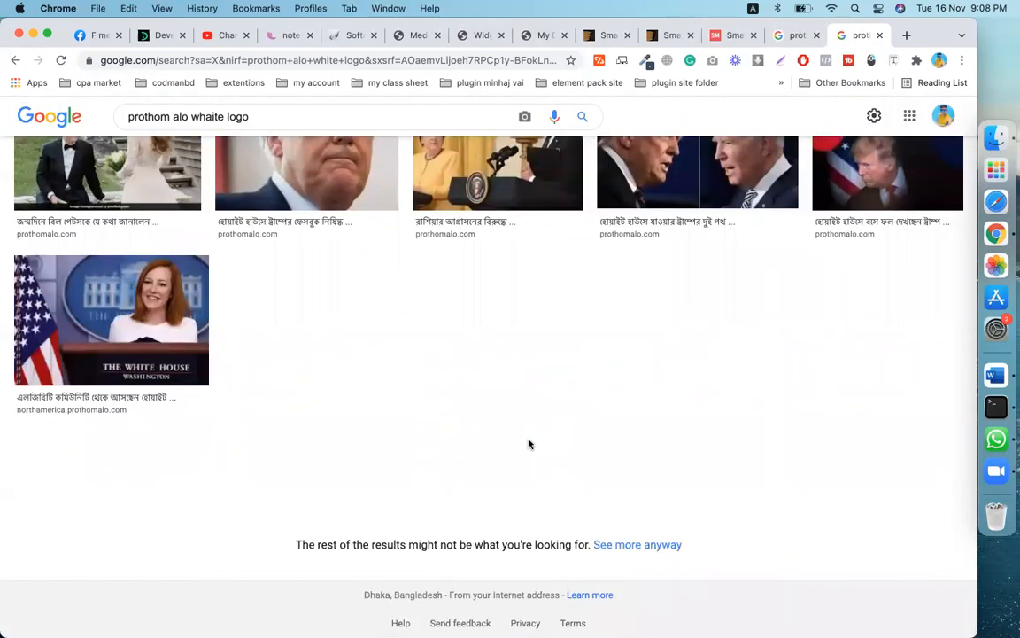
pyautogui.scroll(-1, 529, 443)
pyautogui.scroll(12, 530, 444)
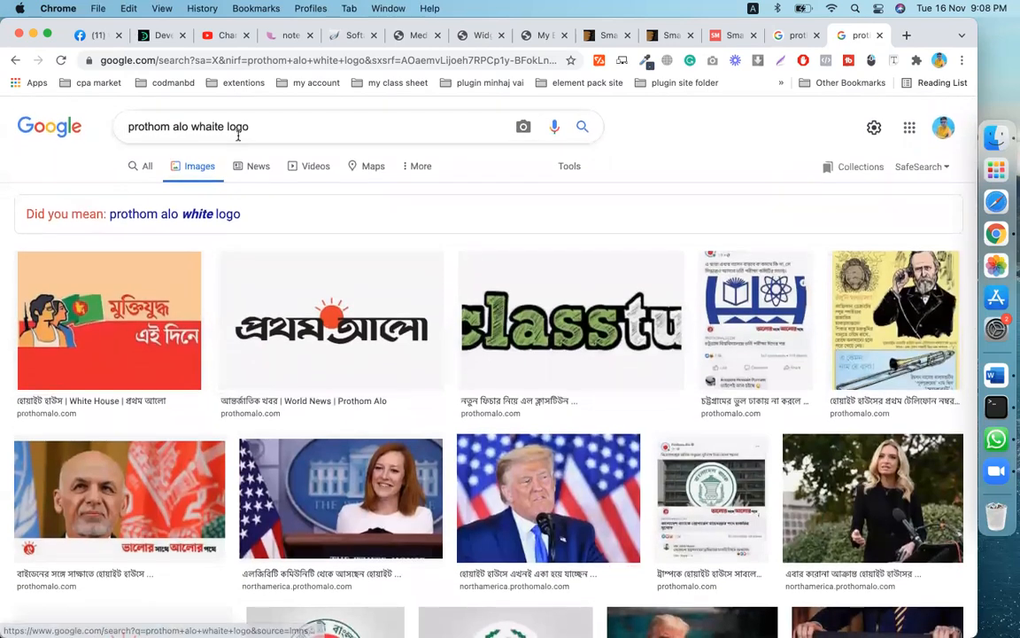
# - Search images for 'prothom alo logo png' and browse the results
pyautogui.click(282, 121)
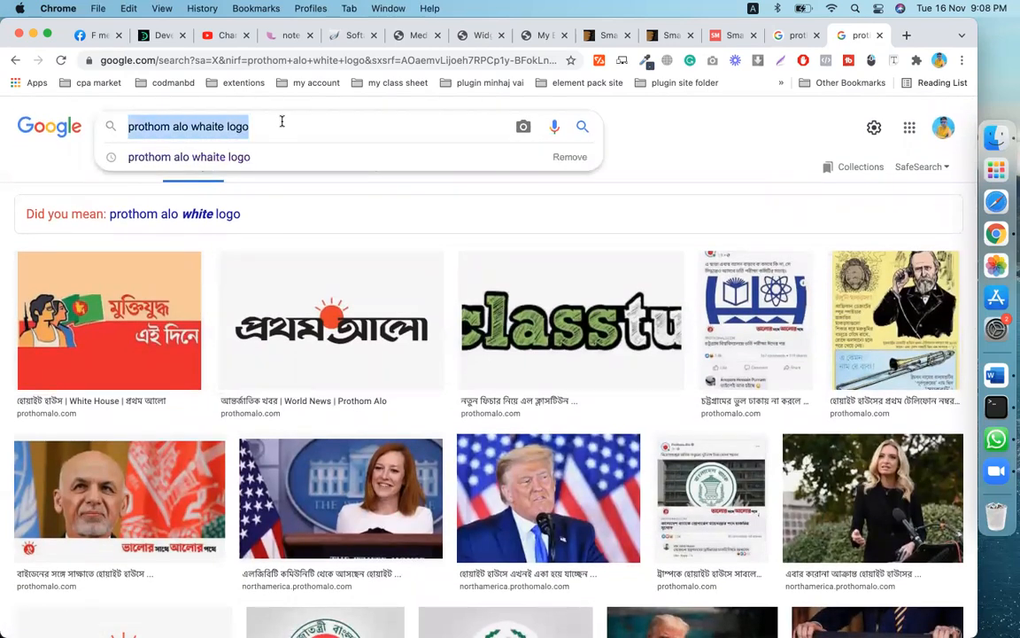
pyautogui.press('BackSpace')
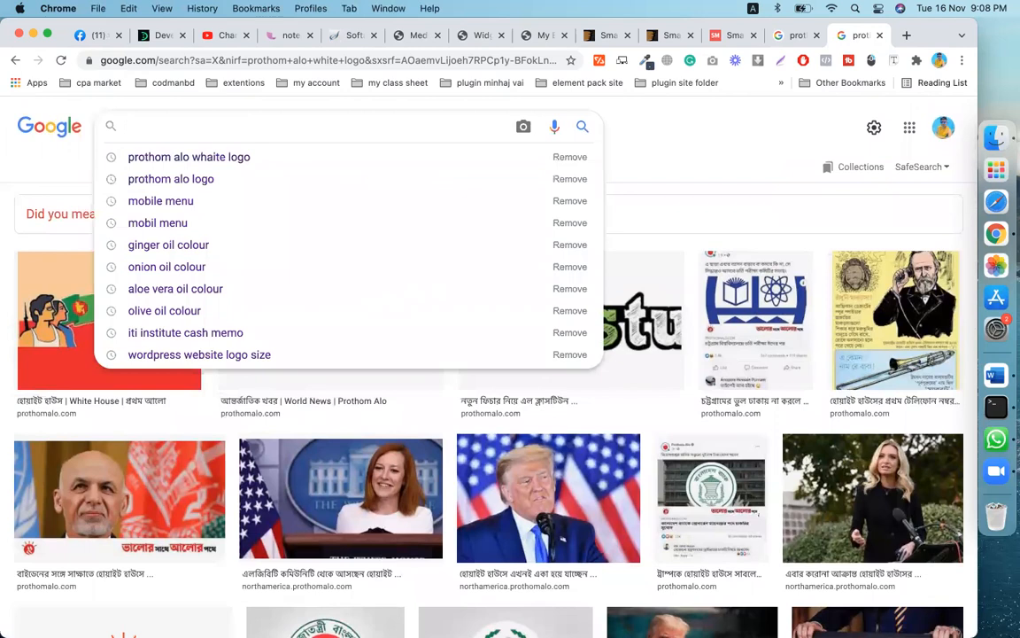
pyautogui.write('pro')
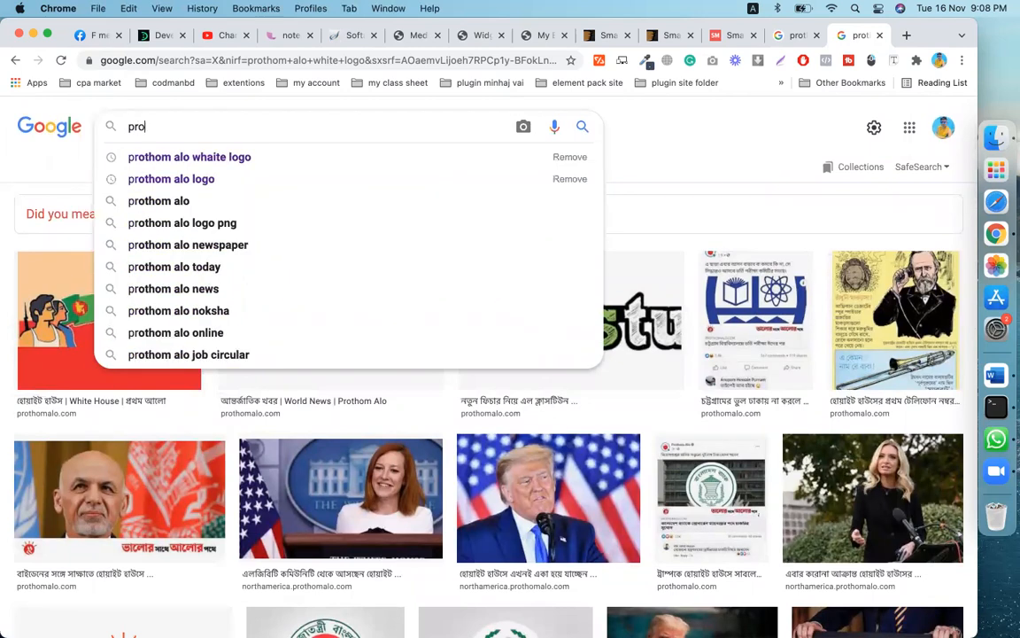
pyautogui.write('thom alo')
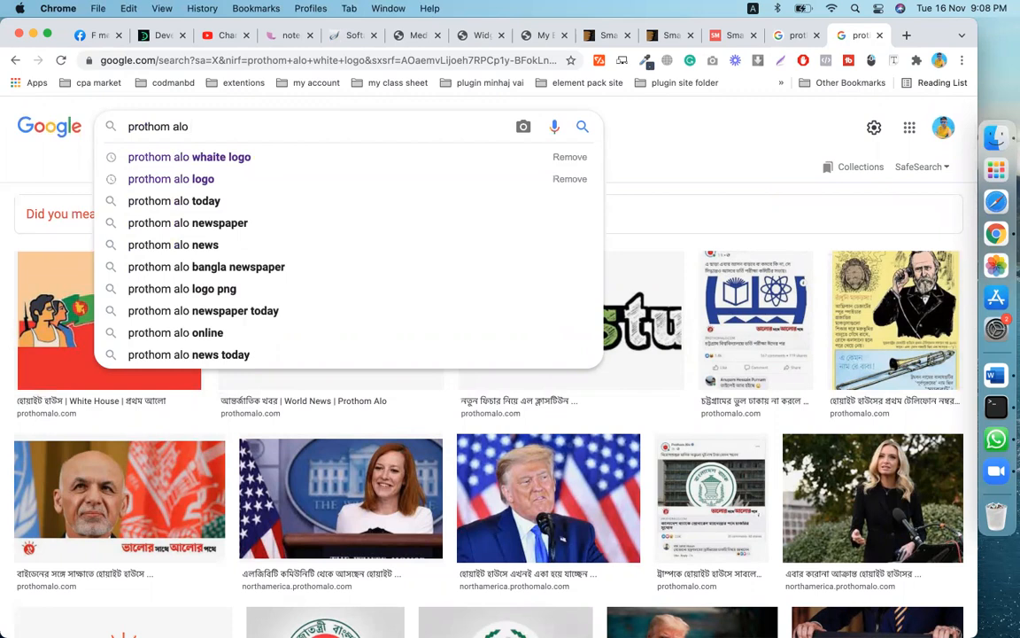
pyautogui.write('logo')
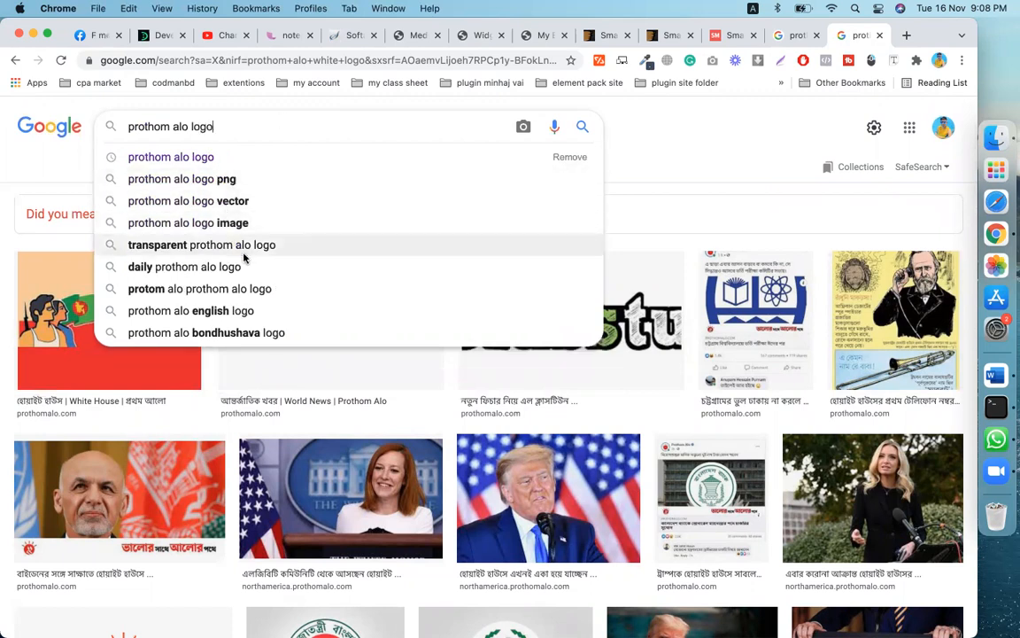
pyautogui.click(214, 182)
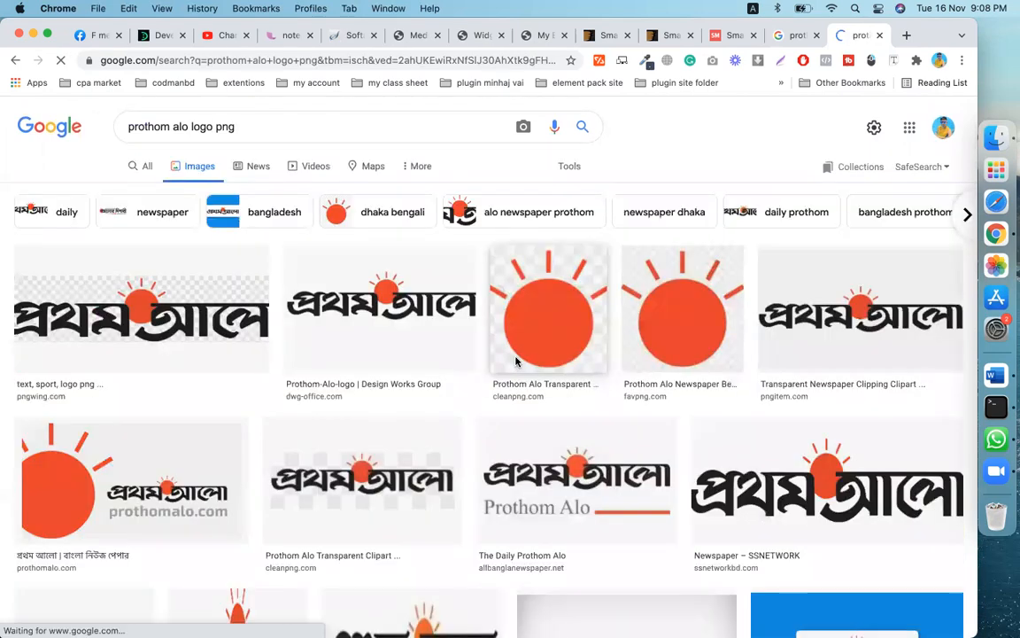
pyautogui.scroll(-3, 516, 361)
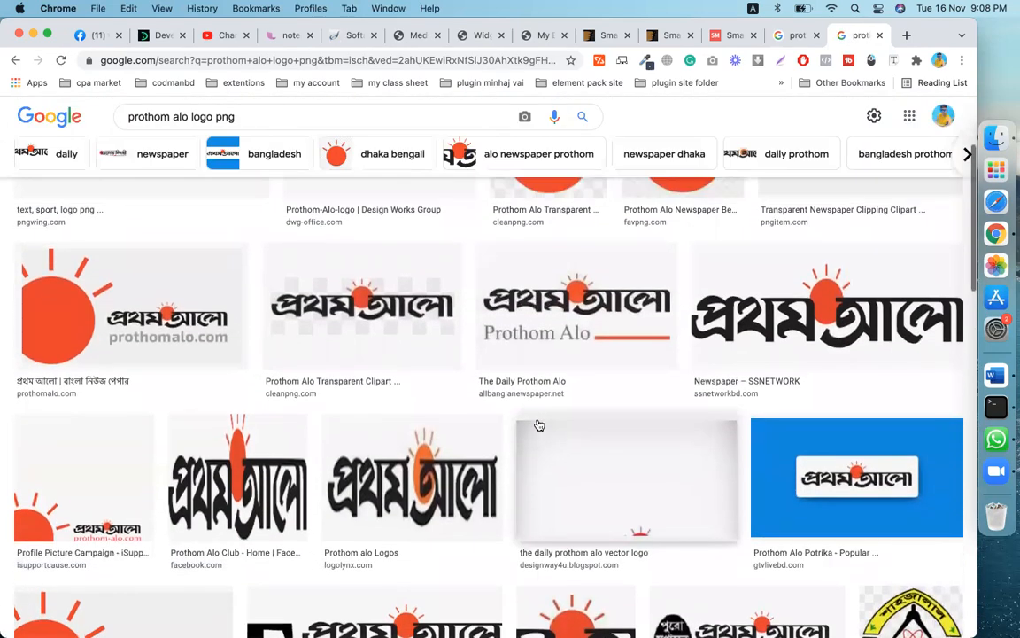
pyautogui.scroll(2, 540, 426)
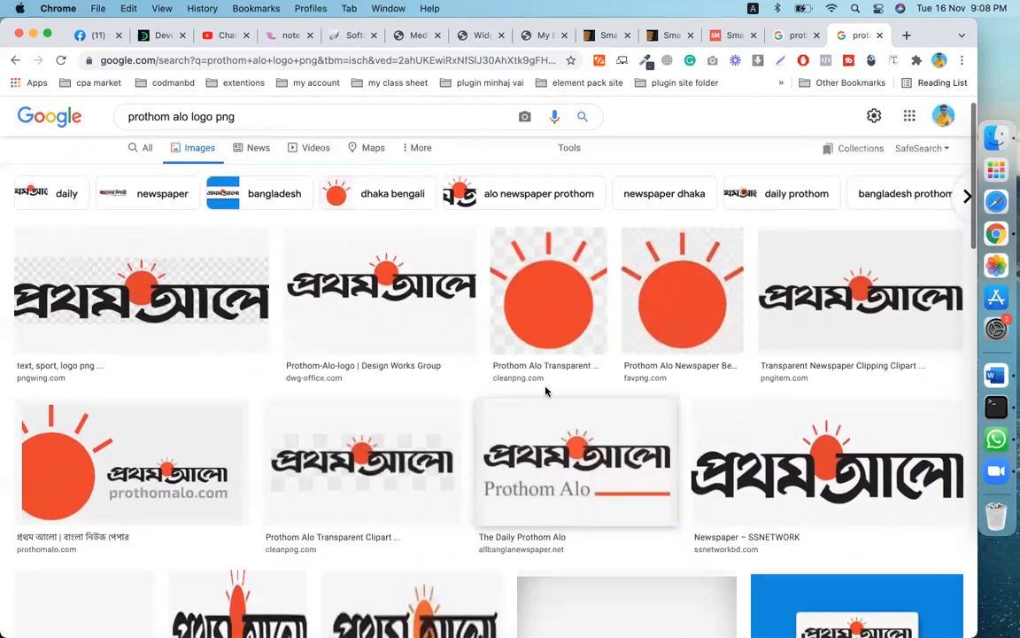
pyautogui.scroll(-6, 565, 328)
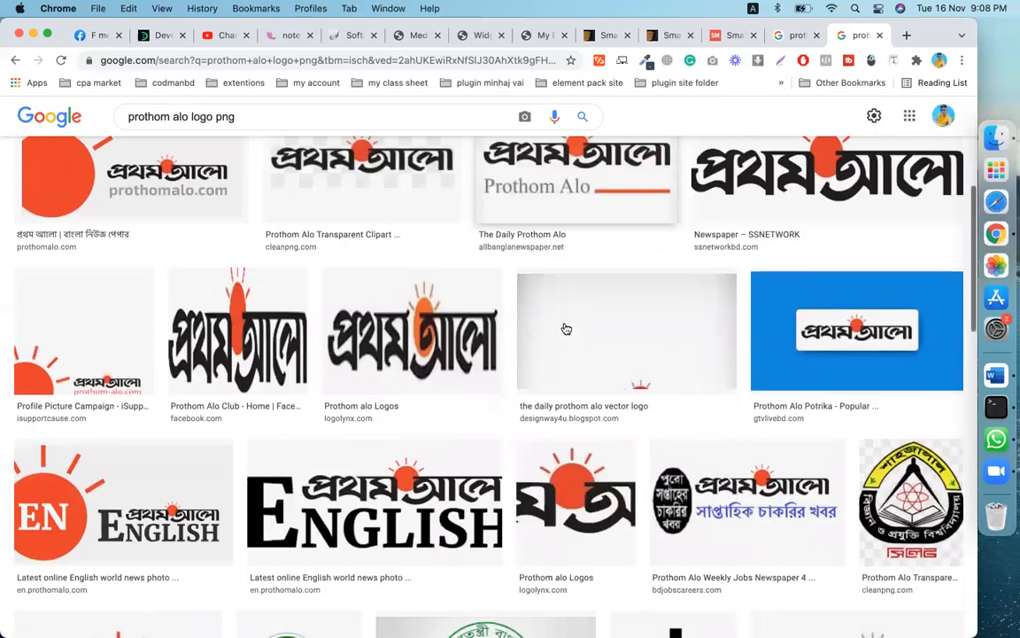
pyautogui.scroll(-3, 566, 329)
pyautogui.scroll(15, 570, 326)
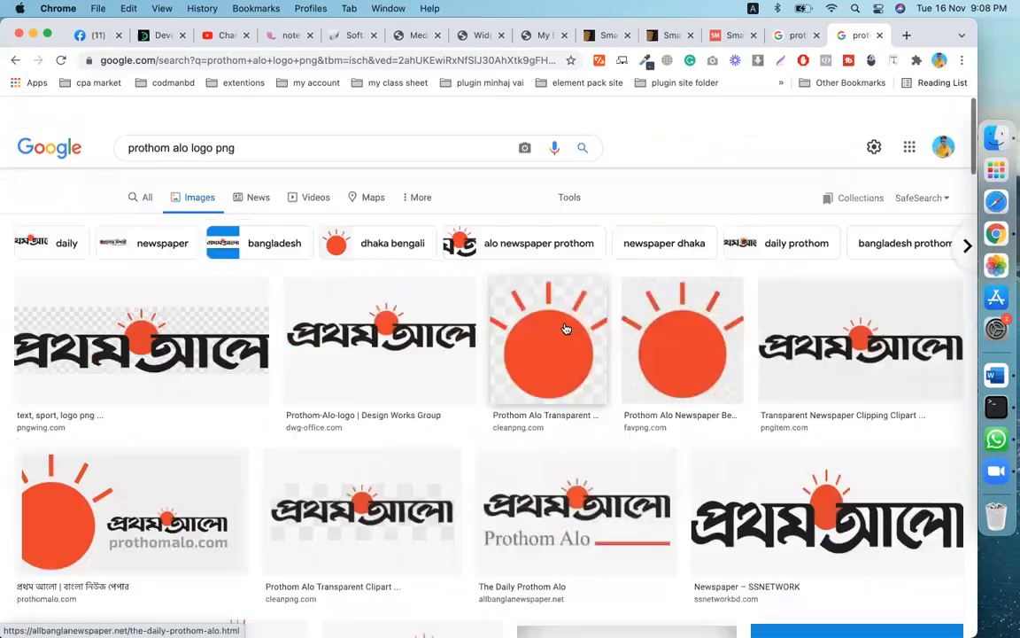
pyautogui.scroll(-1, 496, 334)
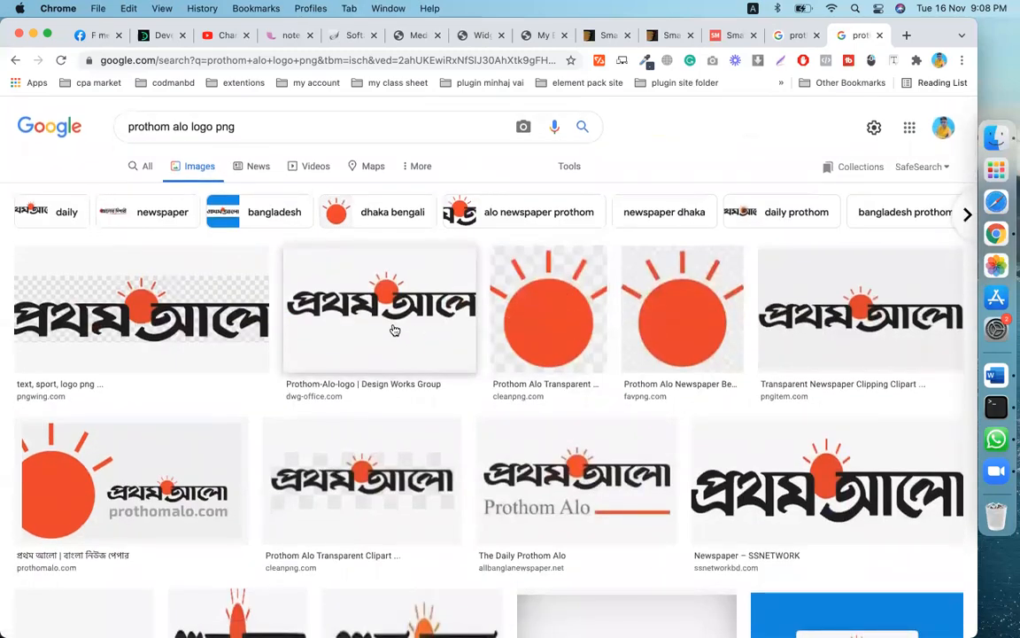
# - Preview a Prothom Alo logo and save it to Downloads as Daily-Prothom-Alo.jpg
pyautogui.click(395, 330)
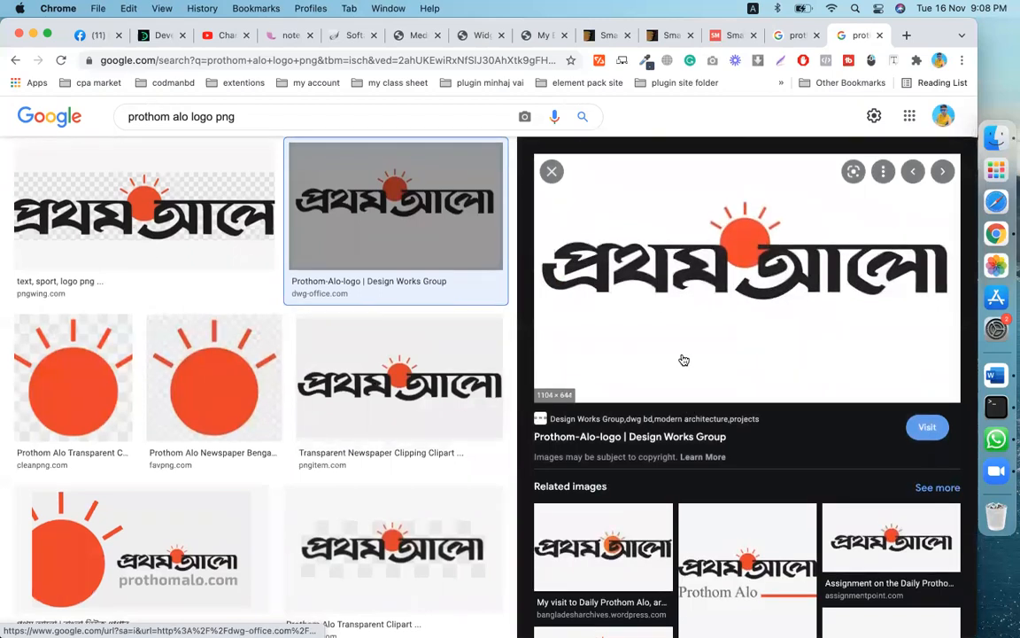
pyautogui.scroll(-3, 734, 340)
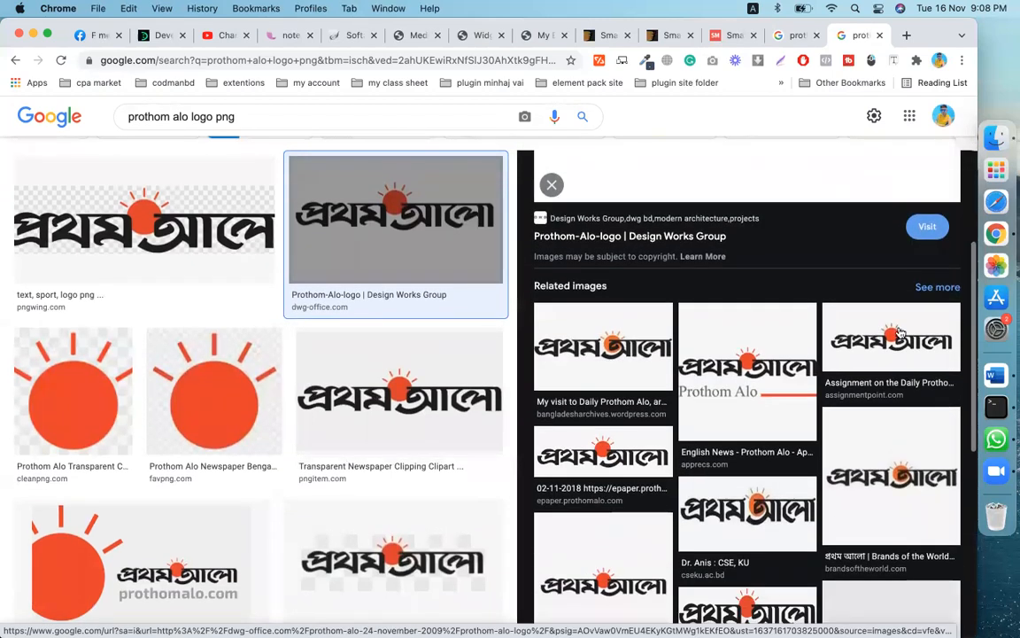
pyautogui.click(899, 333)
pyautogui.rightClick(760, 204)
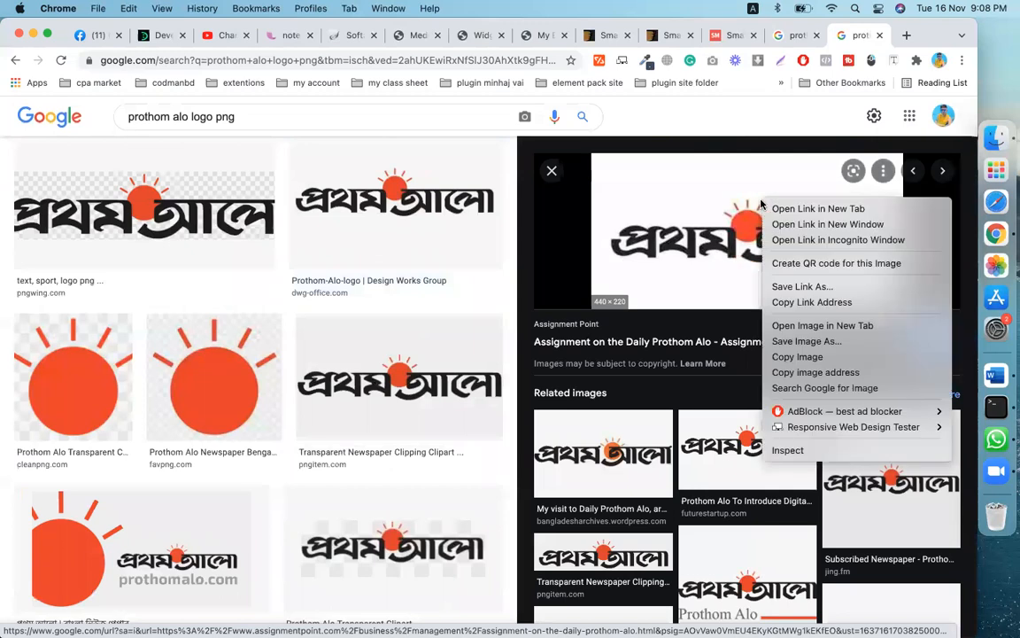
pyautogui.click(795, 342)
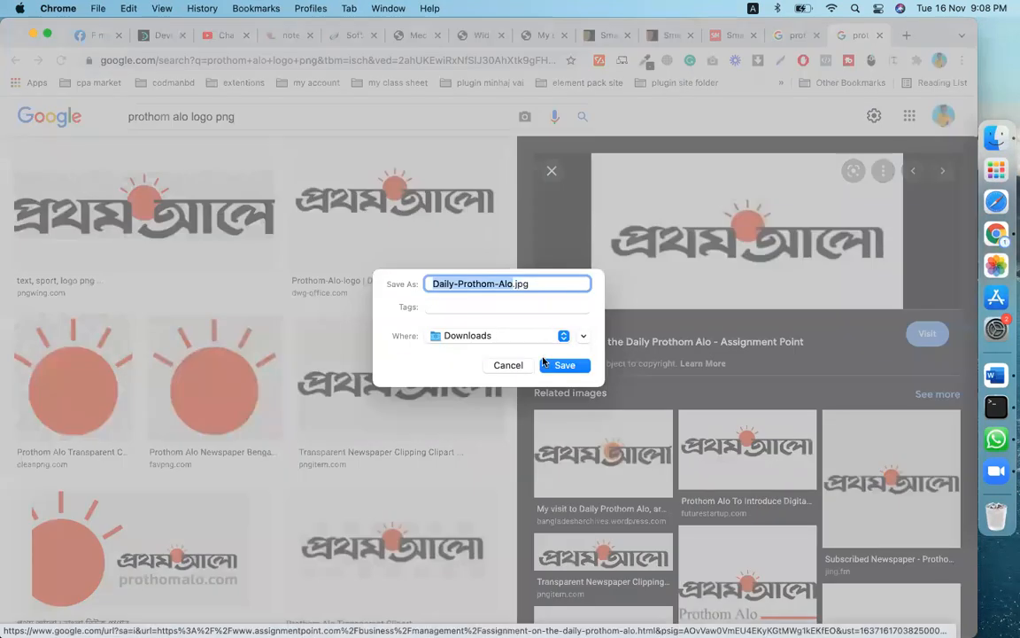
pyautogui.click(564, 366)
pyautogui.scroll(-10, 708, 341)
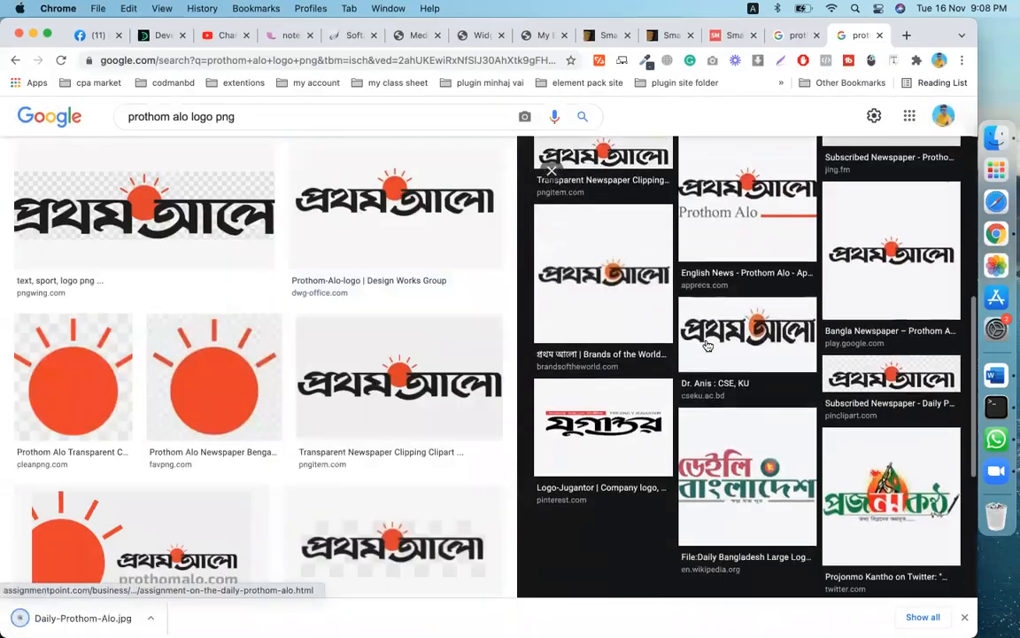
pyautogui.scroll(-4, 707, 346)
pyautogui.scroll(12, 708, 346)
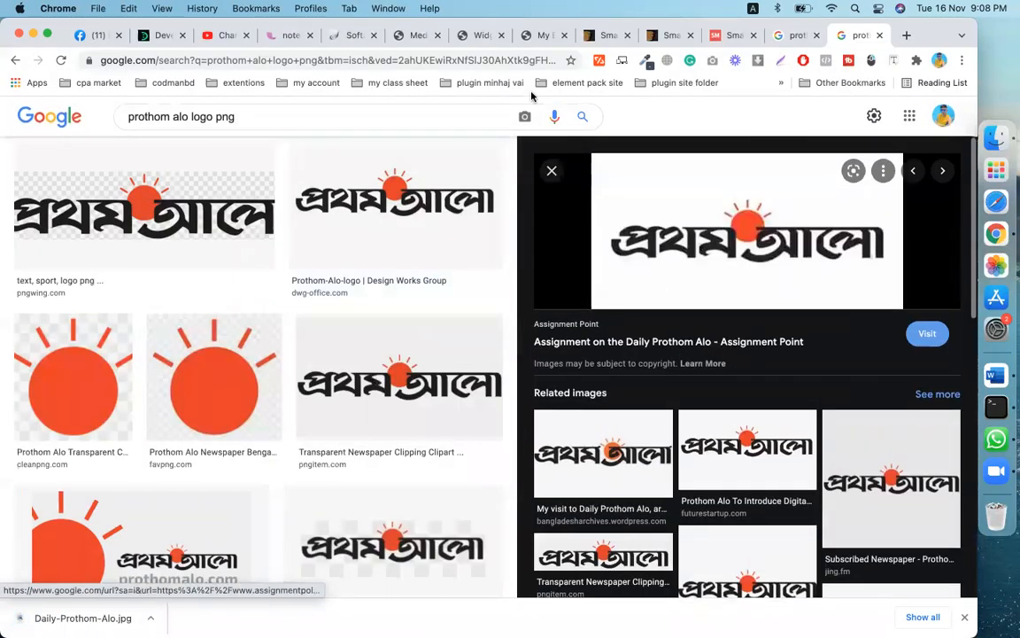
# - Upload Daily-Prothom-Alo.jpg to the Media Library and select its File URL
pyautogui.click(406, 40)
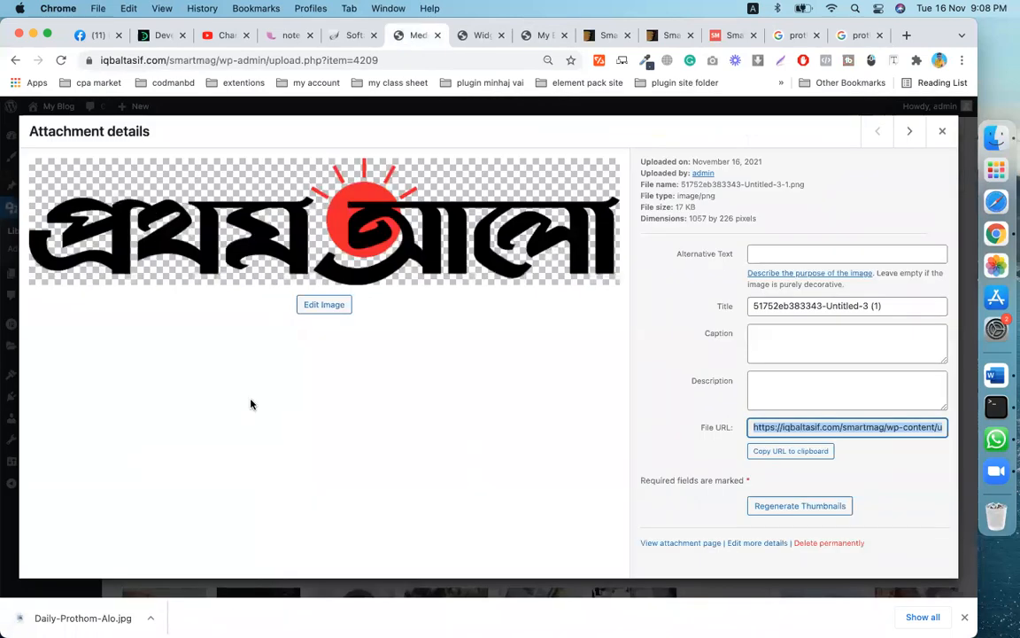
pyautogui.click(941, 132)
pyautogui.moveTo(82, 617); pyautogui.dragTo(259, 469)
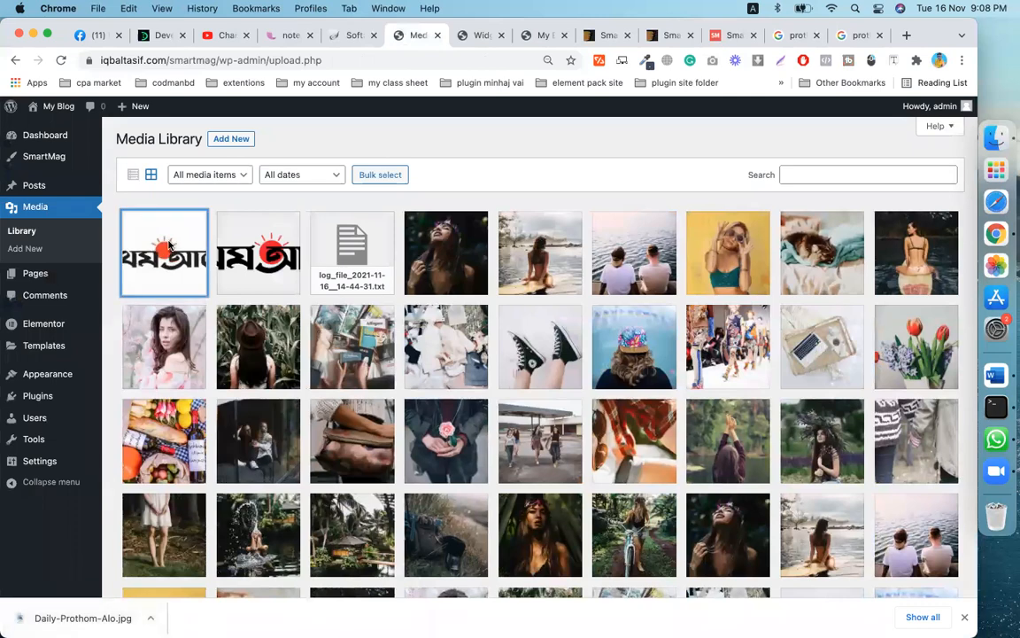
pyautogui.click(169, 244)
pyautogui.click(793, 429)
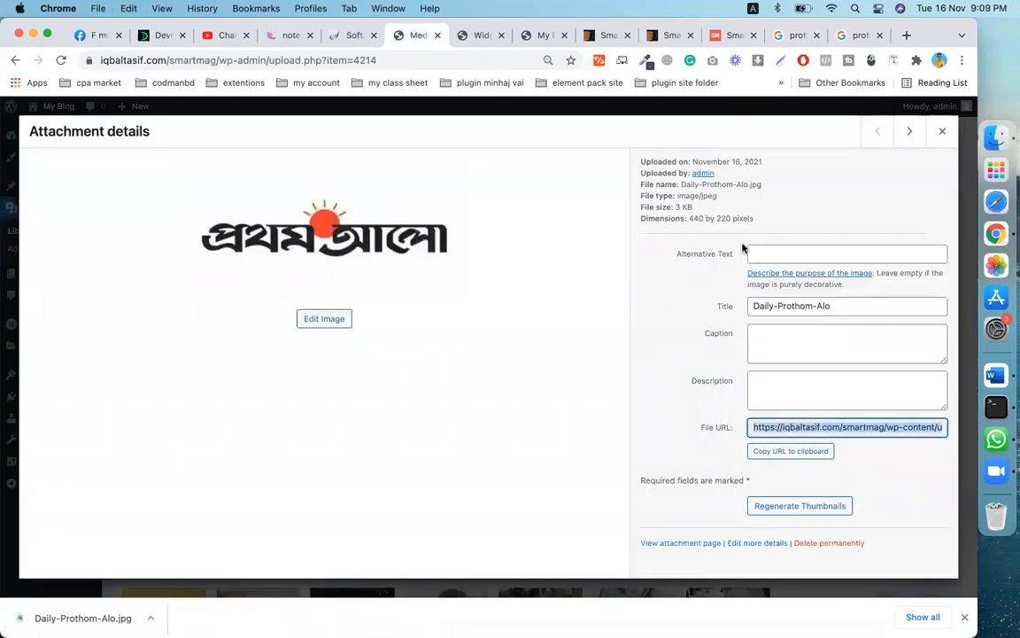
pyautogui.click(941, 132)
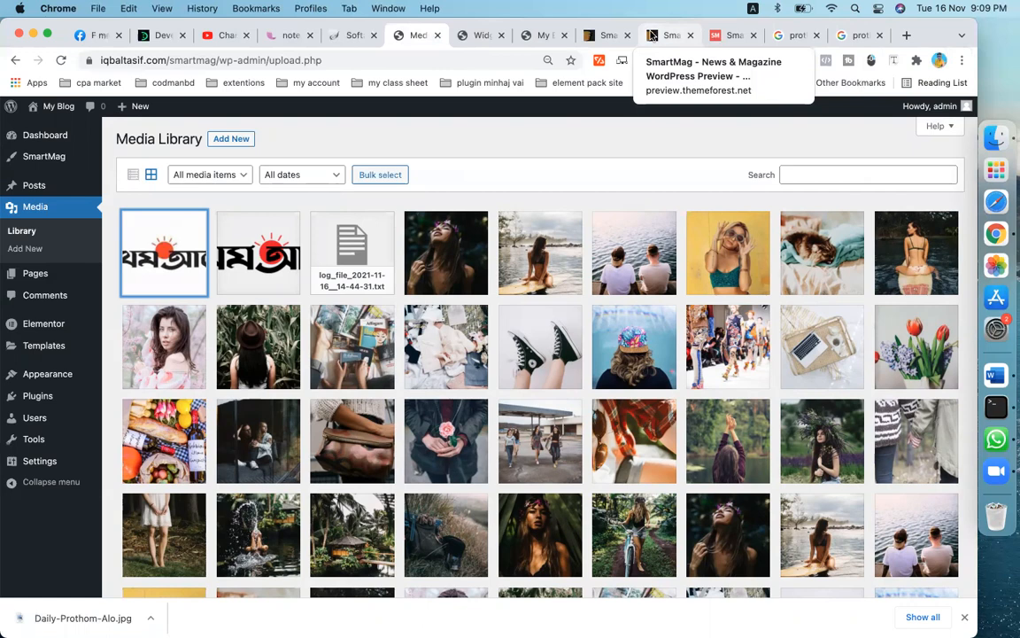
# - Search Google Images for 'prothom alo white logo' and scroll through the results
pyautogui.click(853, 37)
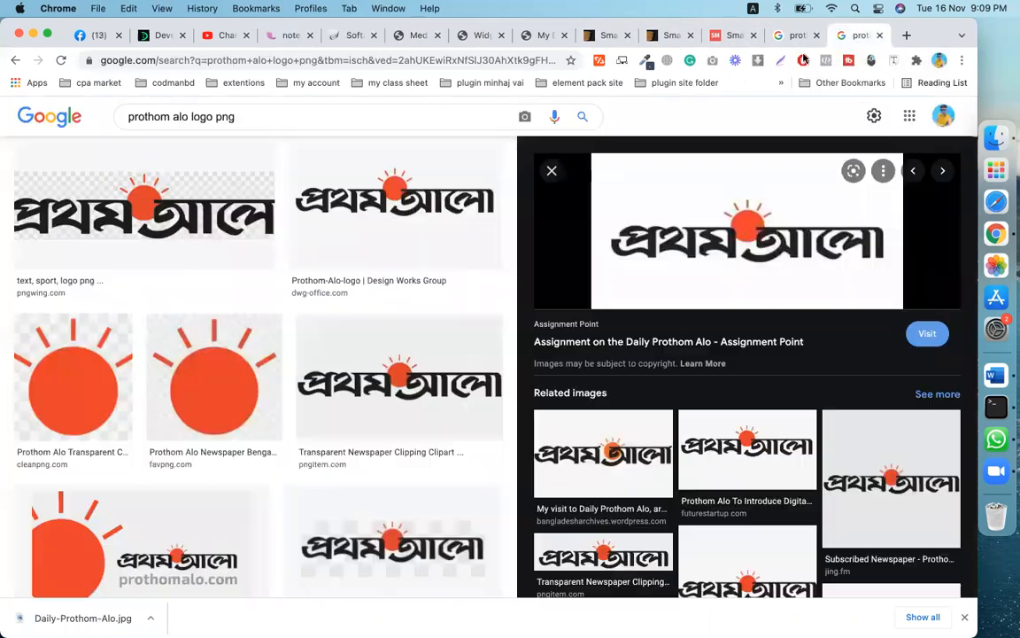
pyautogui.tripleClick(260, 116)
pyautogui.press('BackSpace')
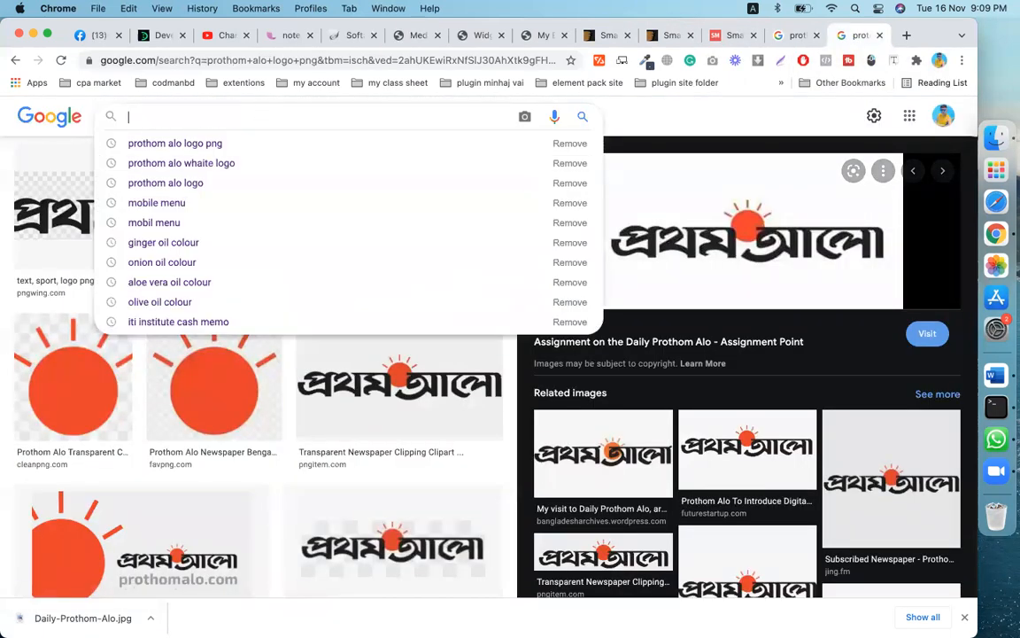
pyautogui.write('protho')
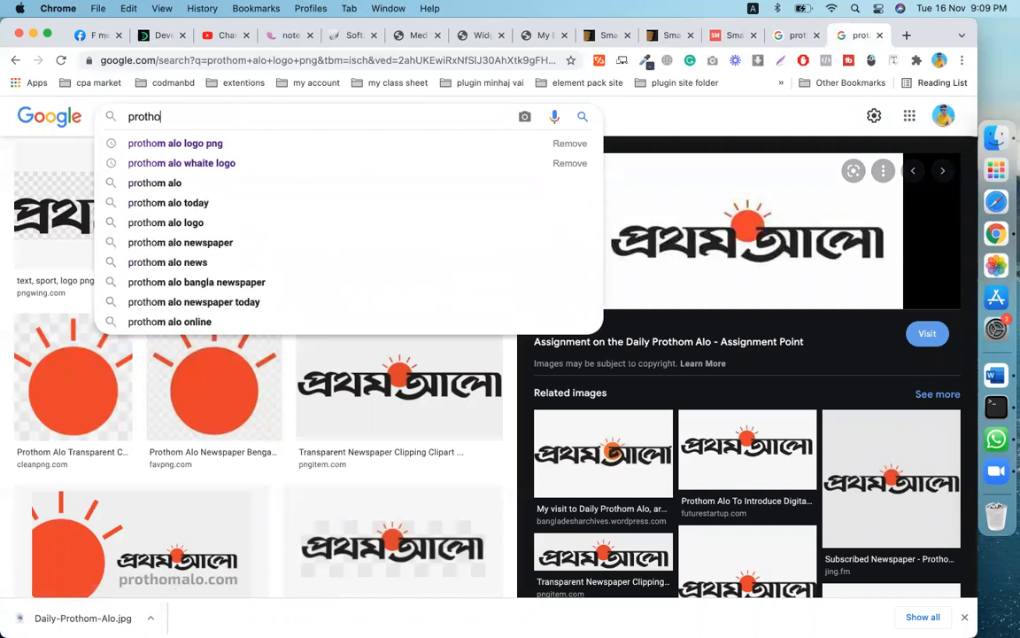
pyautogui.write('m alo ')
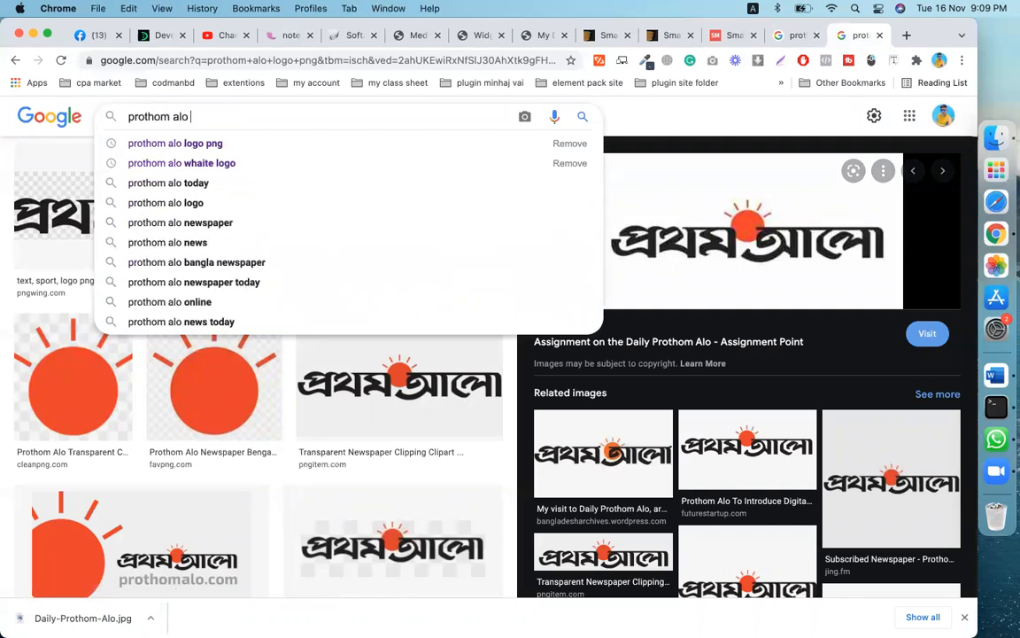
pyautogui.write('white')
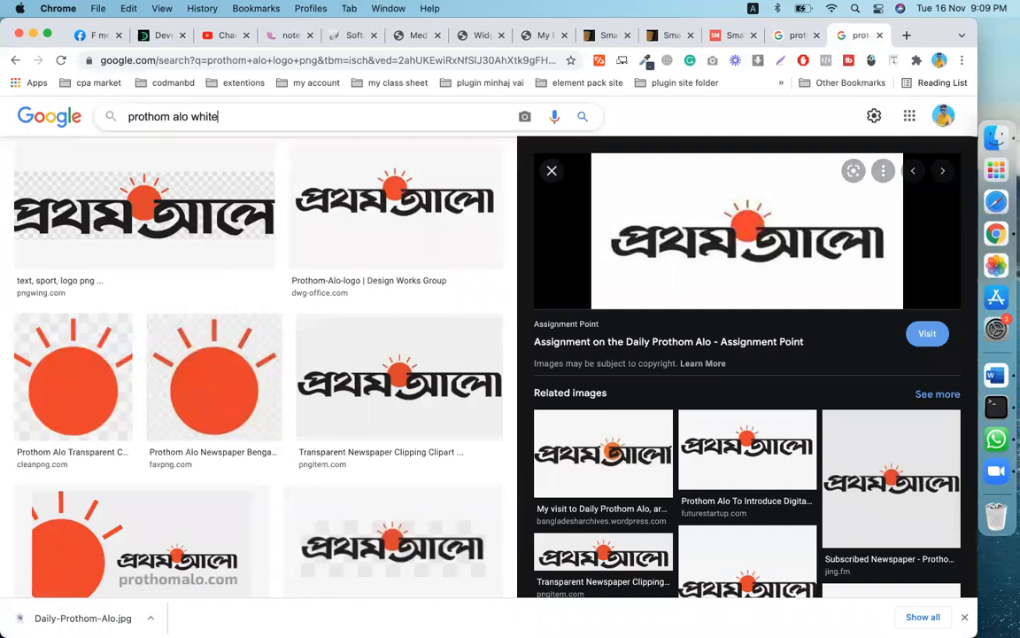
pyautogui.write(' logo')
pyautogui.press('Return')
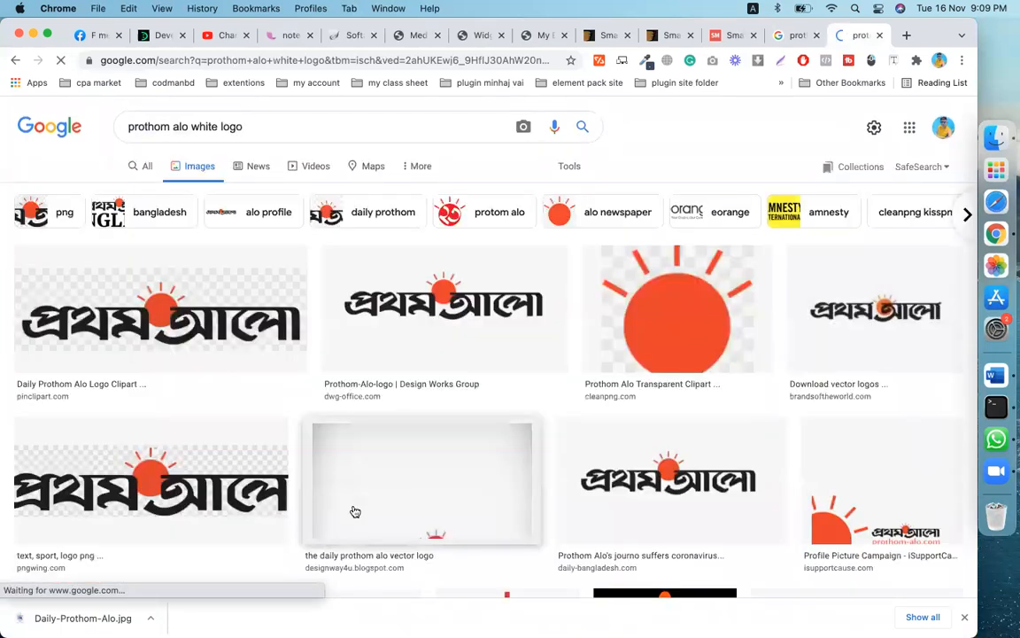
pyautogui.scroll(-5, 354, 512)
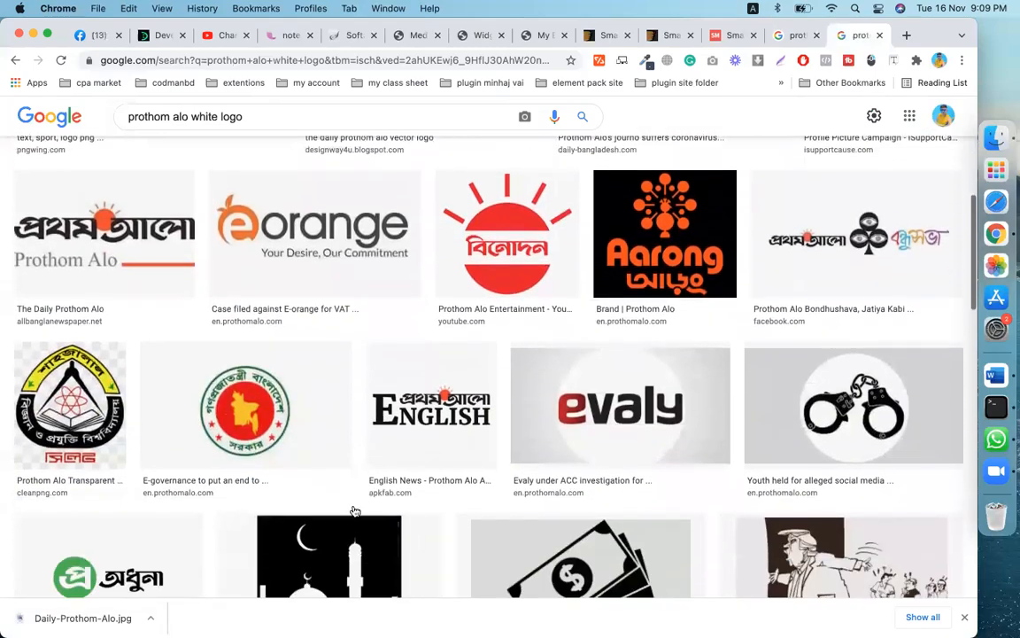
pyautogui.scroll(-3, 440, 496)
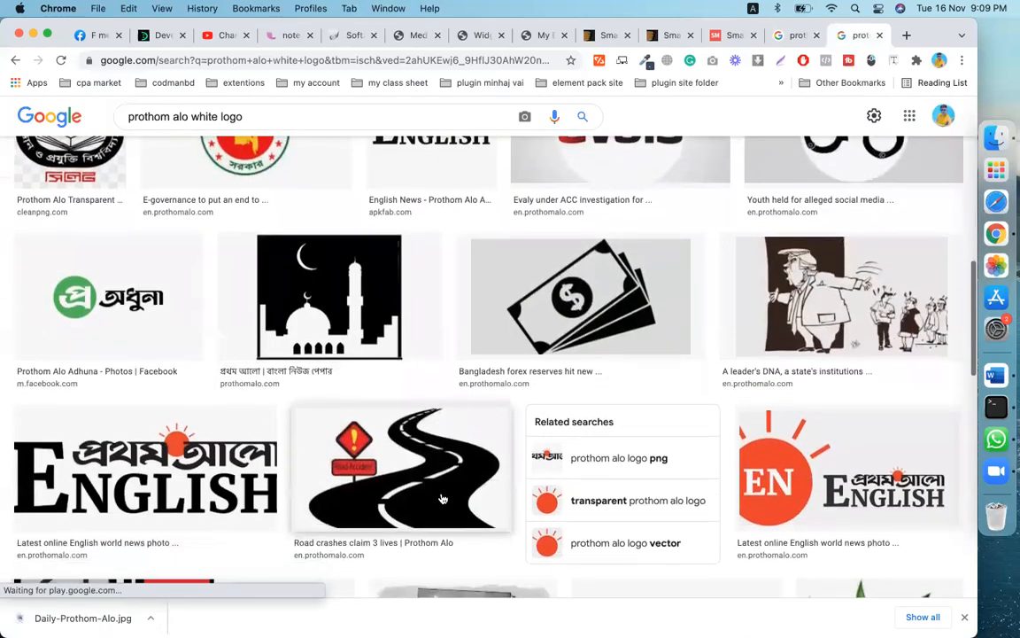
pyautogui.scroll(-7, 443, 499)
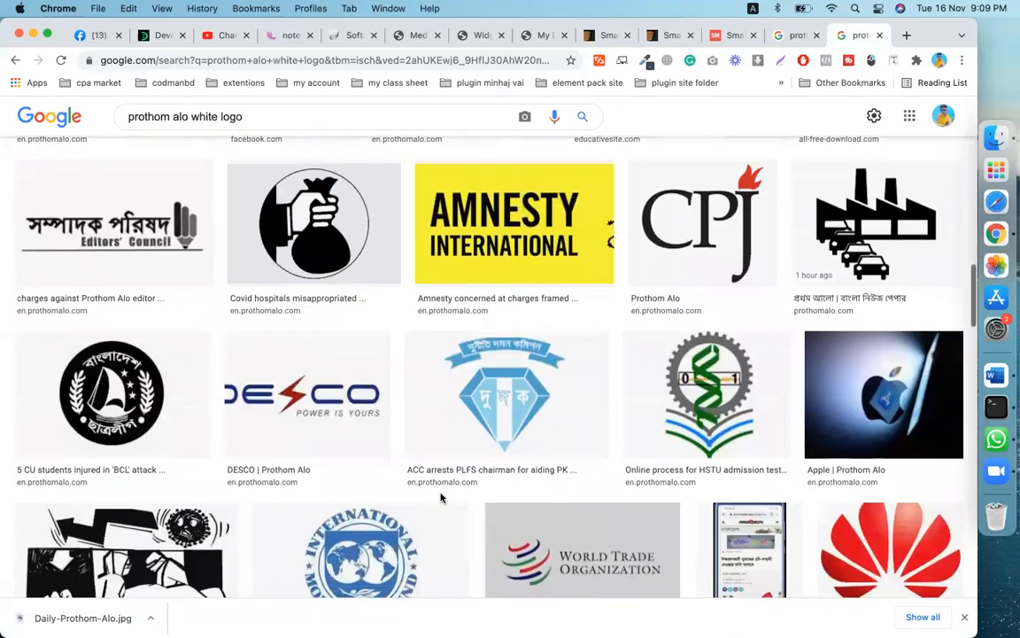
pyautogui.scroll(-2, 439, 496)
pyautogui.scroll(20, 439, 496)
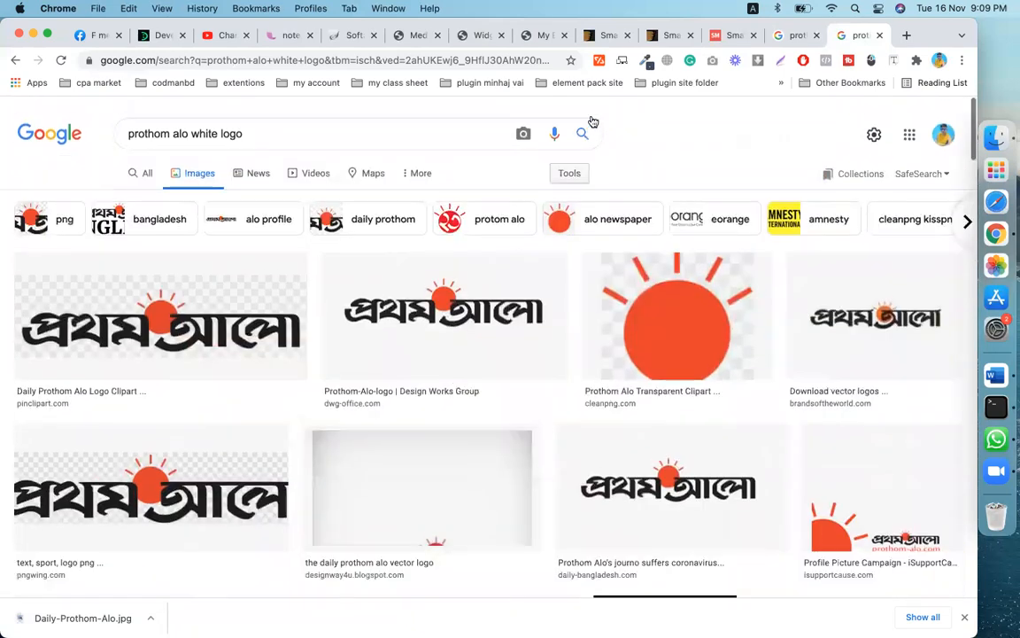
# - Copy the Daily-Prothom-Alo logo's File URL from the Media Library and return to Widgets
pyautogui.click(466, 35)
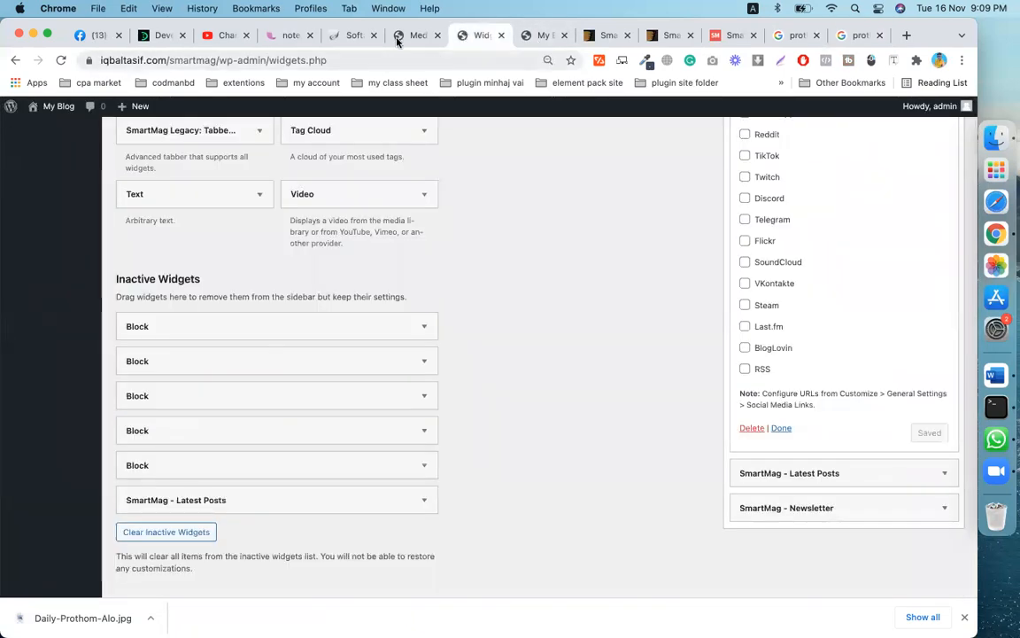
pyautogui.click(407, 42)
pyautogui.click(156, 227)
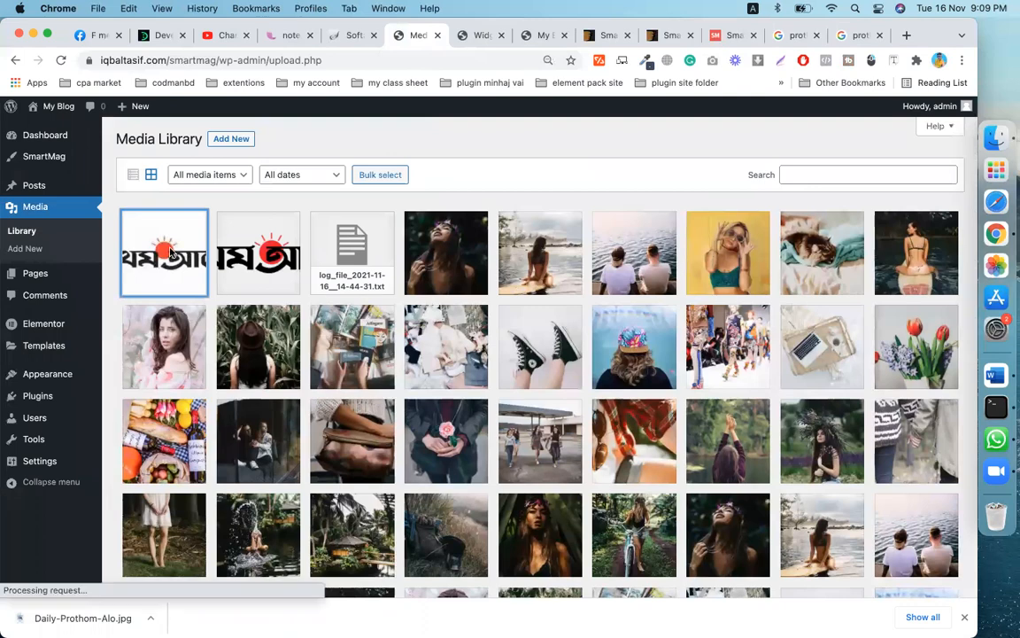
pyautogui.tripleClick(781, 428)
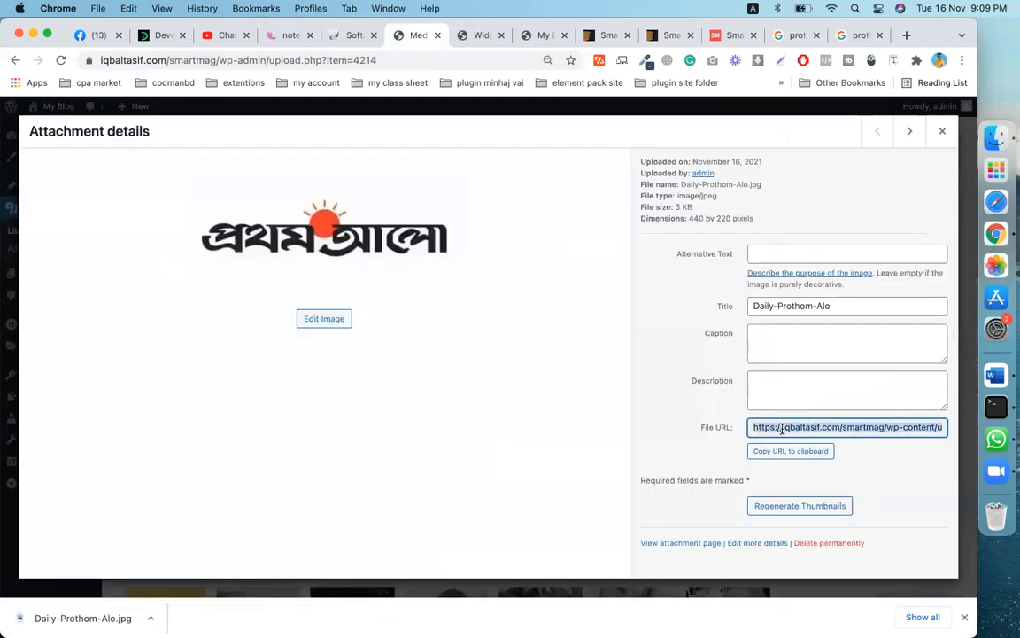
pyautogui.click(942, 131)
pyautogui.click(537, 35)
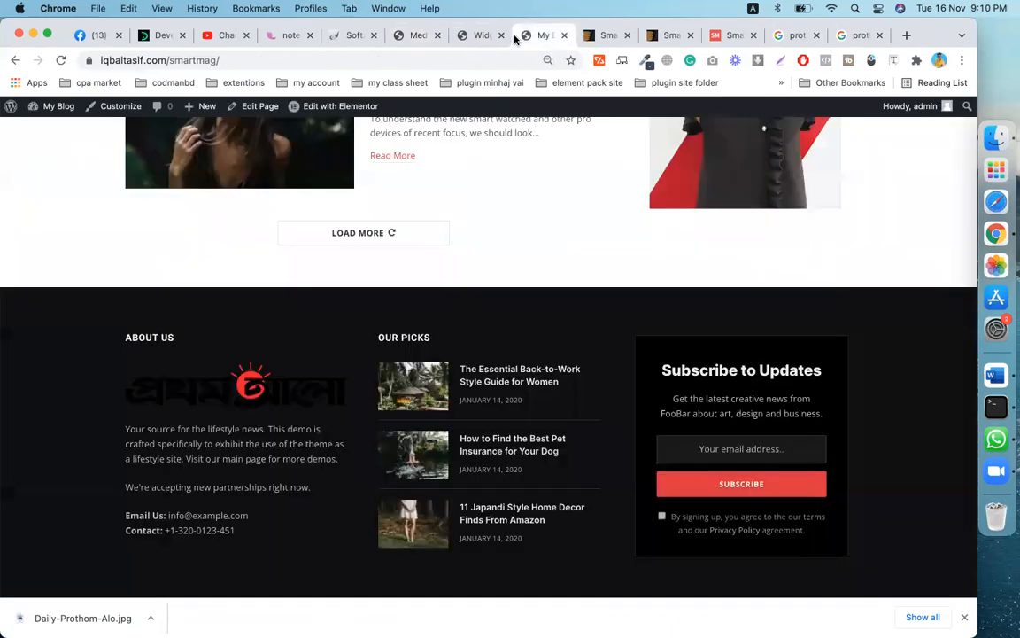
pyautogui.click(478, 35)
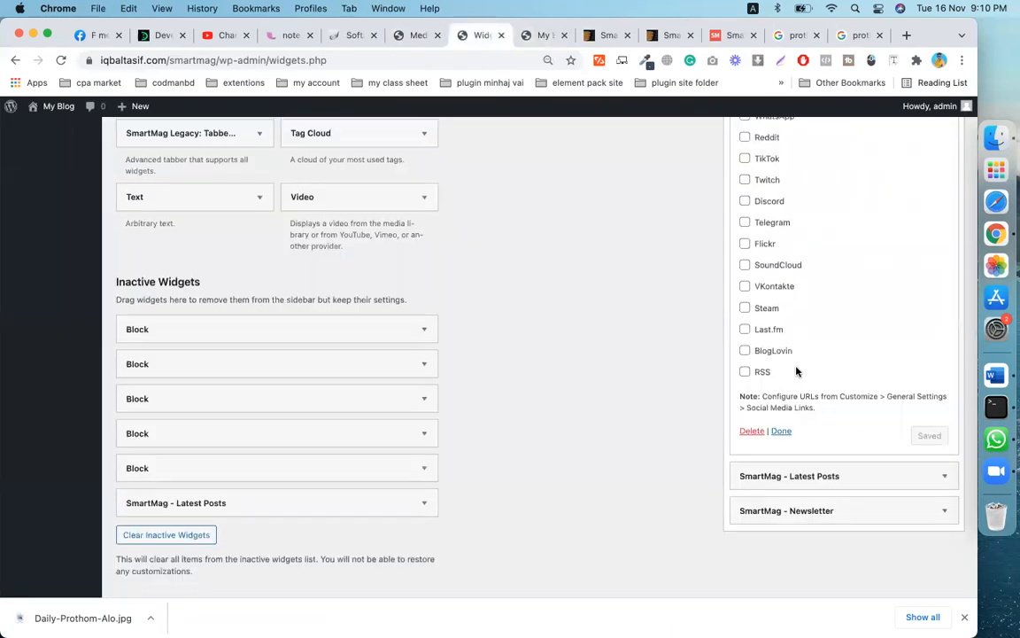
# - Paste the Daily-Prothom-Alo.jpg URL into the About Us Logo / Image and Logo Retina/2x fields
pyautogui.scroll(15, 797, 369)
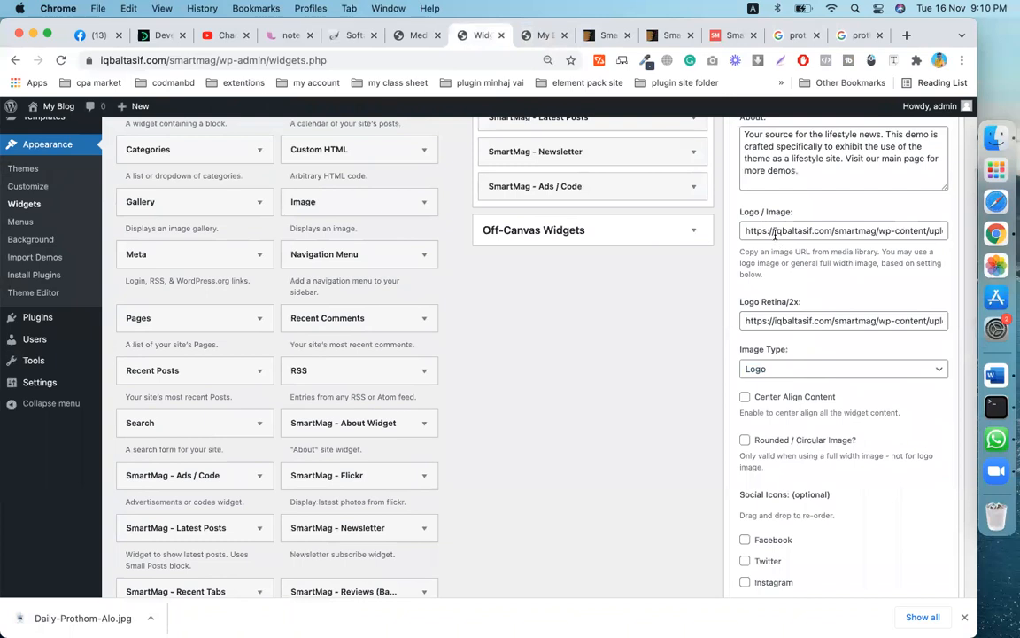
pyautogui.doubleClick(777, 231)
pyautogui.press('super+a')
pyautogui.press('super+v')
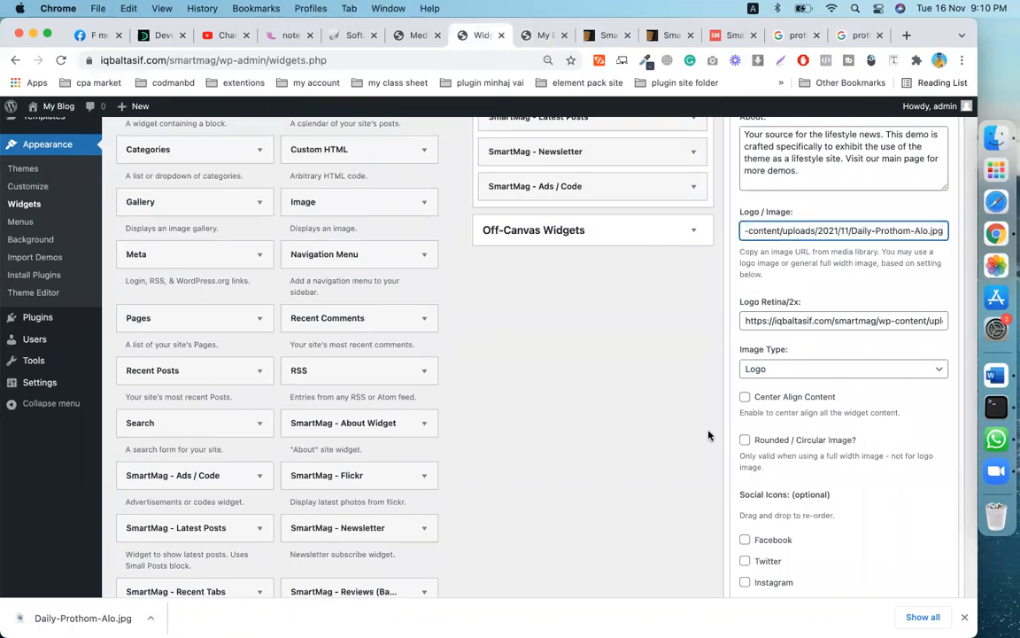
pyautogui.tripleClick(762, 323)
pyautogui.press('super+v')
# - Keep the image type as Logo, review the About text, and collapse the About Us widget
pyautogui.scroll(-15, 763, 328)
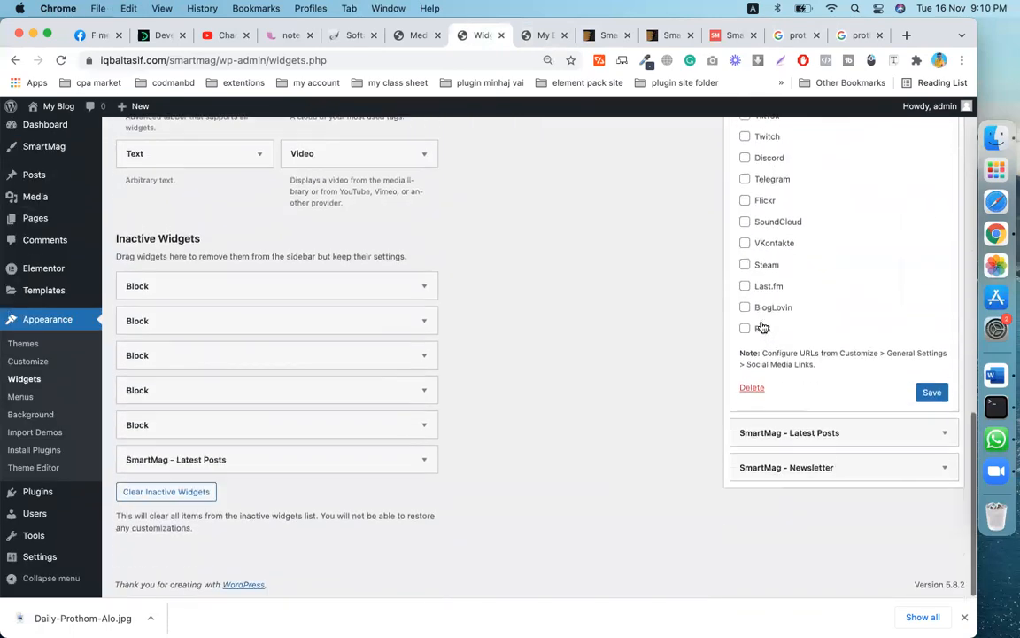
pyautogui.scroll(5, 824, 380)
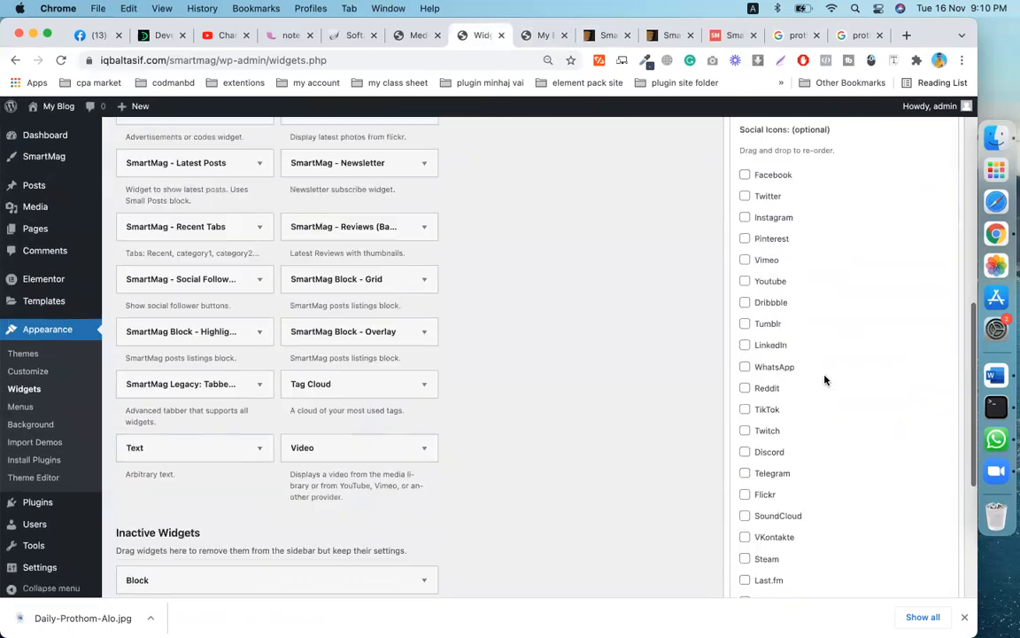
pyautogui.scroll(6, 825, 380)
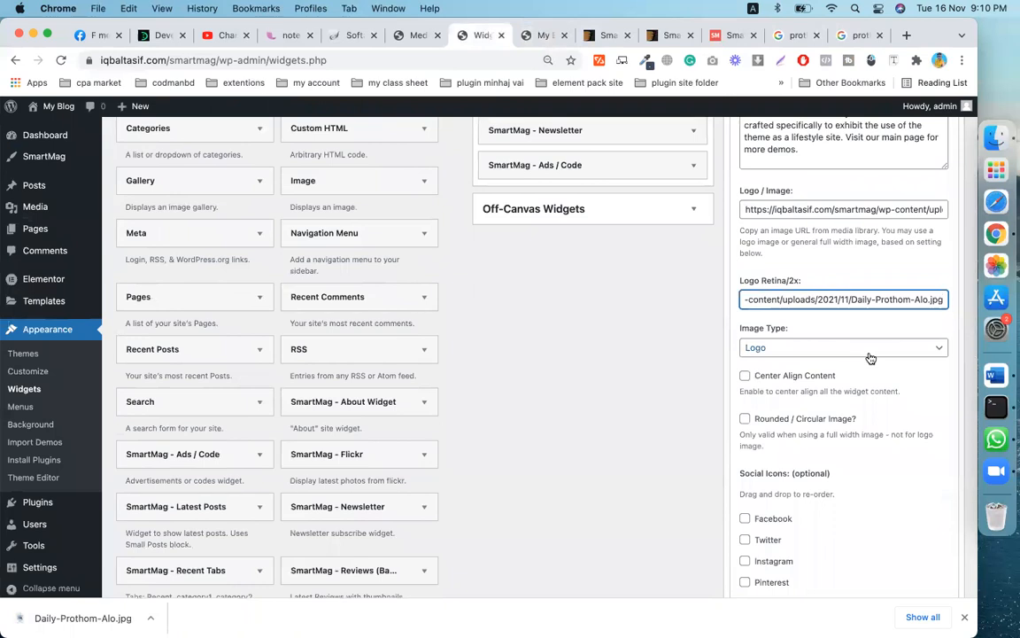
pyautogui.click(871, 354)
pyautogui.click(871, 348)
pyautogui.scroll(3, 804, 301)
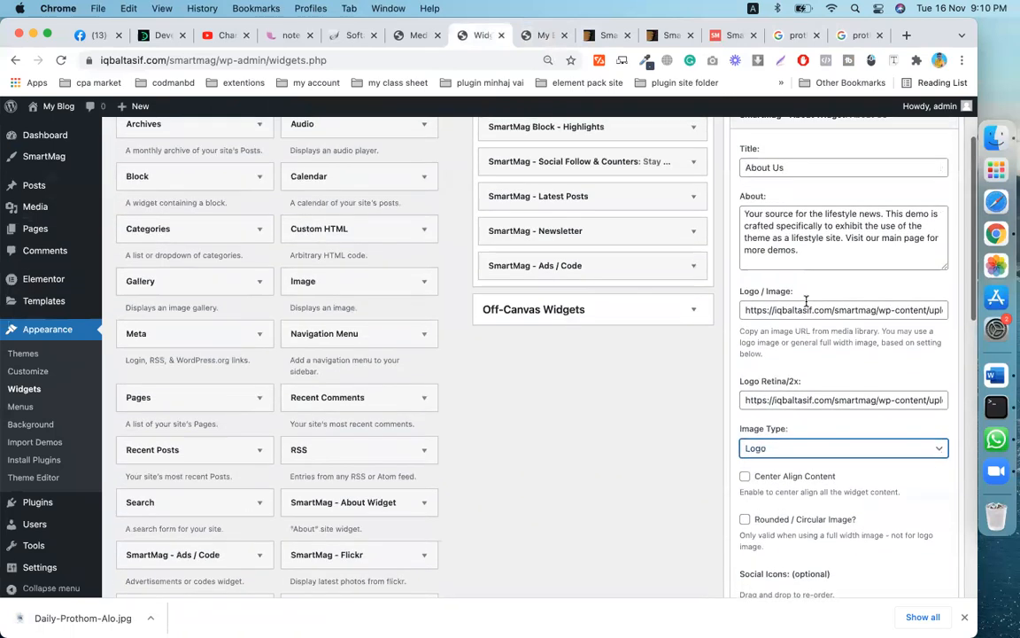
pyautogui.click(815, 250)
pyautogui.scroll(2, 815, 248)
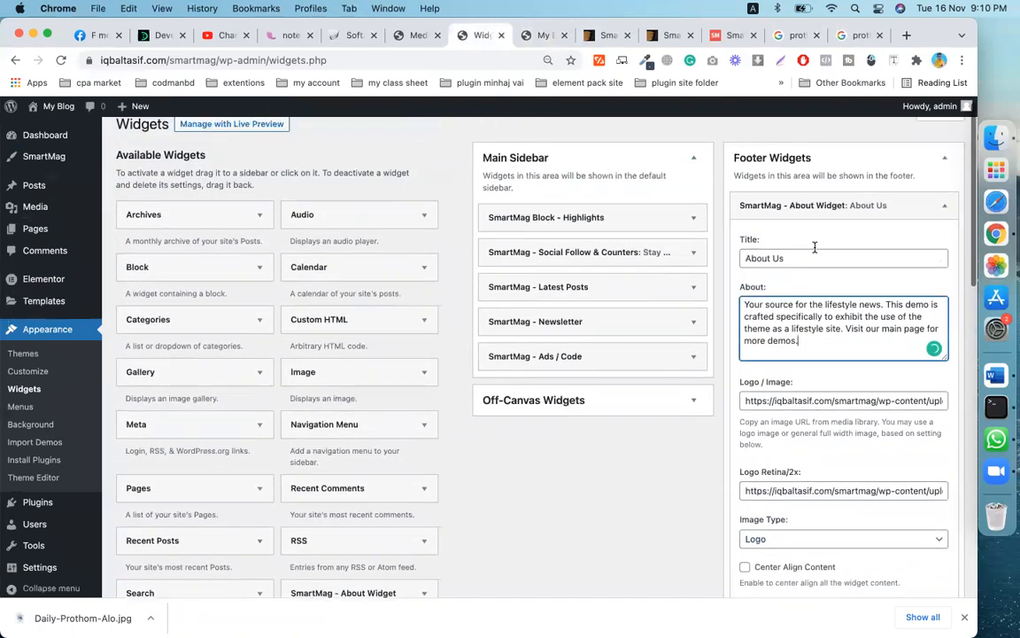
pyautogui.scroll(1, 815, 248)
pyautogui.scroll(-1, 817, 252)
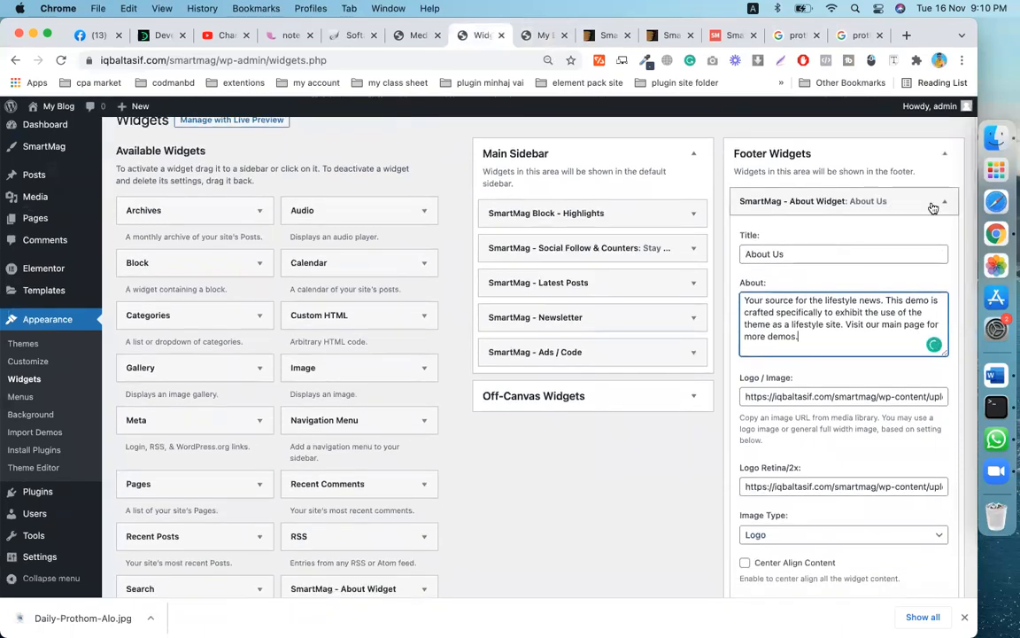
pyautogui.click(941, 202)
# - Expand the footer Latest Posts widget to inspect its 'Our Picks' settings
pyautogui.click(902, 236)
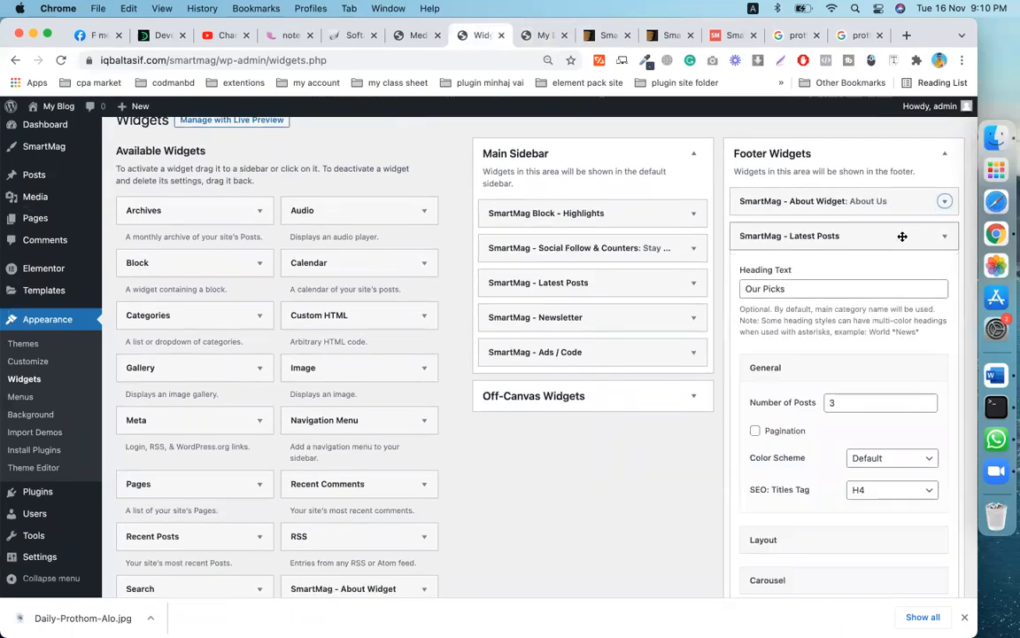
pyautogui.scroll(-2, 877, 292)
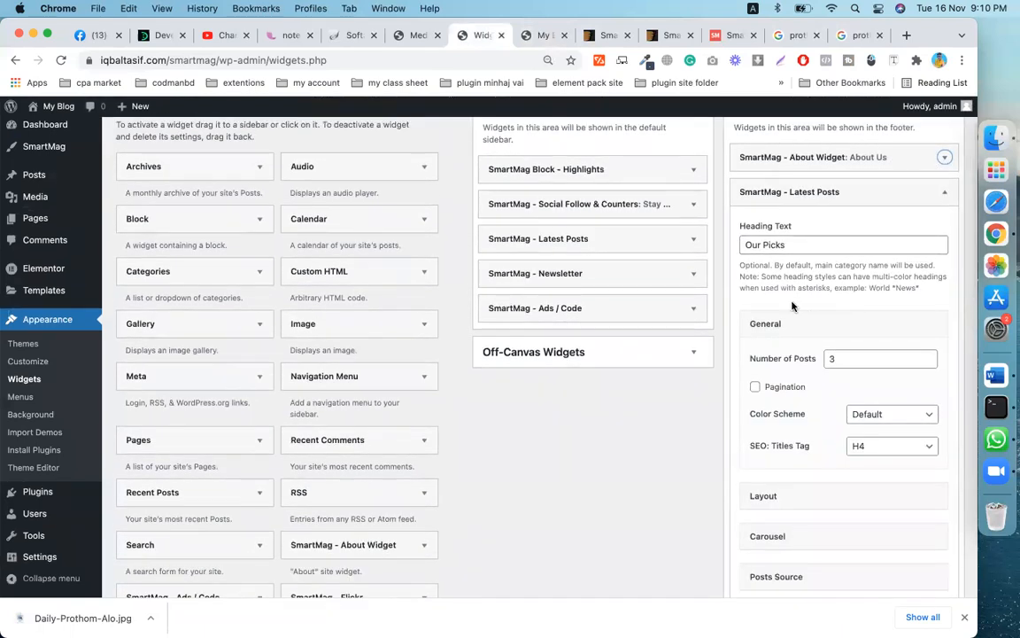
pyautogui.scroll(-4, 815, 293)
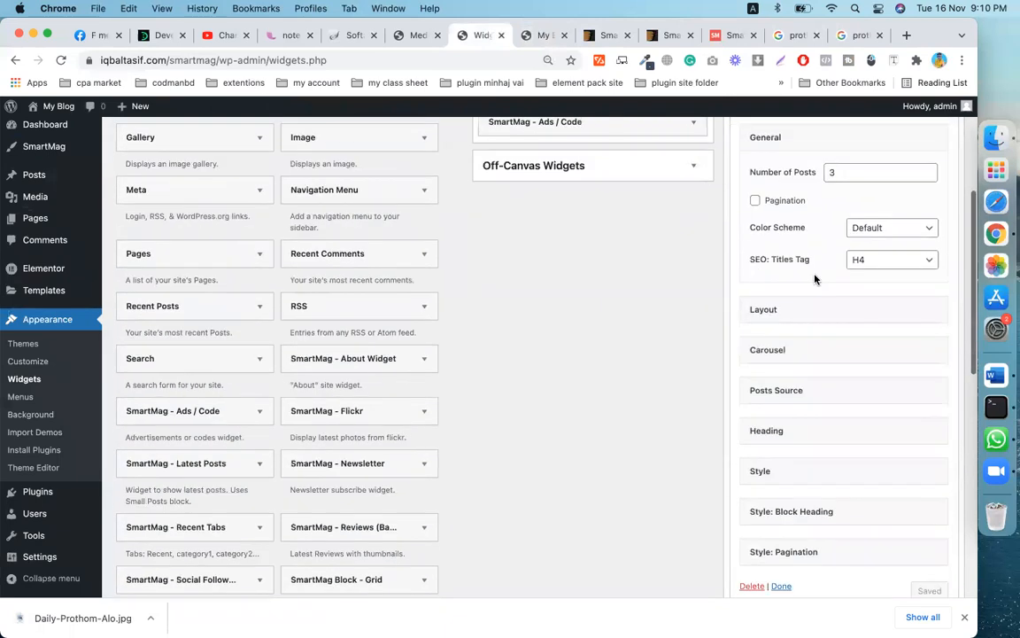
pyautogui.scroll(-2, 816, 317)
pyautogui.scroll(-4, 815, 319)
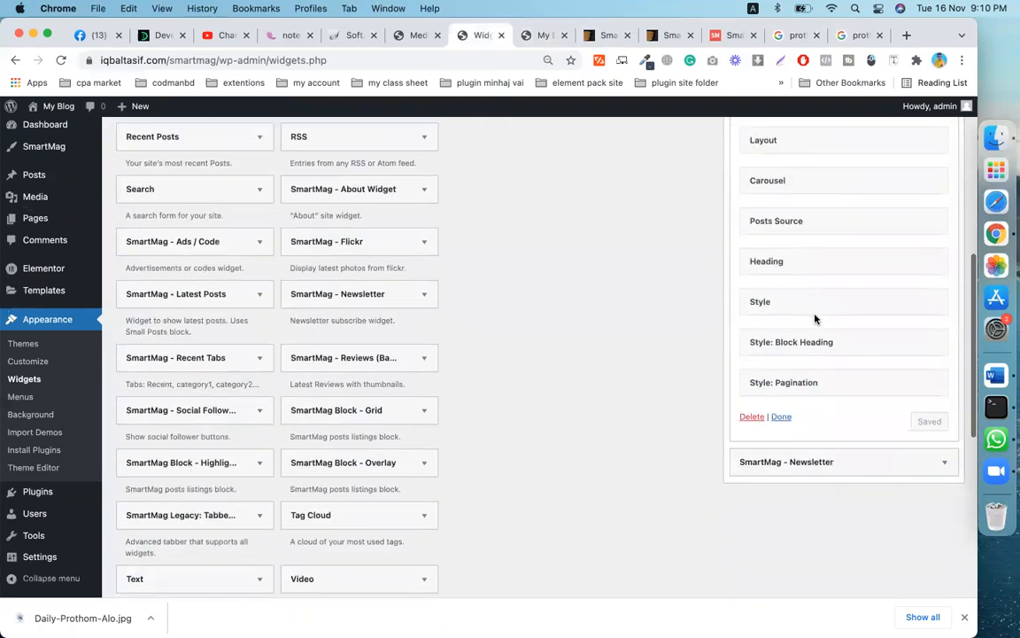
pyautogui.scroll(10, 828, 353)
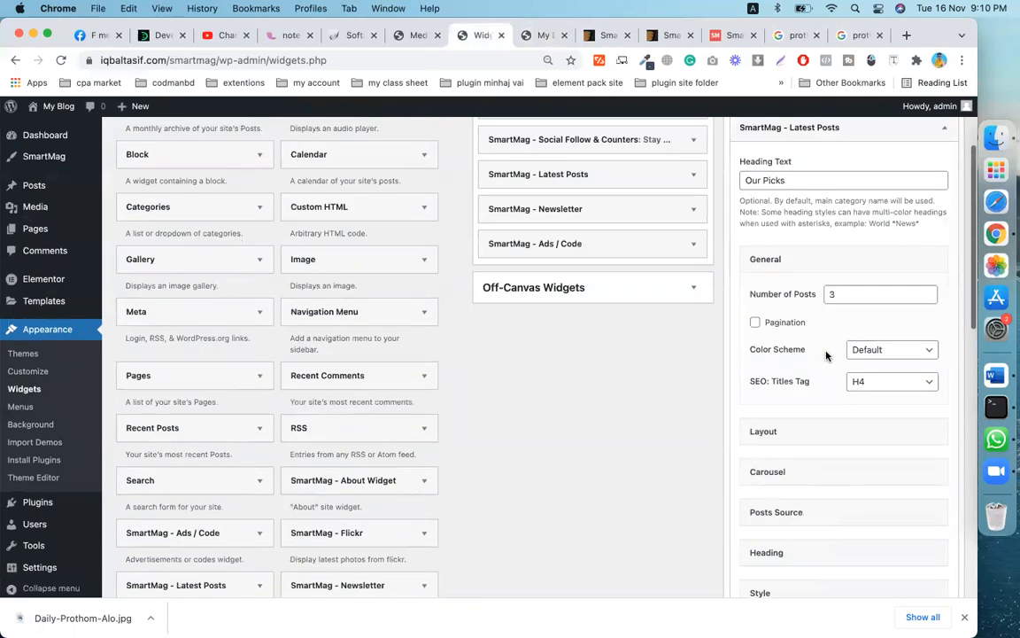
# - Reopen the About Us widget settings and dismiss the Grammarly tone suggestions
pyautogui.click(945, 221)
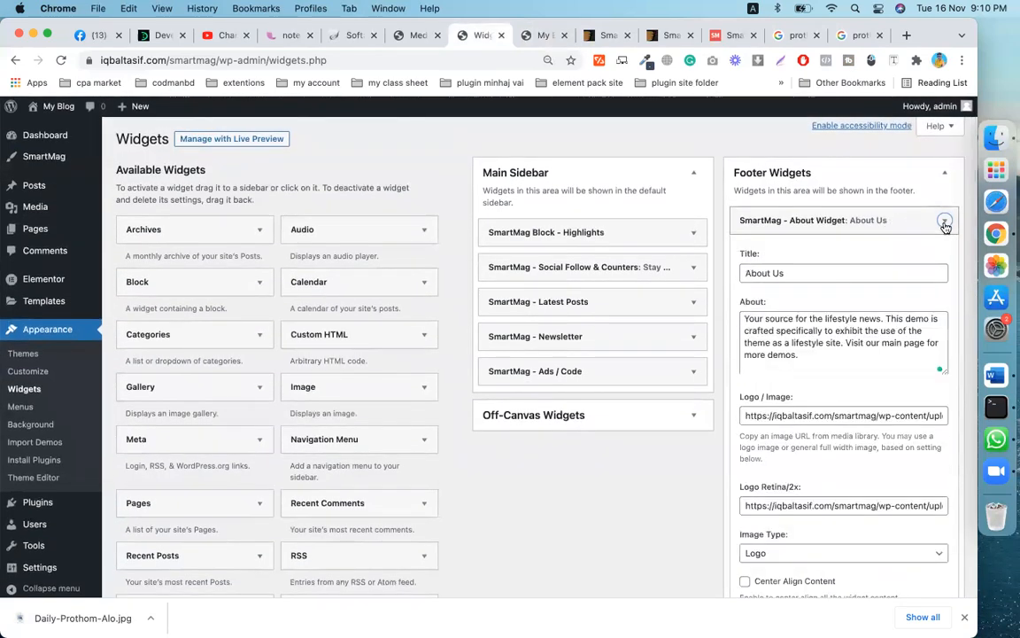
pyautogui.scroll(-3, 841, 357)
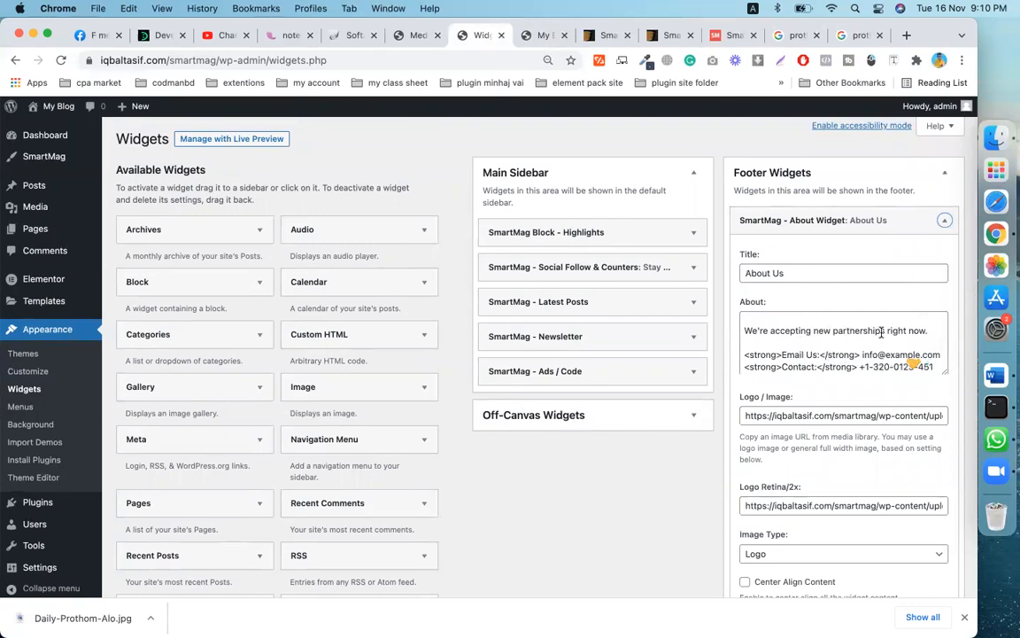
pyautogui.scroll(-1, 908, 356)
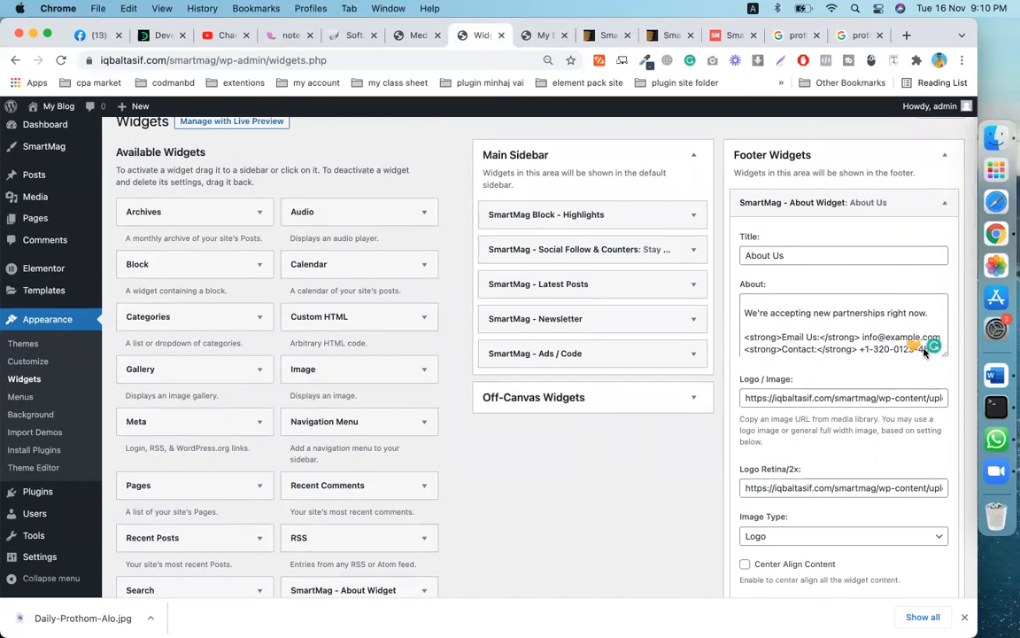
pyautogui.click(919, 349)
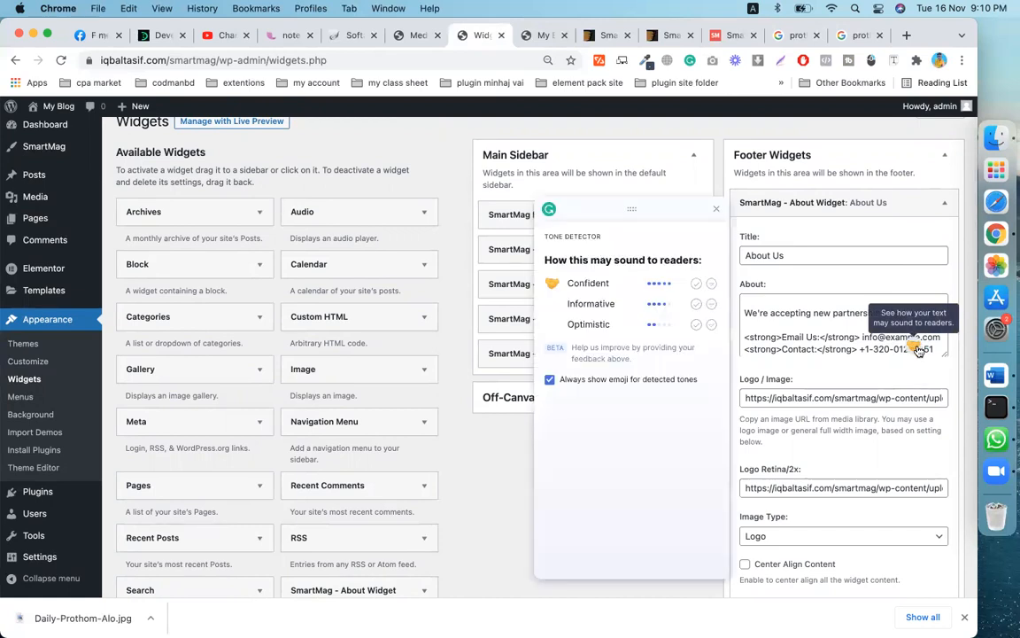
pyautogui.click(716, 209)
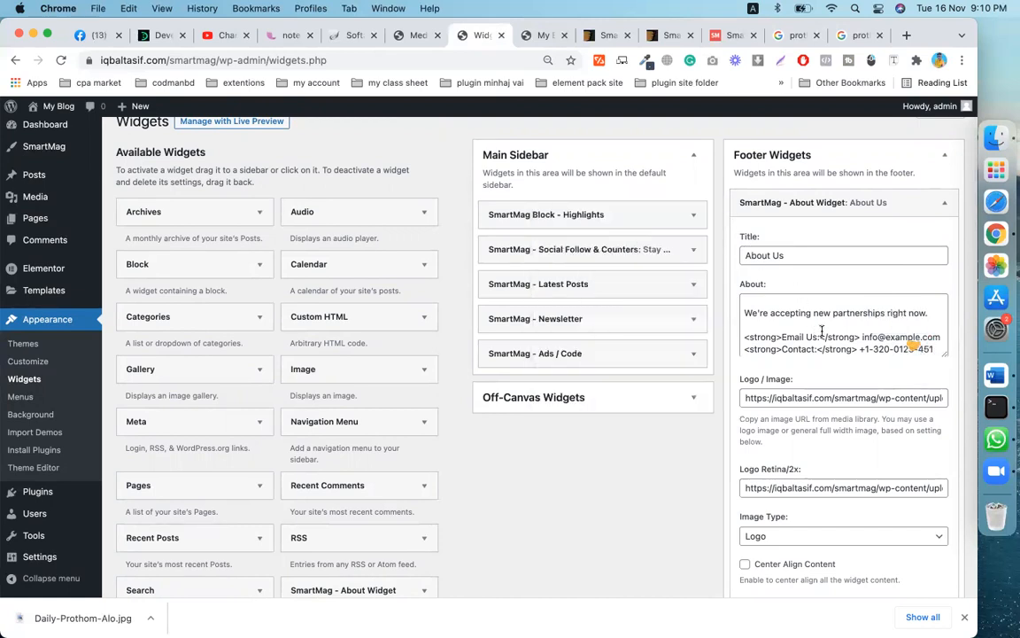
# - Edit the phone number in the About text's Contact line and save the widget
pyautogui.click(868, 349)
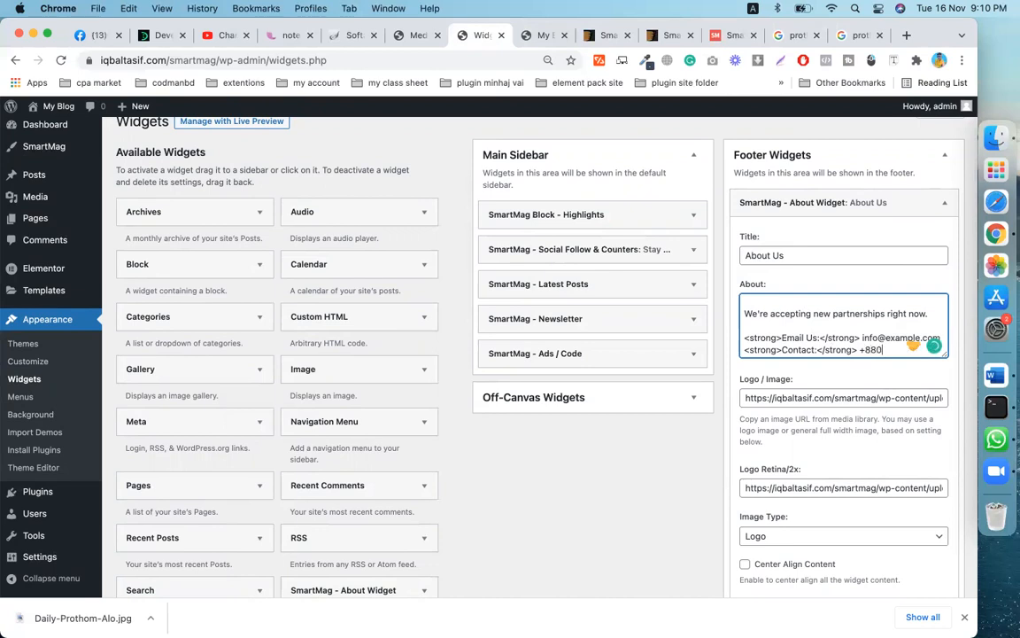
pyautogui.write('11223344')
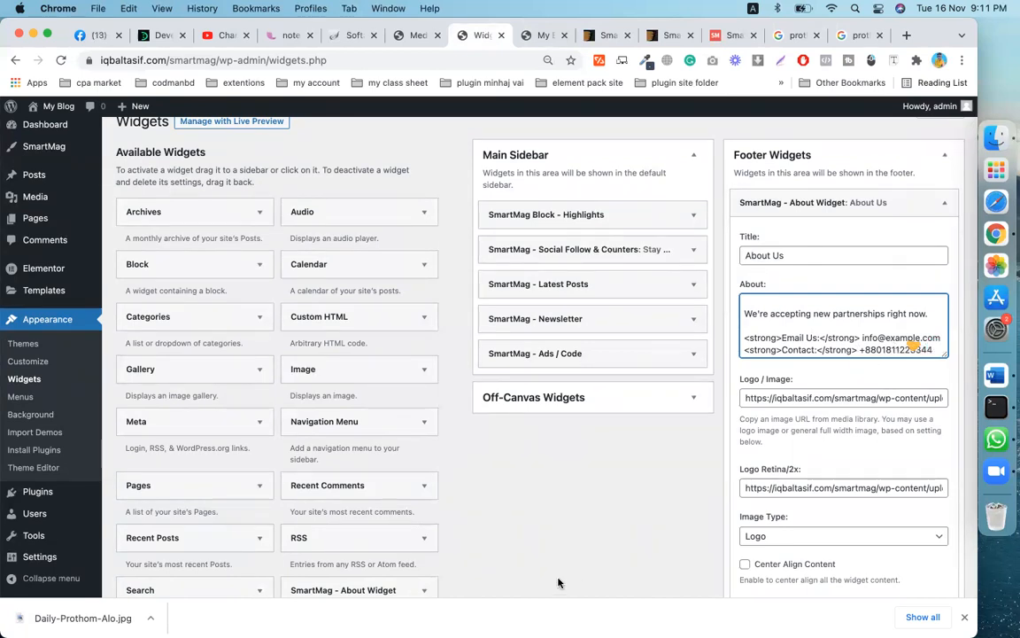
pyautogui.scroll(-15, 659, 534)
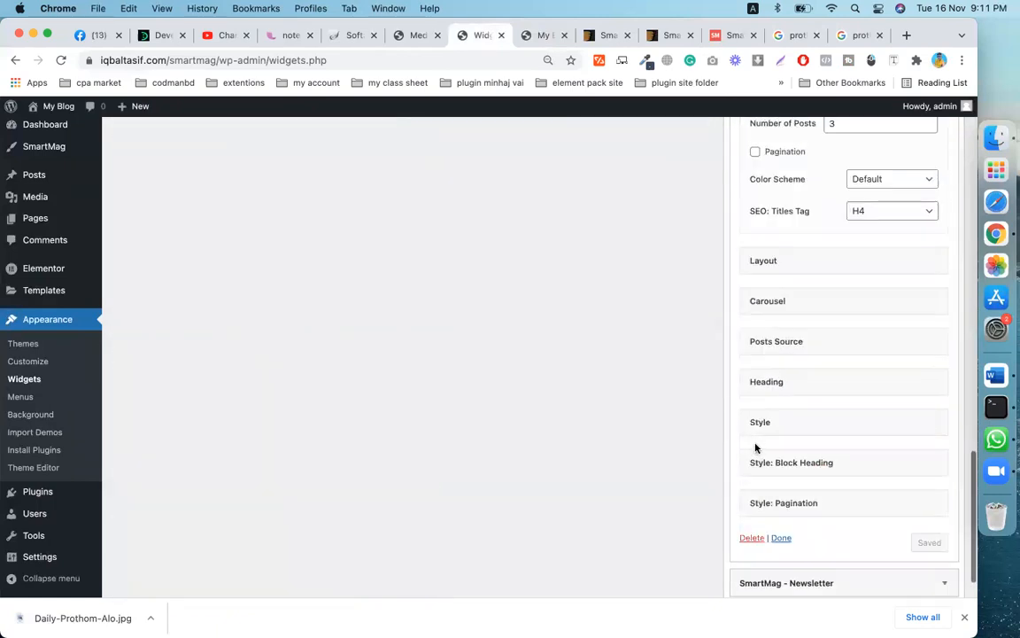
pyautogui.scroll(5, 754, 419)
pyautogui.click(928, 365)
pyautogui.scroll(-5, 874, 387)
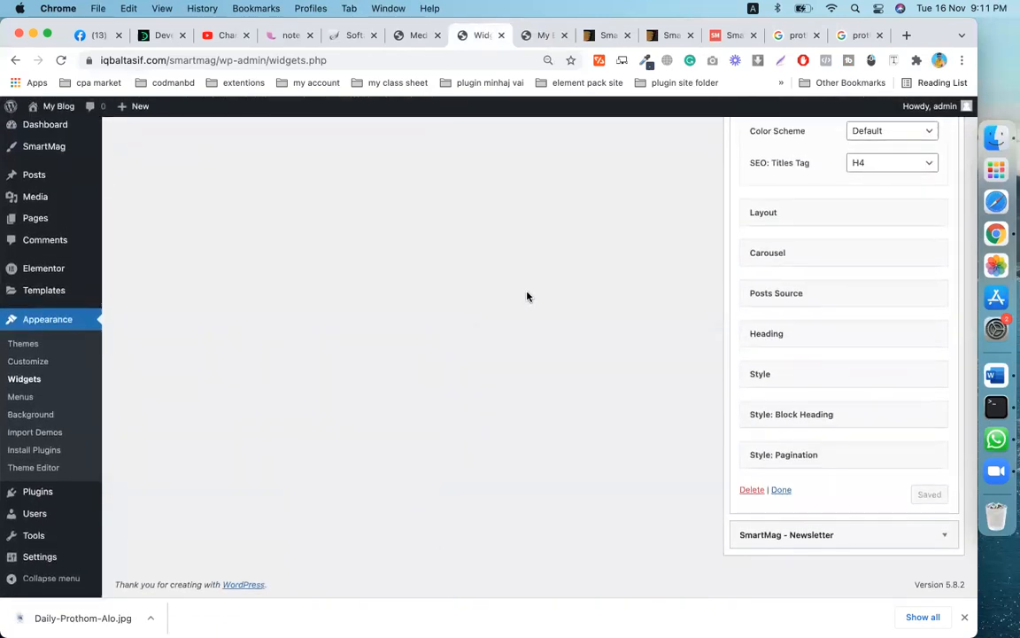
pyautogui.scroll(10, 525, 266)
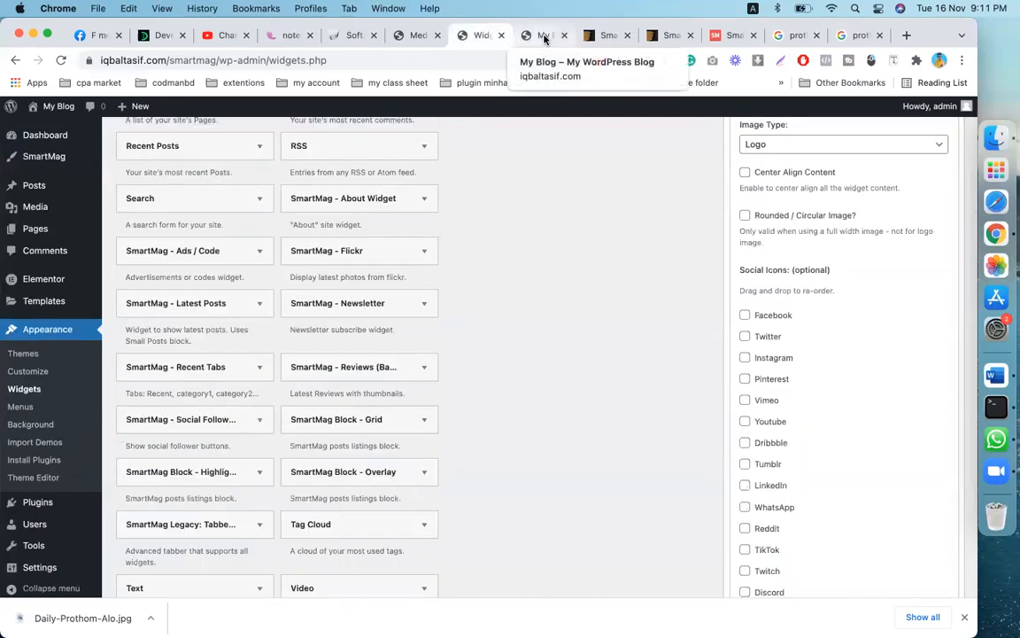
# - Reload the live site to verify the footer logo and contact line, and close the downloads bar
pyautogui.click(542, 35)
pyautogui.click(60, 59)
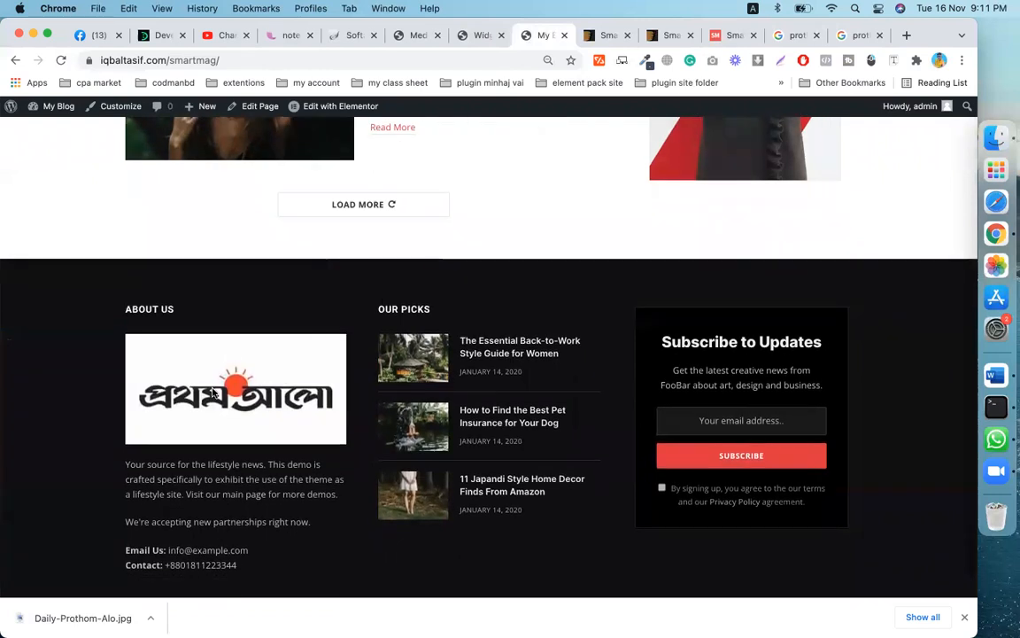
pyautogui.scroll(-4, 362, 416)
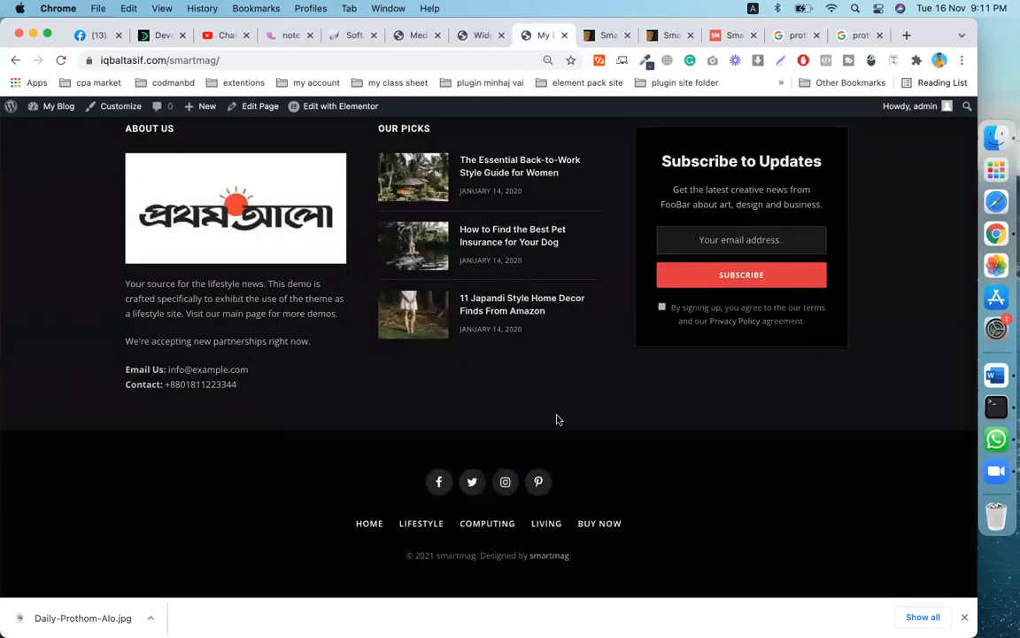
pyautogui.scroll(1, 557, 421)
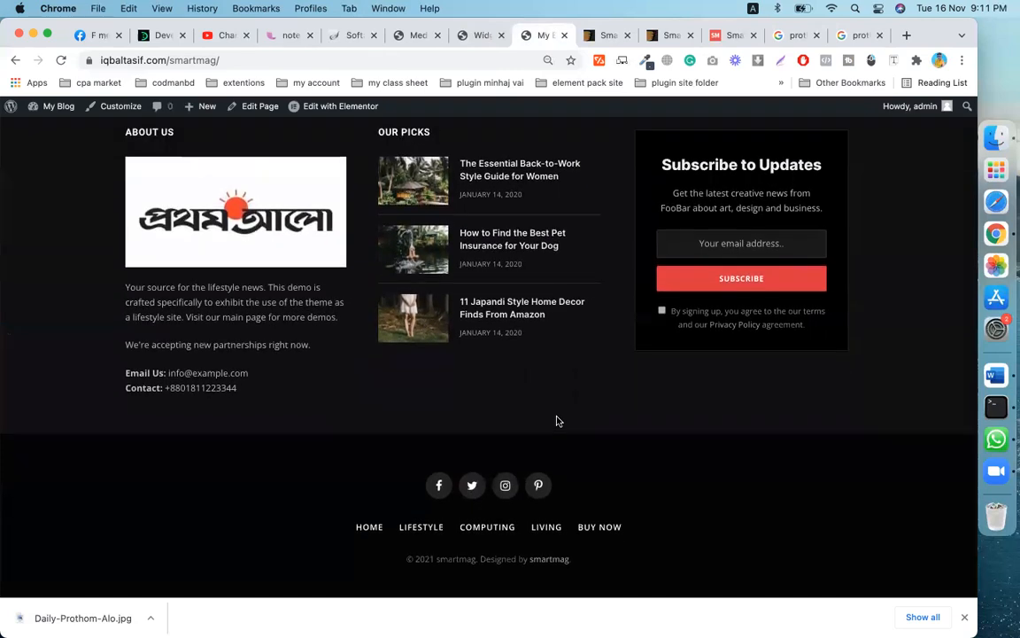
pyautogui.scroll(-1, 558, 421)
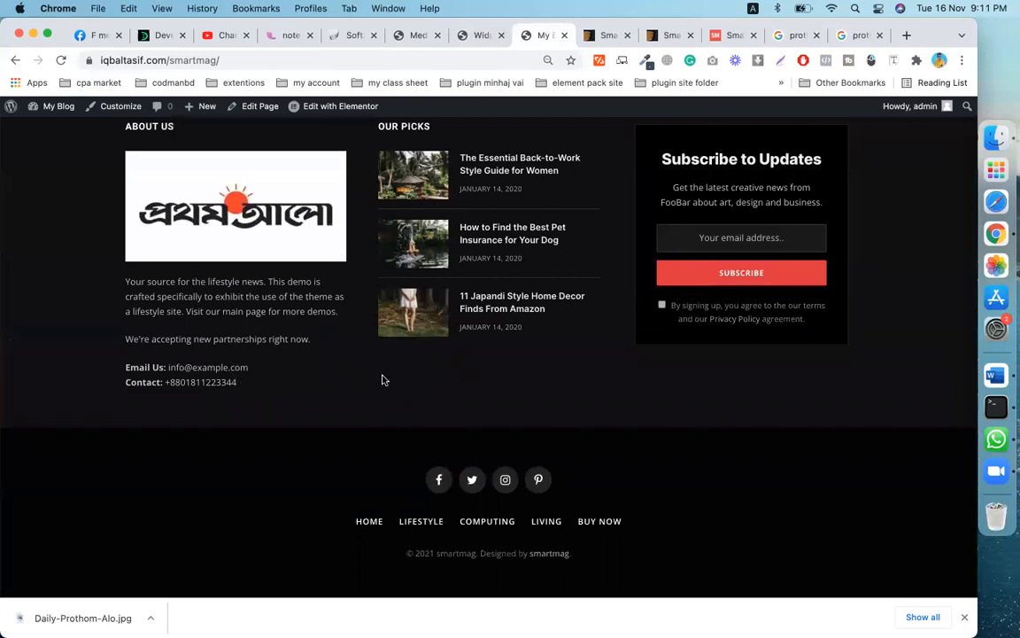
pyautogui.scroll(3, 383, 380)
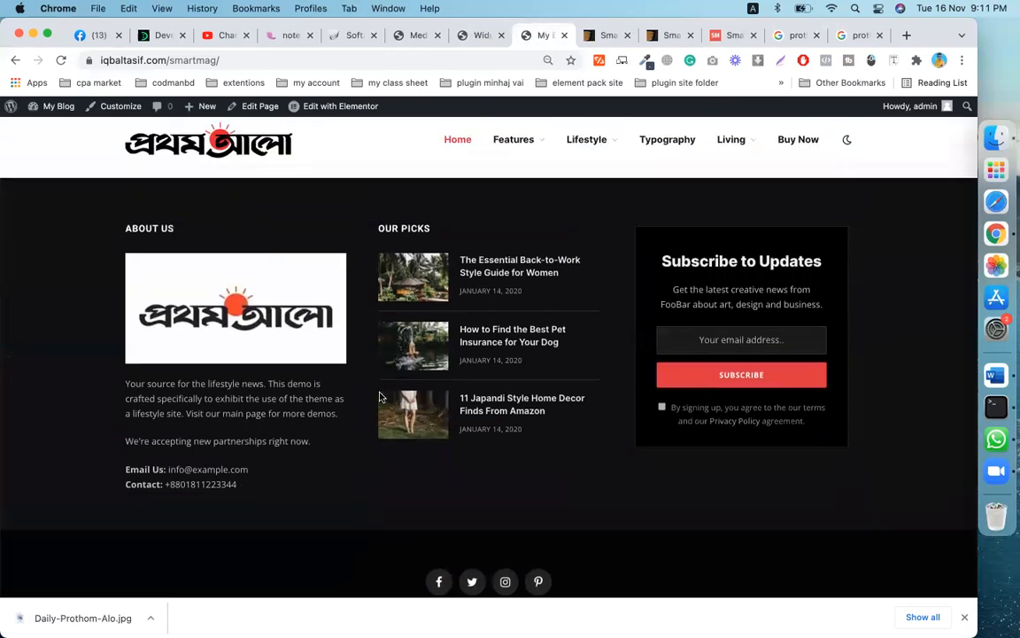
pyautogui.click(965, 619)
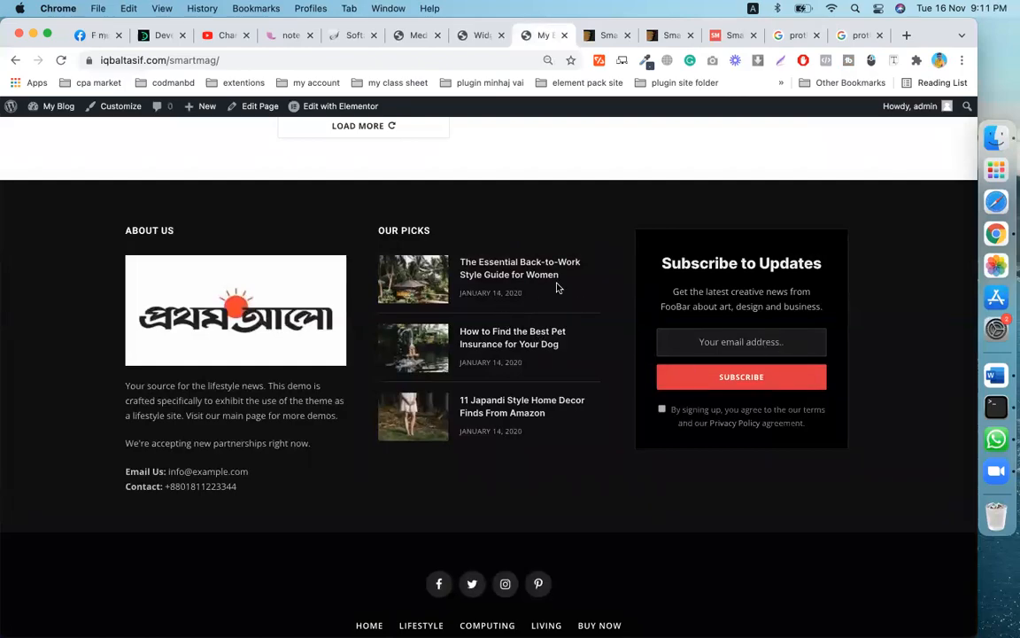
pyautogui.scroll(20, 557, 288)
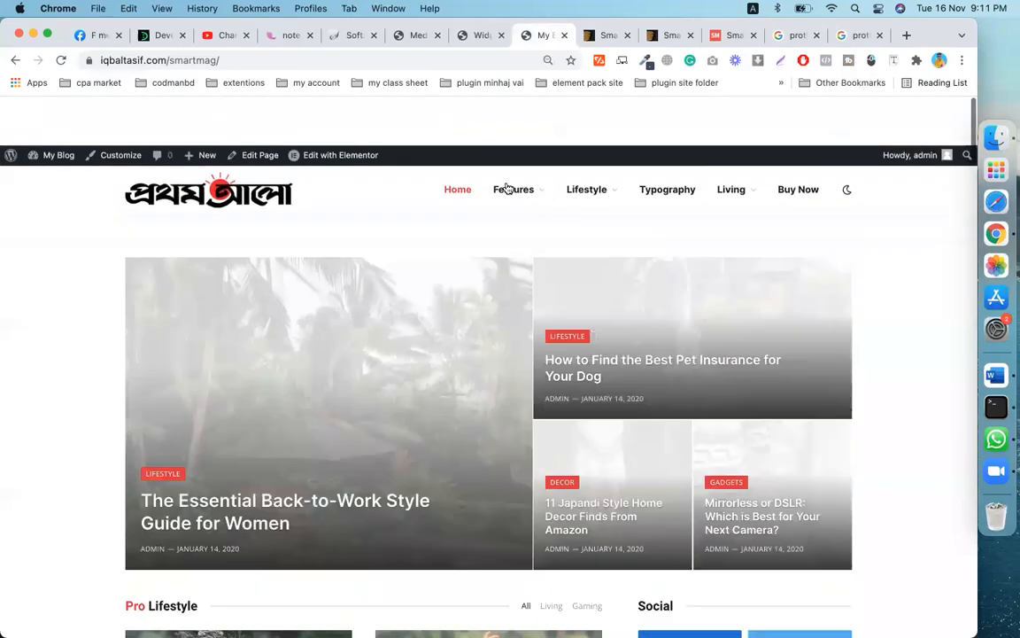
pyautogui.click(483, 36)
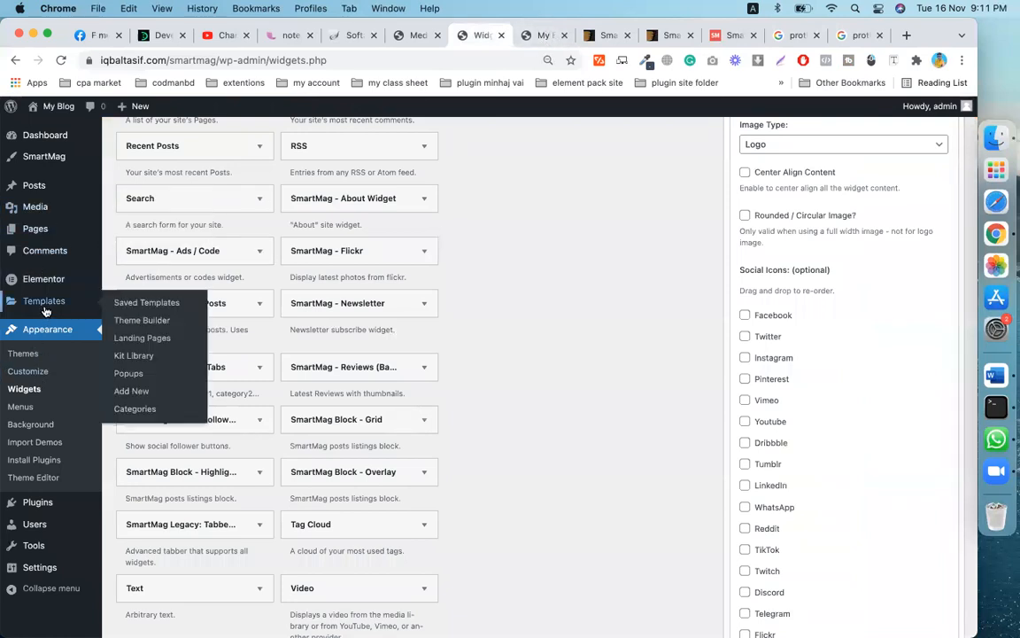
# - Open Appearance > Menus with Footer Links as the menu to edit
pyautogui.click(20, 407)
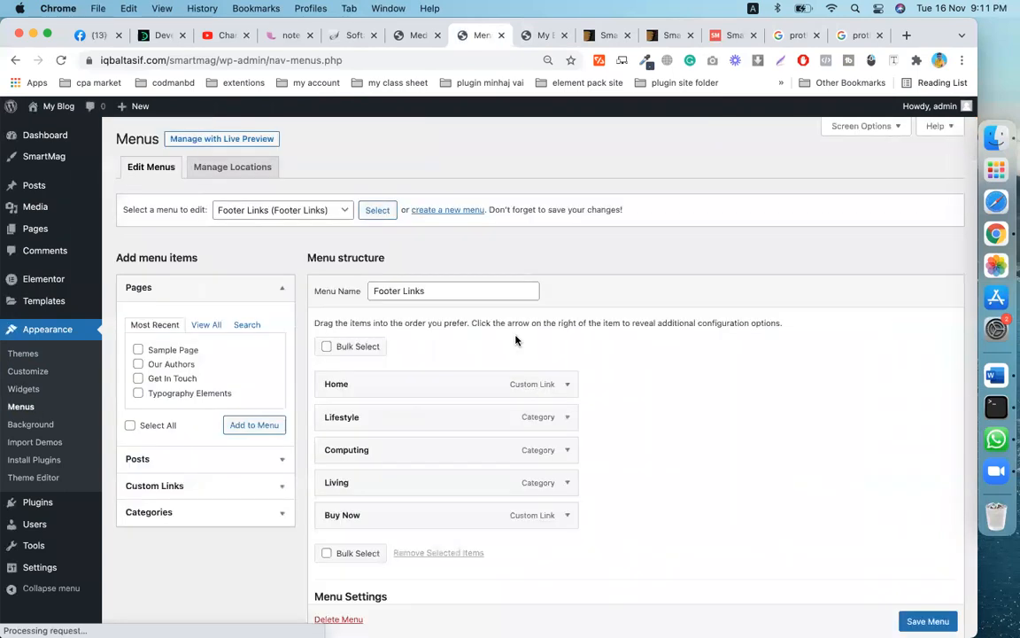
pyautogui.scroll(-2, 517, 341)
pyautogui.click(303, 140)
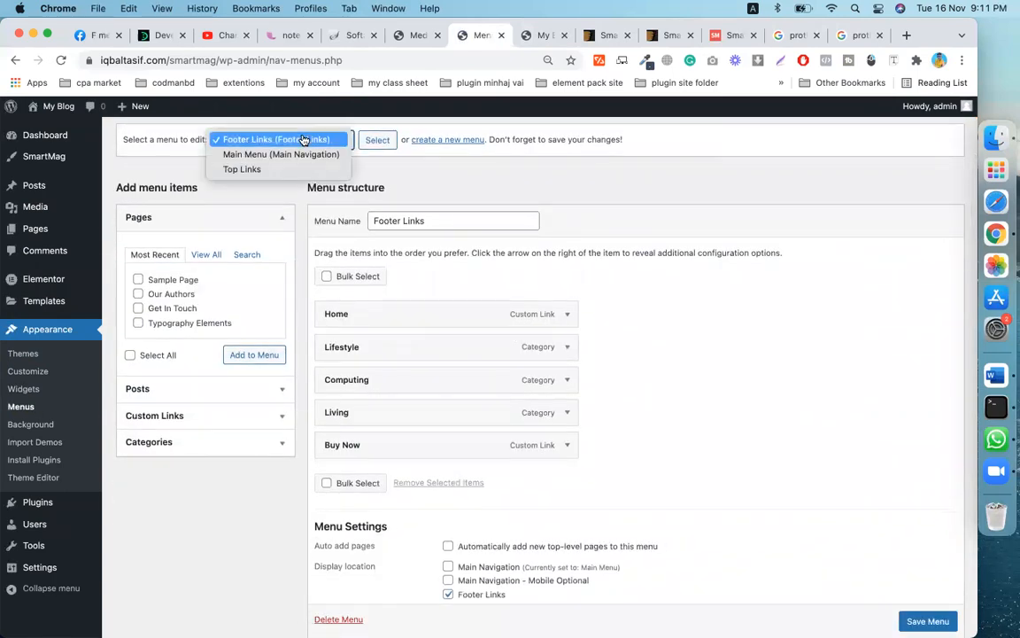
pyautogui.click(456, 189)
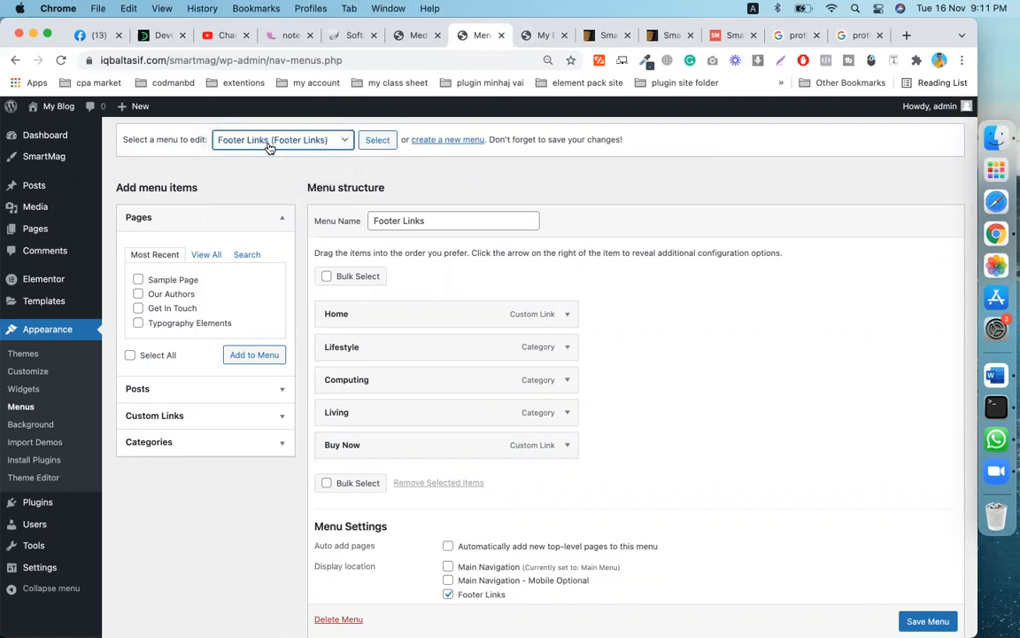
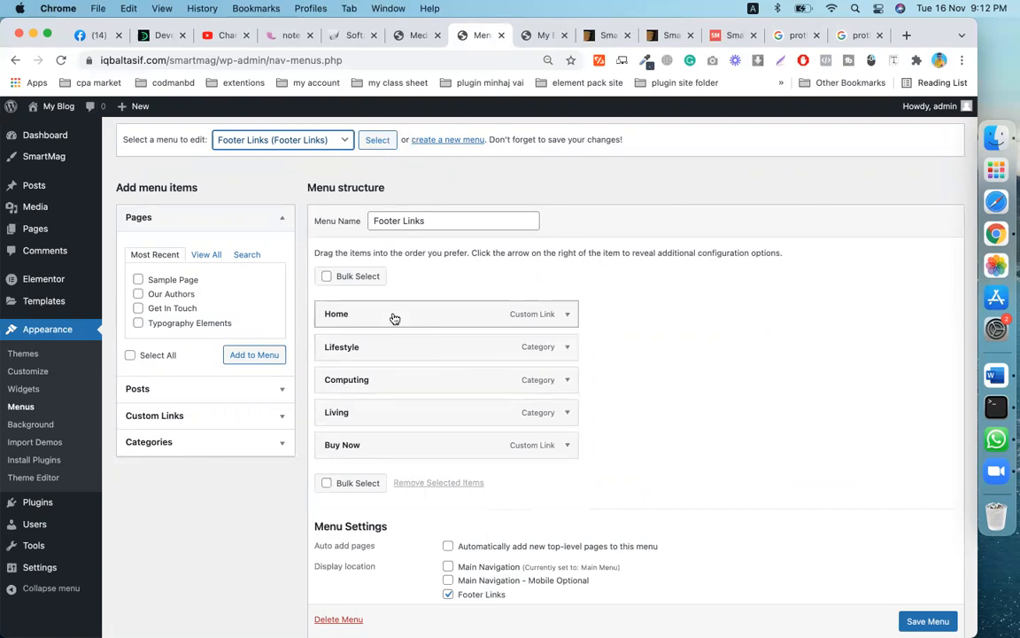
# - Choose Main Menu (Main Navigation) from the menu-to-edit dropdown
pyautogui.click(342, 143)
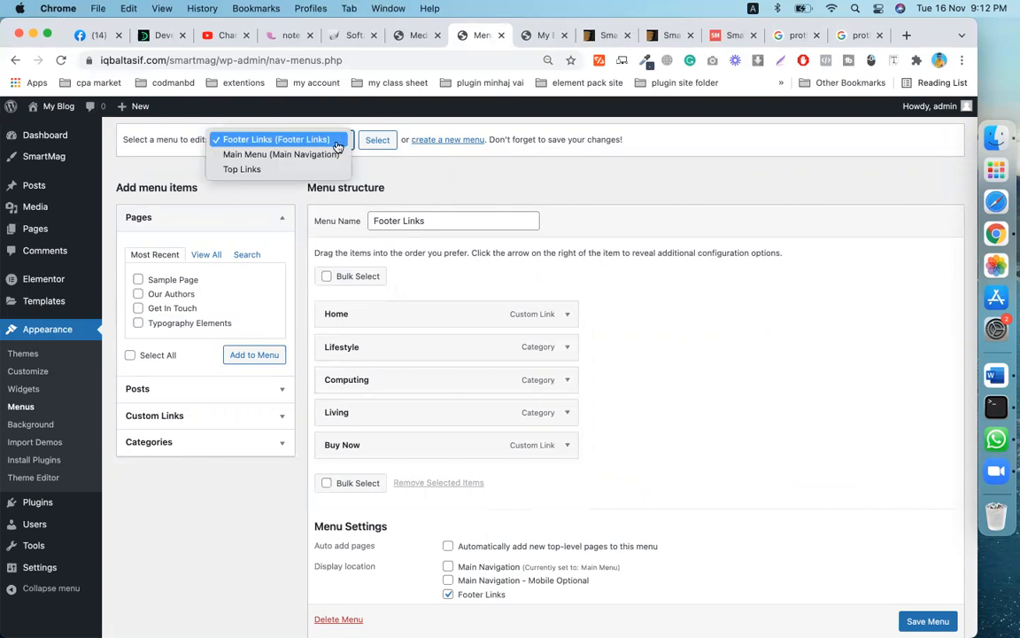
pyautogui.click(278, 159)
# - Load Main Menu and review Home, Features, Lifestyle, Typography, Living and Buy Now with sub items
pyautogui.click(377, 140)
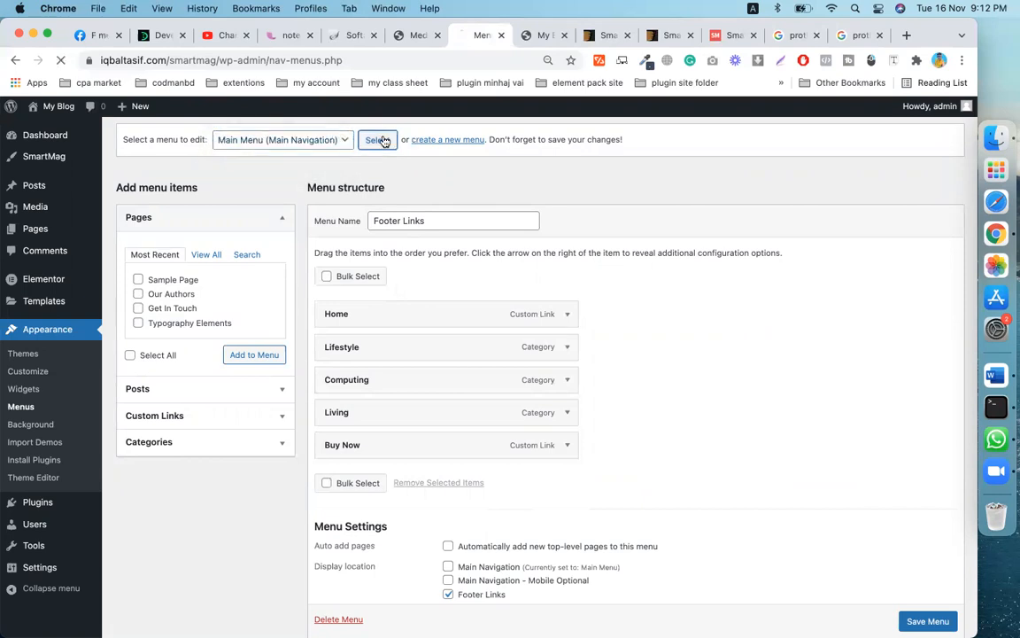
pyautogui.scroll(-4, 699, 344)
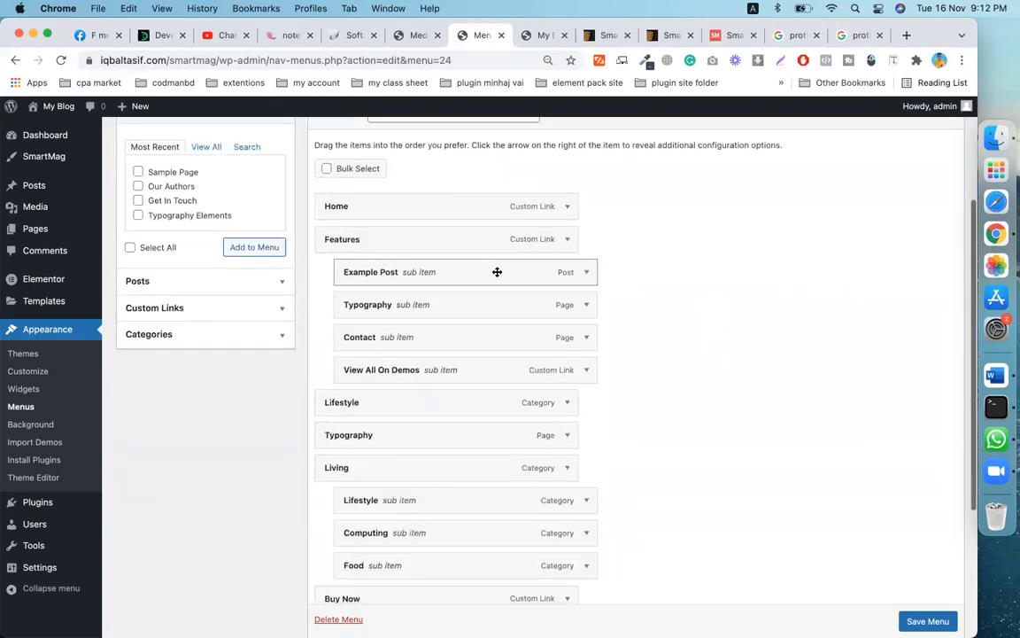
pyautogui.scroll(-4, 585, 285)
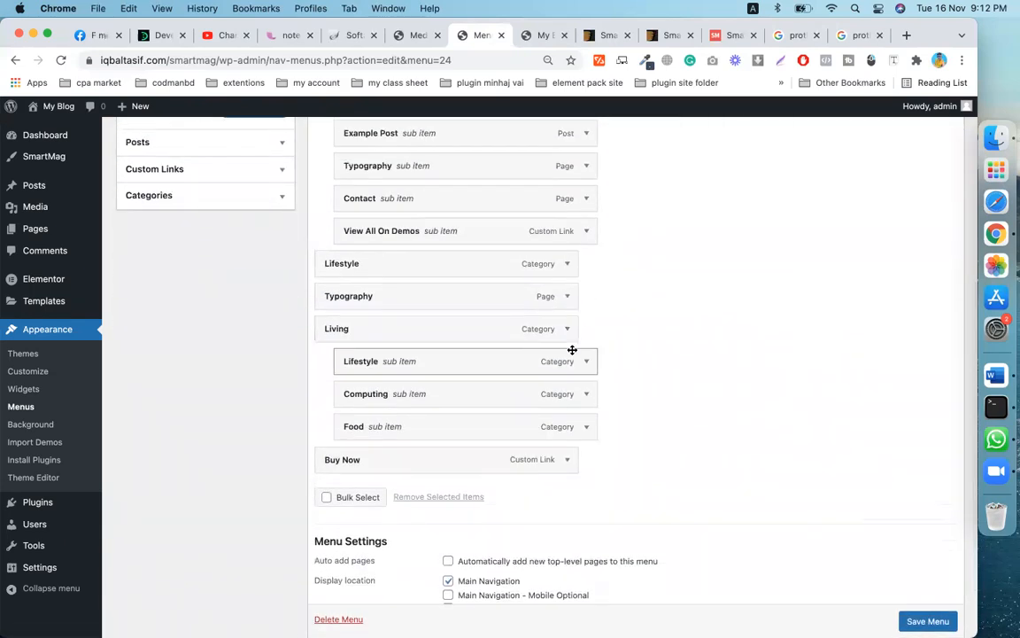
pyautogui.scroll(-1, 571, 351)
pyautogui.scroll(2, 511, 385)
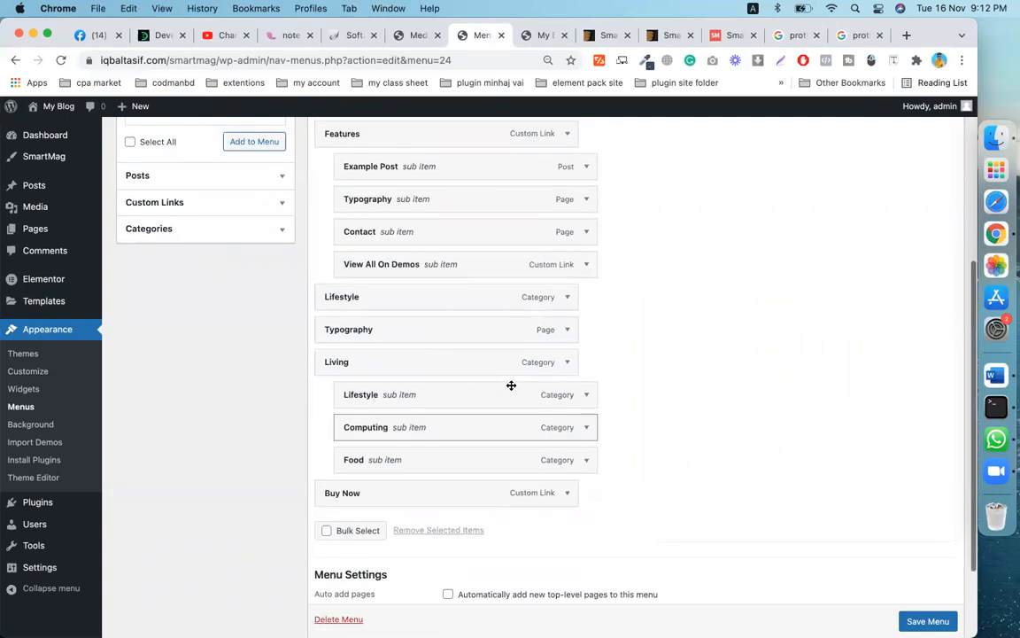
pyautogui.scroll(2, 497, 384)
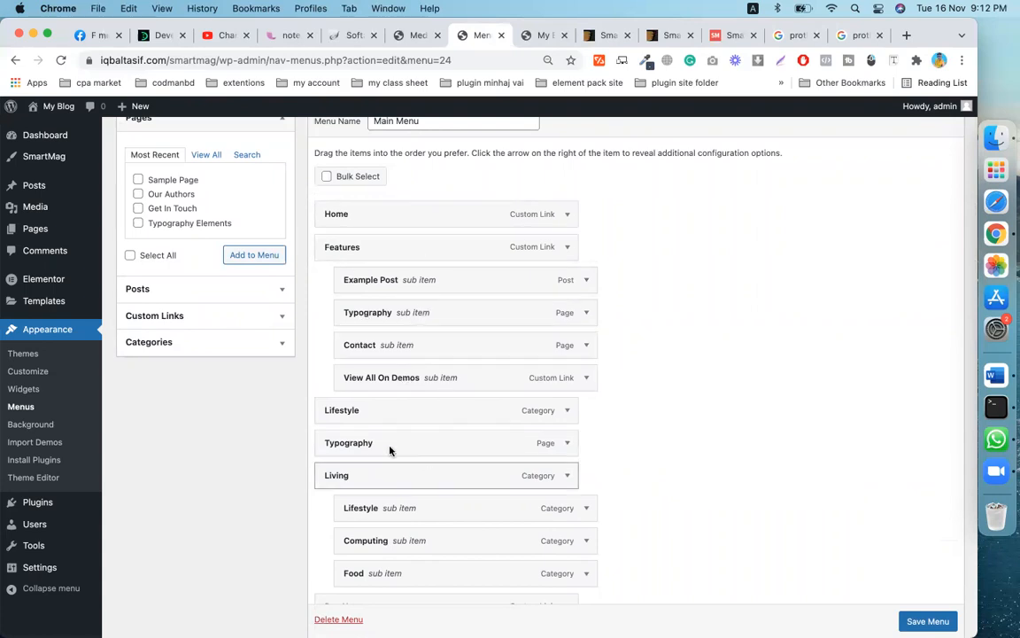
pyautogui.scroll(-4, 448, 412)
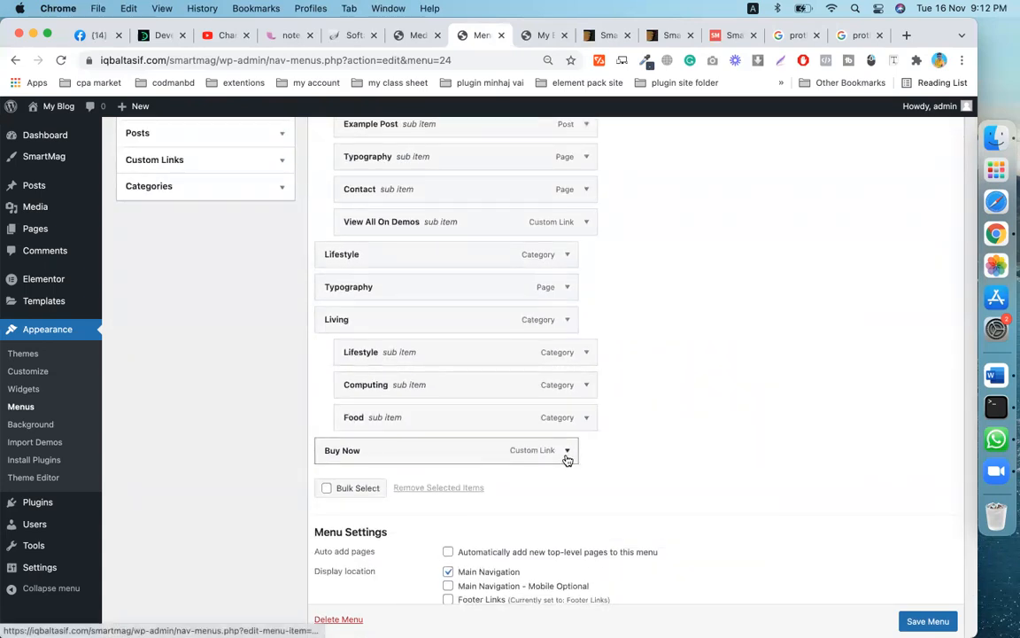
pyautogui.click(537, 35)
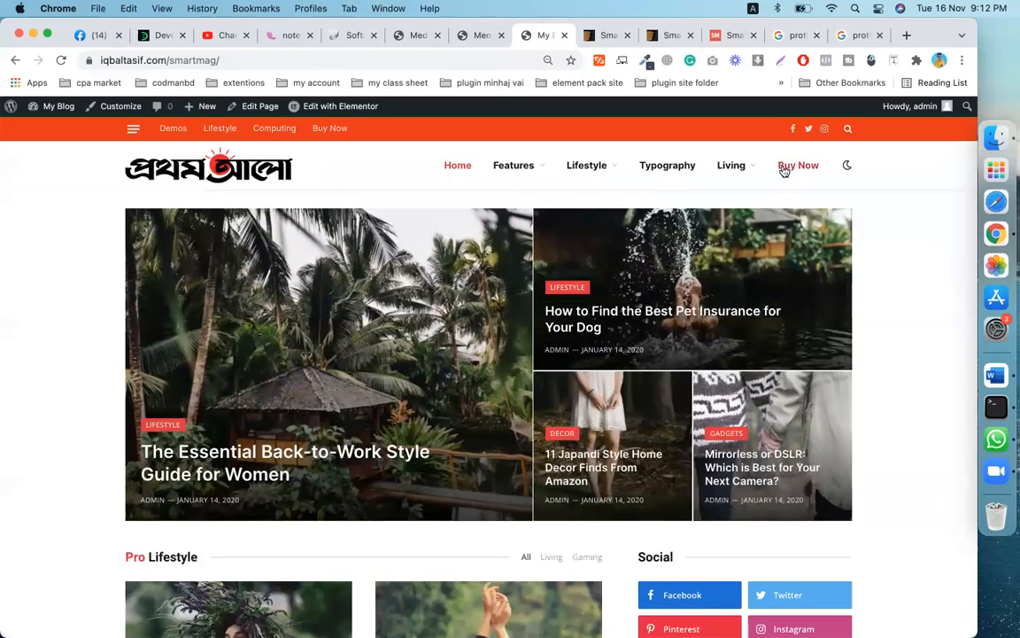
# - Check that the live site header shows Home, Features, Lifestyle, Typography, Living and Buy Now
pyautogui.moveTo(742, 172)
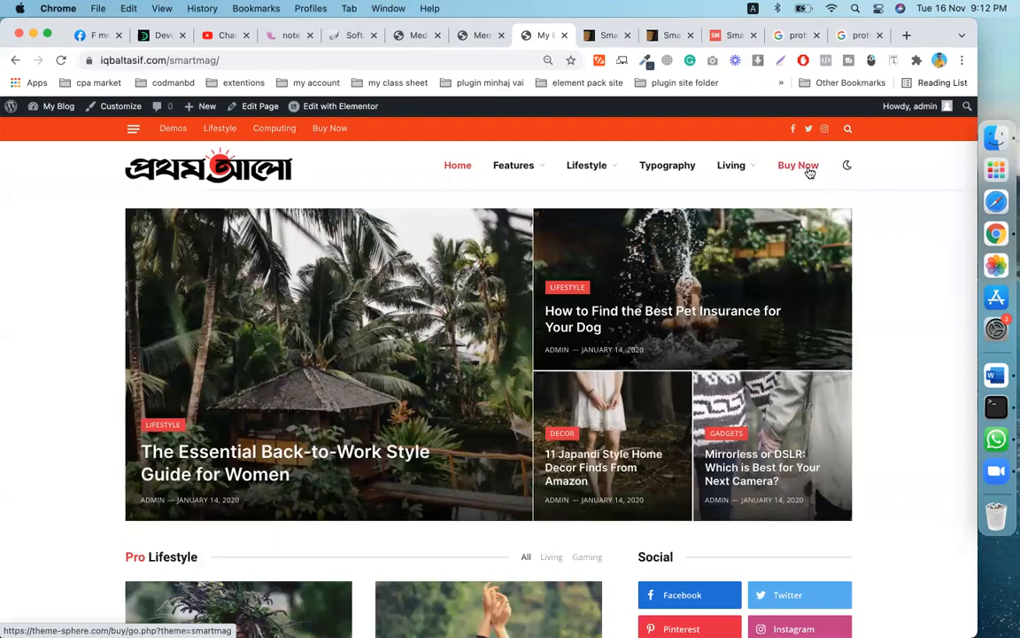
pyautogui.scroll(-10, 296, 434)
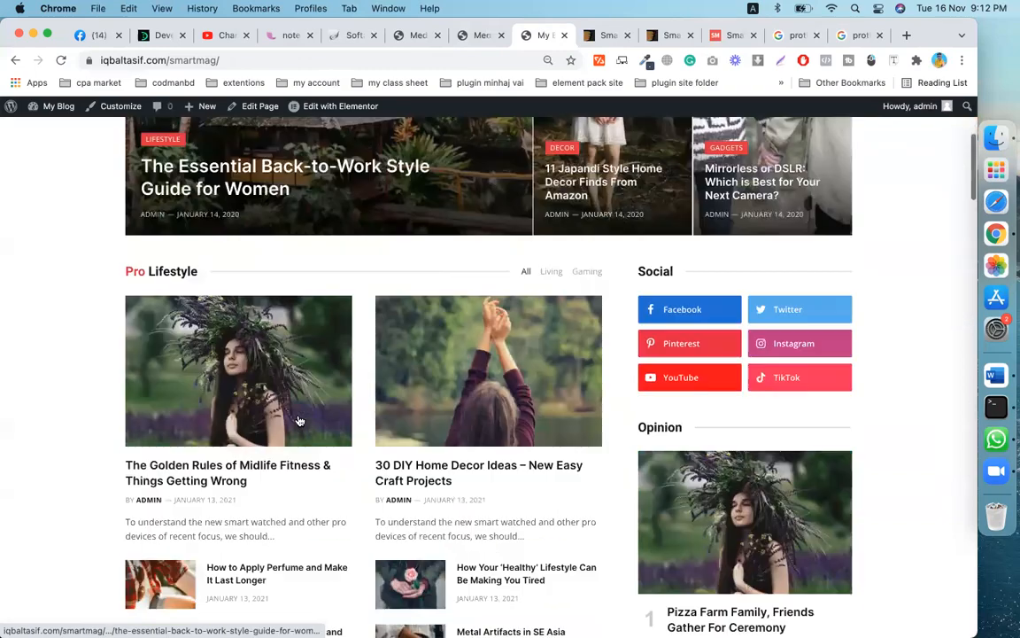
pyautogui.scroll(10, 296, 421)
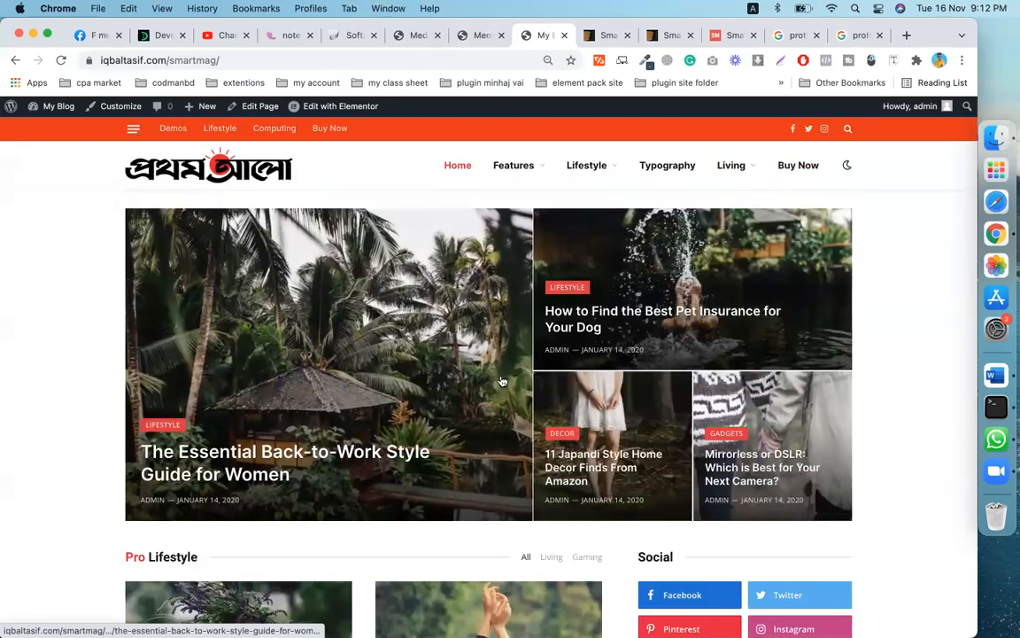
pyautogui.scroll(-5, 569, 579)
# - Go back to the menu editor, scroll down it, then open the Pages list
pyautogui.click(465, 35)
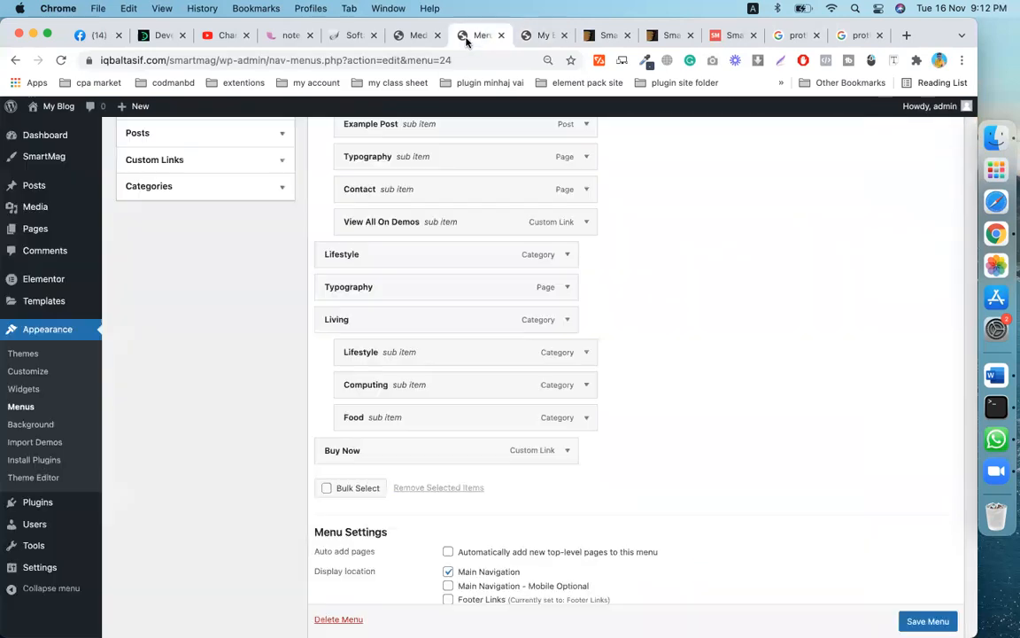
pyautogui.scroll(-2, 162, 396)
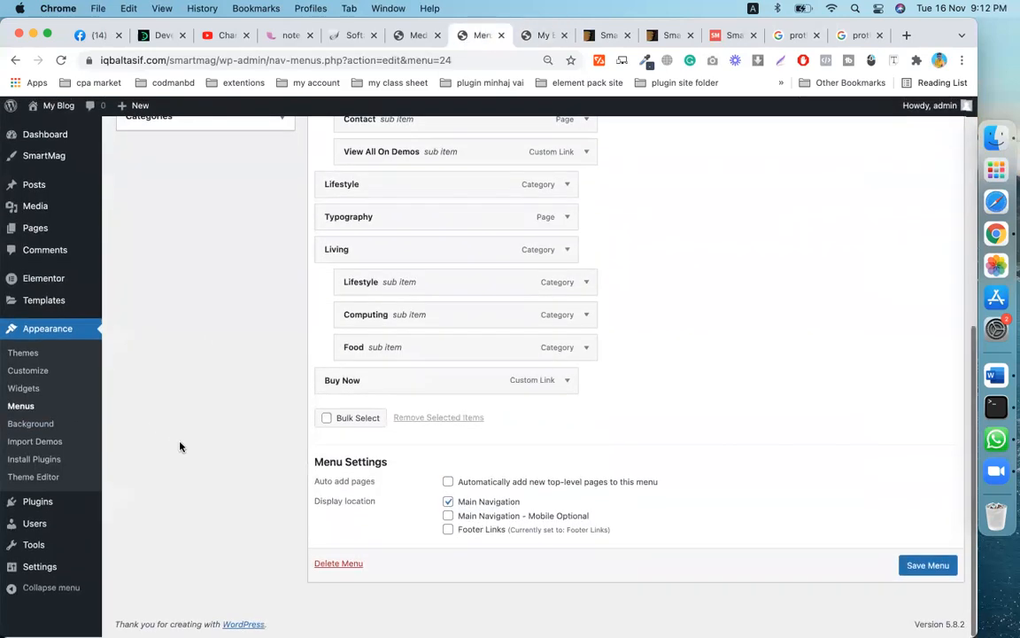
pyautogui.click(37, 232)
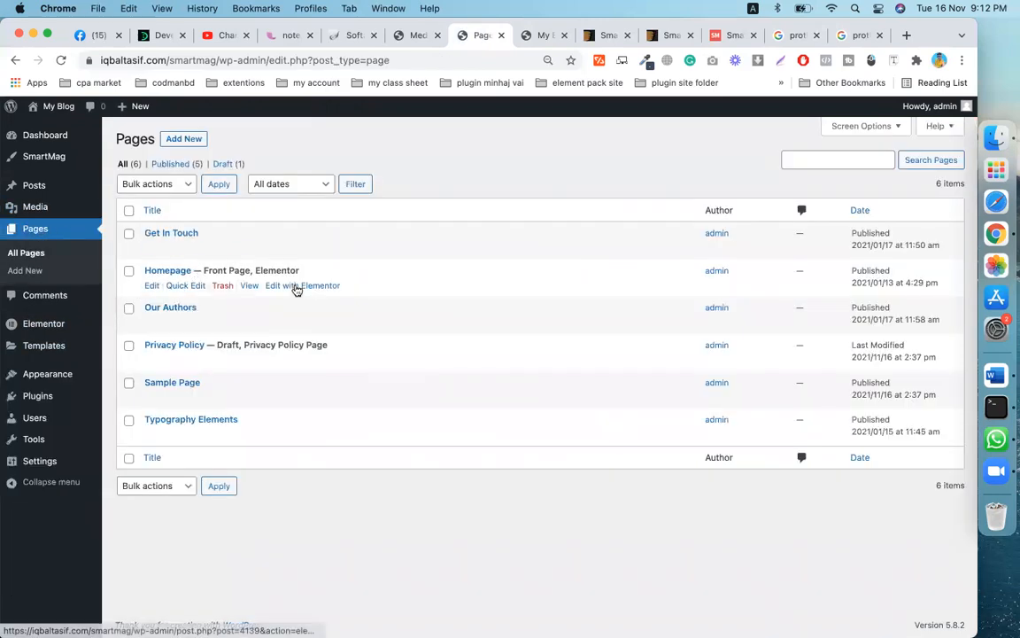
# - Open the Homepage's 'Edit with Elementor' link in a new tab and switch to it
pyautogui.rightClick(299, 286)
pyautogui.click(330, 293)
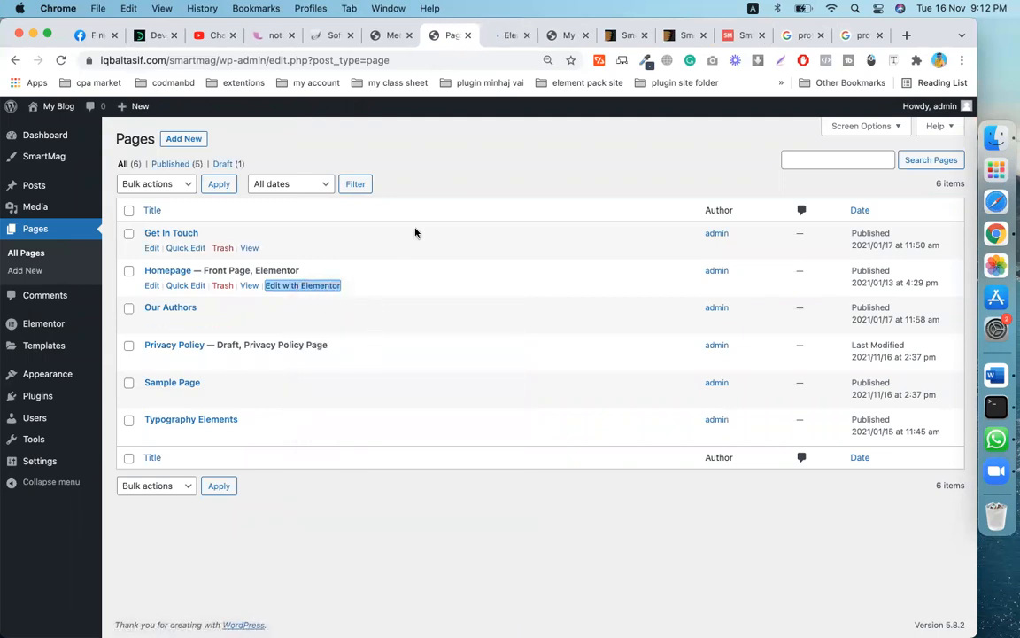
pyautogui.click(508, 36)
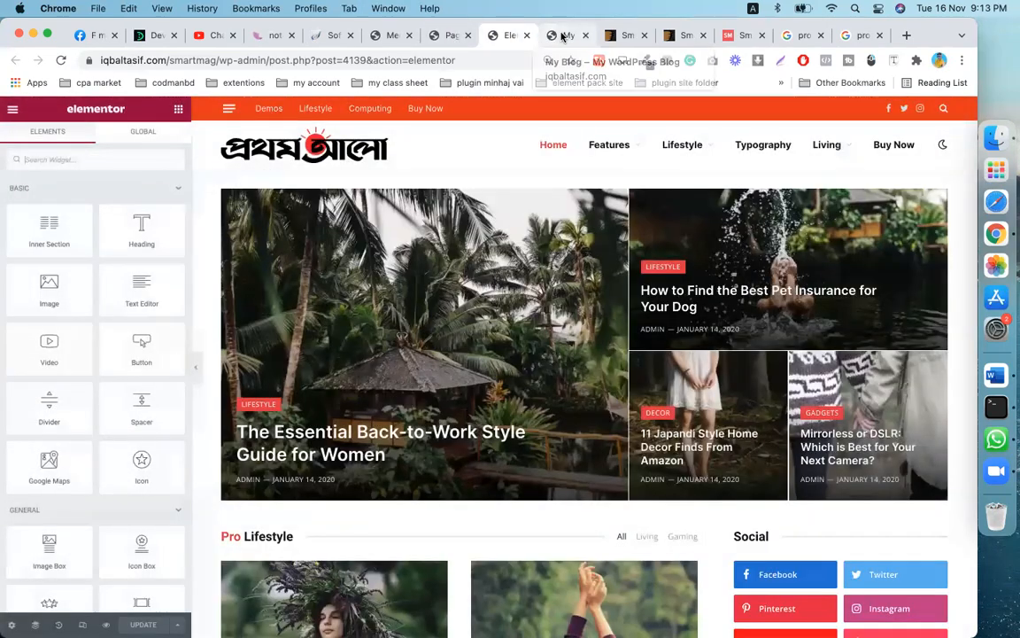
# - Switch to the live My Blog front page and scroll up to its header
pyautogui.click(562, 36)
pyautogui.scroll(3, 479, 242)
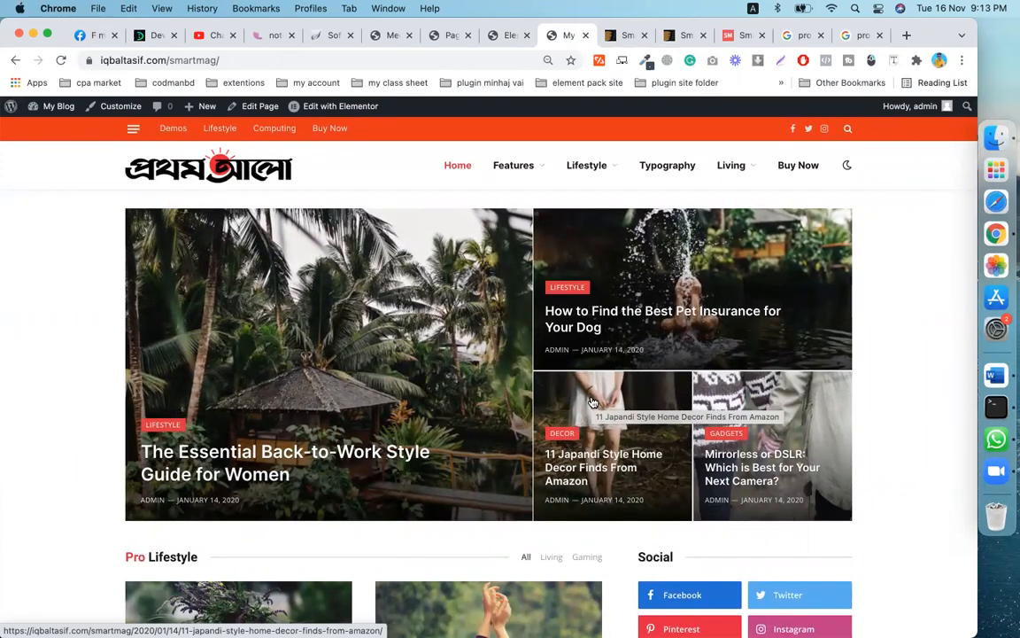
# - Review the front page sections and Lifestyle menu, then return to the Homepage's Elementor editor
pyautogui.scroll(-5, 592, 403)
pyautogui.scroll(3, 593, 403)
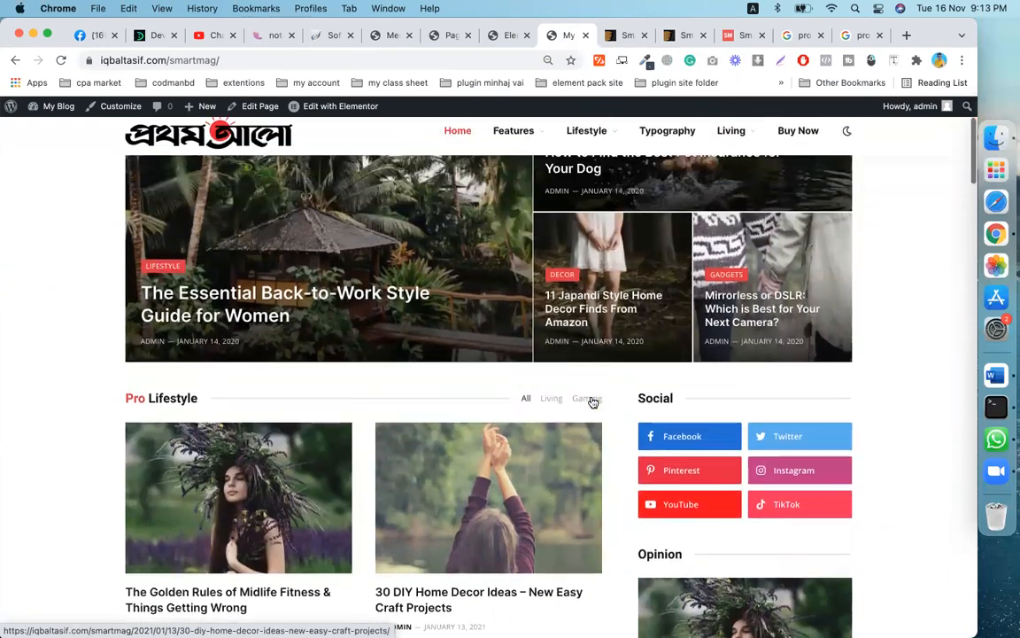
pyautogui.scroll(3, 593, 403)
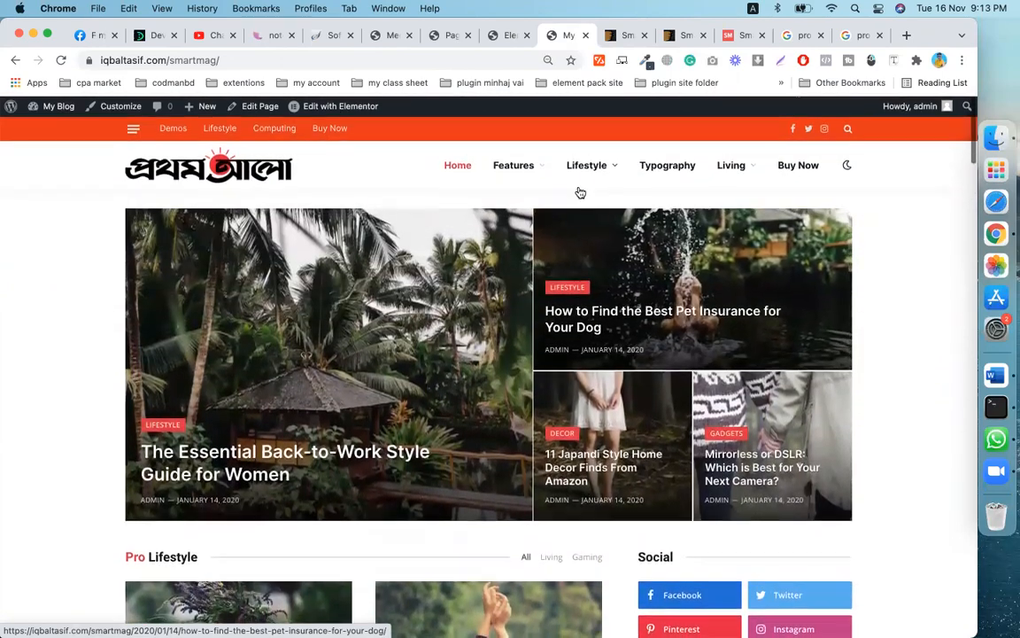
pyautogui.moveTo(580, 173)
pyautogui.click(501, 37)
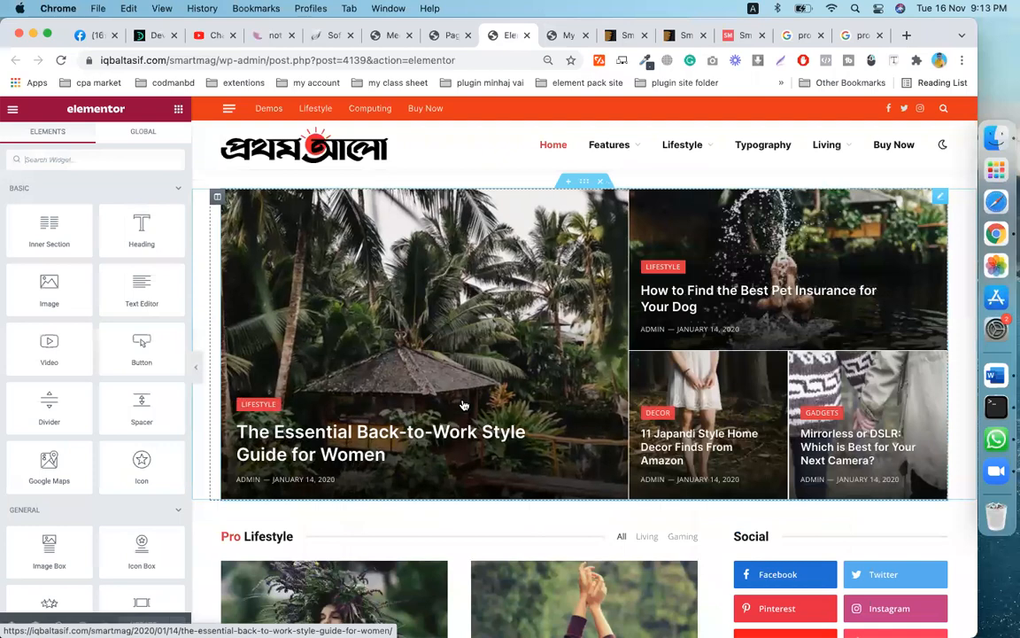
pyautogui.scroll(-1, 463, 405)
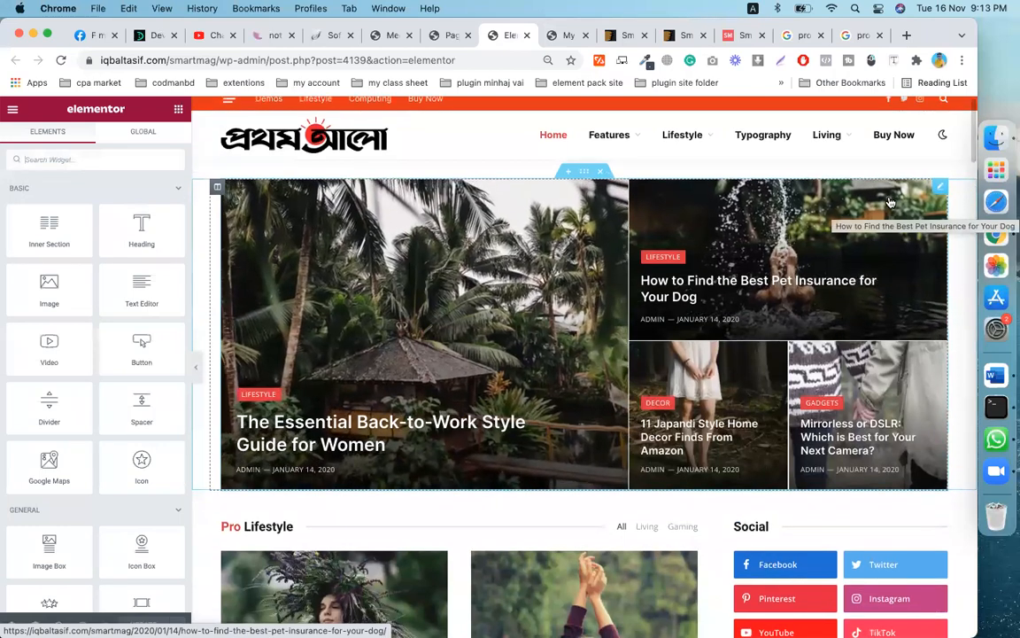
pyautogui.click(941, 190)
pyautogui.moveTo(941, 192); pyautogui.dragTo(856, 193)
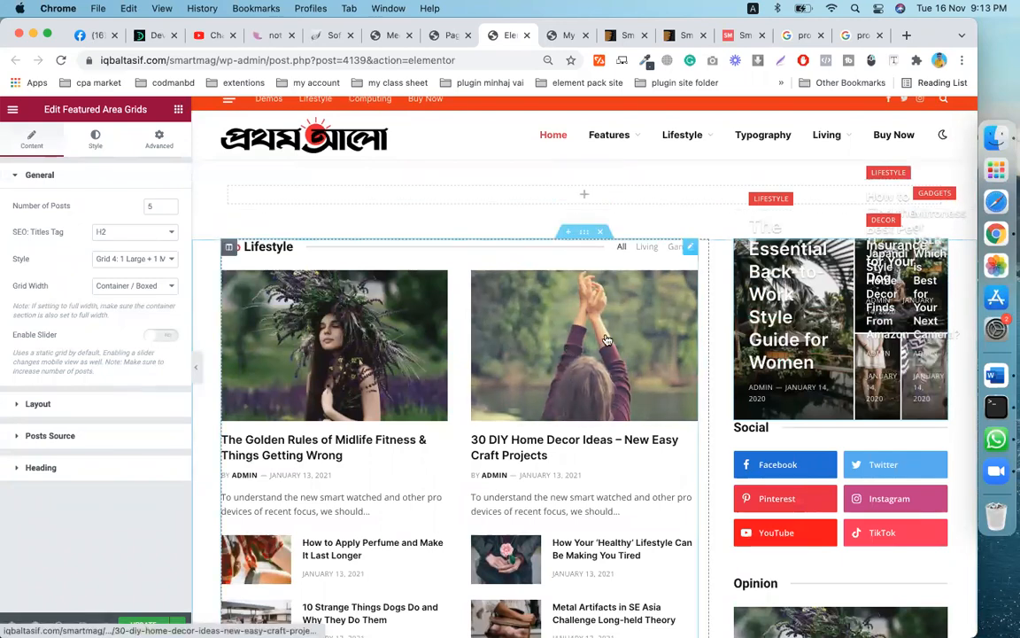
pyautogui.hotkey('ctrl', 'z')
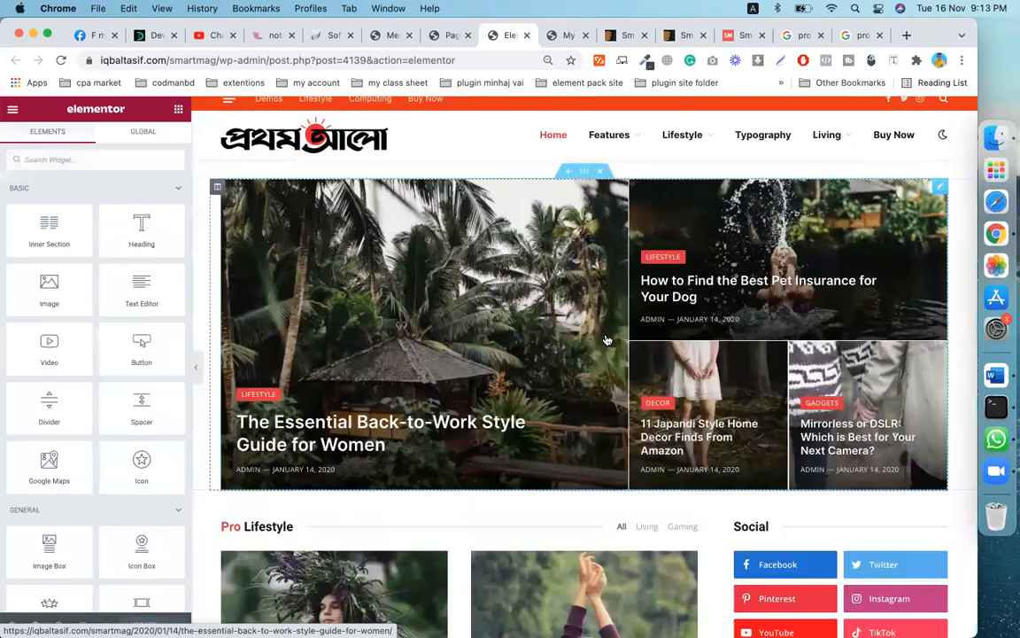
pyautogui.scroll(1, 584, 339)
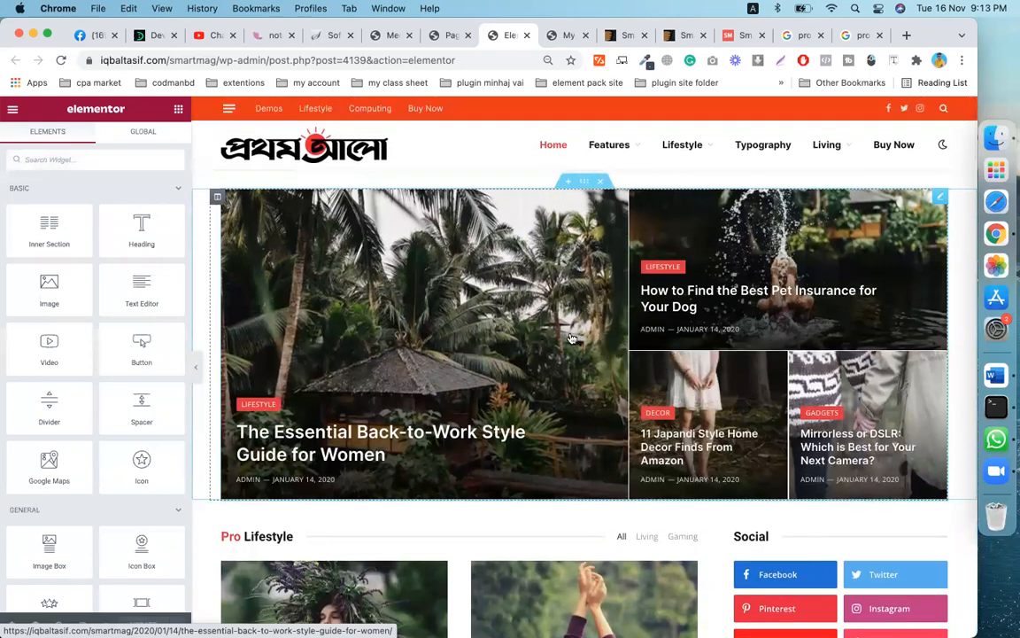
pyautogui.scroll(-1, 506, 328)
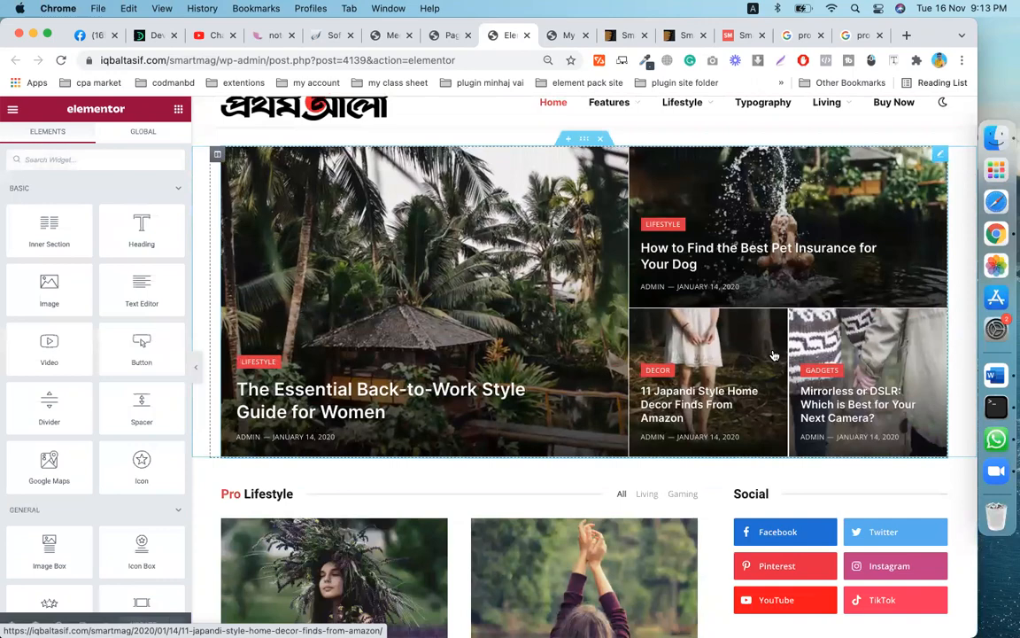
pyautogui.scroll(-5, 371, 307)
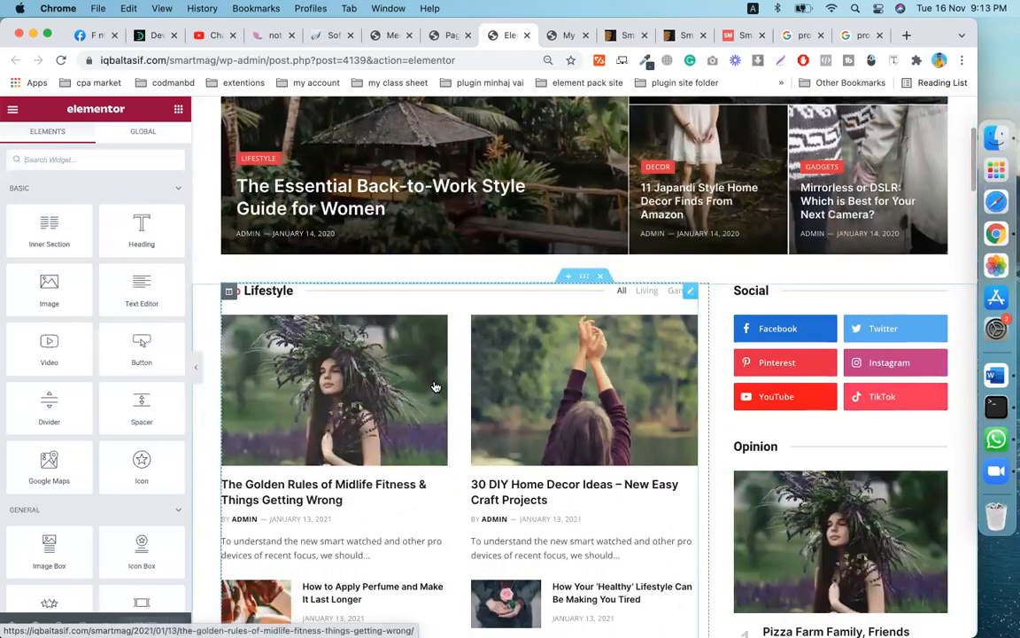
pyautogui.scroll(-1, 651, 355)
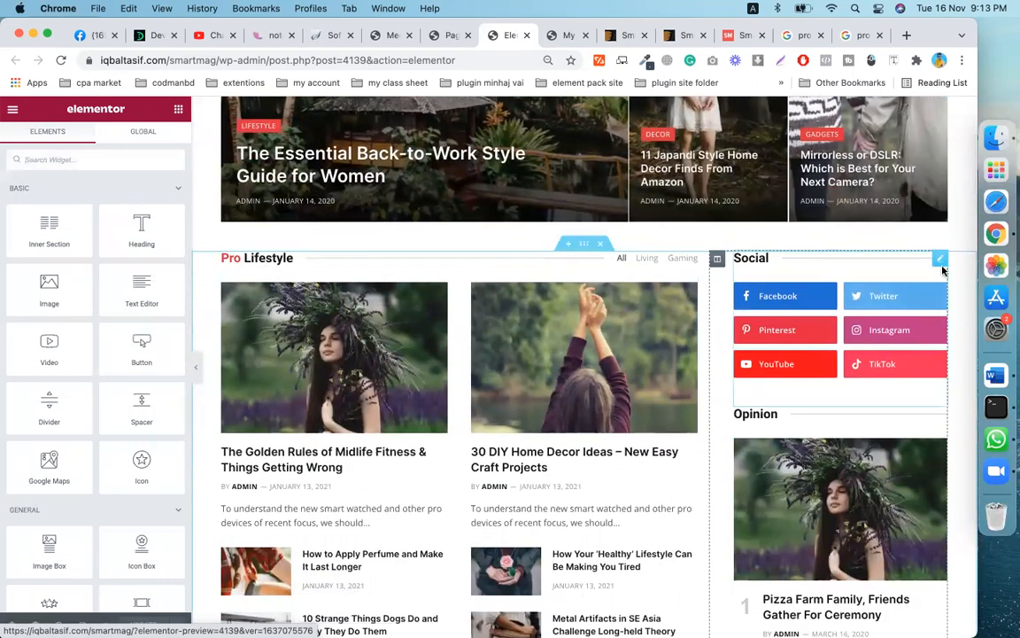
pyautogui.click(940, 261)
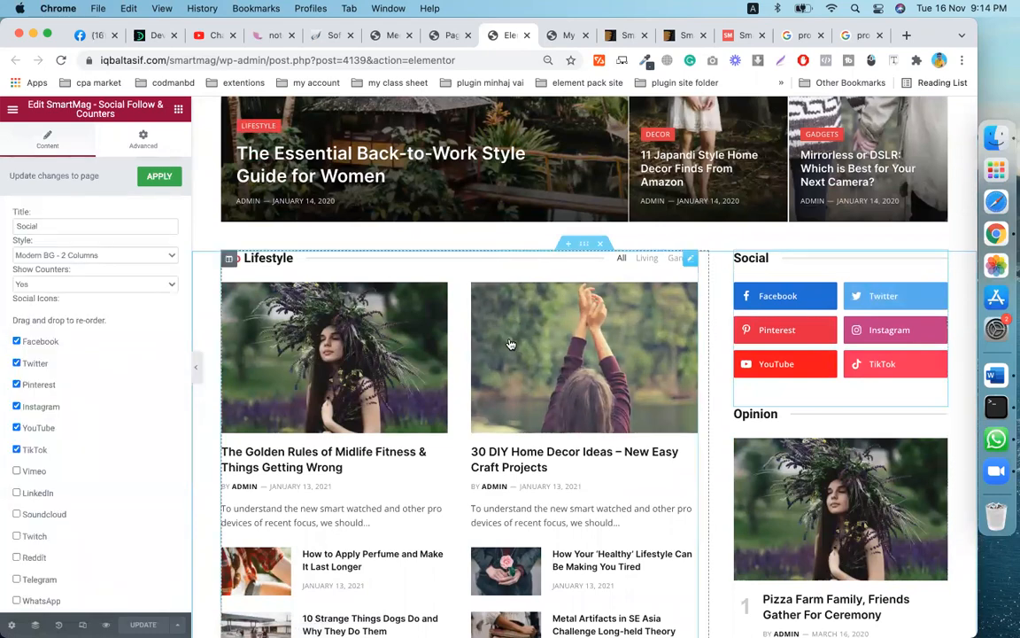
pyautogui.click(690, 260)
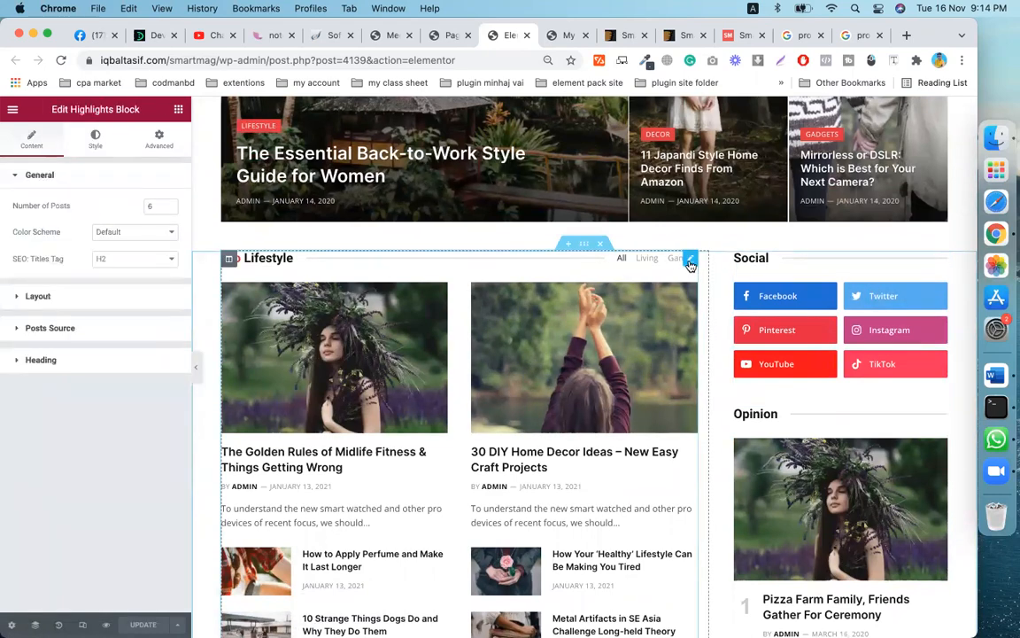
pyautogui.scroll(-1, 419, 358)
pyautogui.scroll(2, 501, 323)
pyautogui.scroll(-5, 501, 322)
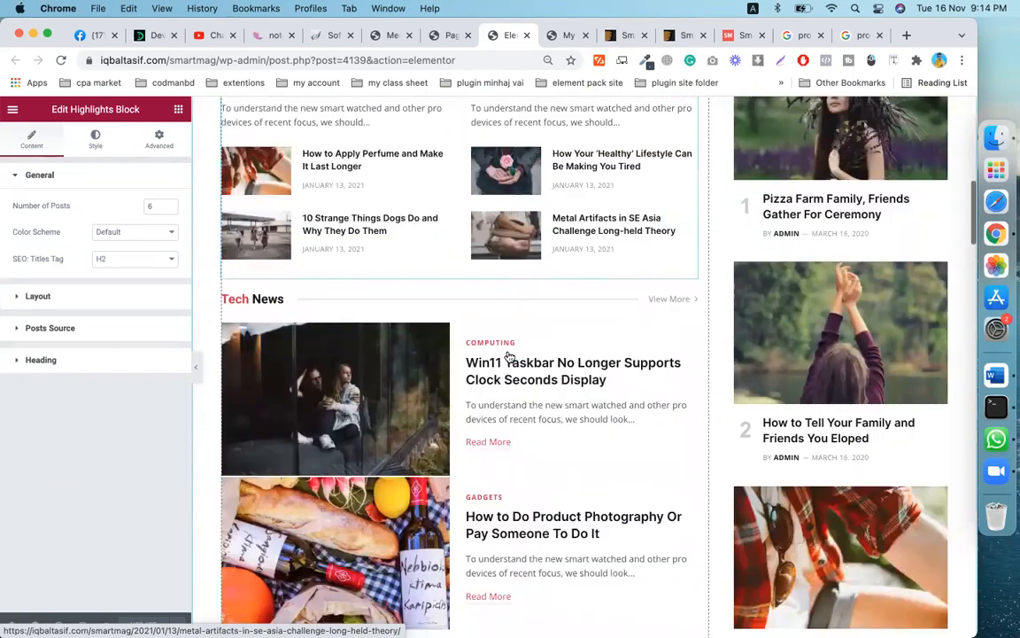
pyautogui.scroll(-2, 509, 356)
pyautogui.scroll(2, 546, 401)
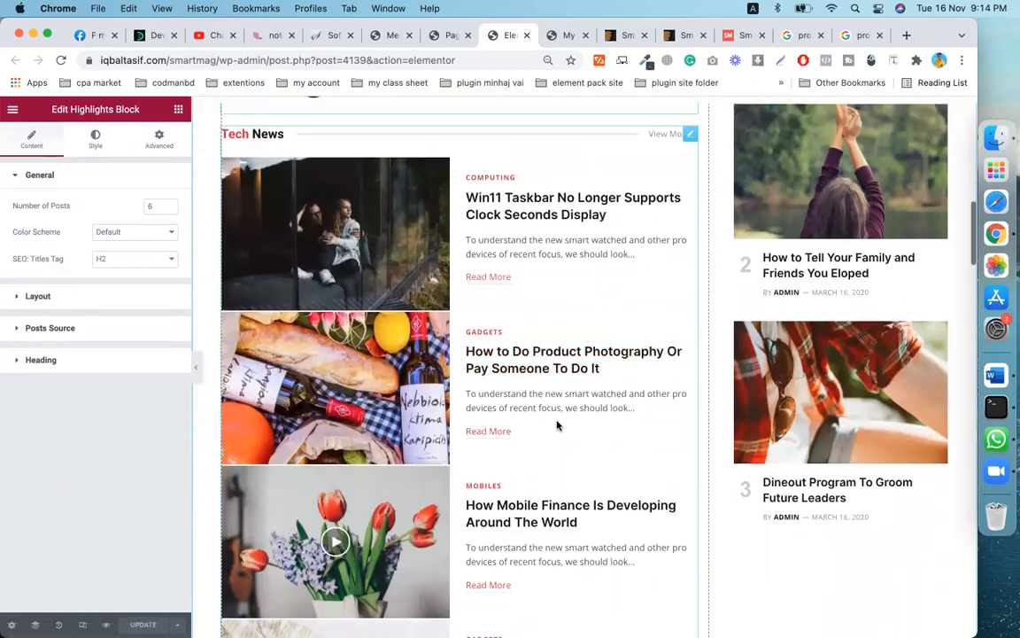
pyautogui.scroll(-4, 557, 427)
pyautogui.scroll(10, 532, 425)
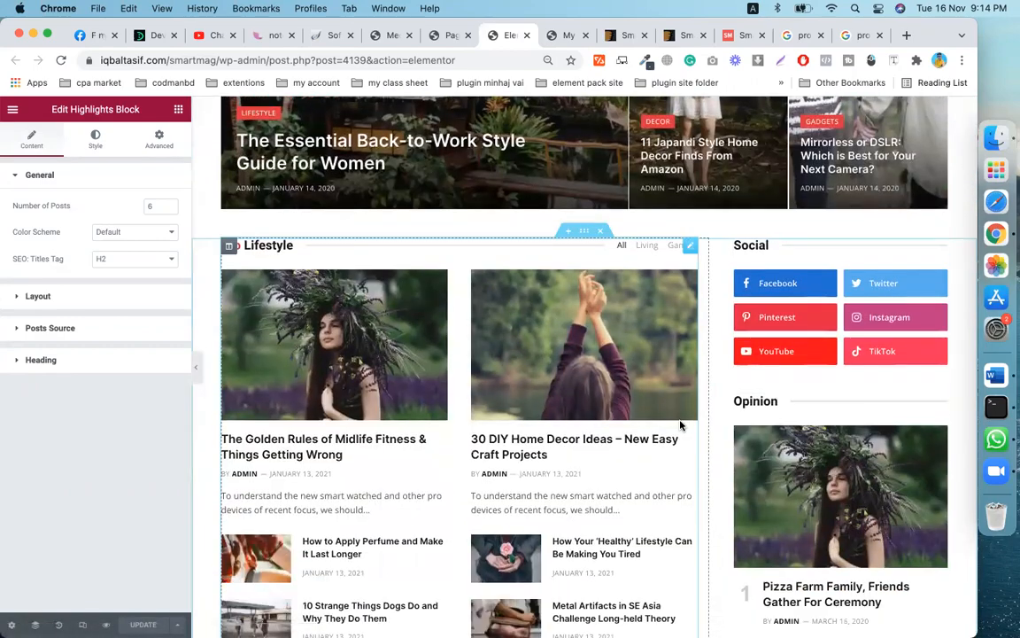
pyautogui.scroll(-8, 679, 426)
pyautogui.scroll(-6, 681, 425)
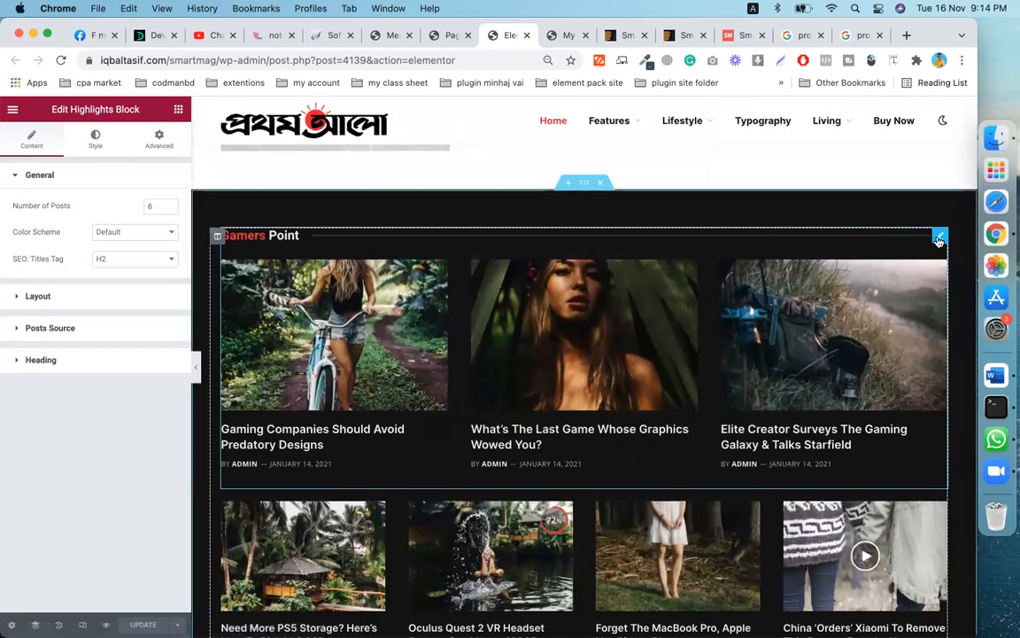
pyautogui.click(179, 111)
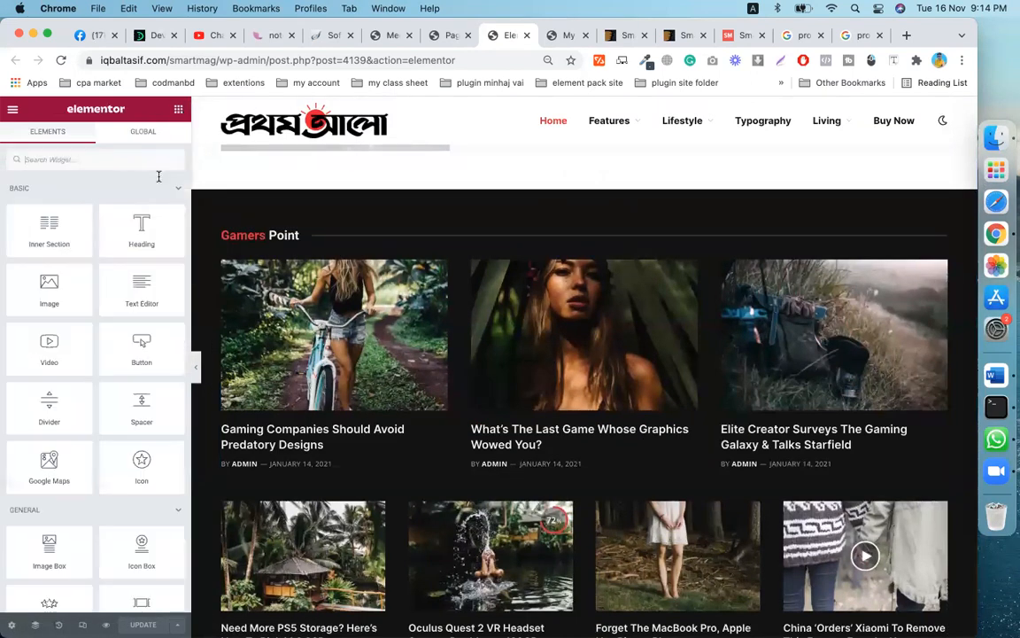
pyautogui.scroll(-5, 119, 386)
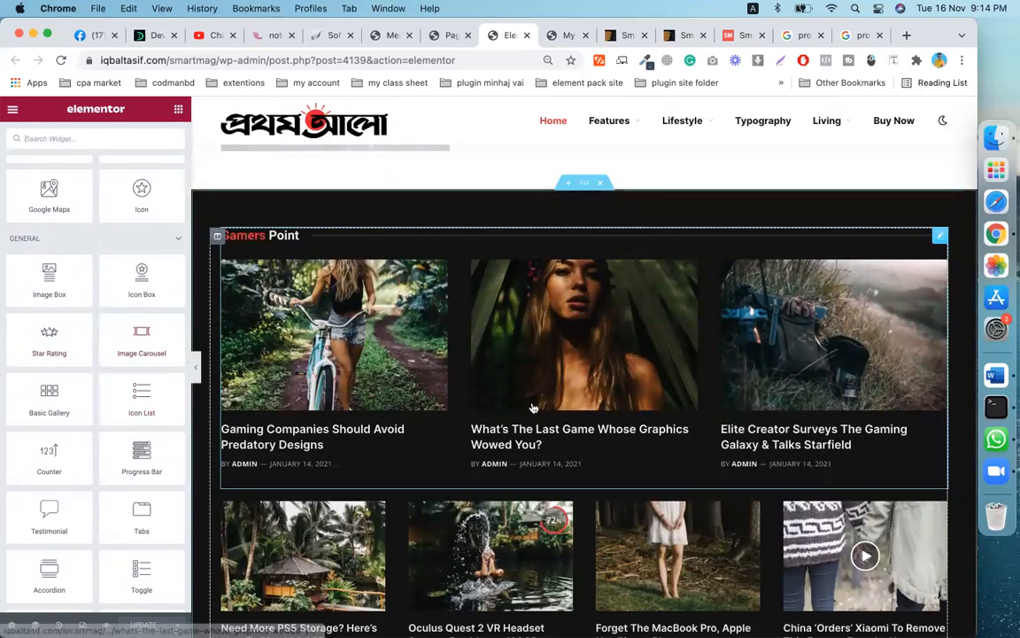
pyautogui.scroll(-10, 534, 407)
pyautogui.scroll(-10, 534, 407)
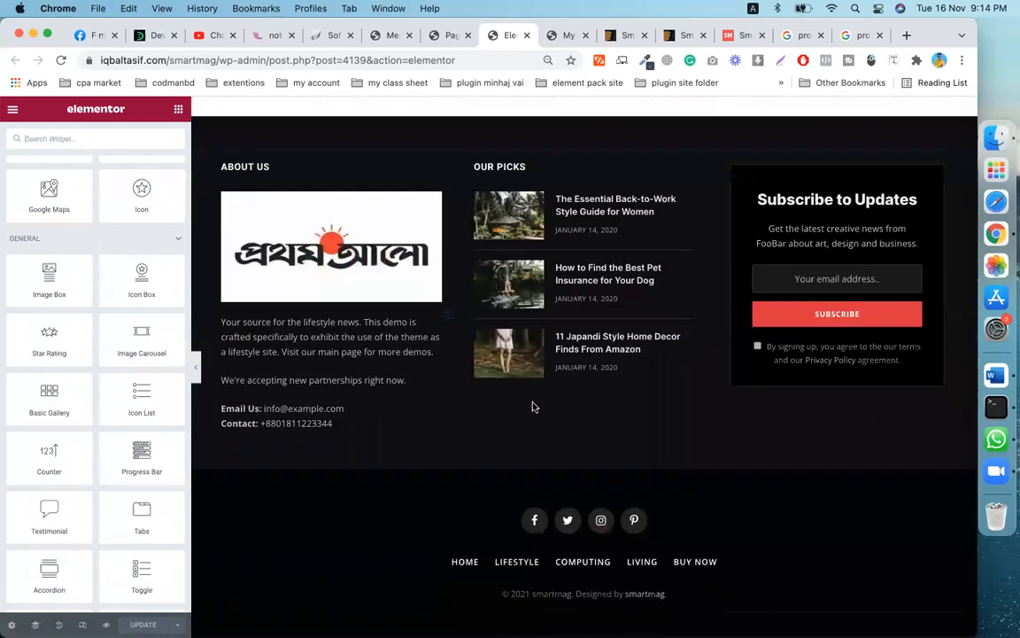
pyautogui.scroll(5, 534, 407)
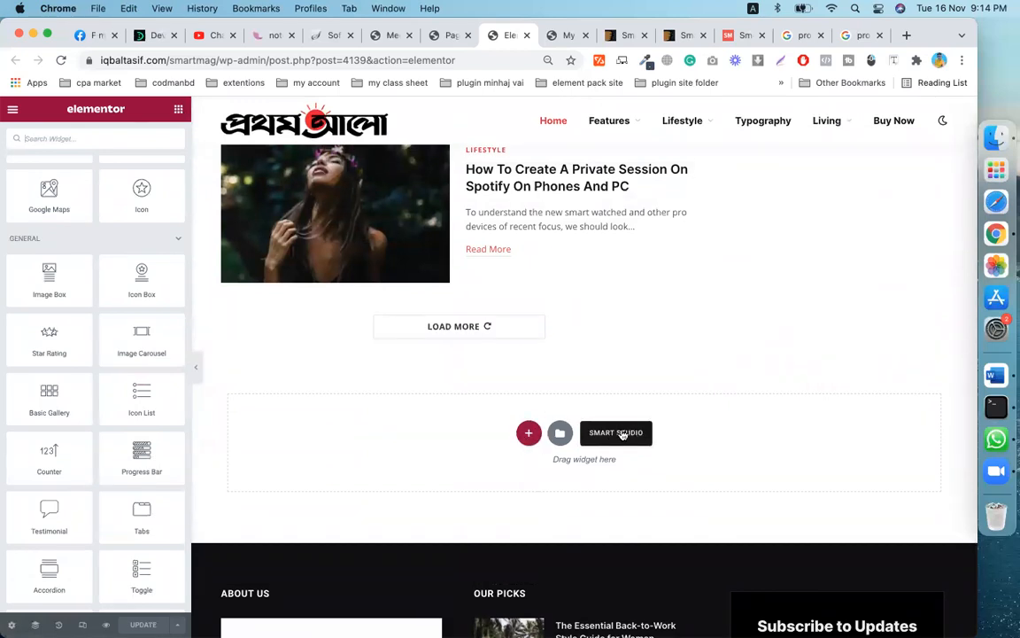
# - Insert the Smart Studio 'Newsletter Widget Large' template below the Load More posts area
pyautogui.click(623, 433)
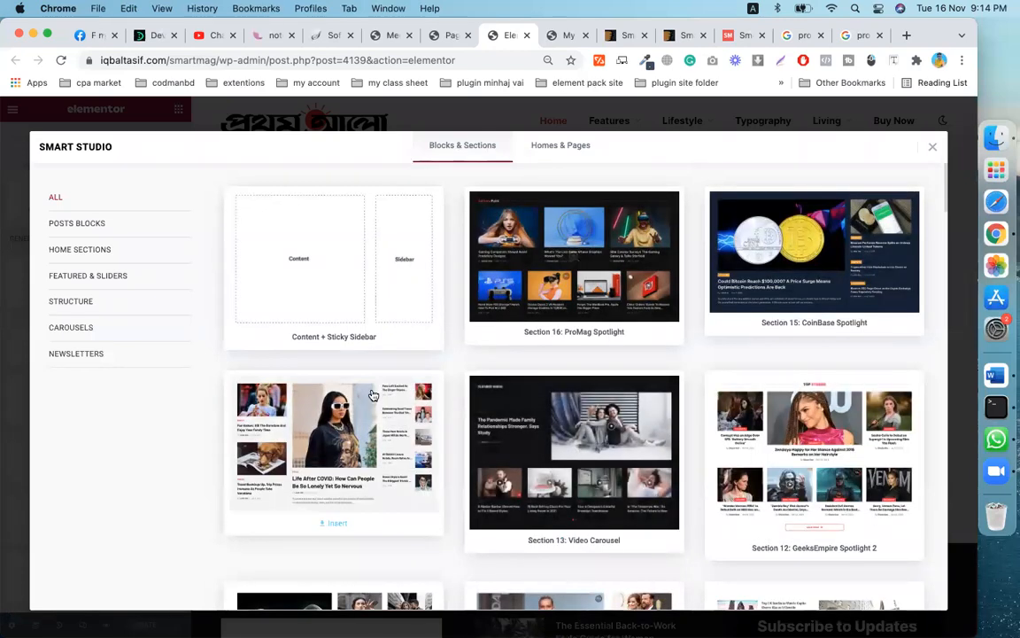
pyautogui.moveTo(497, 486)
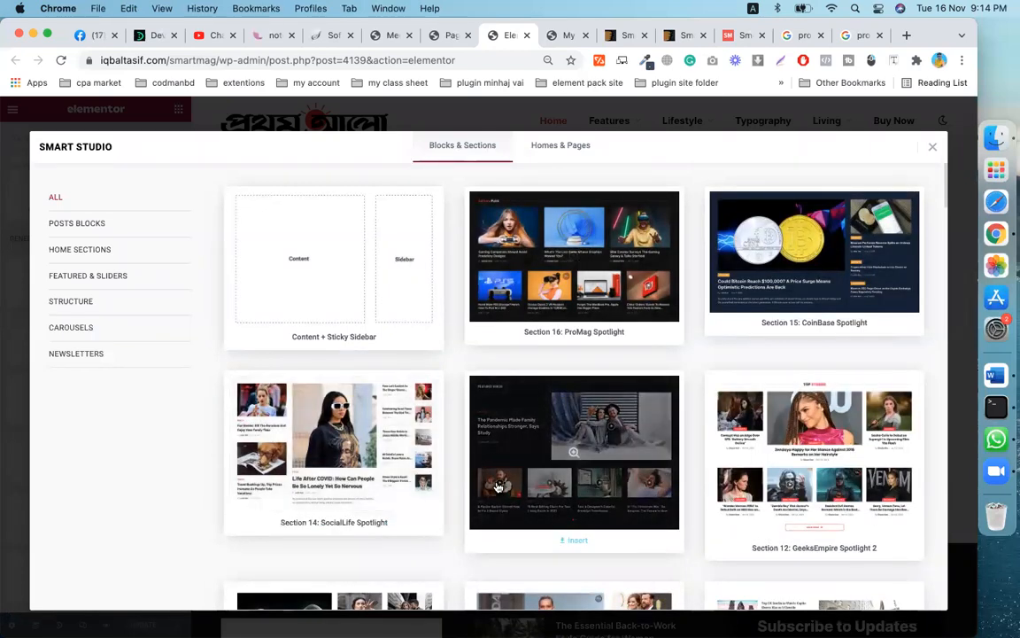
pyautogui.scroll(-10, 498, 487)
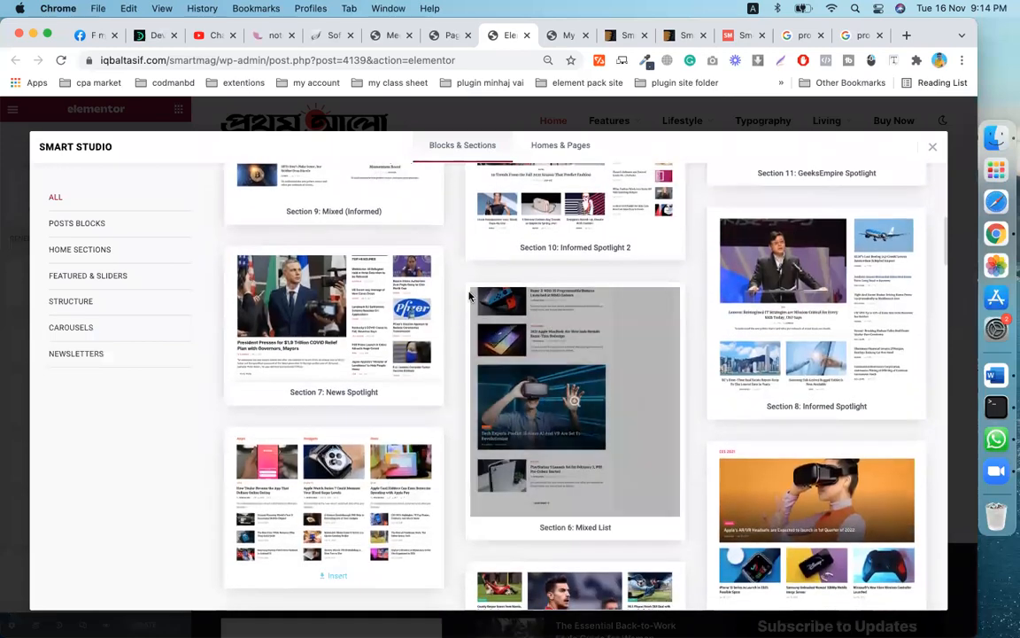
pyautogui.scroll(-5, 637, 412)
pyautogui.scroll(-5, 635, 408)
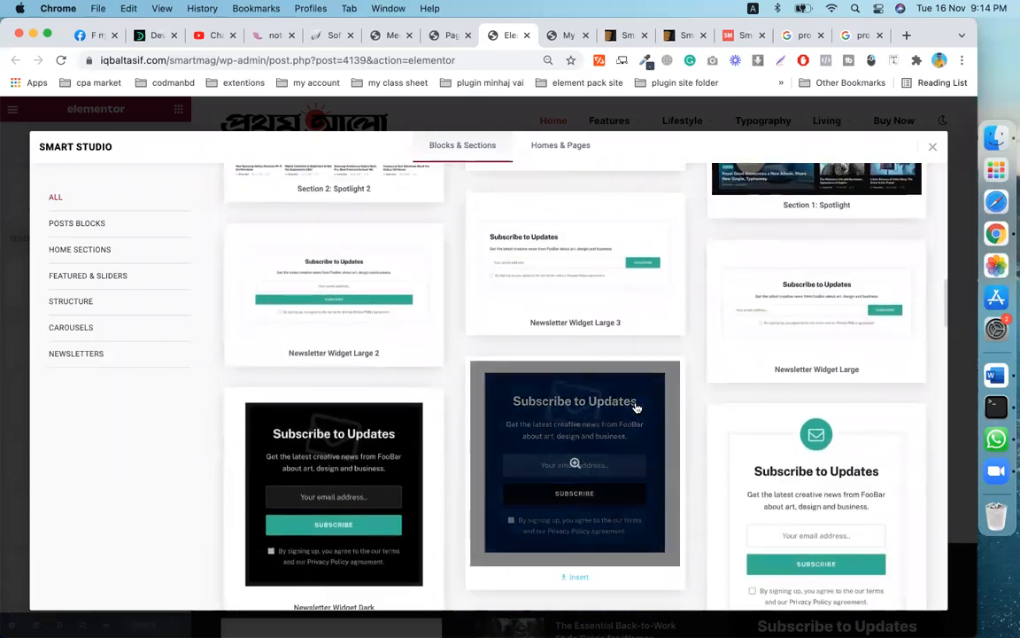
pyautogui.scroll(-1, 636, 407)
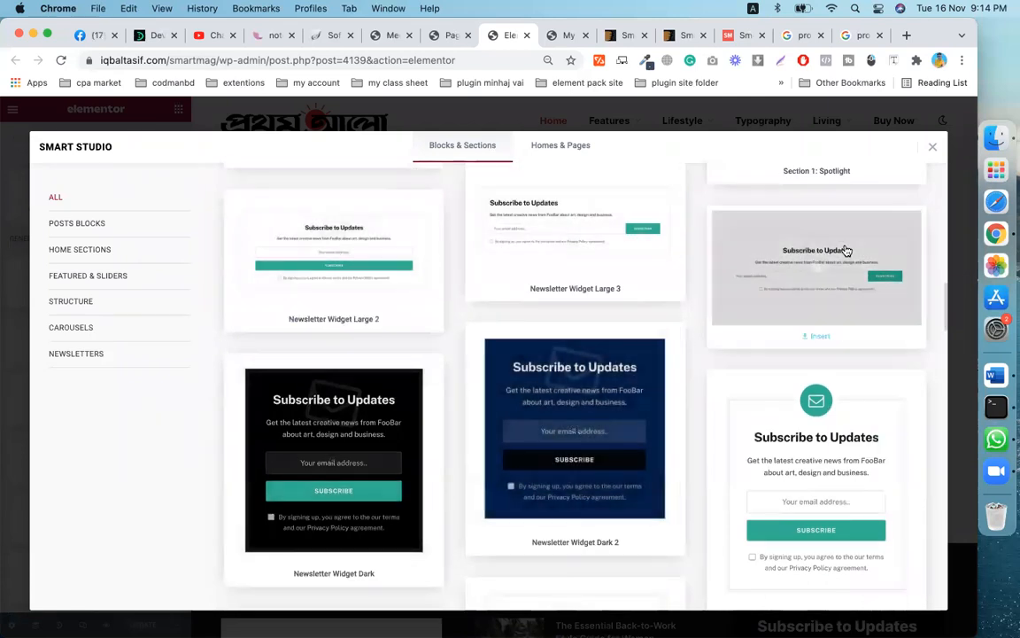
pyautogui.click(848, 271)
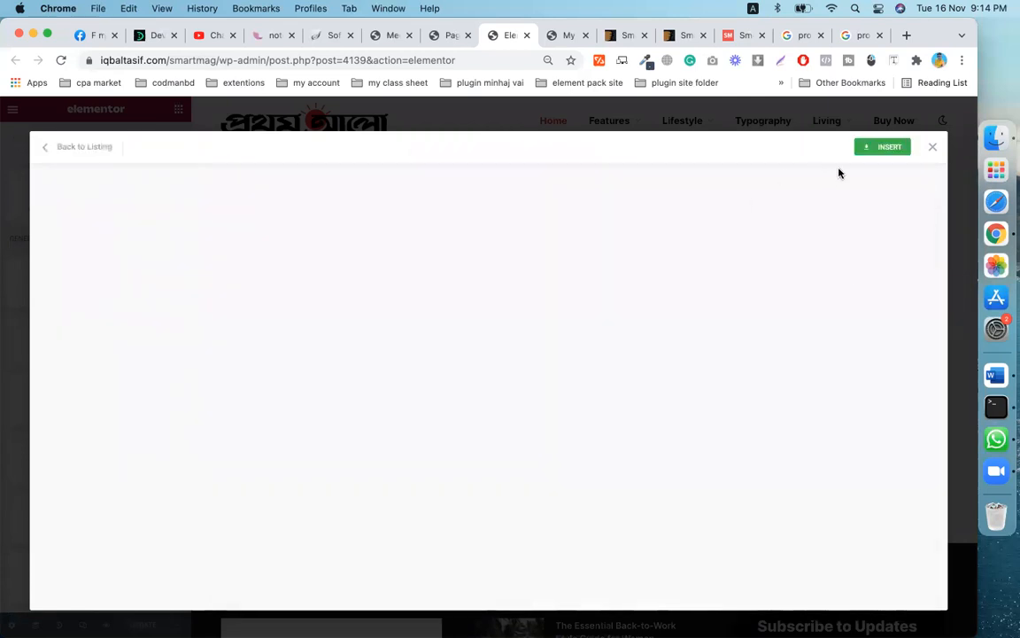
pyautogui.click(886, 147)
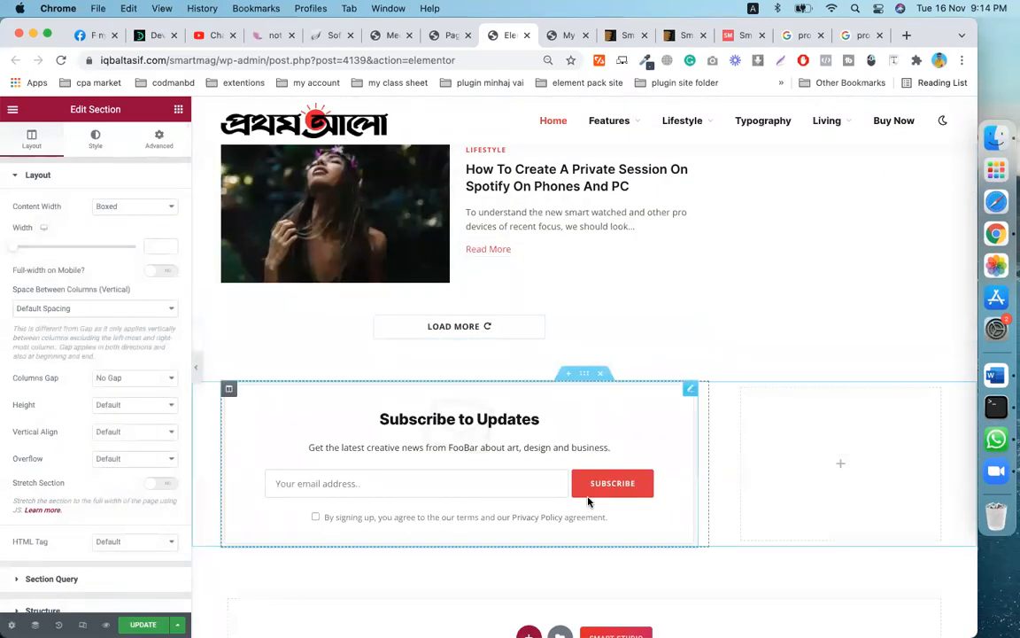
# - Check the inserted Subscribe to Updates section and start adding a widget to its empty right column
pyautogui.scroll(20, 587, 502)
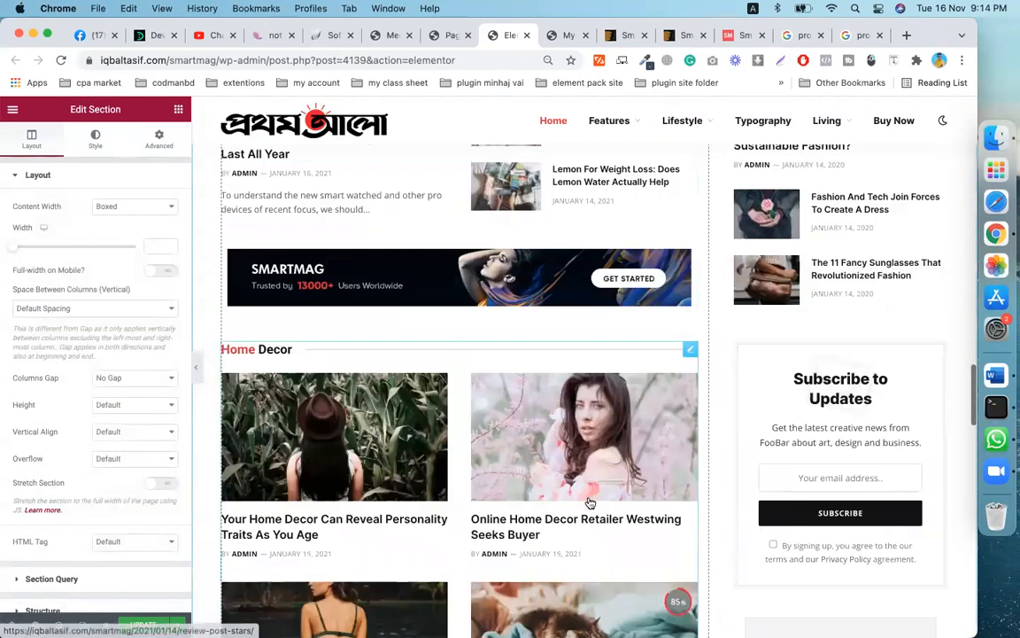
pyautogui.scroll(-20, 587, 502)
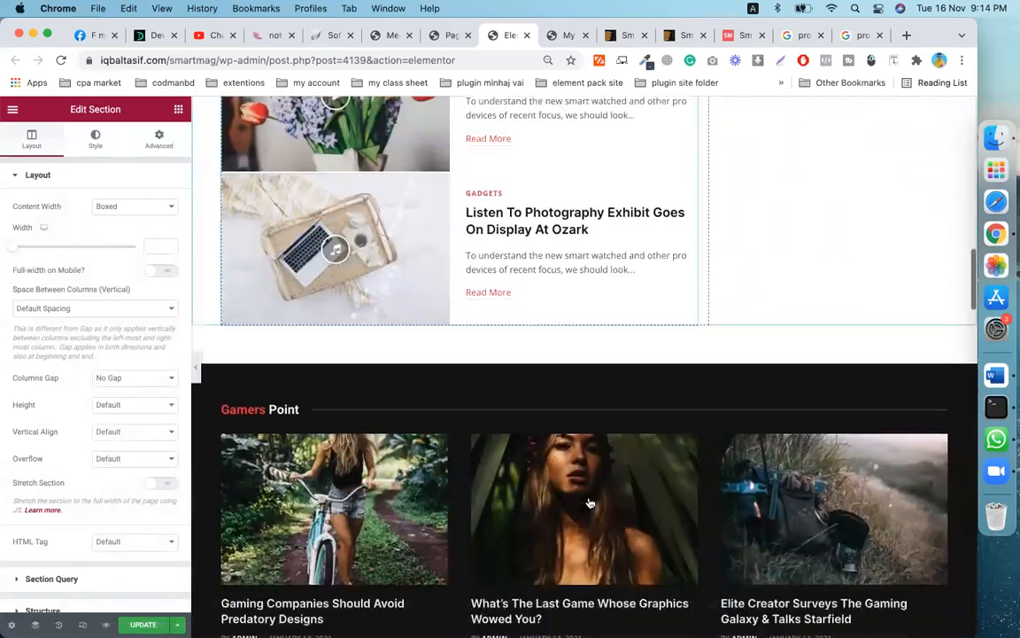
pyautogui.scroll(-10, 587, 502)
pyautogui.scroll(6, 587, 498)
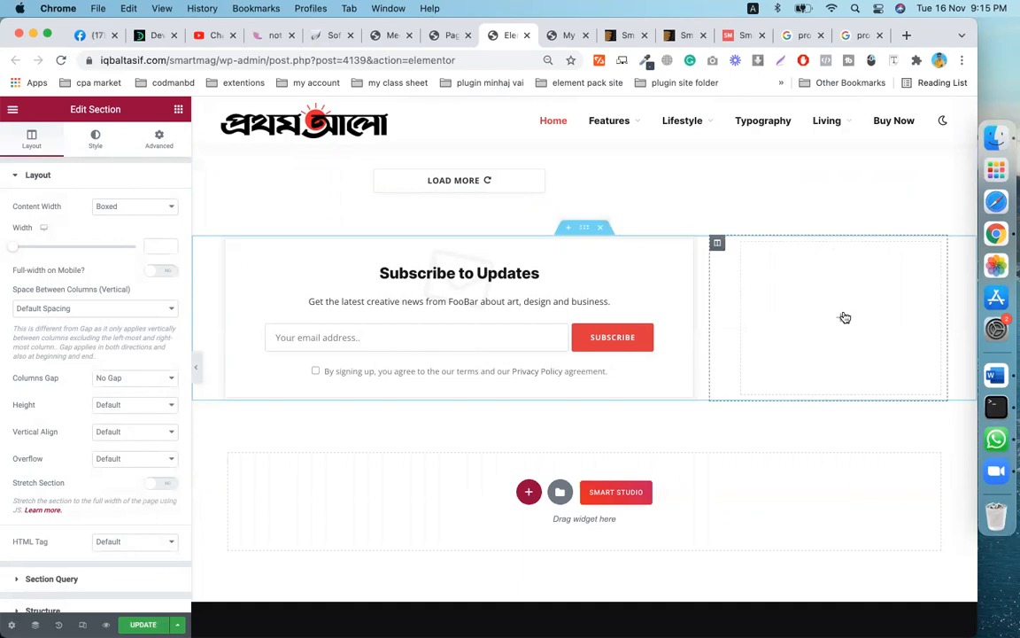
pyautogui.click(841, 320)
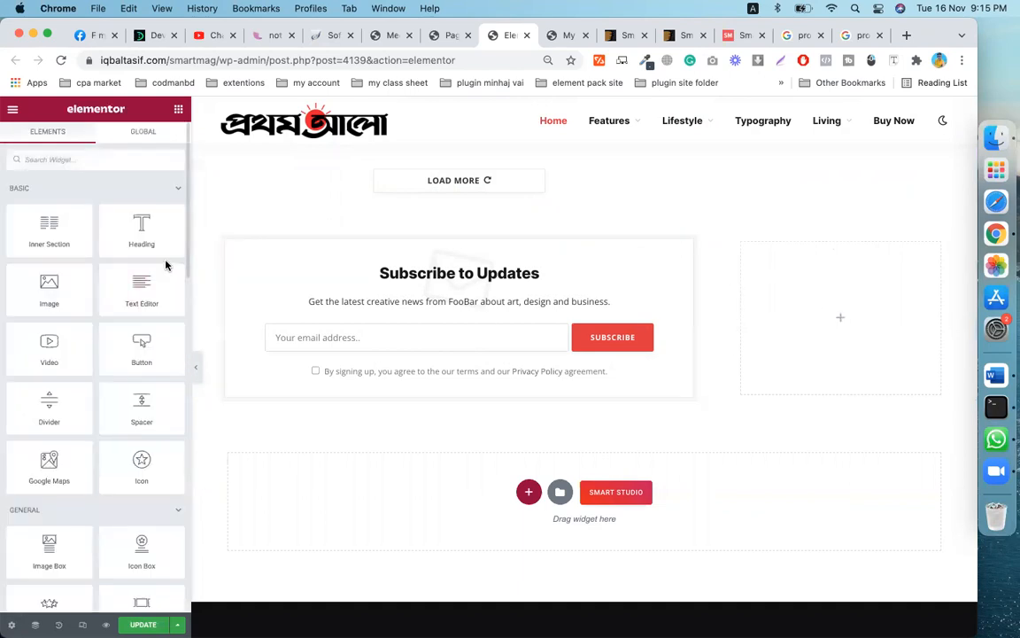
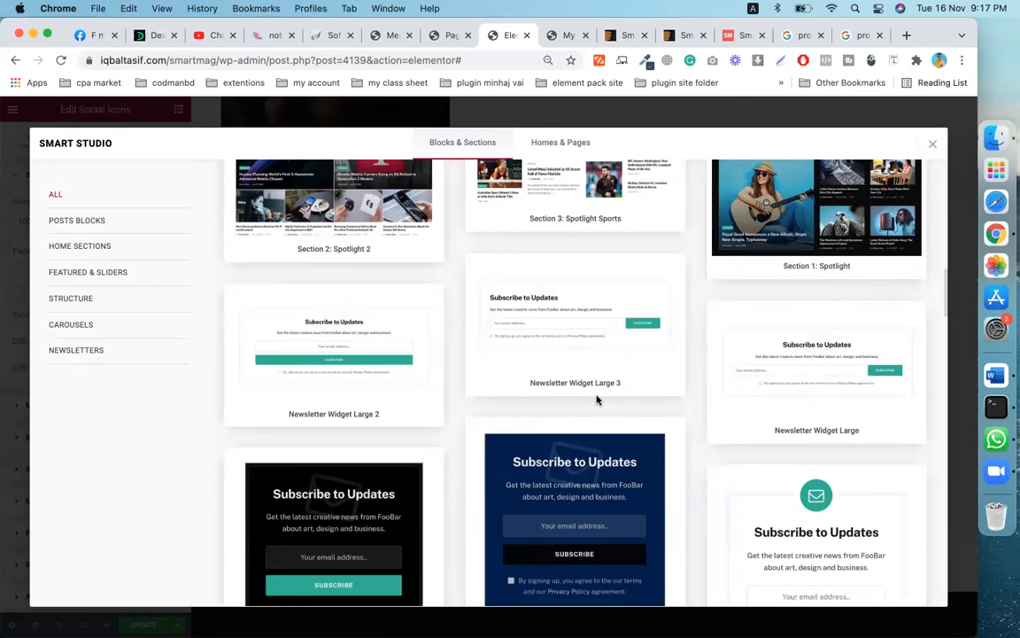
# - Browse Smart Studio templates across Posts Blocks, Home Sections, Featured & Sliders and Structure categories
pyautogui.scroll(-5, 597, 401)
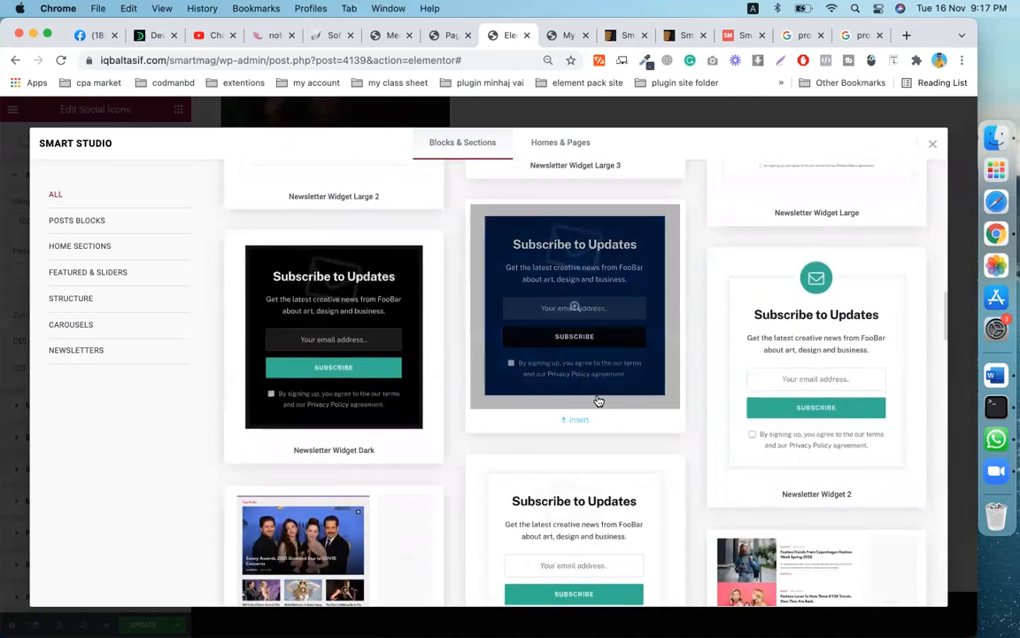
pyautogui.scroll(-3, 598, 401)
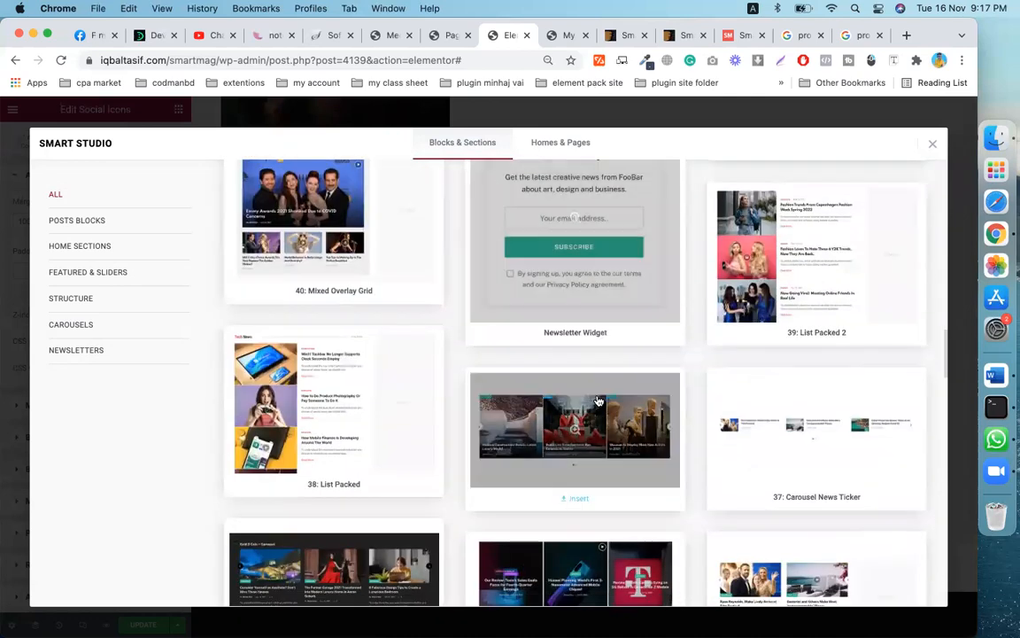
pyautogui.scroll(-3, 598, 401)
pyautogui.scroll(-5, 598, 398)
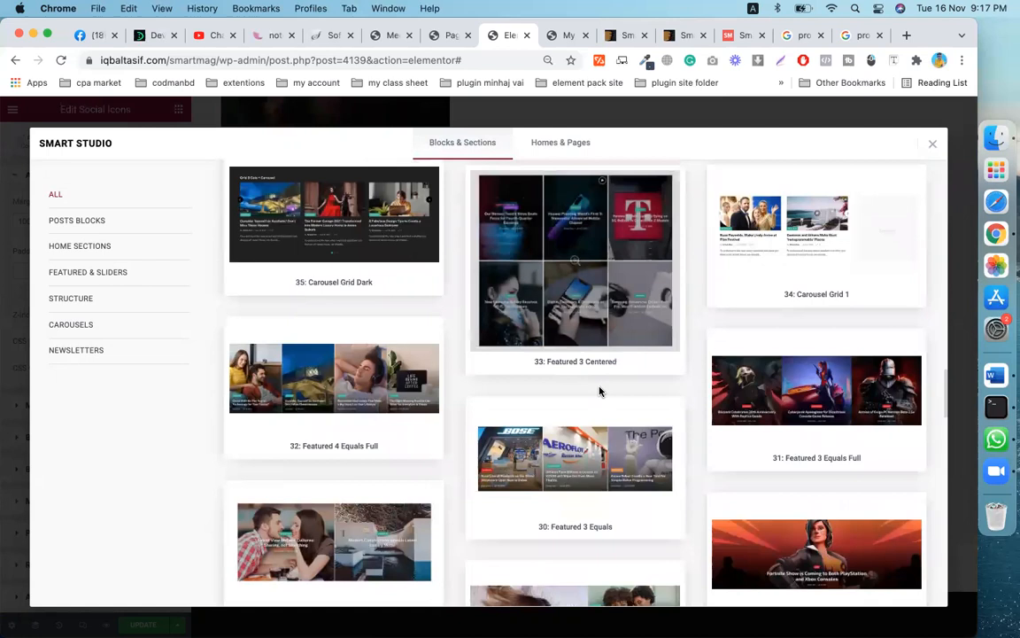
pyautogui.scroll(1, 602, 387)
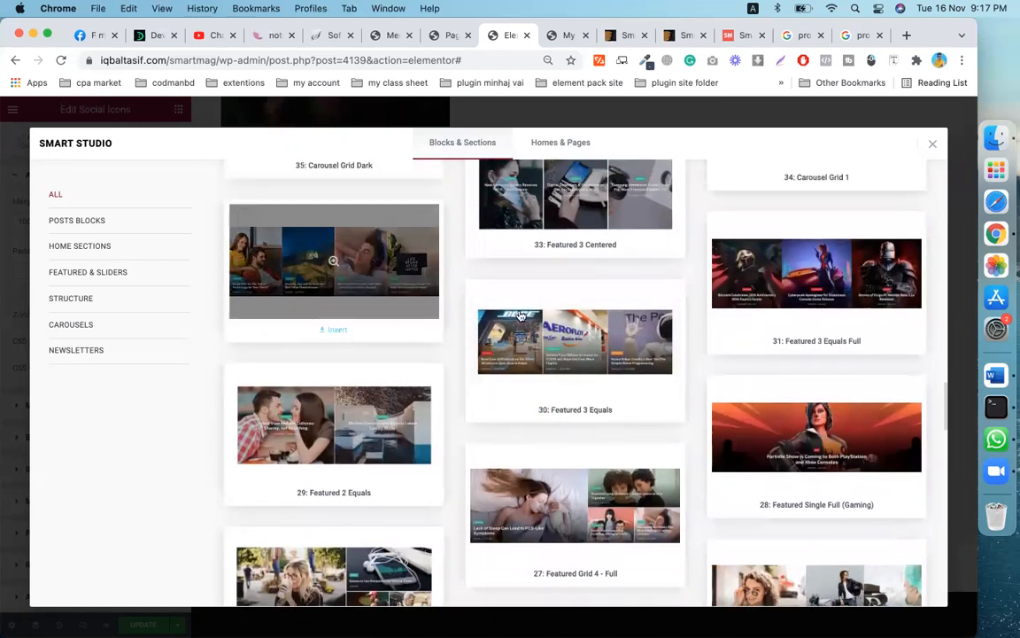
pyautogui.scroll(3, 611, 262)
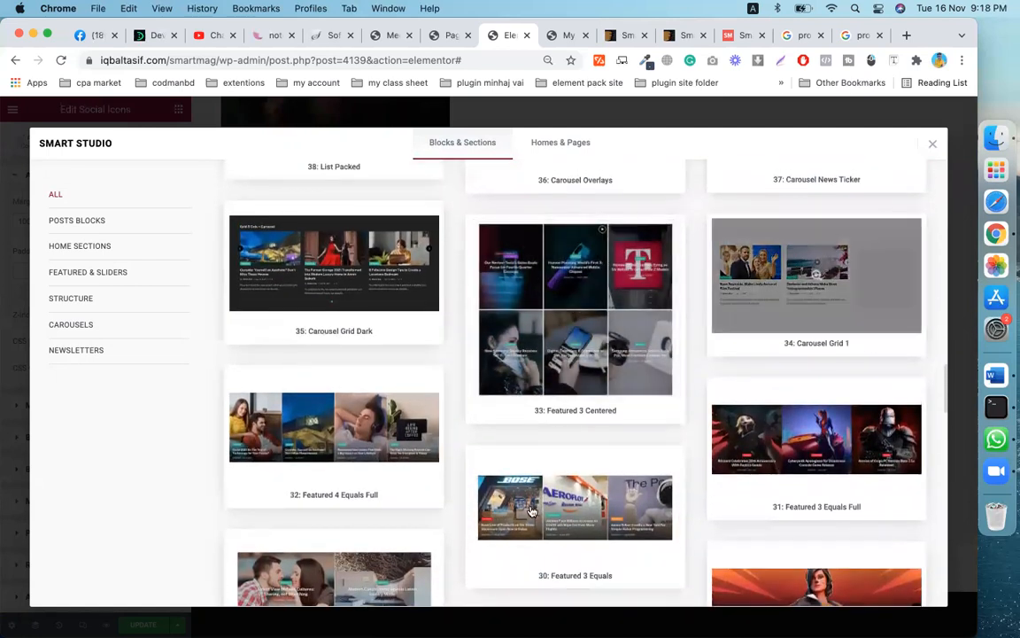
pyautogui.scroll(-5, 547, 474)
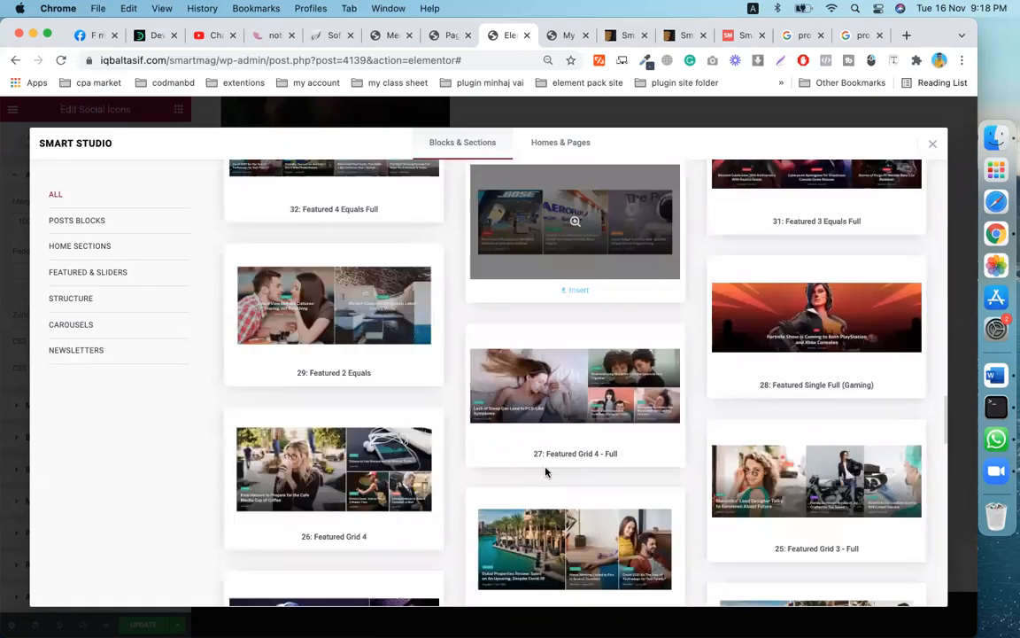
pyautogui.scroll(-3, 545, 472)
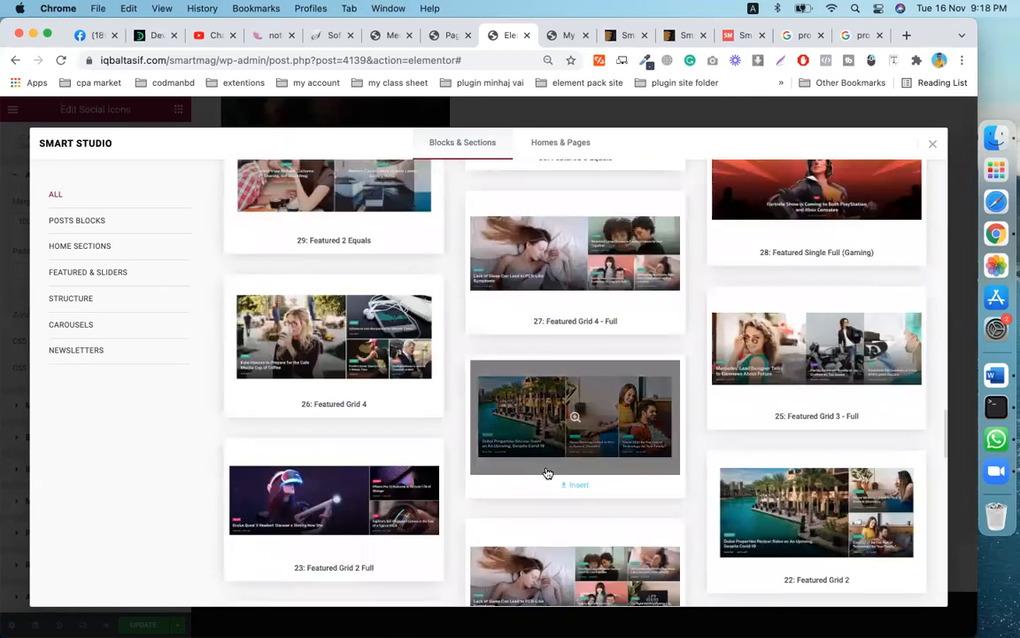
pyautogui.scroll(-6, 548, 474)
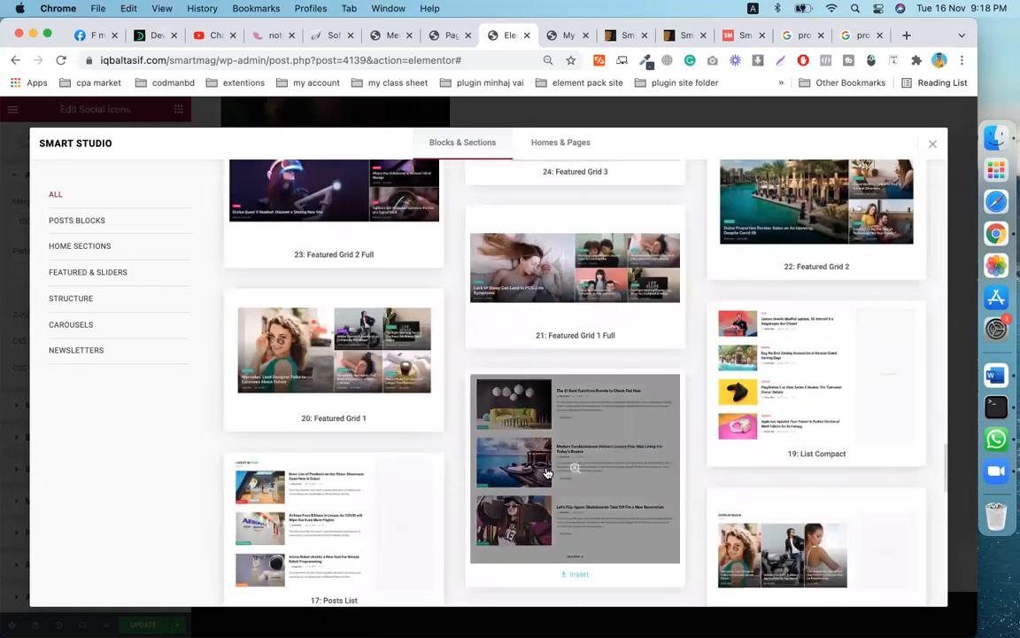
pyautogui.scroll(-11, 547, 474)
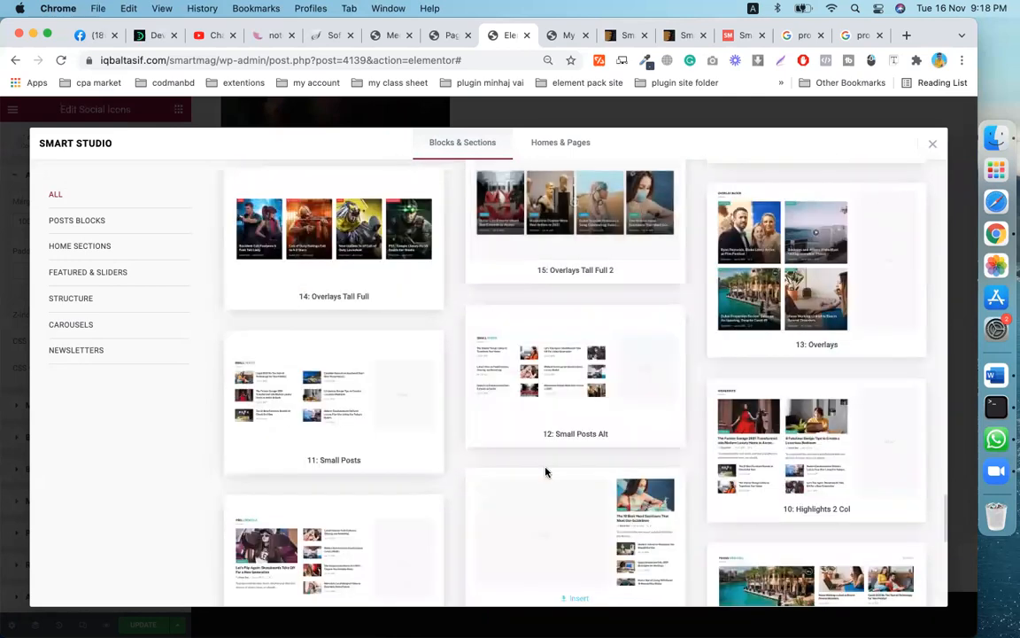
pyautogui.scroll(-7, 548, 474)
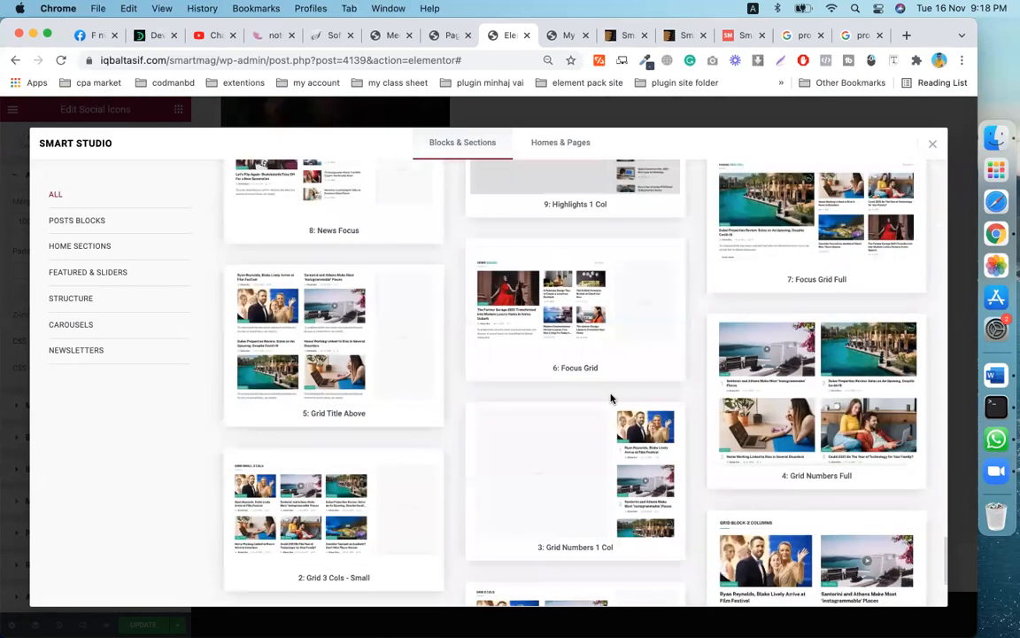
pyautogui.scroll(-1, 615, 388)
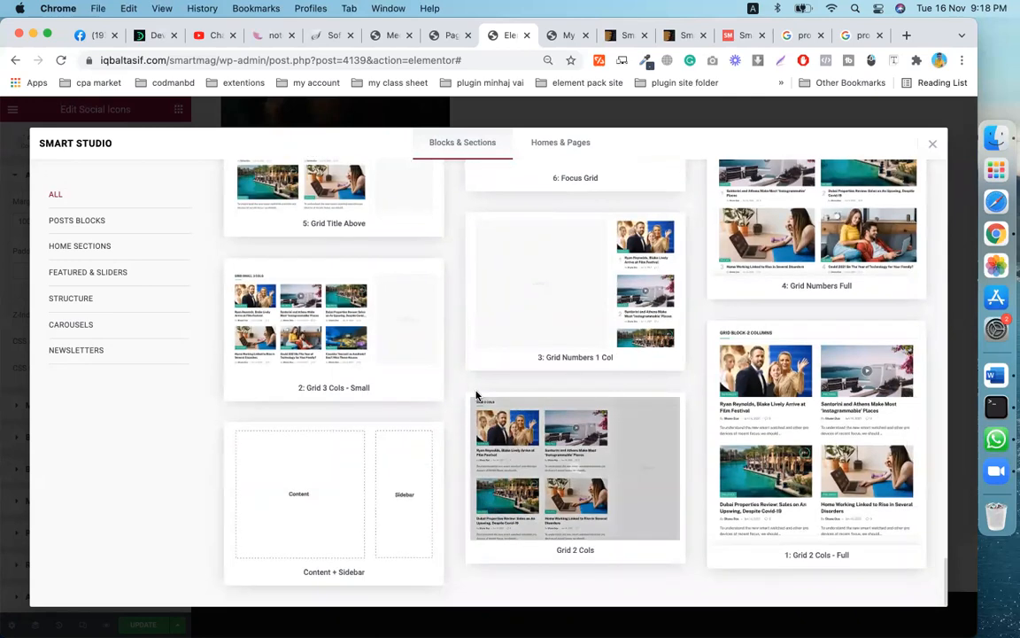
pyautogui.scroll(5, 582, 431)
pyautogui.scroll(20, 582, 431)
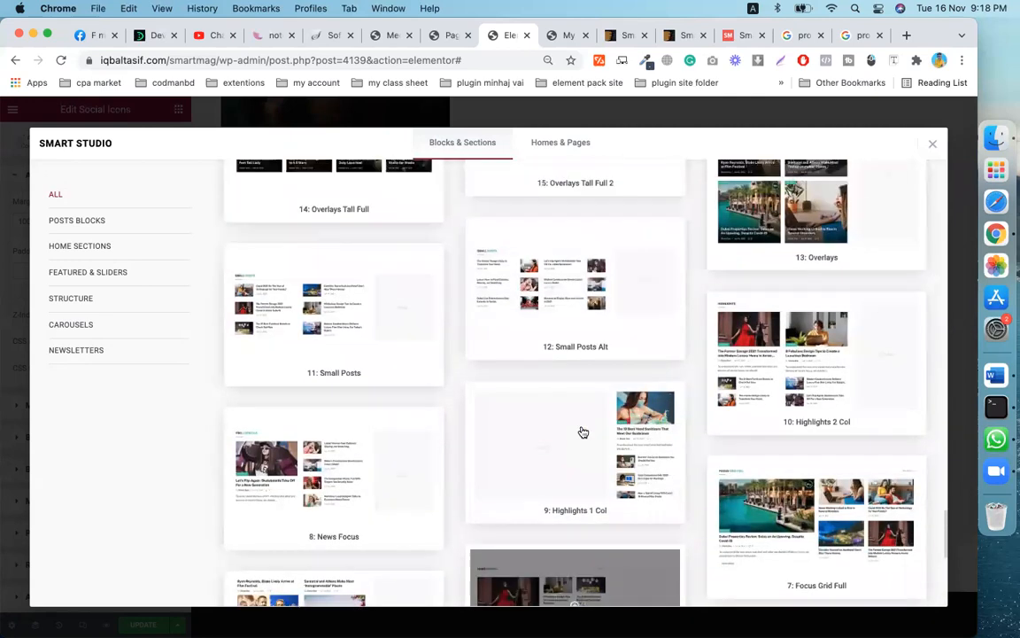
pyautogui.scroll(20, 582, 432)
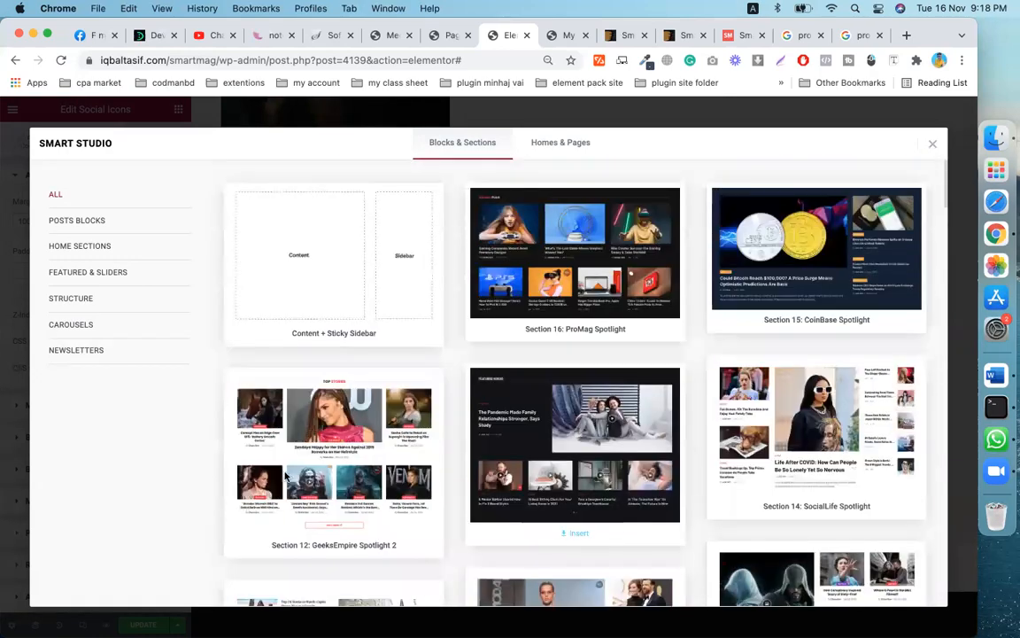
pyautogui.click(88, 221)
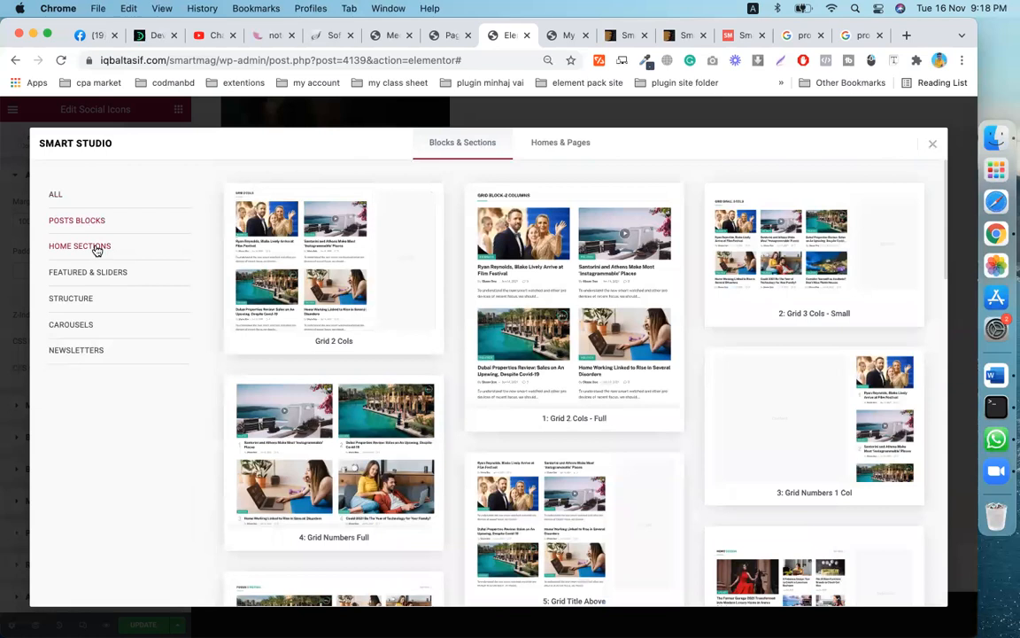
pyautogui.click(98, 251)
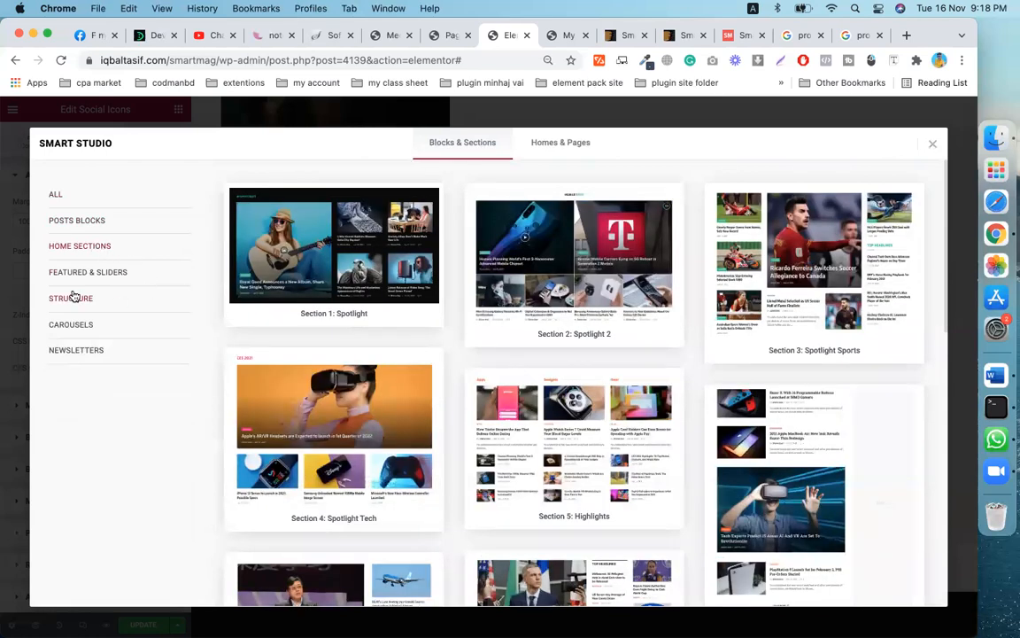
pyautogui.click(94, 277)
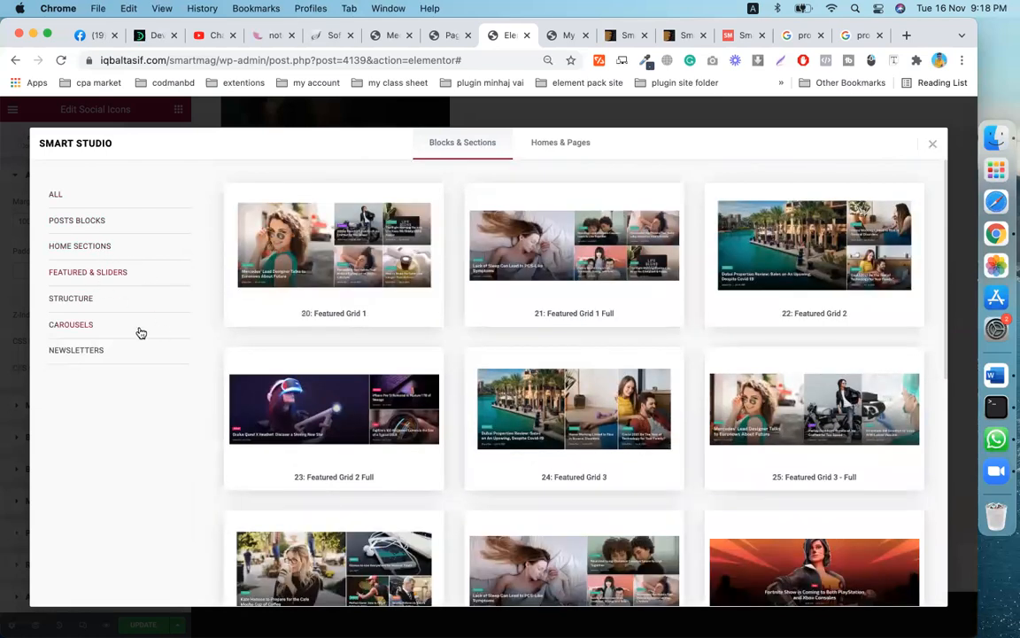
pyautogui.click(96, 301)
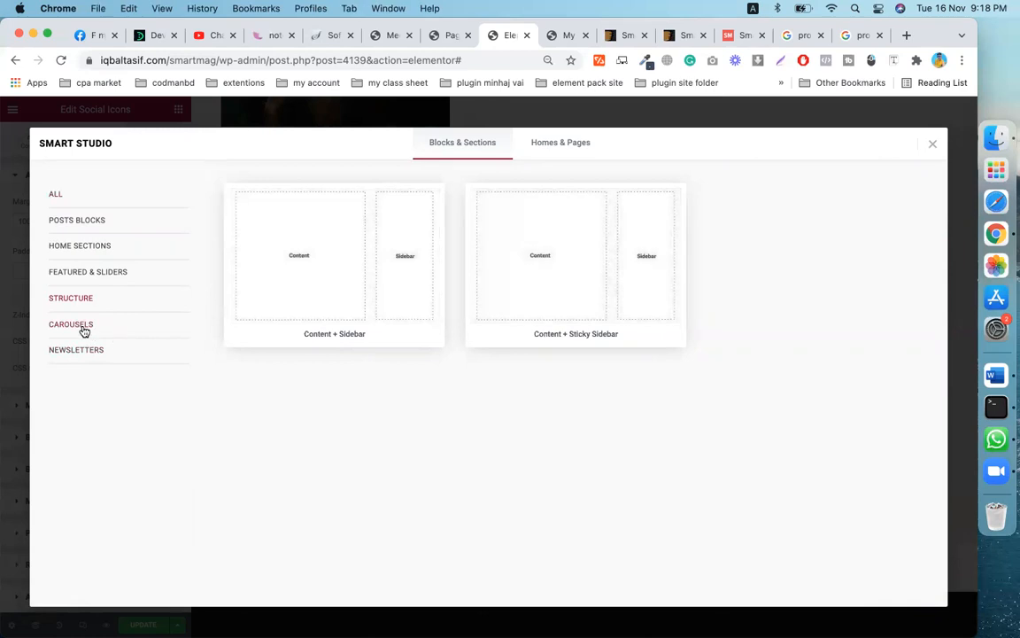
# - Filter to Carousels, preview and insert the 36: Carousel Overlays template
pyautogui.click(78, 325)
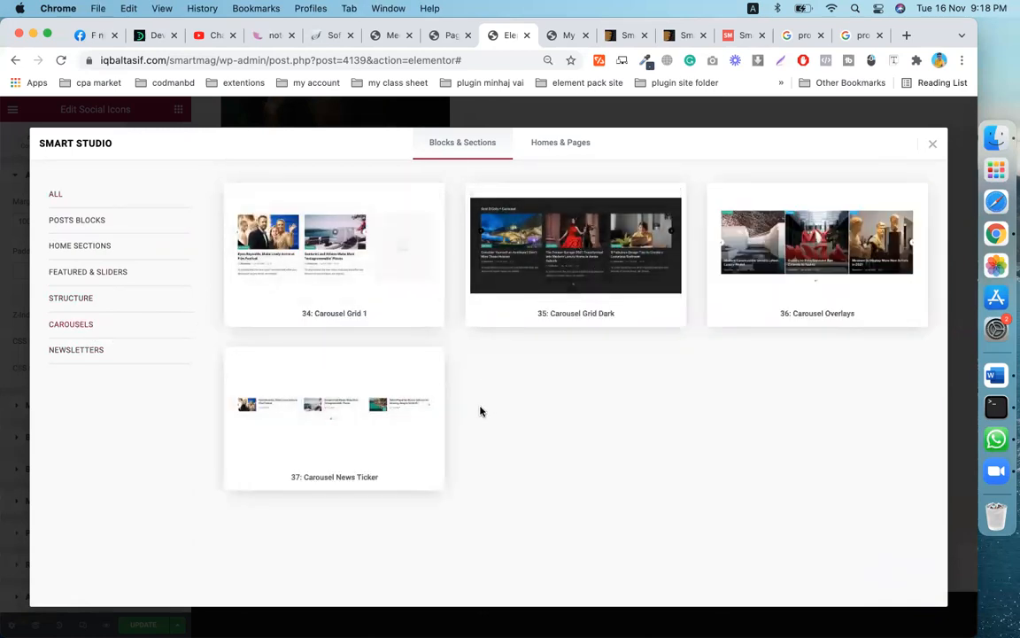
pyautogui.click(820, 250)
pyautogui.click(888, 144)
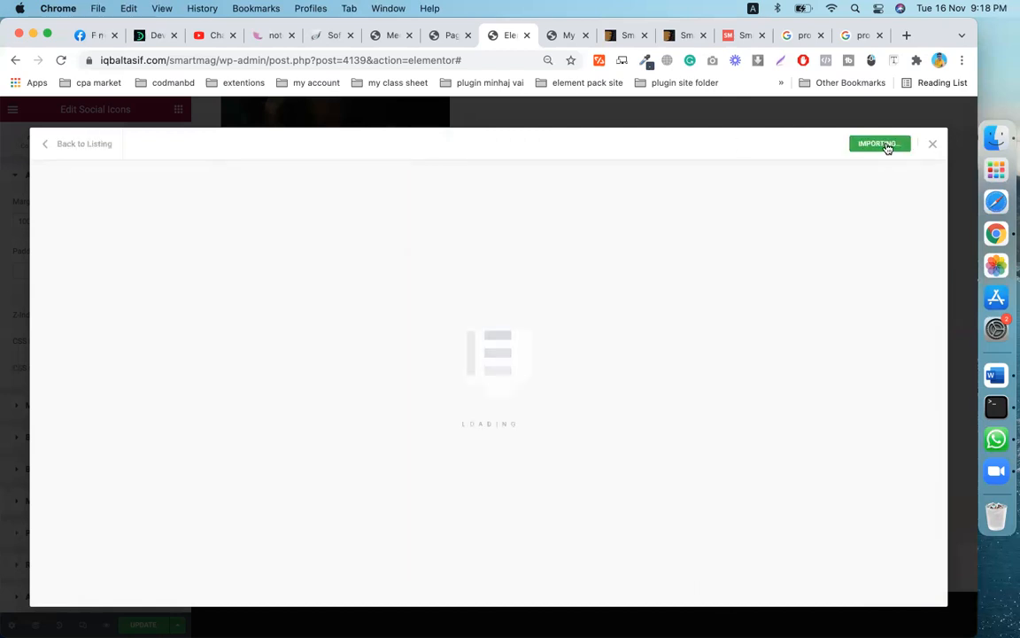
# - Add a new section below the imported carousel overlays block
pyautogui.scroll(-3, 294, 574)
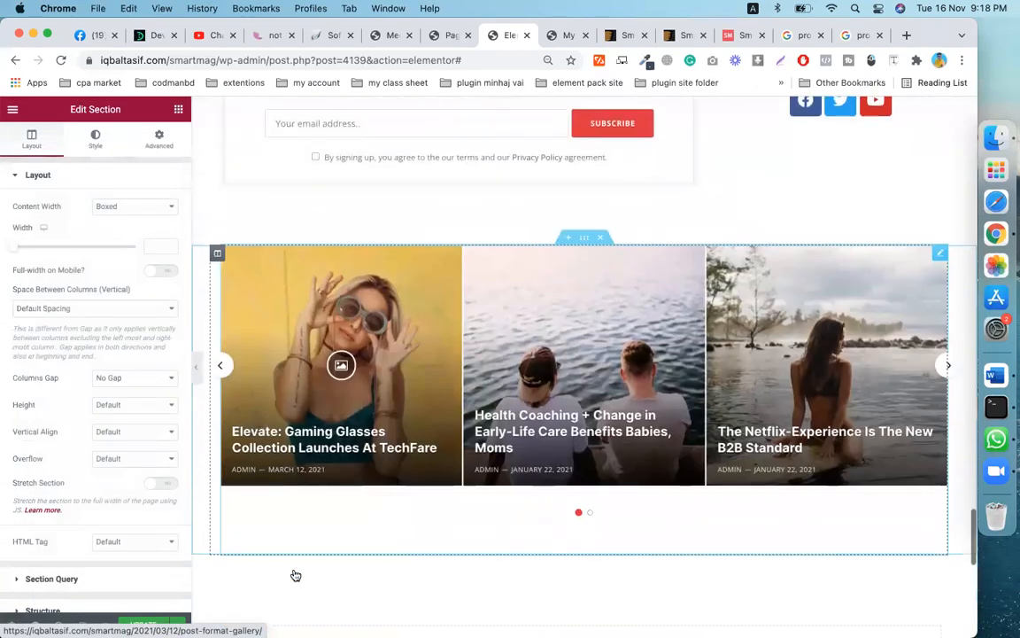
pyautogui.scroll(10, 532, 457)
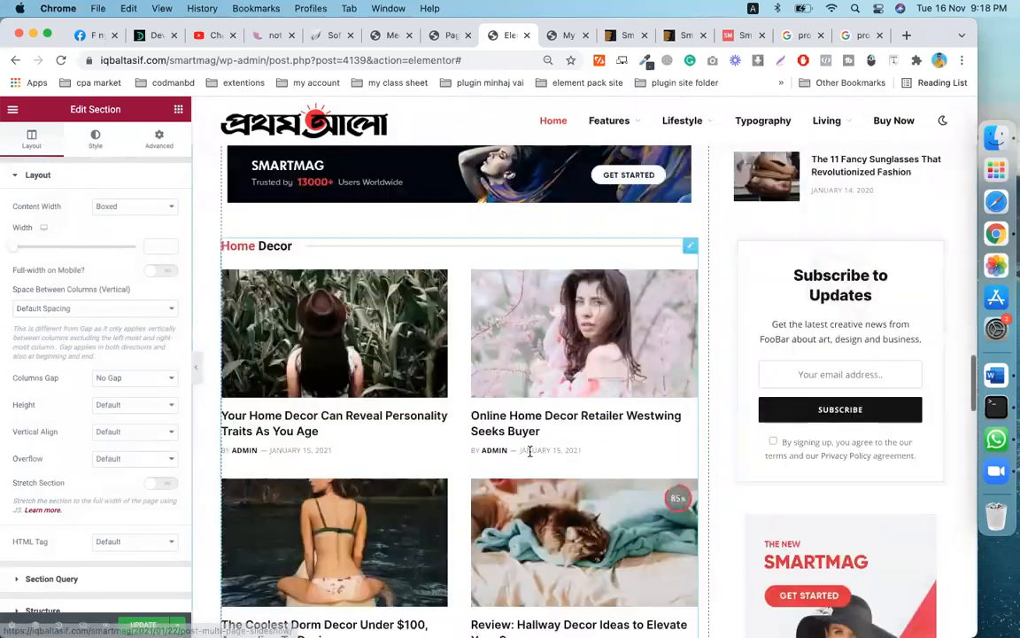
pyautogui.scroll(15, 532, 457)
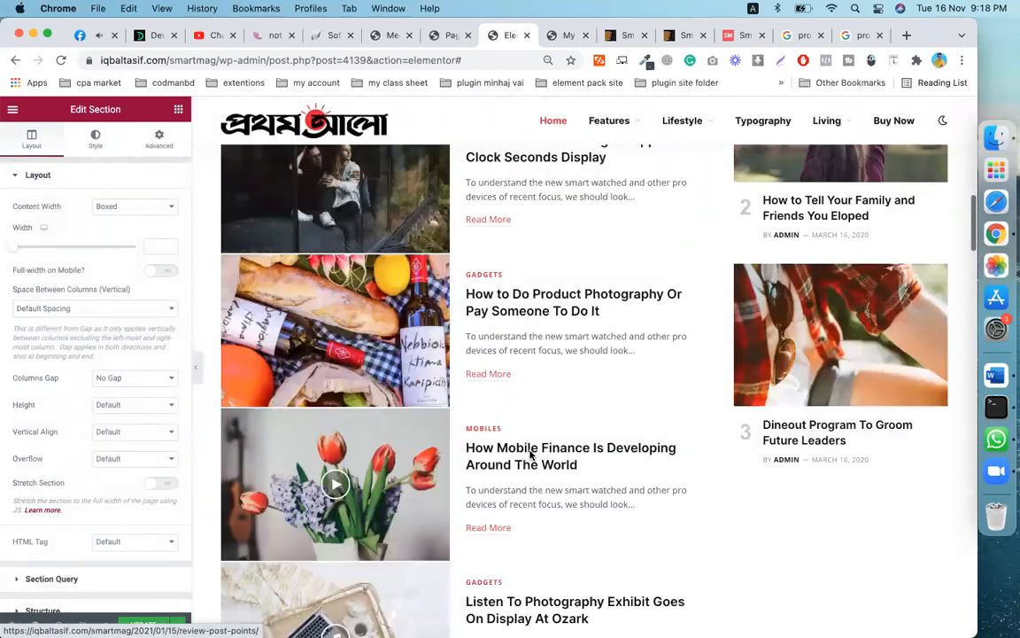
pyautogui.scroll(-15, 531, 455)
pyautogui.scroll(-15, 530, 455)
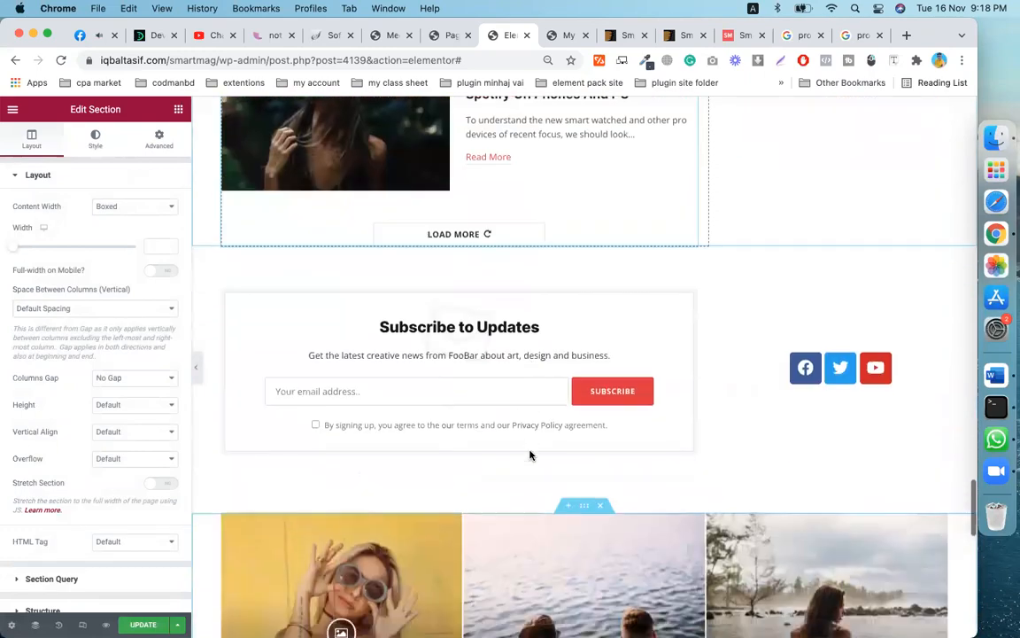
pyautogui.scroll(-5, 531, 456)
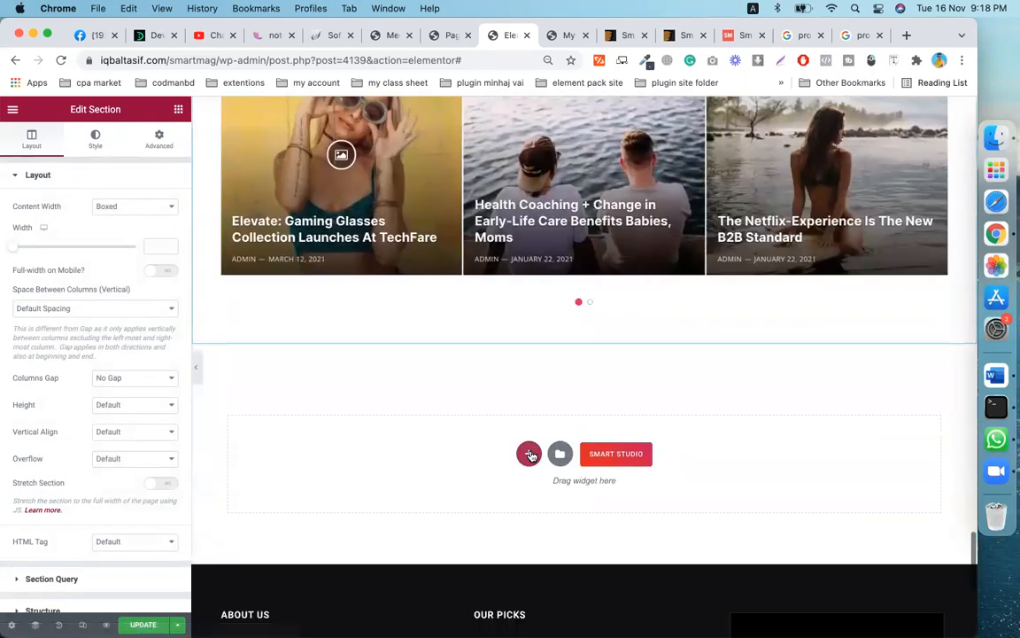
pyautogui.scroll(8, 531, 455)
pyautogui.scroll(-5, 531, 455)
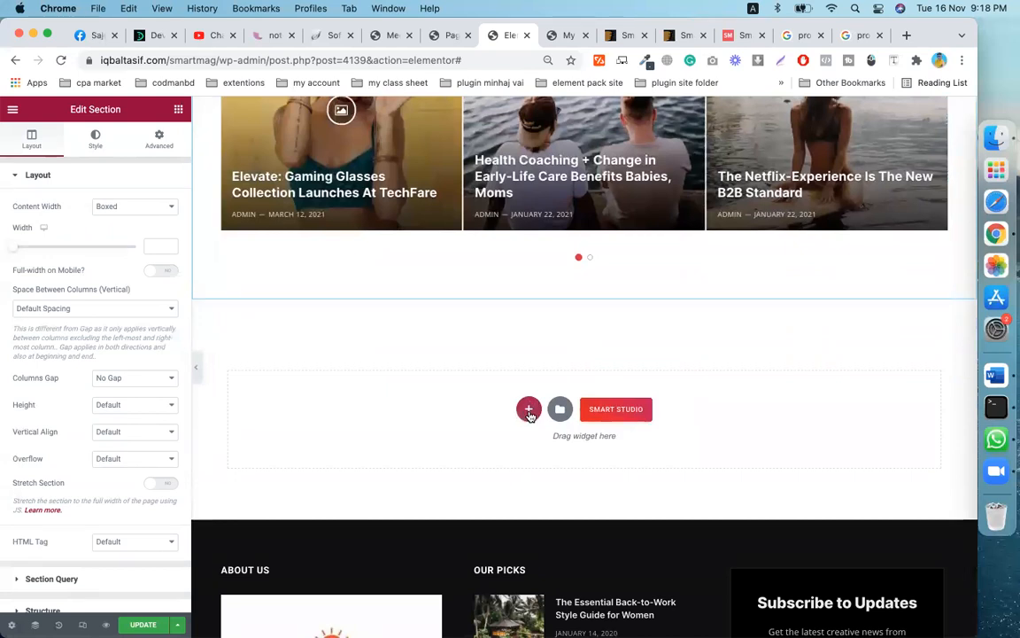
pyautogui.click(528, 410)
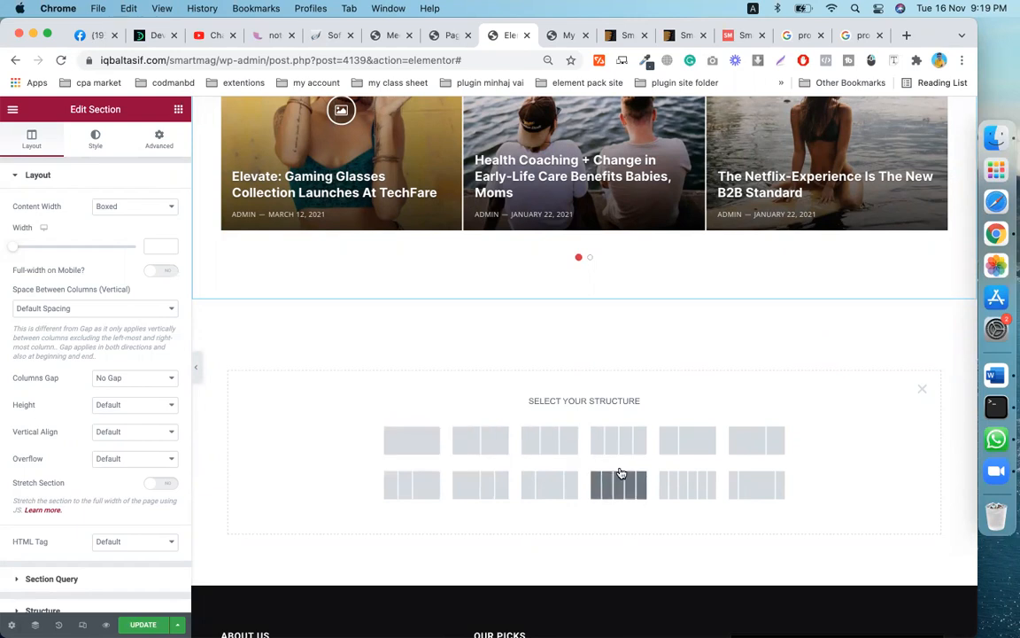
# - Close the Select Your Structure picker, leaving an empty single-column section
pyautogui.scroll(-2, 617, 470)
pyautogui.scroll(-3, 570, 446)
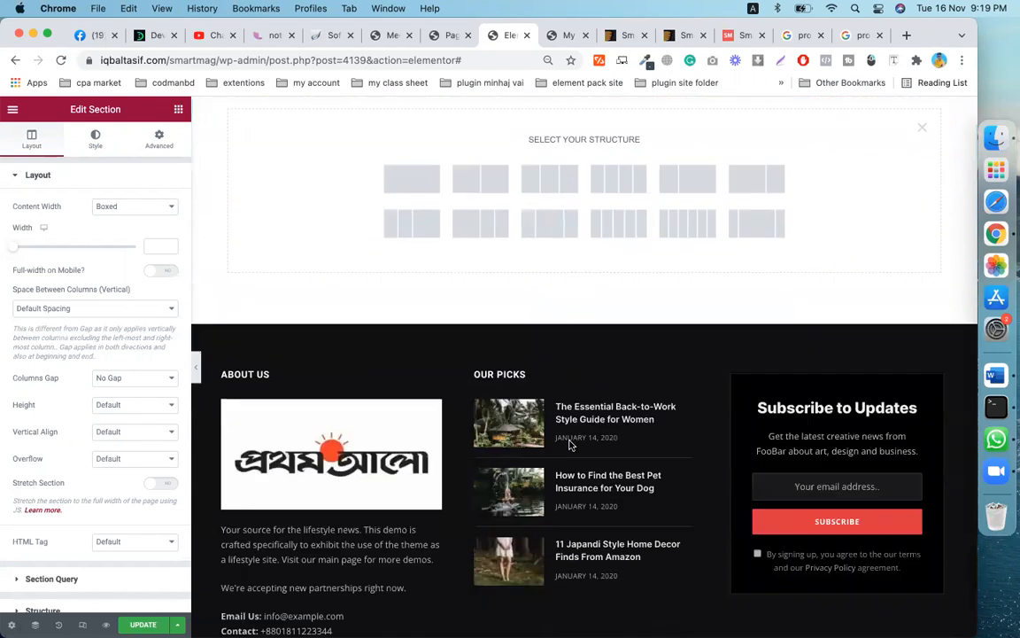
pyautogui.scroll(5, 621, 470)
pyautogui.scroll(-2, 664, 492)
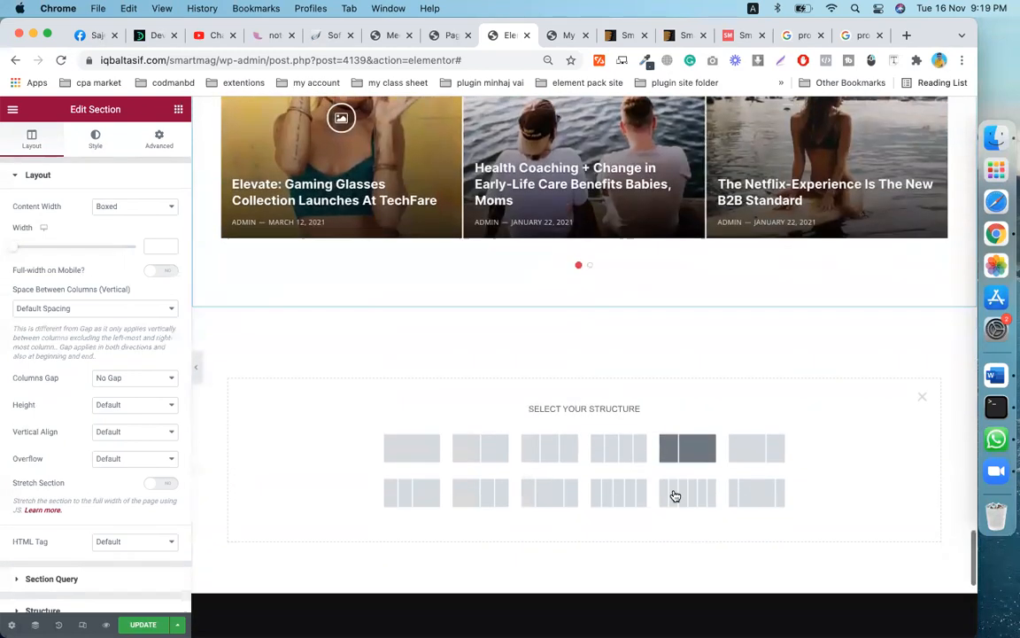
pyautogui.click(922, 388)
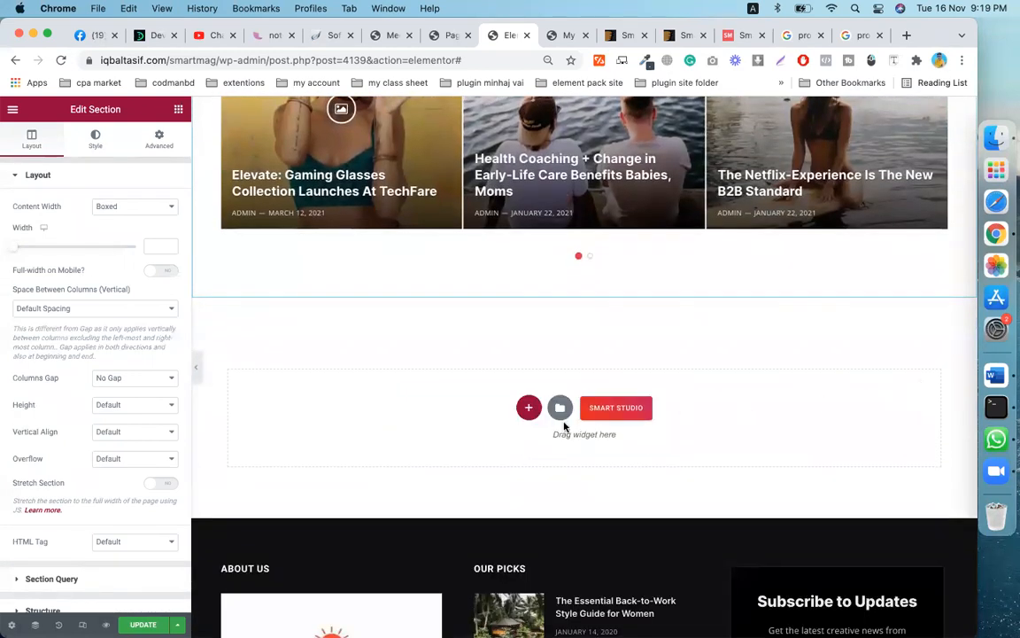
# - Open the Elementor template library and look through its Pages templates
pyautogui.click(559, 410)
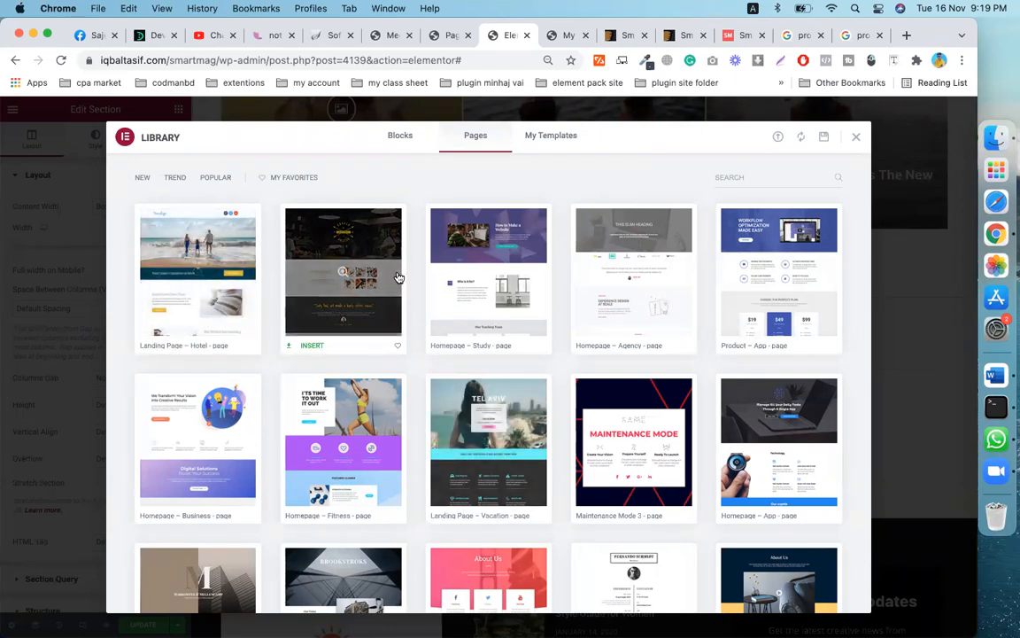
pyautogui.scroll(-5, 476, 346)
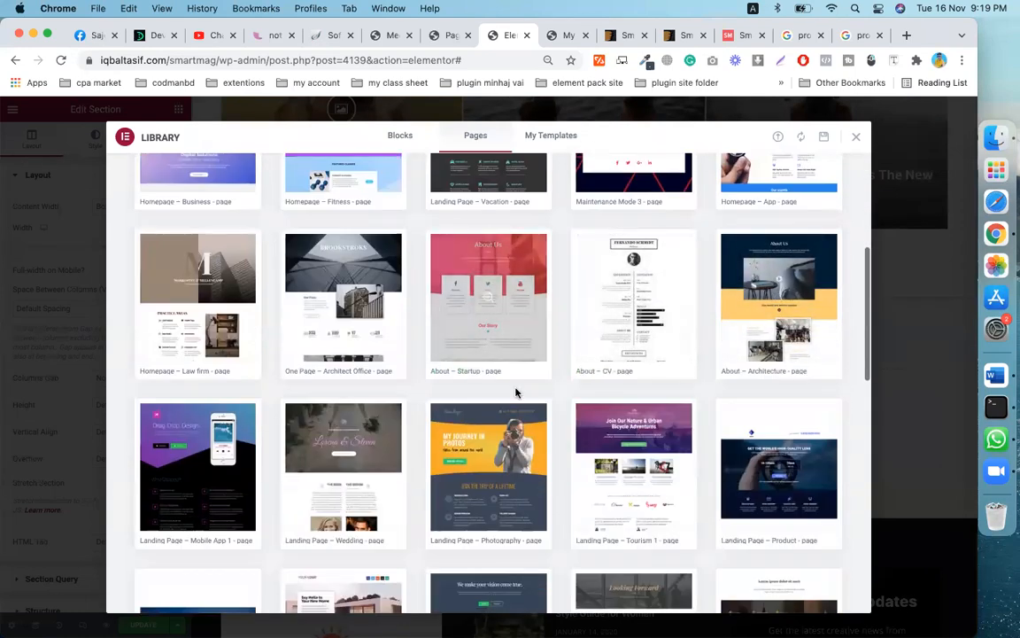
pyautogui.scroll(-3, 514, 391)
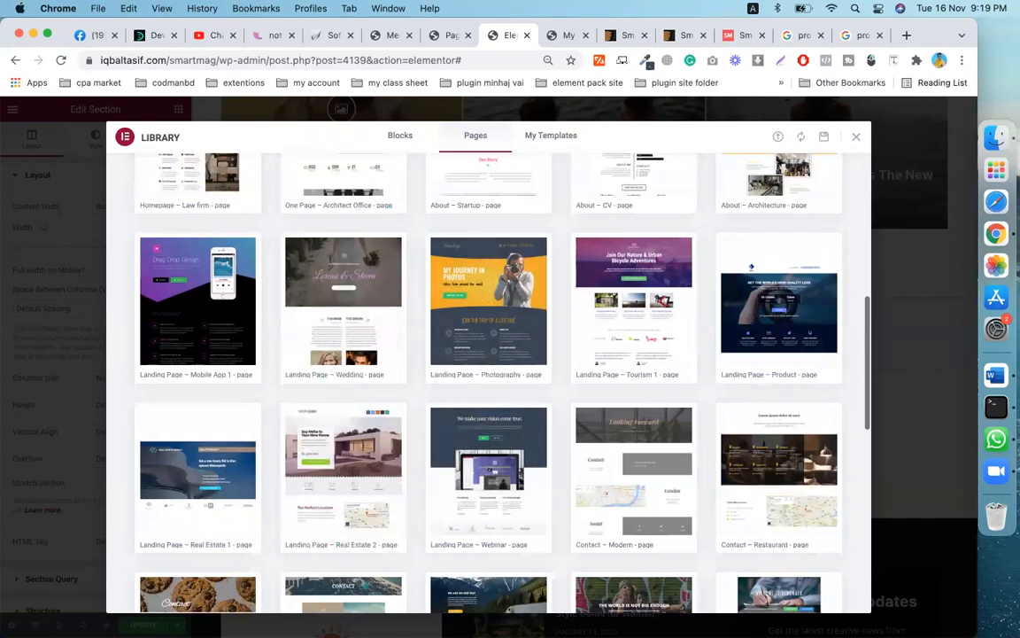
pyautogui.scroll(-3, 539, 397)
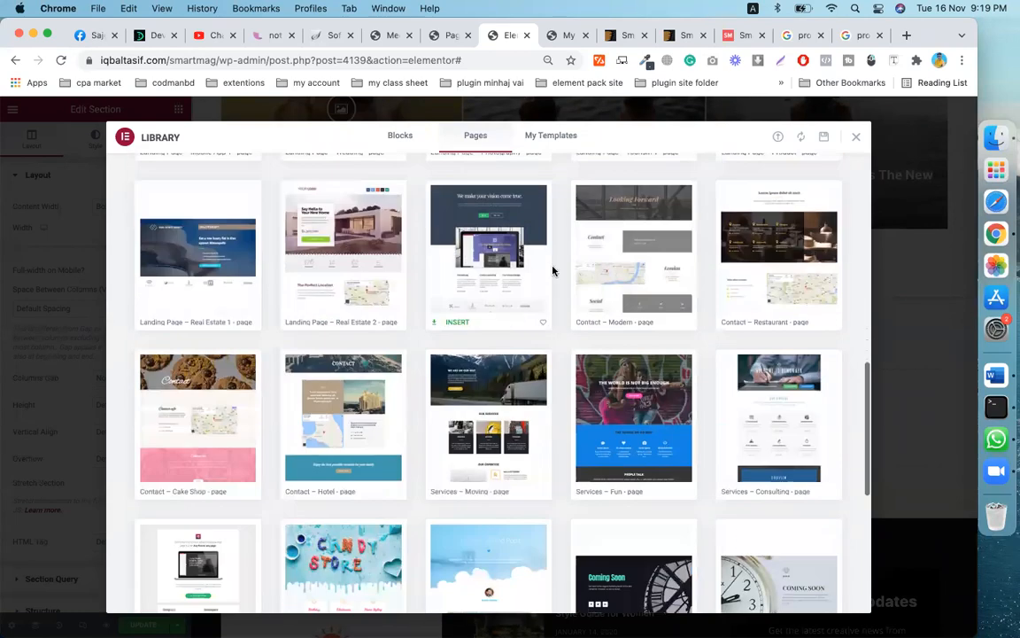
pyautogui.scroll(-5, 635, 266)
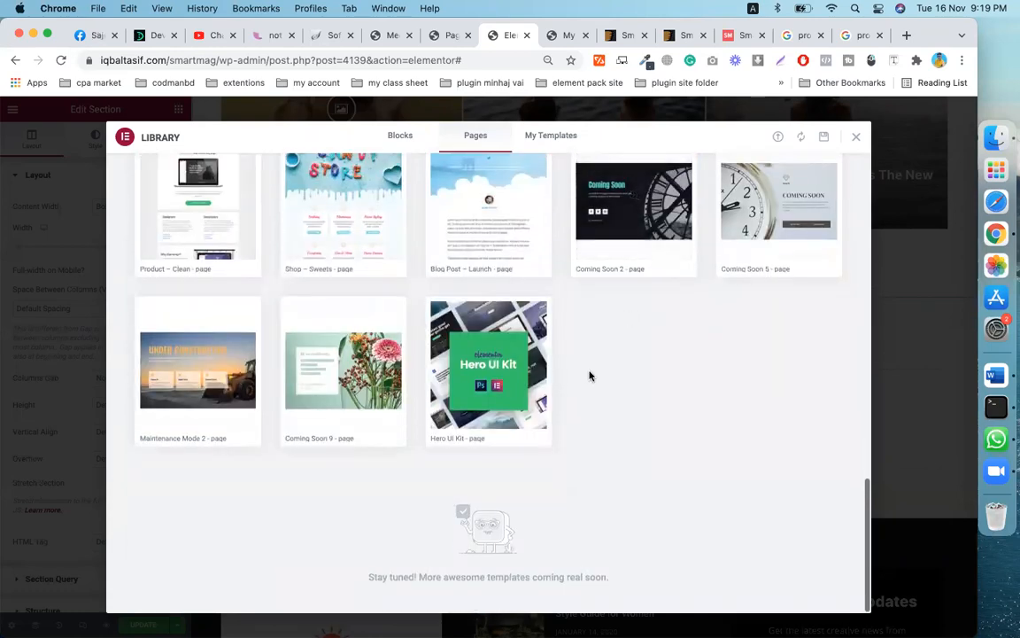
pyautogui.scroll(10, 652, 324)
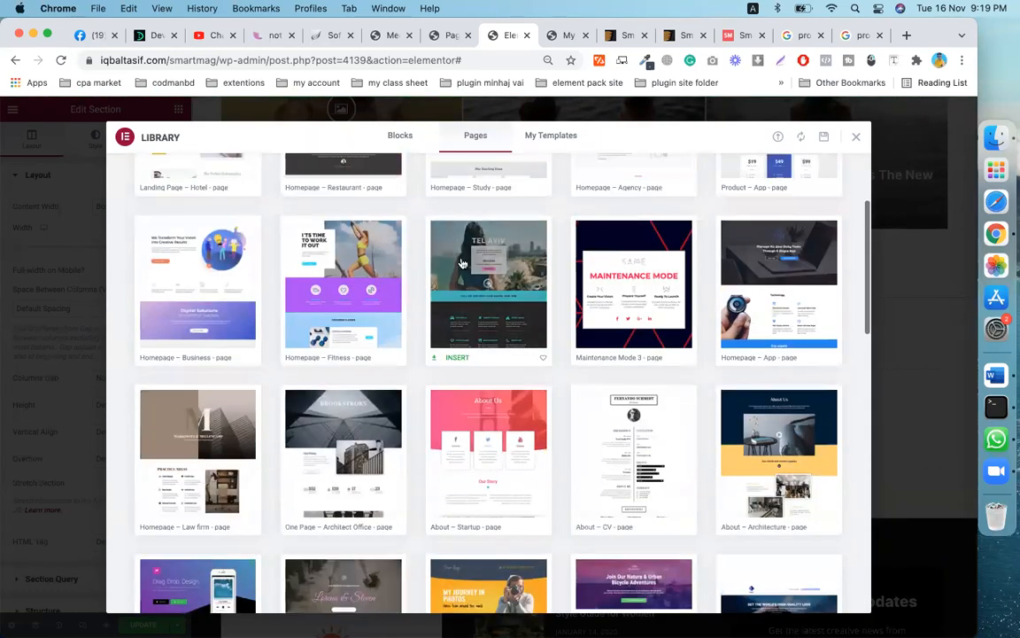
pyautogui.scroll(-10, 535, 476)
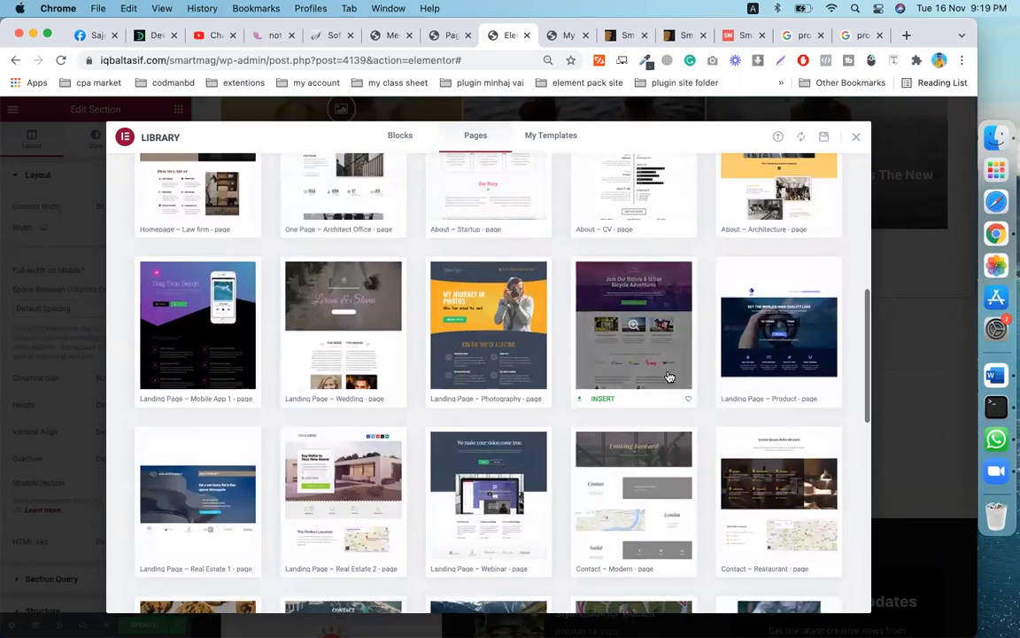
pyautogui.scroll(10, 734, 425)
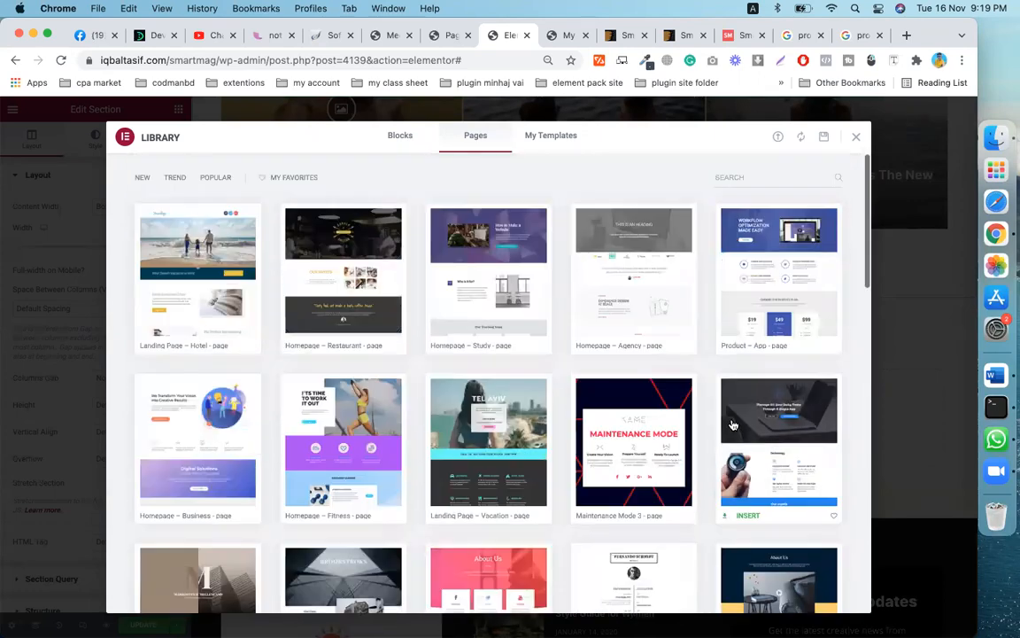
# - Browse Blocks filtered by Single Post, Single Product and Single Page, ending on the Blocks tab
pyautogui.click(401, 137)
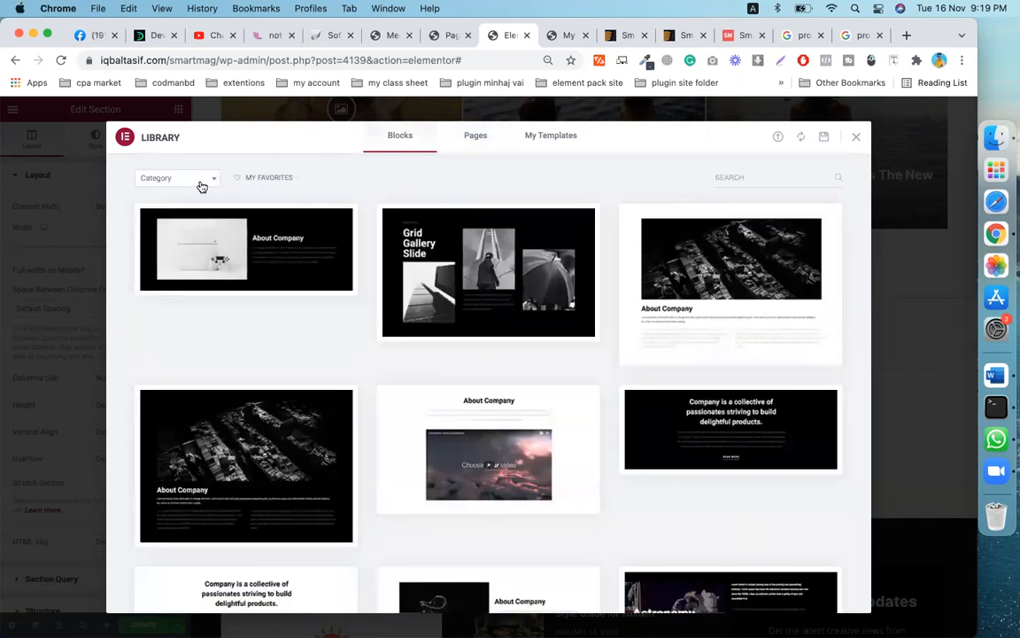
pyautogui.click(202, 181)
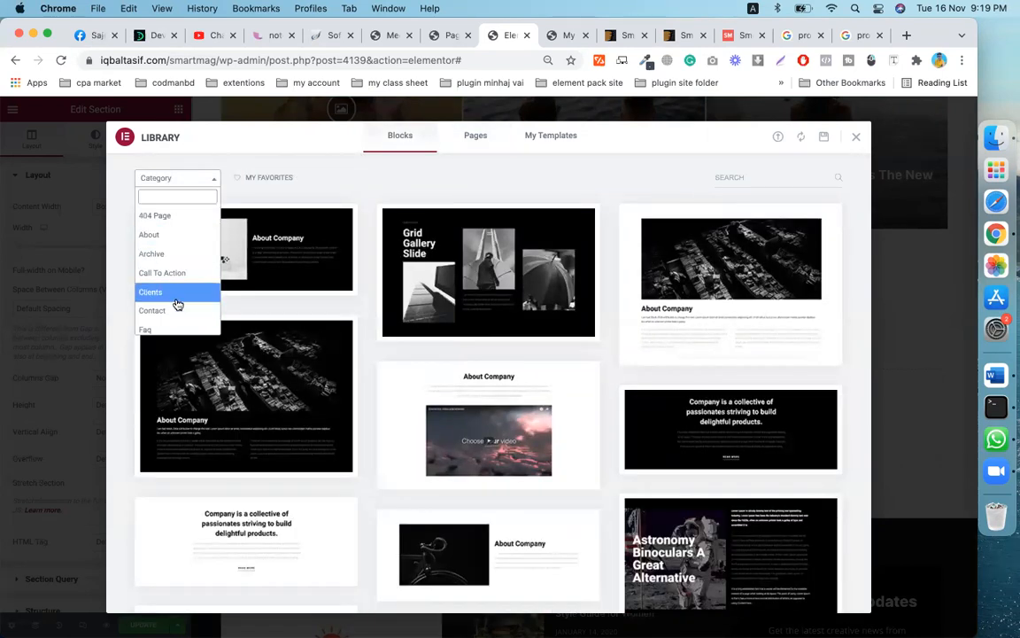
pyautogui.scroll(-3, 176, 303)
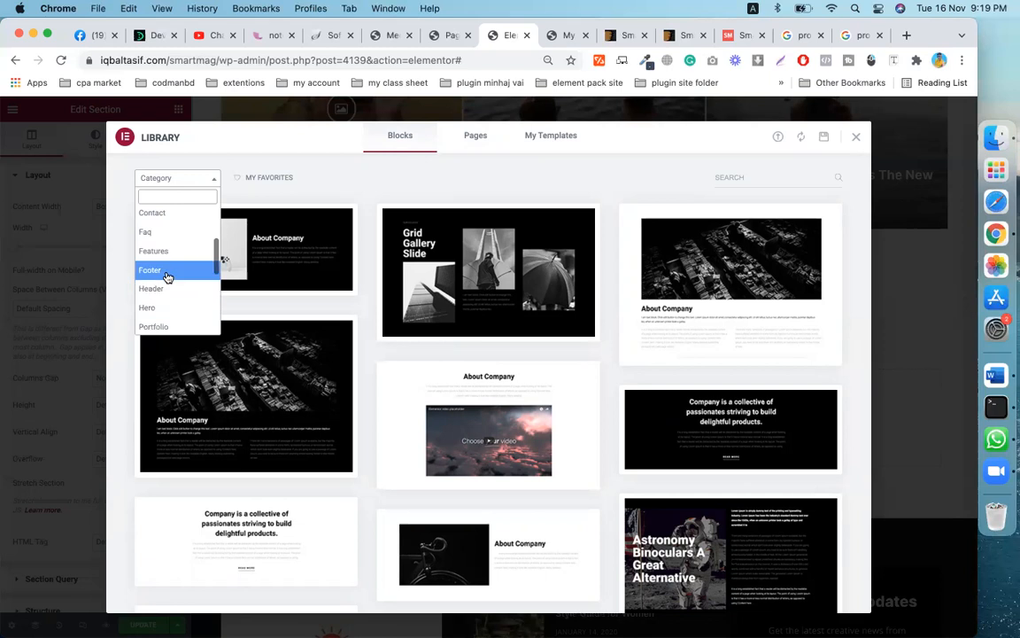
pyautogui.scroll(-2, 169, 274)
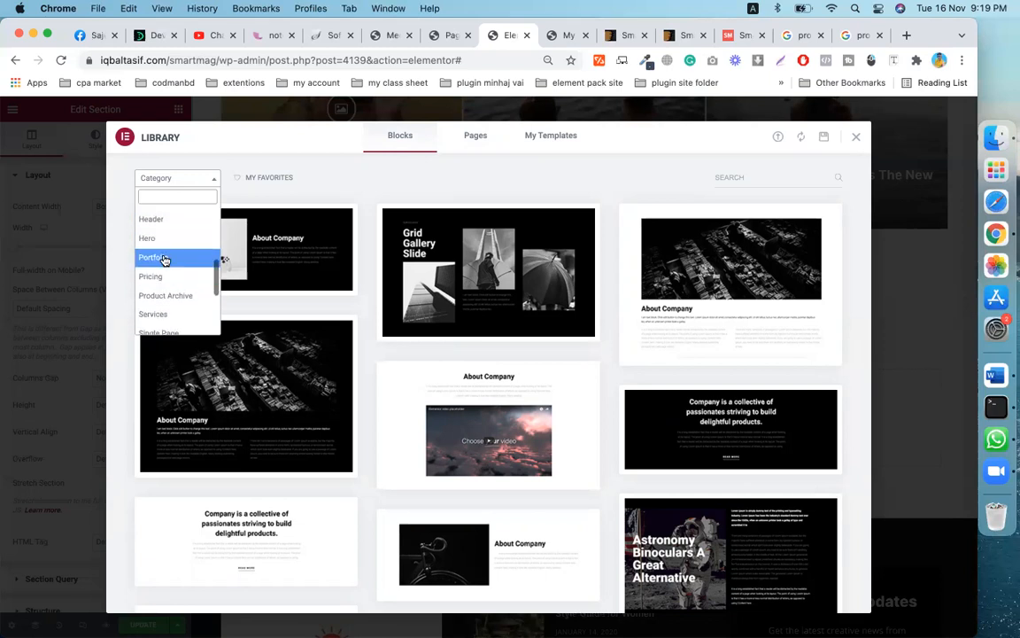
pyautogui.scroll(-1, 172, 282)
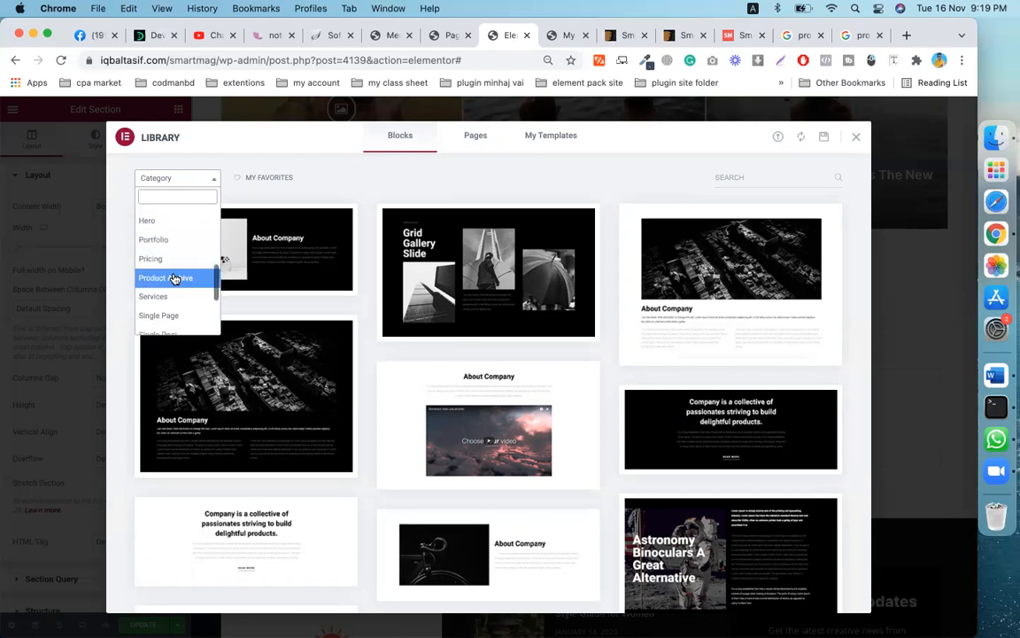
pyautogui.scroll(-3, 173, 280)
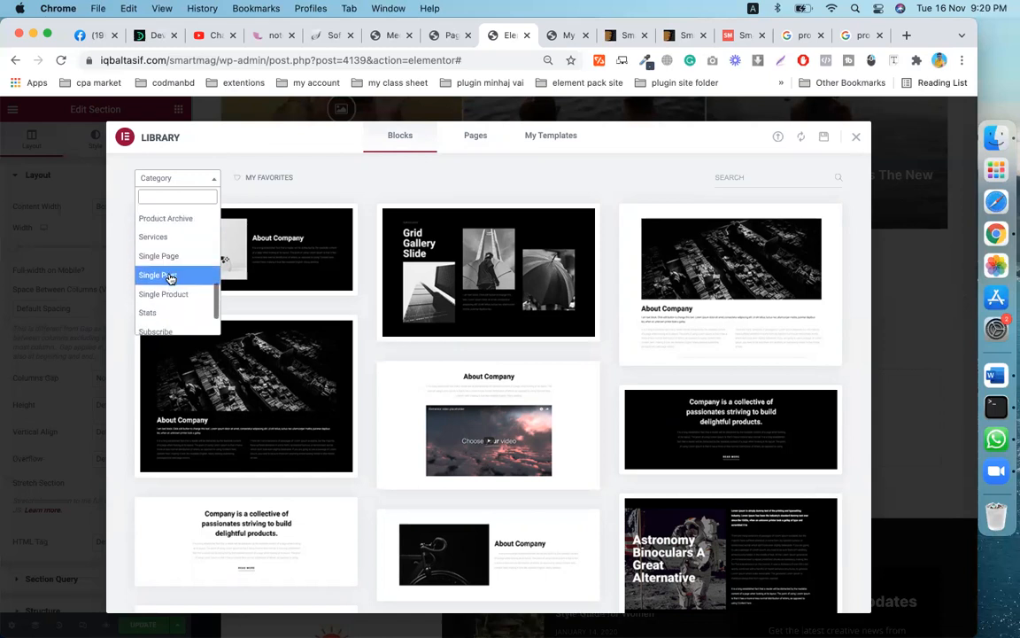
pyautogui.click(164, 280)
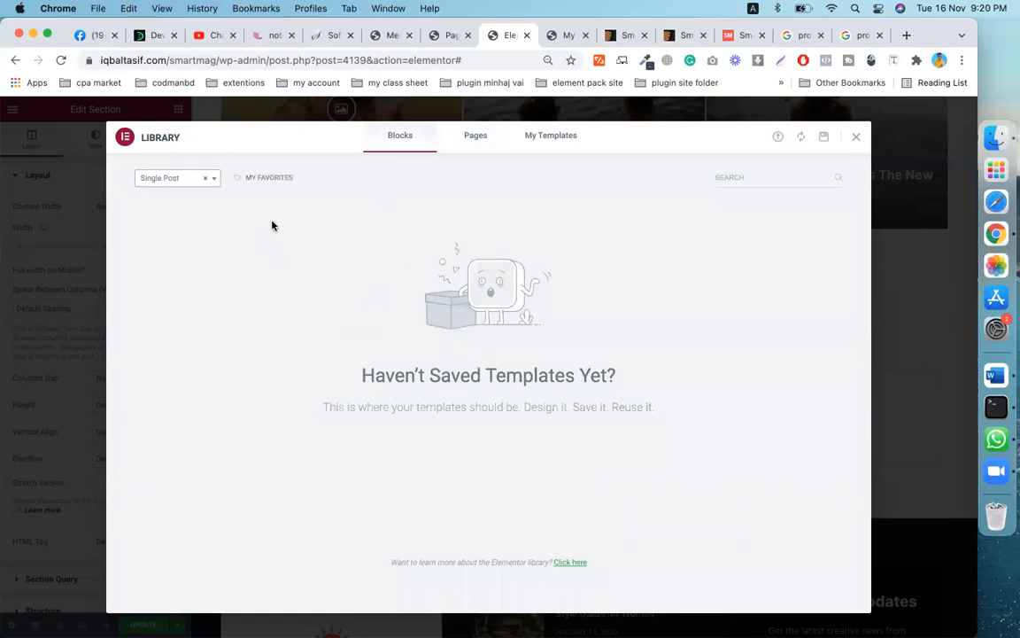
pyautogui.click(202, 182)
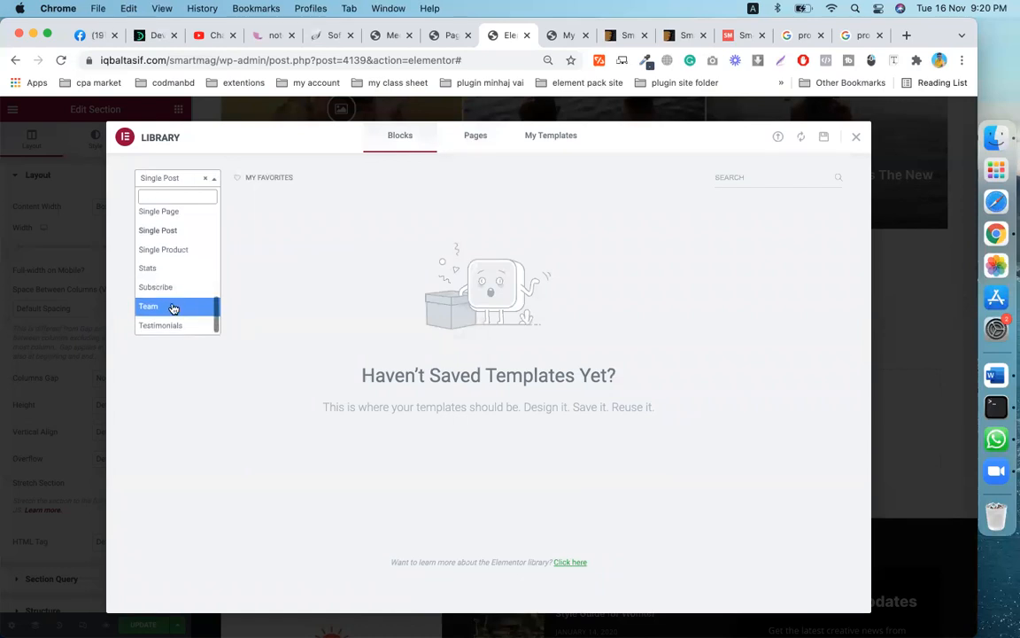
pyautogui.click(164, 253)
pyautogui.click(211, 180)
pyautogui.click(168, 221)
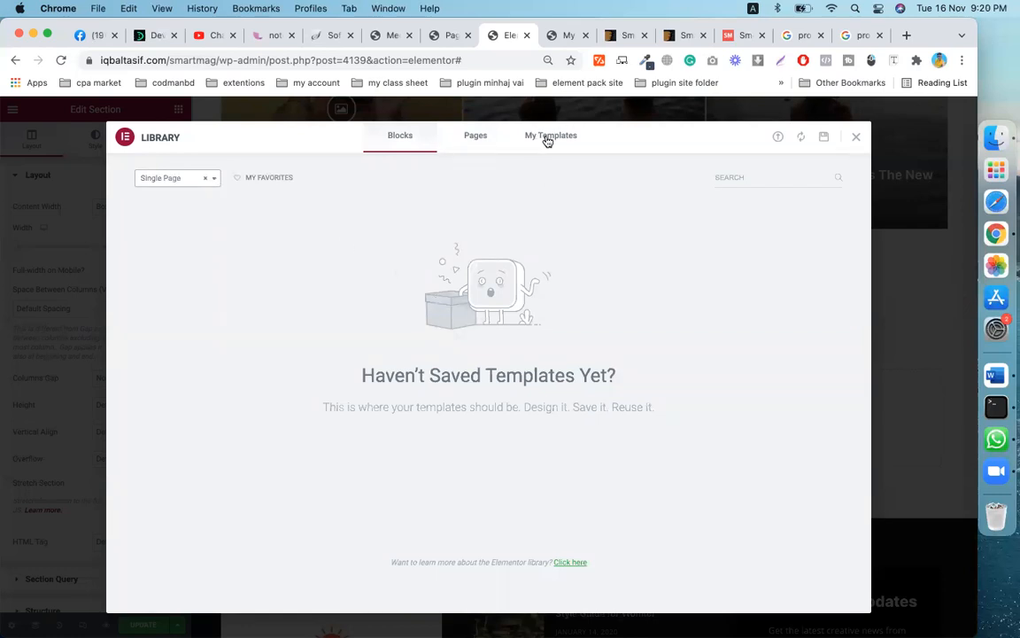
pyautogui.click(468, 140)
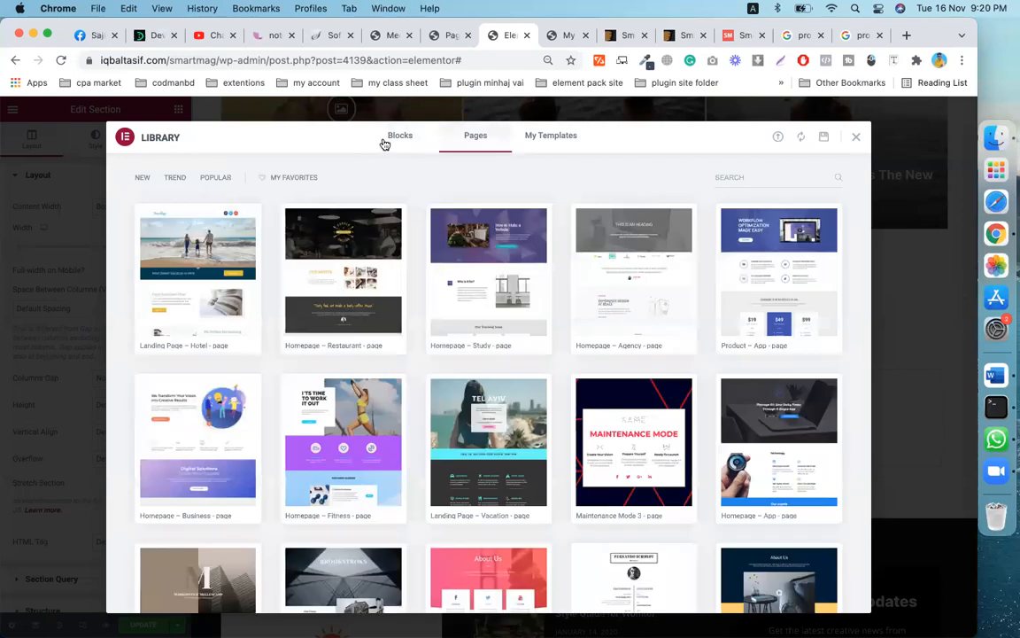
pyautogui.click(390, 142)
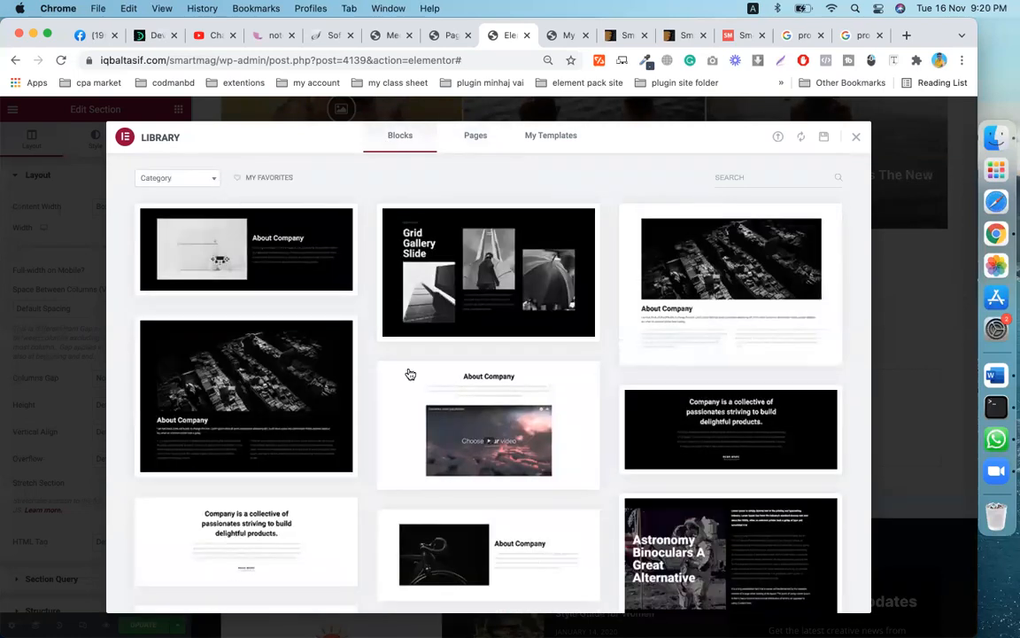
pyautogui.scroll(-3, 410, 372)
pyautogui.scroll(-10, 409, 372)
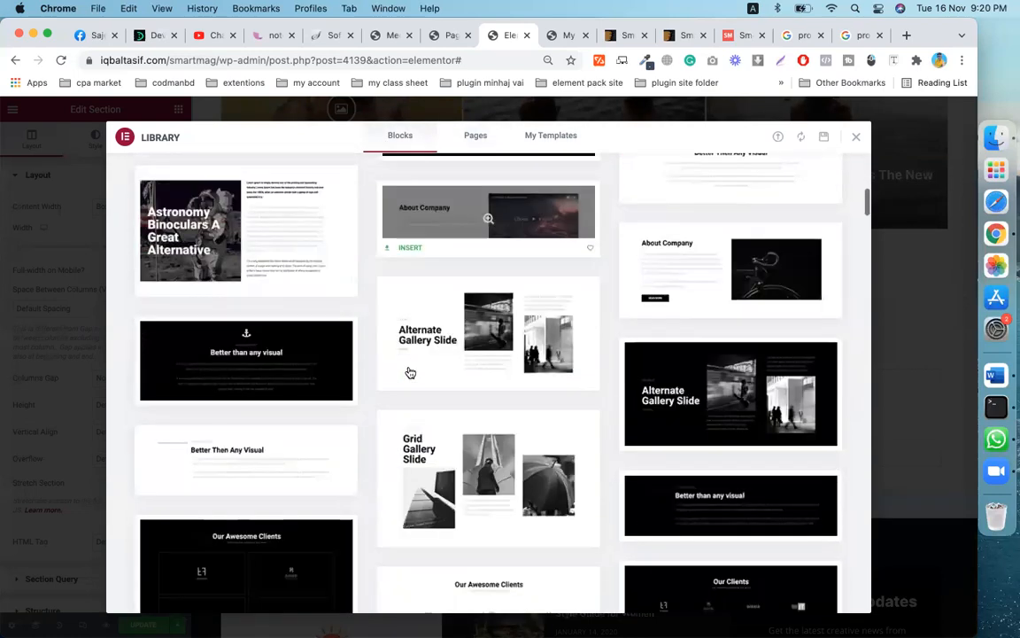
pyautogui.scroll(-5, 409, 373)
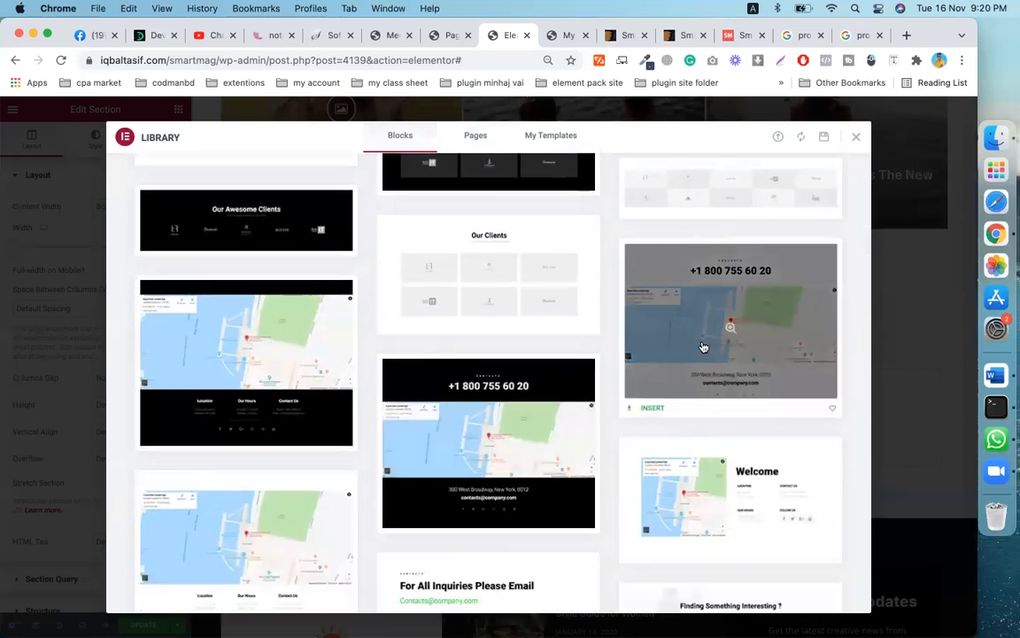
pyautogui.scroll(-3, 704, 345)
pyautogui.scroll(-10, 704, 345)
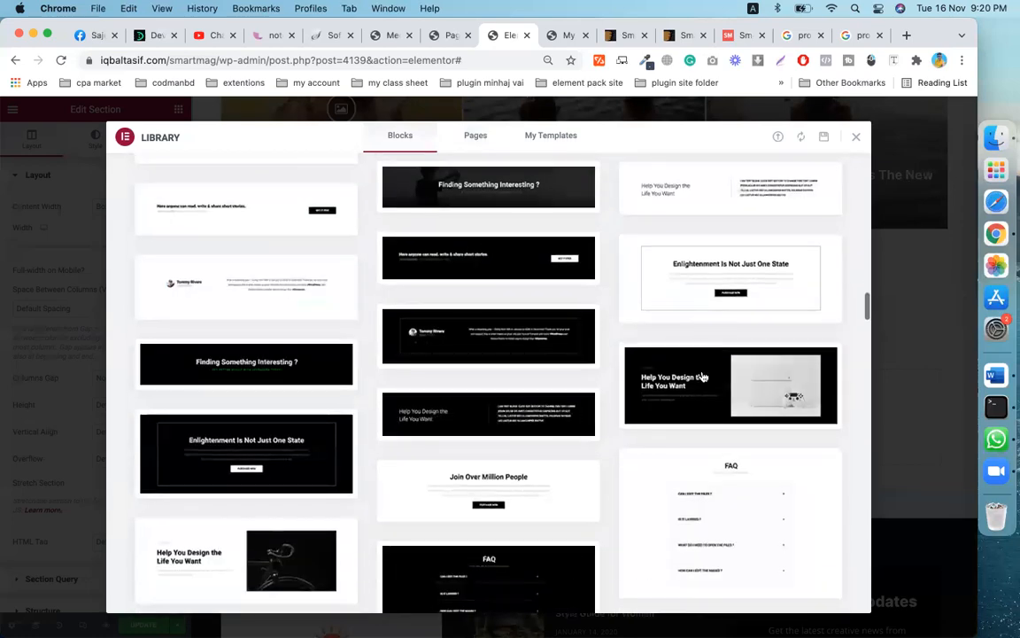
pyautogui.scroll(-10, 675, 457)
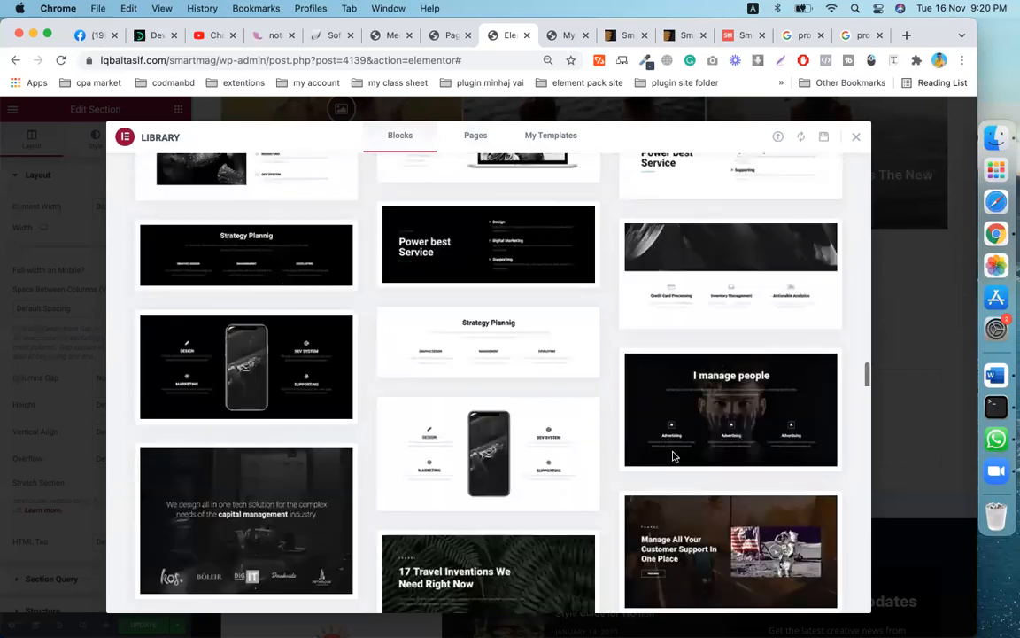
pyautogui.scroll(-3, 704, 363)
pyautogui.scroll(-10, 209, 605)
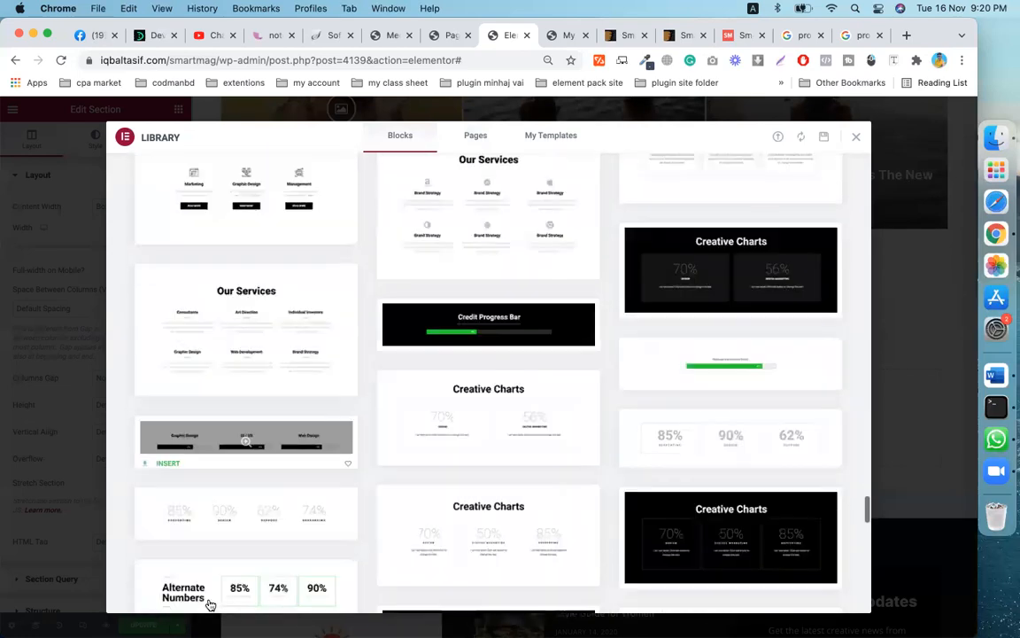
pyautogui.scroll(-8, 423, 446)
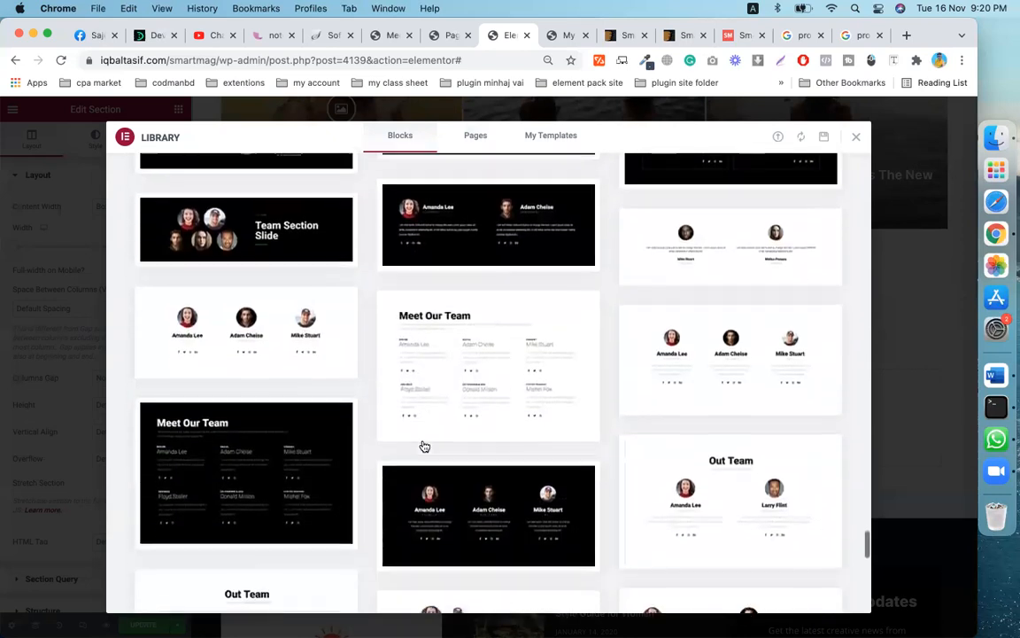
pyautogui.scroll(-5, 540, 417)
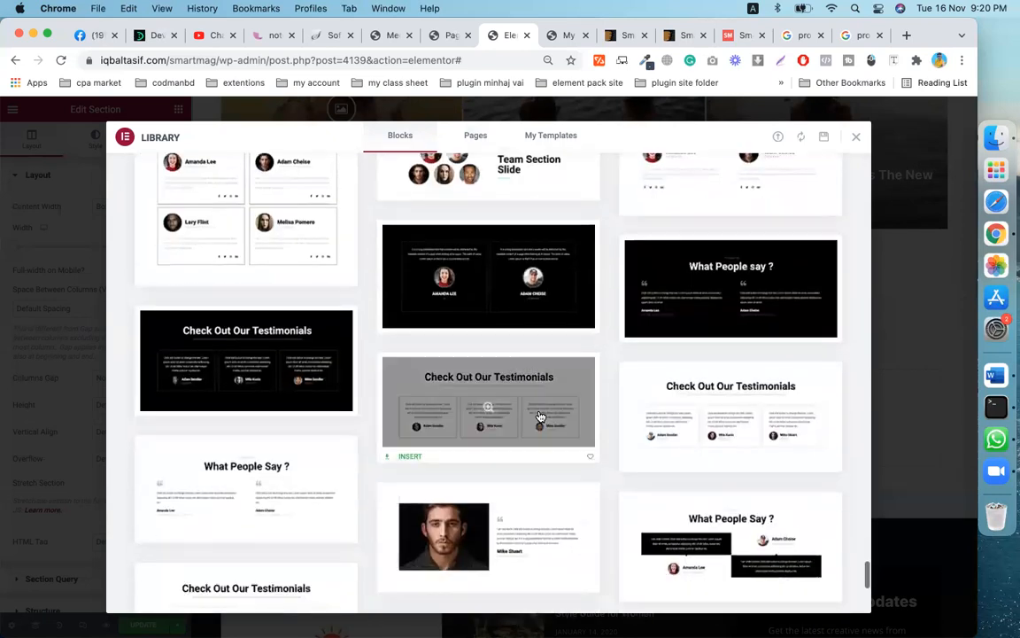
pyautogui.scroll(2, 545, 399)
pyautogui.scroll(-2, 628, 364)
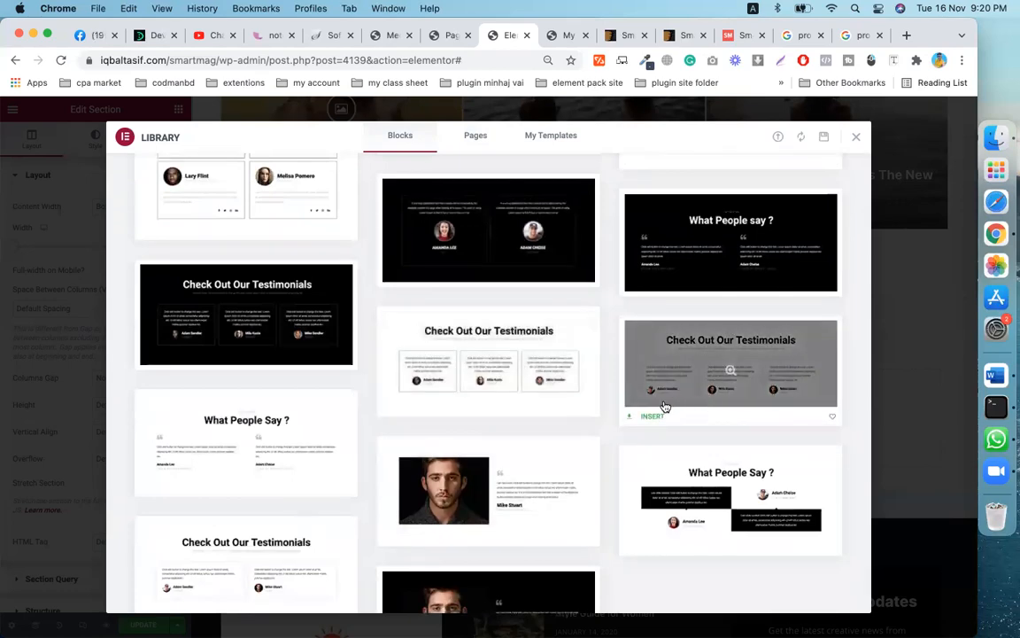
pyautogui.scroll(-4, 666, 406)
pyautogui.scroll(20, 664, 406)
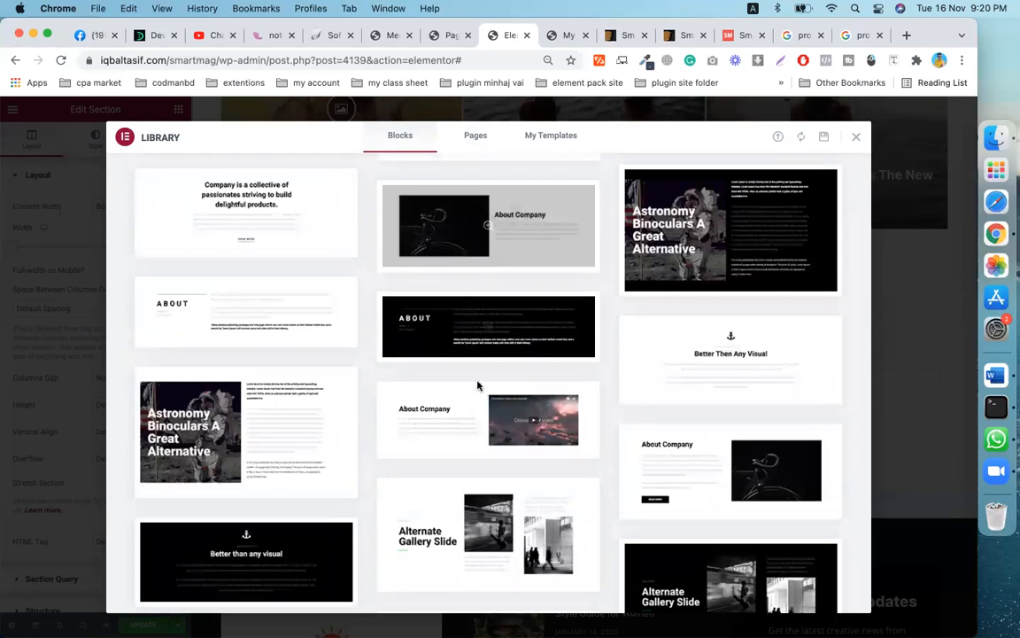
pyautogui.scroll(-4, 517, 446)
pyautogui.scroll(-4, 519, 447)
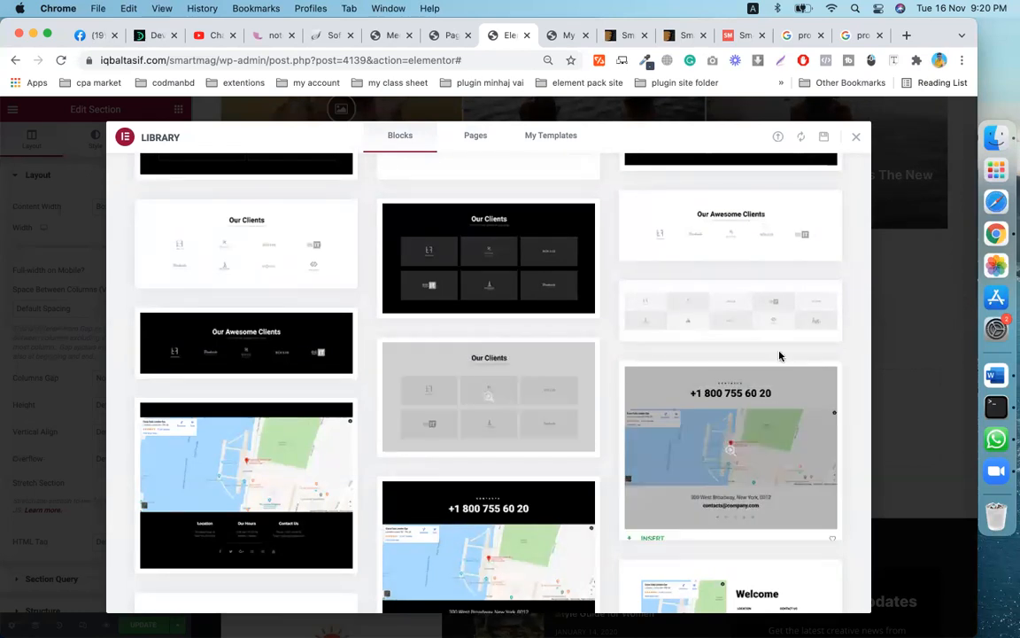
pyautogui.scroll(-2, 759, 291)
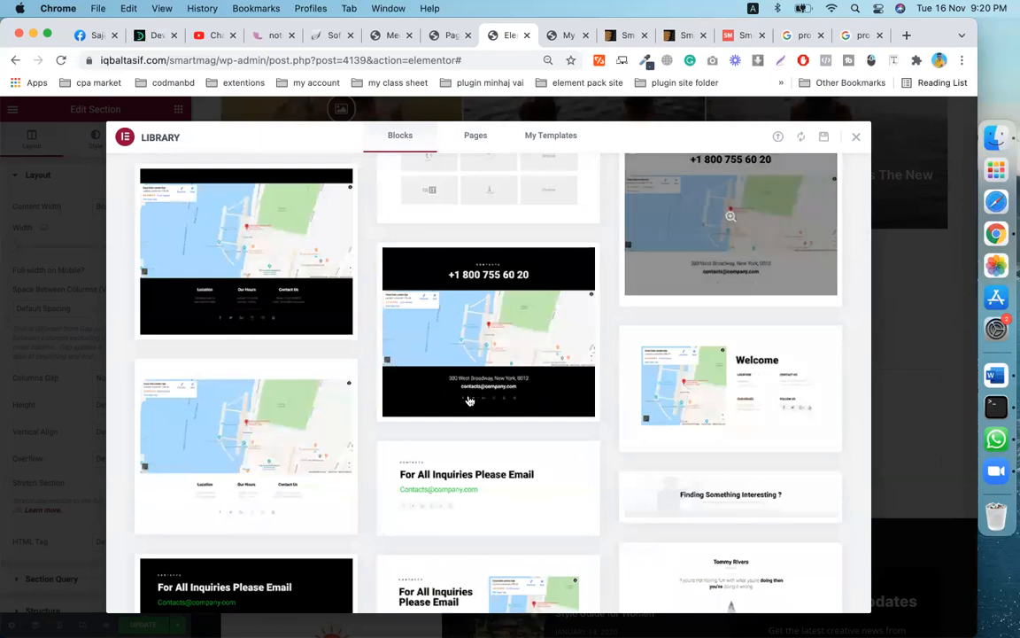
pyautogui.scroll(-5, 483, 427)
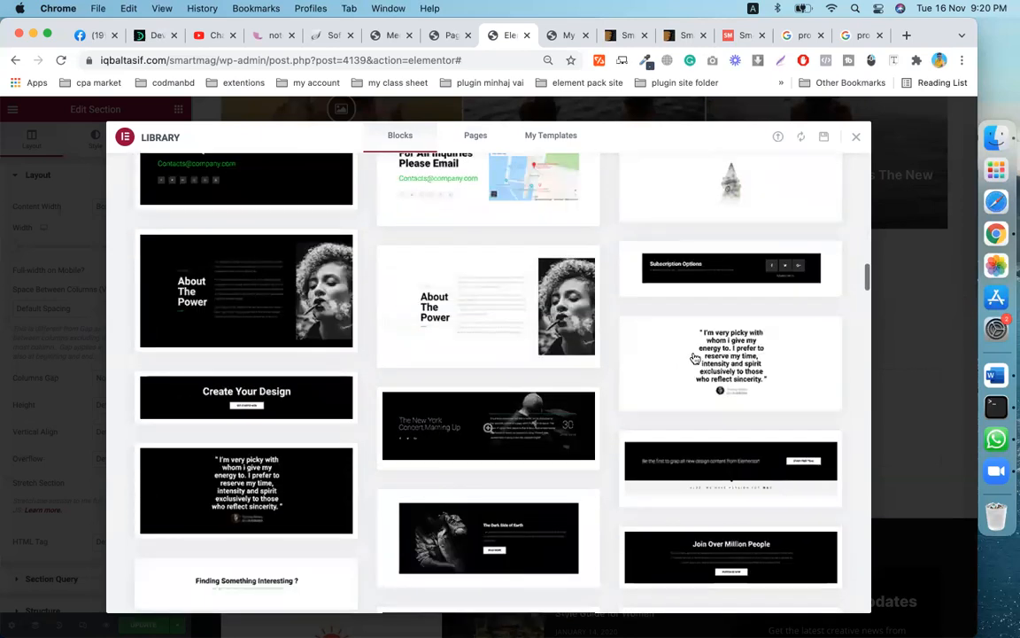
pyautogui.scroll(-5, 547, 369)
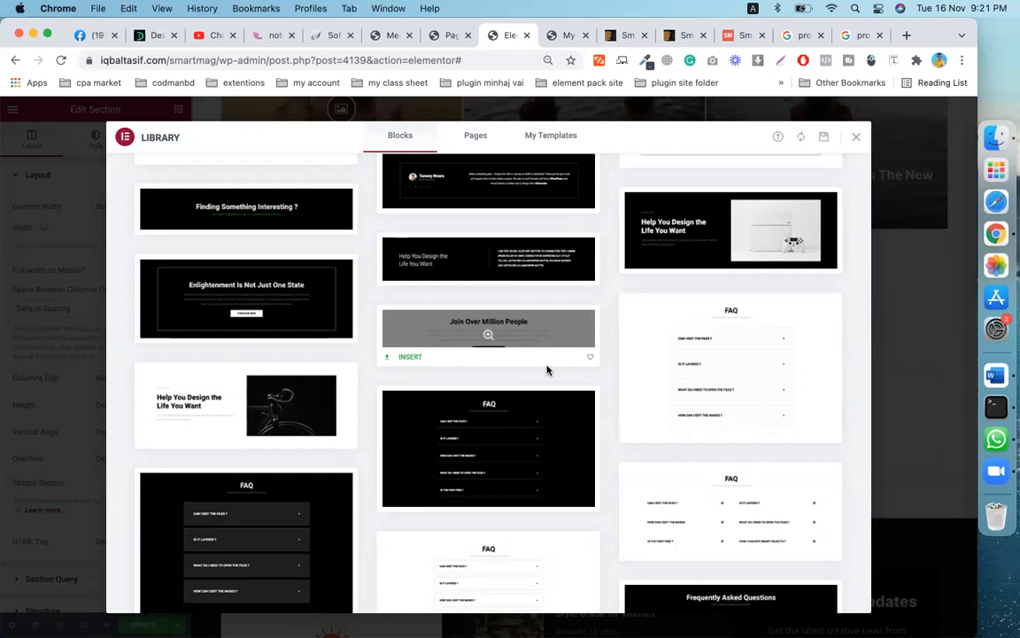
pyautogui.scroll(-5, 547, 371)
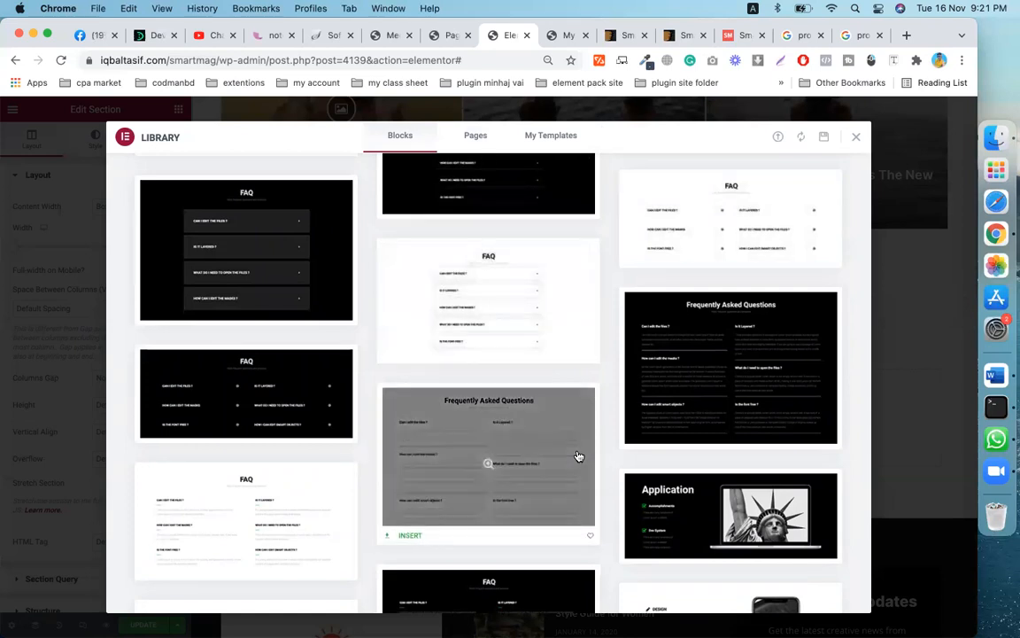
pyautogui.scroll(-3, 581, 455)
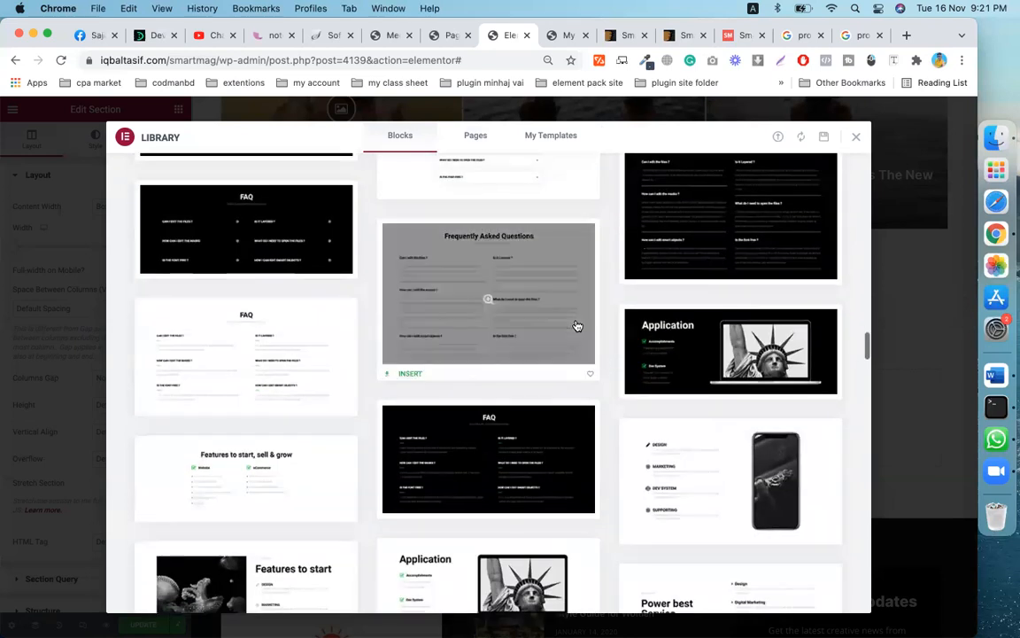
pyautogui.scroll(-10, 576, 326)
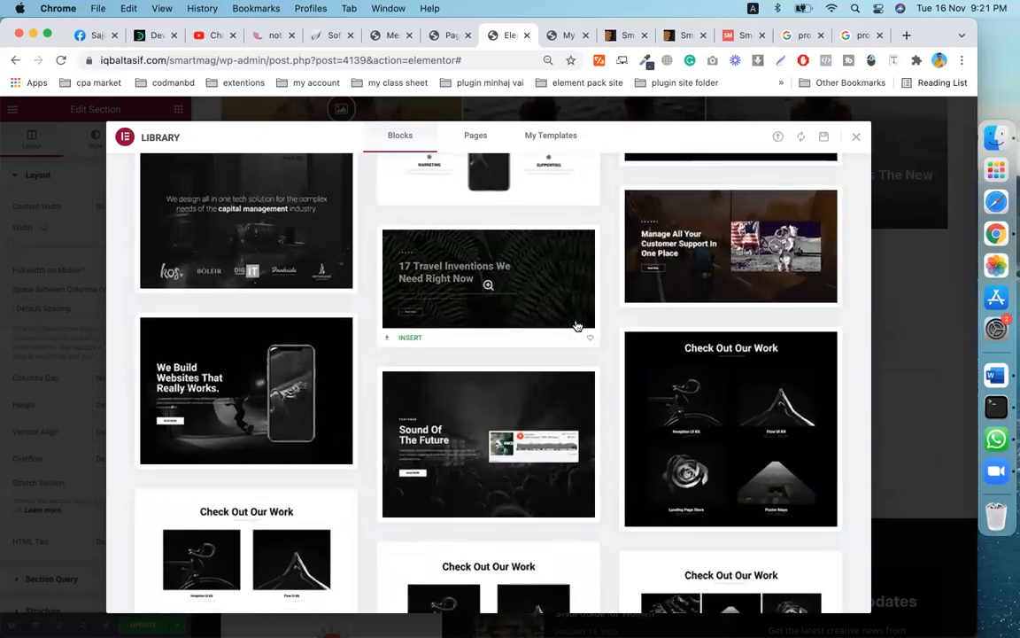
pyautogui.scroll(-12, 577, 326)
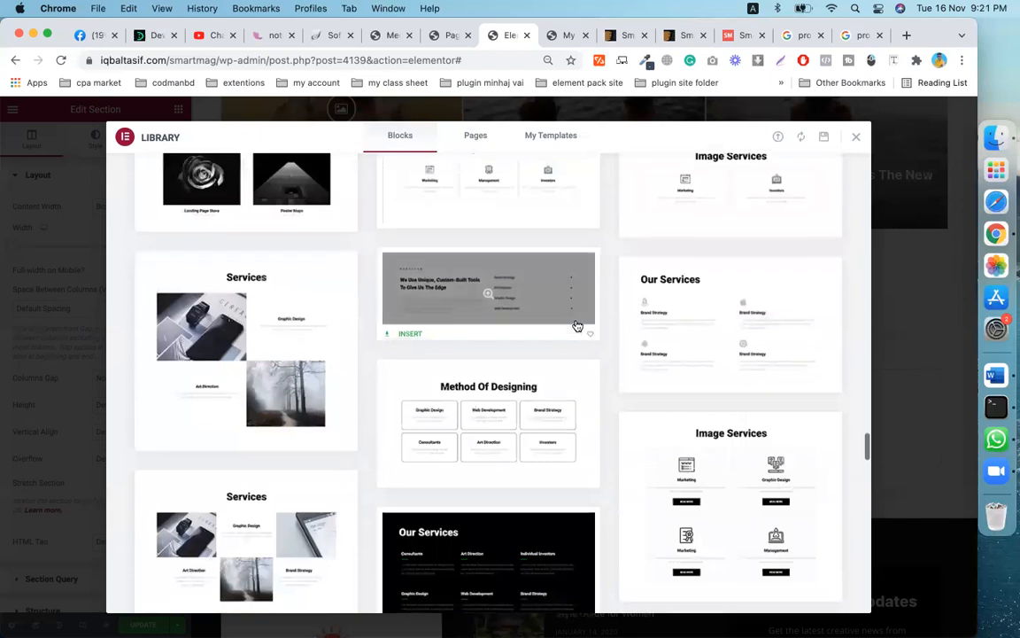
pyautogui.scroll(-2, 576, 326)
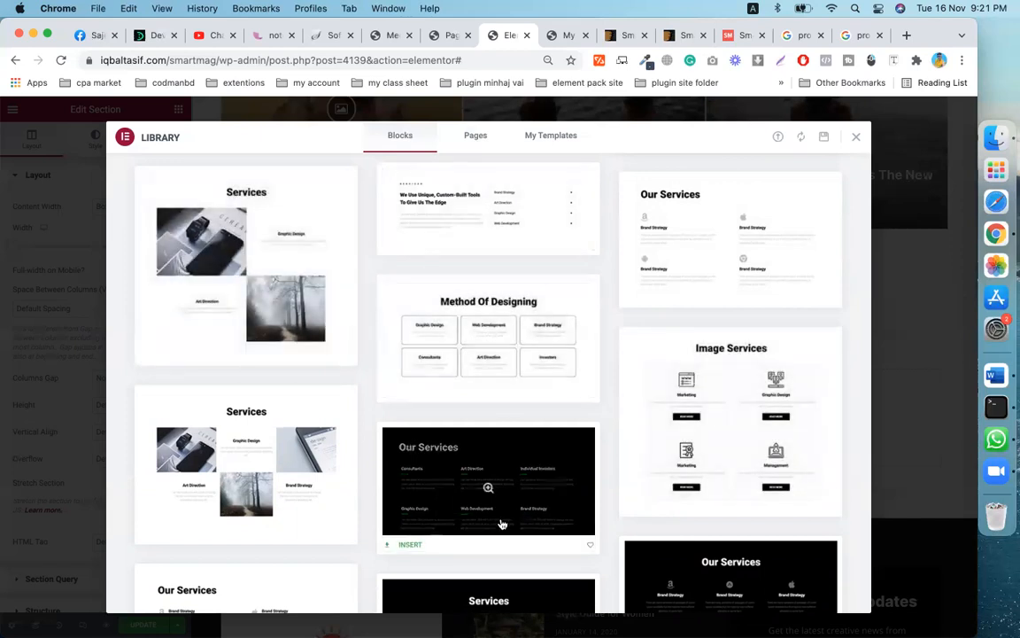
pyautogui.scroll(-10, 501, 525)
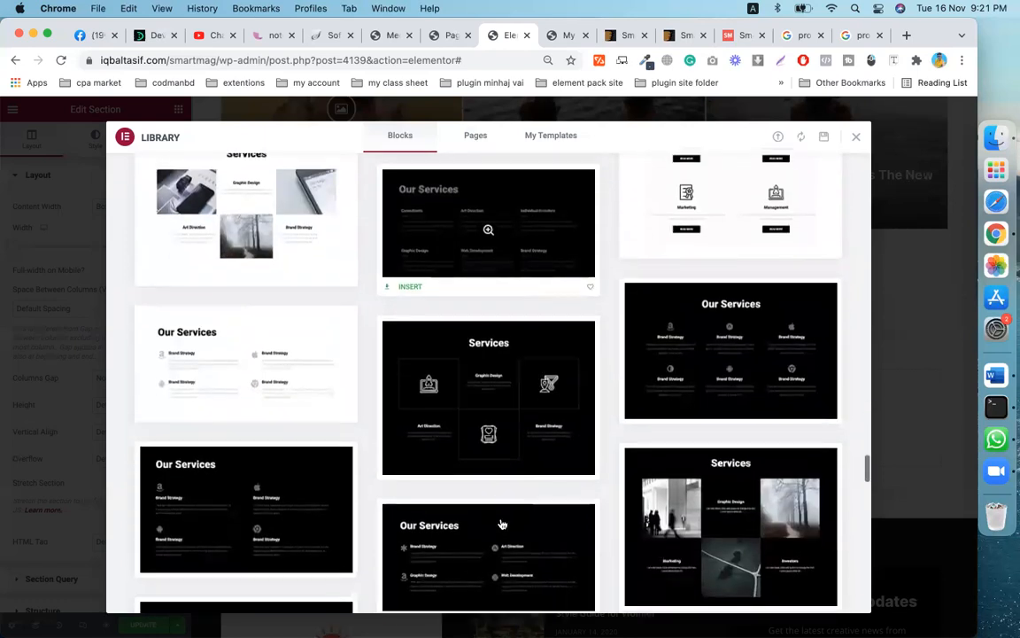
pyautogui.scroll(-15, 501, 524)
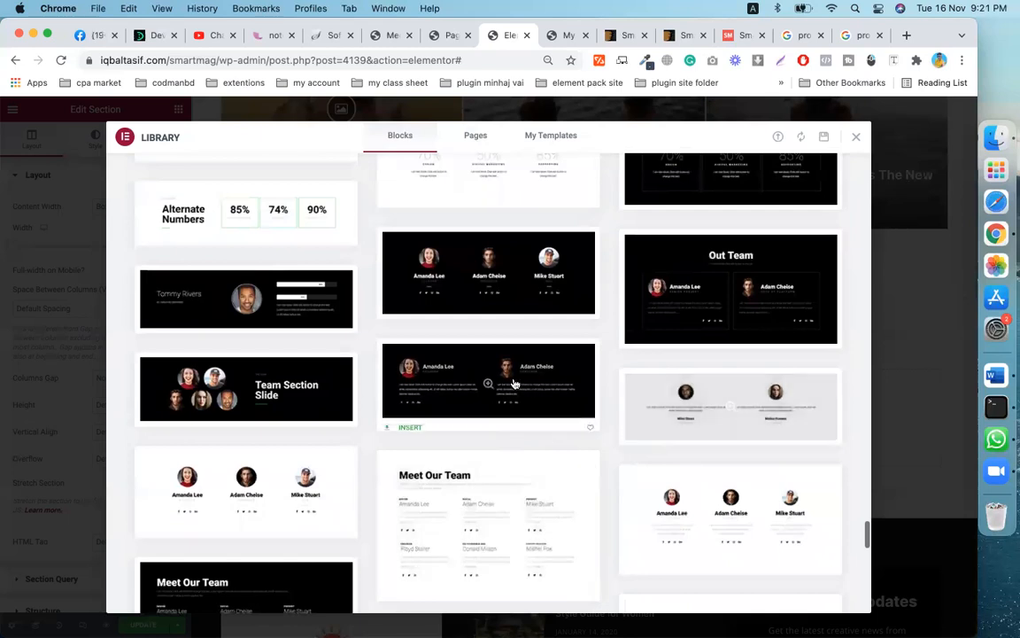
pyautogui.scroll(-3, 697, 421)
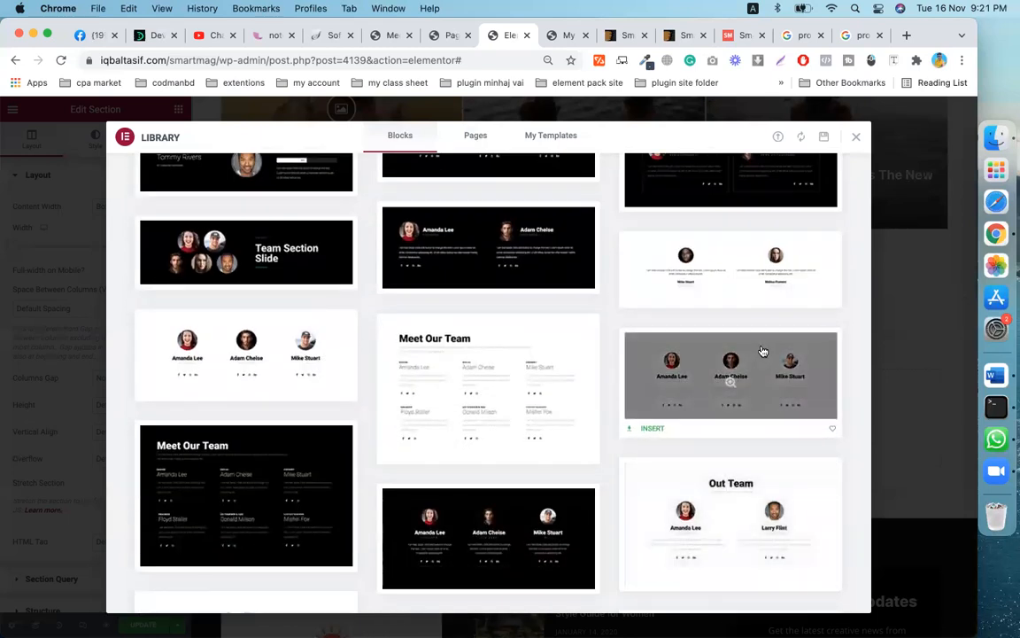
# - Try inserting the three-person team block, then close the timed-out cURL connection tab
pyautogui.click(652, 431)
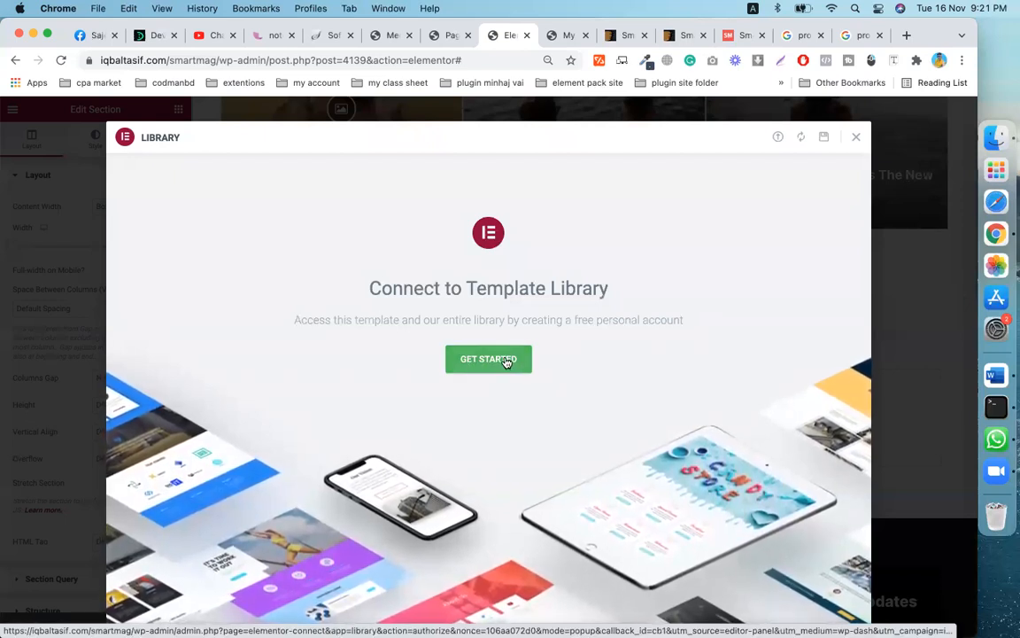
pyautogui.click(506, 360)
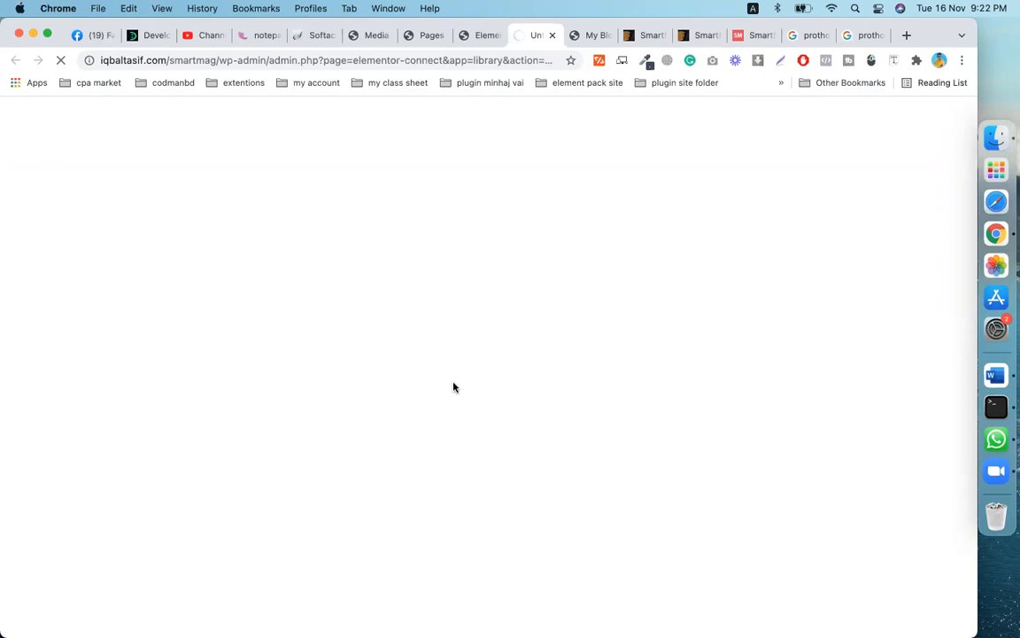
pyautogui.click(484, 35)
pyautogui.click(525, 36)
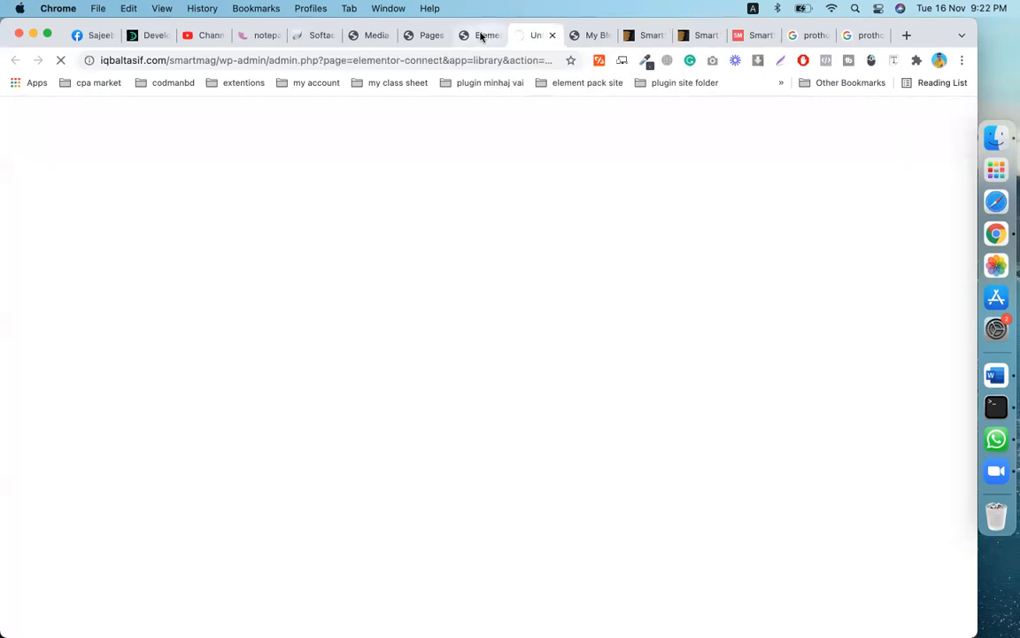
pyautogui.click(481, 36)
pyautogui.click(537, 36)
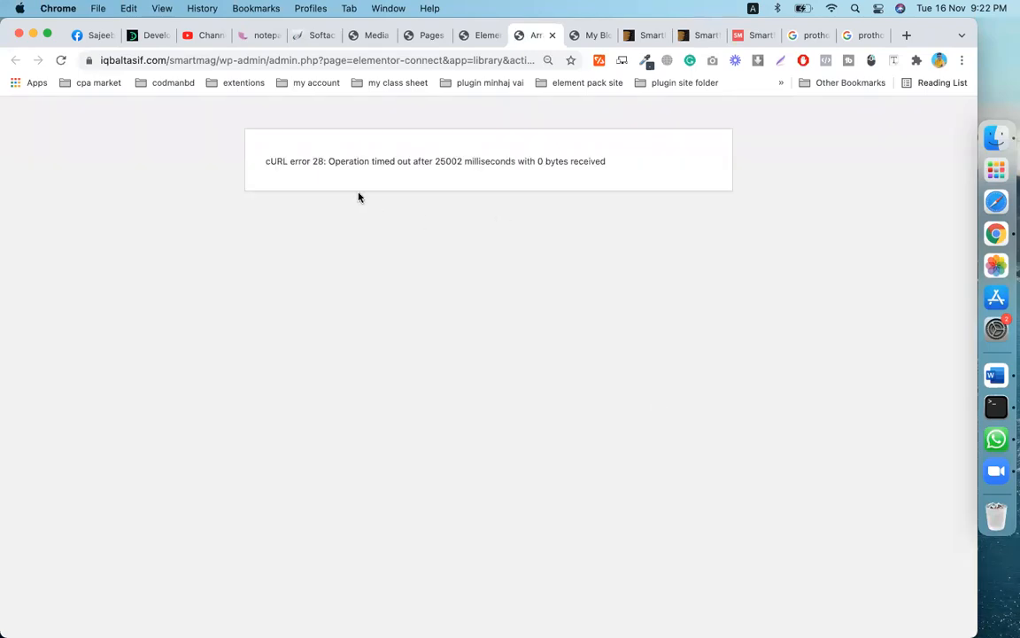
pyautogui.click(553, 35)
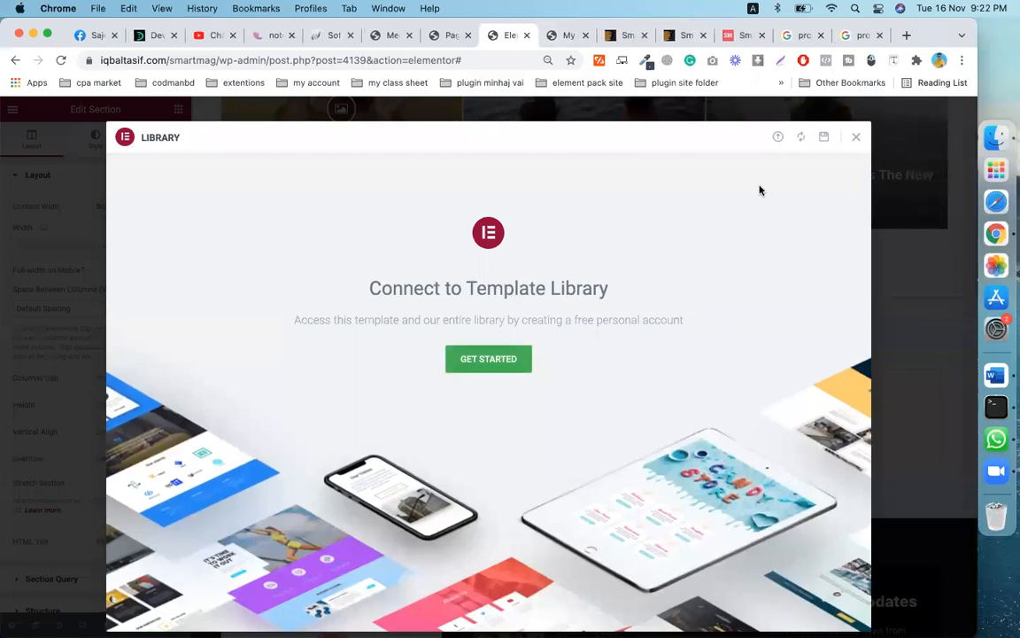
# - Close the library and review the Newsletter Form's Subscribe to Updates headline and disclaimer text
pyautogui.click(855, 137)
pyautogui.scroll(10, 675, 371)
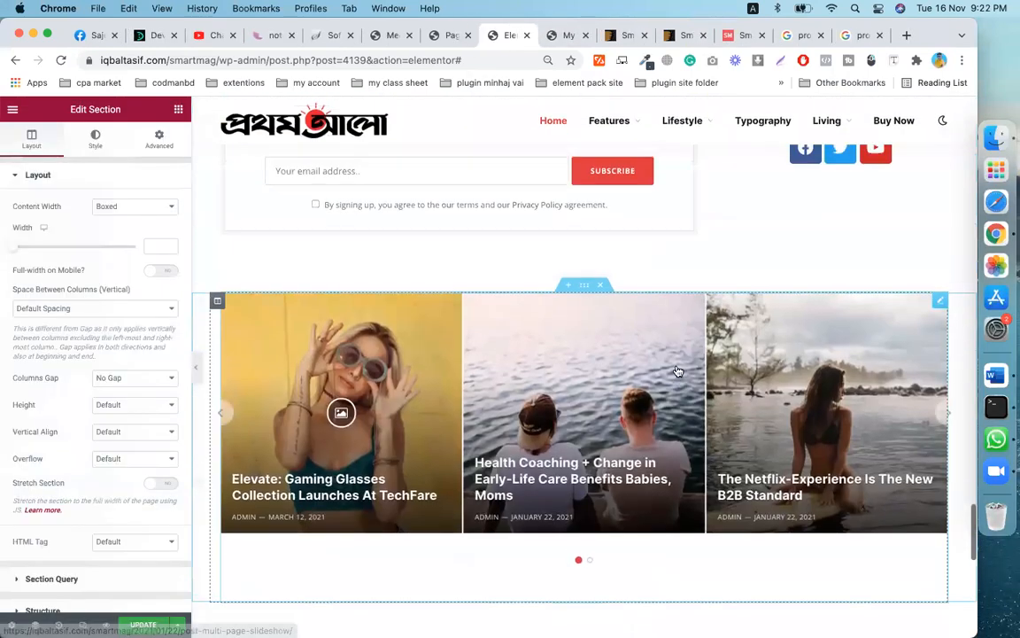
pyautogui.scroll(10, 675, 370)
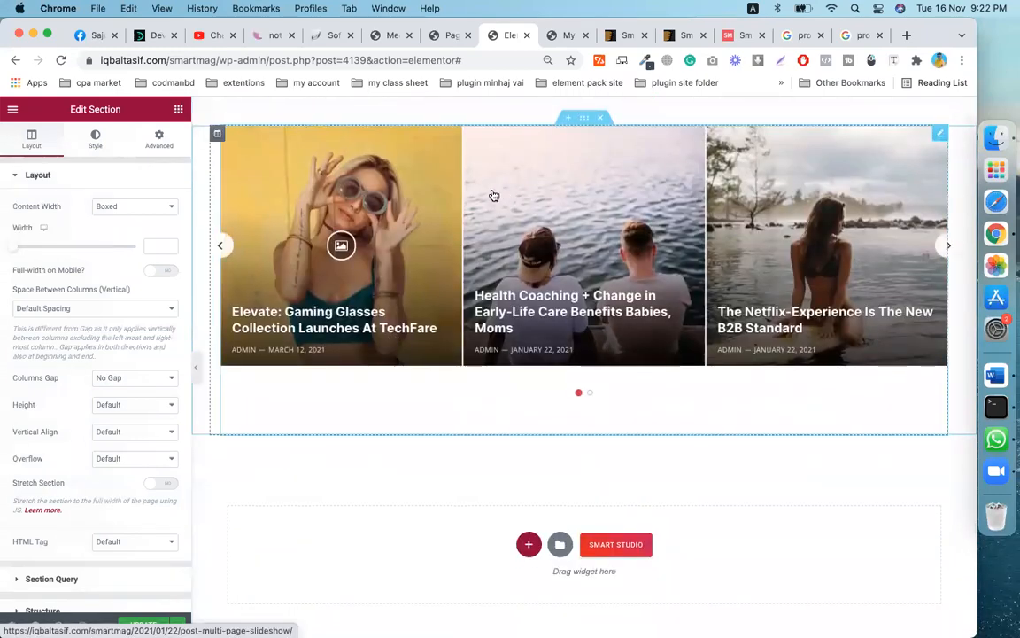
pyautogui.scroll(4, 485, 200)
pyautogui.scroll(4, 563, 370)
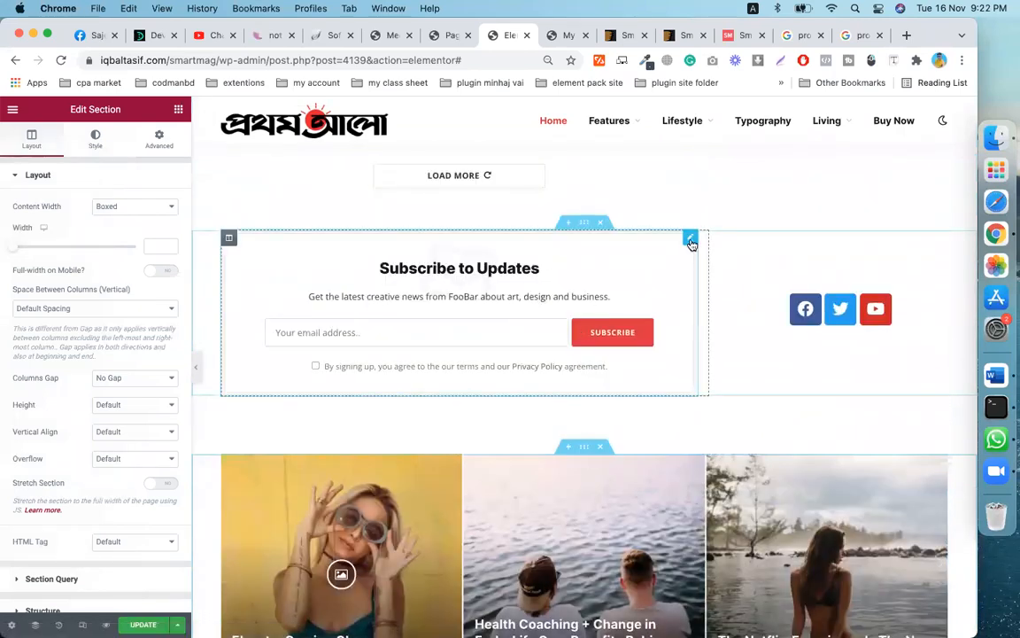
pyautogui.click(690, 237)
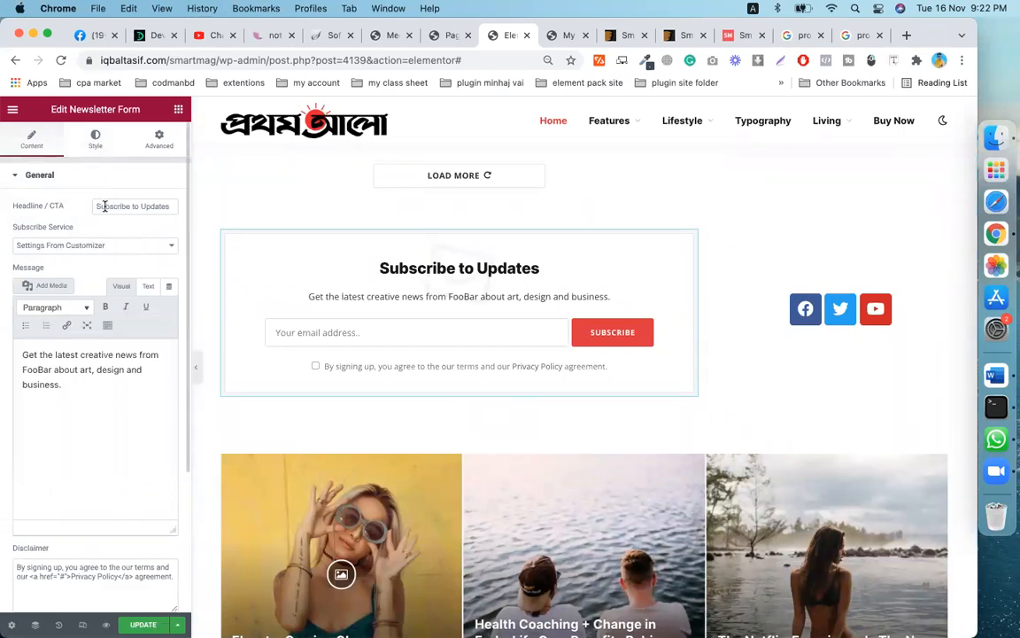
pyautogui.moveTo(99, 205); pyautogui.dragTo(179, 212)
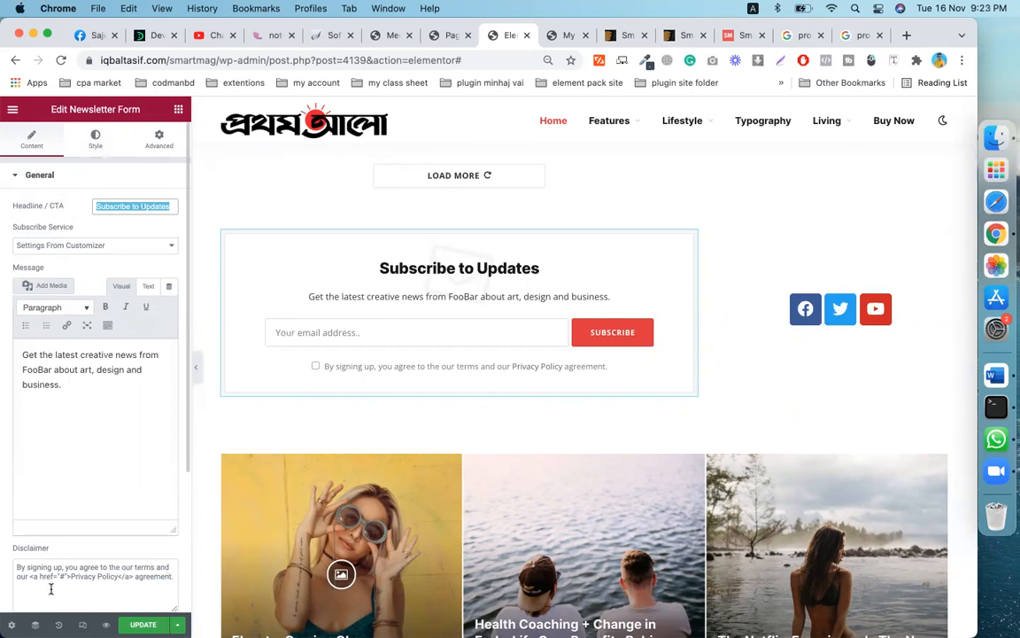
pyautogui.moveTo(15, 570); pyautogui.dragTo(172, 576)
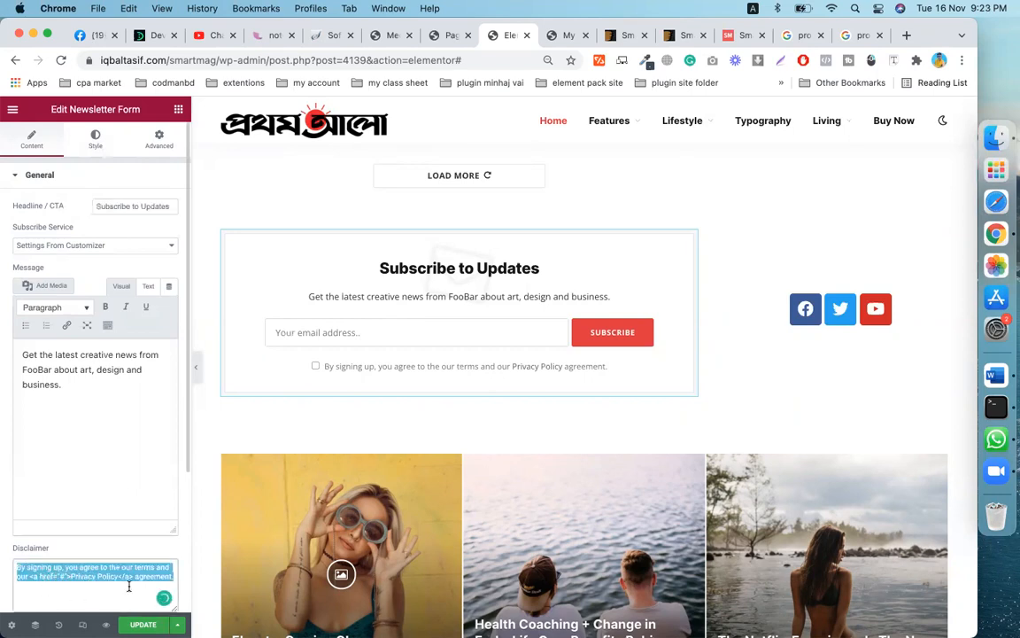
pyautogui.click(62, 603)
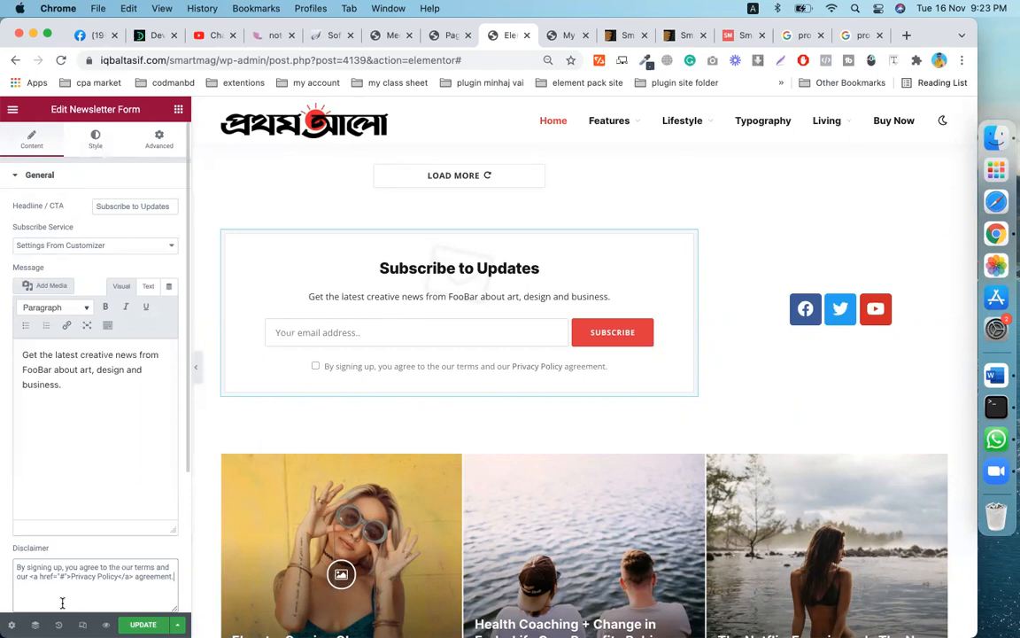
# - Save the page with Update and reload the live My Blog homepage
pyautogui.scroll(-2, 75, 570)
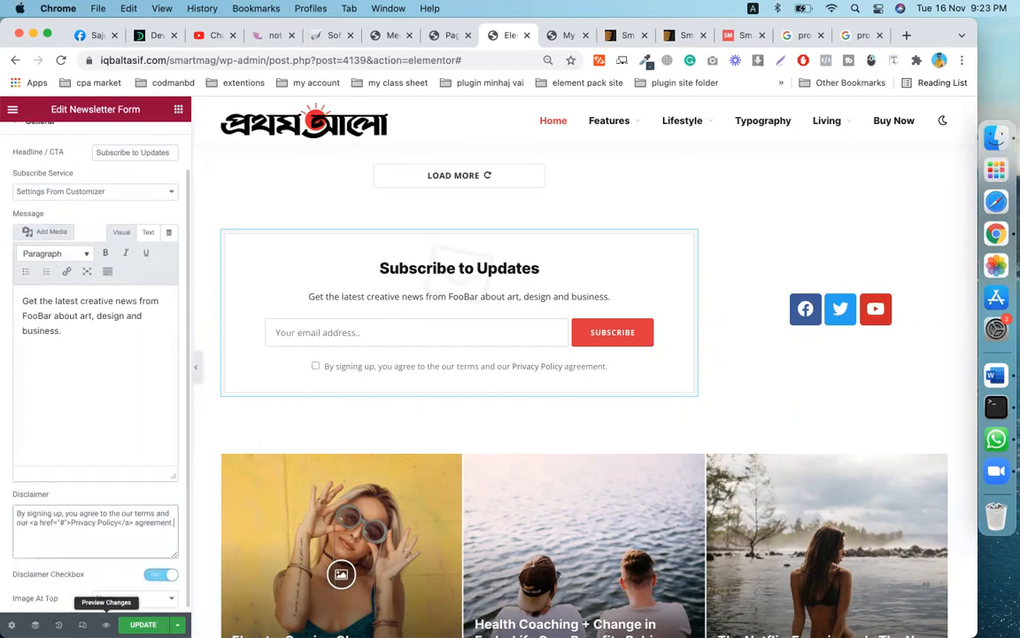
pyautogui.click(143, 625)
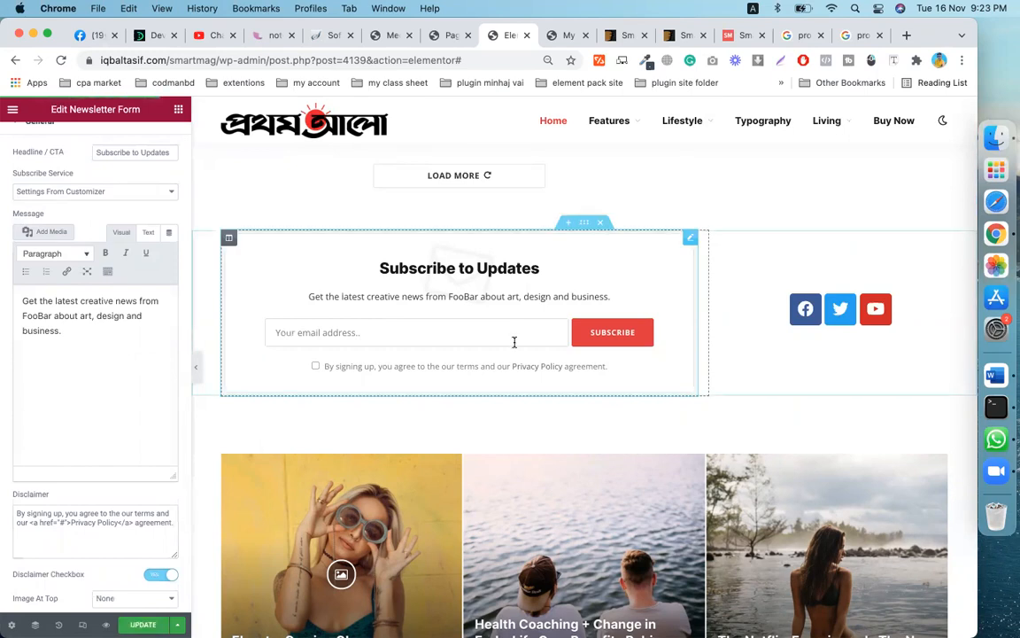
pyautogui.click(558, 35)
pyautogui.click(60, 61)
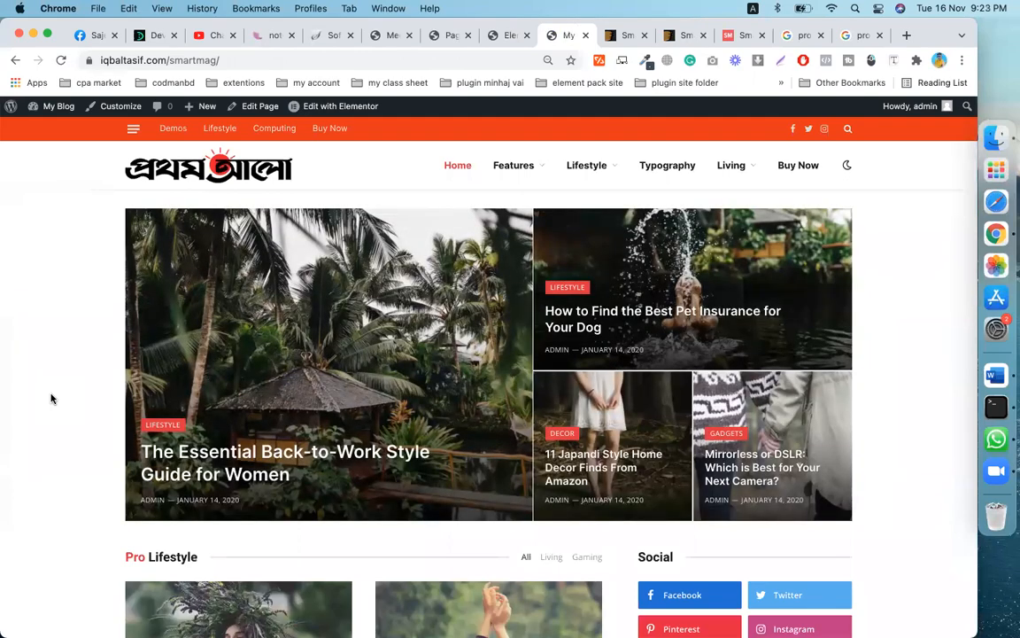
# - Scroll through the live homepage and its Subscribe to Updates box, then return to Elementor
pyautogui.scroll(-5, 381, 505)
pyautogui.scroll(-20, 381, 505)
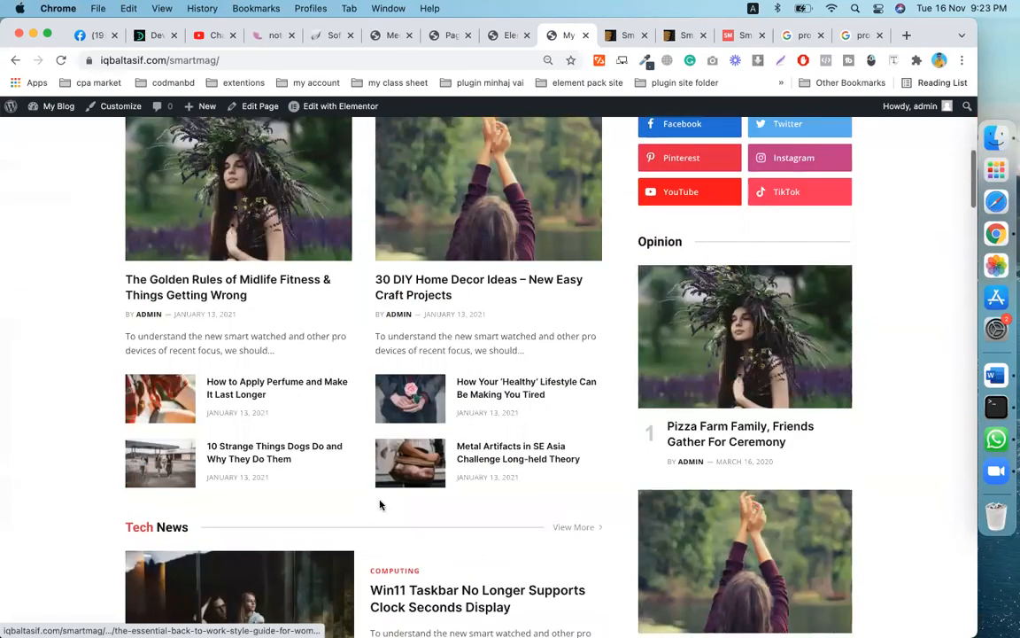
pyautogui.scroll(-20, 381, 505)
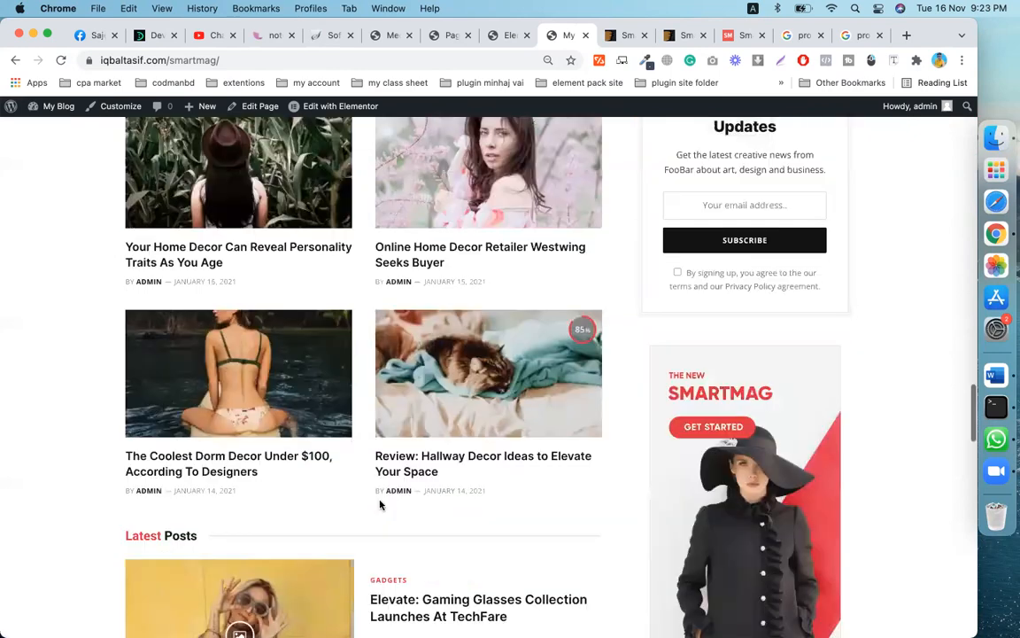
pyautogui.scroll(3, 381, 505)
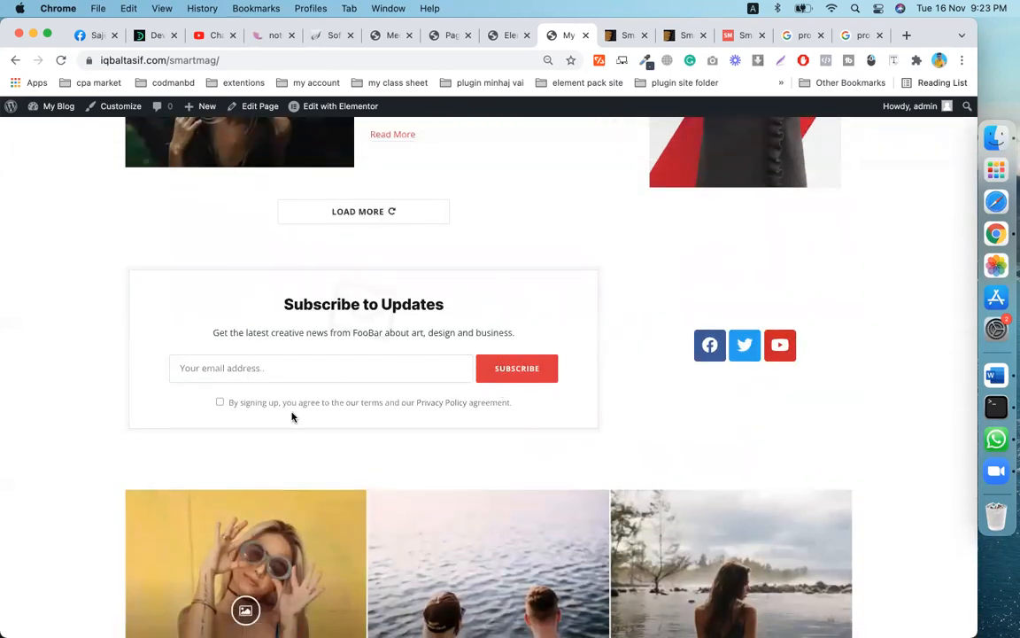
pyautogui.scroll(-7, 293, 416)
pyautogui.scroll(-7, 568, 445)
pyautogui.scroll(15, 568, 445)
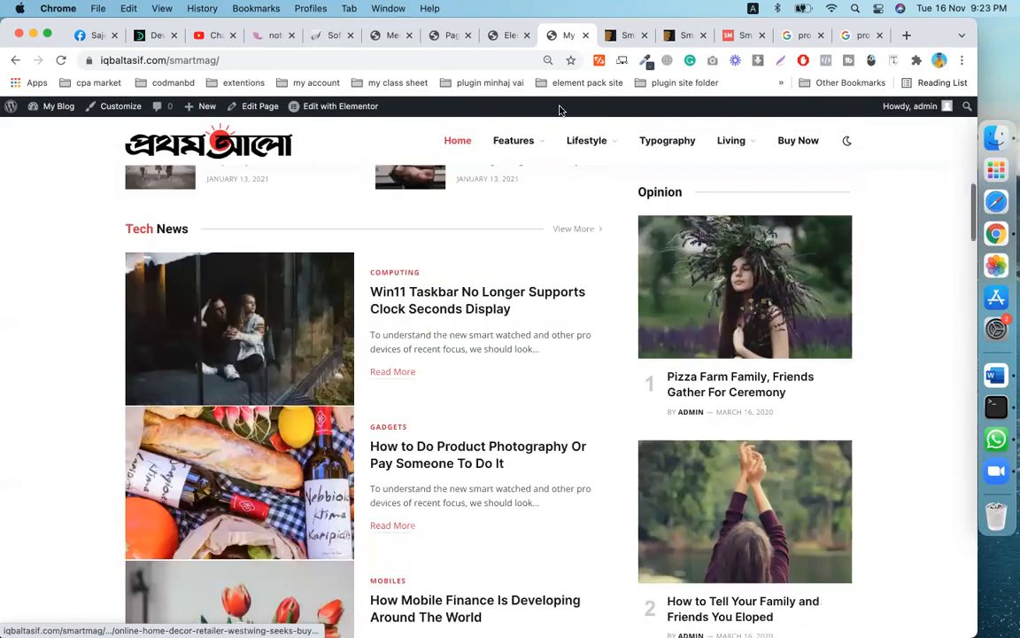
pyautogui.scroll(5, 378, 226)
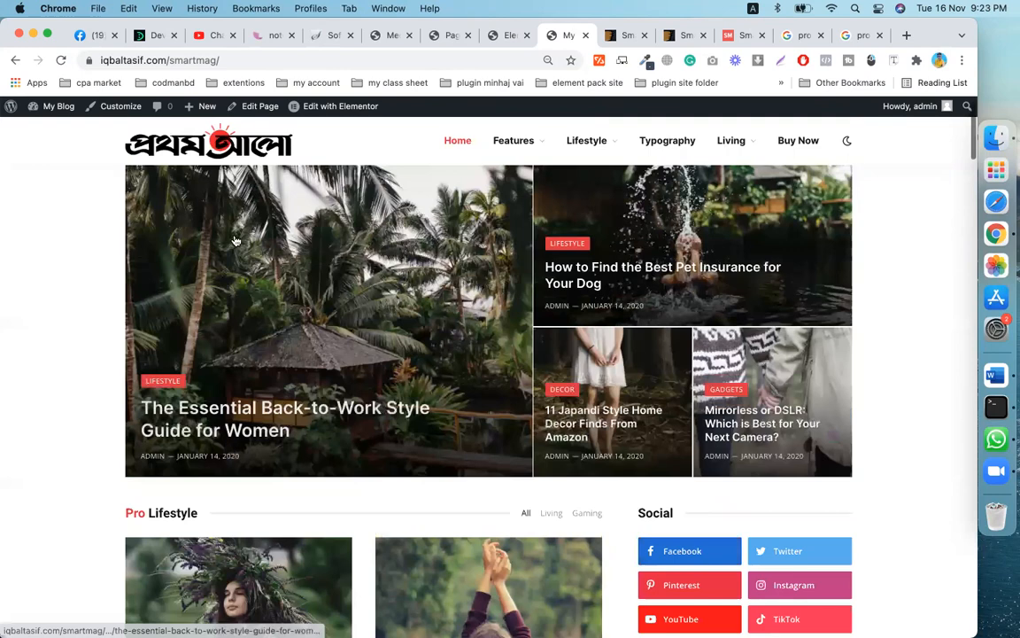
pyautogui.click(496, 35)
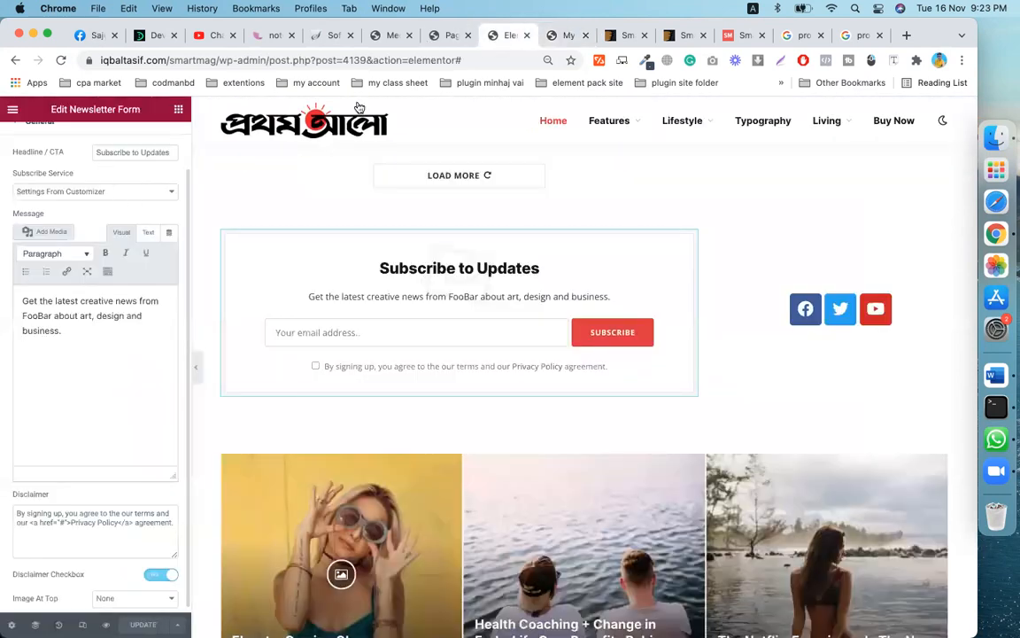
# - Go to Settings > General in the WordPress admin
pyautogui.click(451, 35)
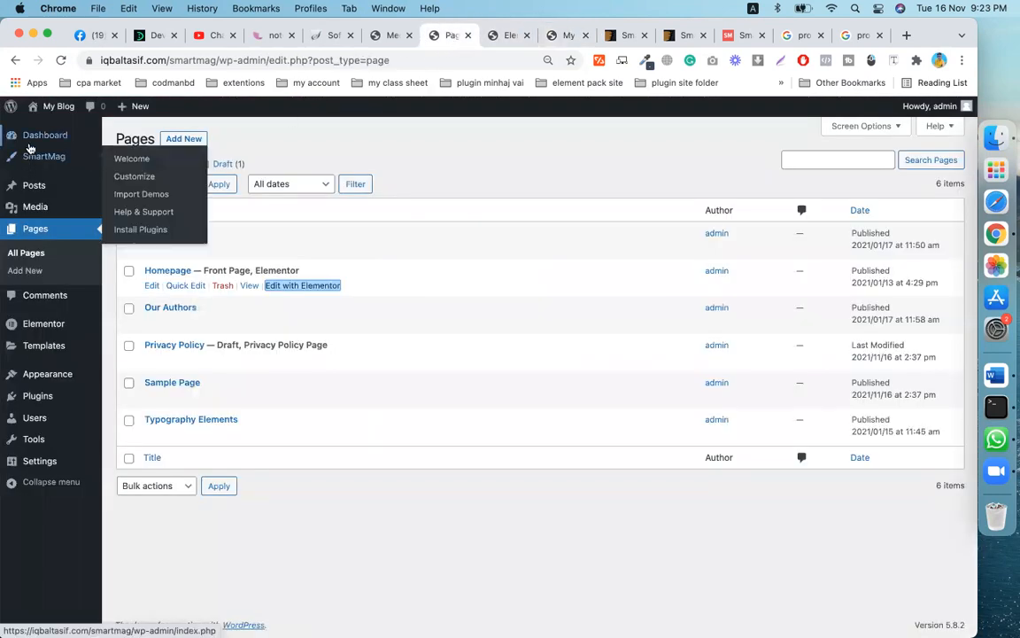
pyautogui.moveTo(40, 463)
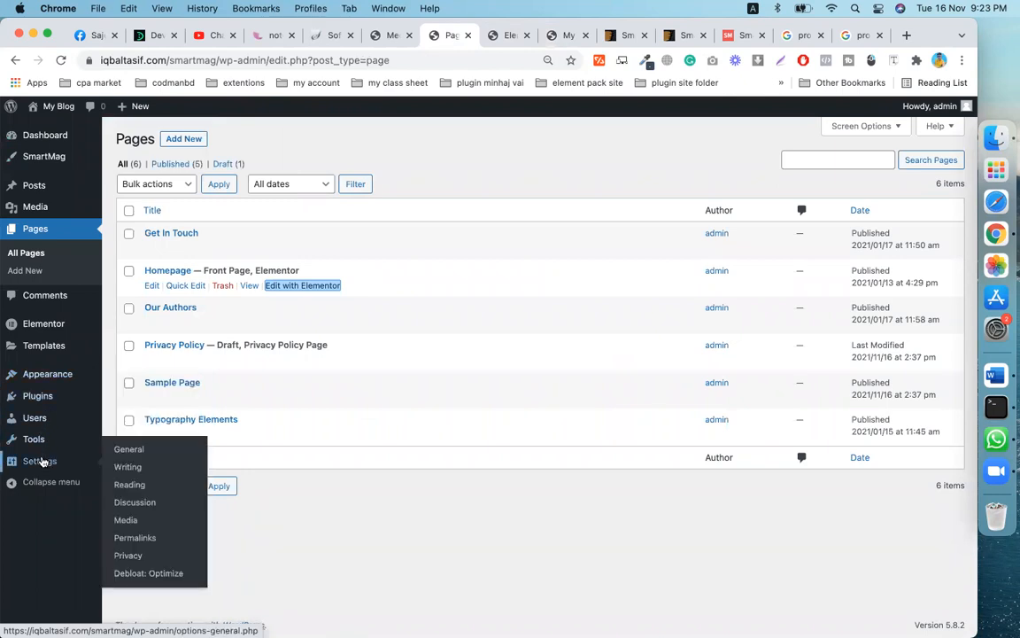
pyautogui.click(133, 452)
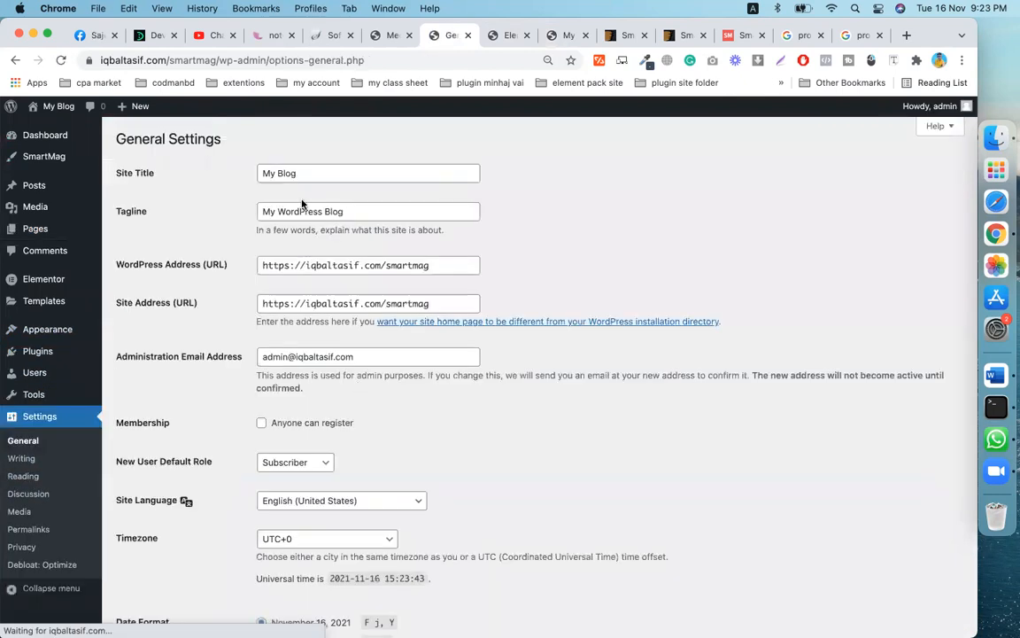
# - Change the Site Title from My Blog to smartmag, empty the tagline, and save
pyautogui.click(298, 174)
pyautogui.moveTo(298, 173); pyautogui.dragTo(257, 172)
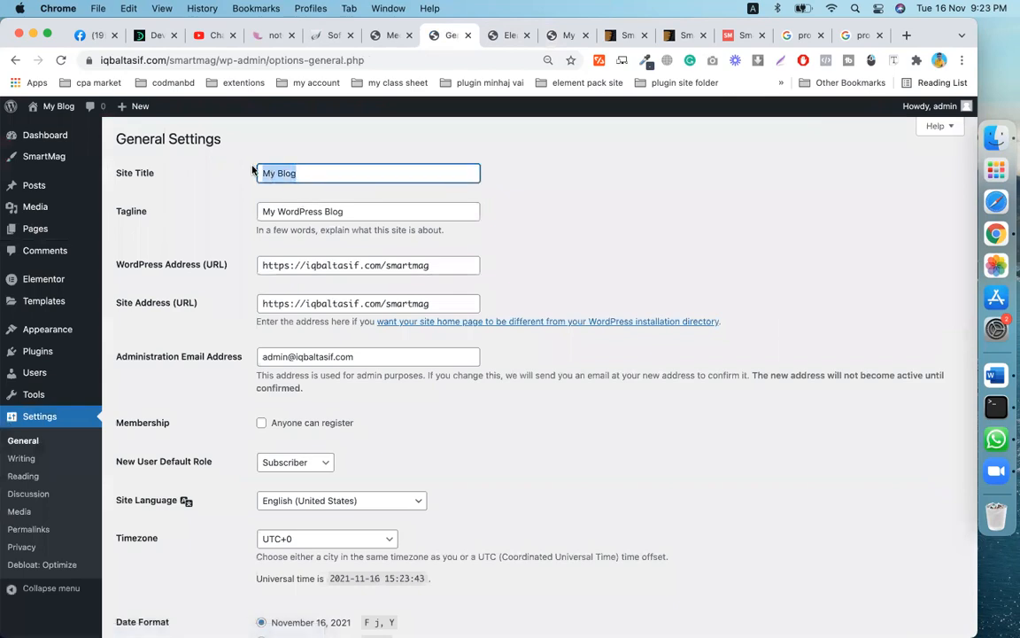
pyautogui.press('BackSpace')
pyautogui.write('smat')
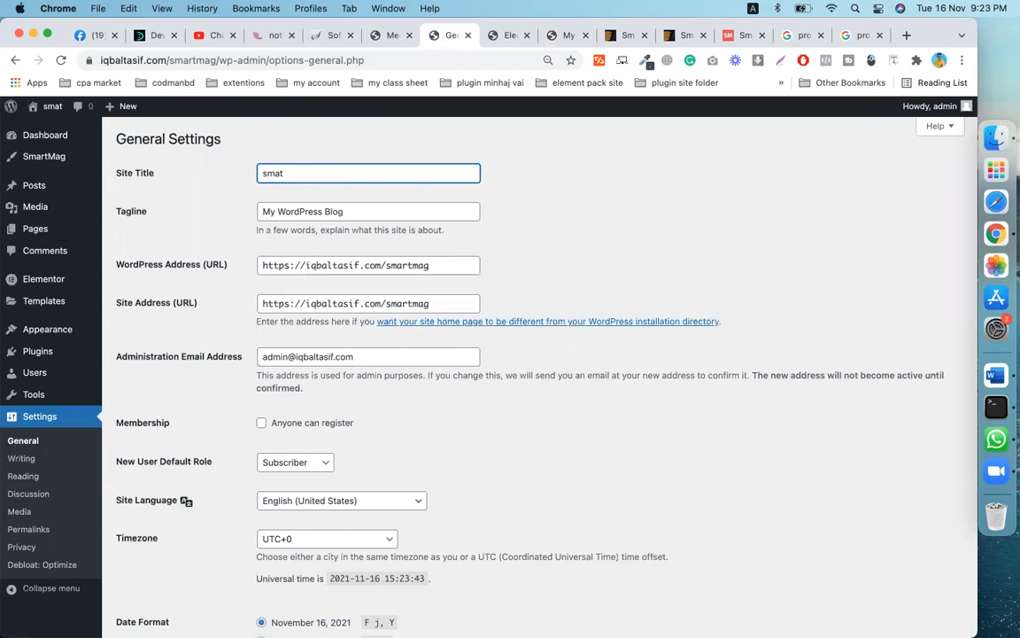
pyautogui.press('BackSpace')
pyautogui.press('BackSpace')
pyautogui.press('BackSpace')
pyautogui.press('BackSpace')
pyautogui.write('smartmag')
pyautogui.tripleClick(360, 211)
pyautogui.press('BackSpace')
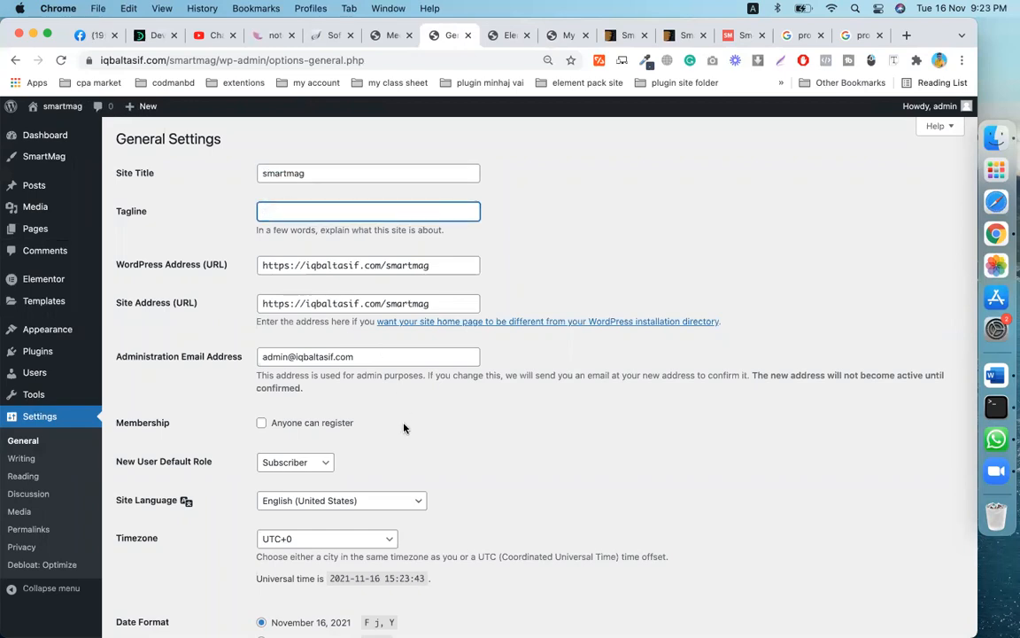
pyautogui.scroll(-5, 404, 428)
pyautogui.click(151, 572)
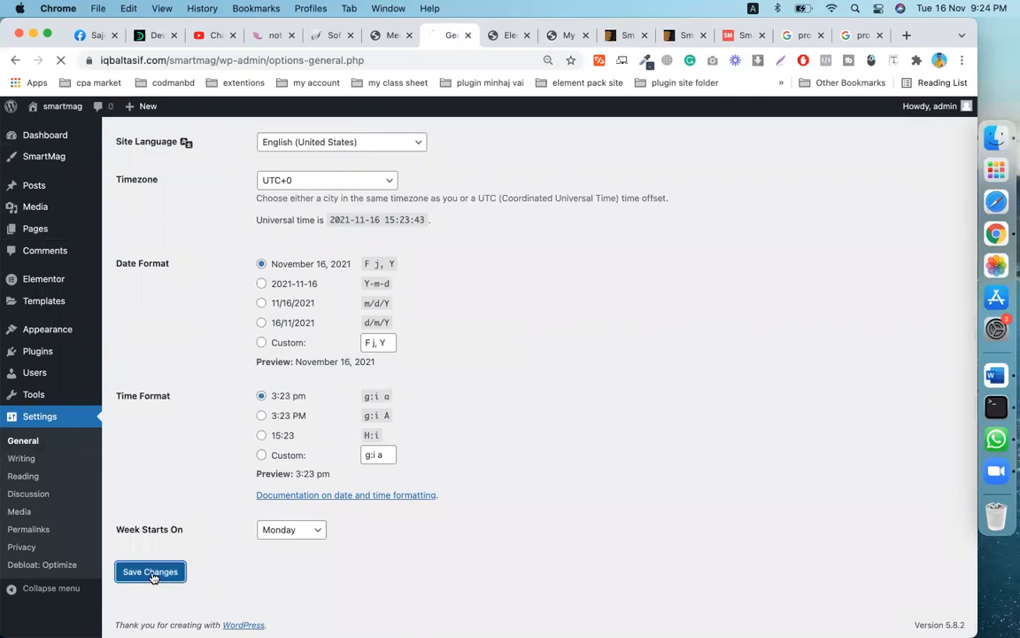
pyautogui.click(564, 34)
# - Save the orange Prothom Alo sun image to Downloads, then return to the Media Library
pyautogui.click(61, 59)
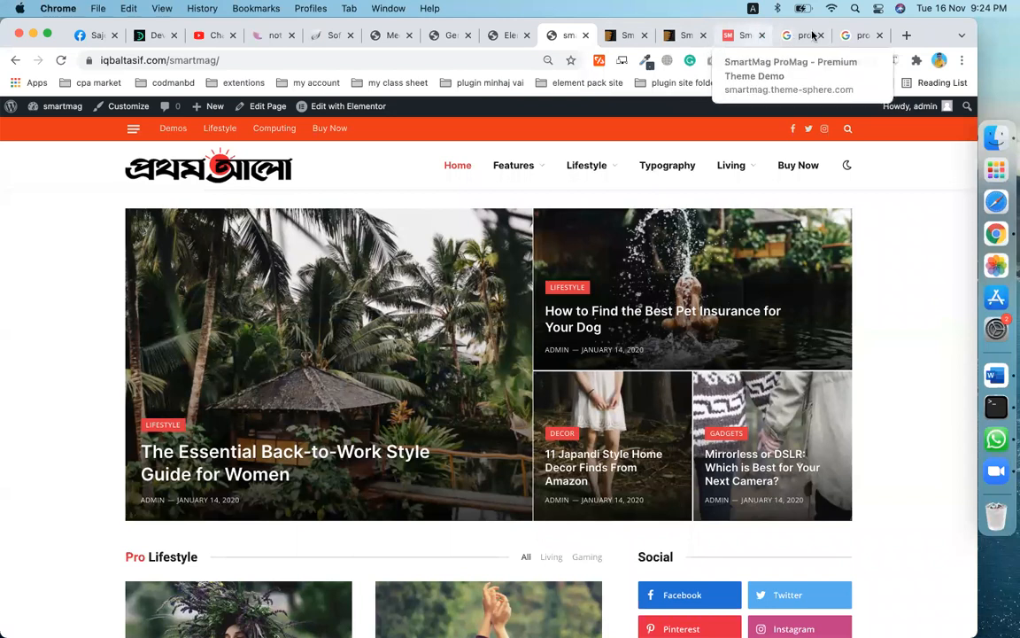
pyautogui.click(856, 34)
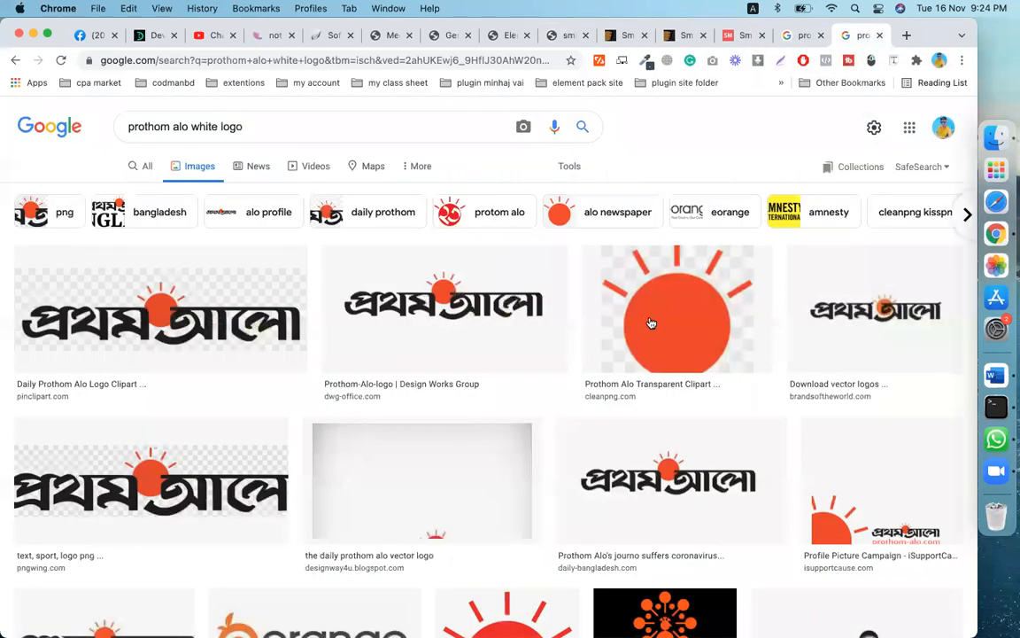
pyautogui.rightClick(651, 323)
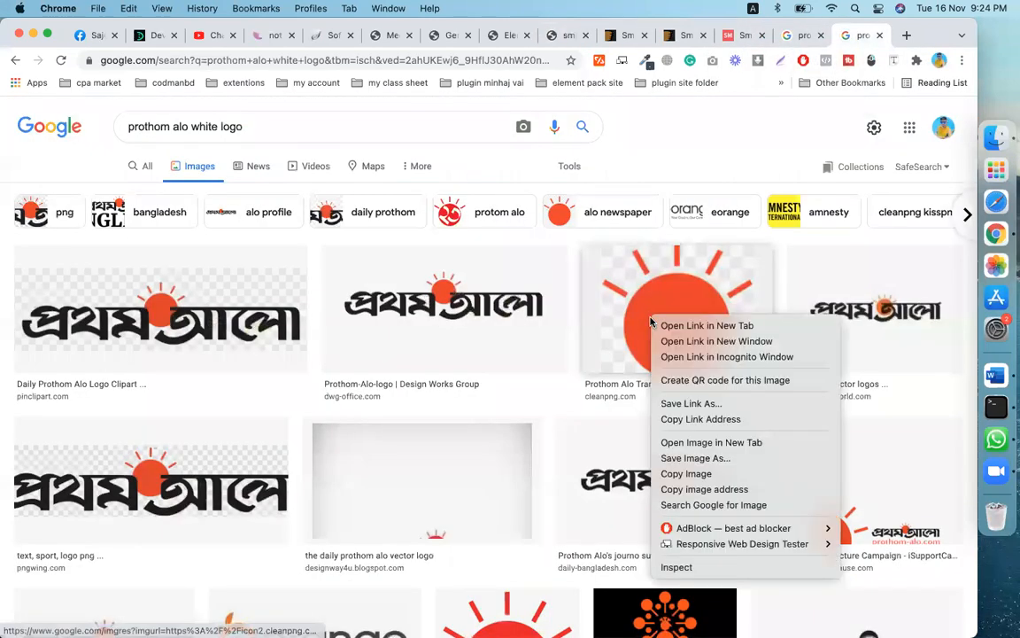
pyautogui.click(674, 462)
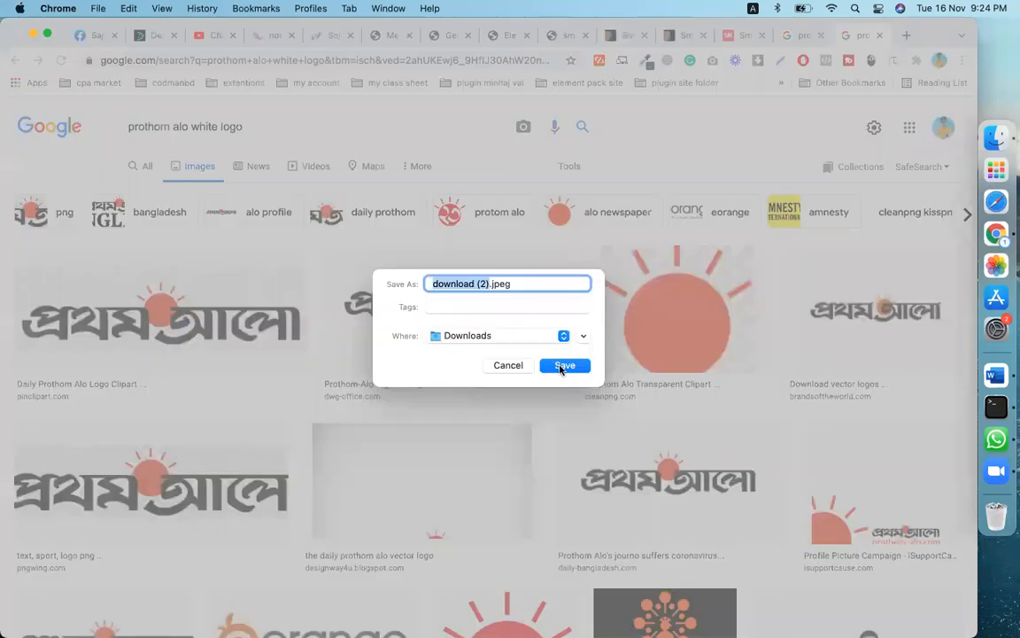
pyautogui.click(561, 365)
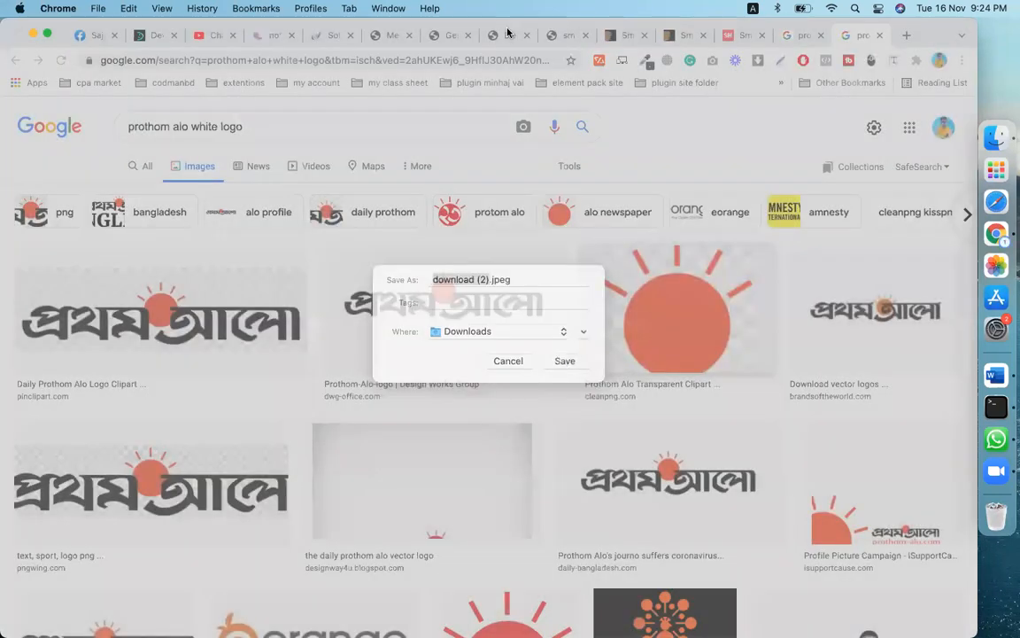
pyautogui.click(448, 36)
pyautogui.click(379, 37)
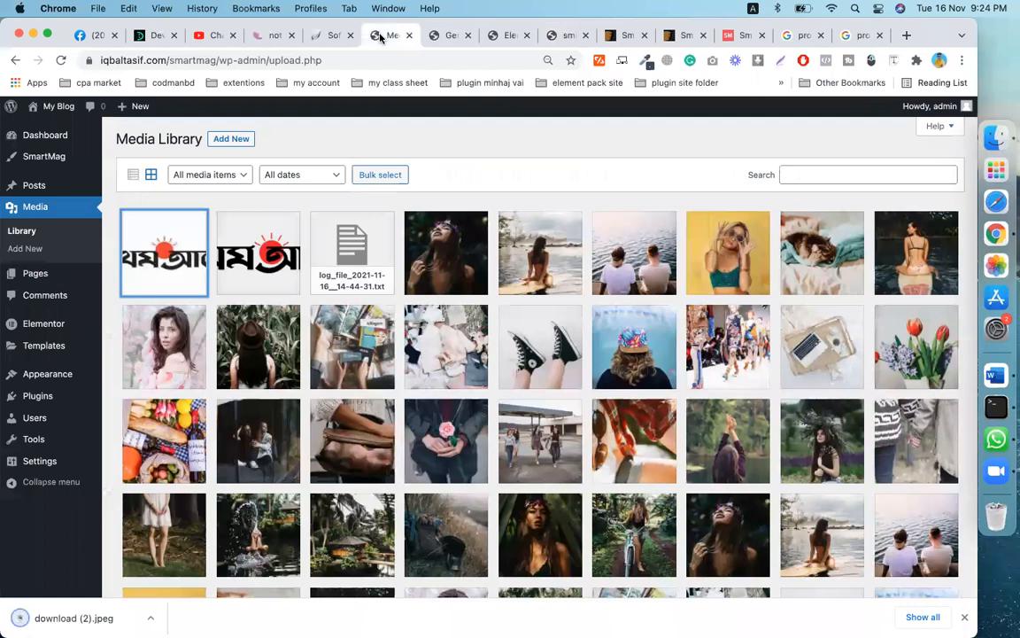
# - Open Appearance > Customize from the admin sidebar
pyautogui.moveTo(55, 372)
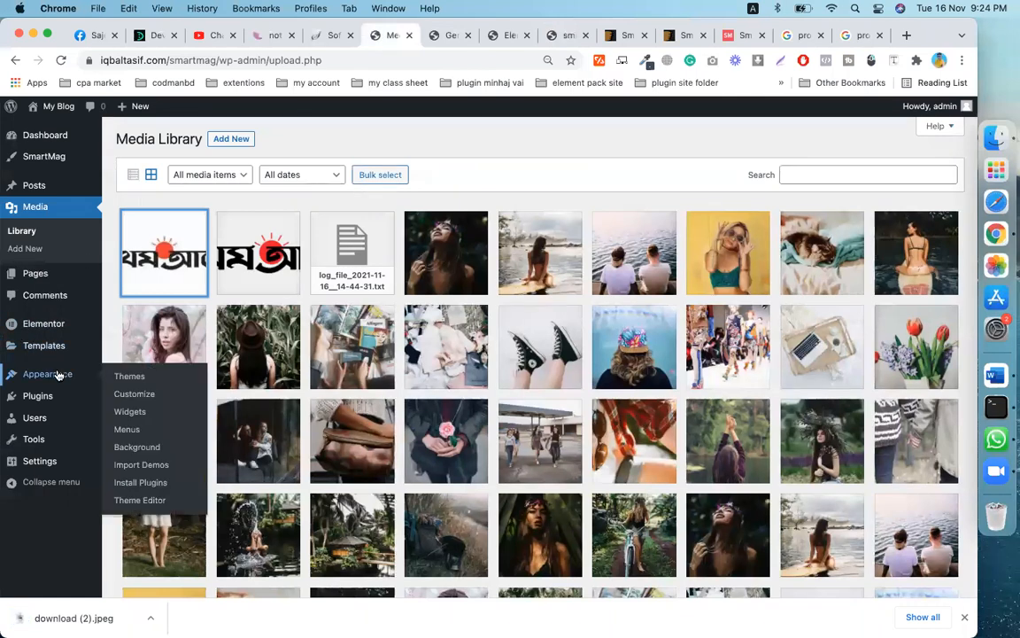
pyautogui.click(145, 399)
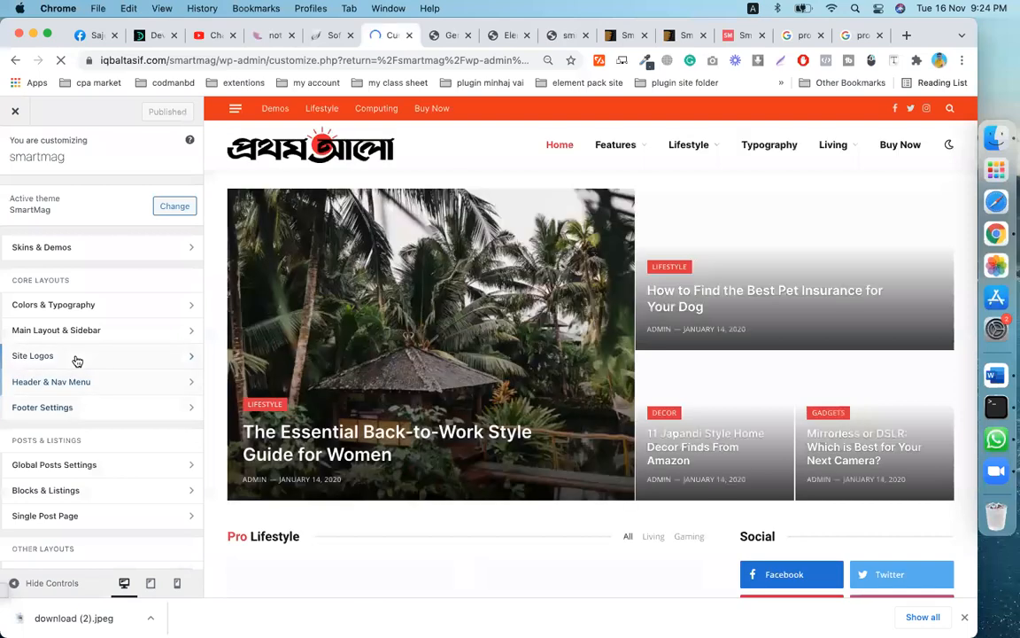
# - Open Site Logos and check the Prothom Alo logo and retina logo images
pyautogui.click(77, 357)
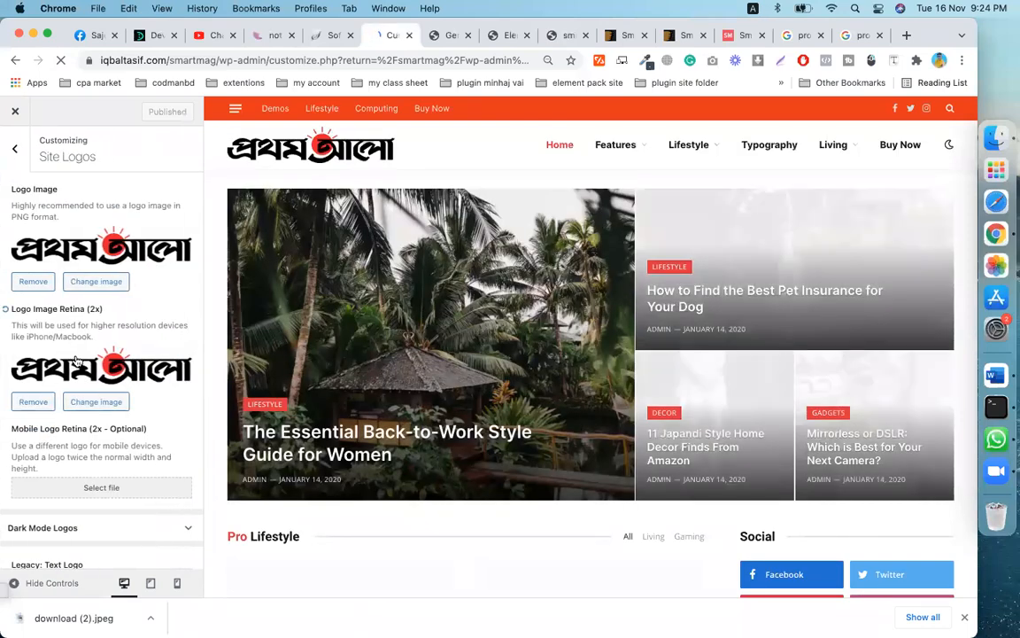
pyautogui.scroll(-2, 39, 487)
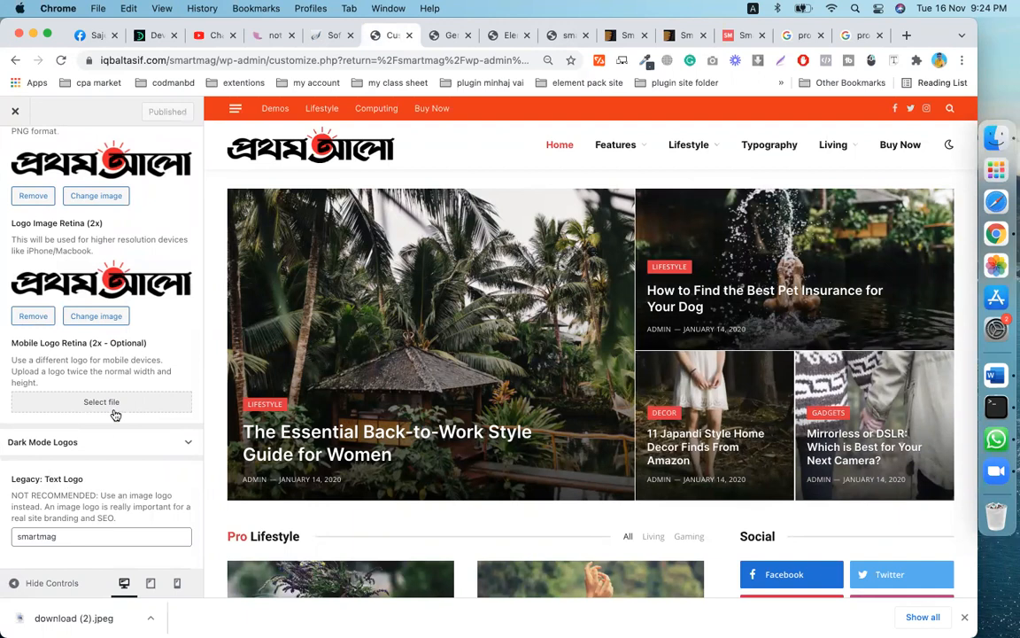
pyautogui.click(88, 539)
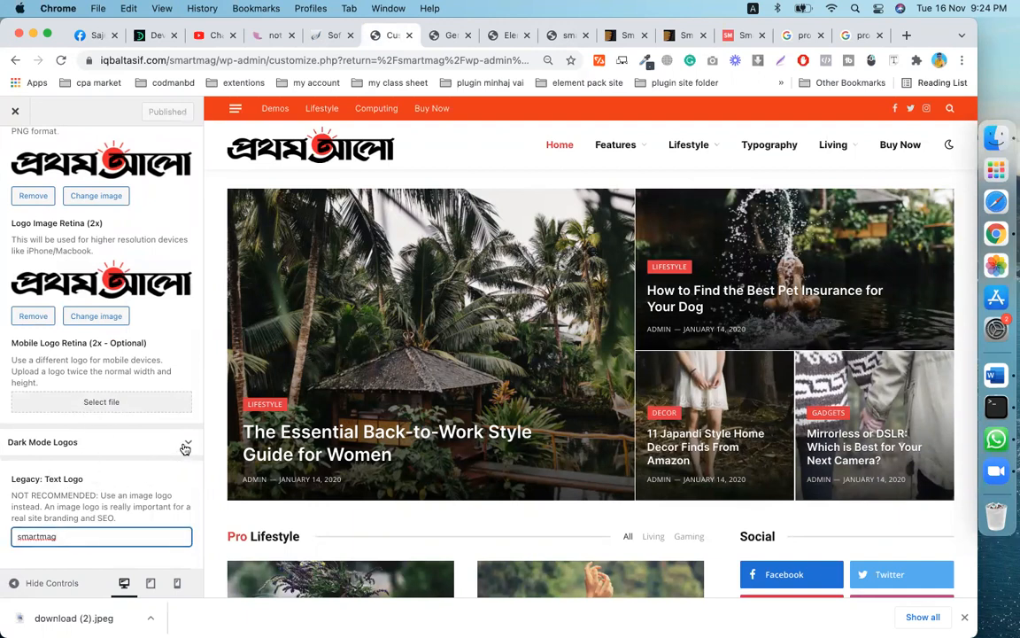
# - Expand the Dark Mode Logos settings and look through them, leaving them unchanged
pyautogui.click(186, 444)
pyautogui.scroll(-5, 177, 444)
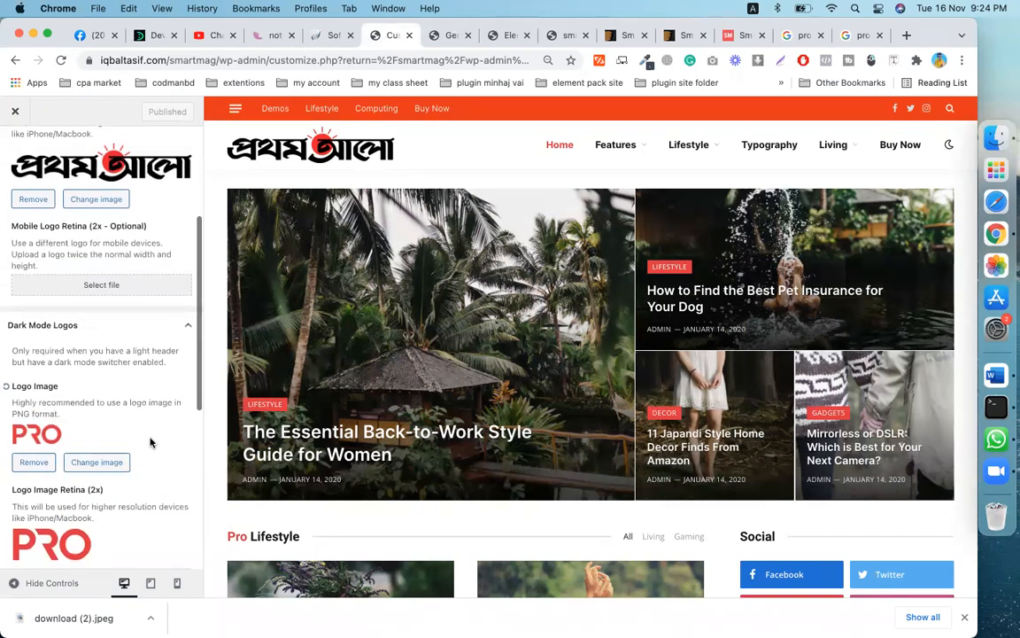
pyautogui.scroll(-2, 110, 381)
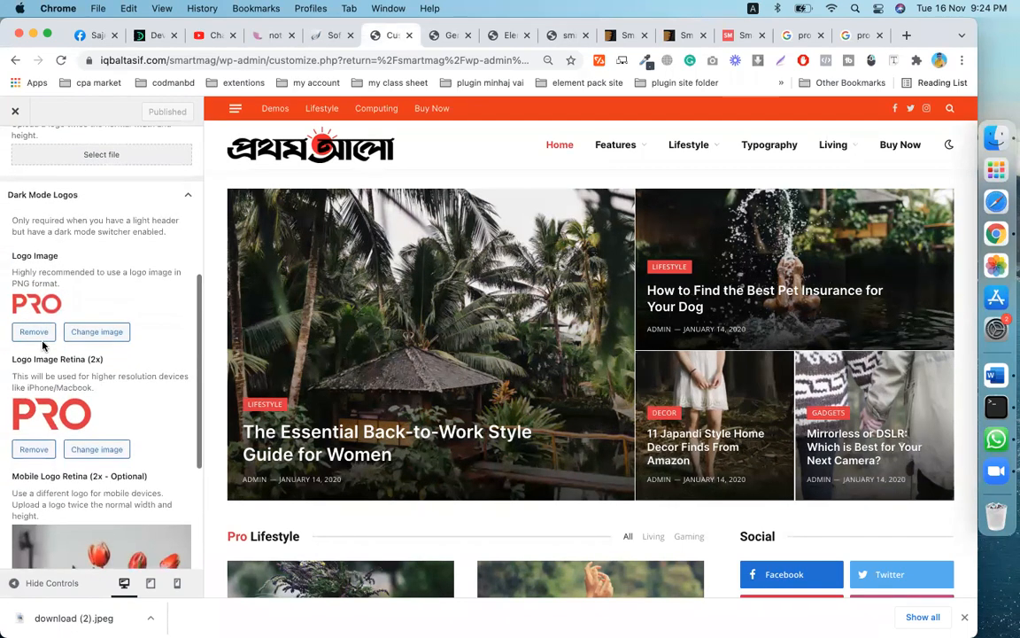
pyautogui.scroll(3, 98, 283)
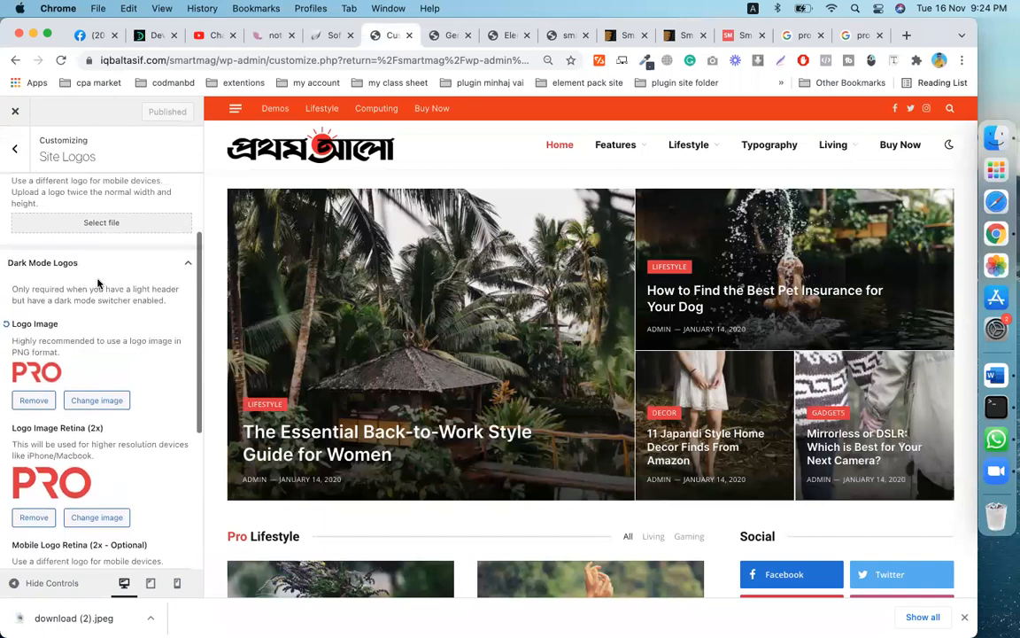
pyautogui.scroll(3, 97, 284)
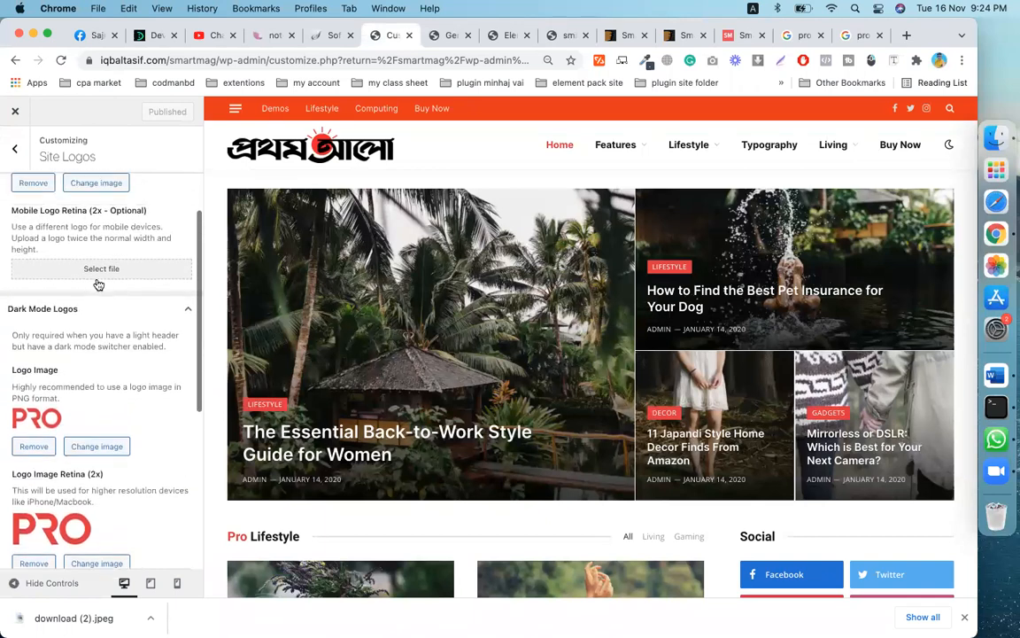
pyautogui.scroll(5, 98, 283)
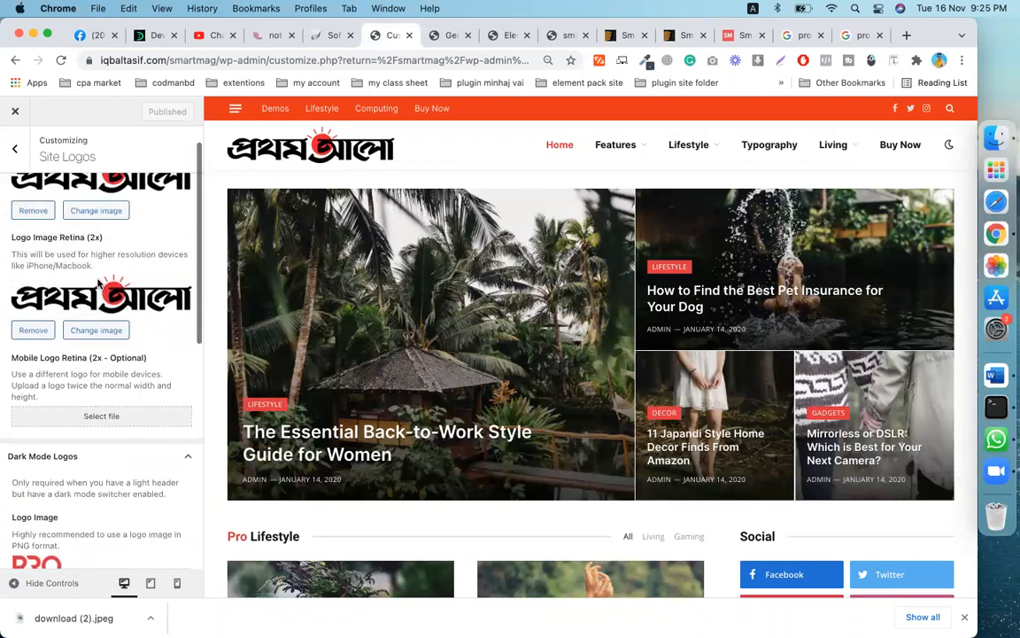
pyautogui.scroll(-5, 98, 283)
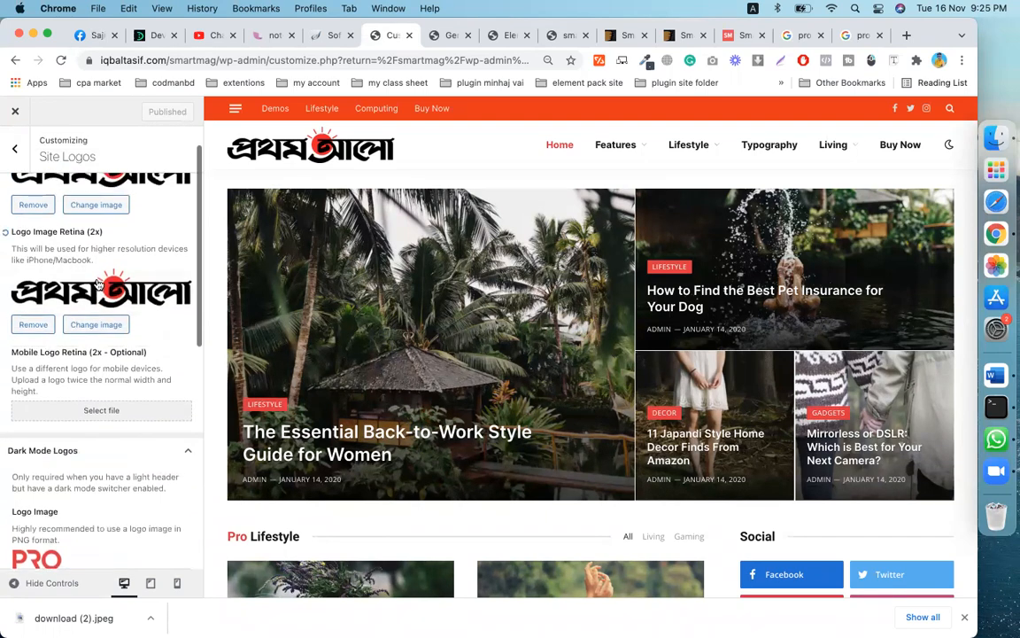
pyautogui.scroll(-11, 98, 282)
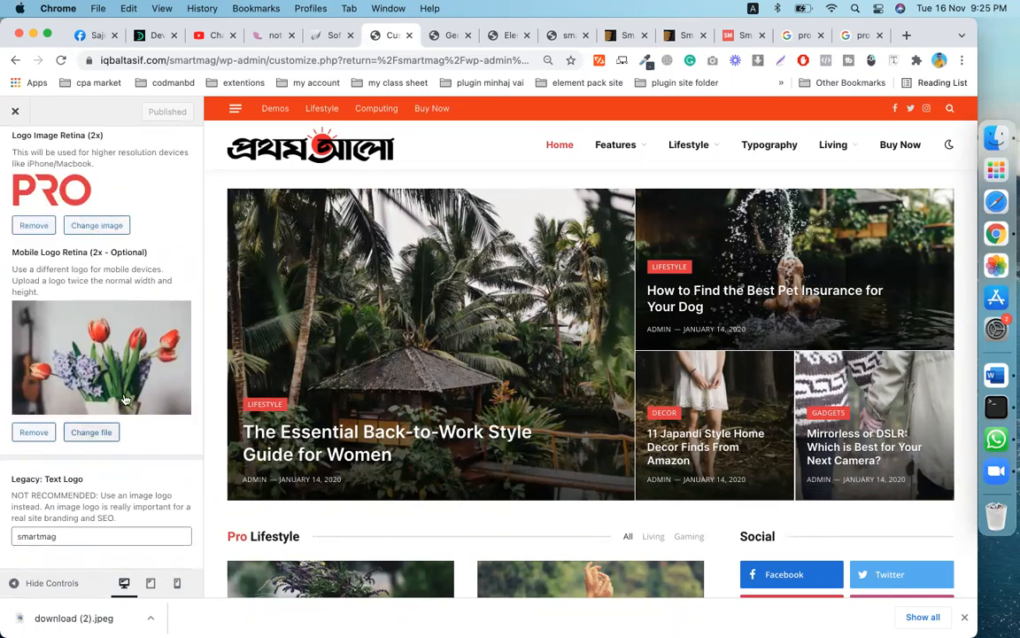
pyautogui.scroll(1, 133, 327)
pyautogui.scroll(6, 144, 354)
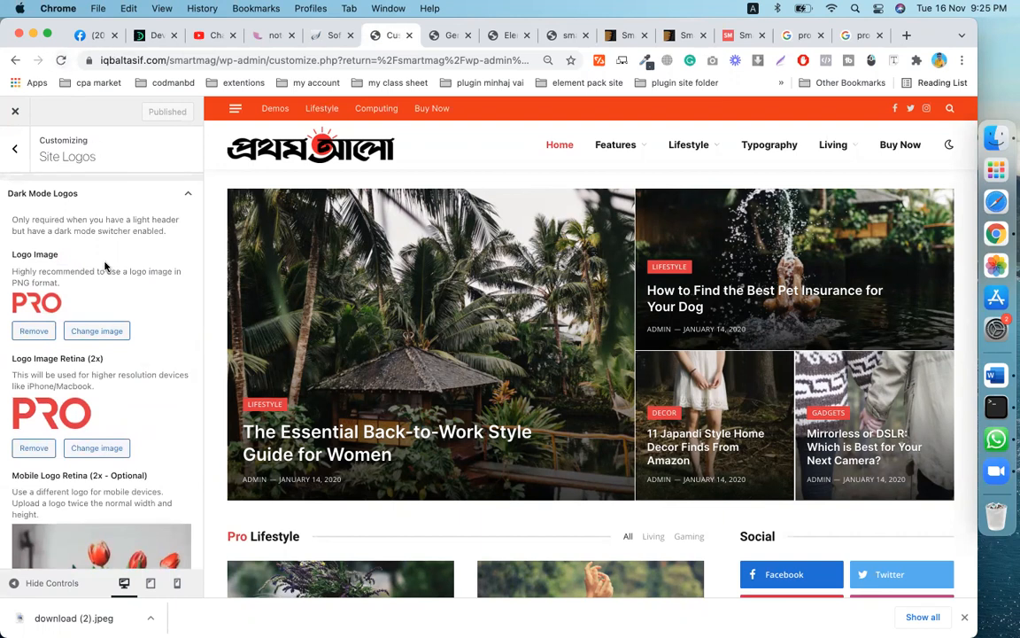
pyautogui.scroll(2, 120, 301)
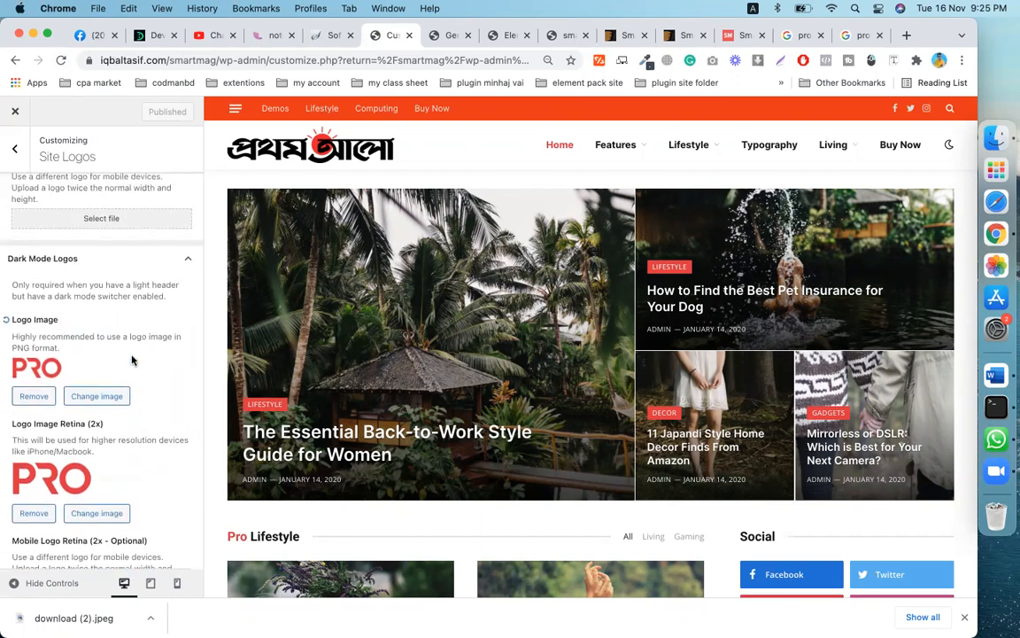
pyautogui.scroll(-1, 131, 359)
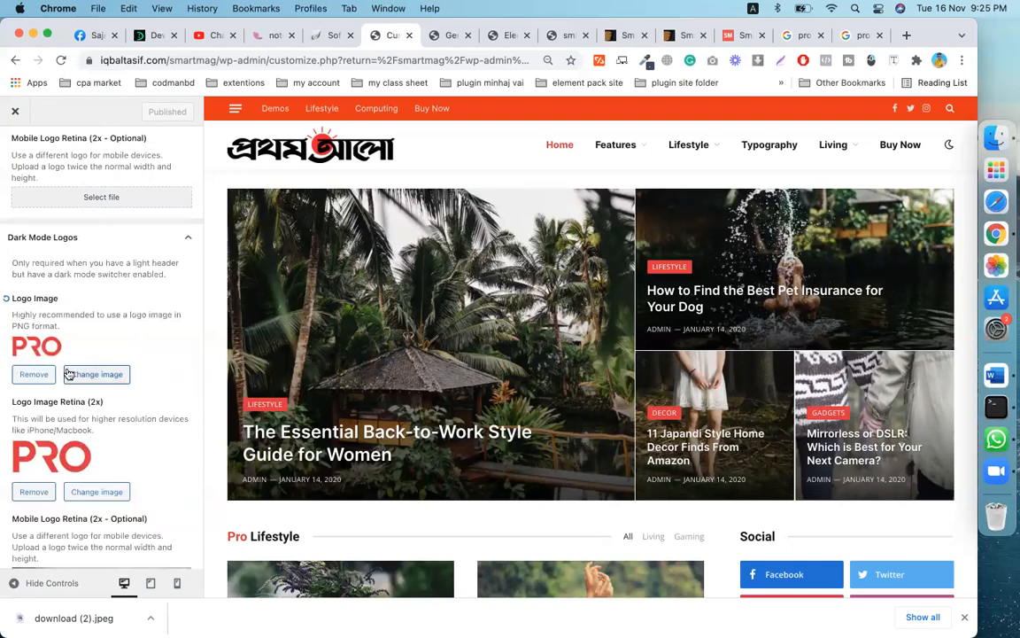
pyautogui.scroll(-3, 104, 413)
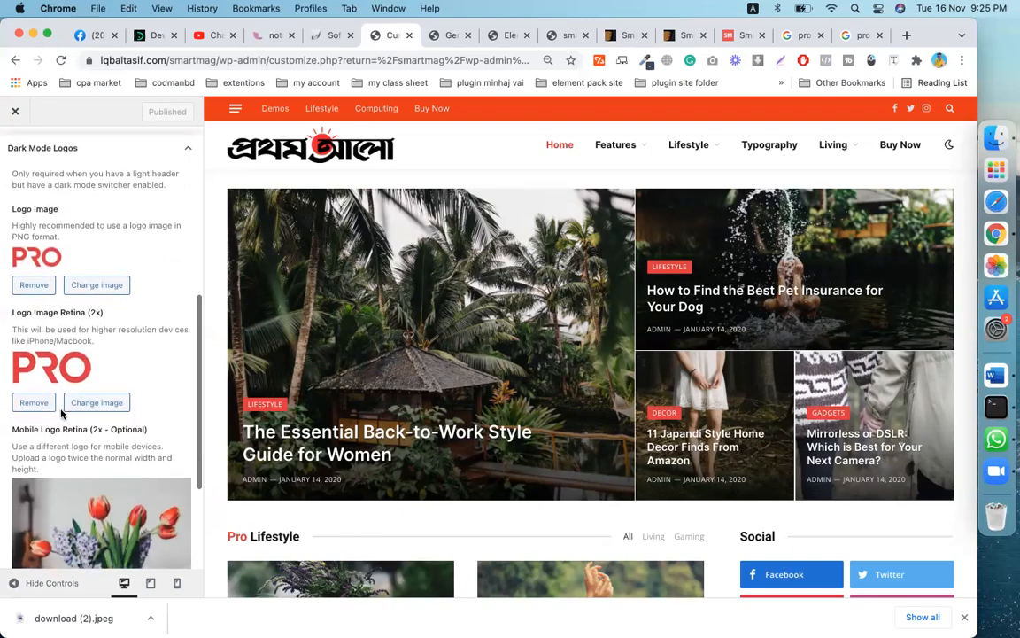
pyautogui.scroll(10, 87, 413)
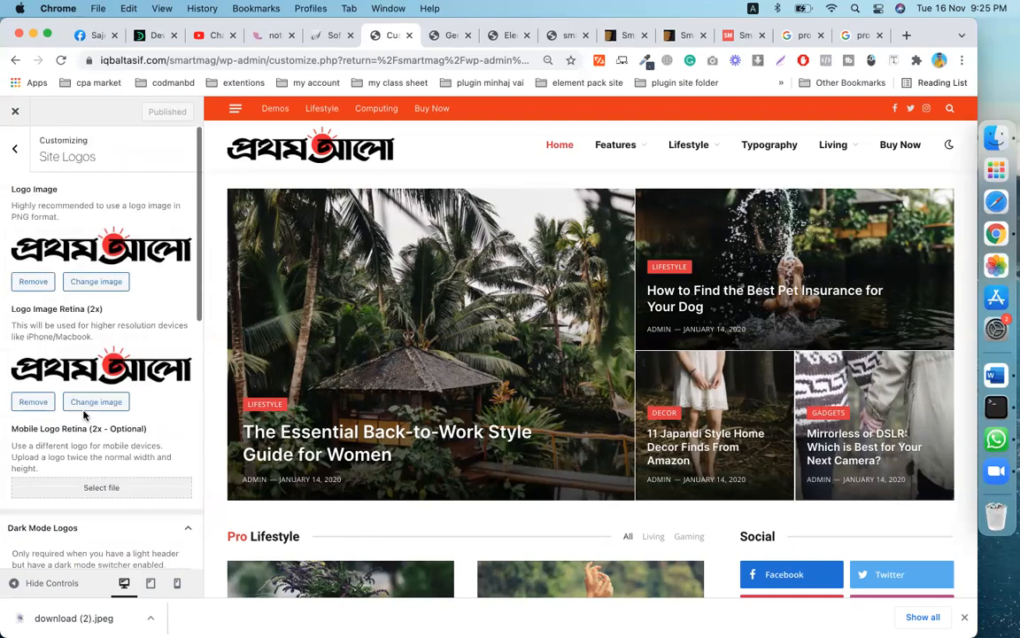
# - Go back to the main Customizer menu and open Site Identity
pyautogui.click(15, 155)
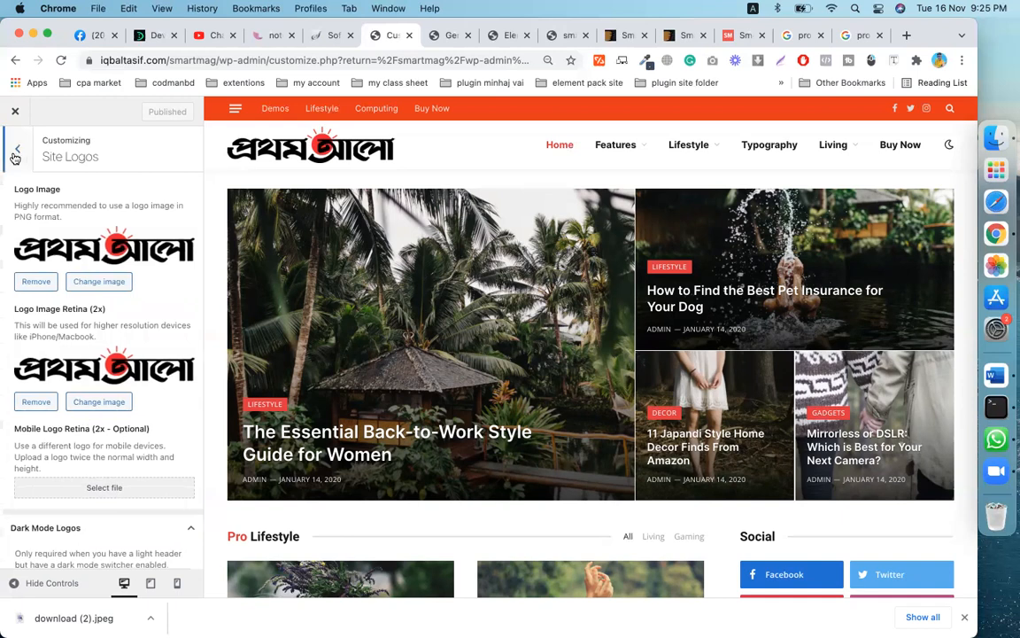
pyautogui.scroll(-1, 103, 418)
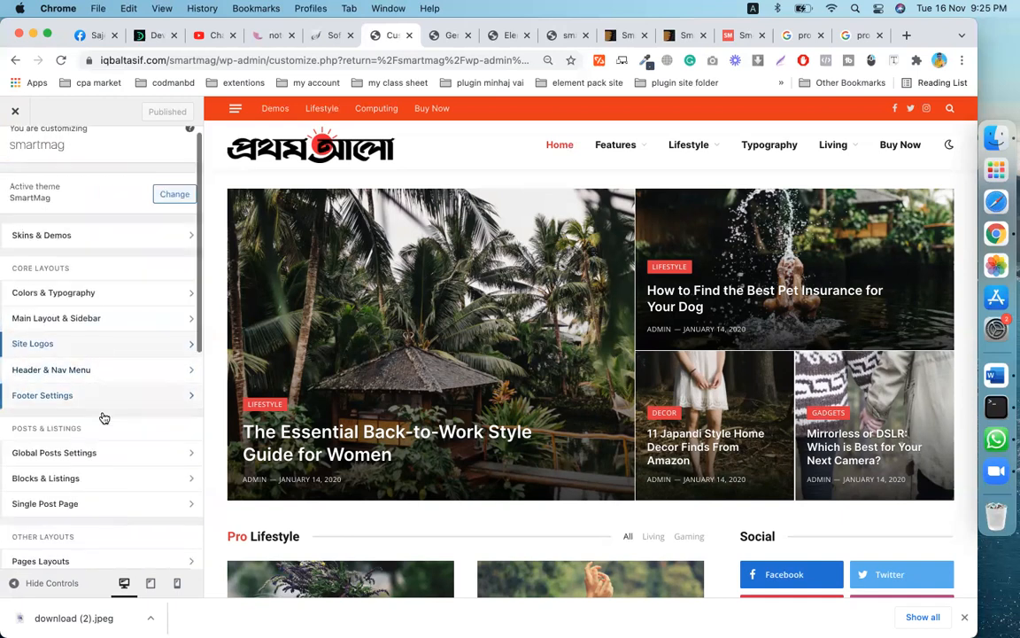
pyautogui.scroll(-1, 104, 418)
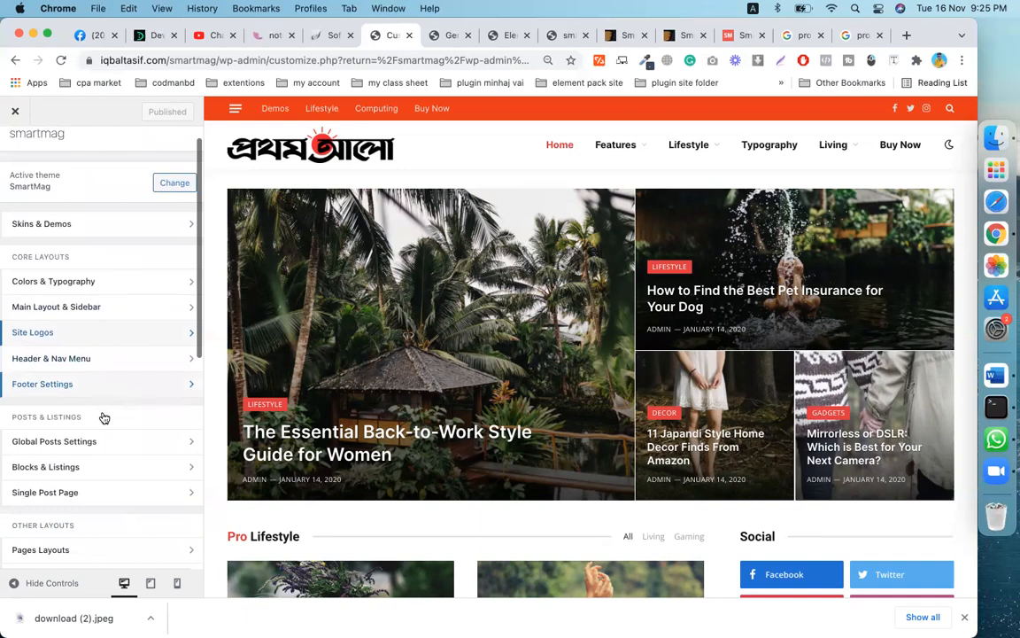
pyautogui.scroll(-5, 104, 416)
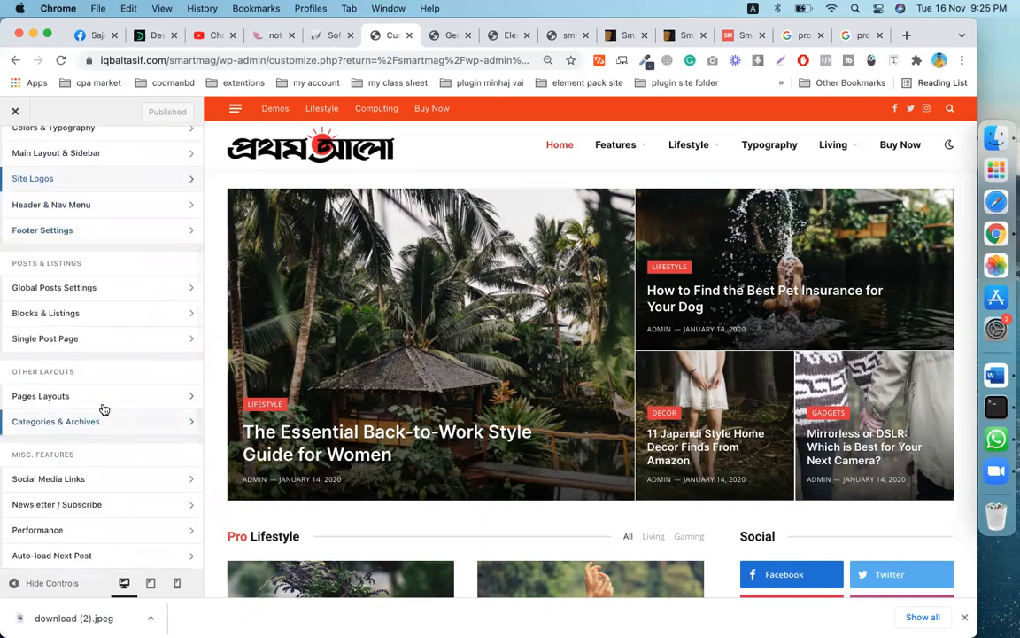
pyautogui.scroll(-4, 103, 409)
pyautogui.scroll(-3, 104, 408)
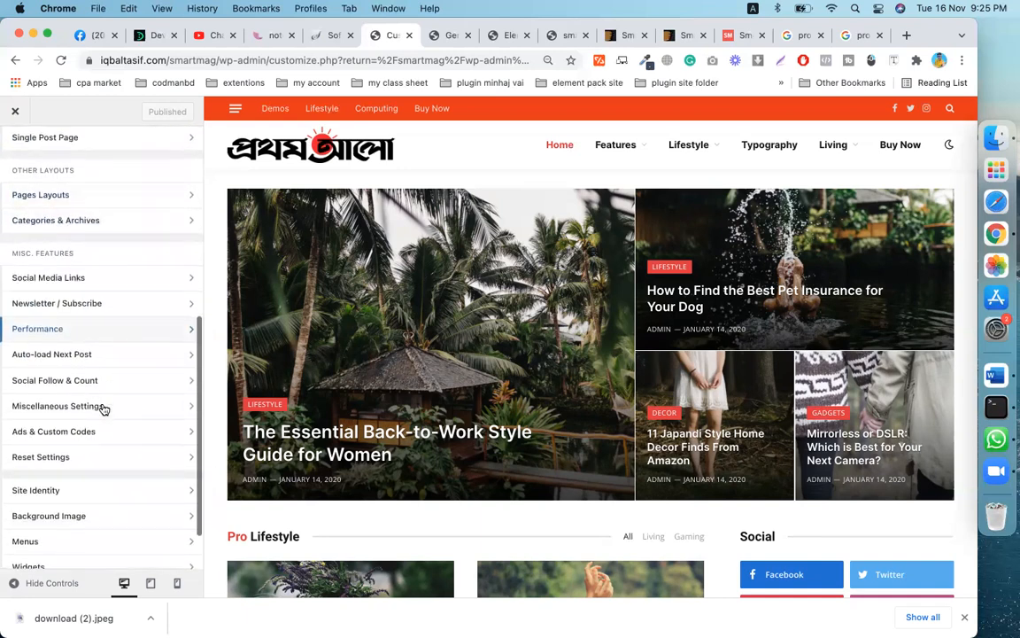
pyautogui.scroll(-3, 89, 429)
pyautogui.click(71, 453)
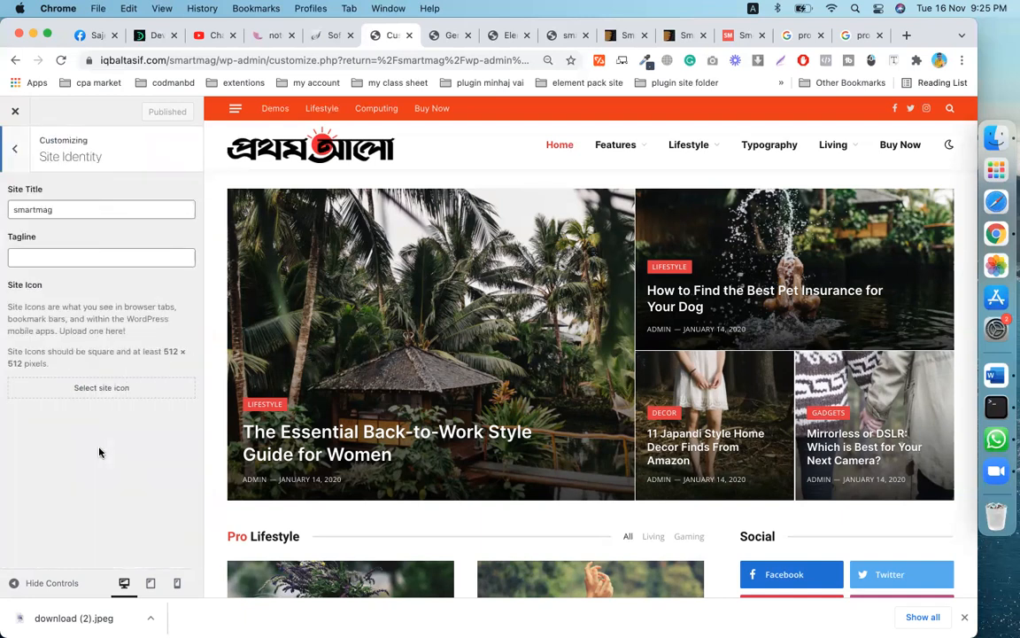
pyautogui.click(15, 149)
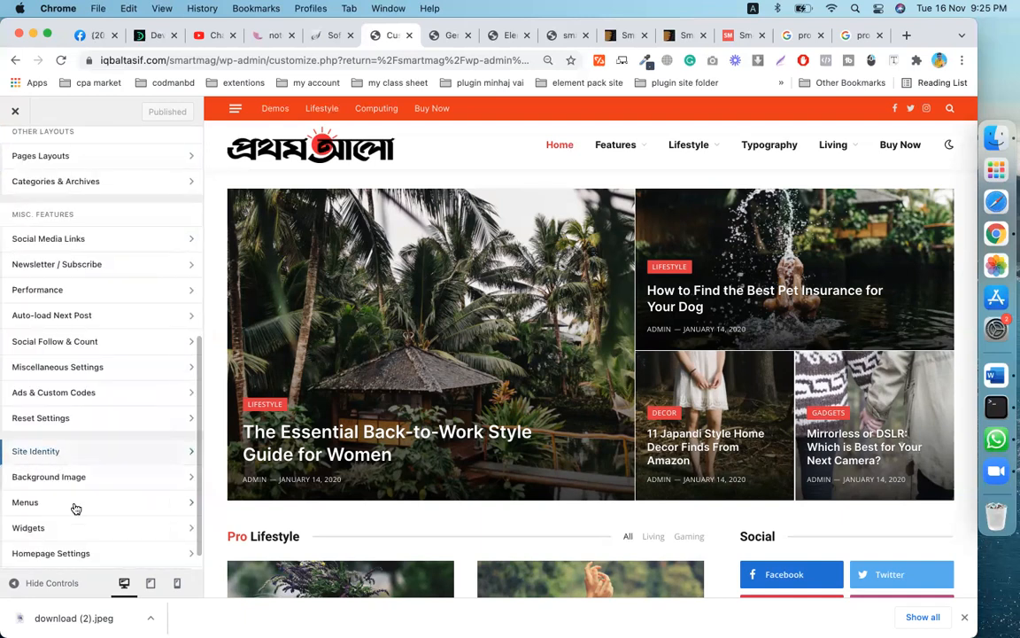
pyautogui.click(78, 454)
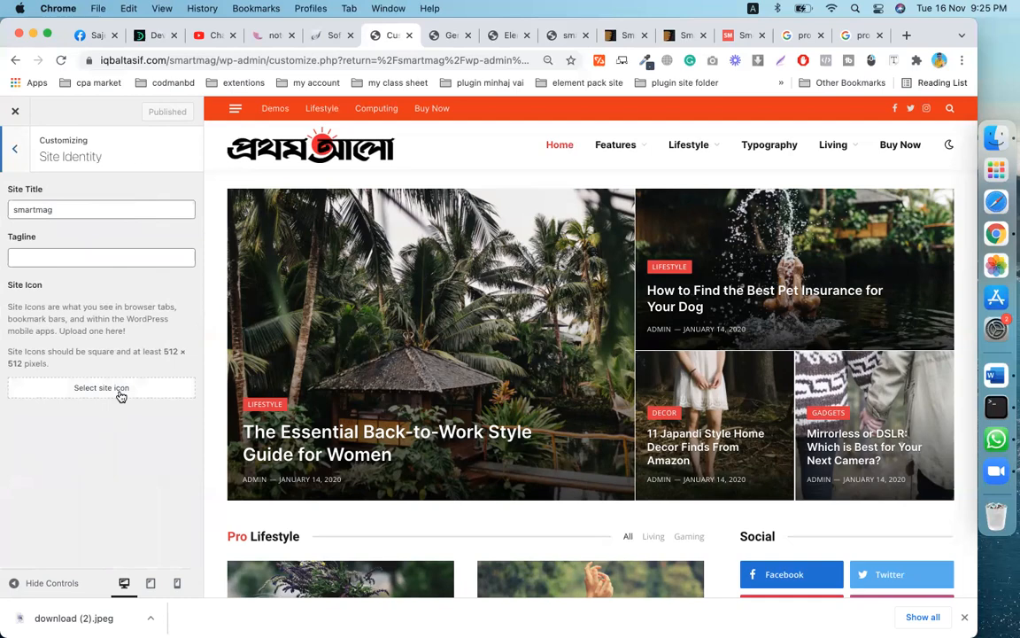
# - Upload download-2.jpeg as the uncropped site icon, publish it, and view the live site
pyautogui.click(121, 390)
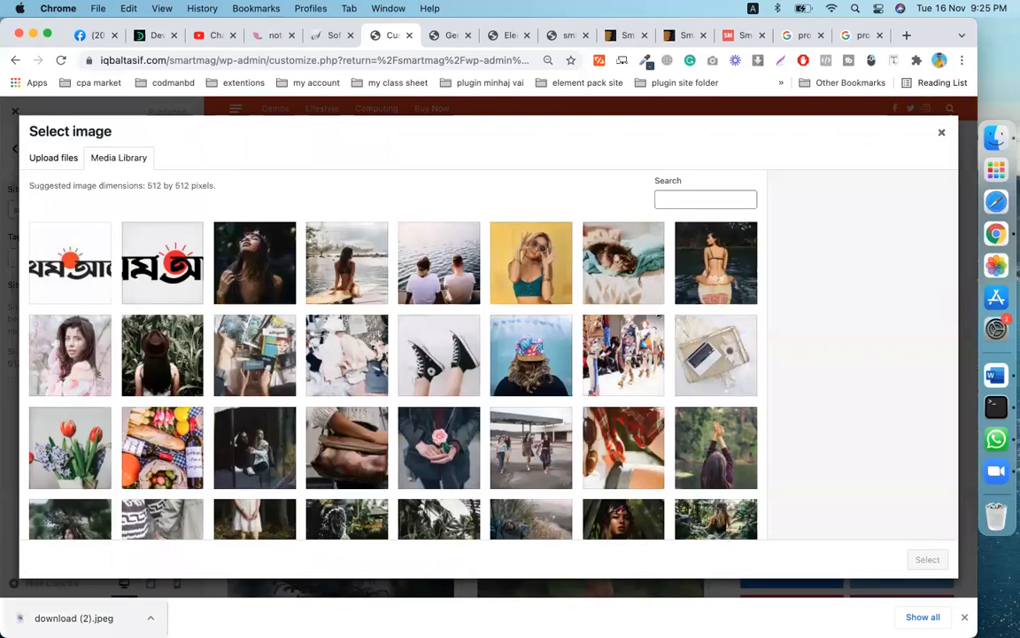
pyautogui.moveTo(71, 618); pyautogui.dragTo(425, 355)
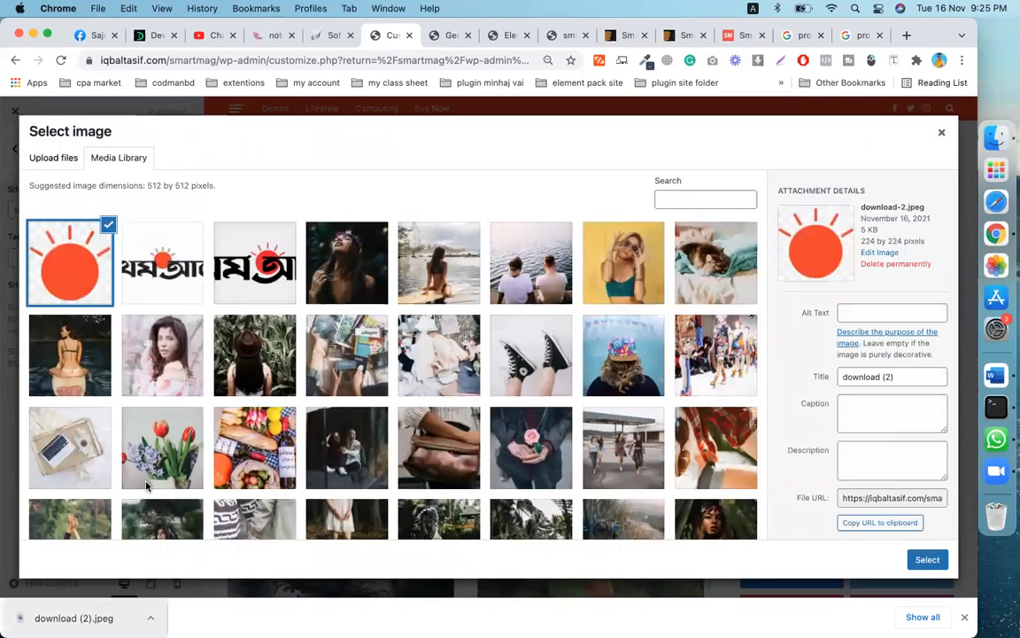
pyautogui.click(927, 559)
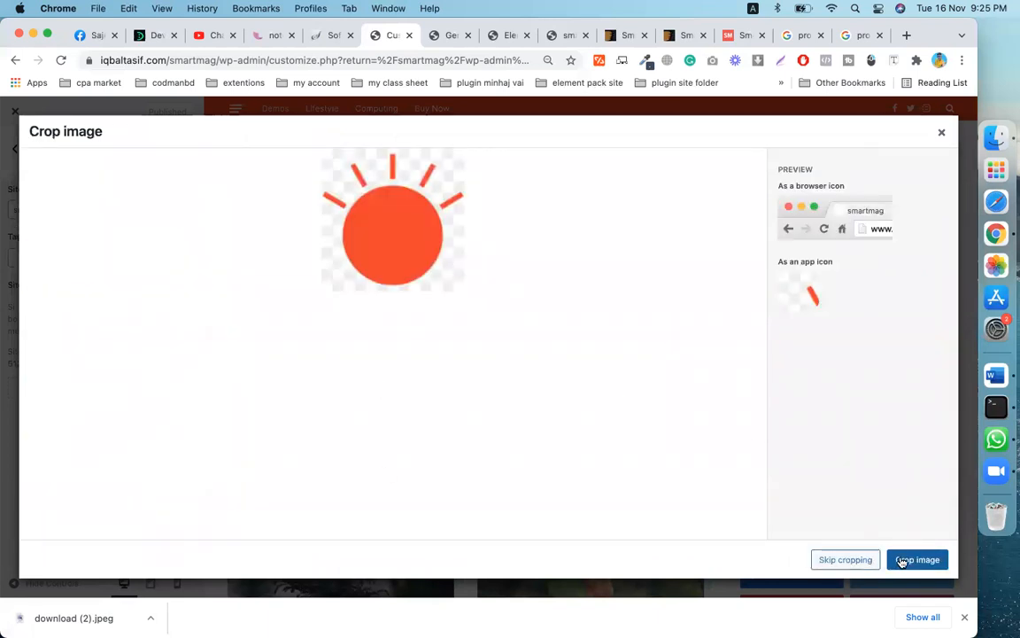
pyautogui.click(845, 560)
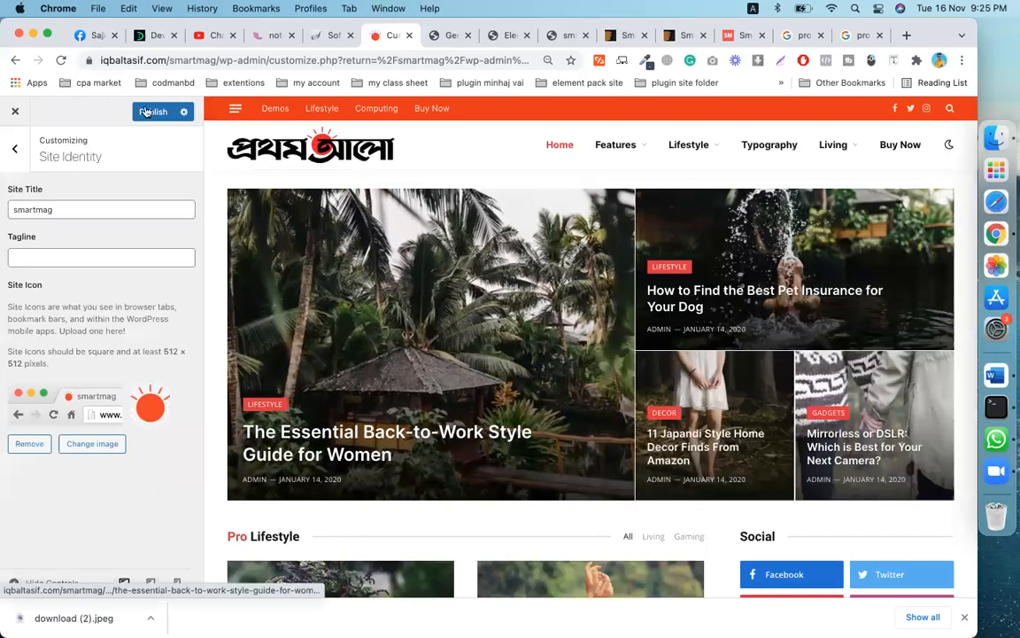
pyautogui.click(147, 112)
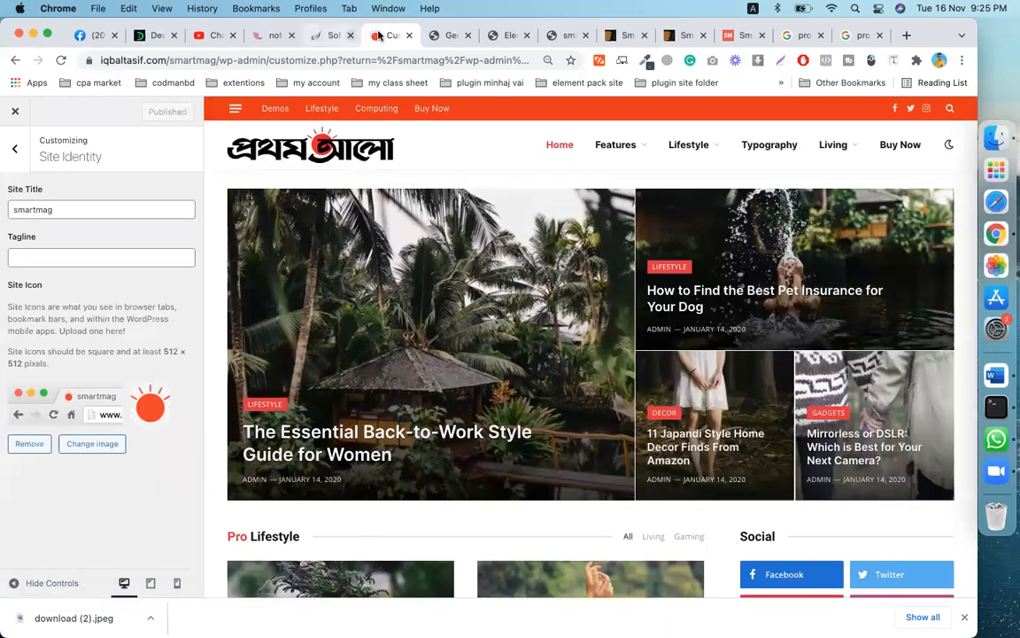
pyautogui.click(547, 40)
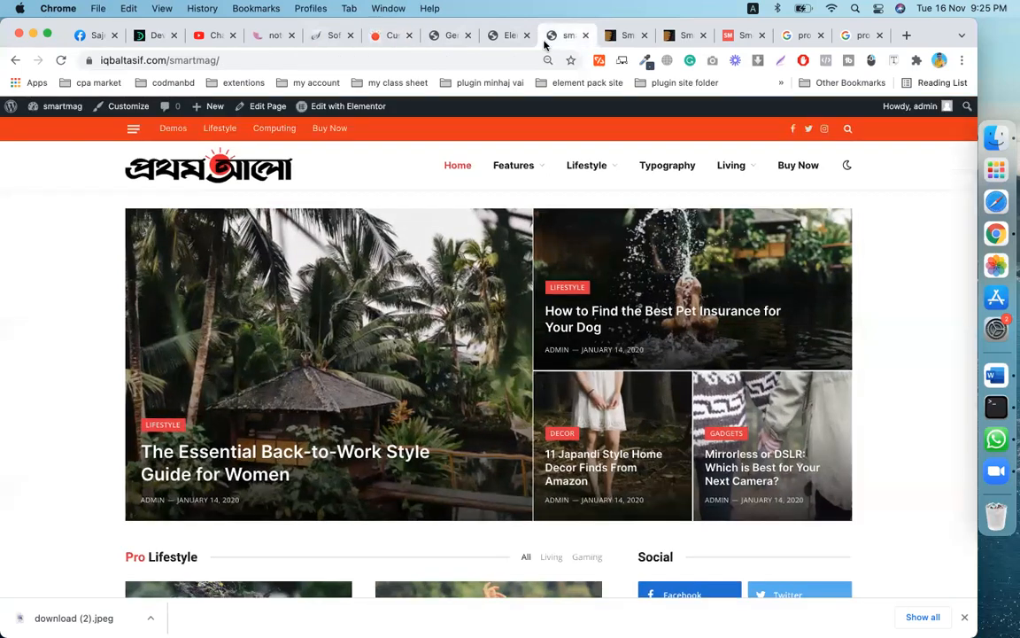
# - Reload the live homepage to show the sun favicon, dismiss the downloads bar, and scroll through it
pyautogui.click(60, 60)
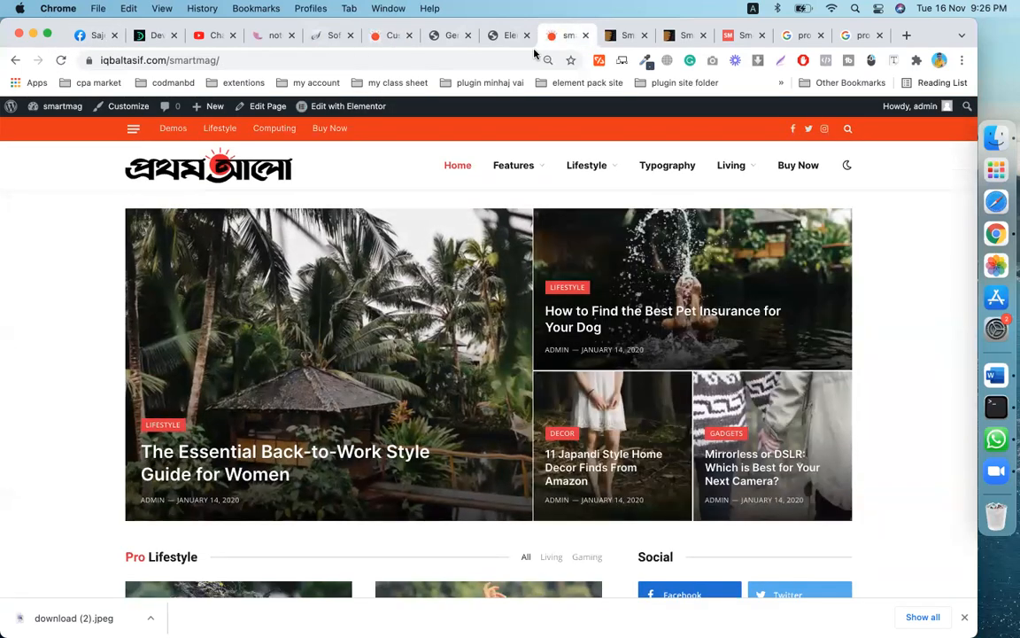
pyautogui.moveTo(587, 165)
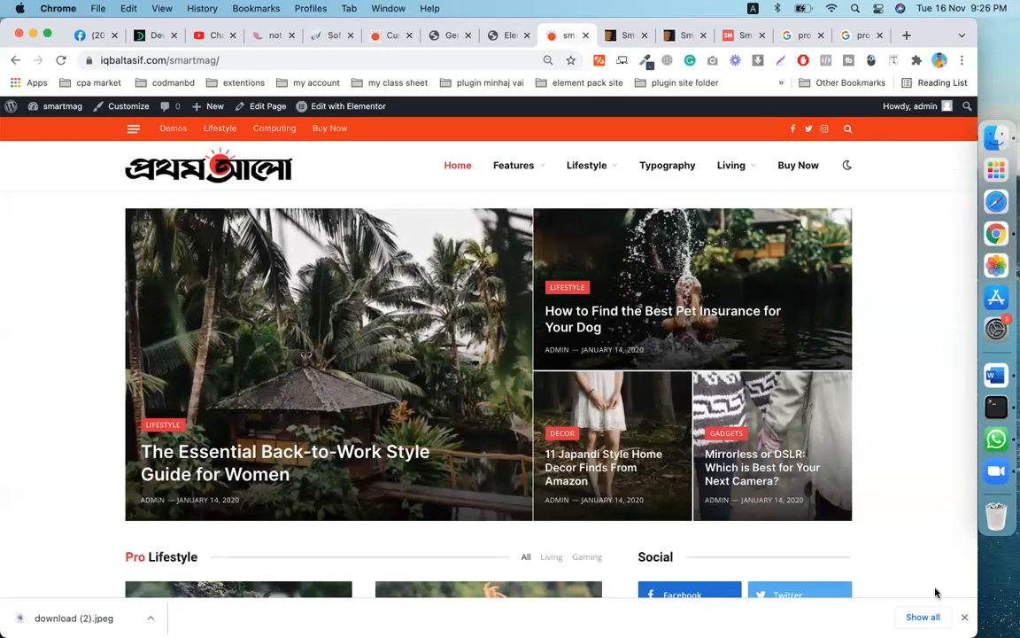
pyautogui.click(964, 620)
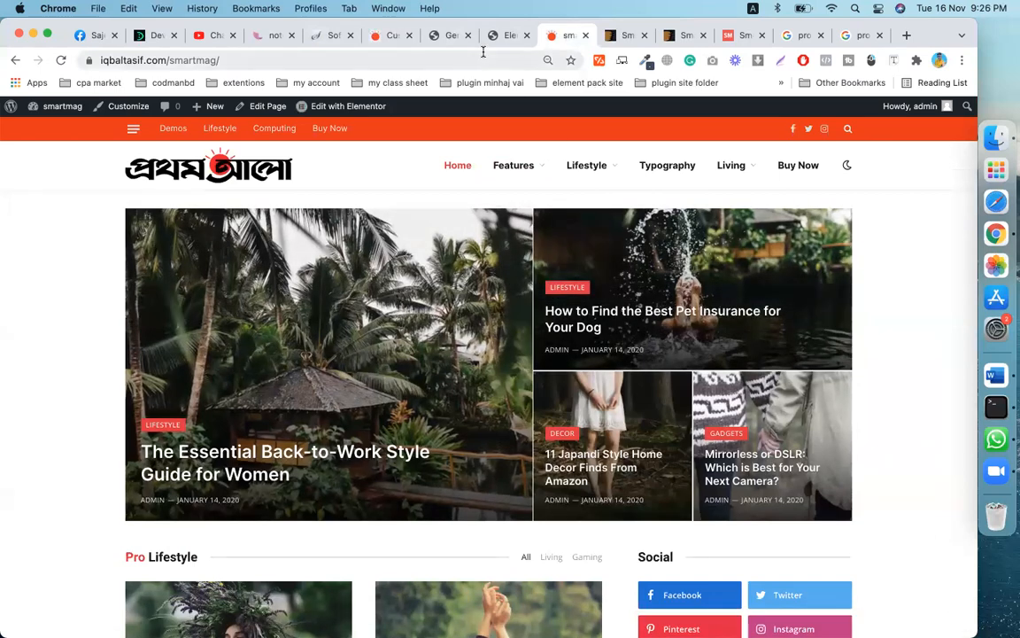
pyautogui.scroll(-5, 412, 450)
pyautogui.scroll(-20, 412, 450)
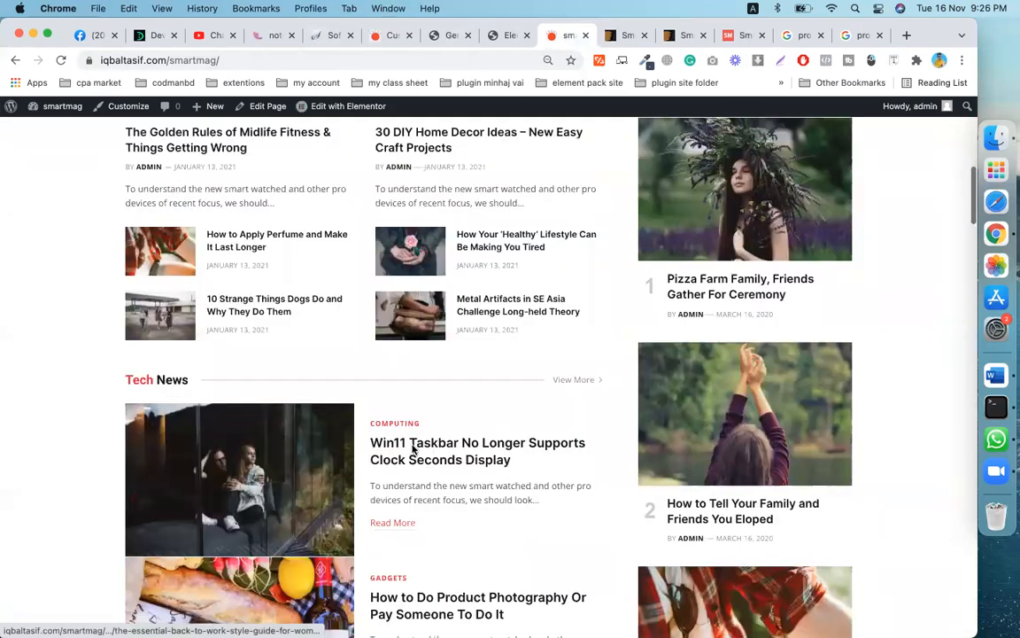
pyautogui.scroll(-10, 411, 450)
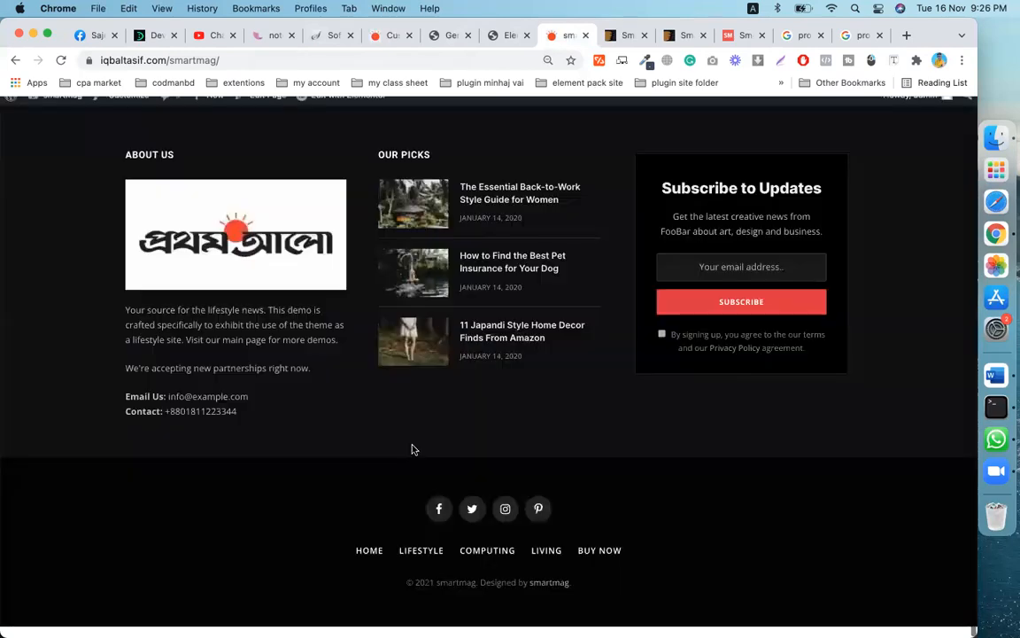
pyautogui.scroll(15, 412, 450)
pyautogui.scroll(15, 413, 451)
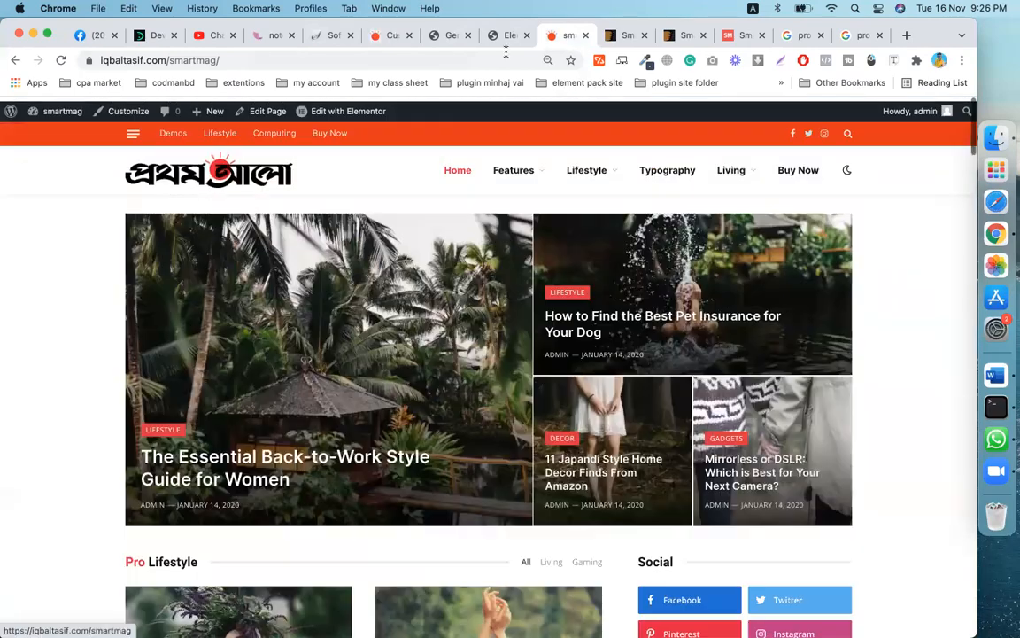
# - Glance at the Elementor tab, scroll the homepage again, then go to General Settings
pyautogui.click(503, 36)
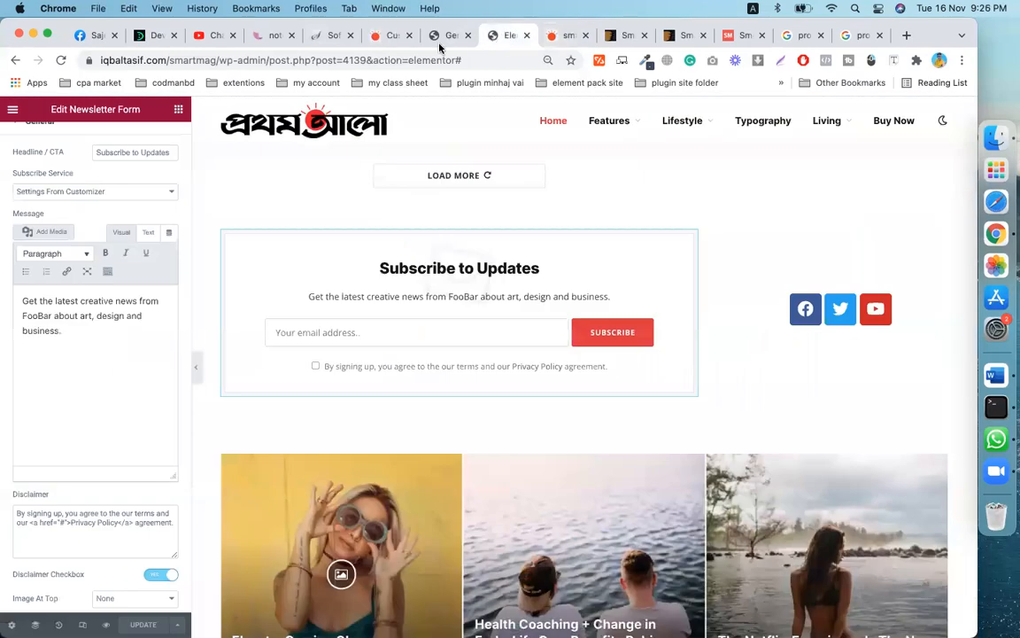
pyautogui.click(565, 36)
pyautogui.scroll(-2, 471, 518)
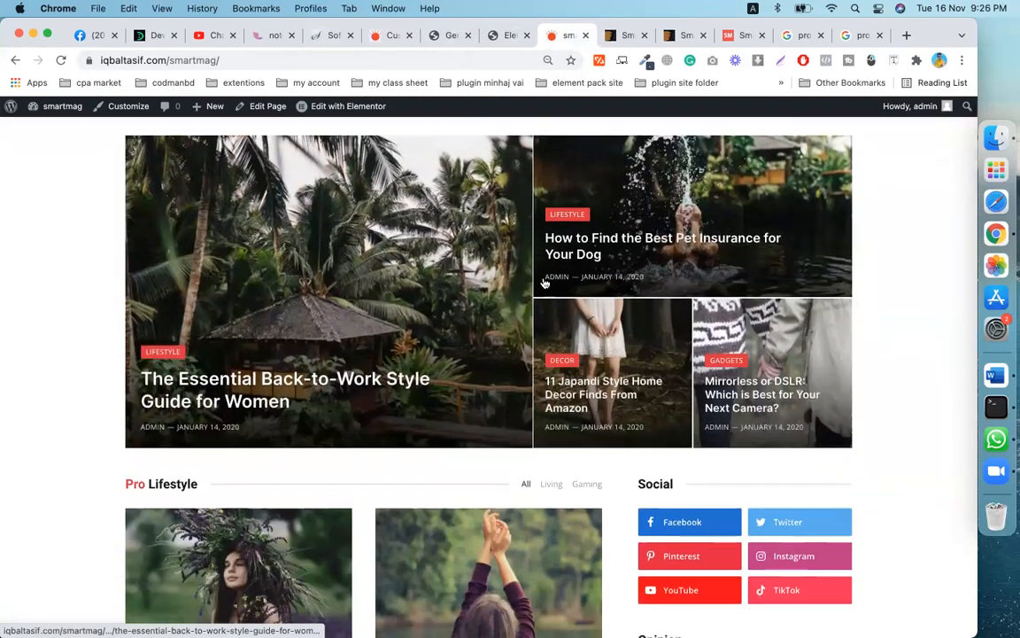
pyautogui.scroll(-3, 417, 358)
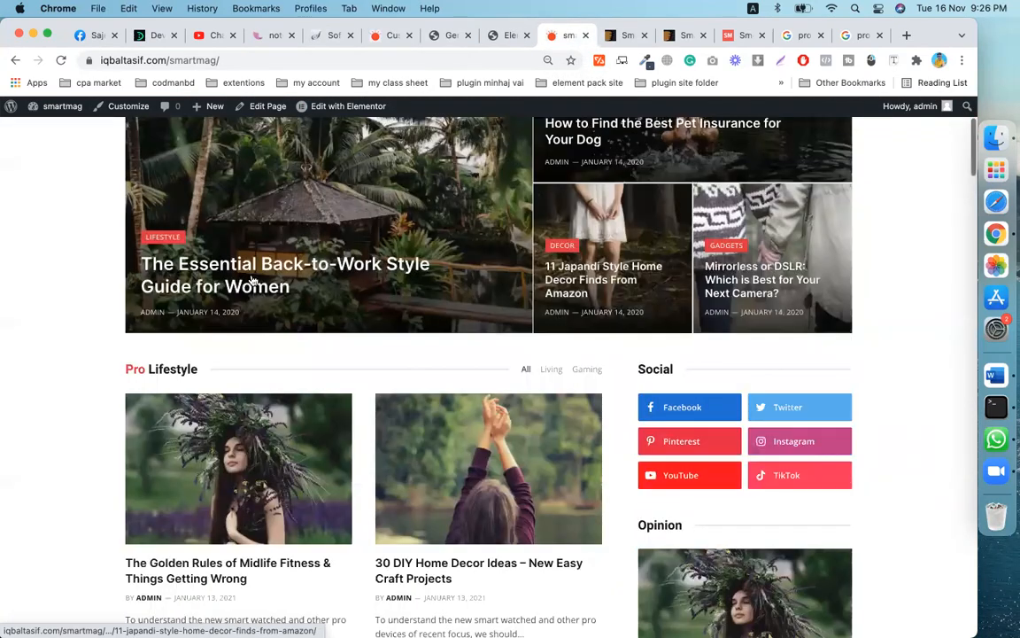
pyautogui.scroll(-6, 251, 280)
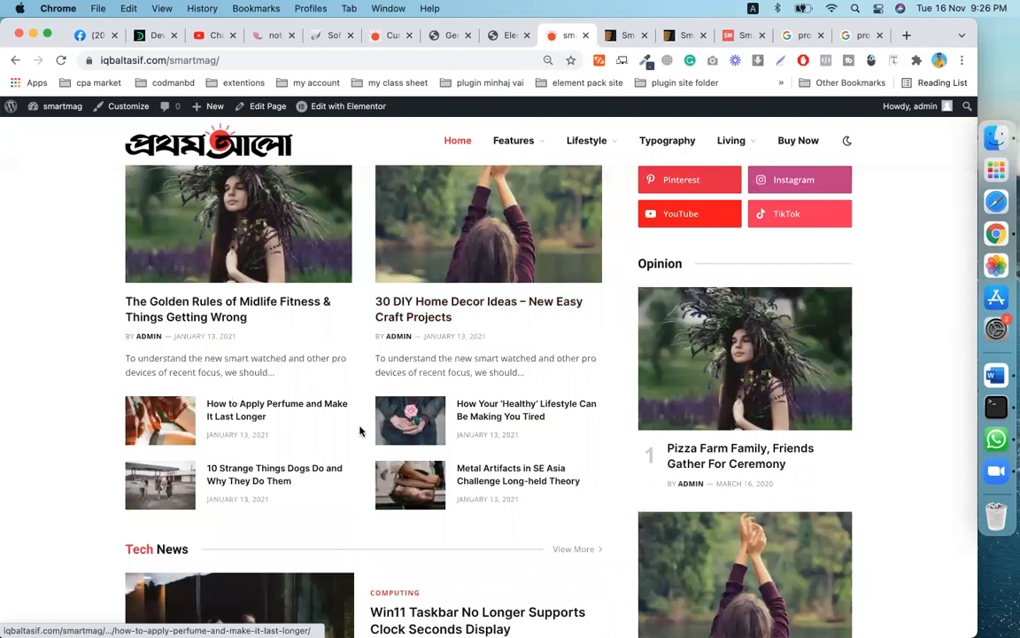
pyautogui.click(438, 38)
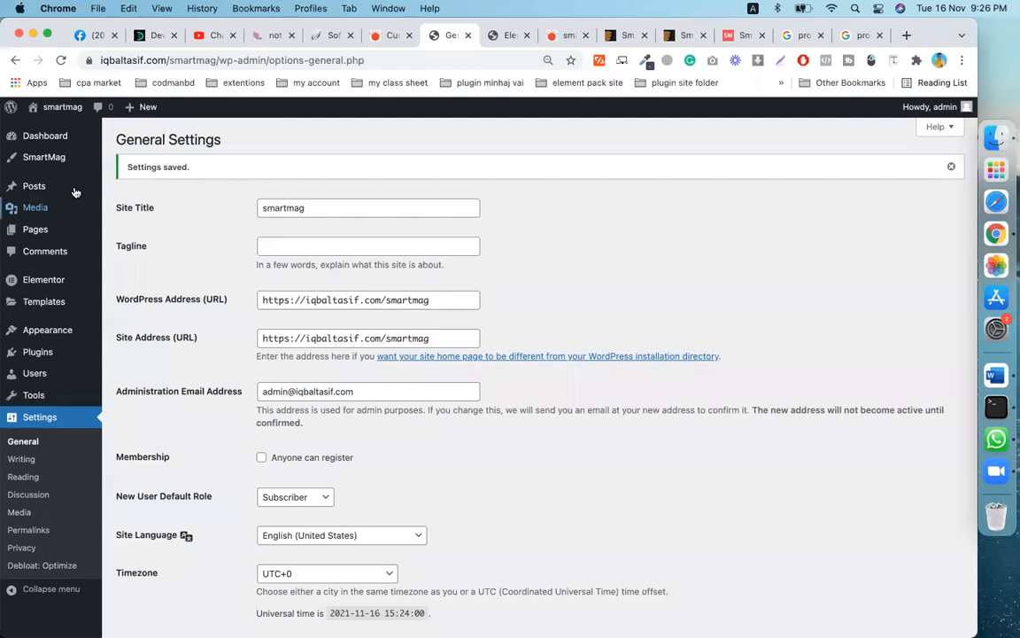
# - From the Dashboard, open Posts > All Posts and scroll the 48-post list
pyautogui.click(49, 136)
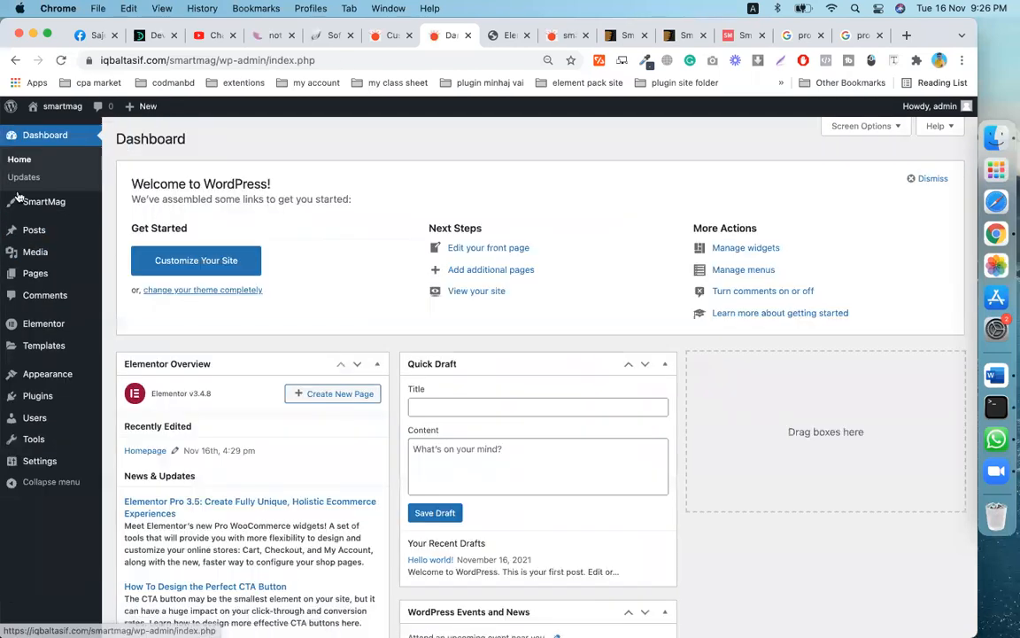
pyautogui.moveTo(26, 243)
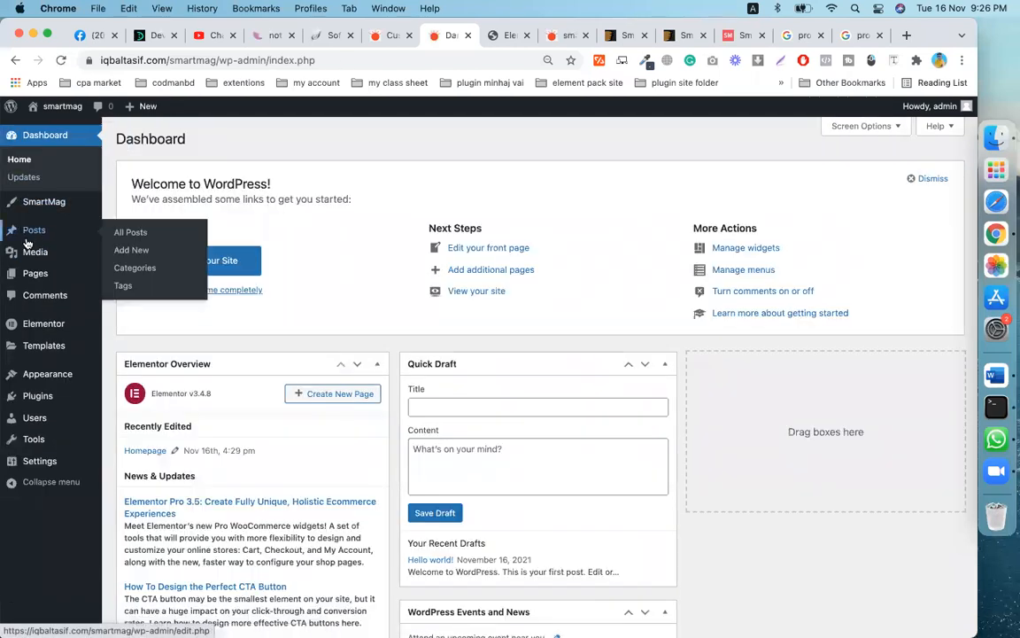
pyautogui.click(131, 232)
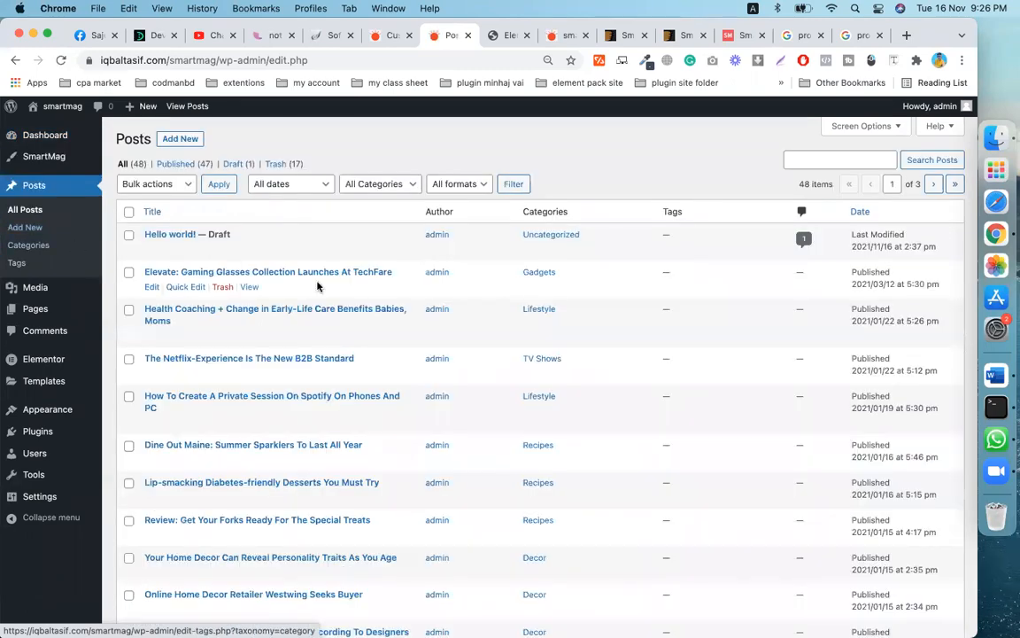
pyautogui.scroll(-5, 341, 390)
pyautogui.scroll(-5, 339, 412)
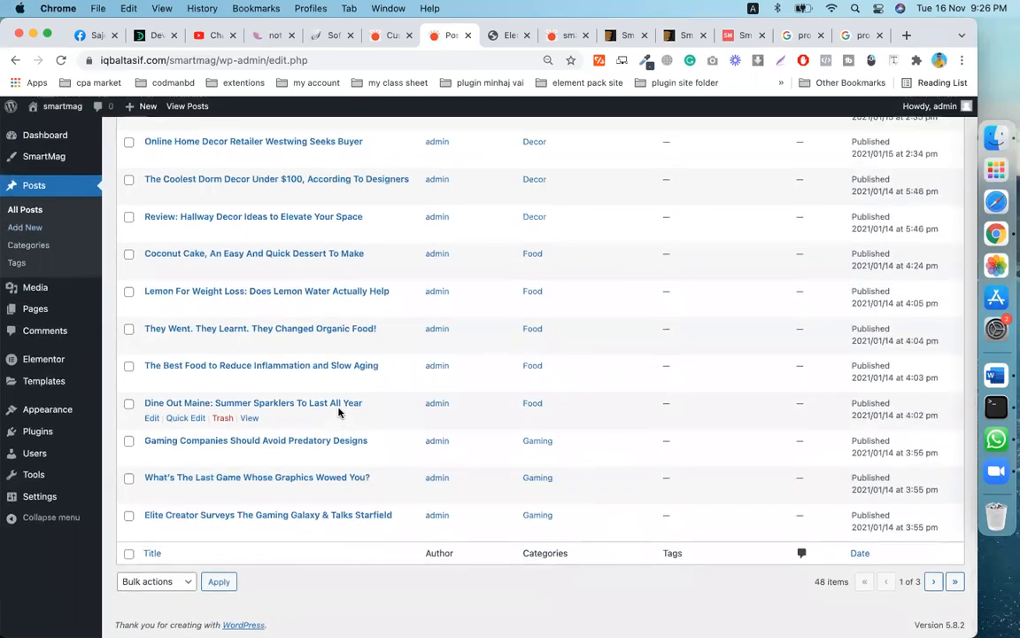
pyautogui.scroll(6, 342, 410)
# - Check the live front page and Elementor tabs, then browse the posts list again
pyautogui.click(553, 36)
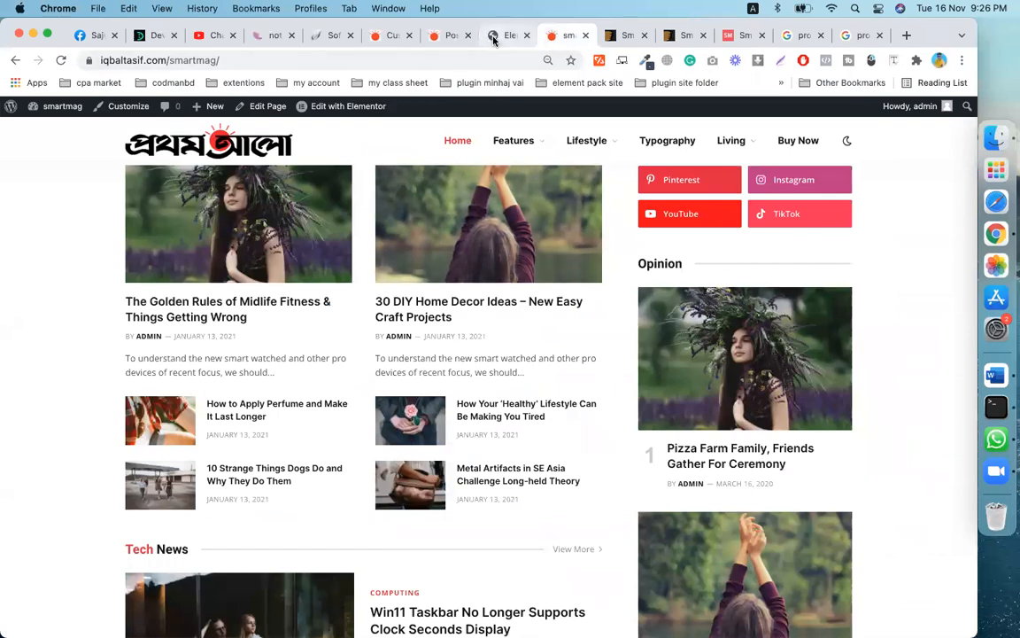
pyautogui.click(511, 36)
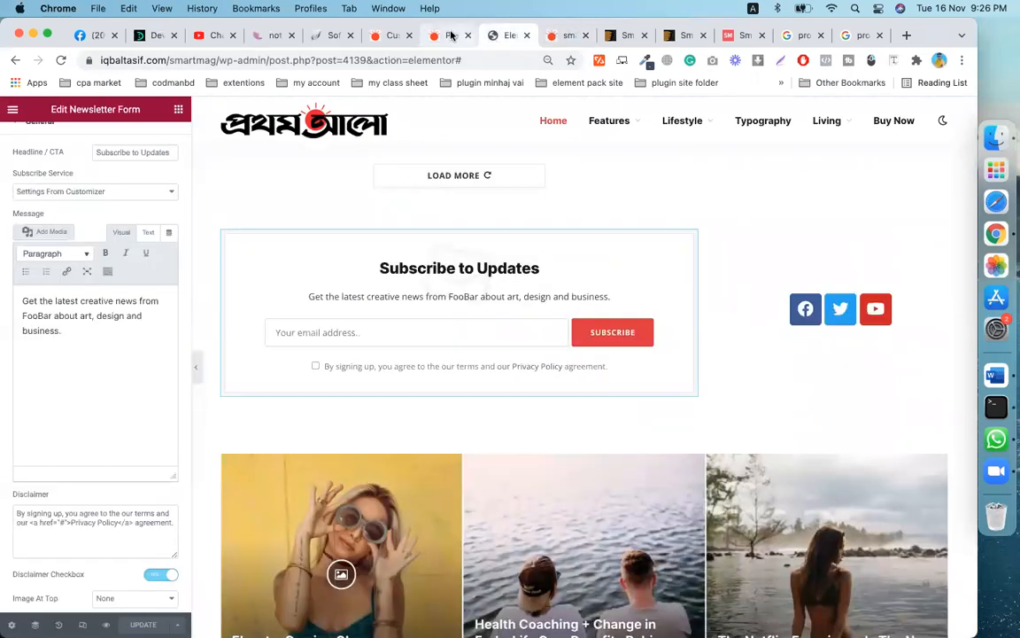
pyautogui.click(448, 35)
pyautogui.scroll(-8, 244, 438)
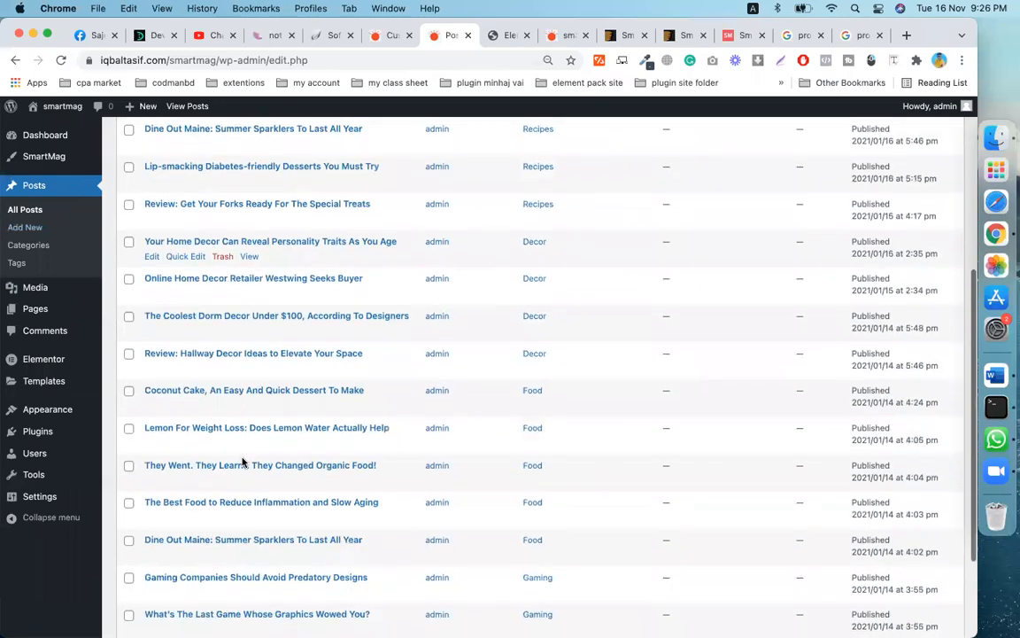
pyautogui.scroll(6, 244, 463)
pyautogui.scroll(-5, 244, 462)
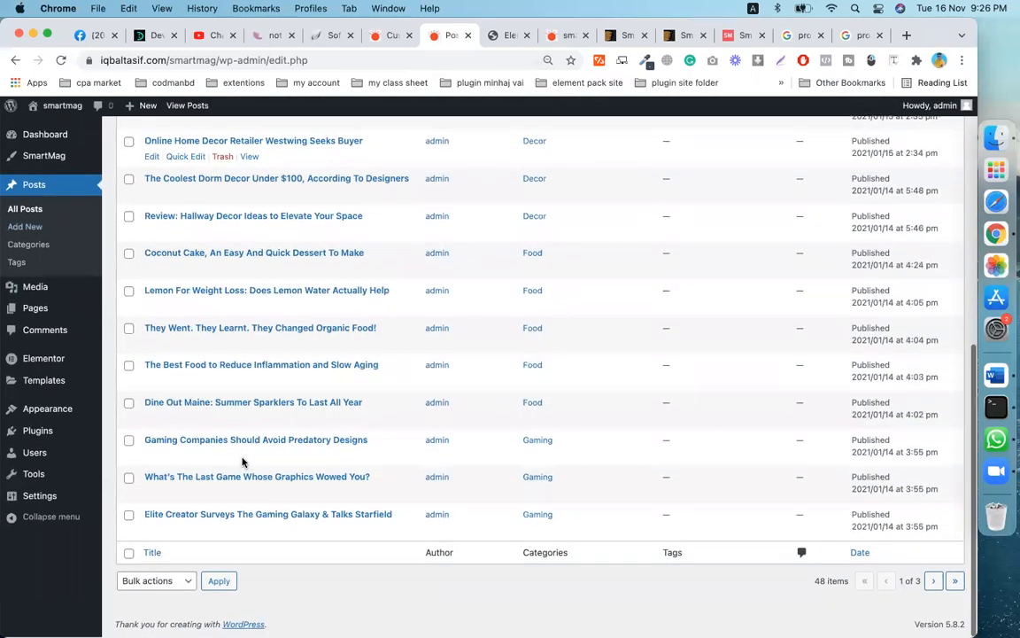
pyautogui.scroll(10, 244, 463)
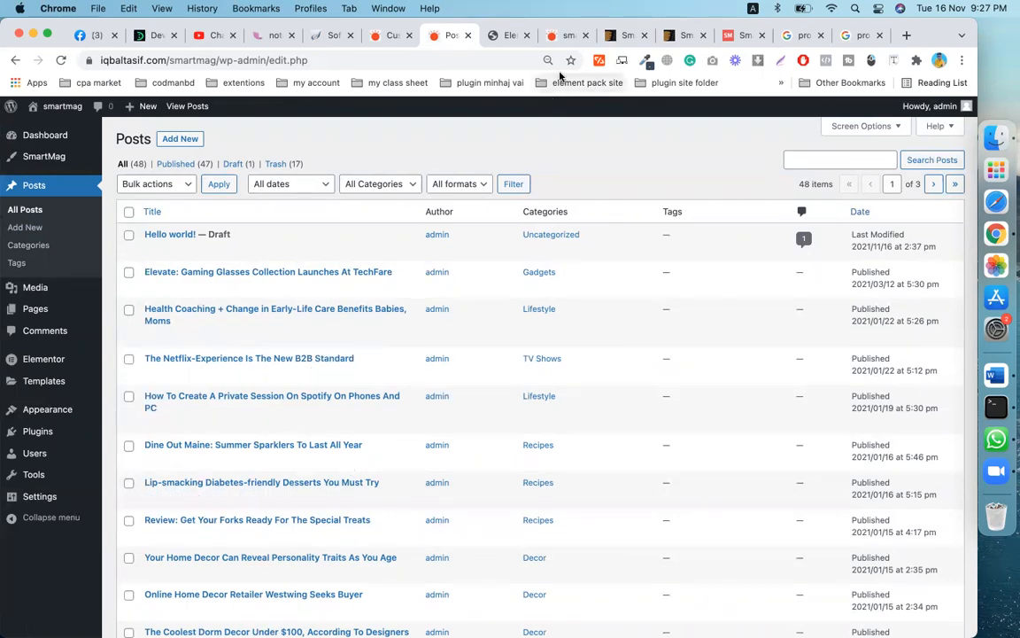
# - Scroll through the SmartMag - News & Magazine ThemeForest item description, then return to the homepage
pyautogui.click(625, 36)
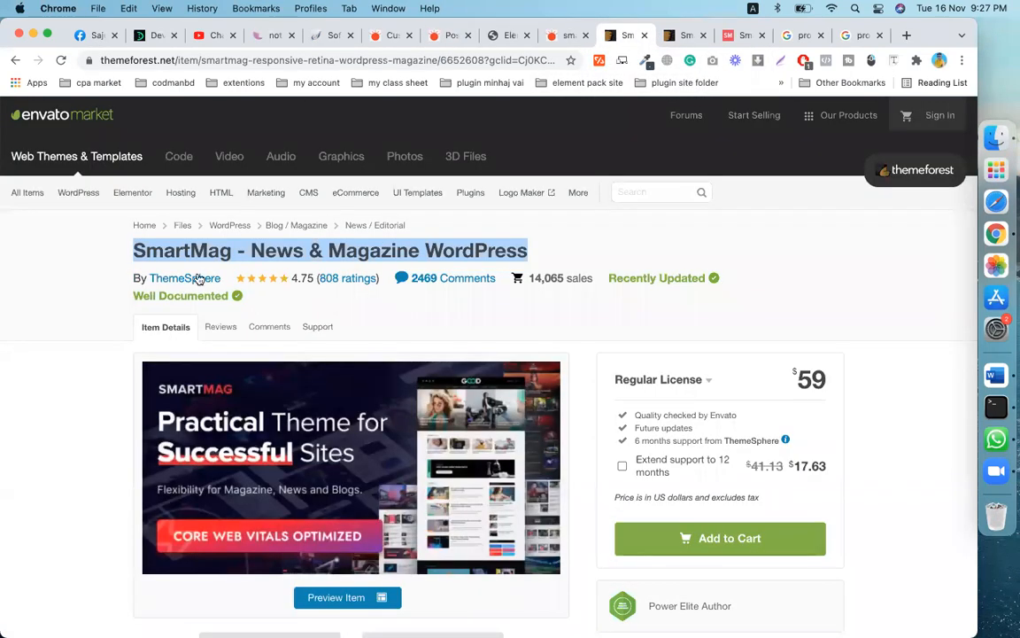
pyautogui.scroll(-1, 404, 347)
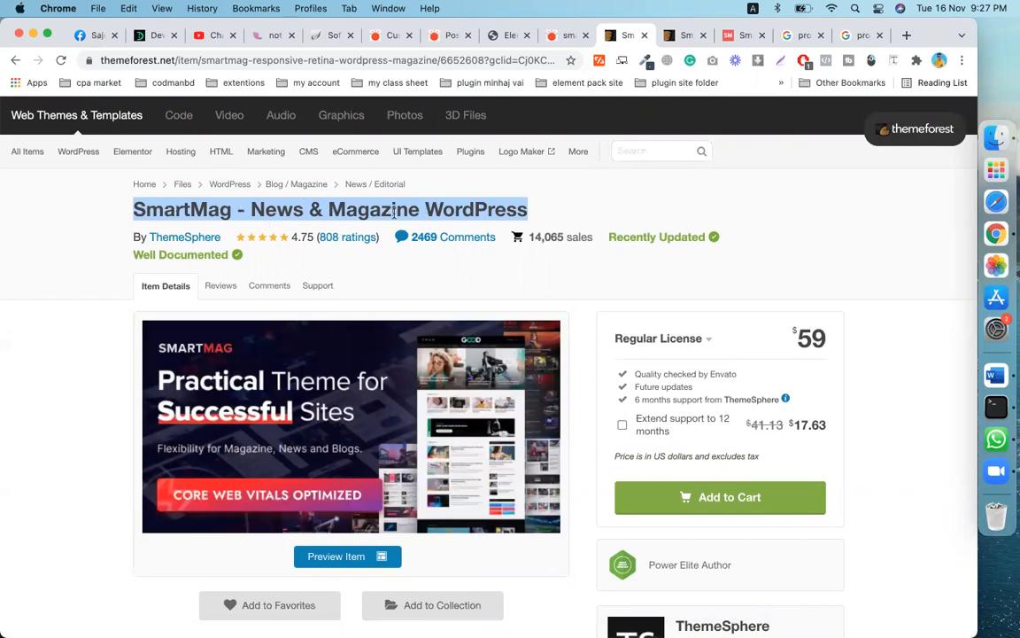
pyautogui.scroll(-15, 482, 286)
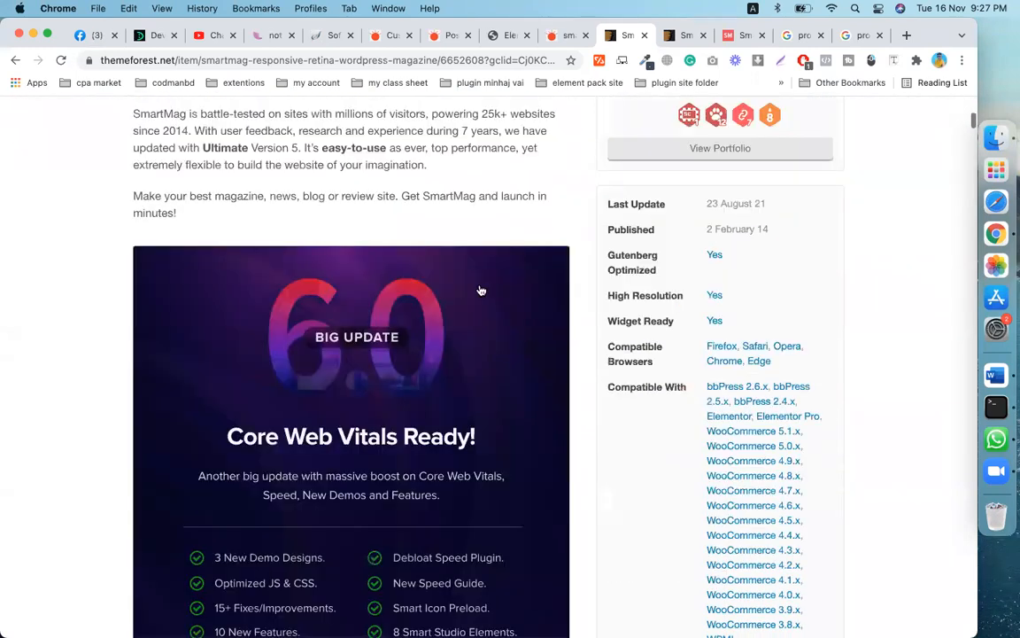
pyautogui.scroll(-10, 481, 290)
pyautogui.scroll(-20, 481, 289)
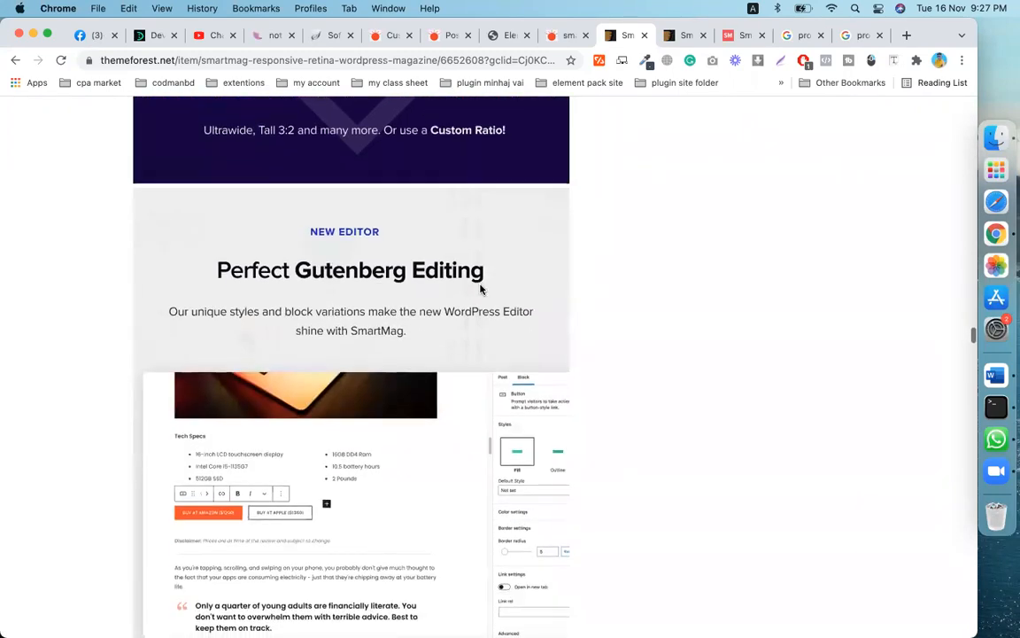
pyautogui.scroll(-20, 481, 289)
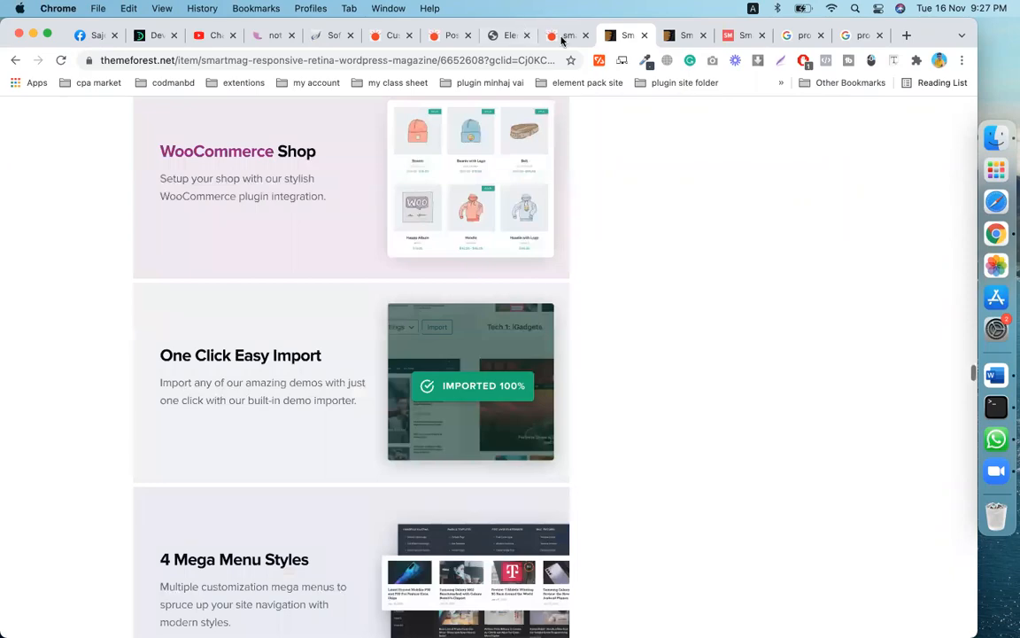
pyautogui.click(563, 35)
# - Scroll over the Prothom Alo homepage, then check the Elementor tab and the posts list
pyautogui.scroll(10, 443, 359)
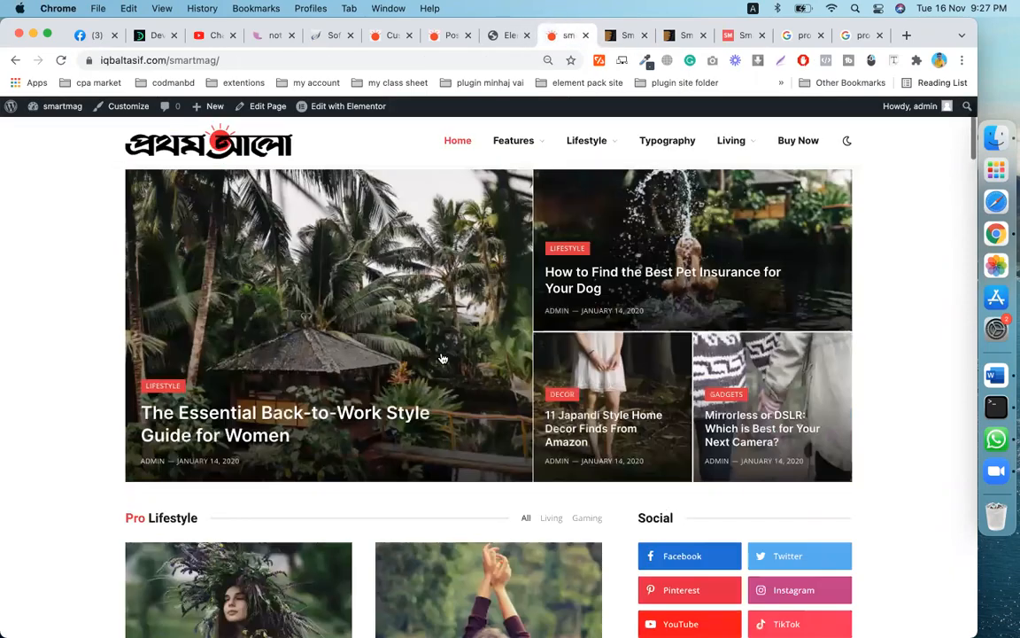
pyautogui.scroll(-15, 443, 358)
pyautogui.scroll(-15, 443, 357)
pyautogui.scroll(20, 443, 358)
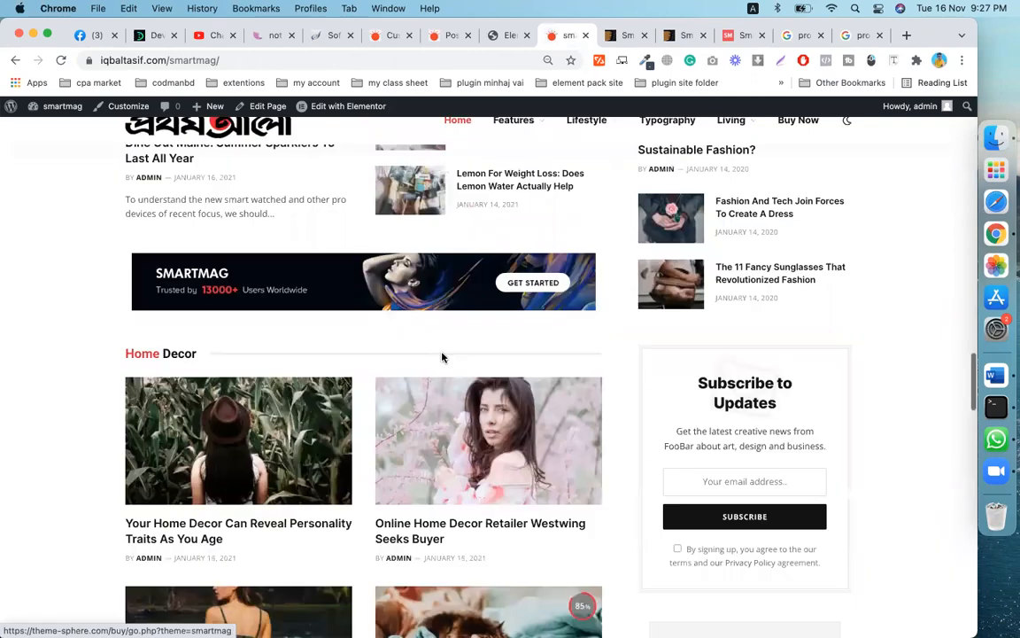
pyautogui.scroll(-15, 443, 358)
pyautogui.scroll(10, 442, 358)
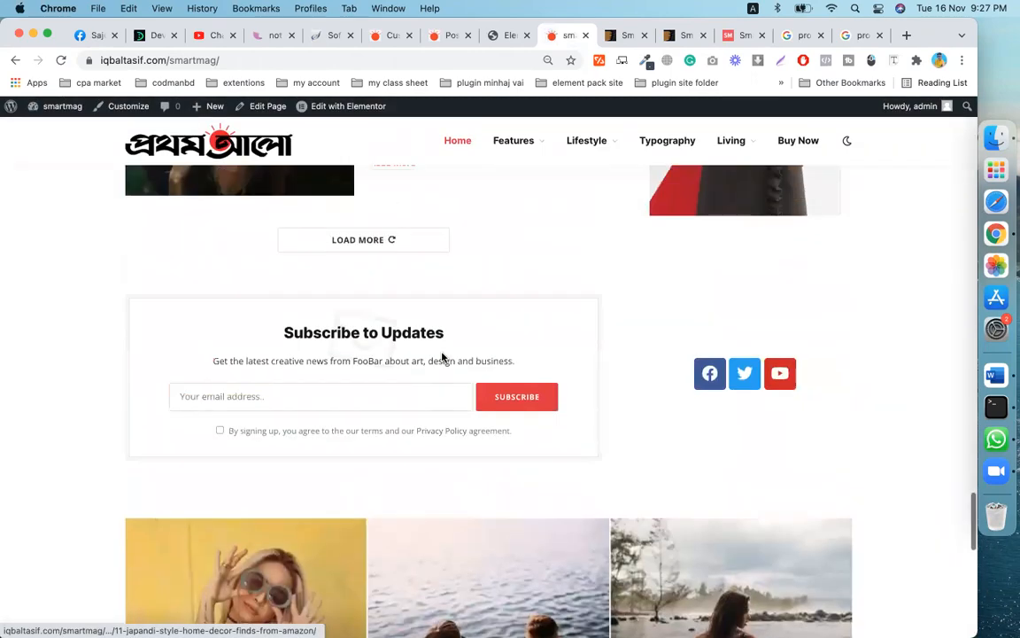
pyautogui.scroll(10, 443, 358)
pyautogui.scroll(10, 416, 142)
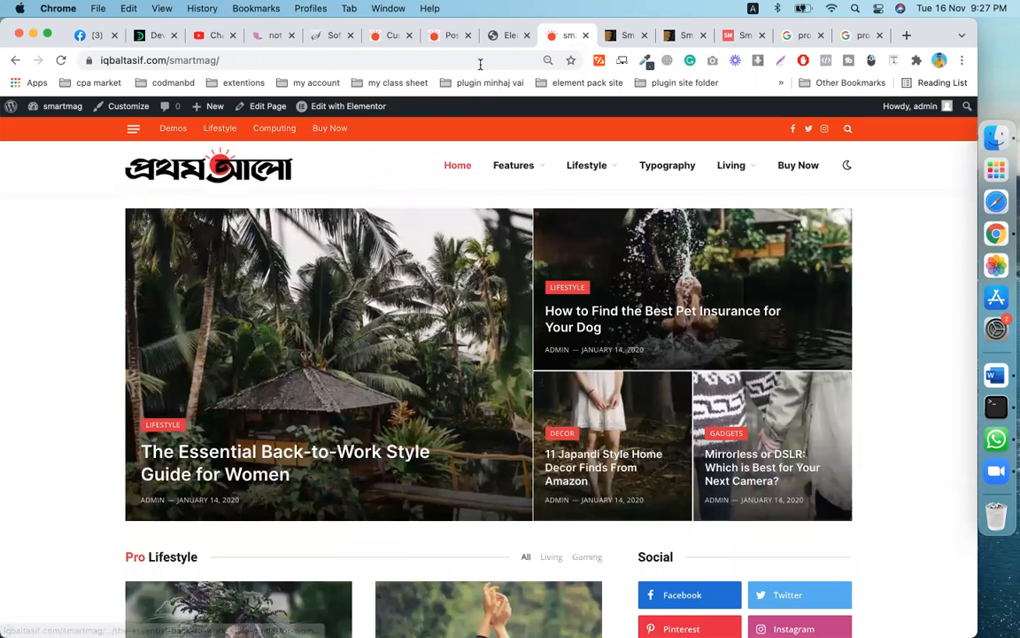
pyautogui.click(498, 35)
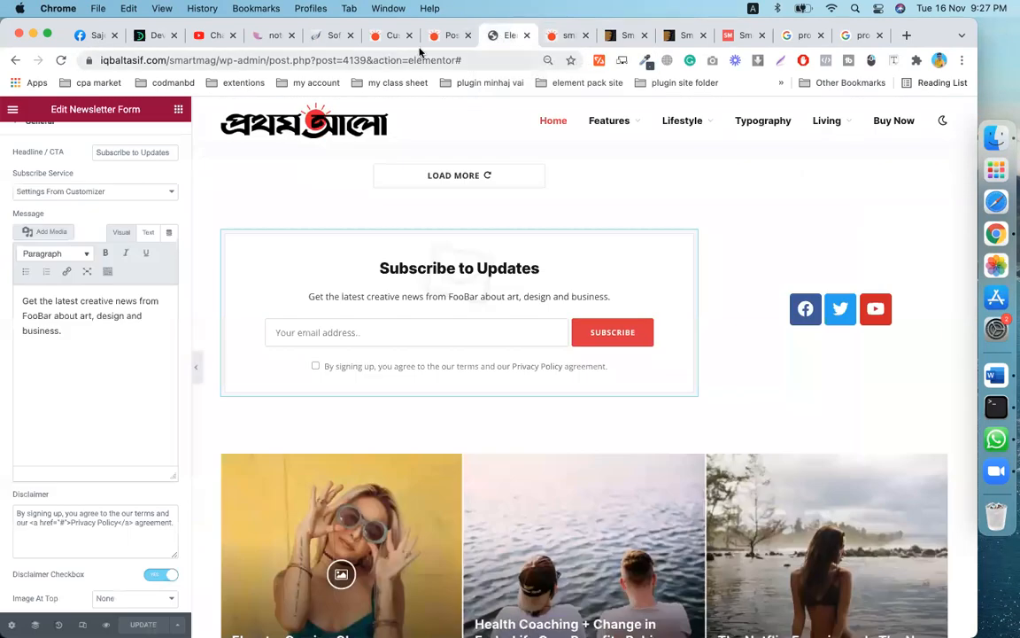
pyautogui.click(447, 36)
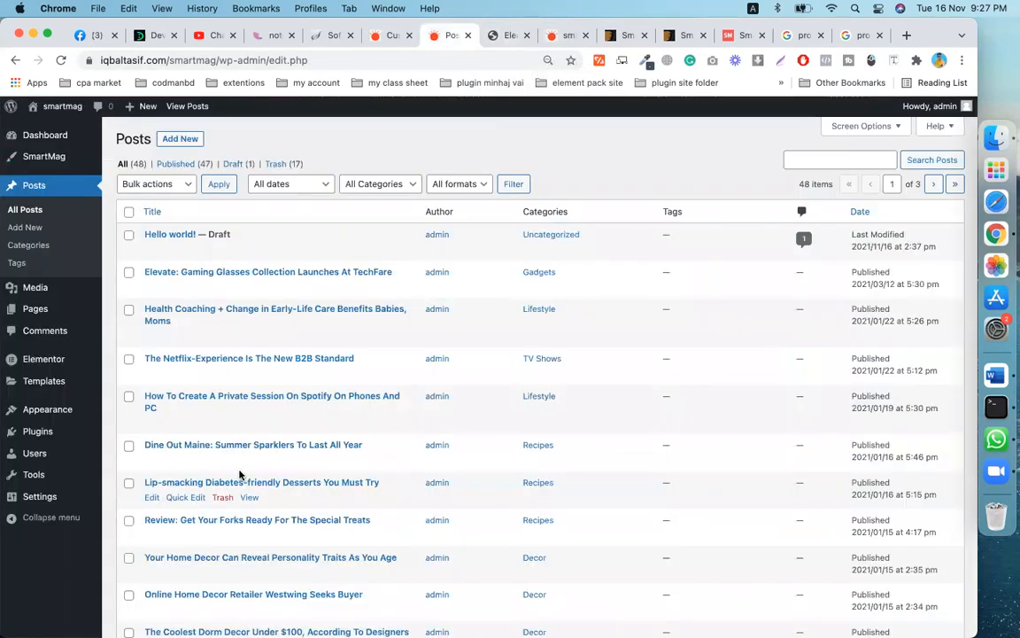
# - Open the Elevate: Gaming Glasses post's editor in a new tab and reload it to load
pyautogui.scroll(-1, 239, 476)
pyautogui.rightClick(151, 250)
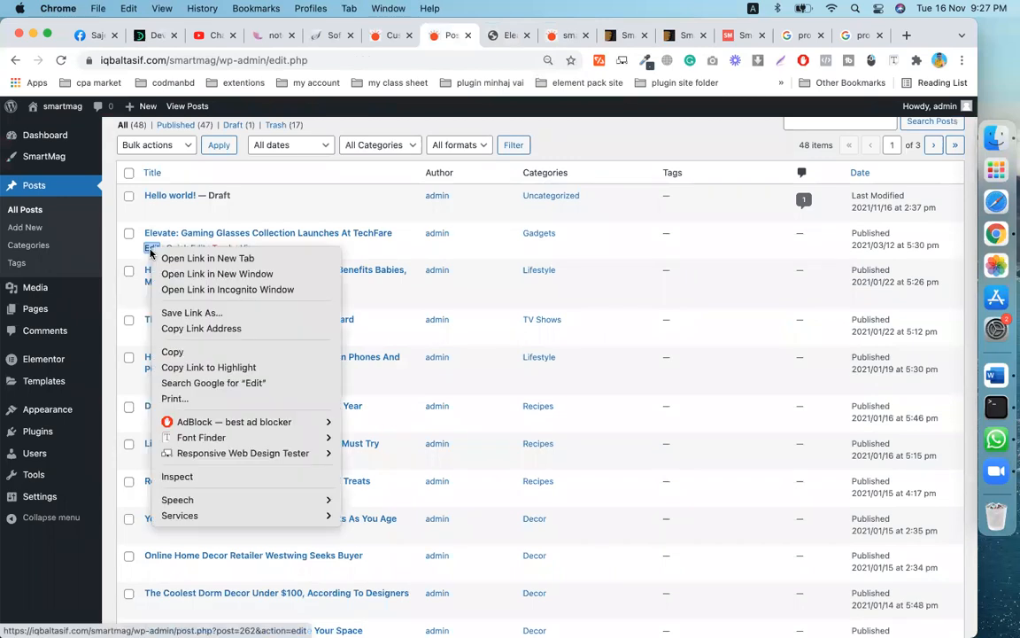
pyautogui.click(167, 259)
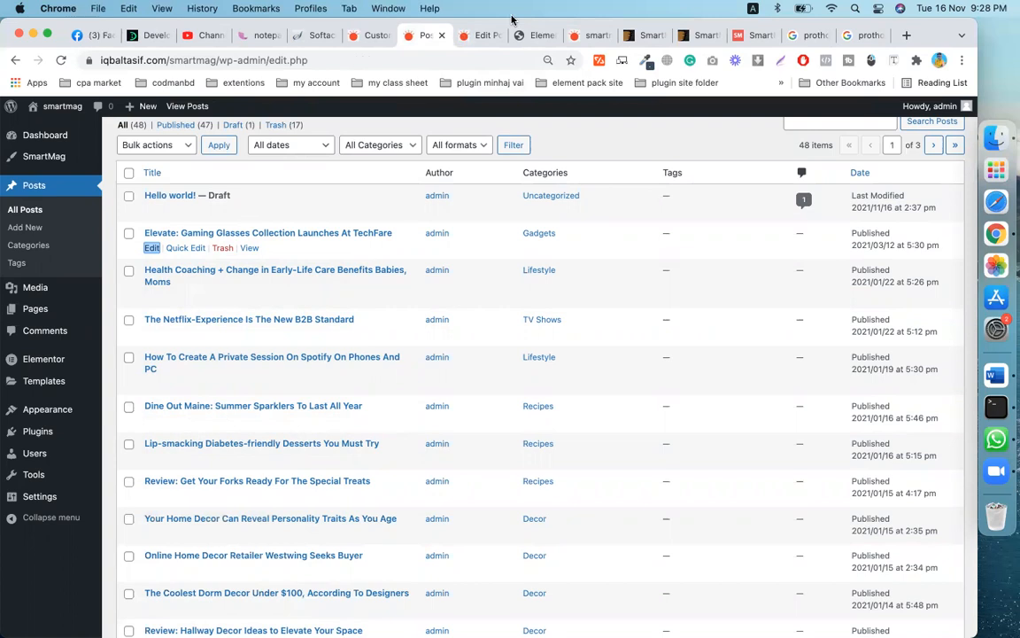
pyautogui.click(483, 36)
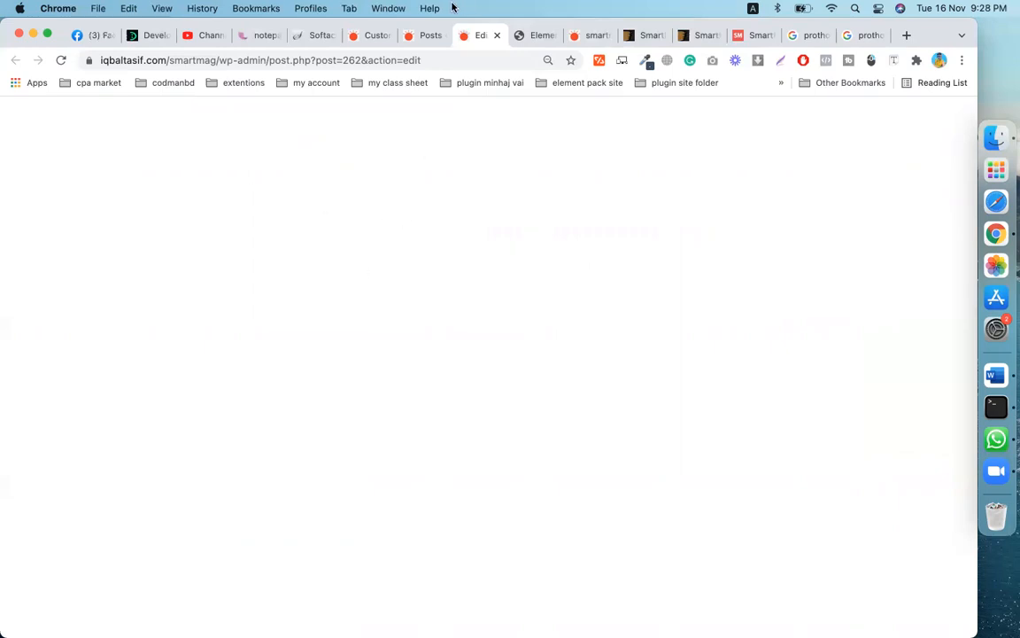
pyautogui.click(428, 35)
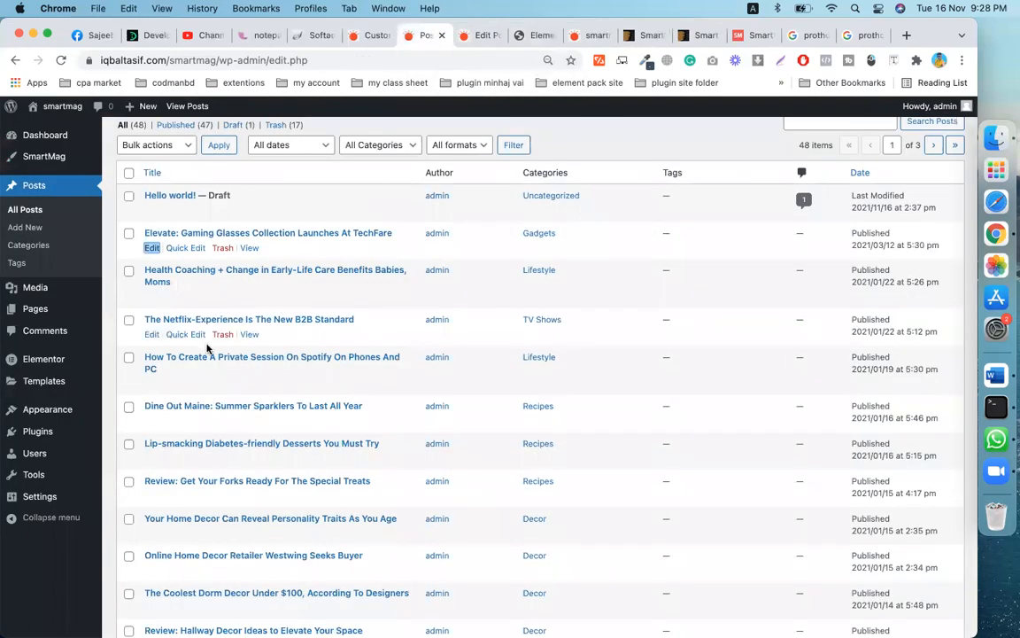
pyautogui.scroll(-2, 344, 416)
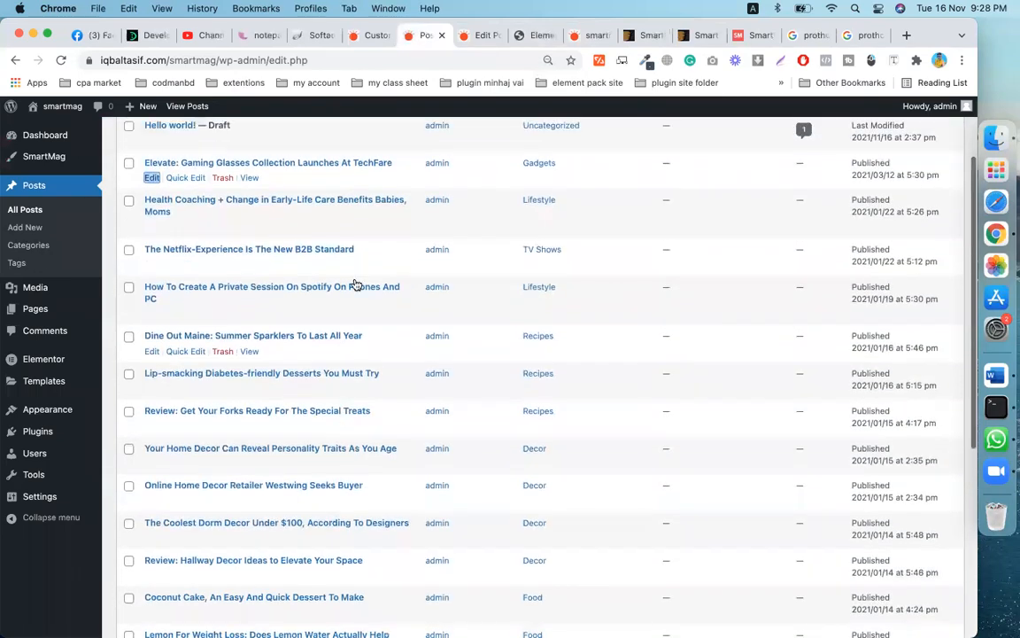
pyautogui.click(484, 35)
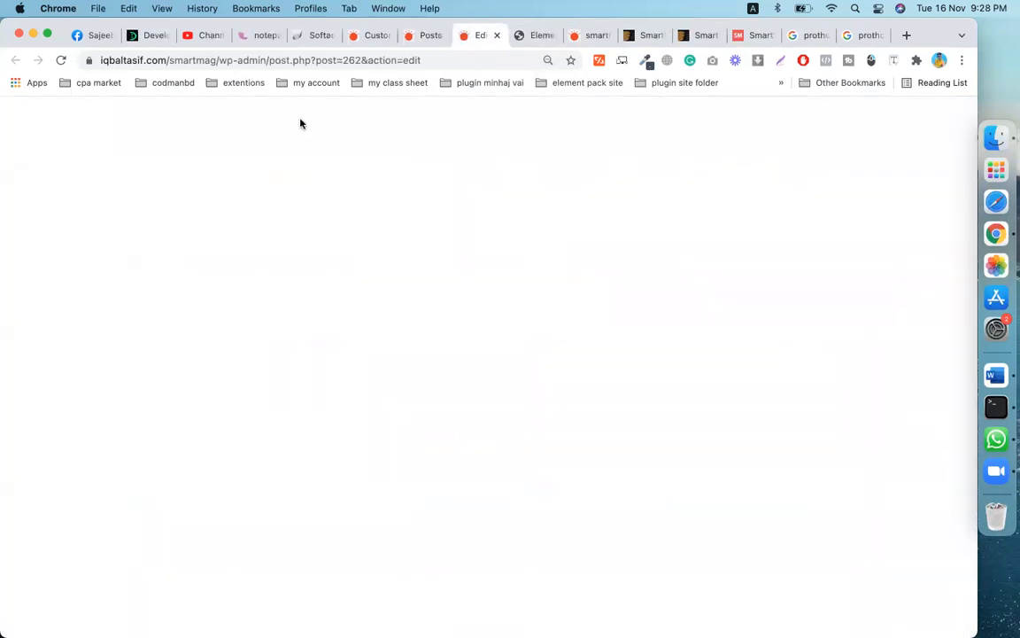
pyautogui.click(60, 59)
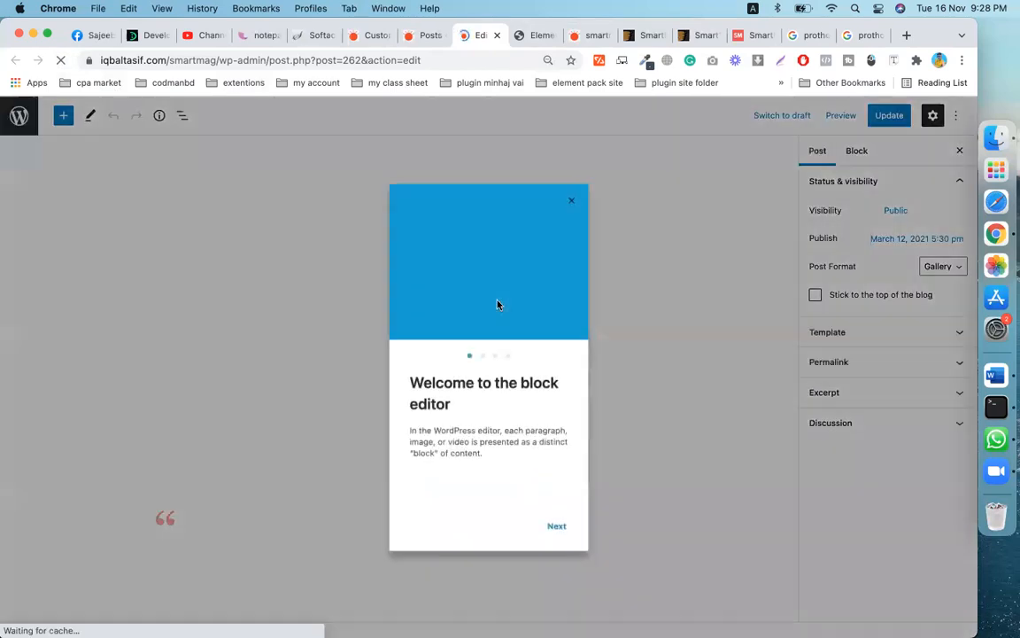
# - Close the block editor welcome guide and scroll through the Elevate post's content
pyautogui.click(557, 527)
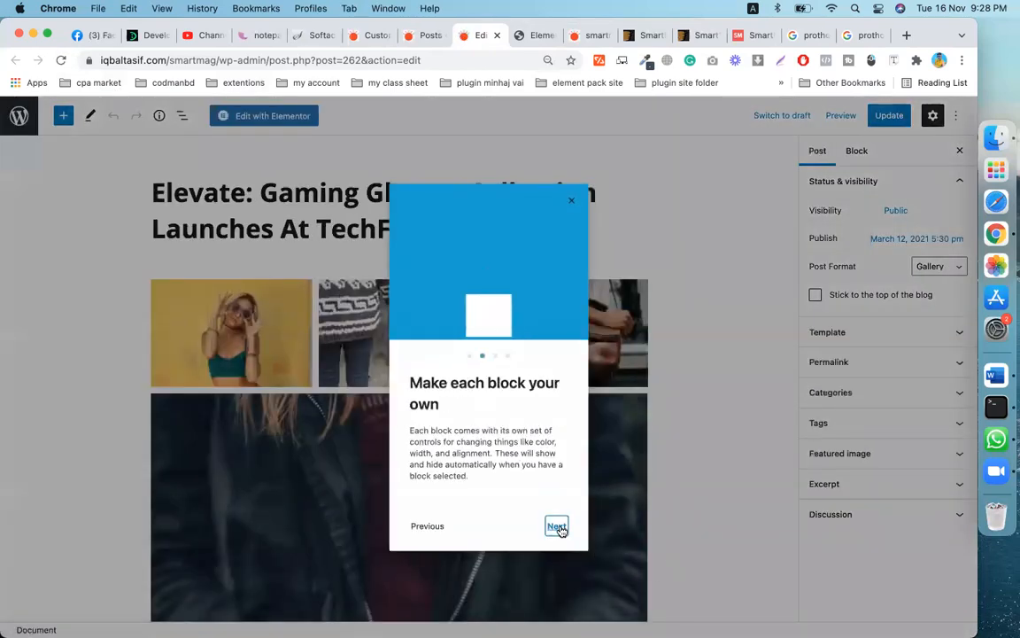
pyautogui.click(557, 528)
pyautogui.click(557, 527)
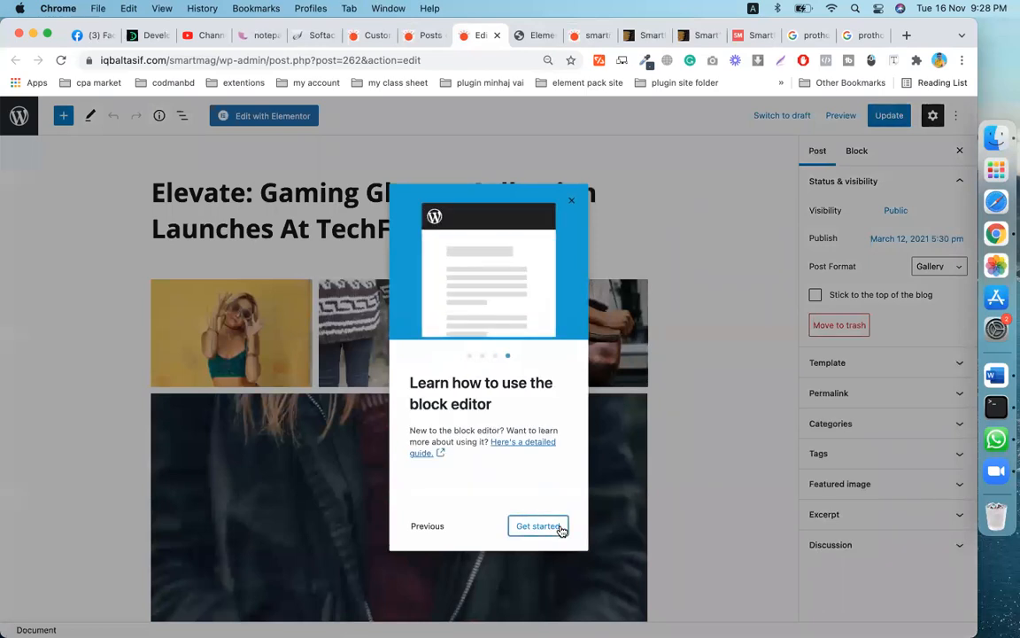
pyautogui.click(539, 526)
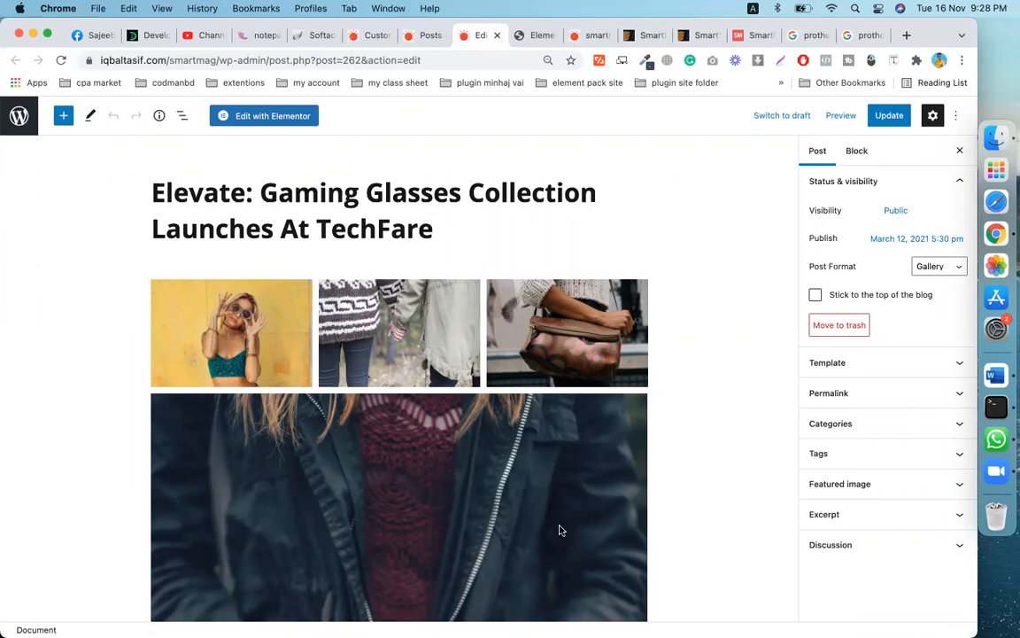
pyautogui.scroll(-6, 574, 438)
pyautogui.scroll(-15, 575, 425)
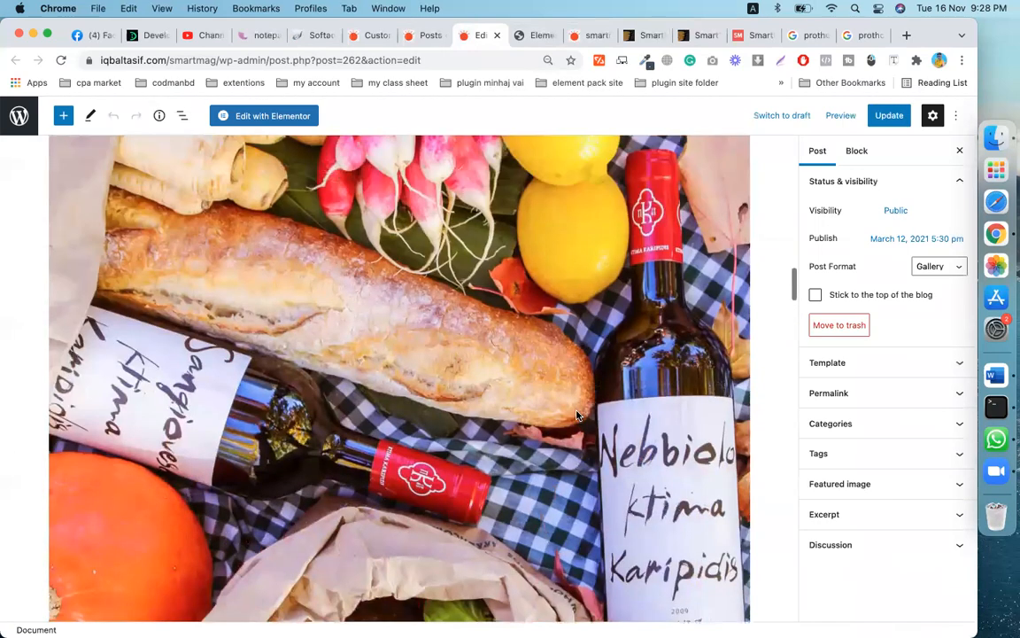
pyautogui.scroll(20, 576, 415)
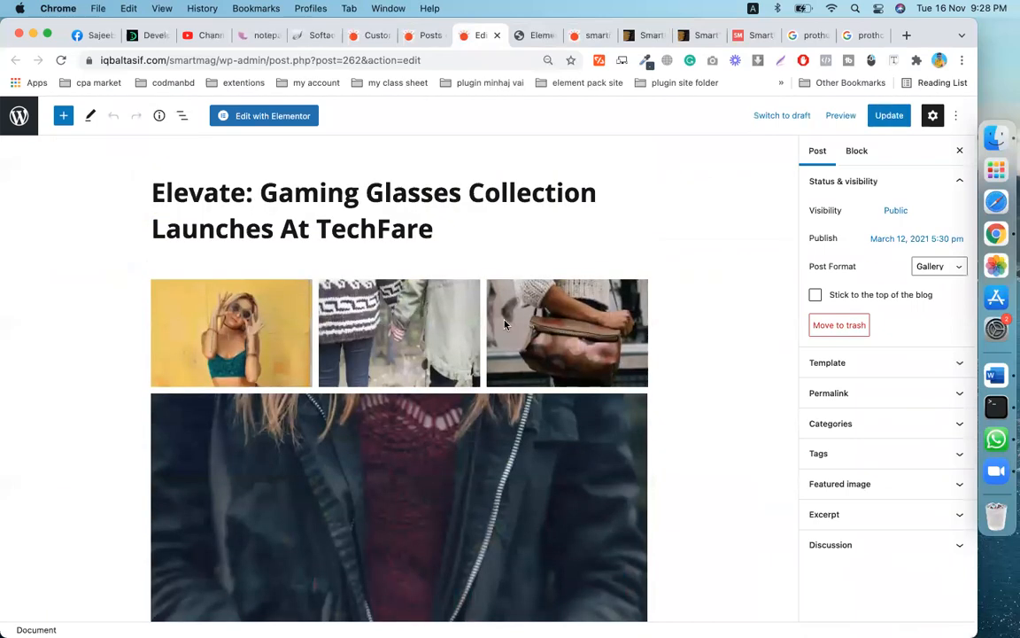
pyautogui.scroll(-6, 397, 239)
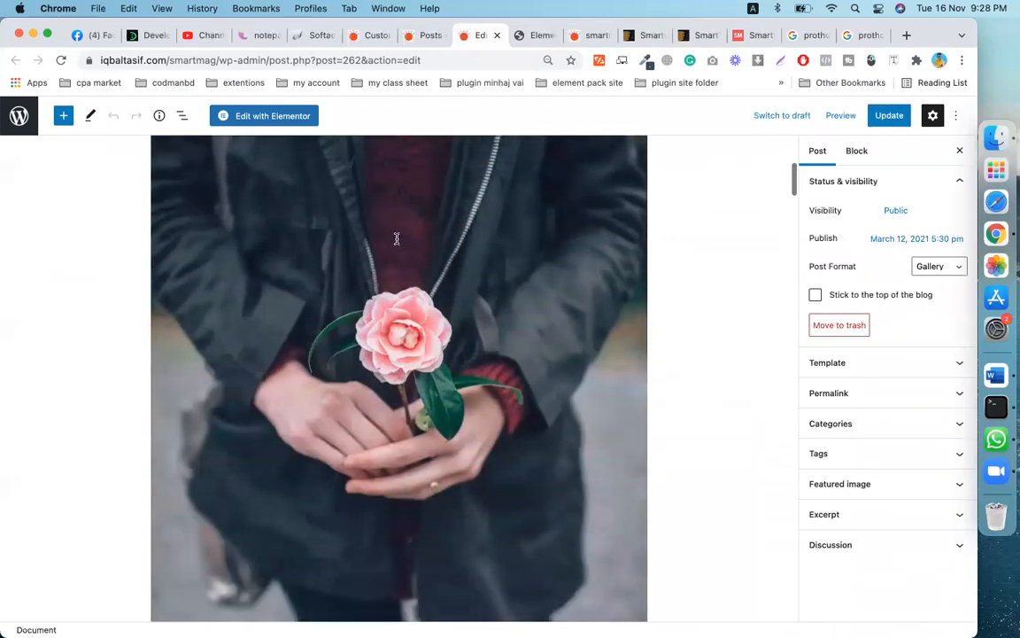
pyautogui.scroll(-10, 397, 238)
pyautogui.scroll(-5, 661, 474)
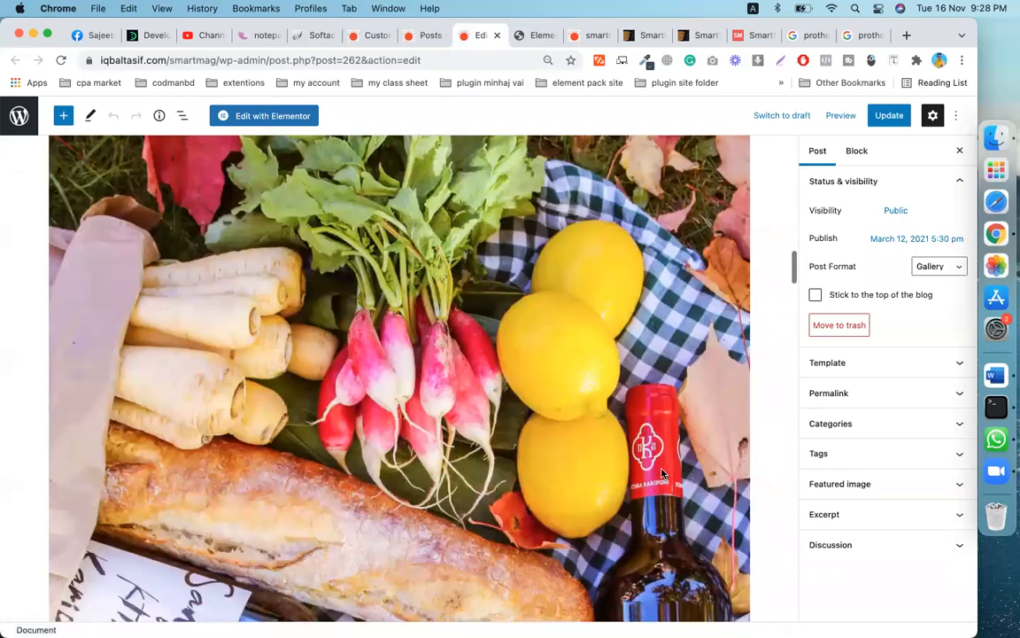
pyautogui.scroll(-5, 661, 474)
pyautogui.scroll(-10, 661, 474)
pyautogui.scroll(-5, 661, 474)
# - Select the bicycle image and the Google/Facebook paragraph, then expand Featured image in Post settings
pyautogui.click(558, 359)
pyautogui.scroll(1, 559, 360)
pyautogui.scroll(-4, 560, 355)
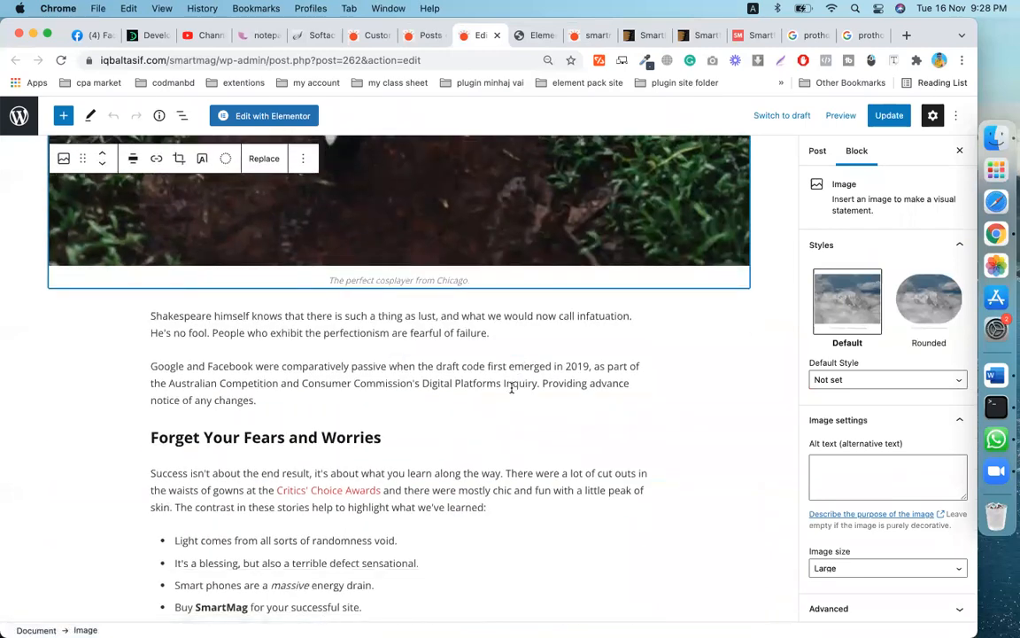
pyautogui.click(511, 387)
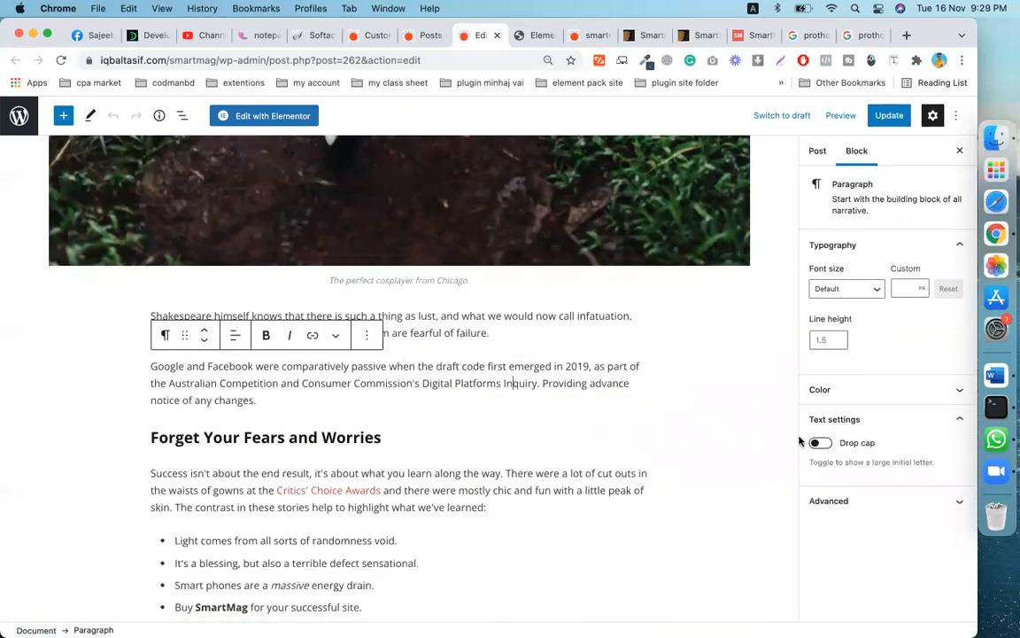
pyautogui.scroll(8, 767, 454)
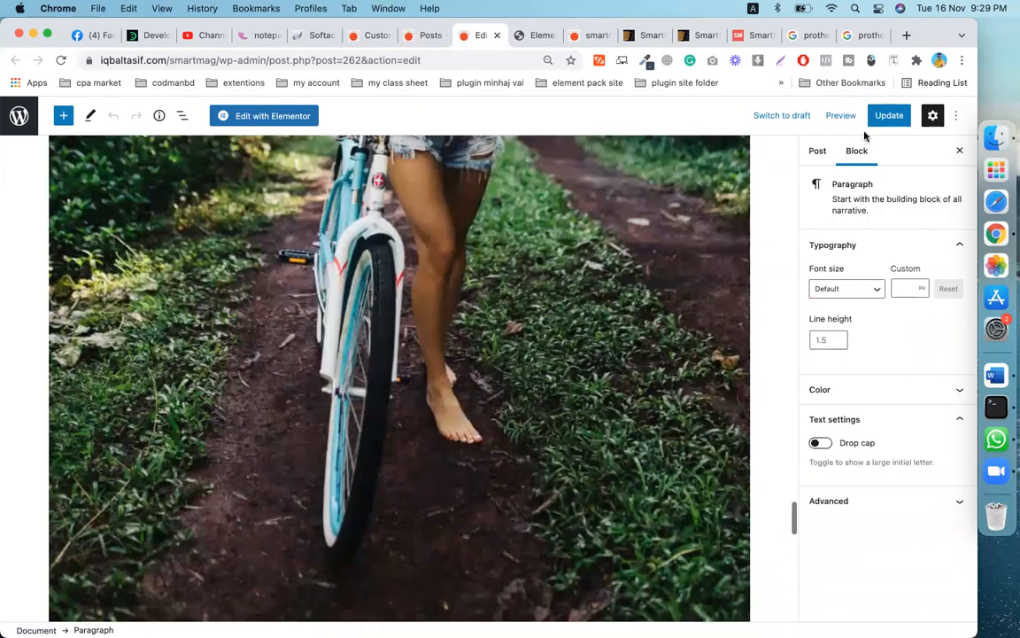
pyautogui.click(816, 152)
pyautogui.click(856, 487)
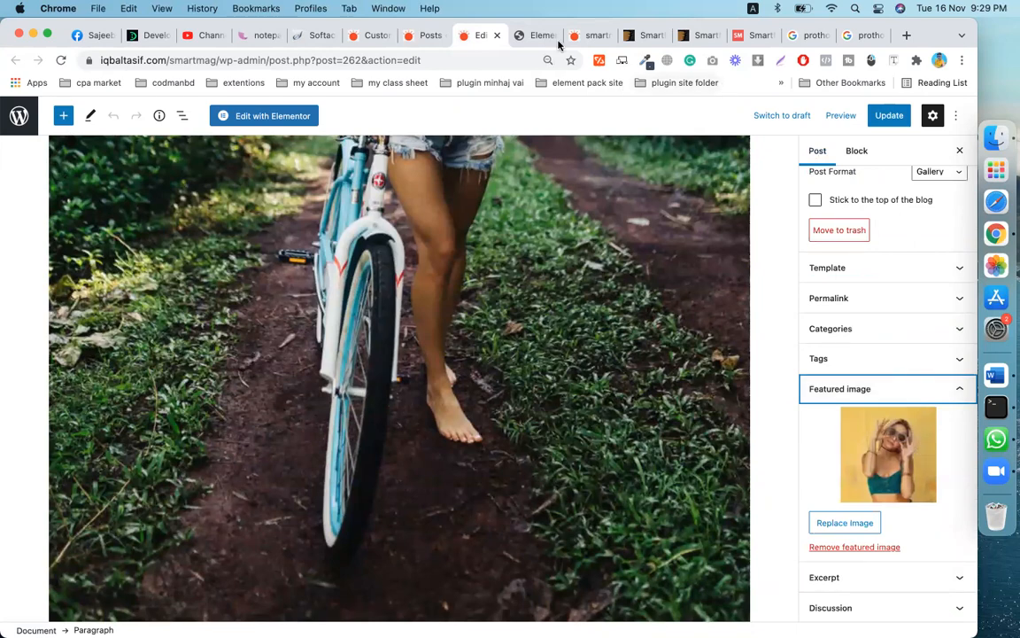
pyautogui.click(588, 36)
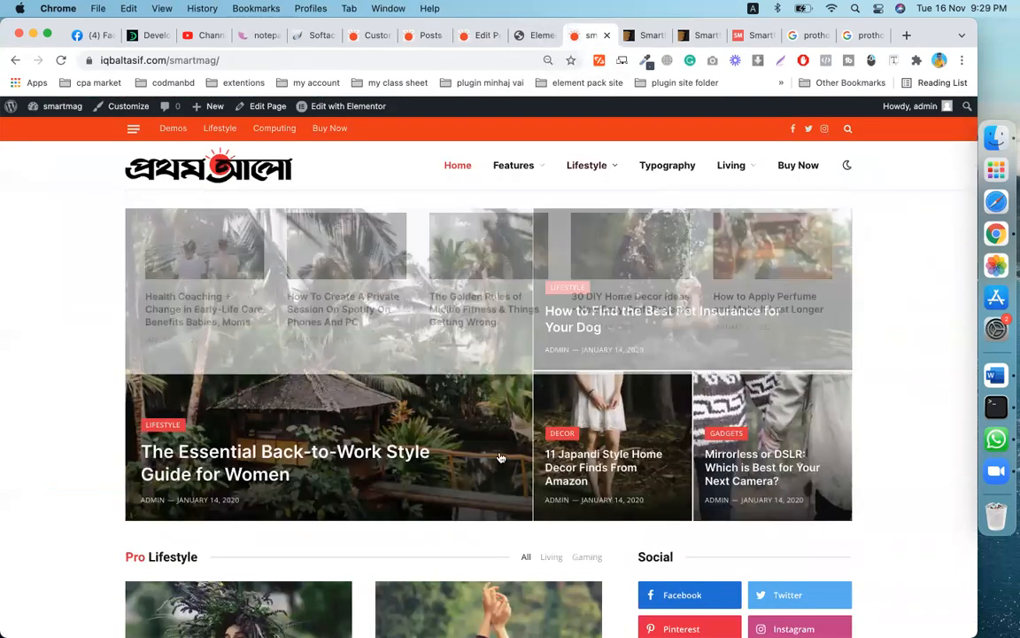
pyautogui.scroll(-15, 501, 457)
pyautogui.scroll(1, 497, 464)
pyautogui.scroll(-20, 497, 464)
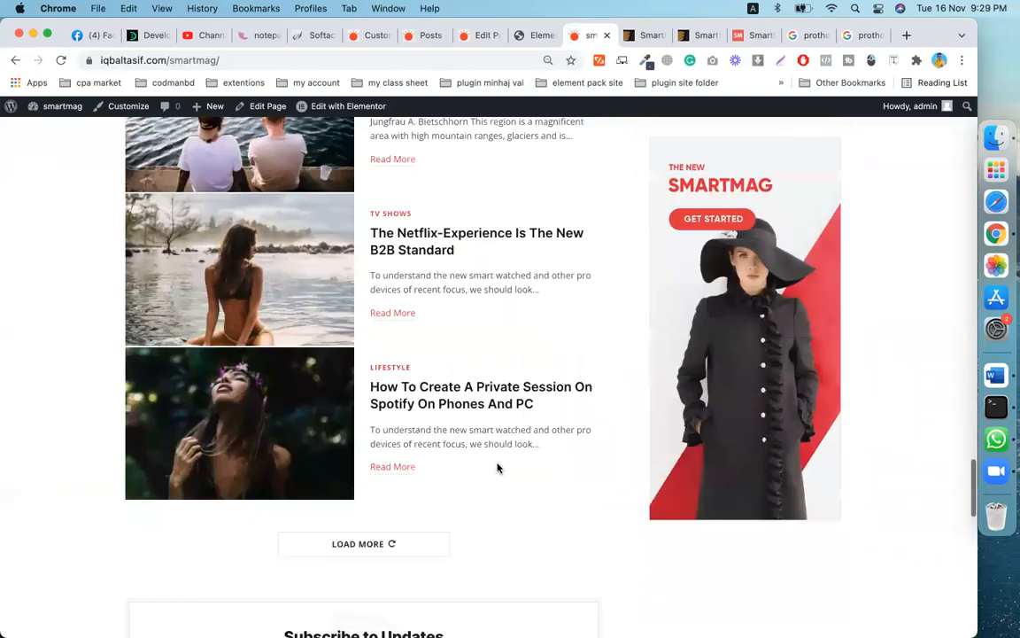
pyautogui.scroll(1, 498, 467)
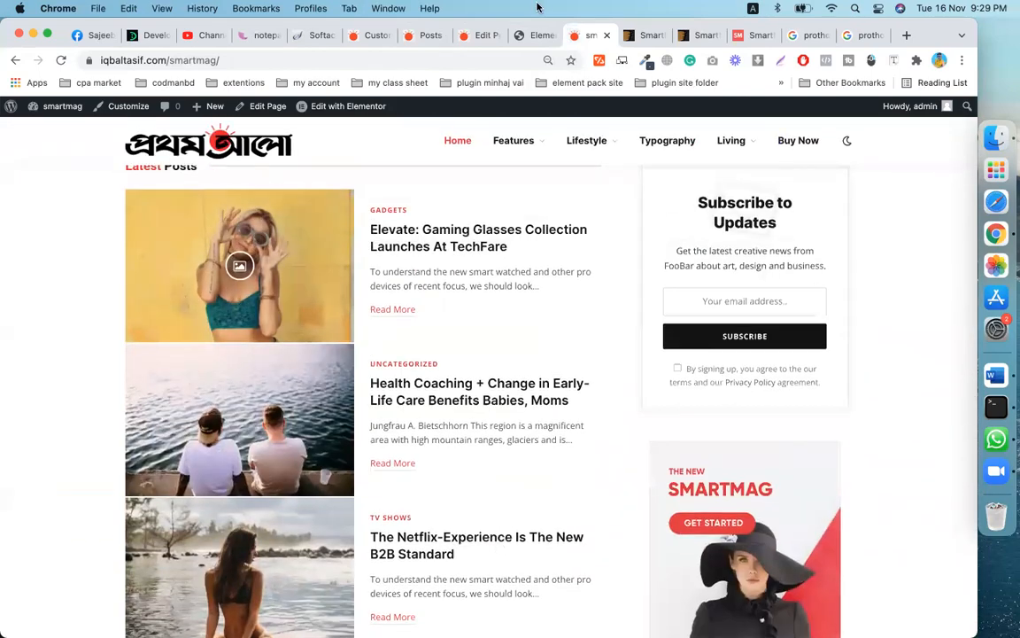
pyautogui.click(478, 35)
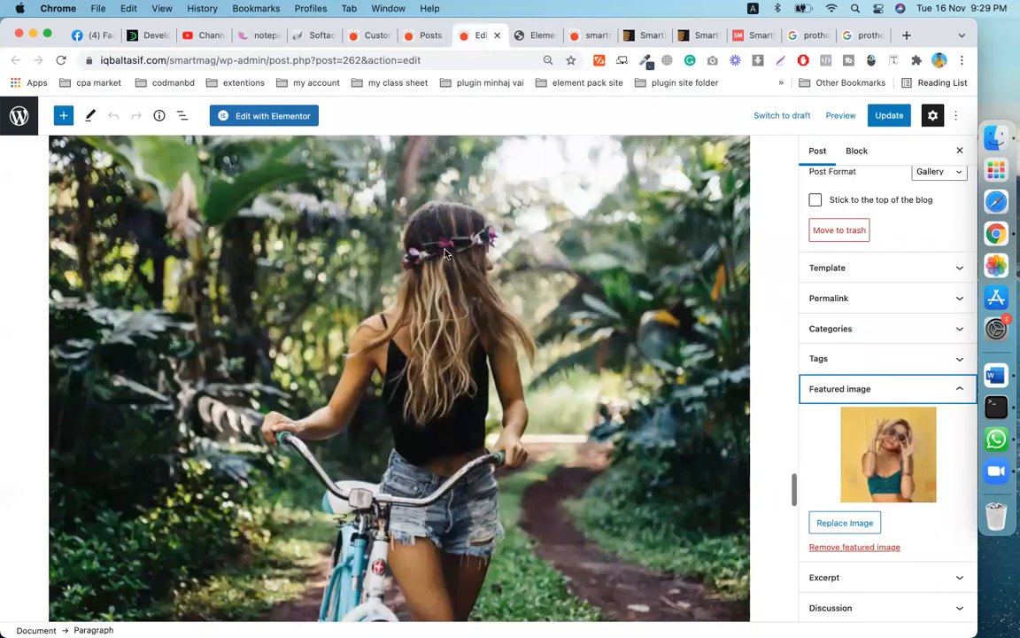
# - Close the Edit Post tab and glance at the All Posts list
pyautogui.click(497, 36)
pyautogui.click(421, 35)
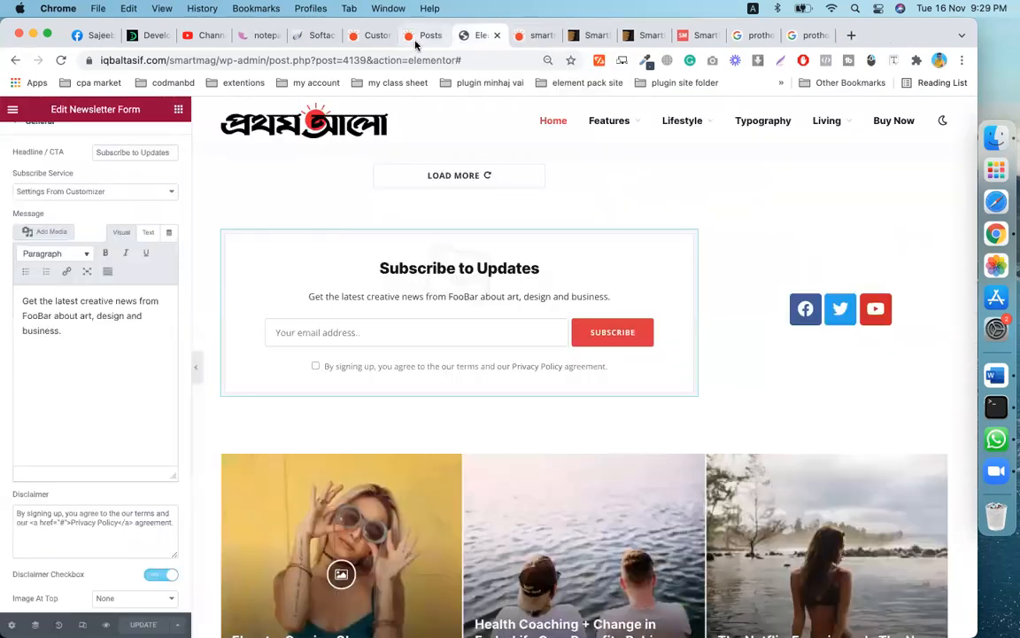
pyautogui.scroll(2, 289, 268)
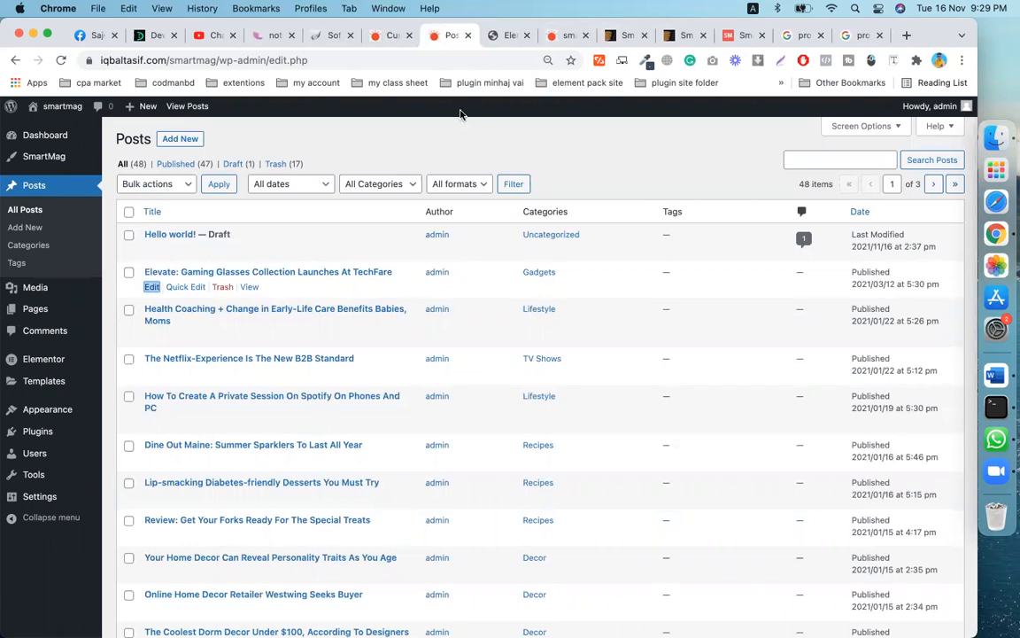
# - Scroll through the Prothom Alo homepage preview in the Elementor editor
pyautogui.click(507, 38)
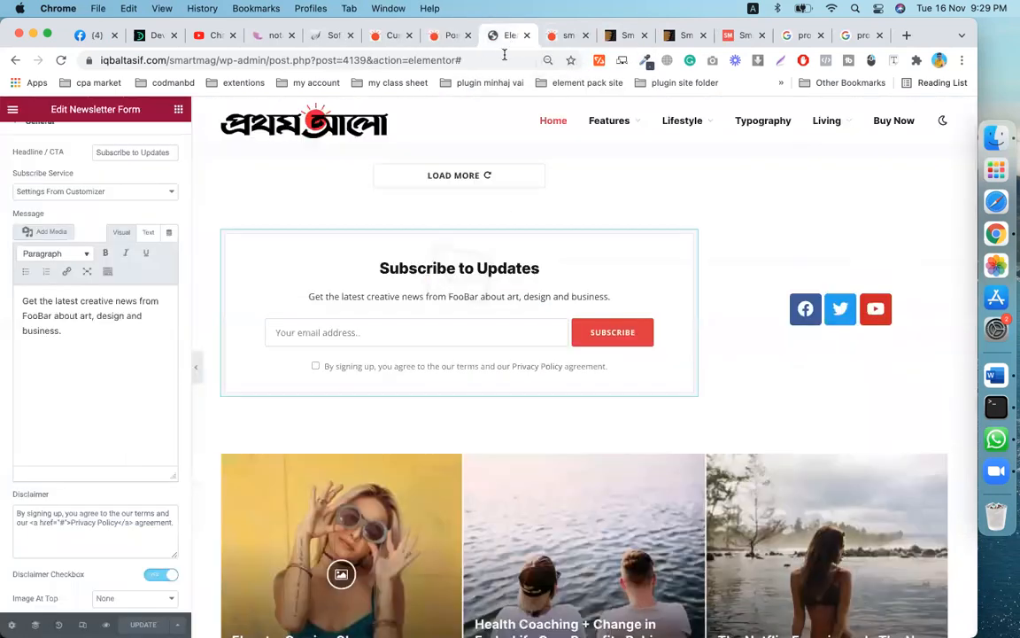
pyautogui.scroll(-10, 496, 446)
pyautogui.scroll(-3, 498, 449)
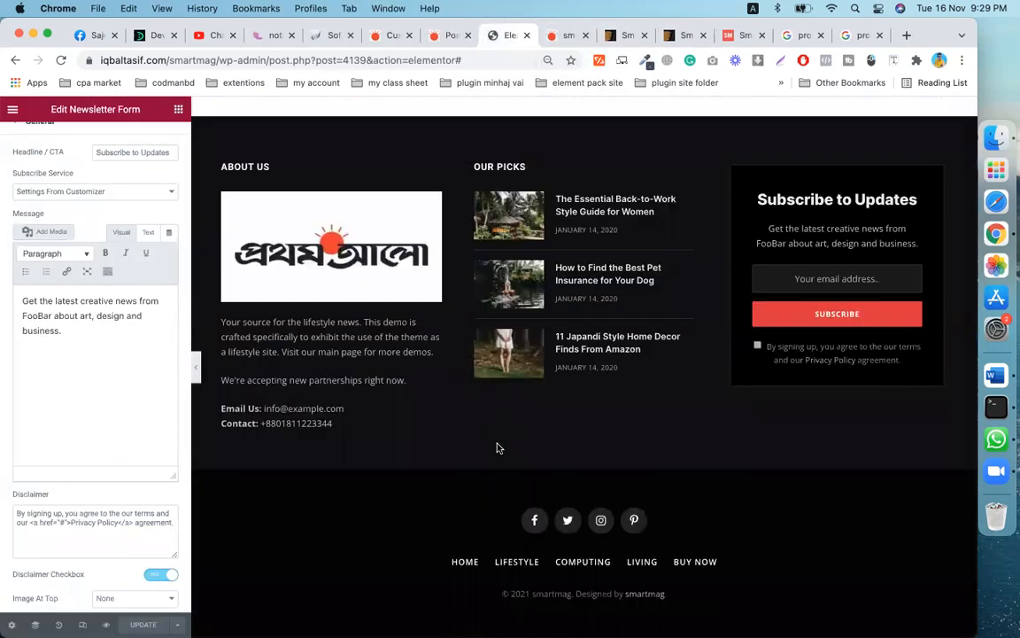
pyautogui.scroll(20, 497, 447)
pyautogui.scroll(12, 497, 444)
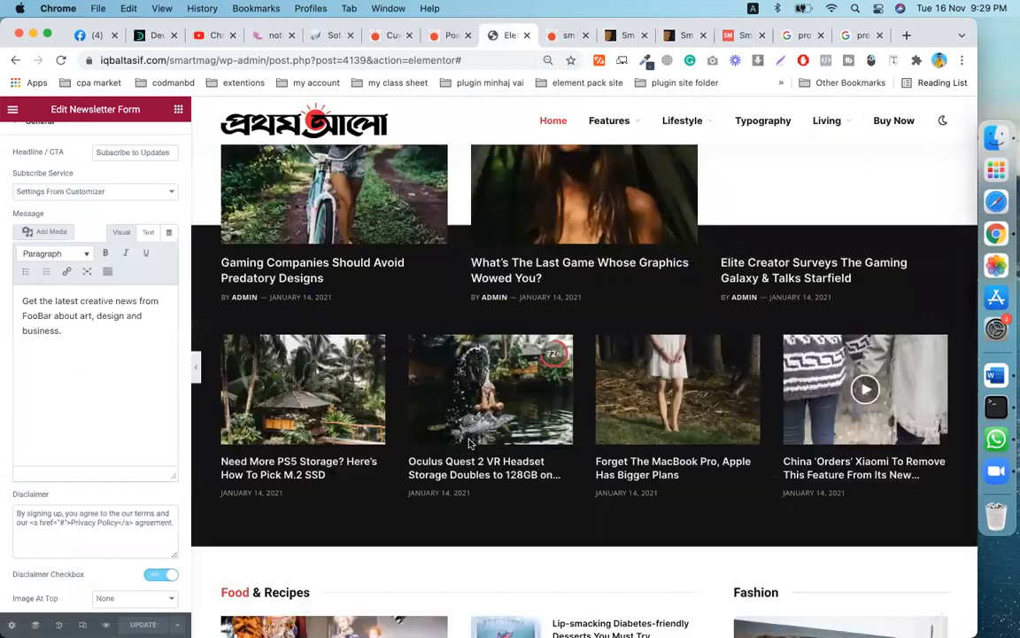
pyautogui.scroll(10, 605, 399)
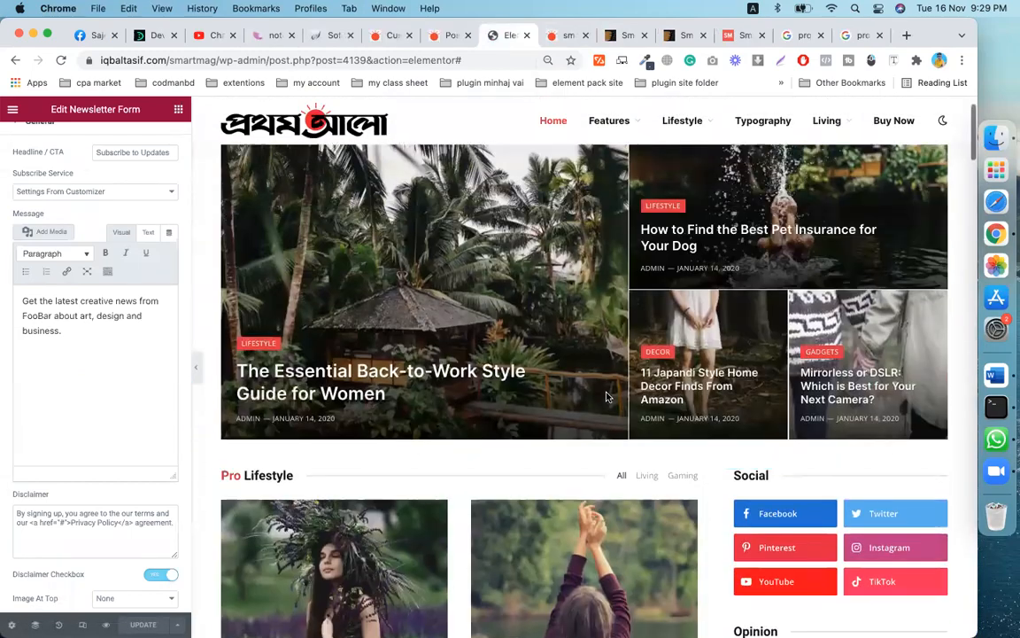
pyautogui.scroll(-20, 601, 402)
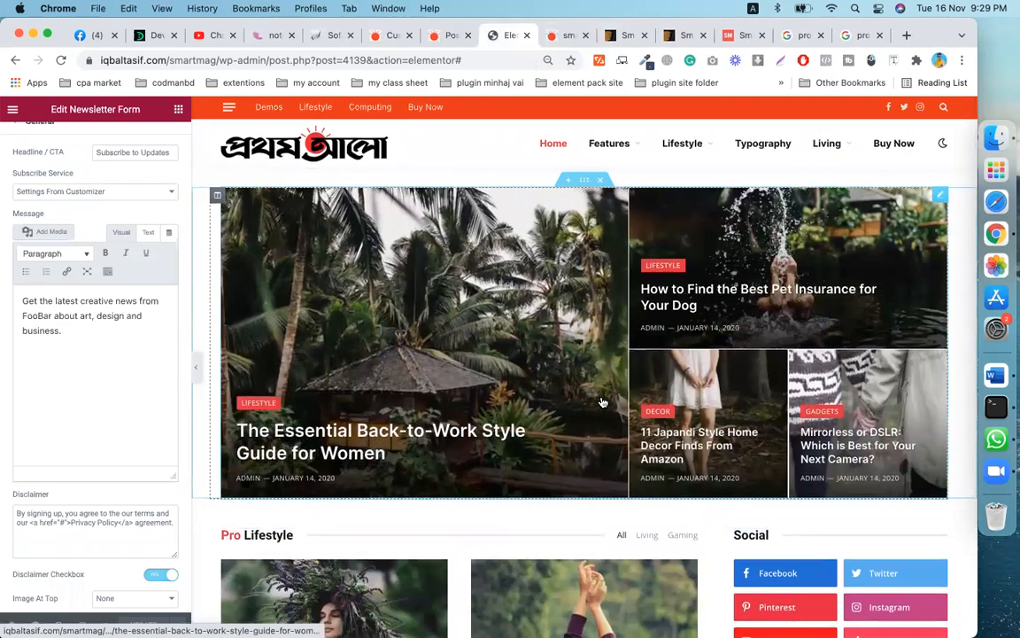
pyautogui.scroll(-4, 602, 402)
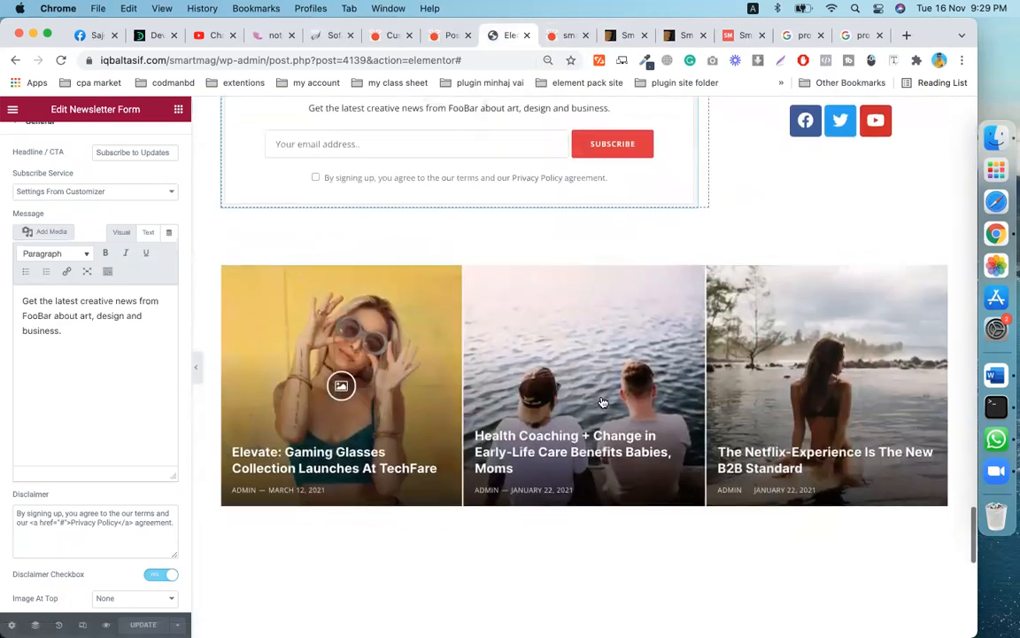
pyautogui.scroll(3, 657, 391)
pyautogui.scroll(2, 657, 391)
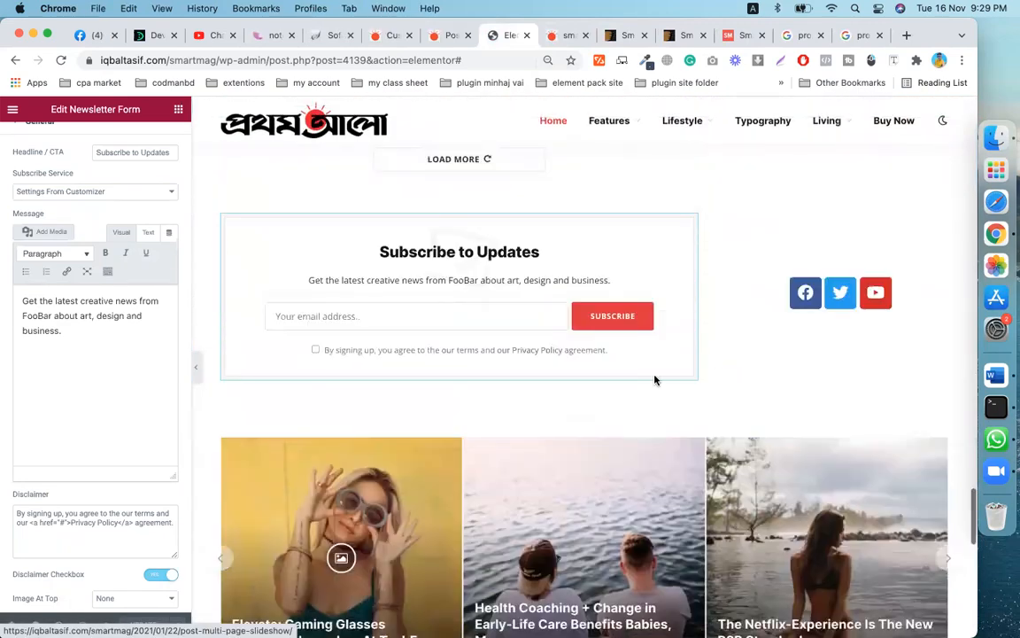
pyautogui.scroll(-3, 656, 380)
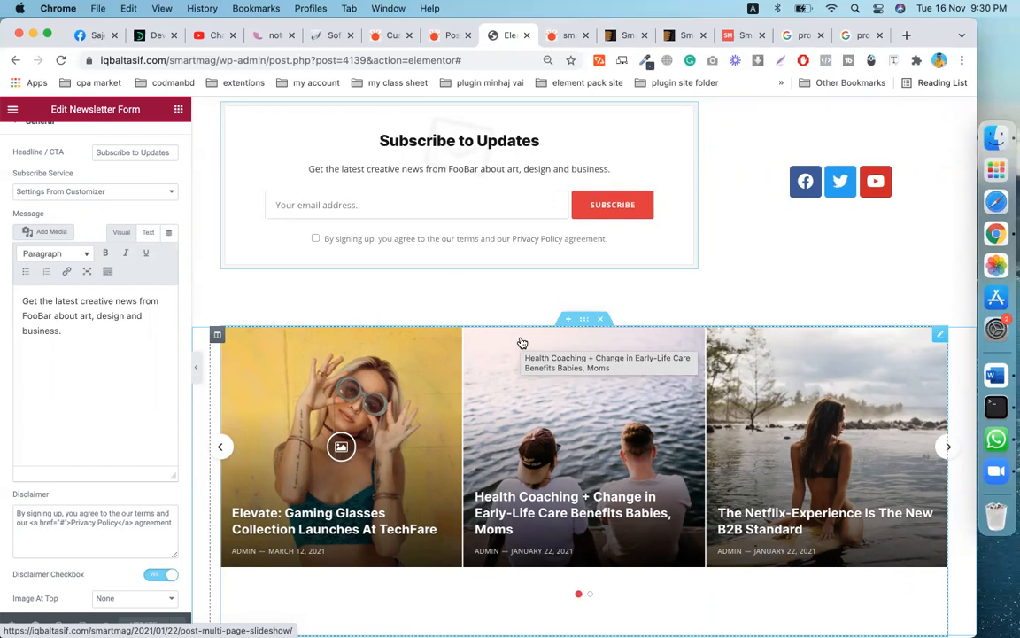
pyautogui.scroll(-20, 523, 343)
pyautogui.scroll(20, 523, 342)
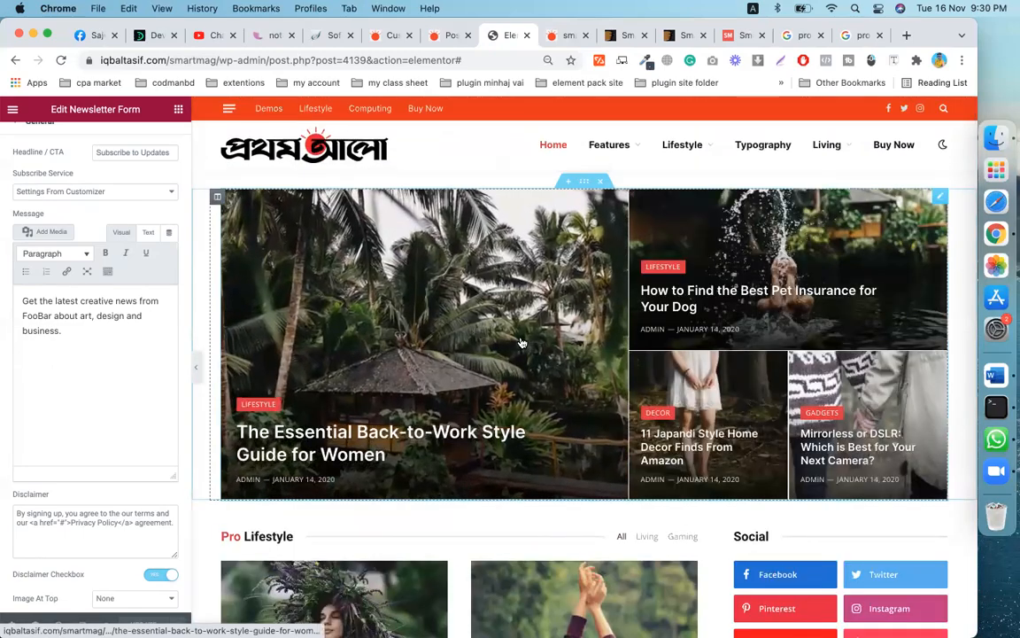